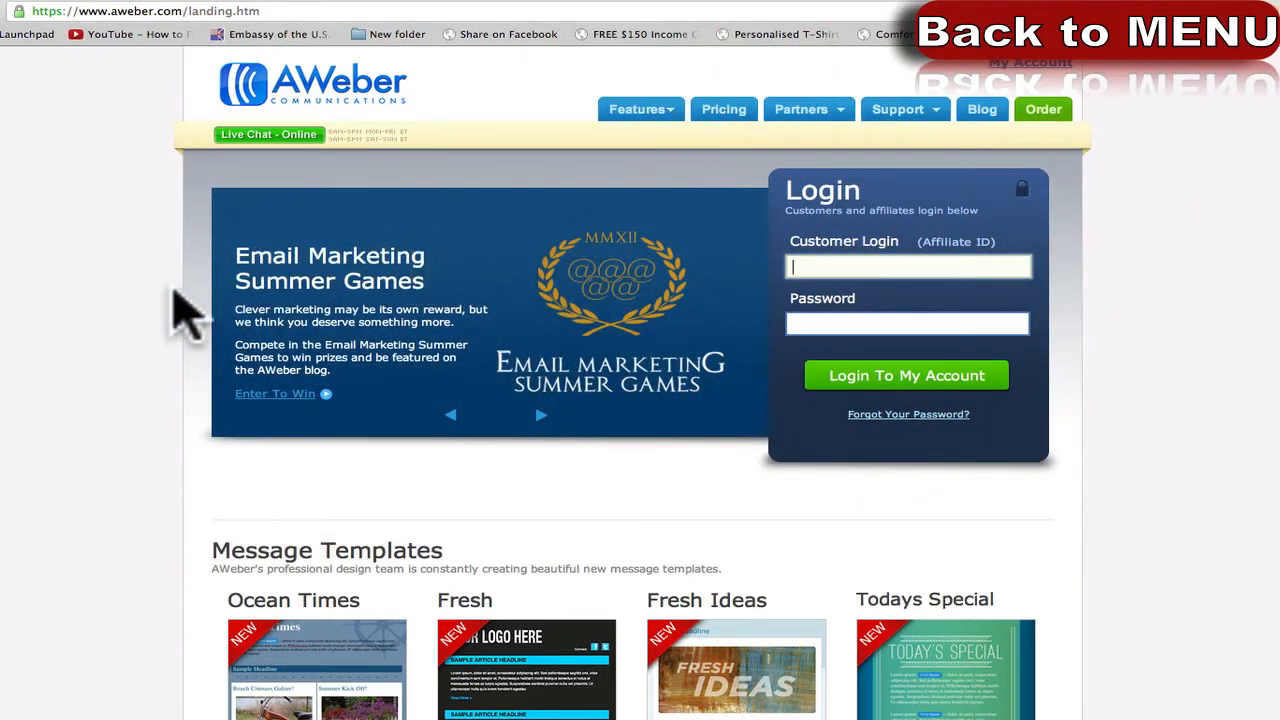
Open AWeber's Pricing page showing the $19 per month plan.
left_click(845, 265)
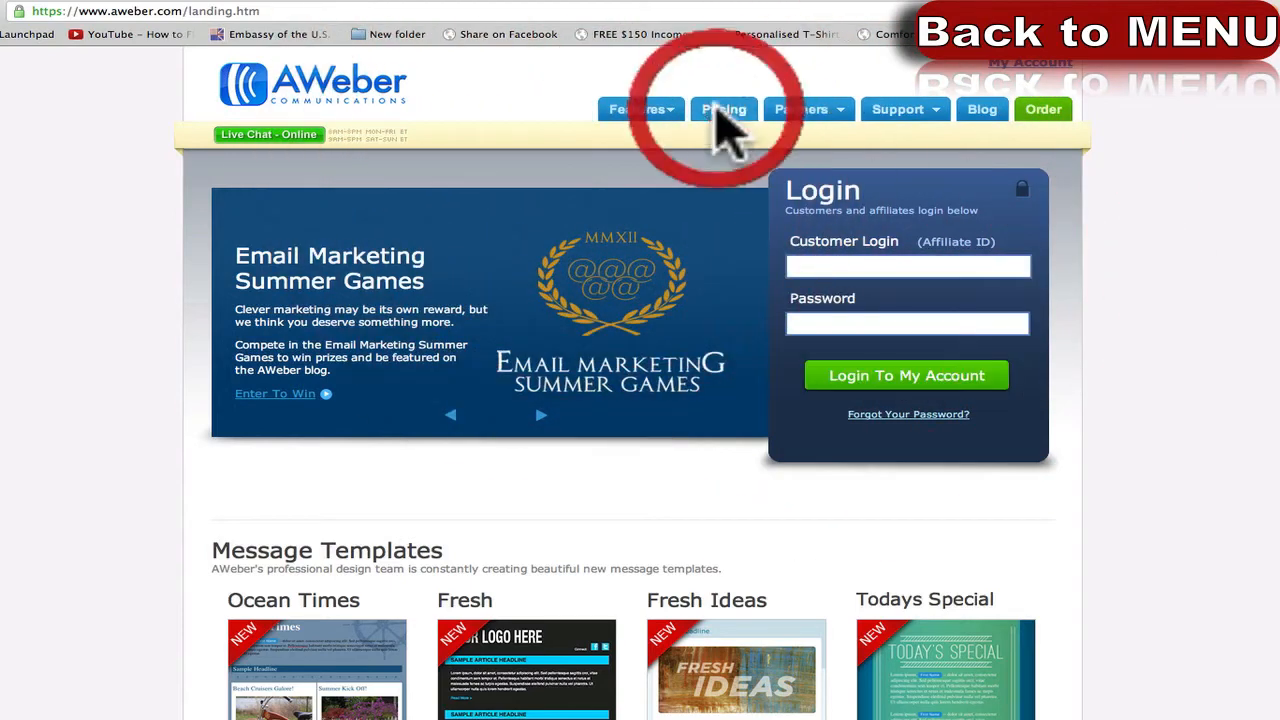
left_click(714, 110)
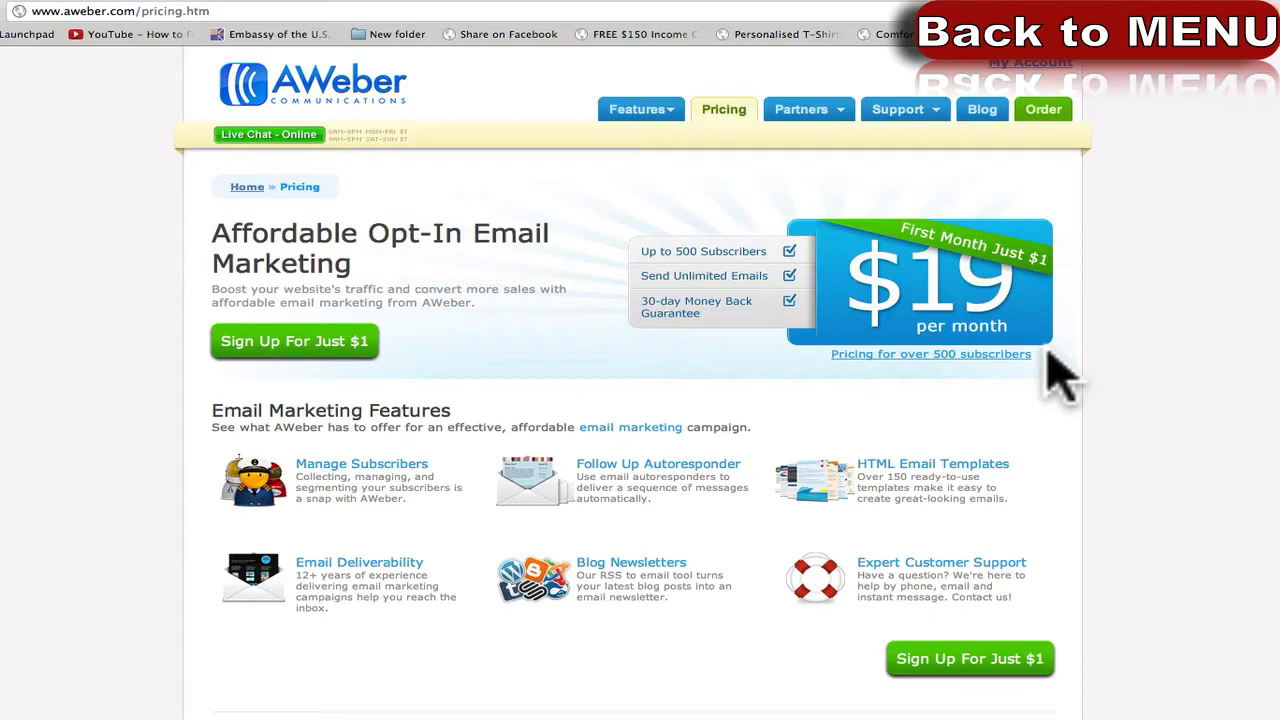
scroll(640, 400, "down", 5)
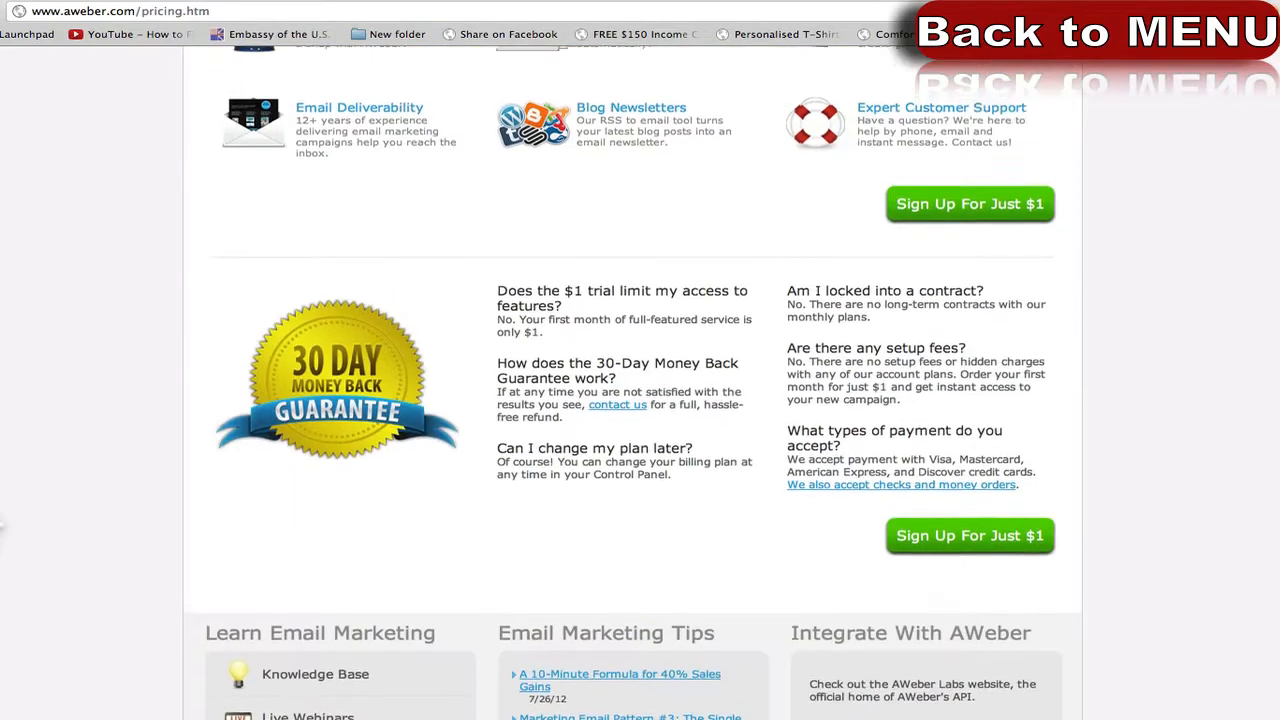
scroll(640, 380, "up", 5)
scroll(640, 380, "down", 1)
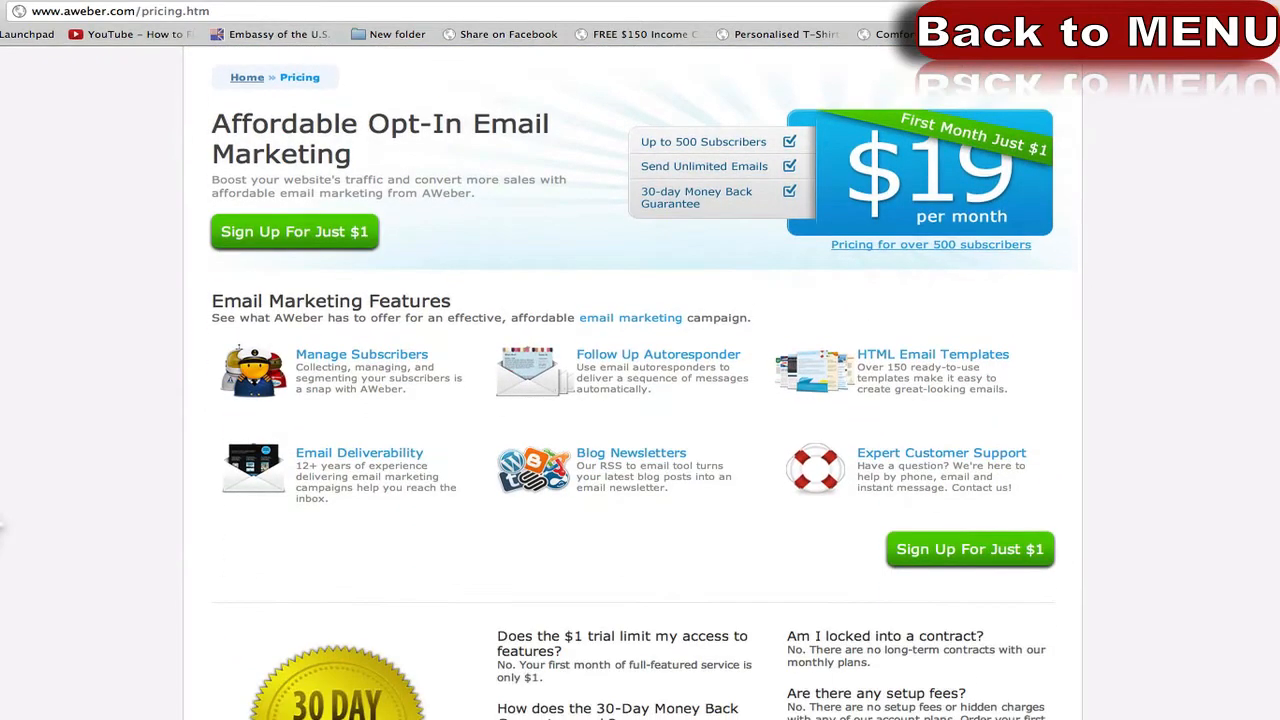
scroll(640, 400, "down", 2)
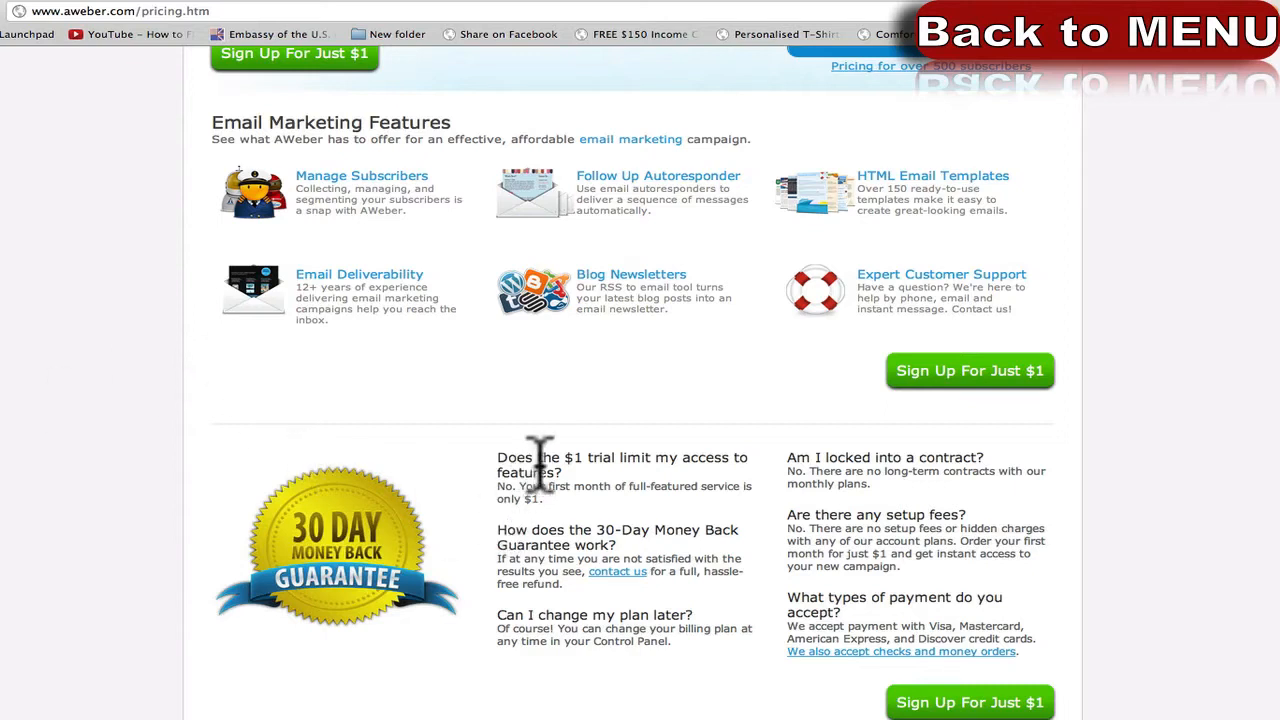
left_click_drag(539, 467, 608, 474)
left_click(608, 477)
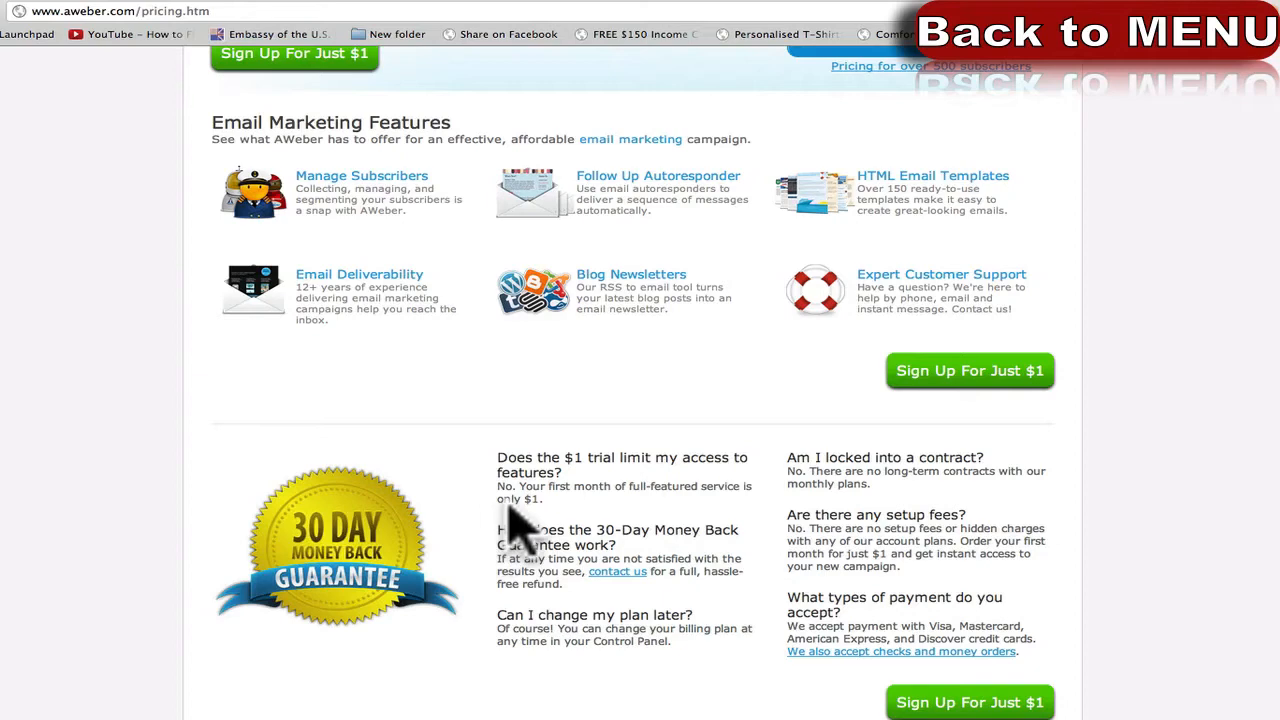
scroll(510, 500, "up", 5)
left_click(70, 340)
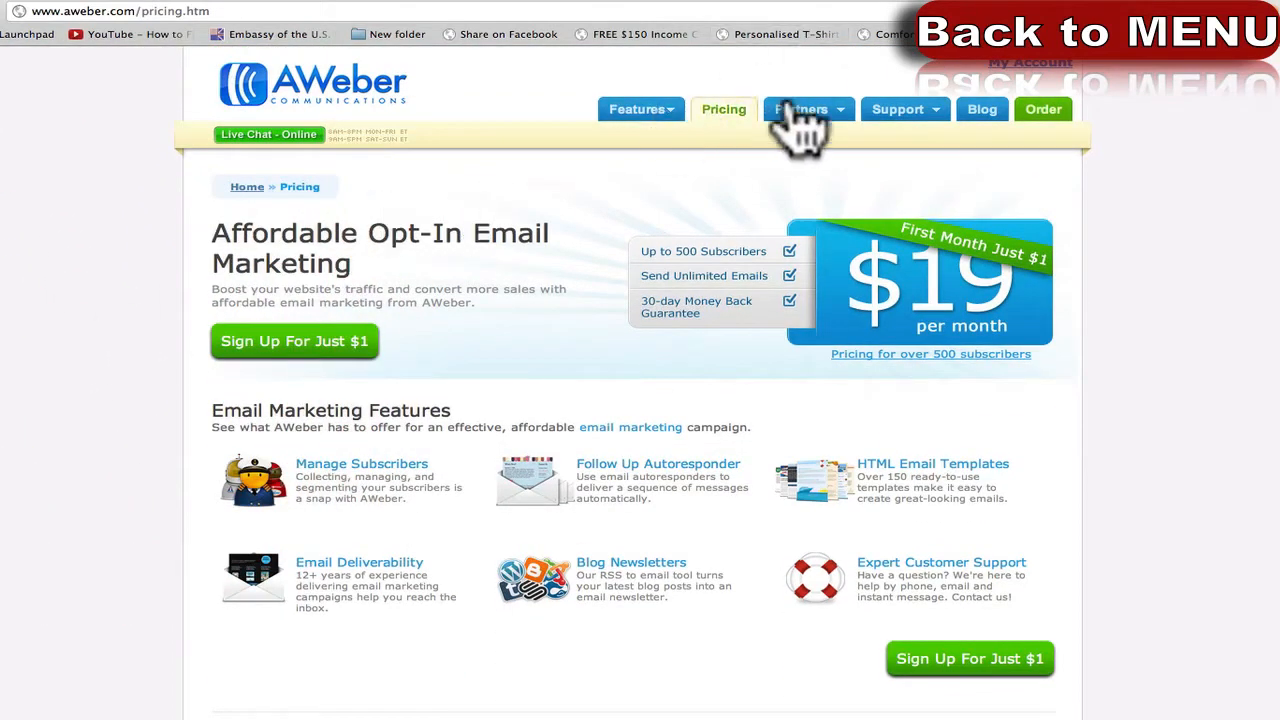
Open the My Account home dashboard and point out the List Stats heading.
left_click(1035, 66)
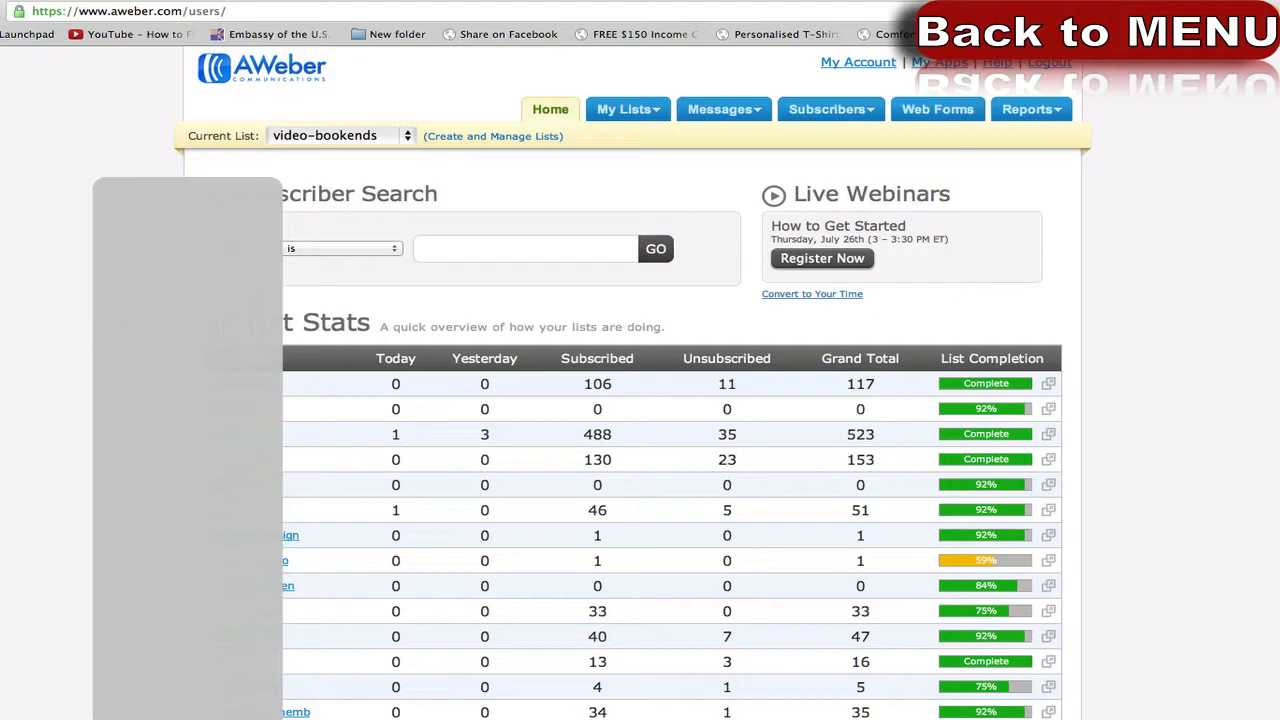
left_click_drag(376, 322, 276, 325)
left_click(297, 327)
mouse_move(575, 362)
mouse_move(833, 362)
Zoom the page in and review the biggest list's grand total and unsubscribe counts.
key("super+plus")
key("super+plus")
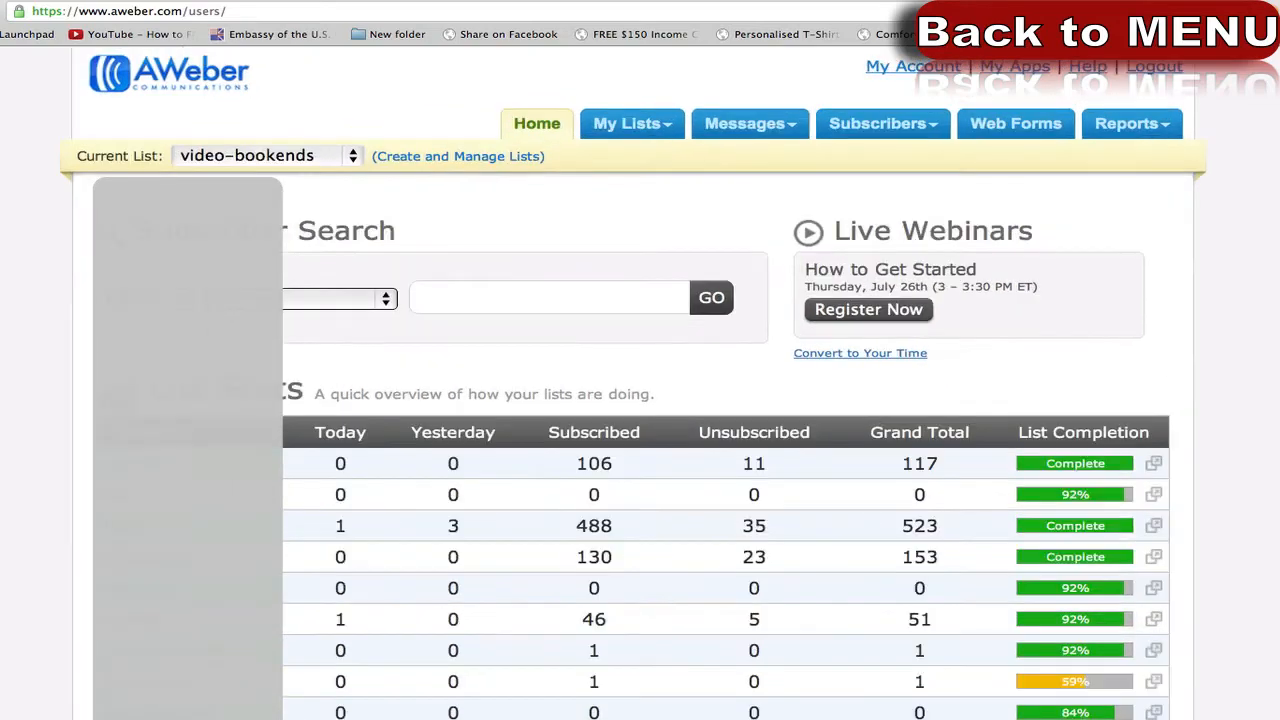
scroll(640, 390, "down", 5)
scroll(286, 700, "up", 2)
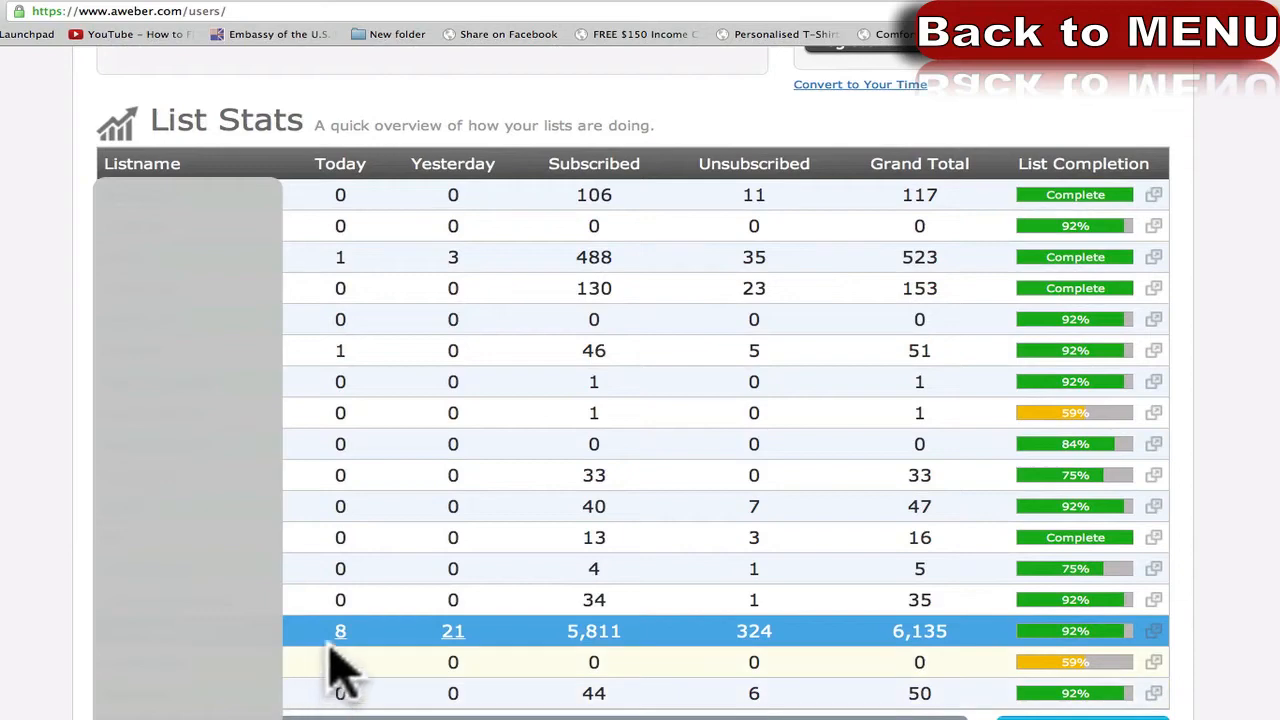
left_click(919, 630)
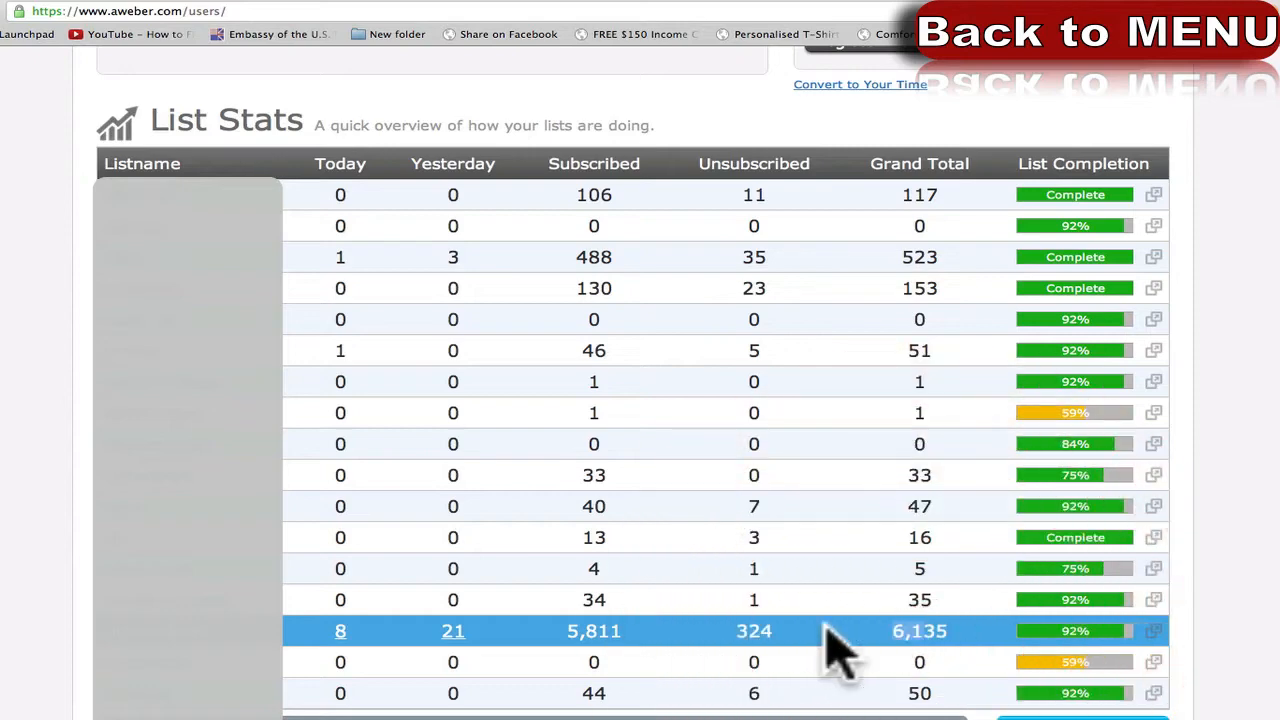
left_click(731, 630)
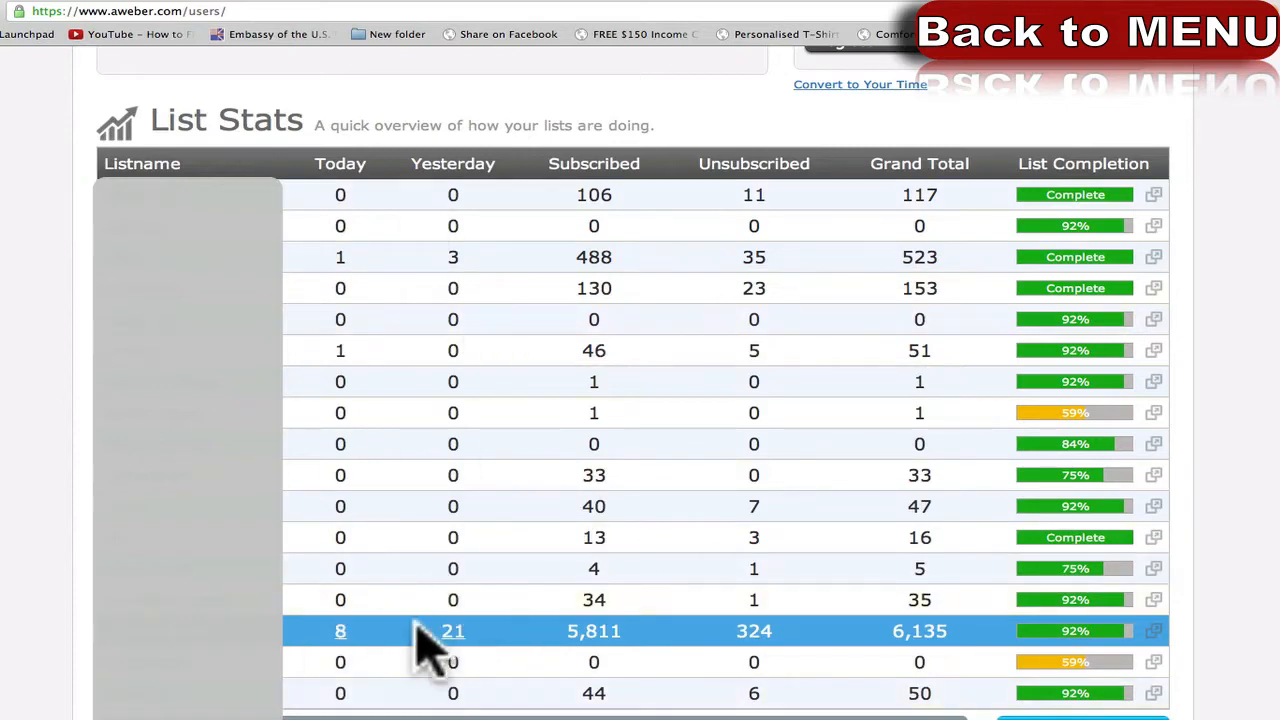
scroll(418, 620, "up", 5)
key("super+minus")
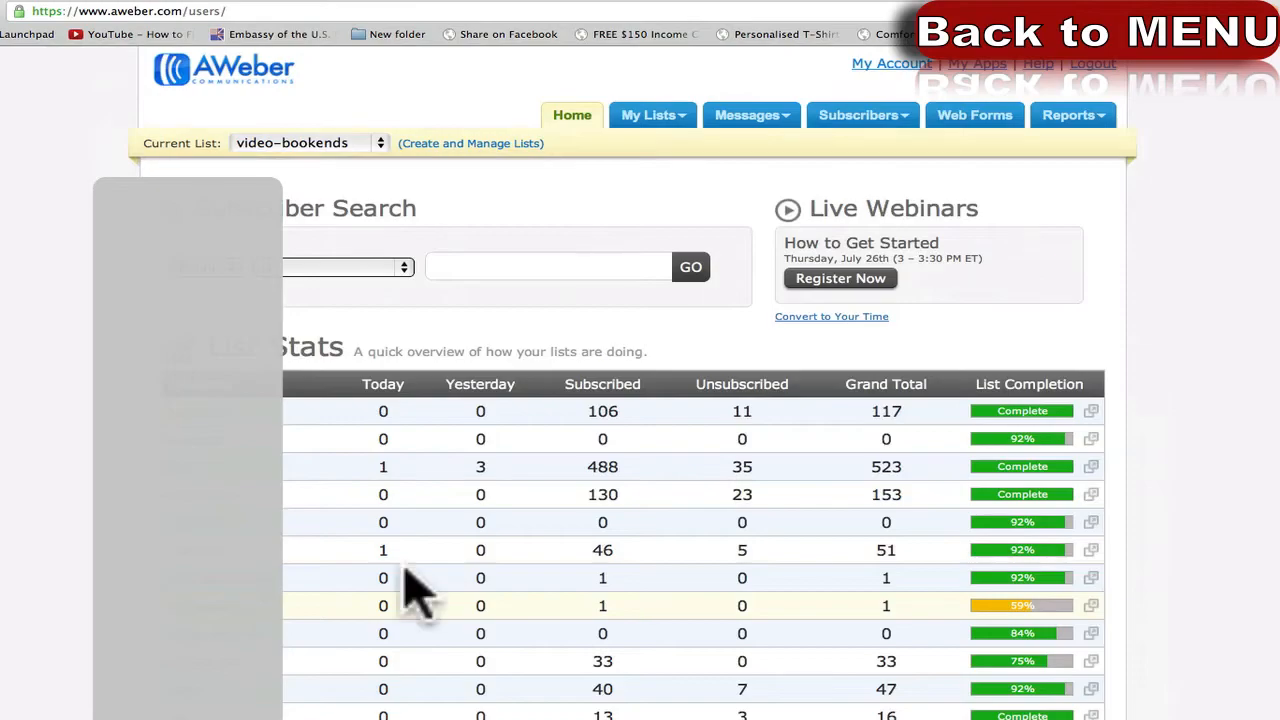
scroll(86, 566, "down", 15)
scroll(86, 570, "up", 5)
scroll(86, 568, "up", 10)
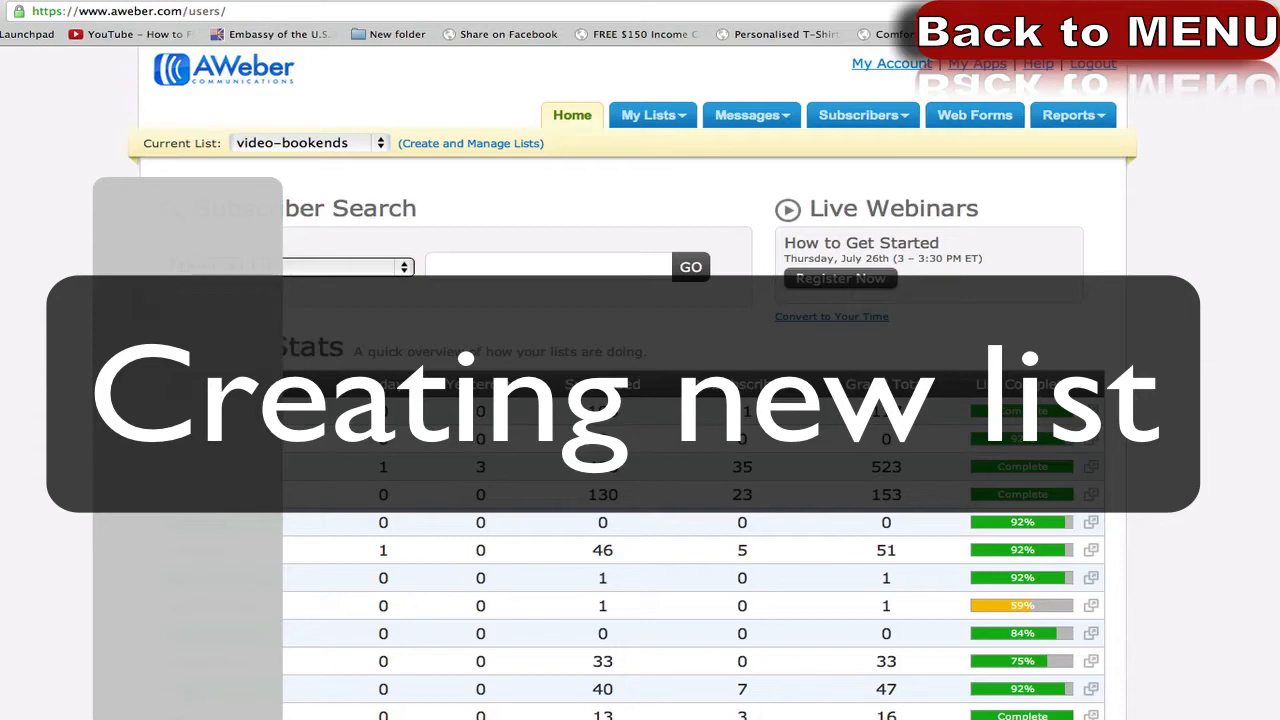
Zoom the page in and point out the current list and list management links.
scroll(620, 400, "down", 2)
scroll(620, 400, "up", 2)
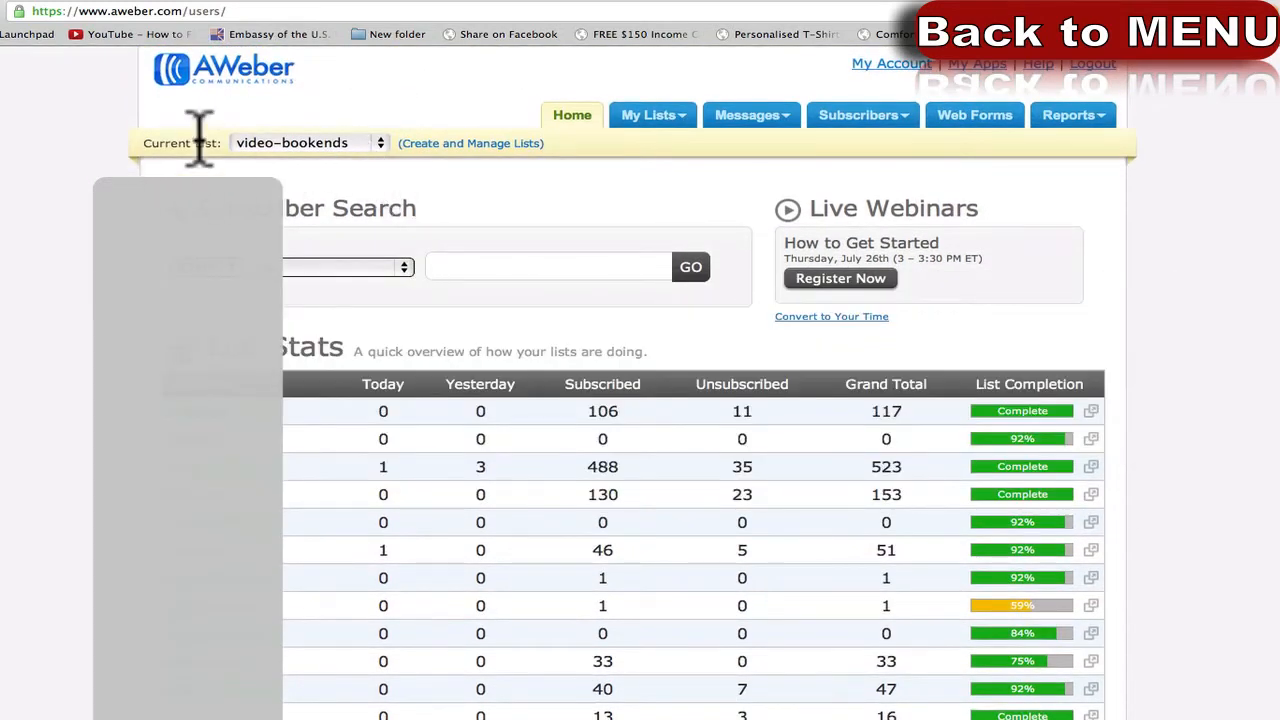
key("super+plus")
key("super+plus")
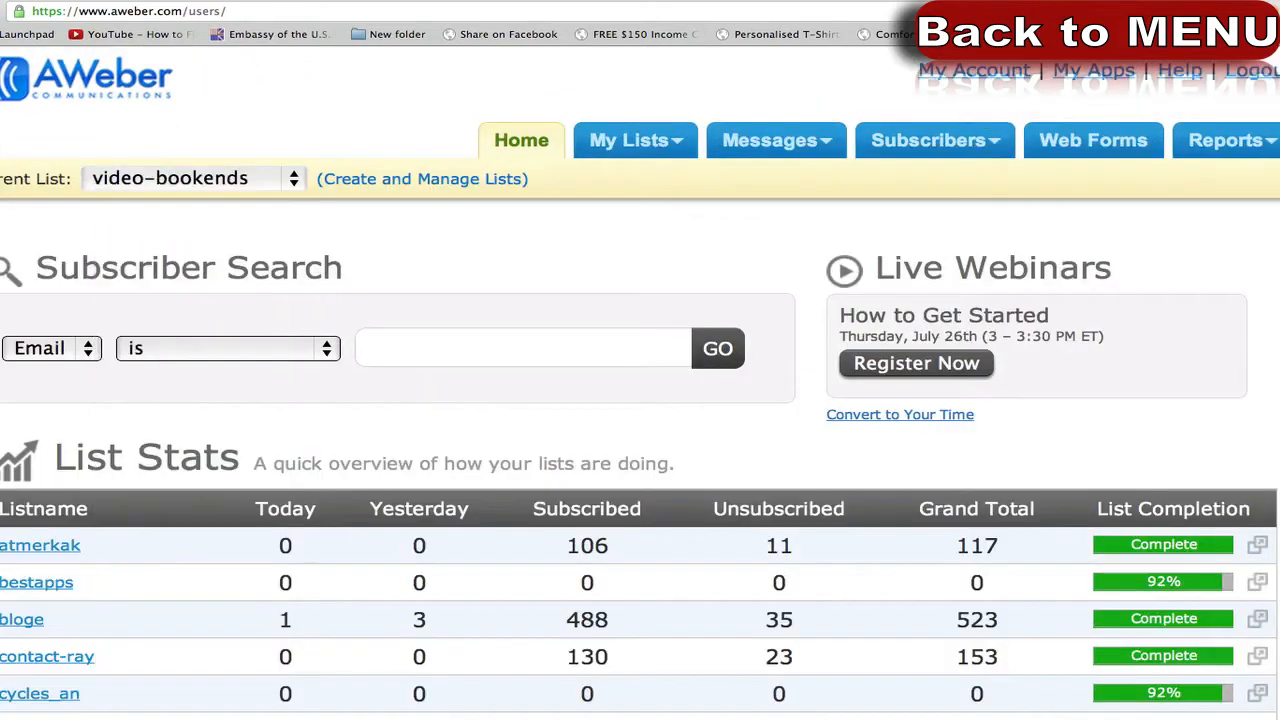
left_click_drag(57, 183, 598, 175)
left_click(598, 180)
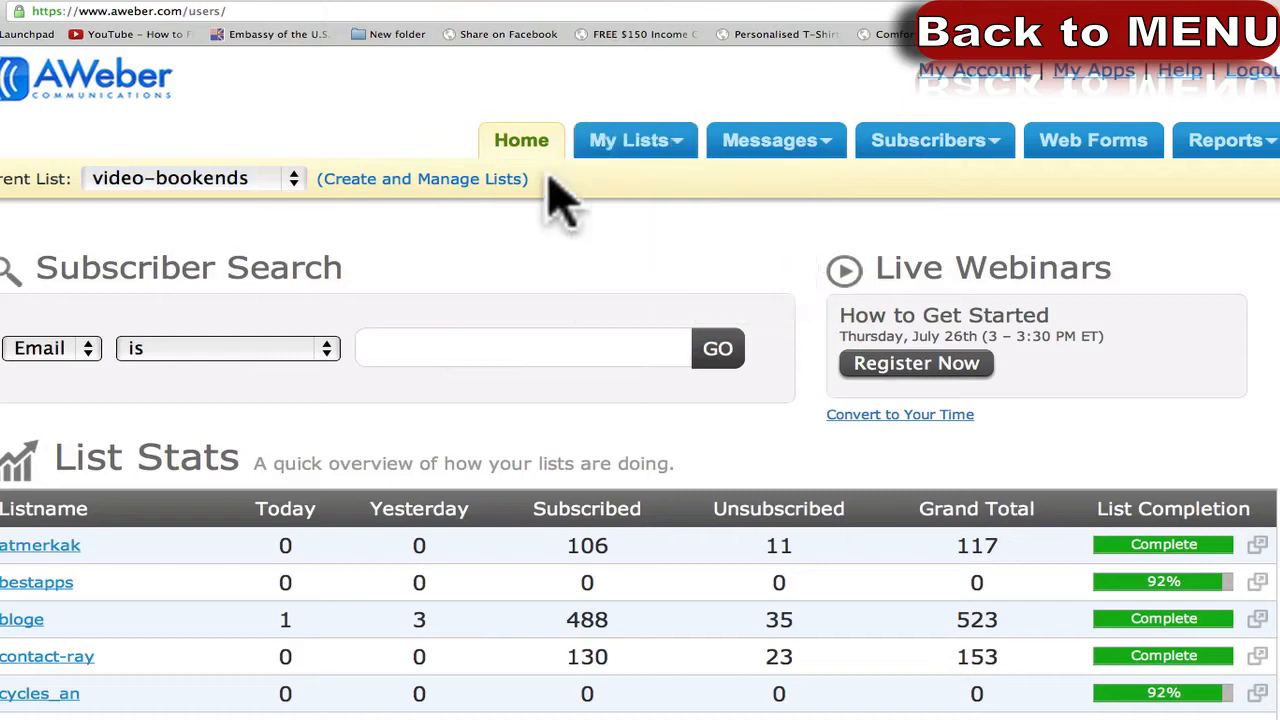
Go to Create and Manage Lists and start a new mailing list.
left_click(445, 182)
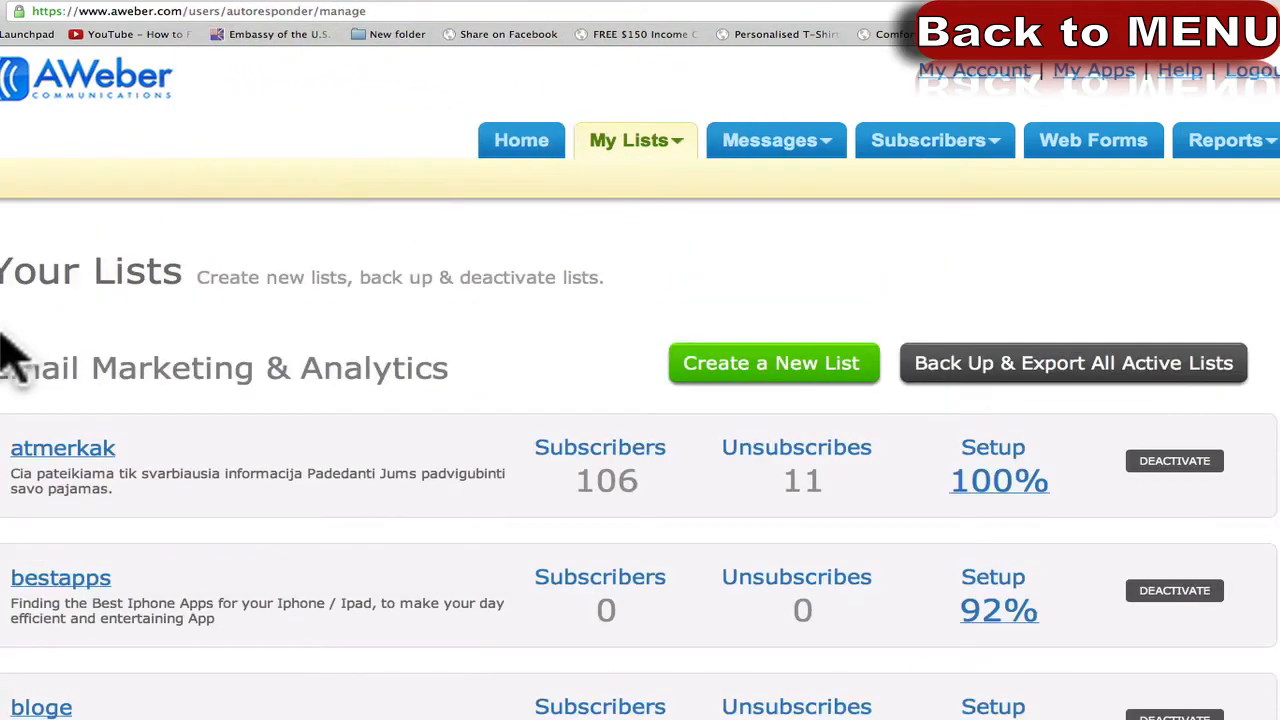
scroll(10, 355, "down", 1)
scroll(10, 355, "up", 1)
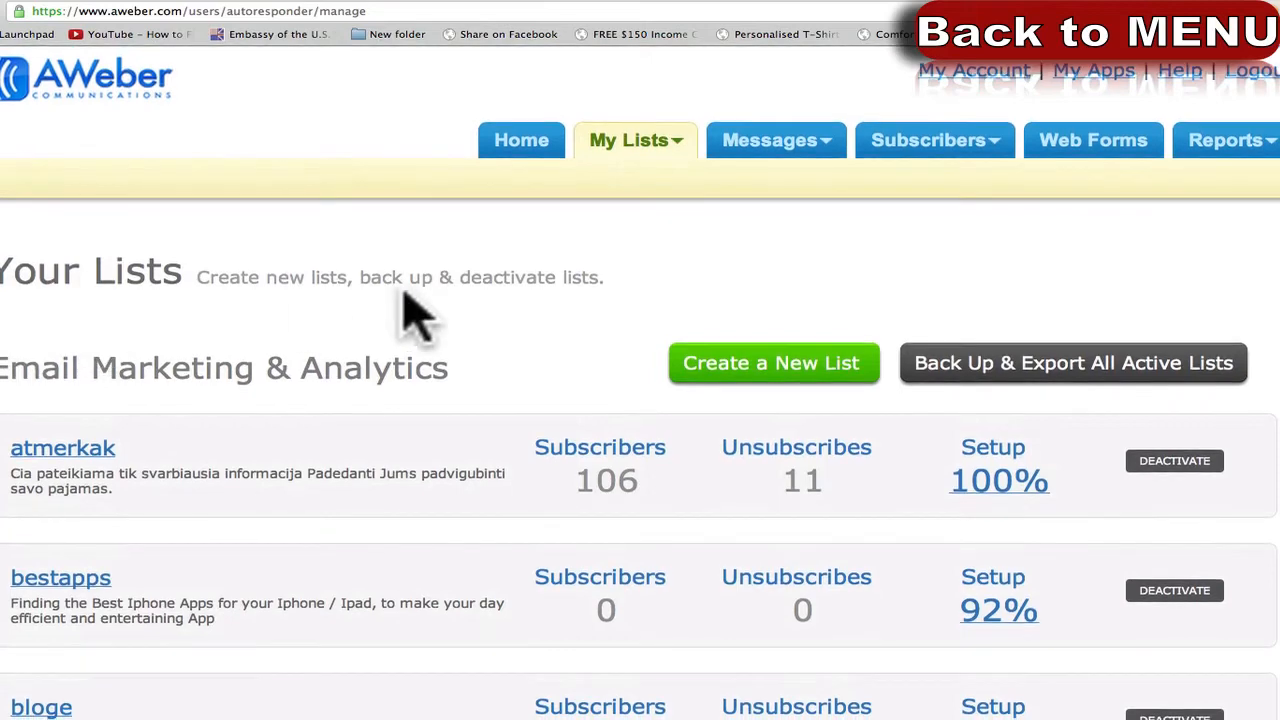
left_click(786, 366)
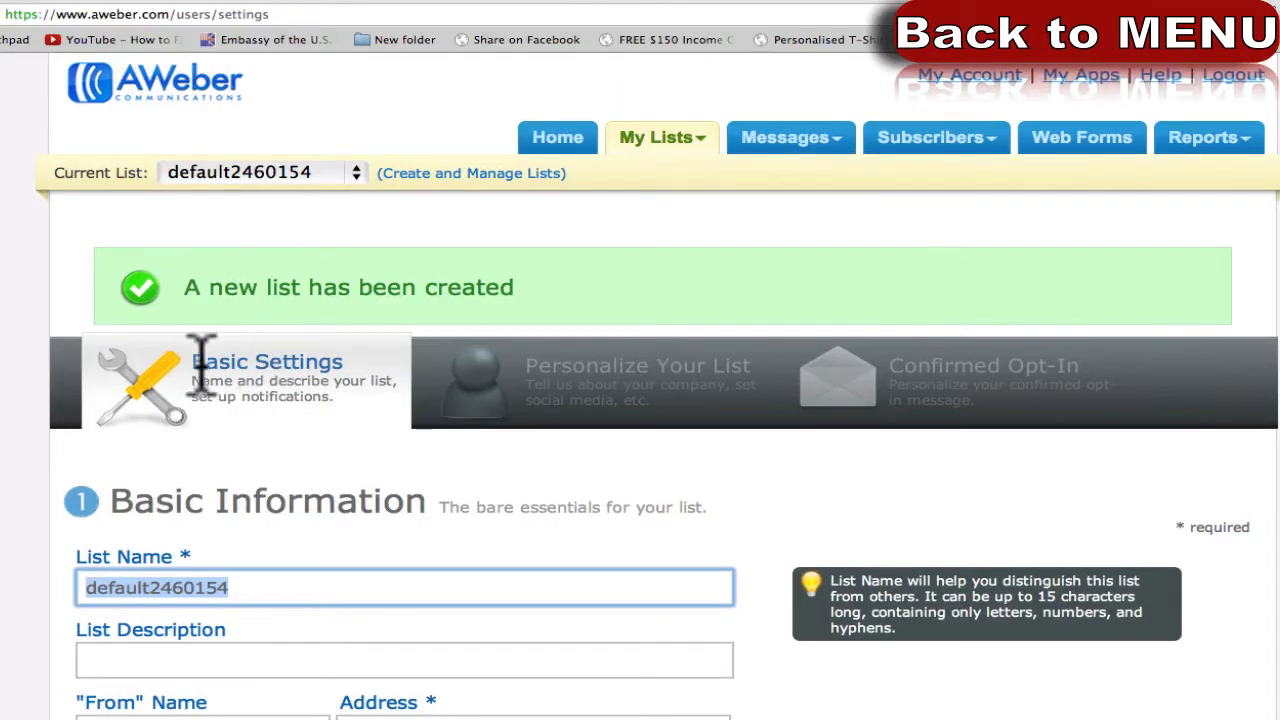
Try naming the list 'ray', which is reported as already in use.
scroll(5, 580, "down", 1)
left_click(182, 520)
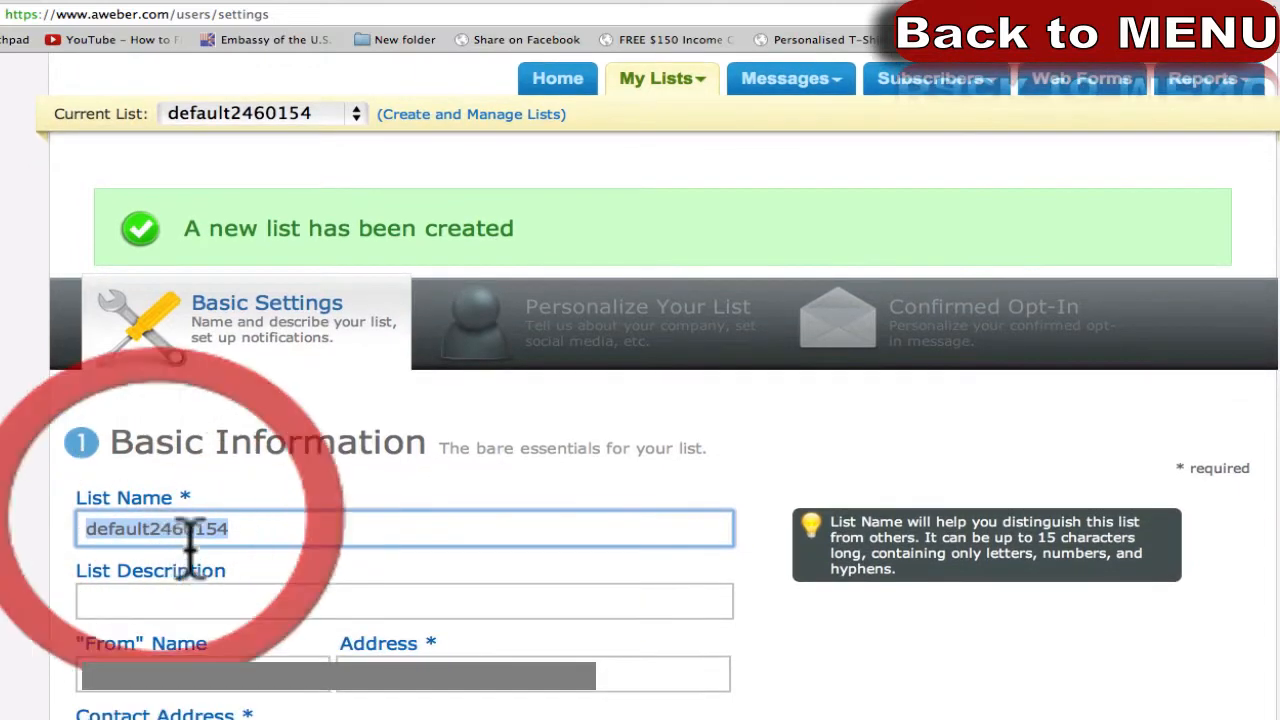
left_click(216, 533)
left_click(218, 531)
left_click_drag(218, 531, 3, 533)
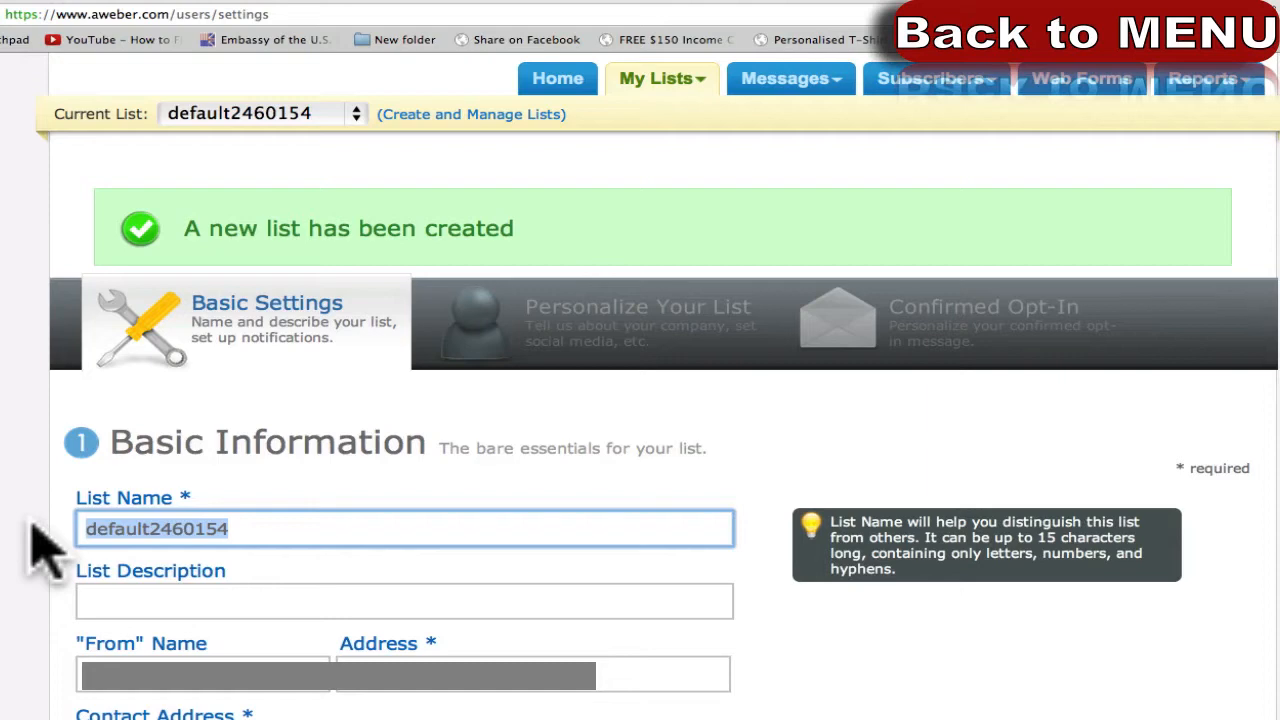
type("ray")
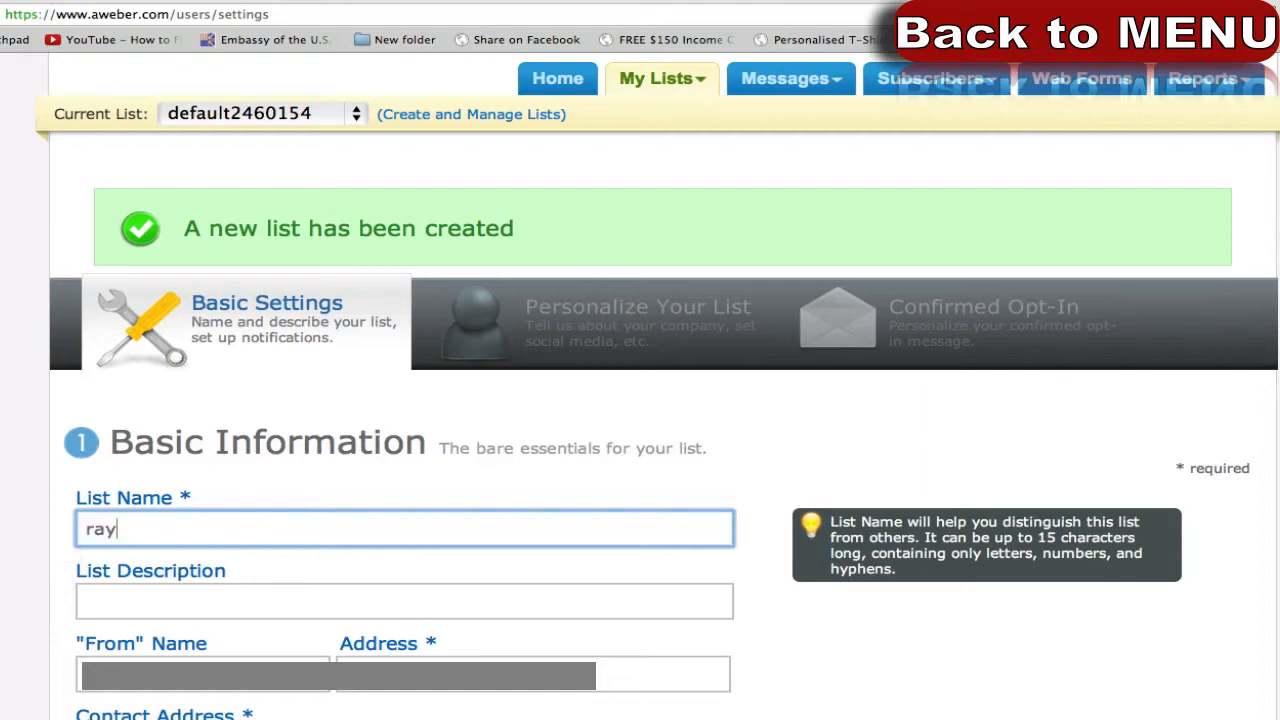
left_click_drag(123, 556, 178, 555)
left_click(186, 555)
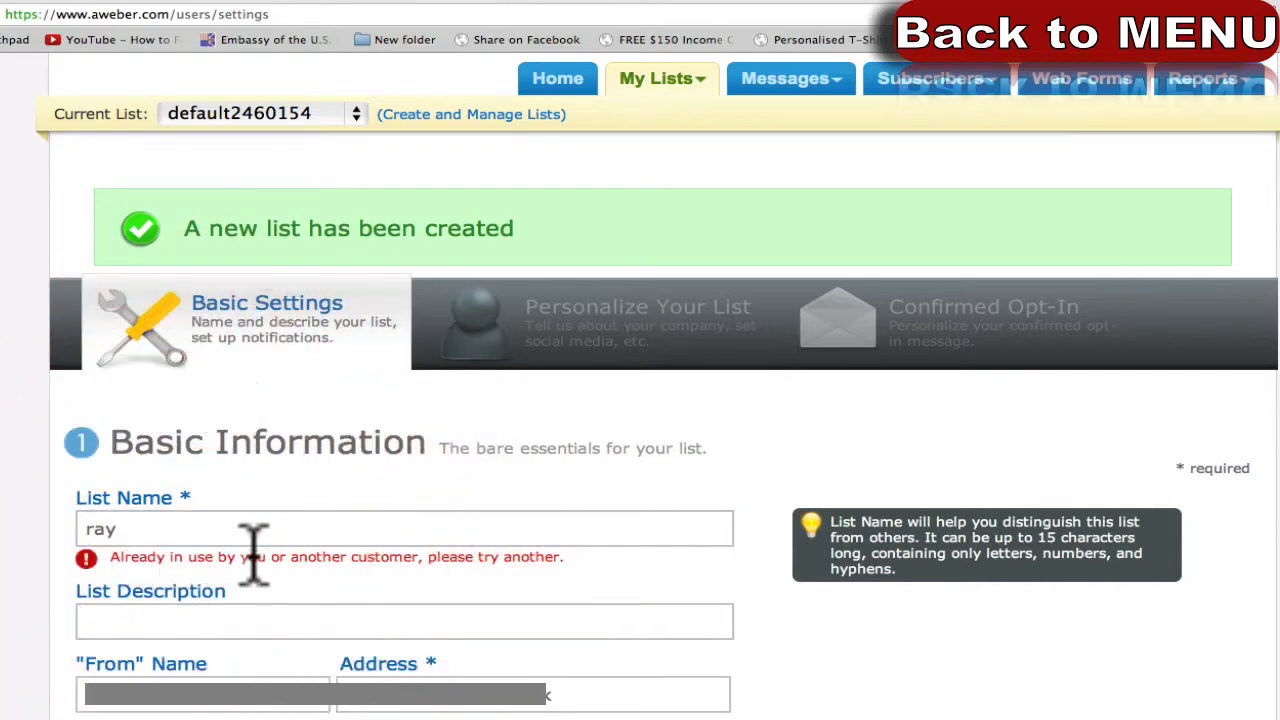
Replace the name with 'ray-blog-update', now accepted as available.
left_click(437, 525)
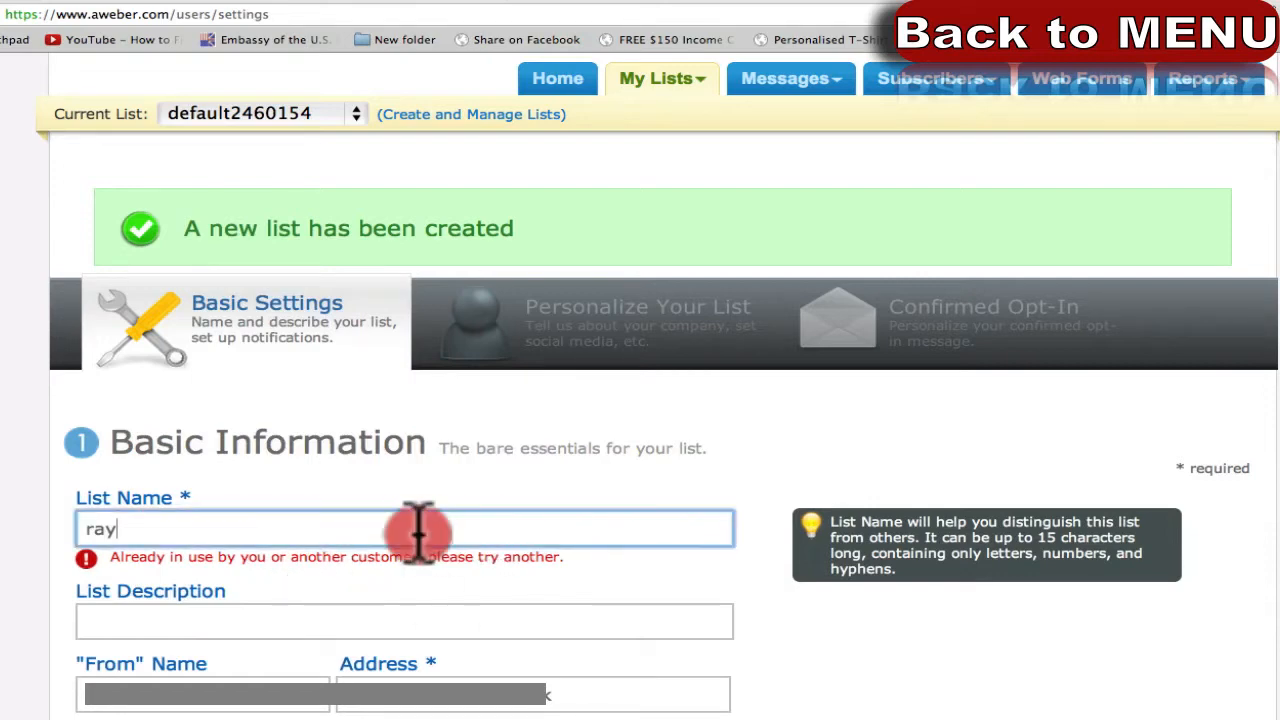
triple_click(418, 527)
type("ray-blo")
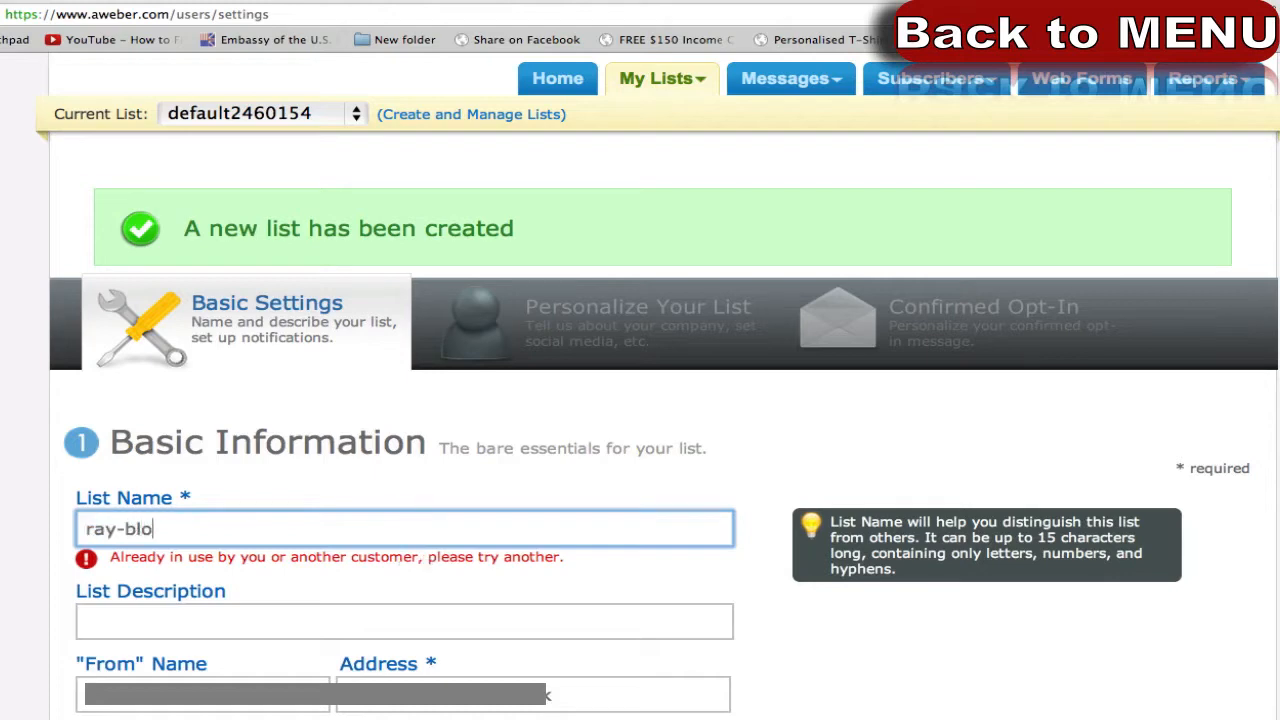
type("g-update")
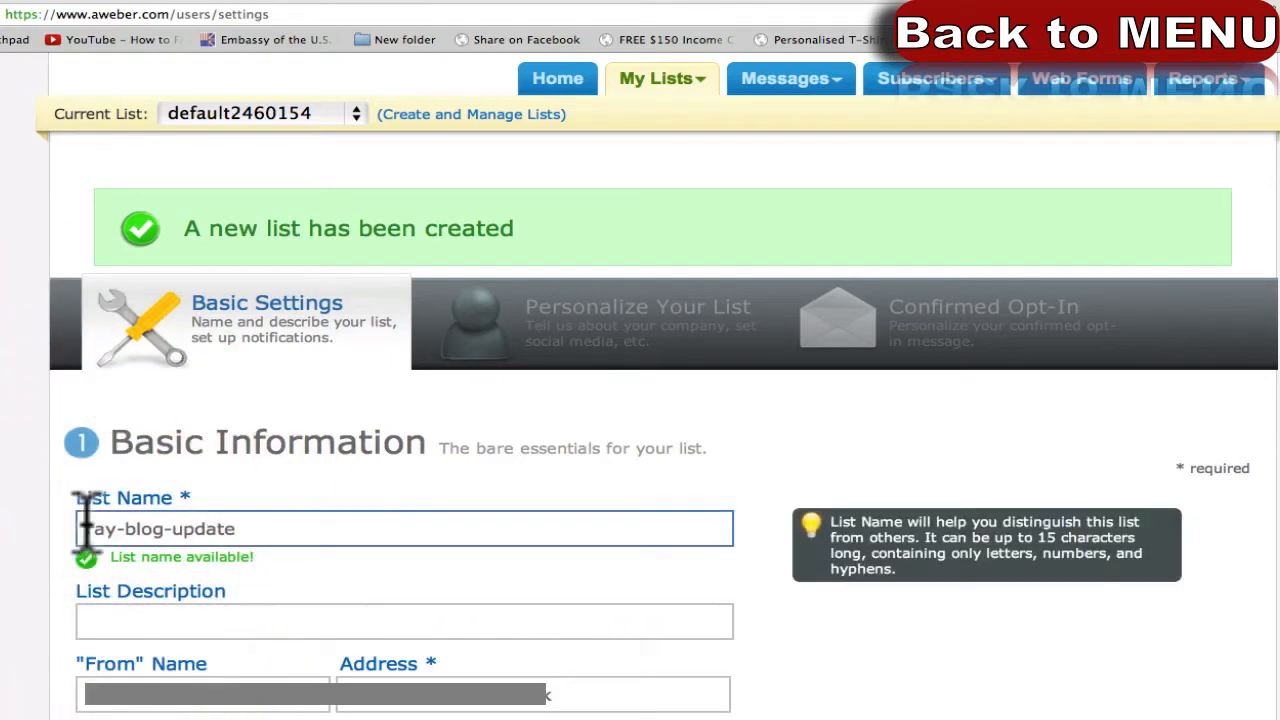
left_click_drag(80, 528, 272, 533)
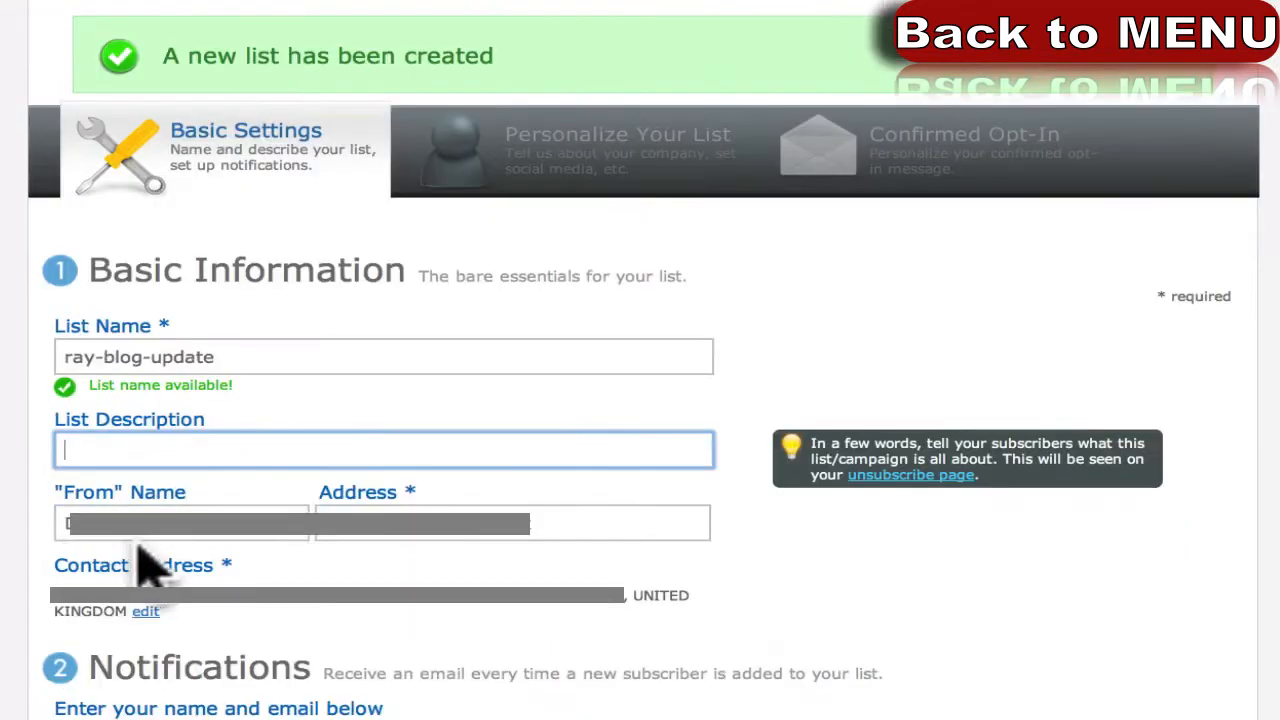
Set the From name to the sender's name followed by 'from RAYnimation'.
left_click(193, 615)
left_click(171, 518)
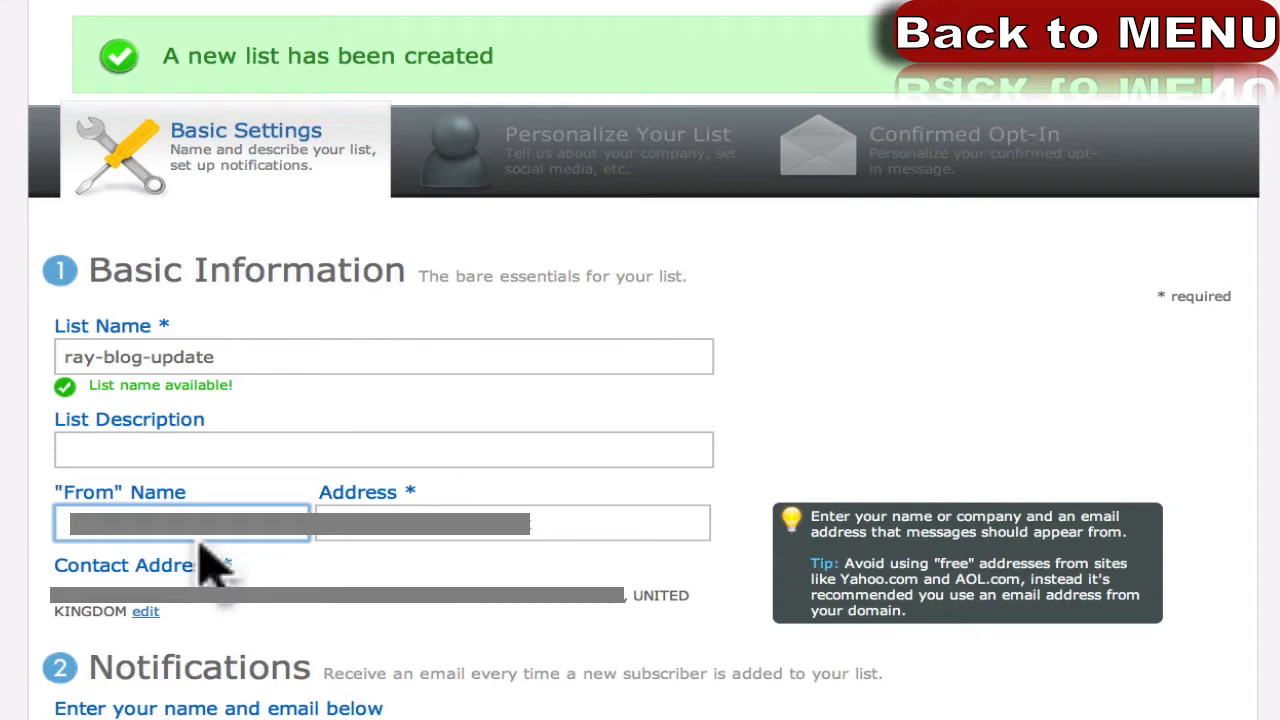
type("Ray")
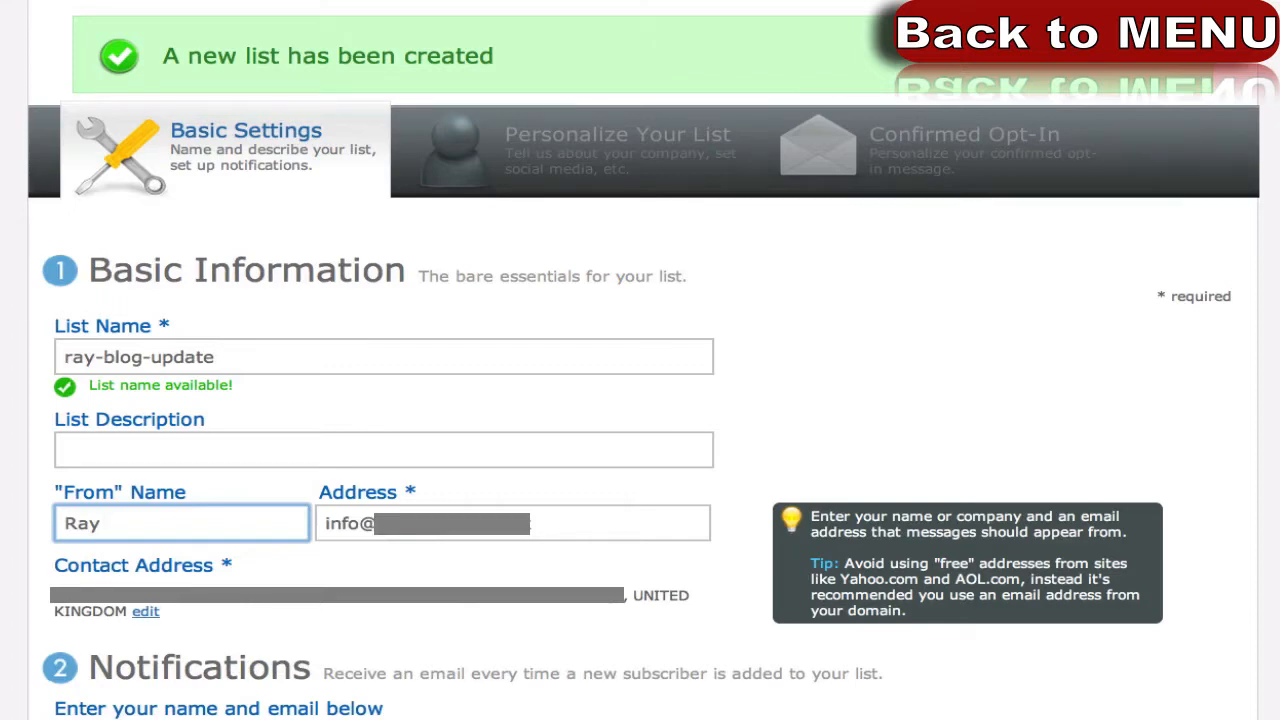
type("from RAYnimation")
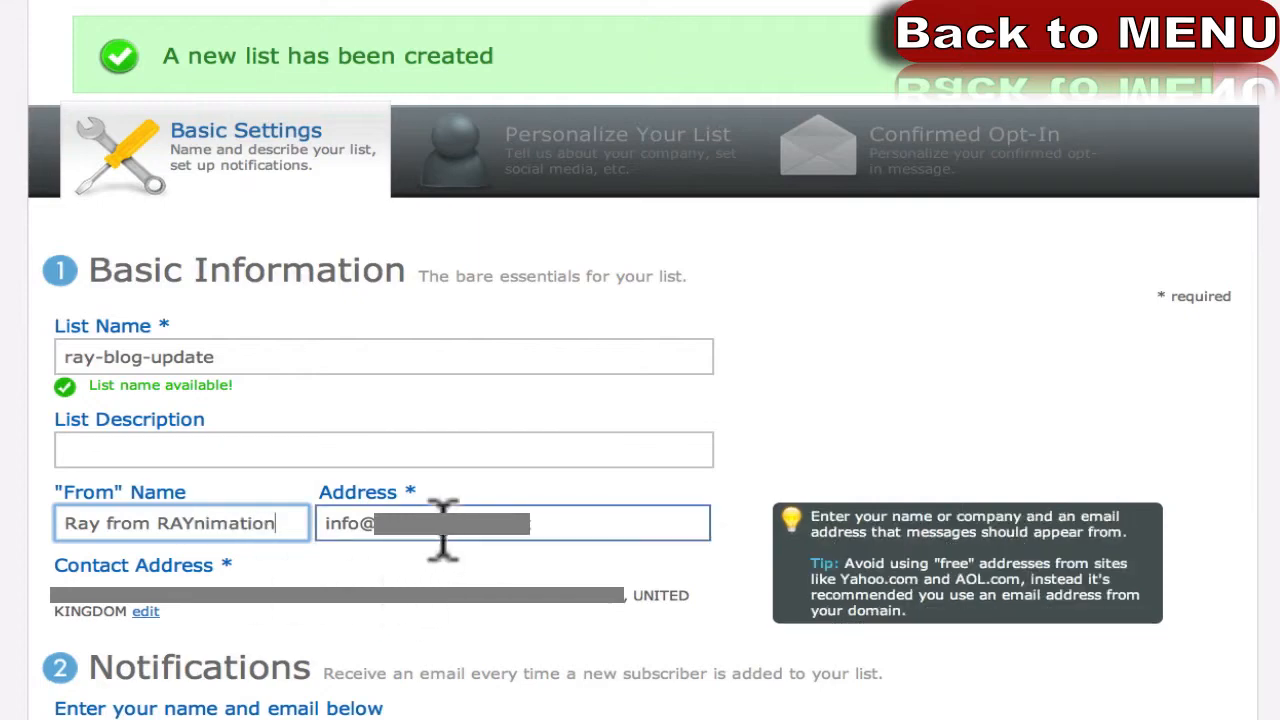
key("Tab")
Replace the sender Address with the company's no-reply address from autofill.
key("BackSpace")
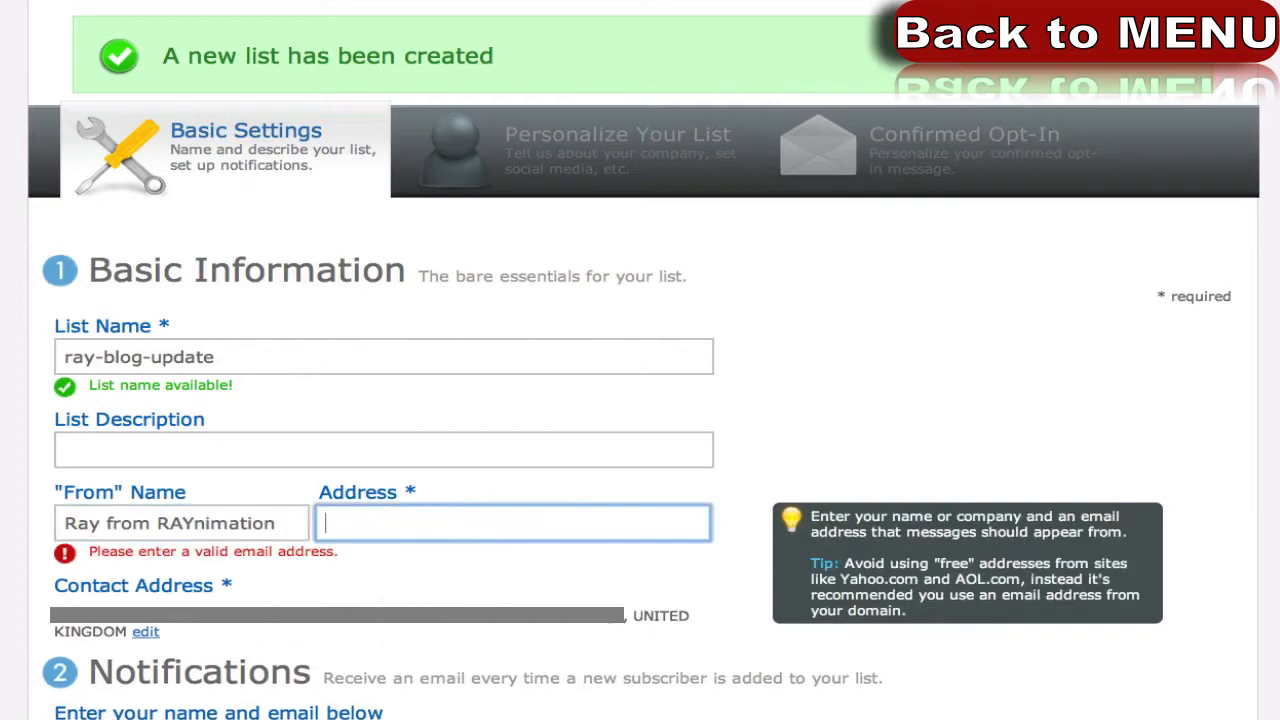
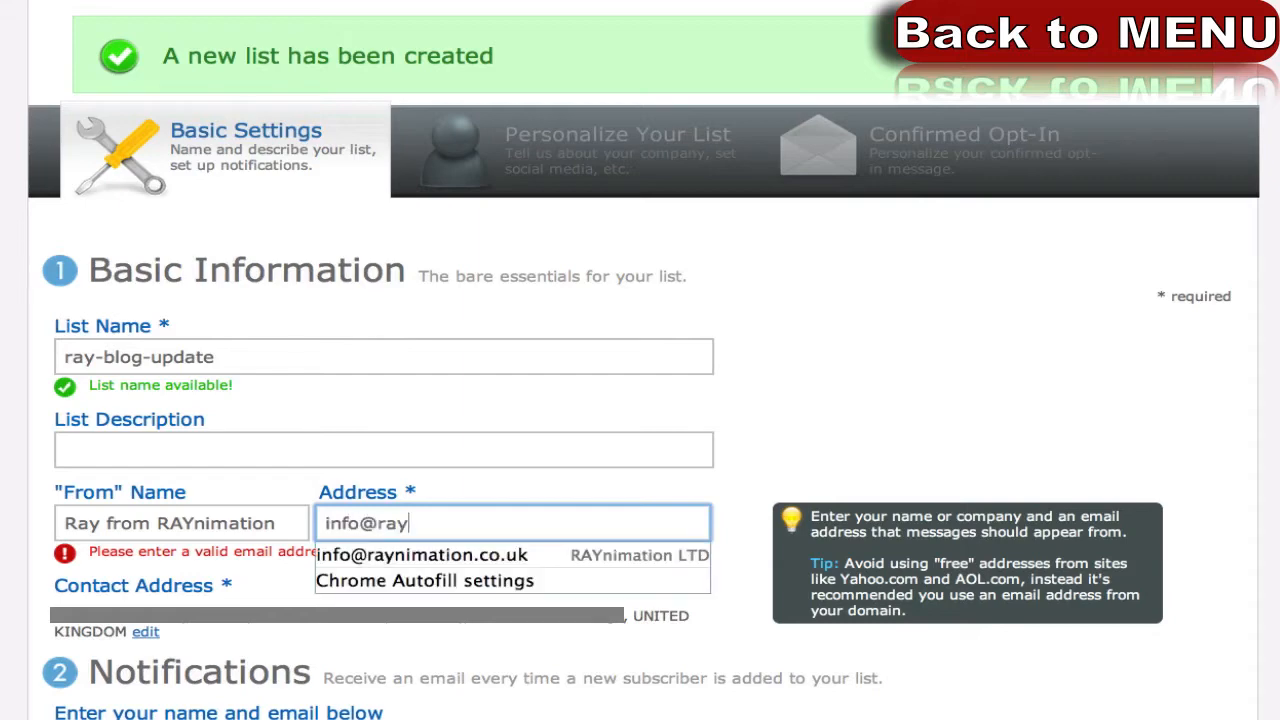
key("ctrl+a")
type("nore")
key("Down")
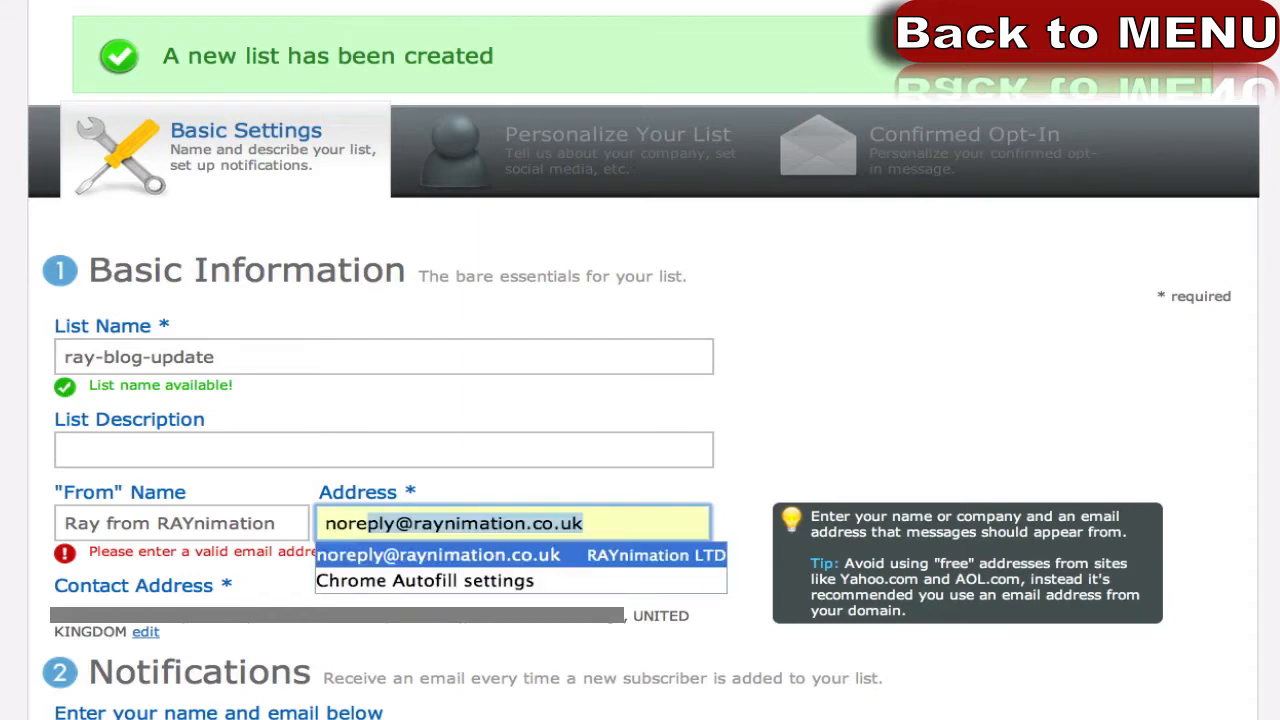
key("Return")
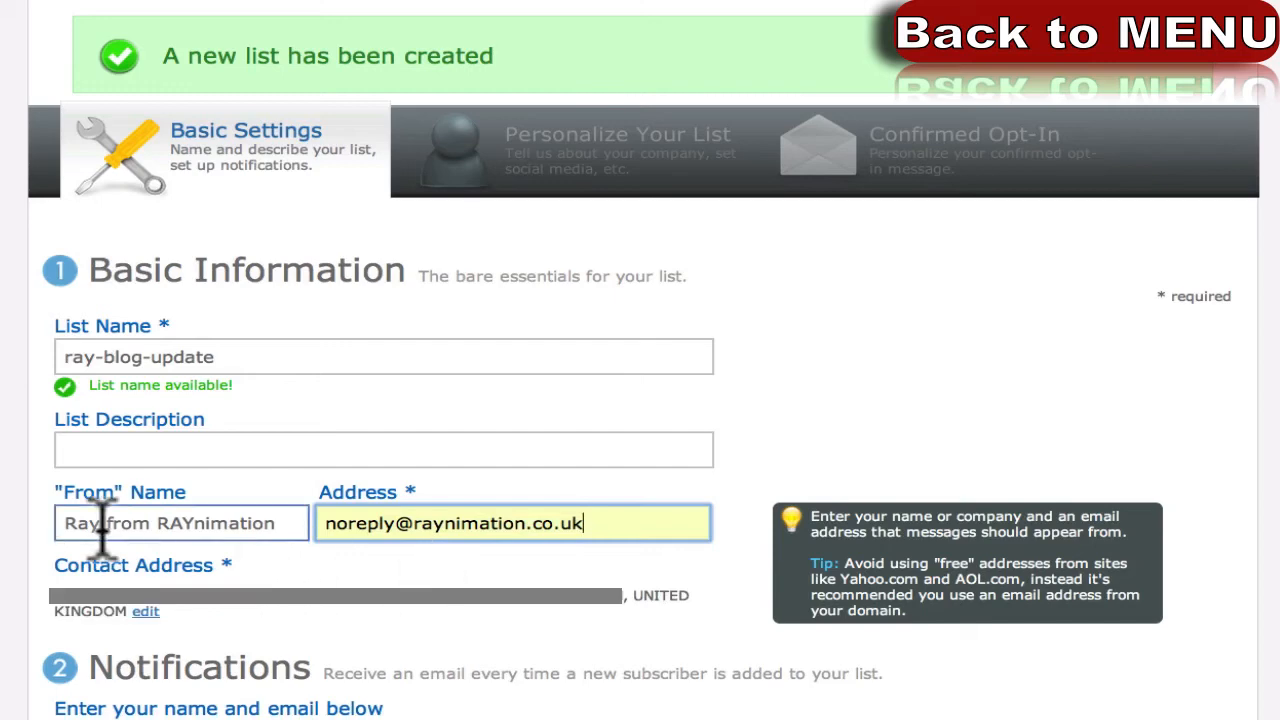
left_click(2, 552)
Review the filled Basic Information fields and move down the form.
scroll(65, 566, "up", 1)
scroll(65, 575, "up", 3)
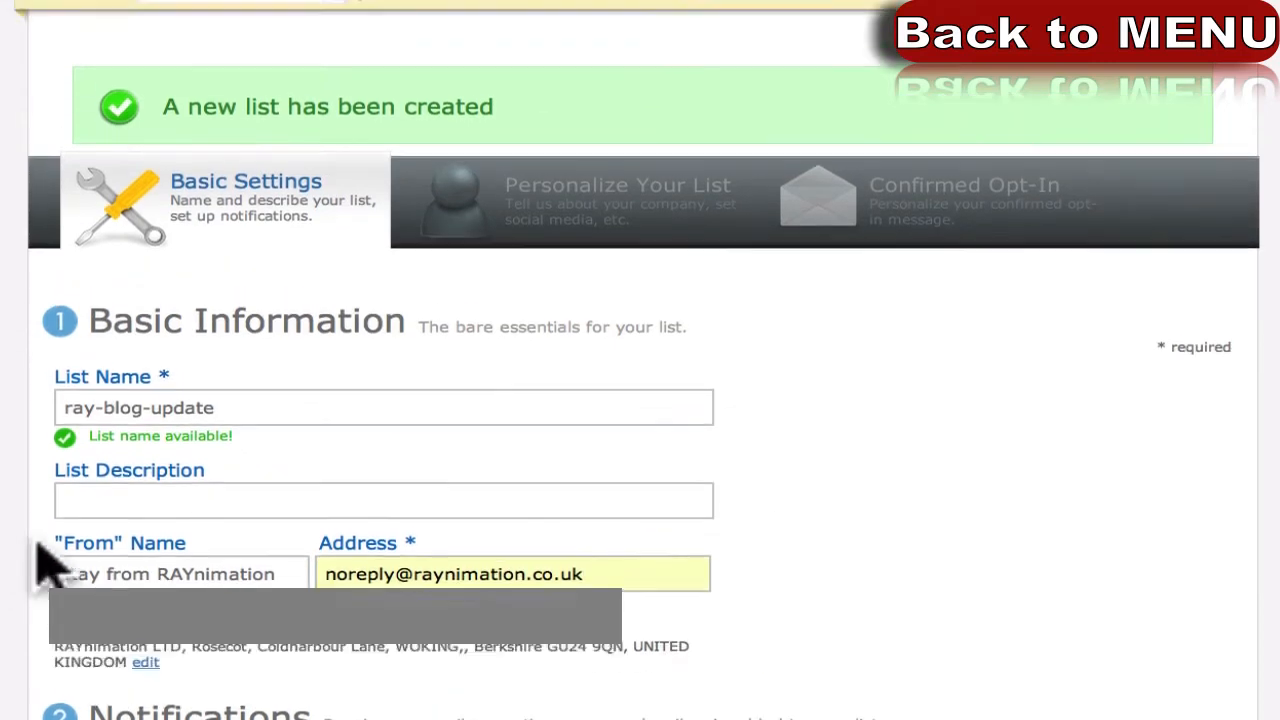
scroll(30, 570, "down", 3)
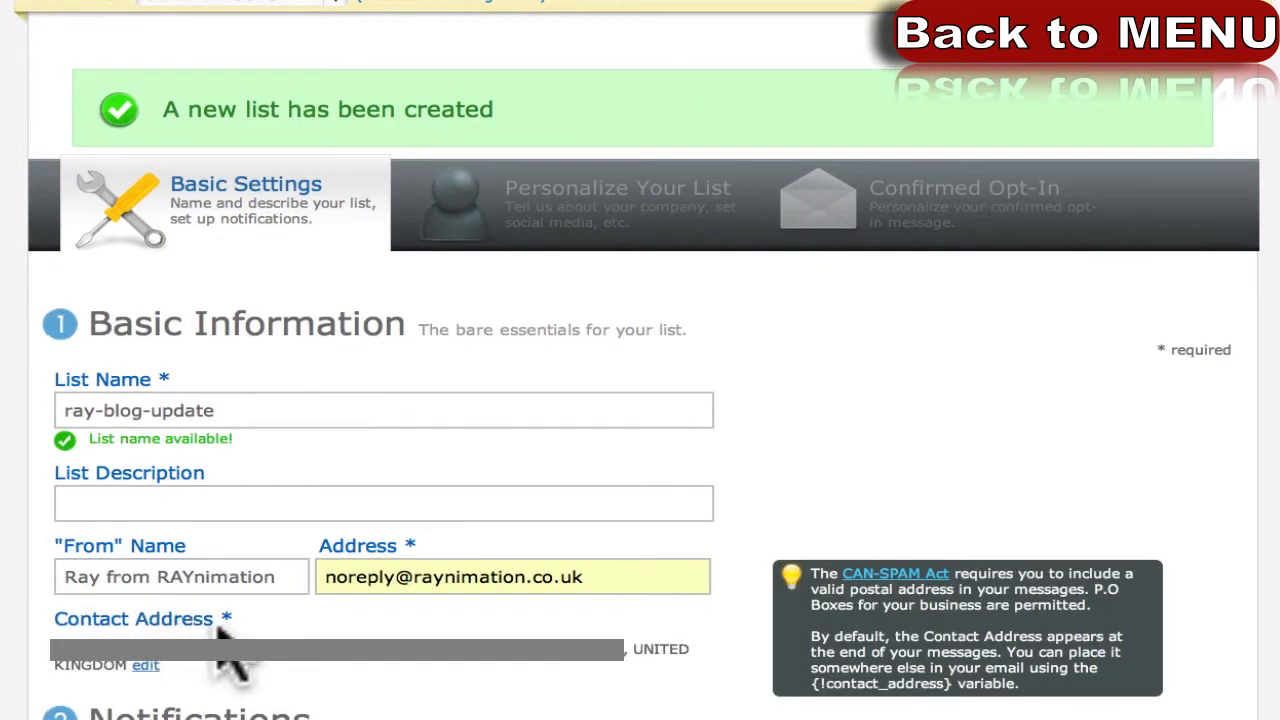
scroll(240, 645, "down", 2)
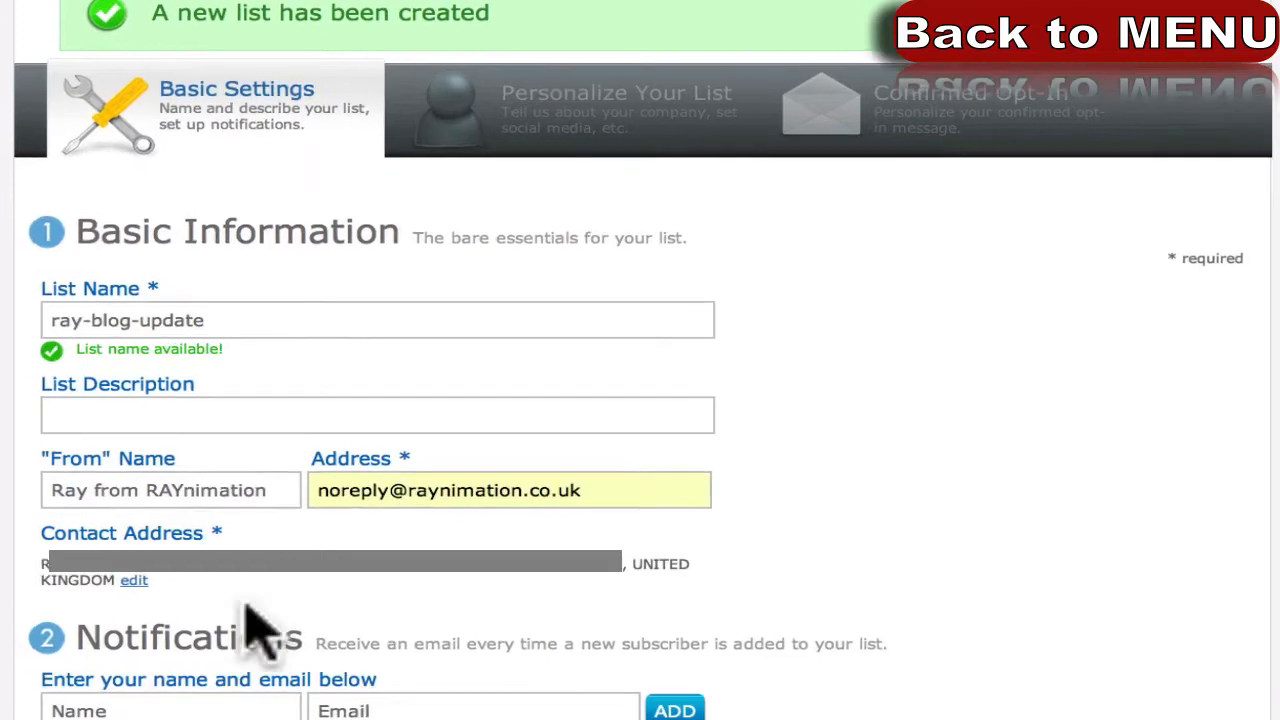
mouse_move(200, 565)
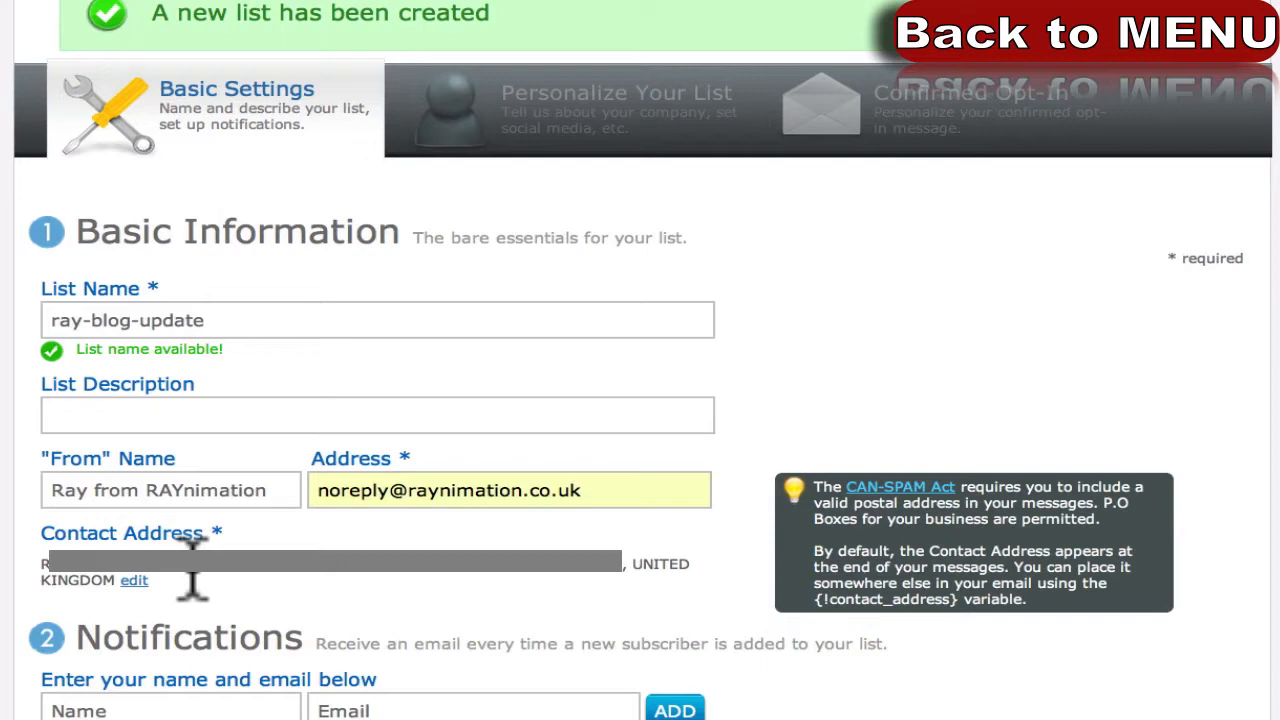
left_click(145, 492)
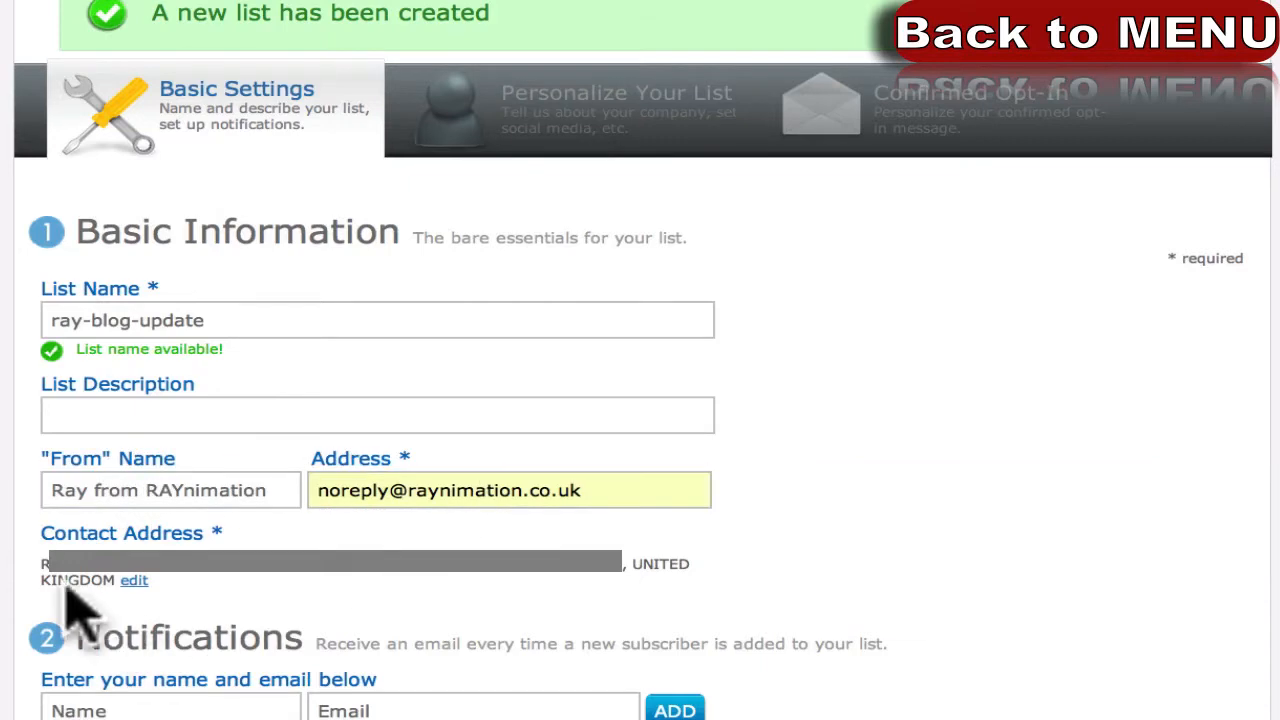
scroll(80, 610, "down", 2)
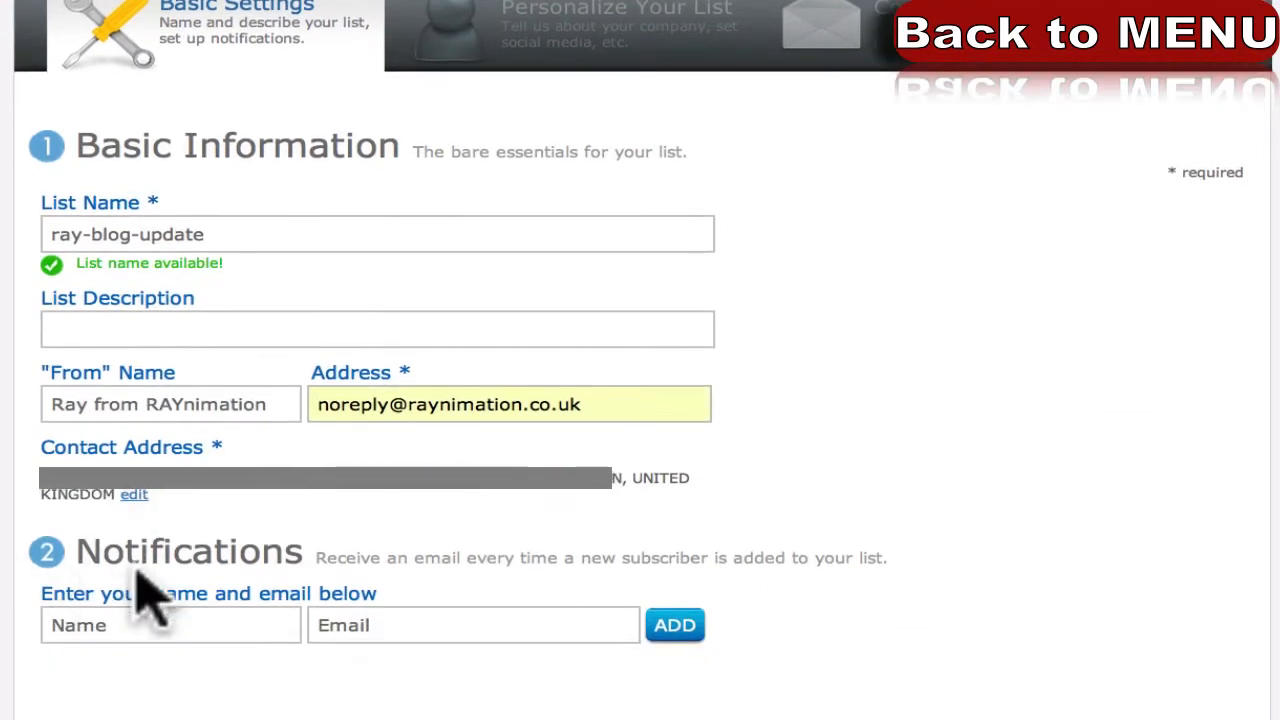
Locate the Notifications section and its recipient name field.
left_click(115, 625)
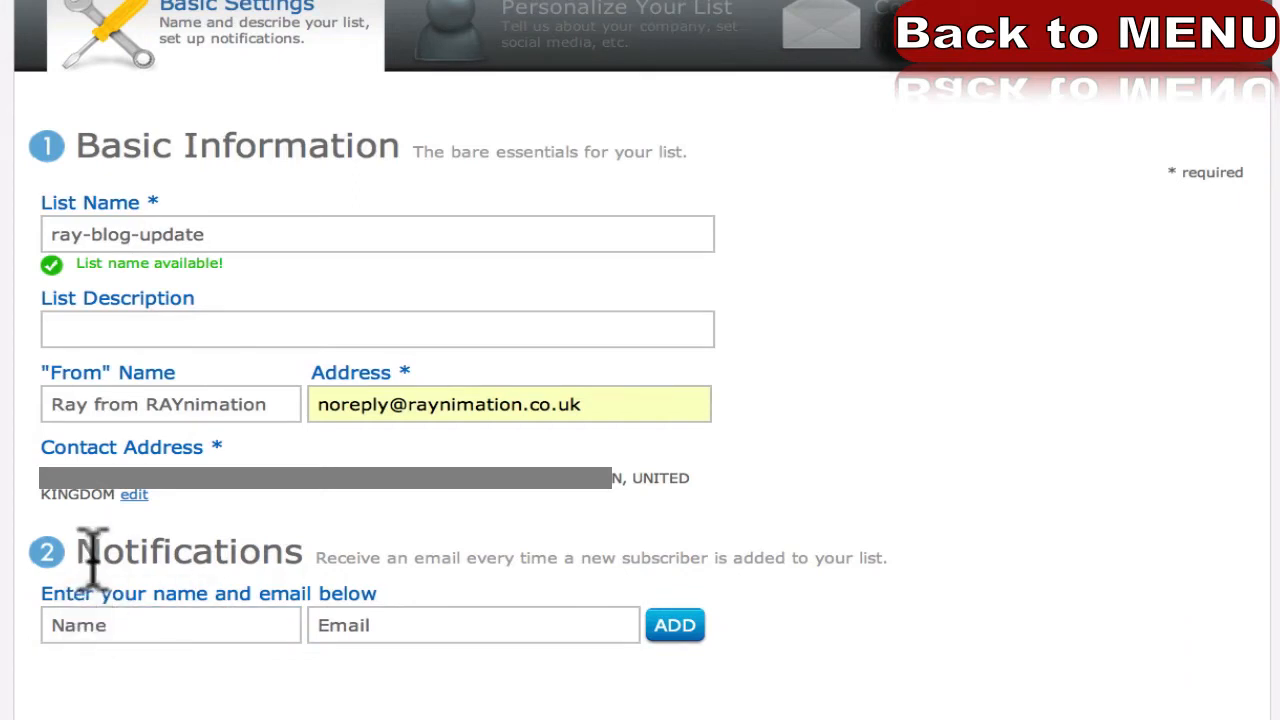
left_click_drag(96, 553, 320, 550)
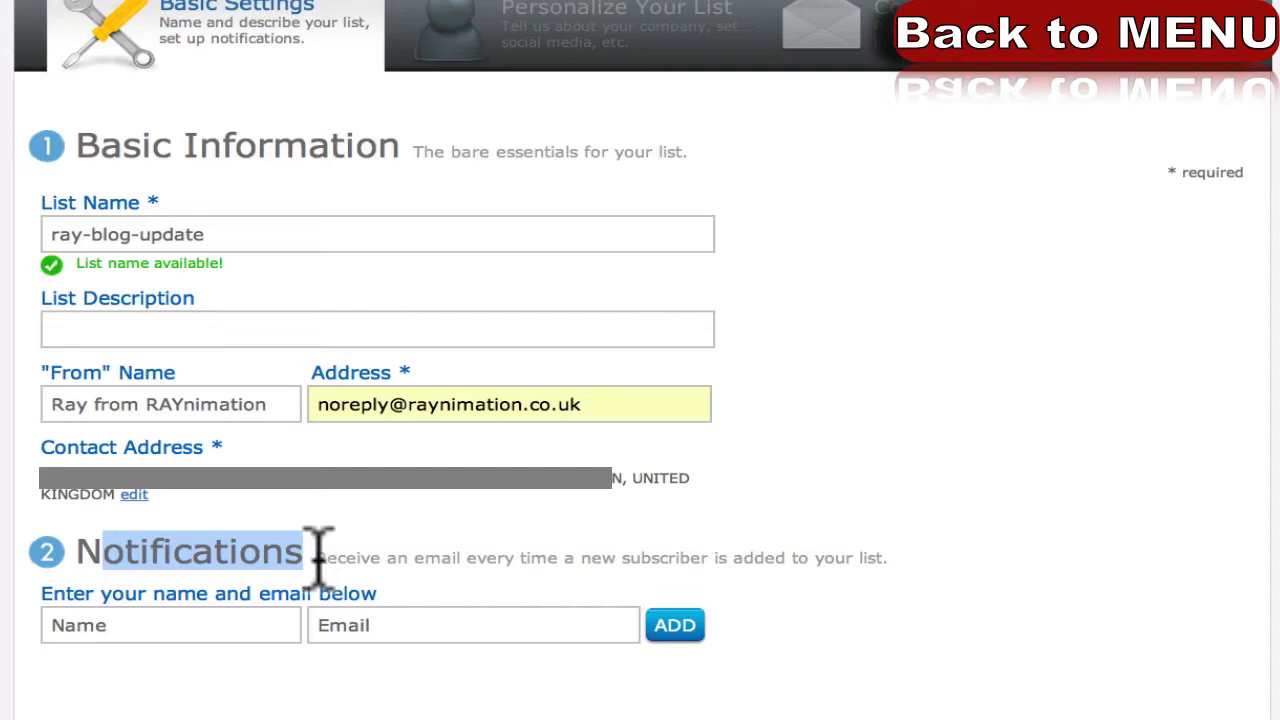
scroll(6, 571, "down", 3)
left_click(163, 345)
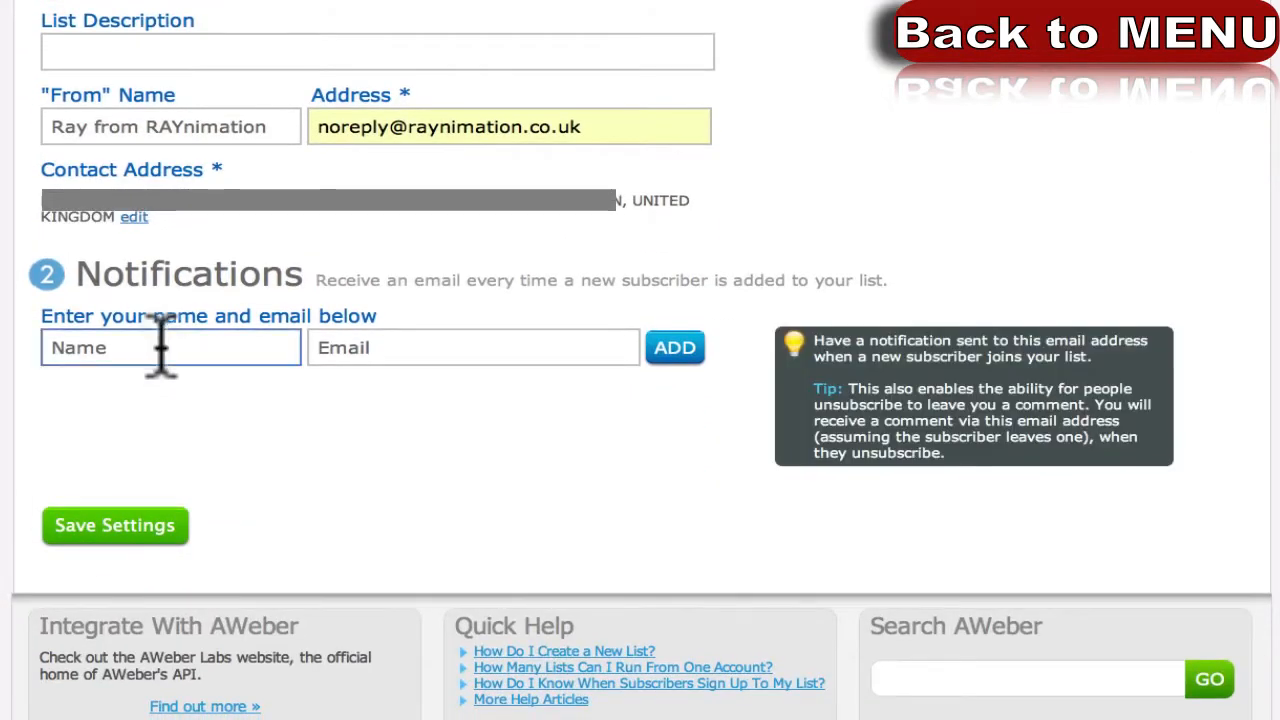
left_click(177, 482)
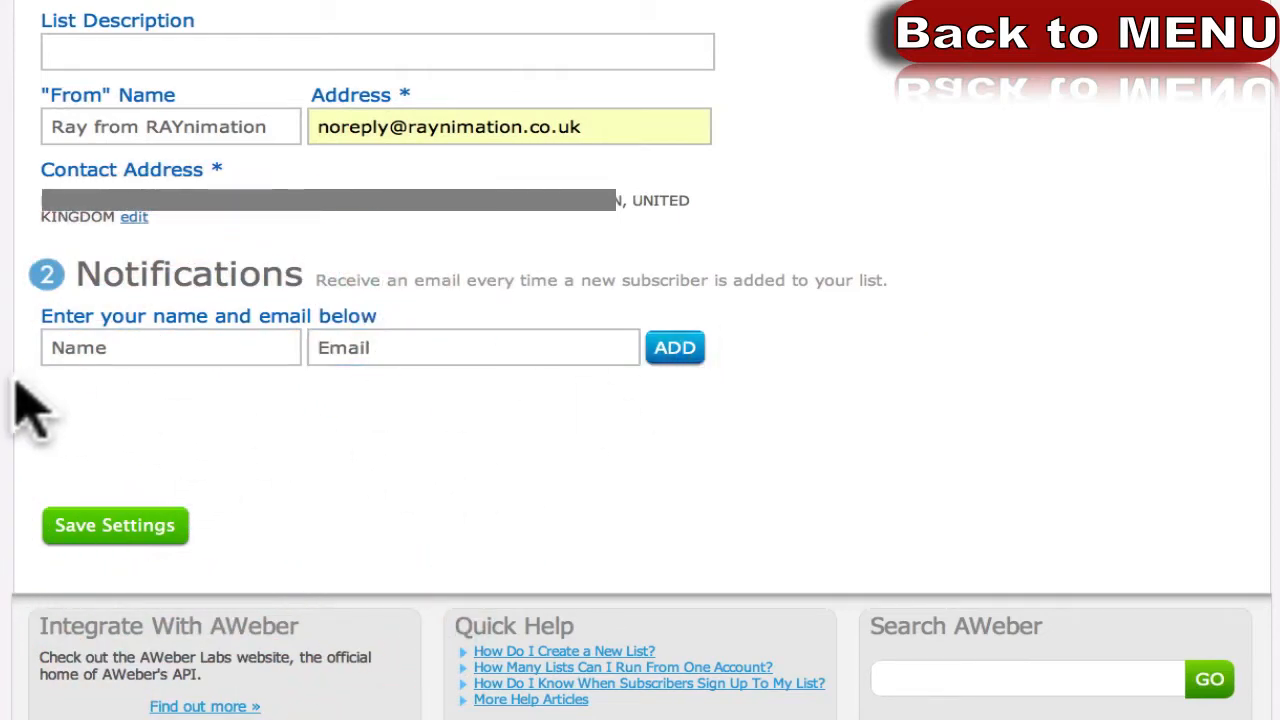
scroll(12, 480, "up", 2)
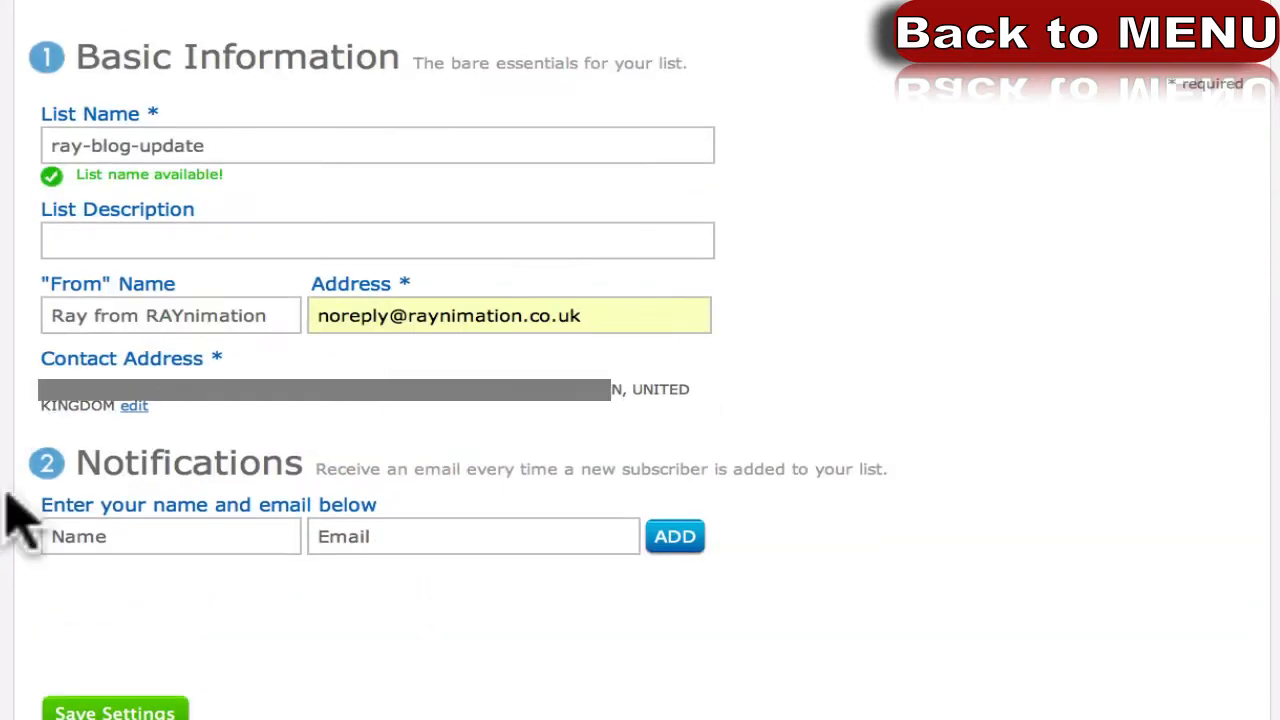
Add a notification recipient with the sender's name and company info e-mail address.
left_click(205, 540)
key("Tab")
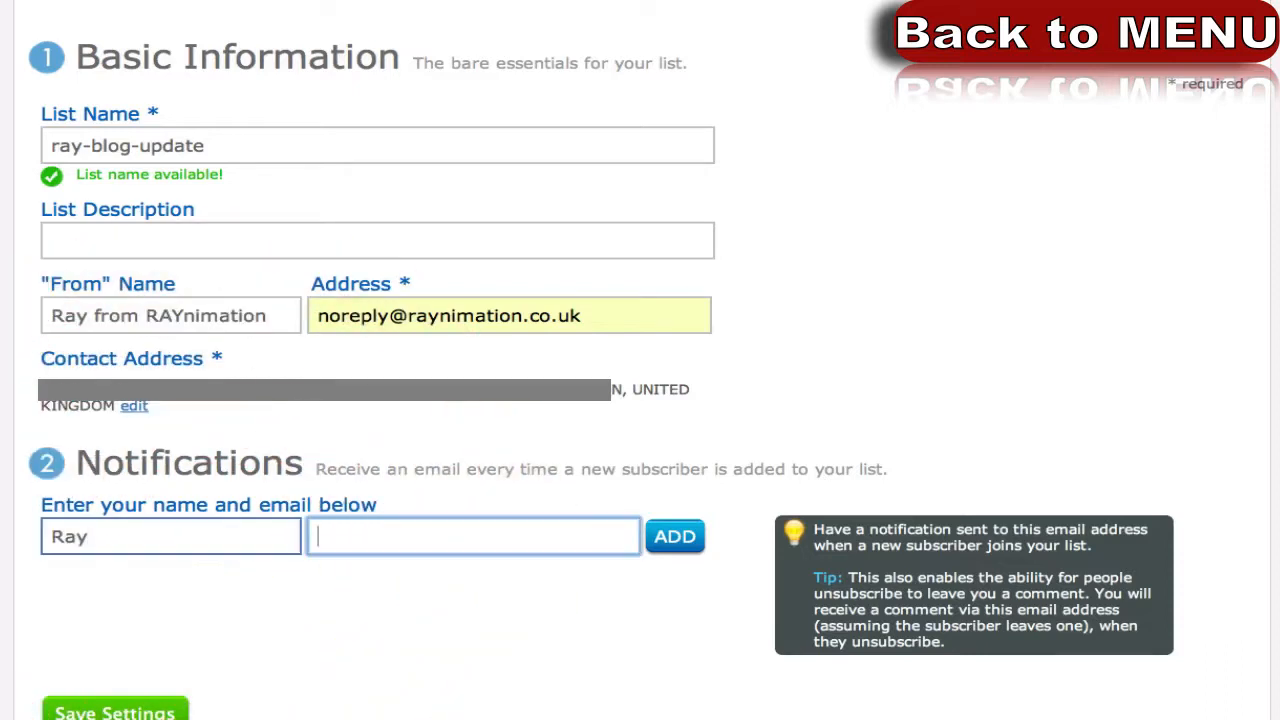
key("Down")
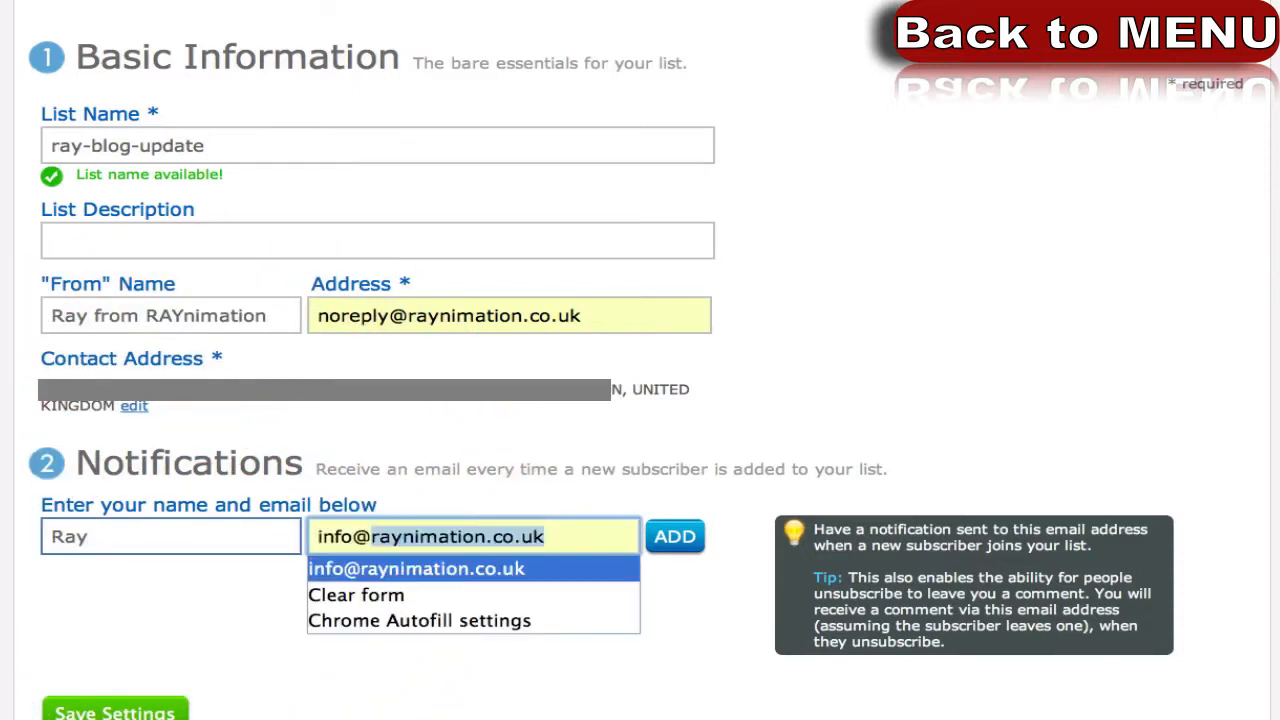
key("Return")
left_click(675, 536)
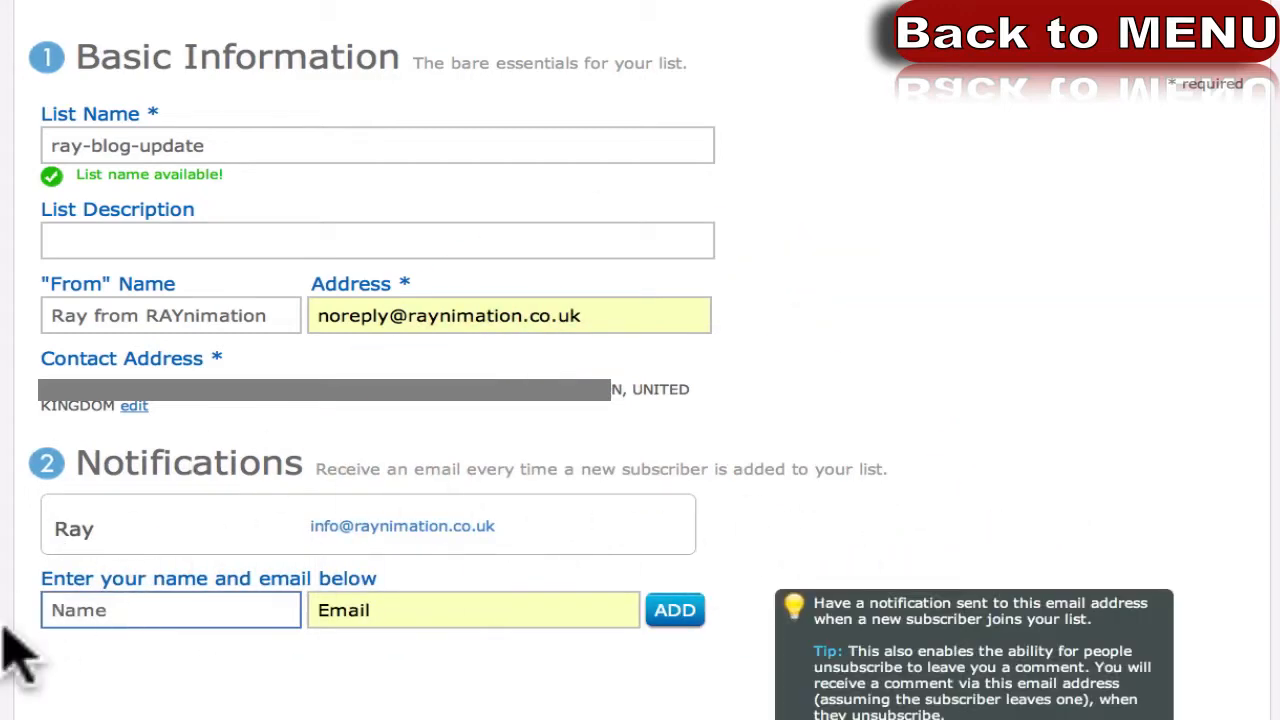
Try saving the list settings, which is rejected because replies must be allowed.
scroll(10, 640, "down", 3)
scroll(43, 523, "up", 1)
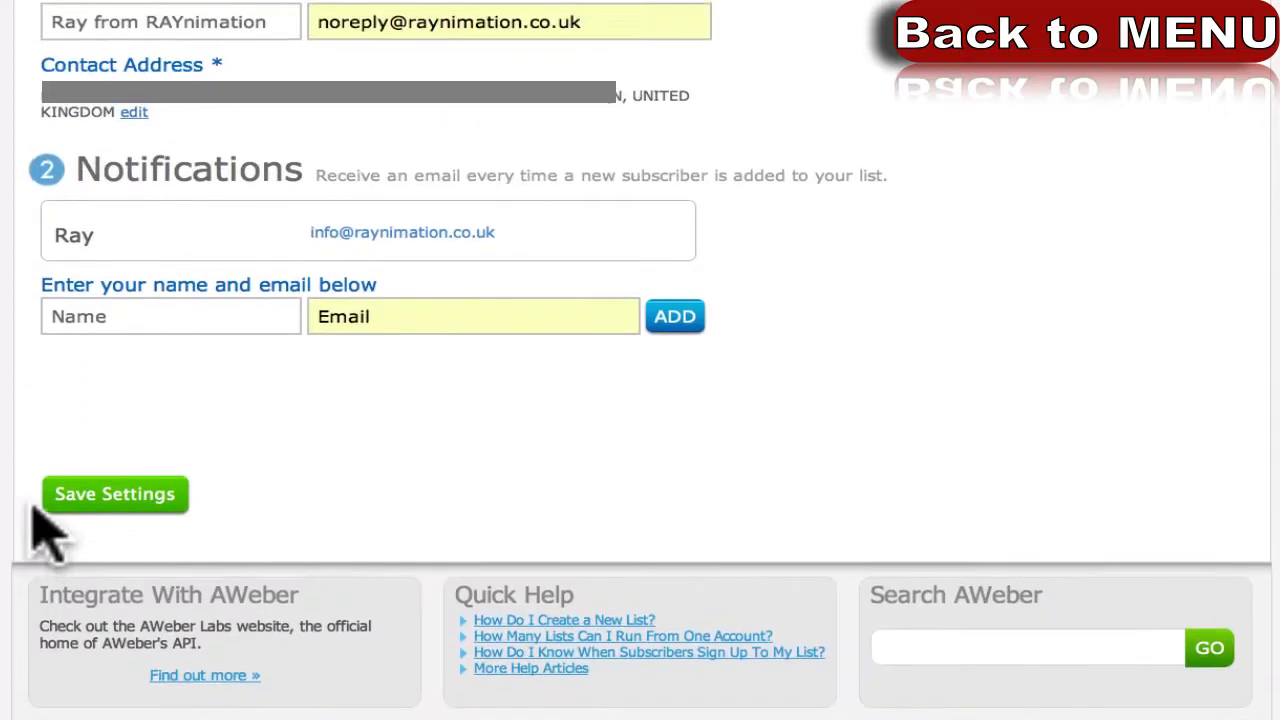
left_click(108, 492)
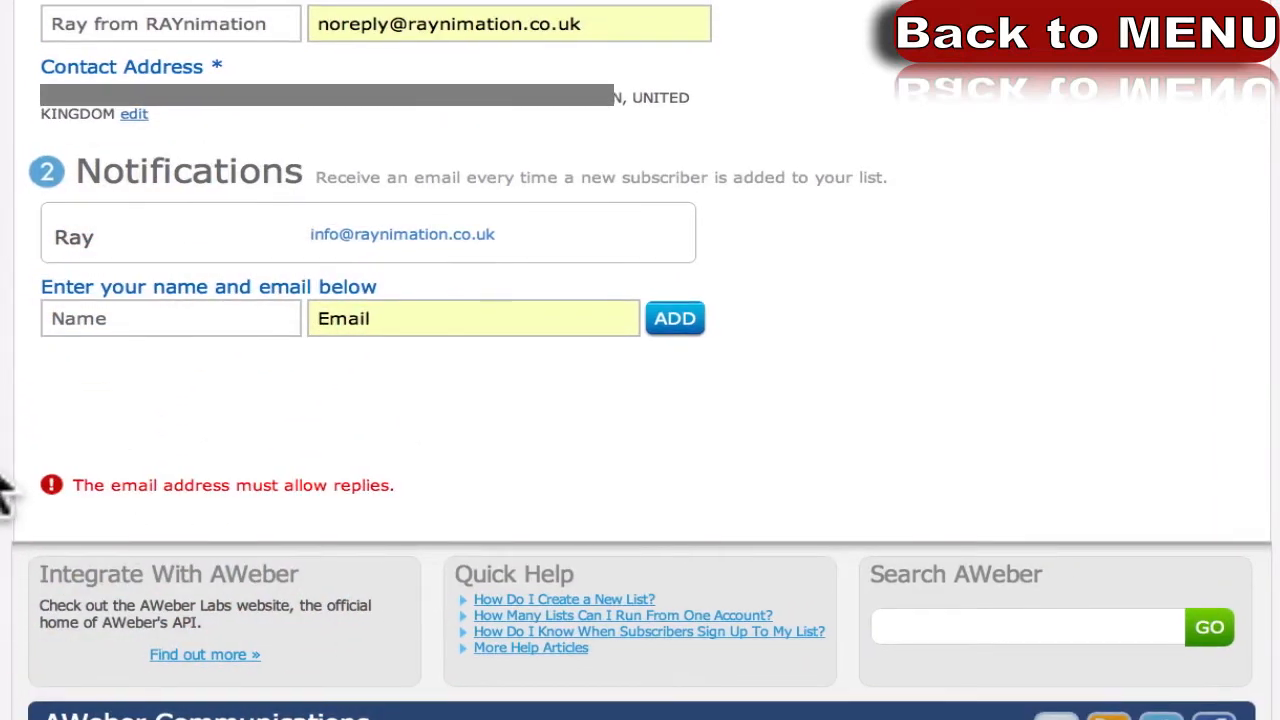
scroll(2, 490, "up", 3)
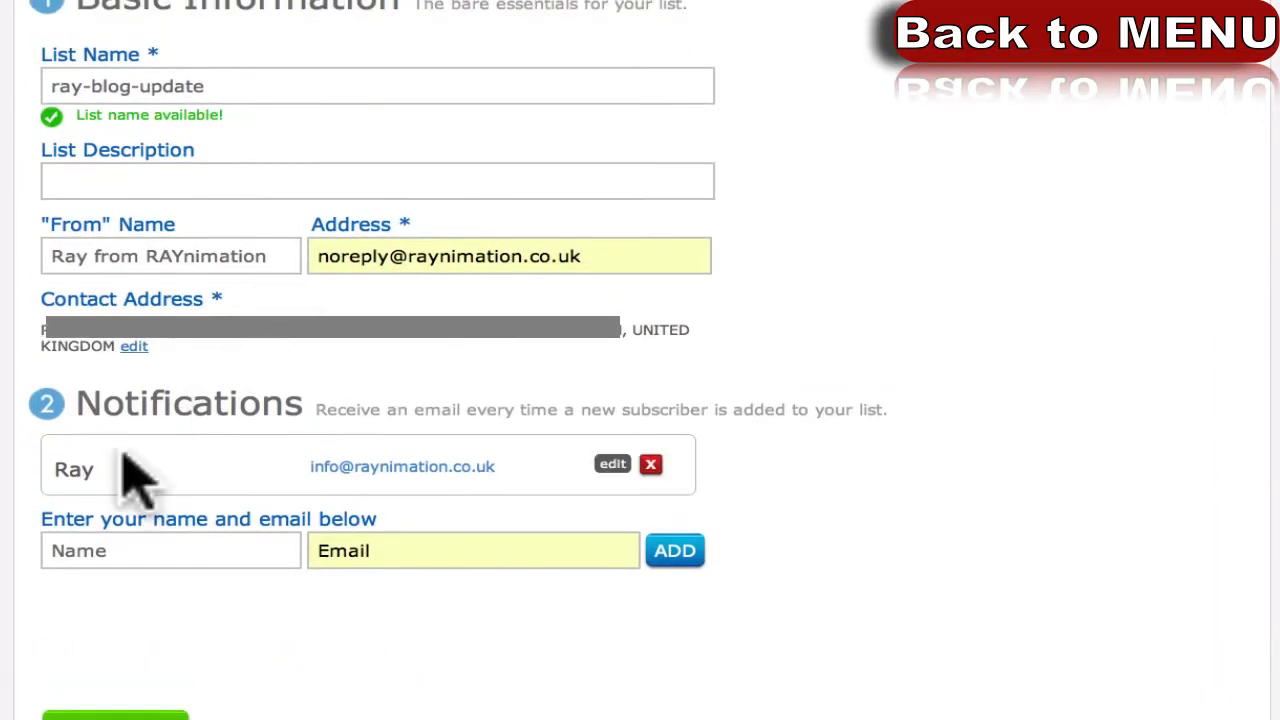
scroll(20, 471, "up", 2)
scroll(10, 490, "up", 2)
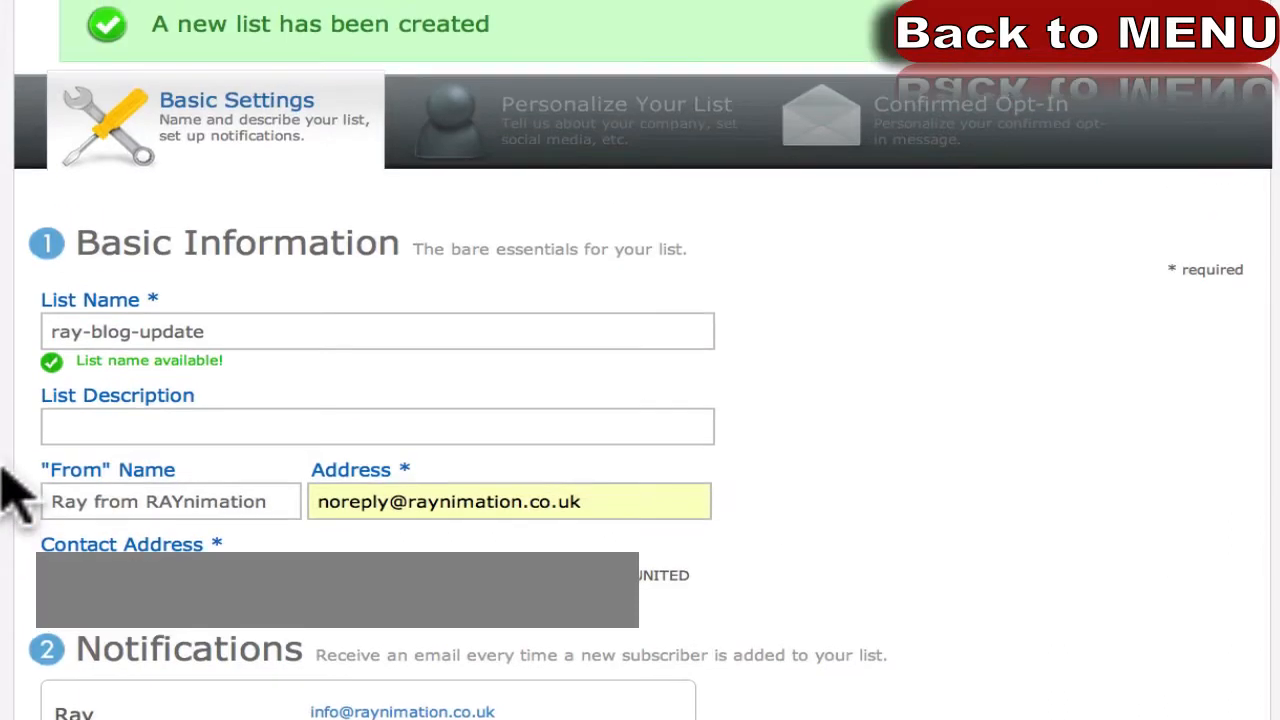
Change the sender address from noreply to the company's info mailbox and save the settings.
scroll(10, 492, "up", 1)
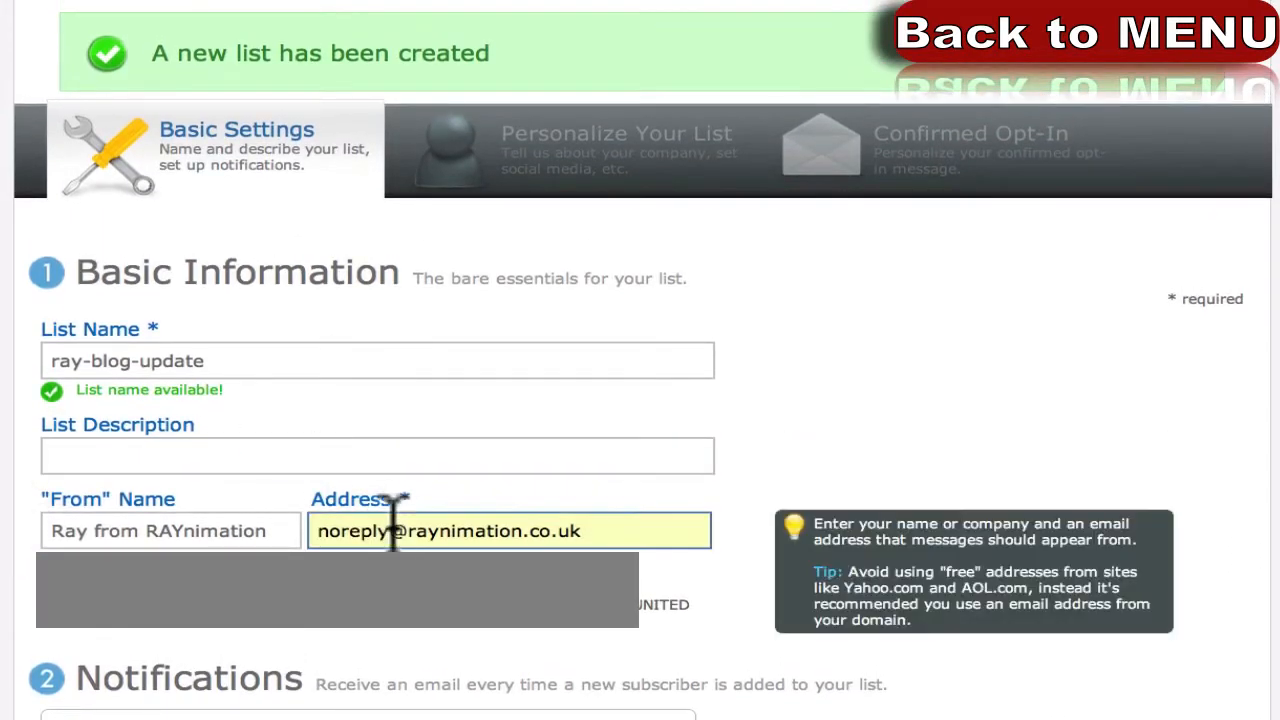
left_click_drag(388, 536, 305, 528)
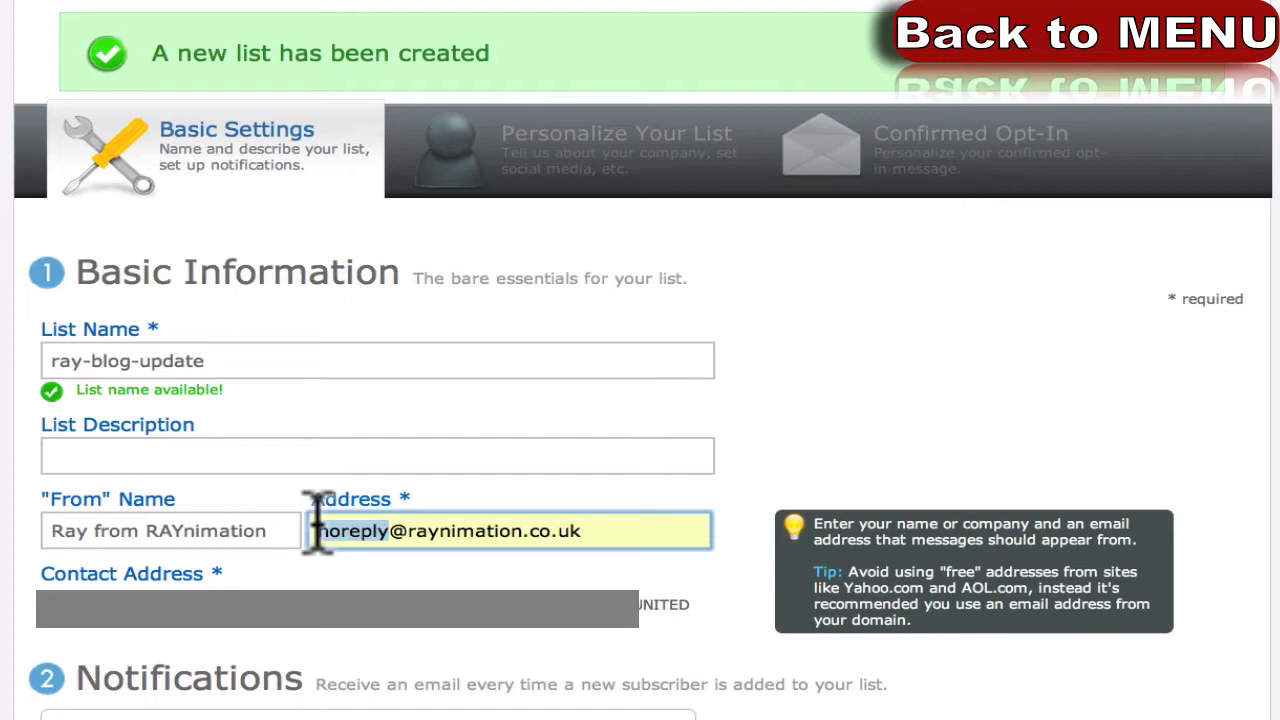
type("info")
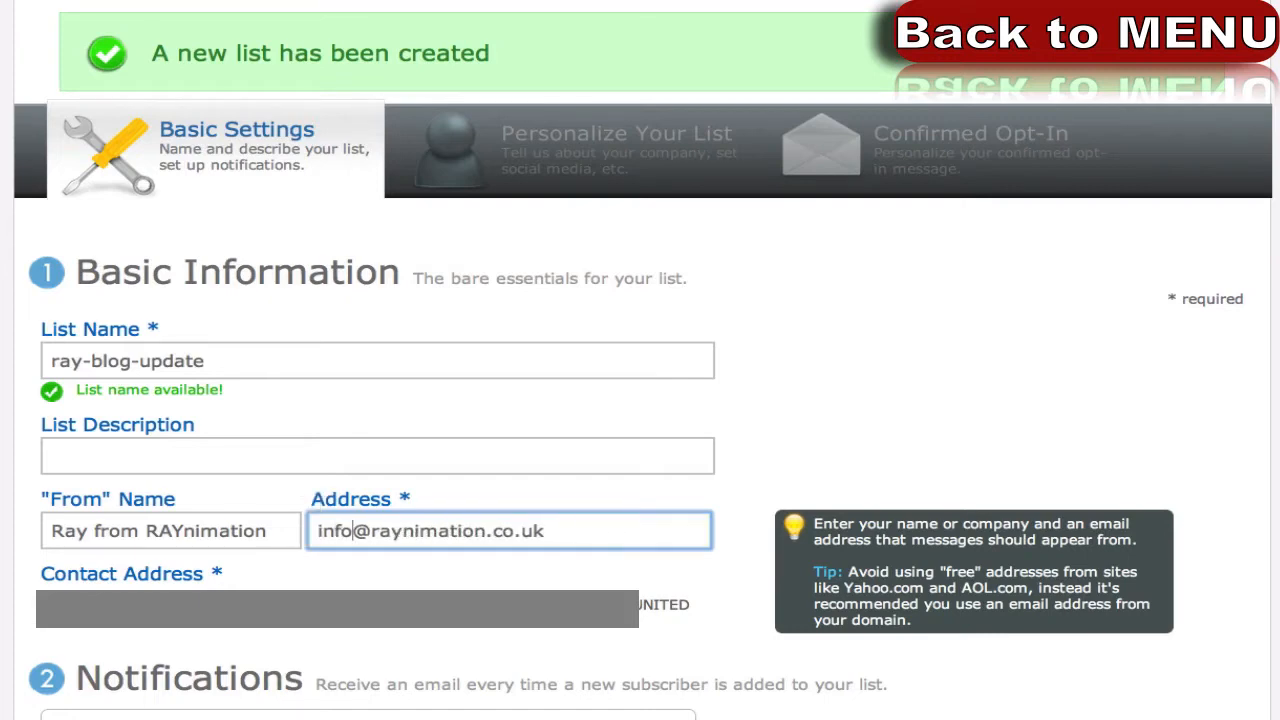
scroll(640, 400, "down", 5)
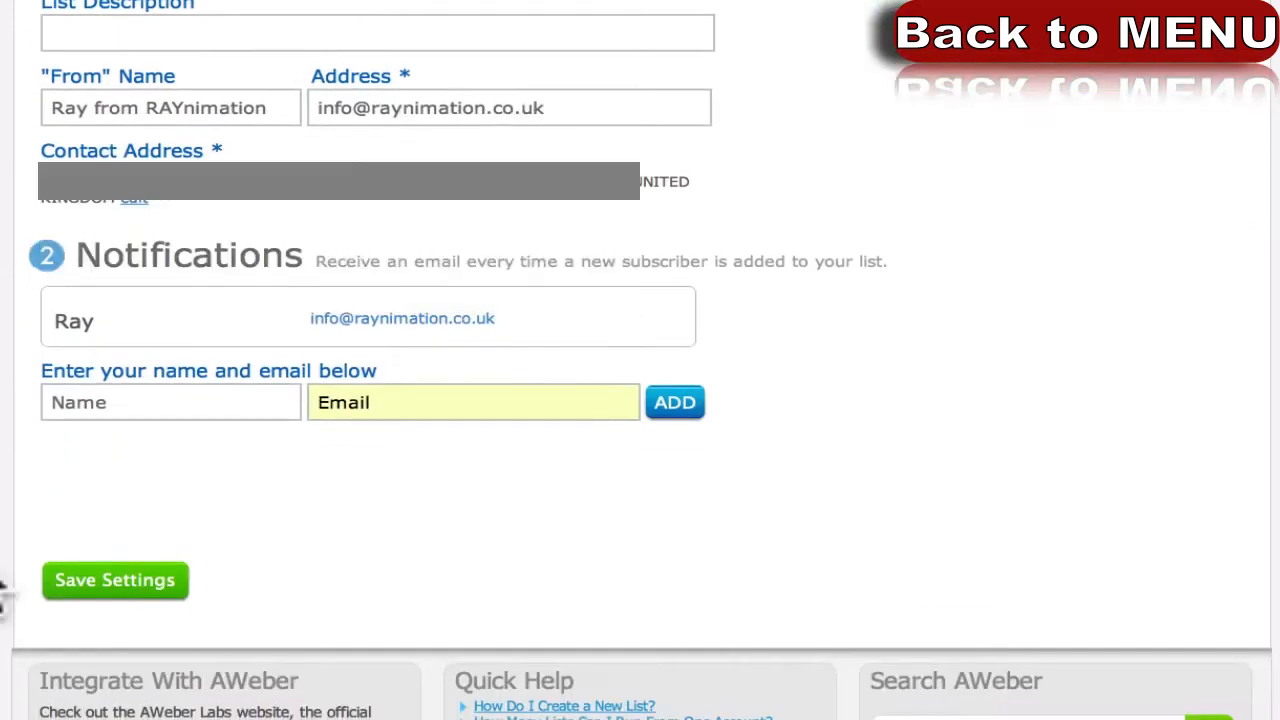
left_click(60, 580)
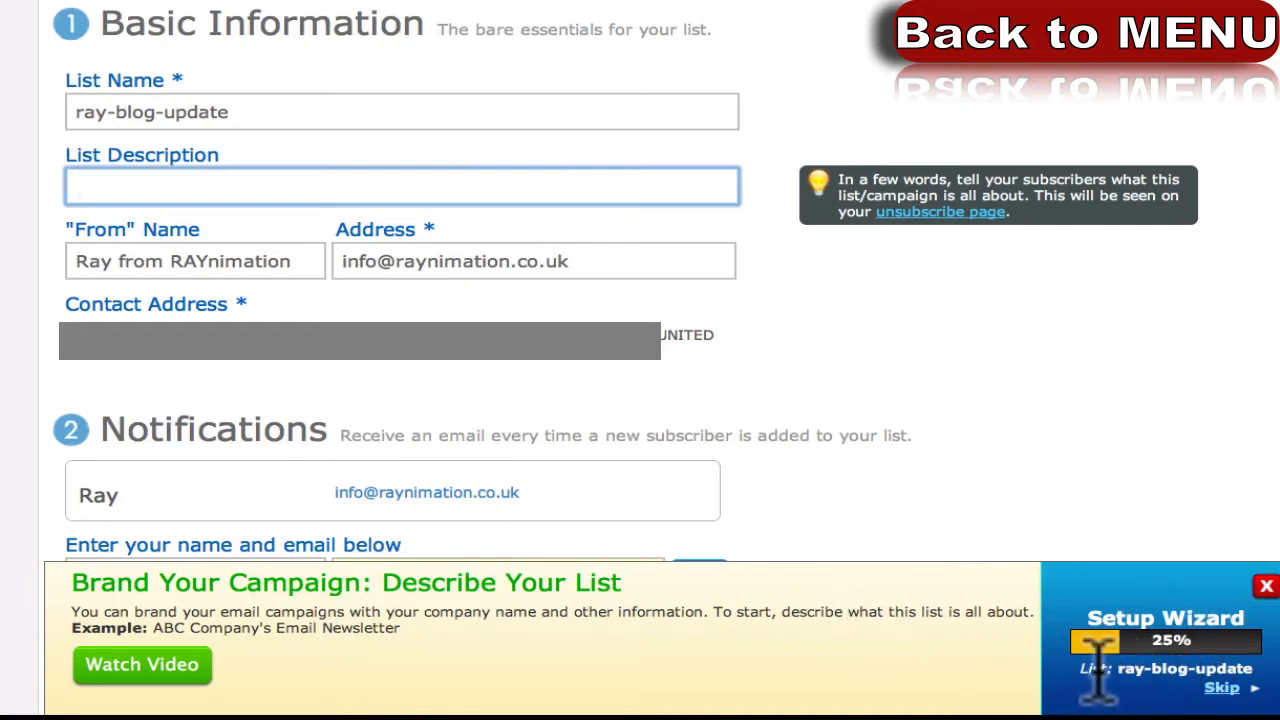
left_click_drag(1118, 668, 1252, 668)
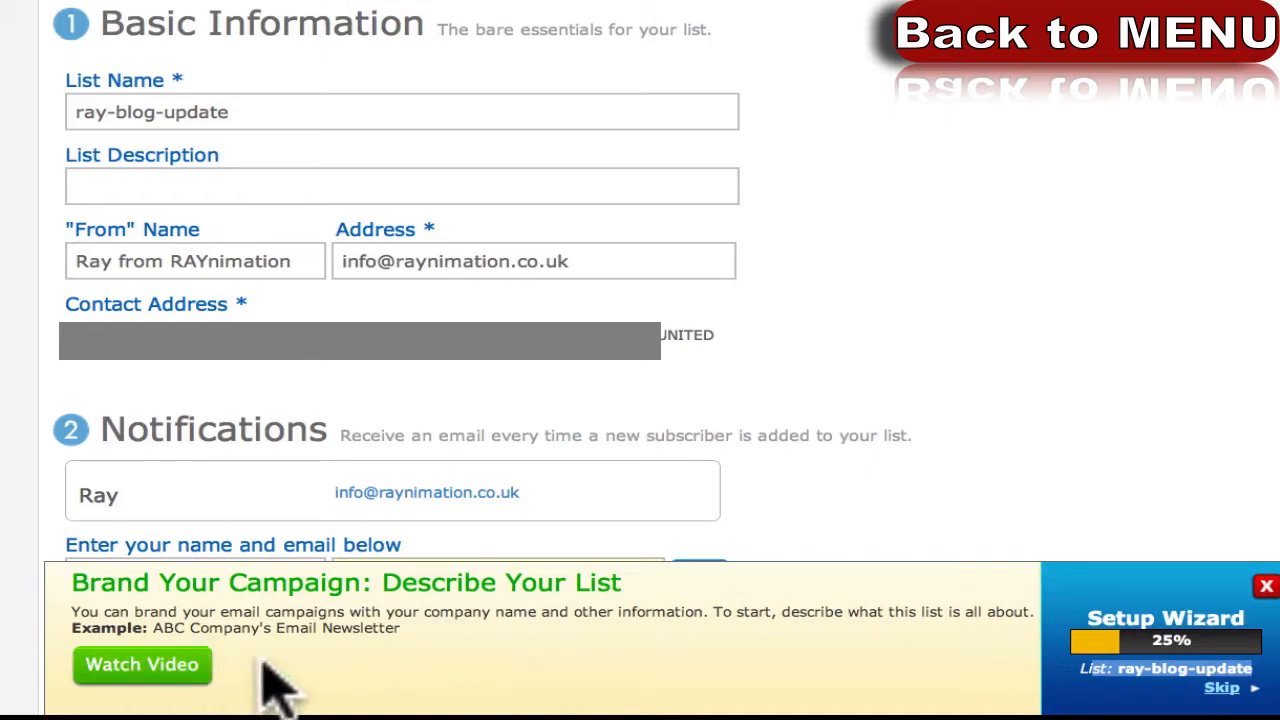
left_click(178, 118)
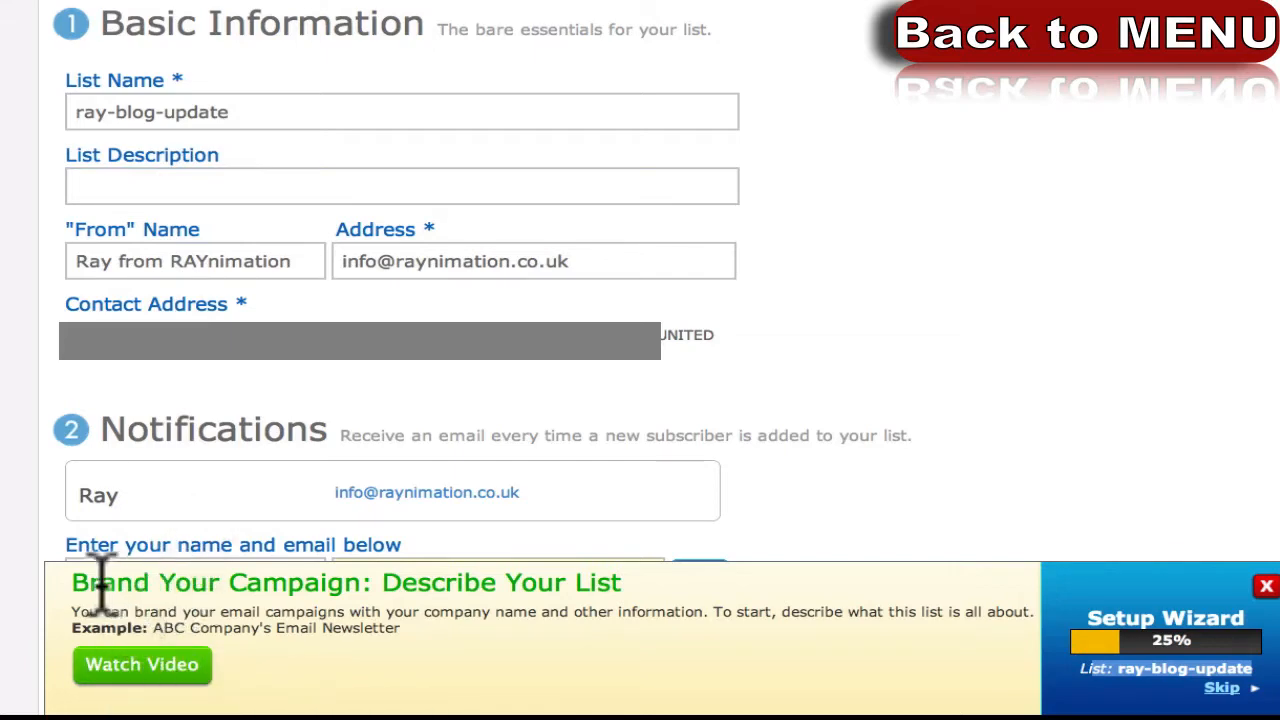
left_click_drag(100, 584, 288, 584)
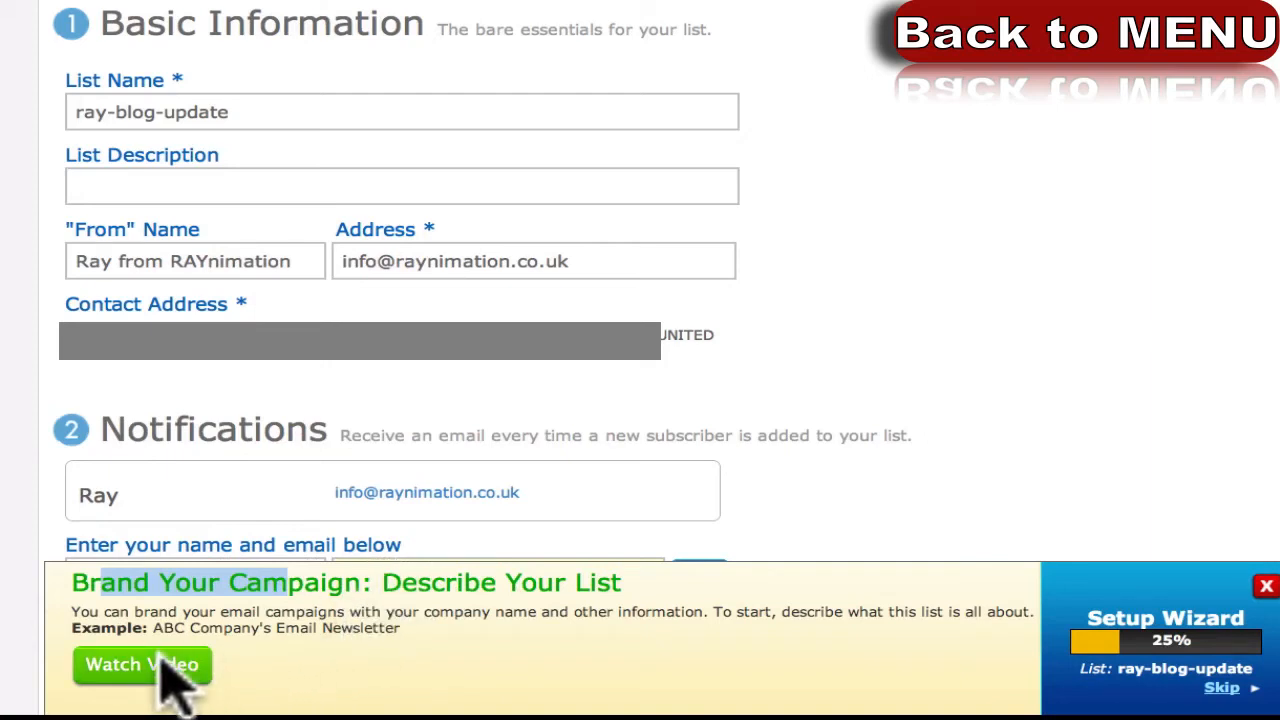
scroll(474, 636, "down", 3)
scroll(478, 515, "down", 5)
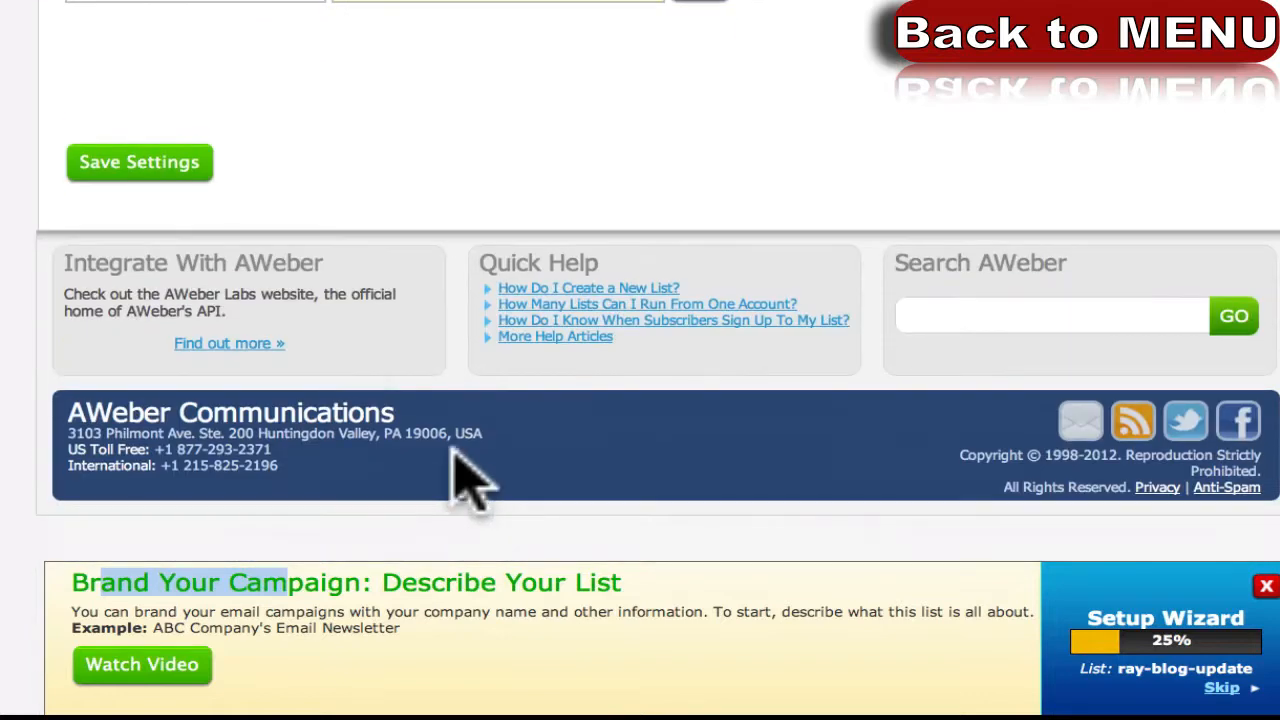
left_click(152, 163)
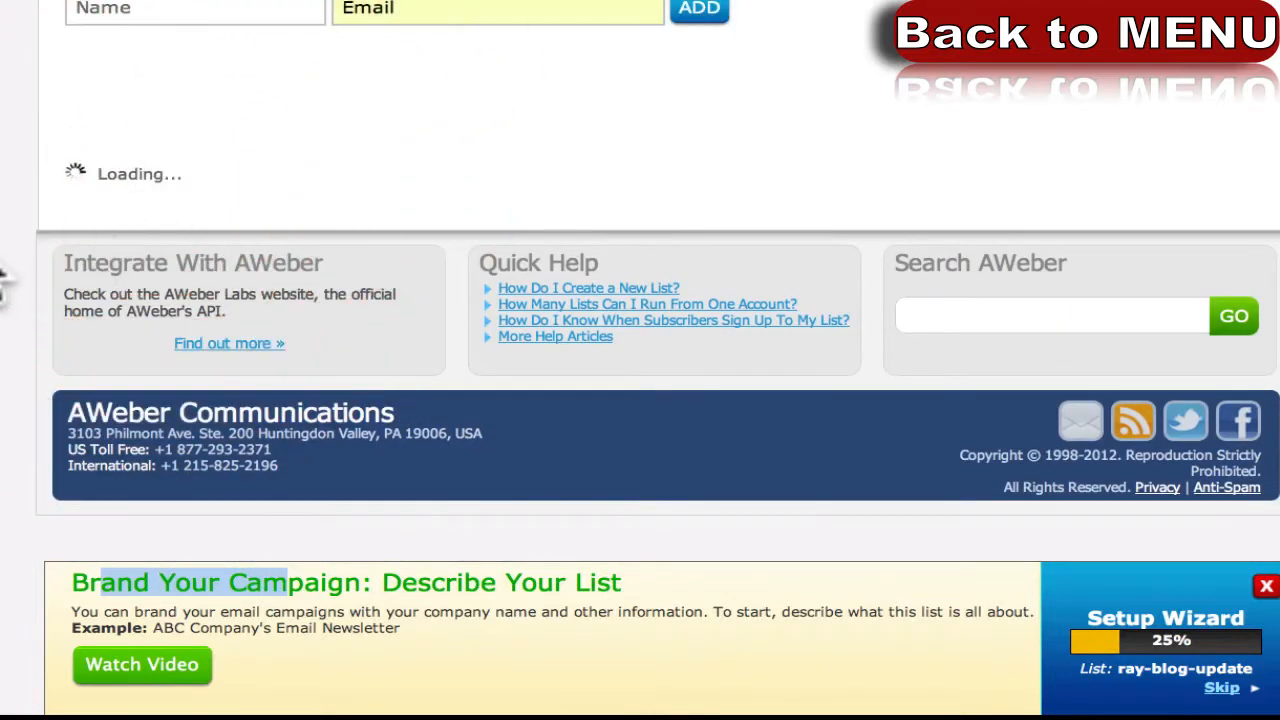
scroll(5, 280, "up", 4)
scroll(5, 280, "up", 3)
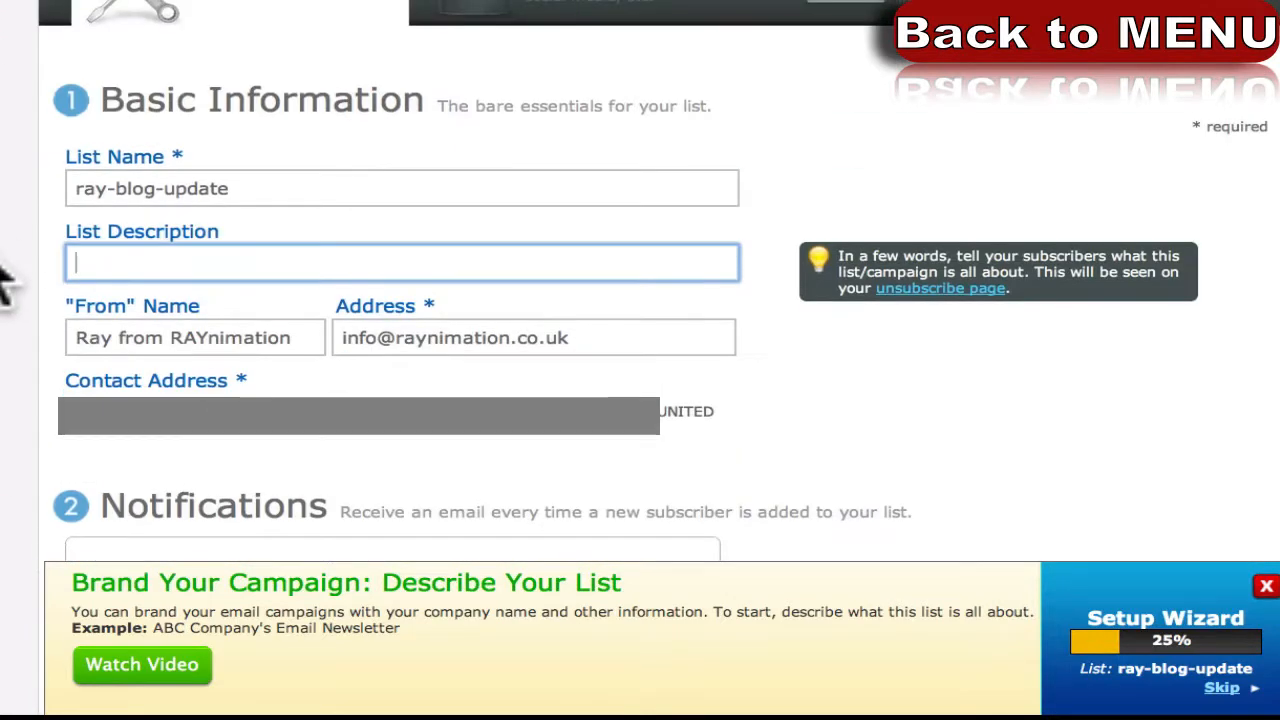
left_click(128, 672)
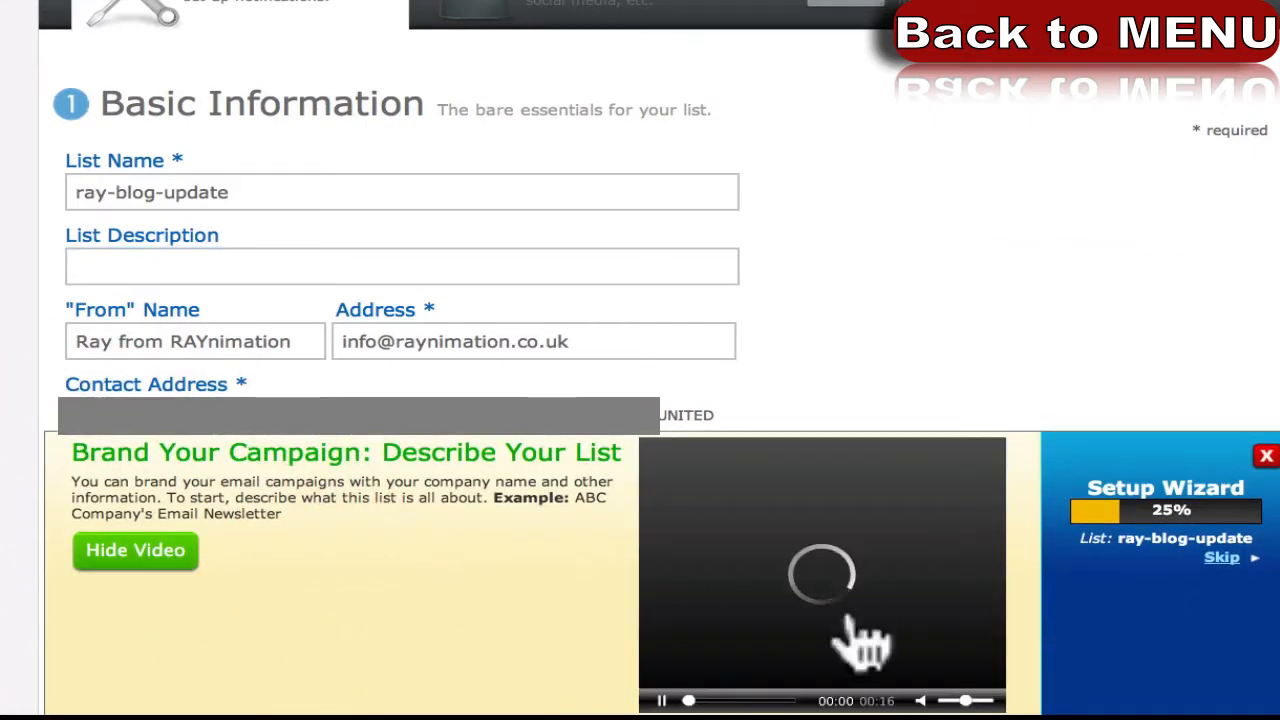
left_click(118, 575)
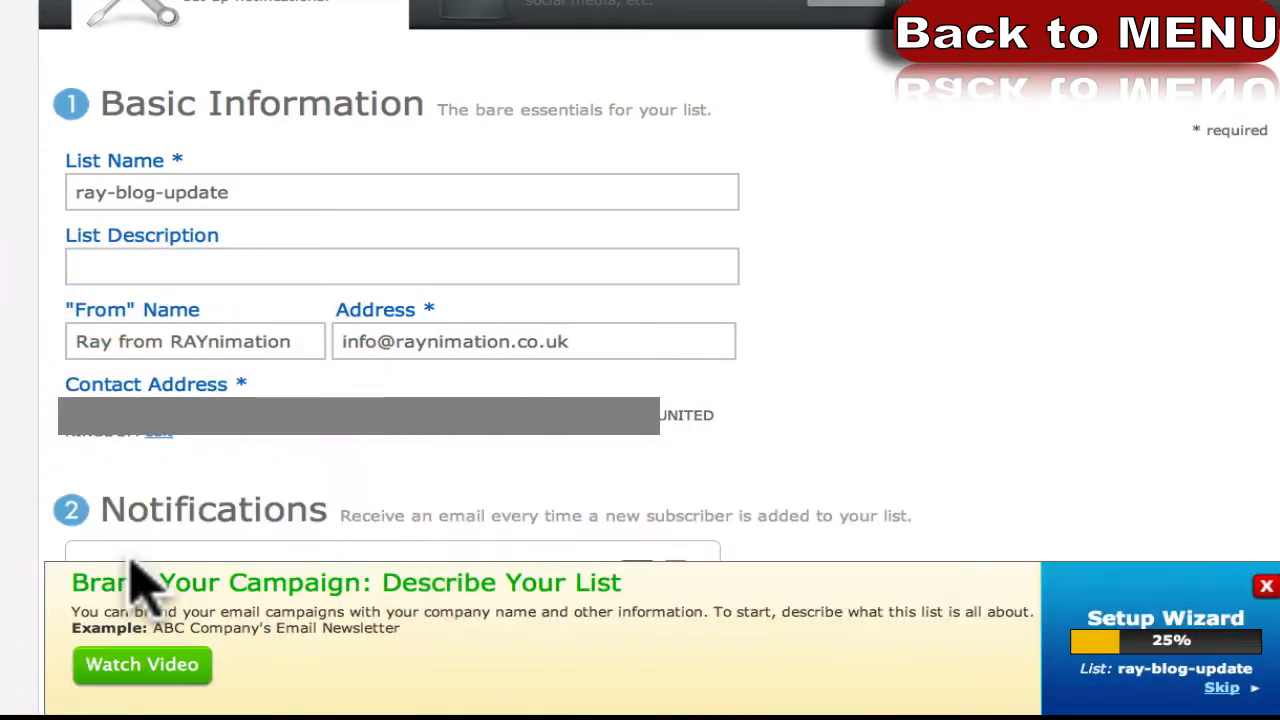
left_click(593, 18)
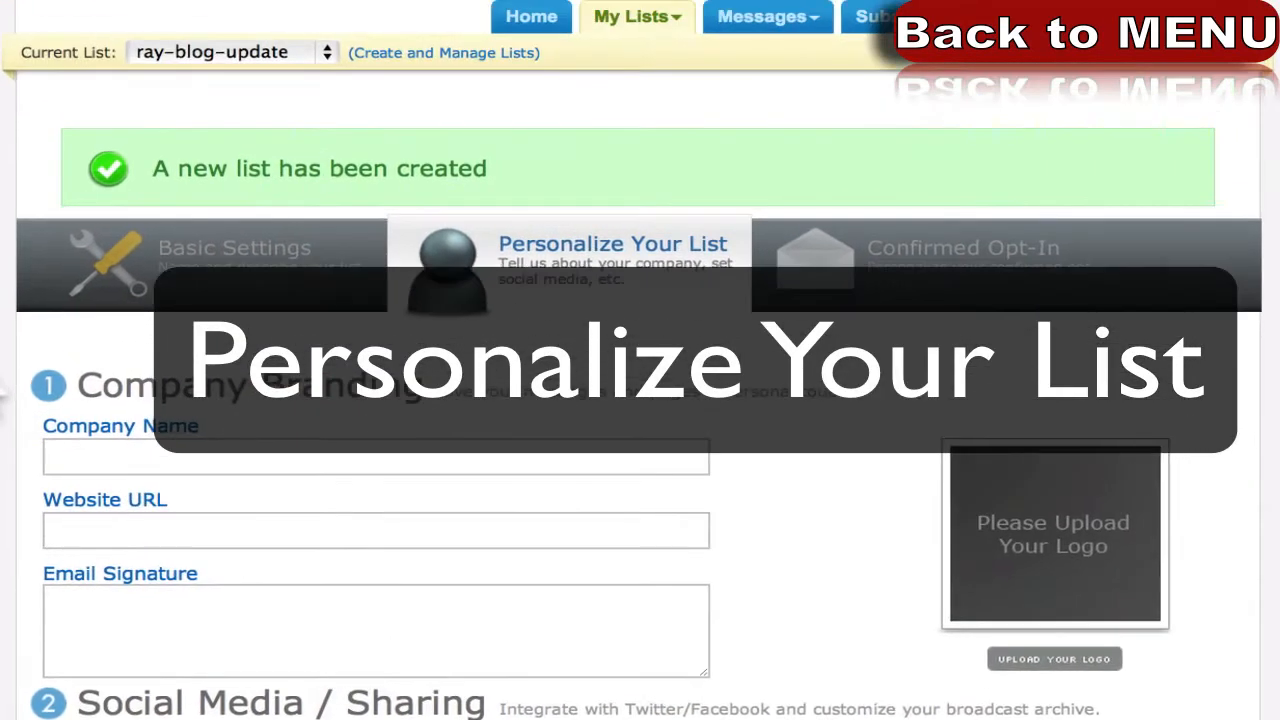
Step through the Company Name, Website URL and email signature fields on Personalize Your List.
scroll(640, 400, "down", 4)
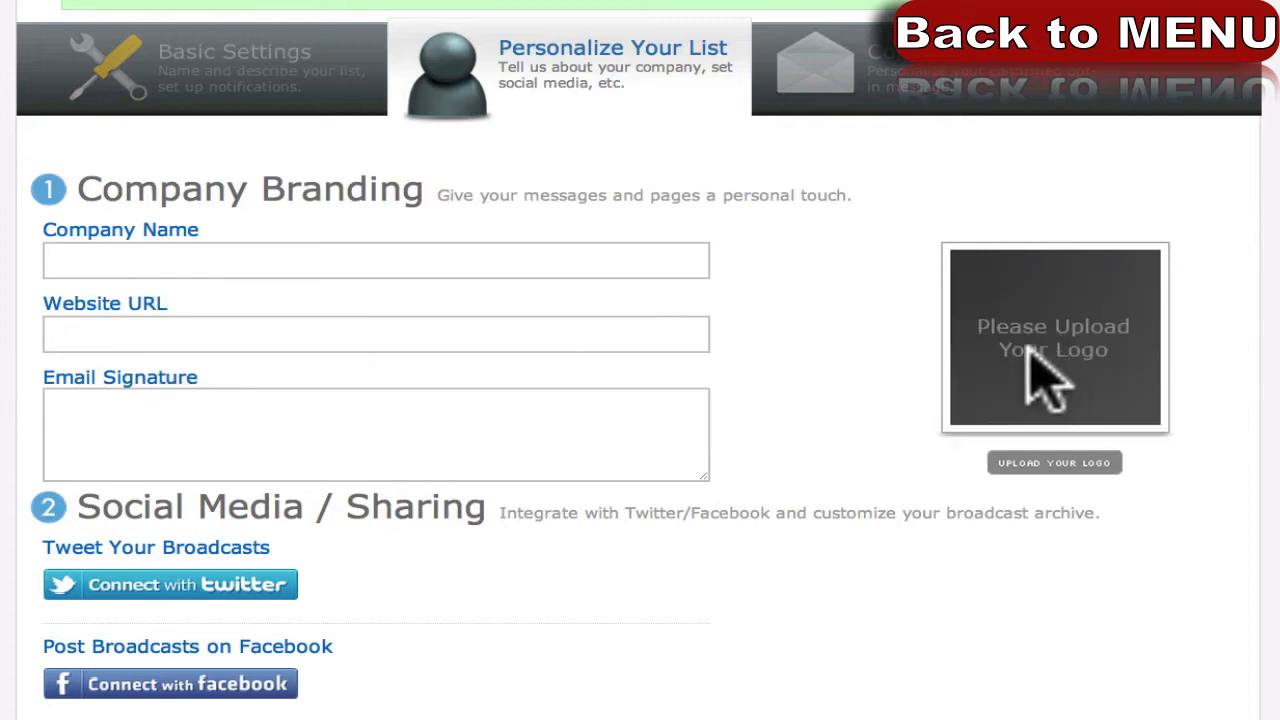
left_click(203, 259)
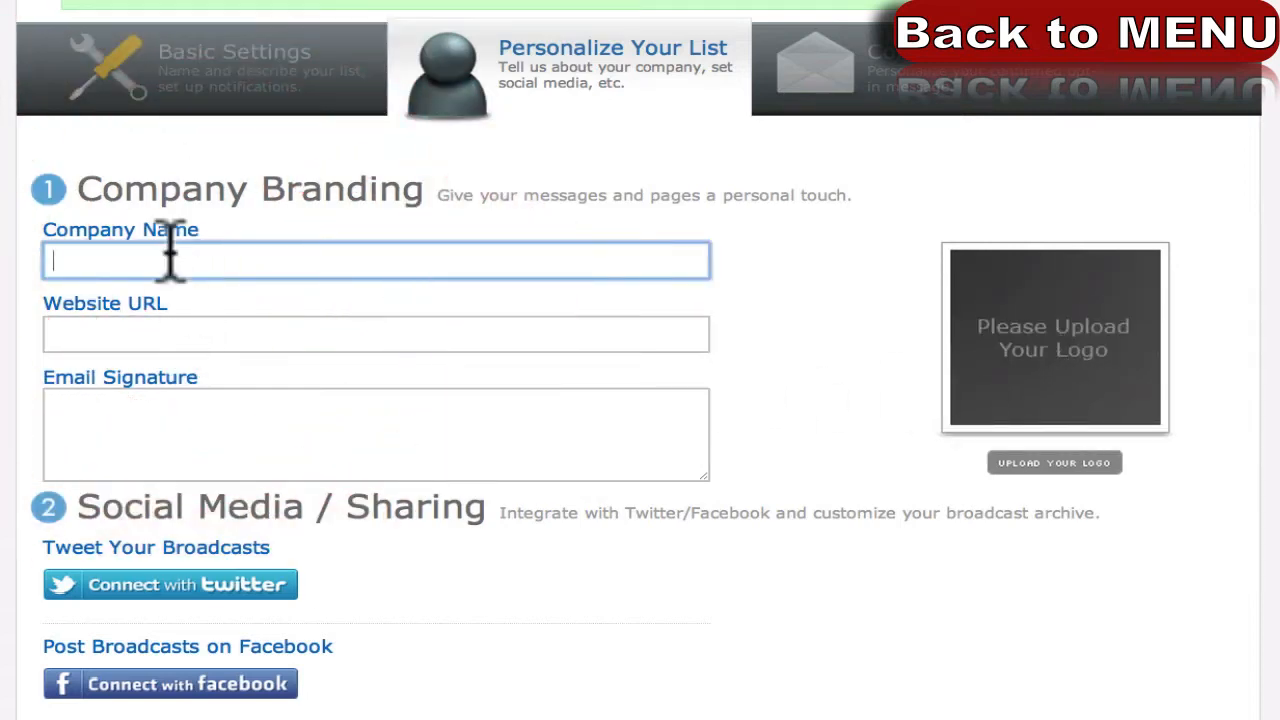
left_click(133, 334)
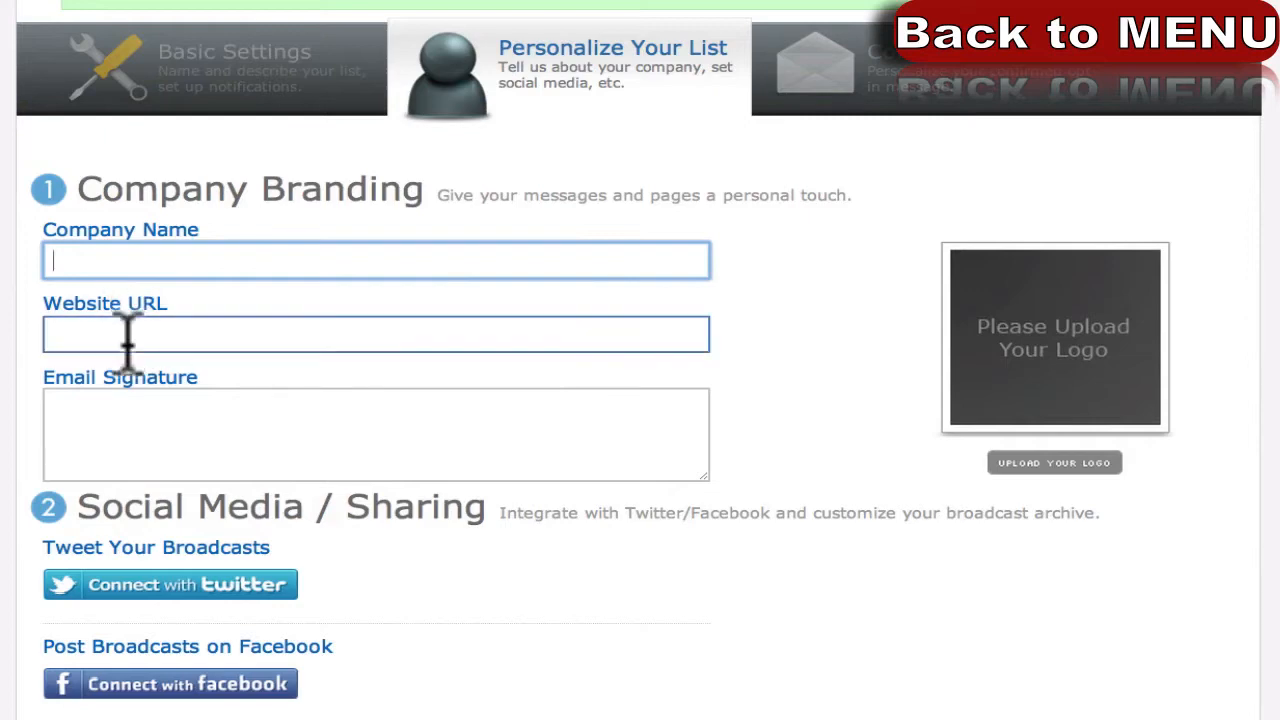
left_click(117, 410)
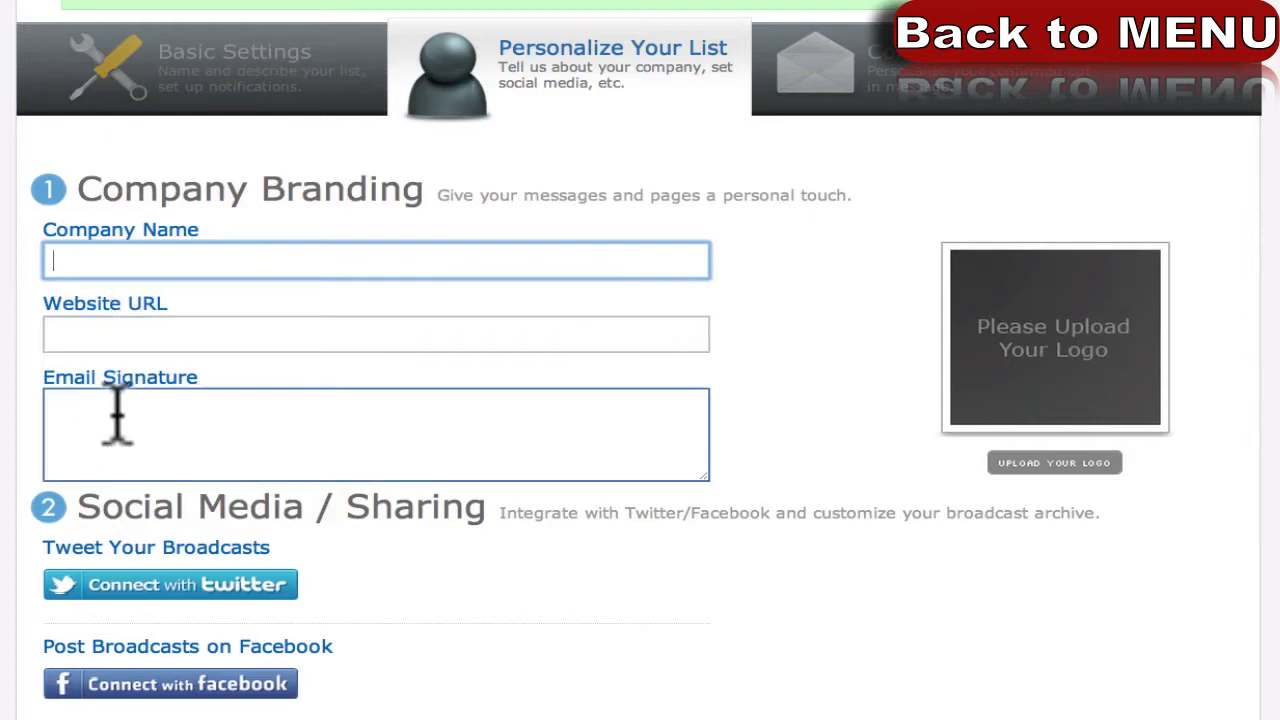
left_click(117, 410)
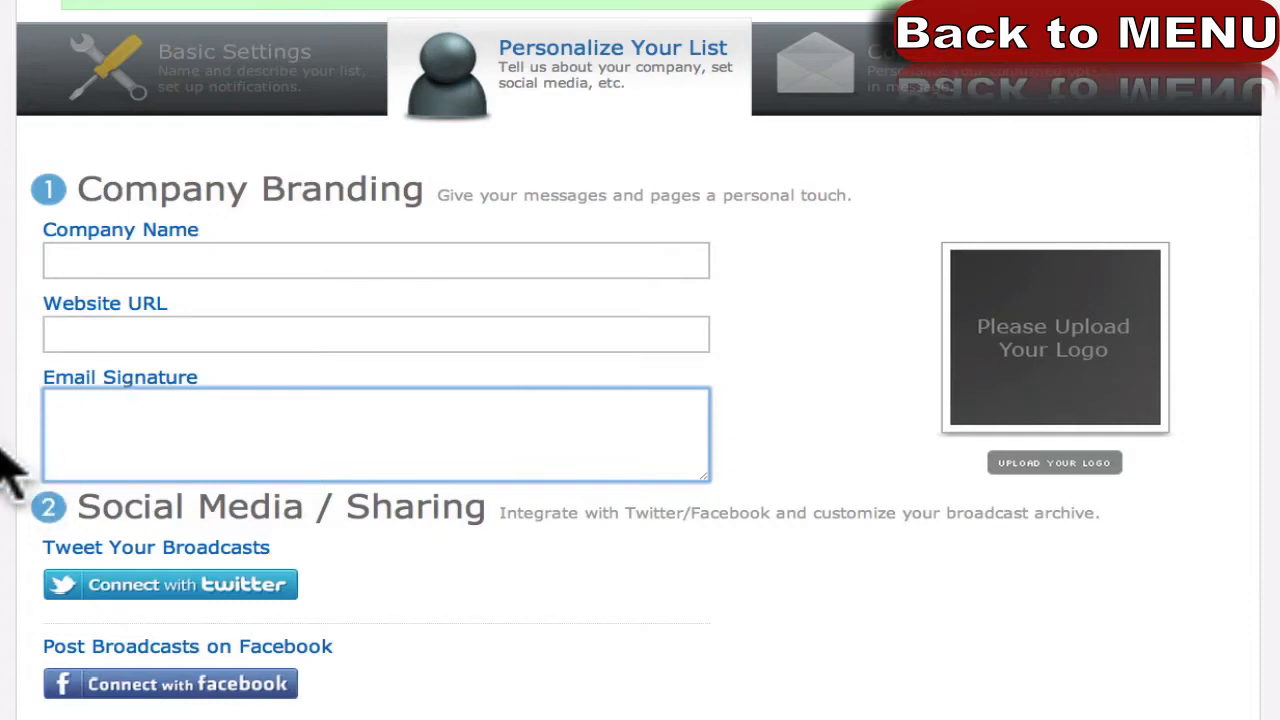
scroll(5, 470, "down", 3)
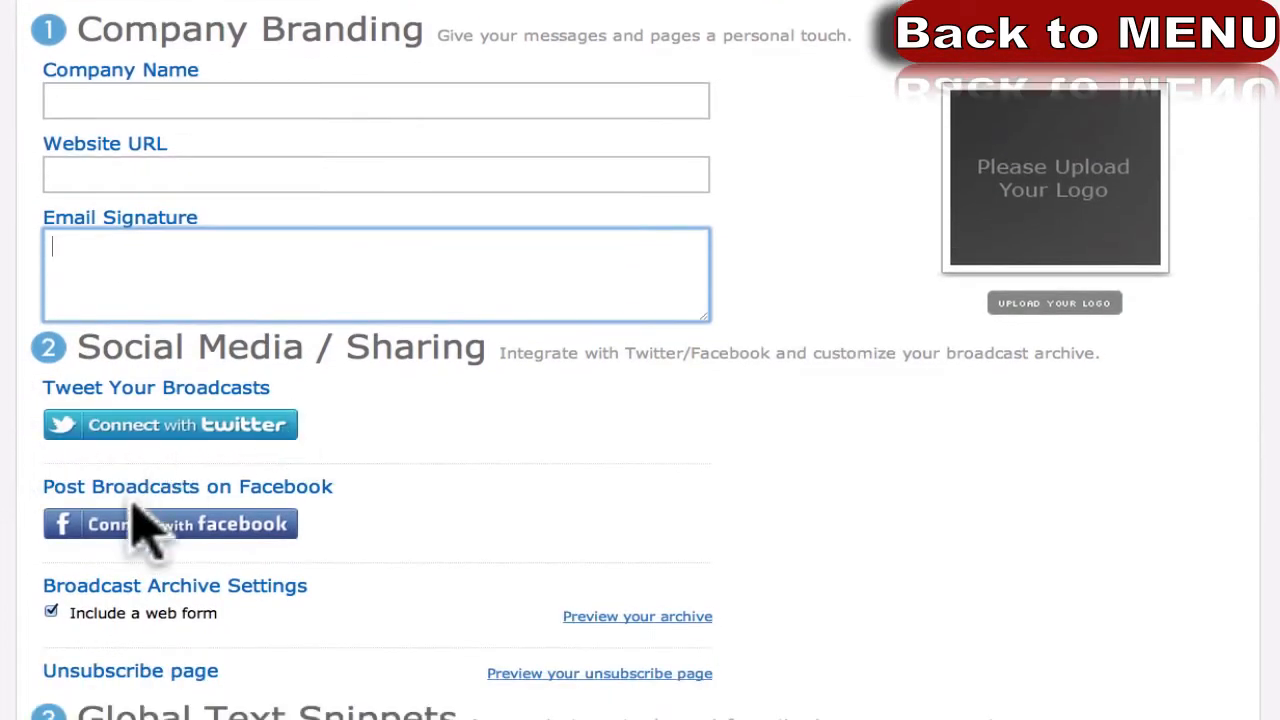
scroll(4, 596, "down", 2)
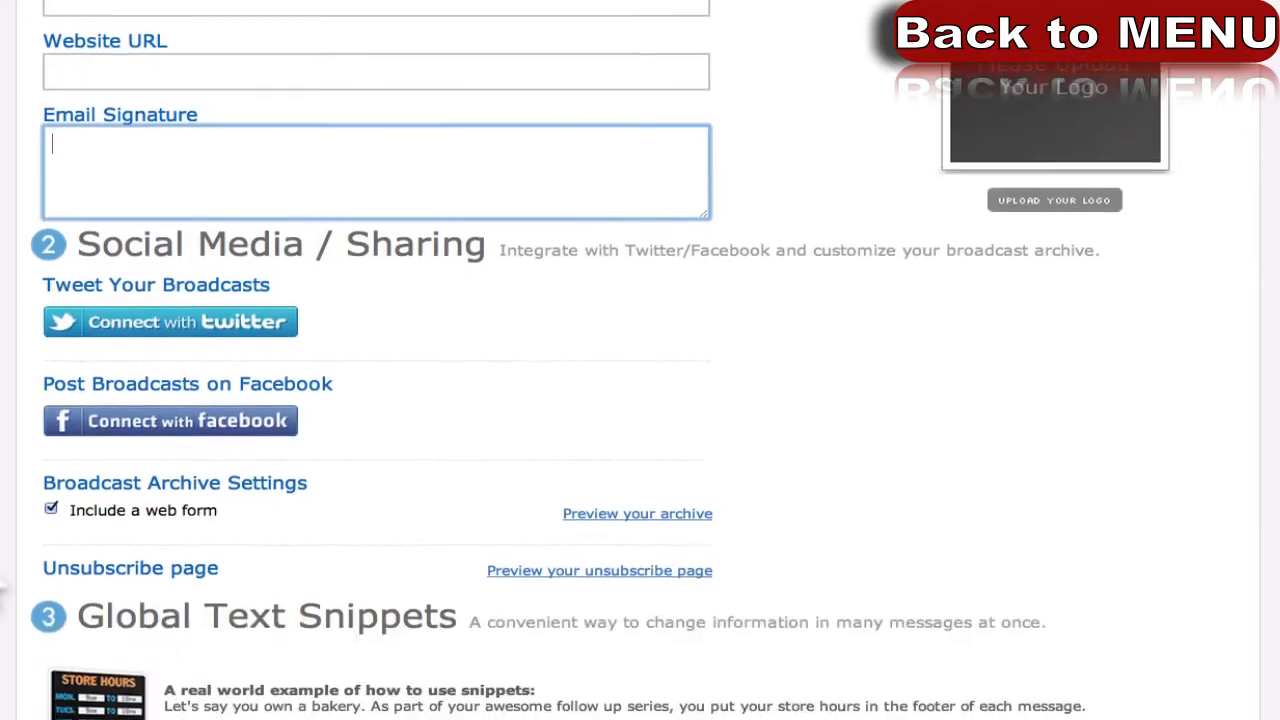
scroll(4, 590, "down", 9)
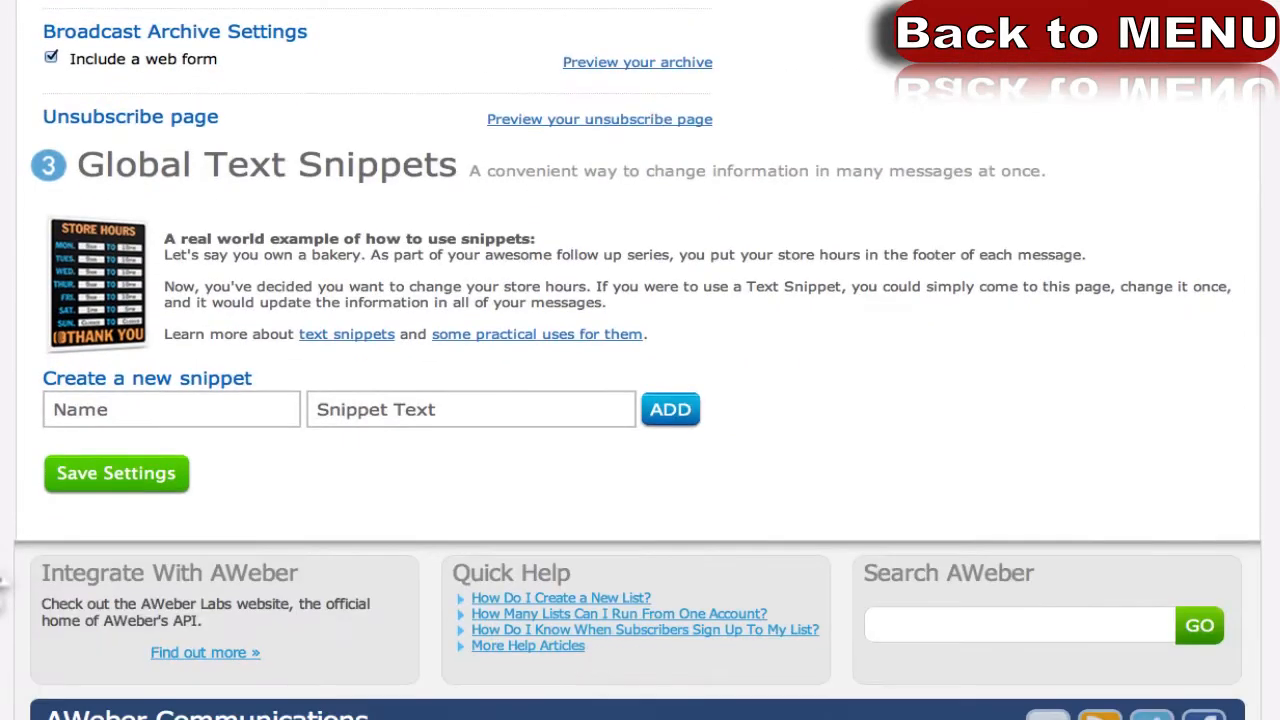
scroll(11, 386, "up", 4)
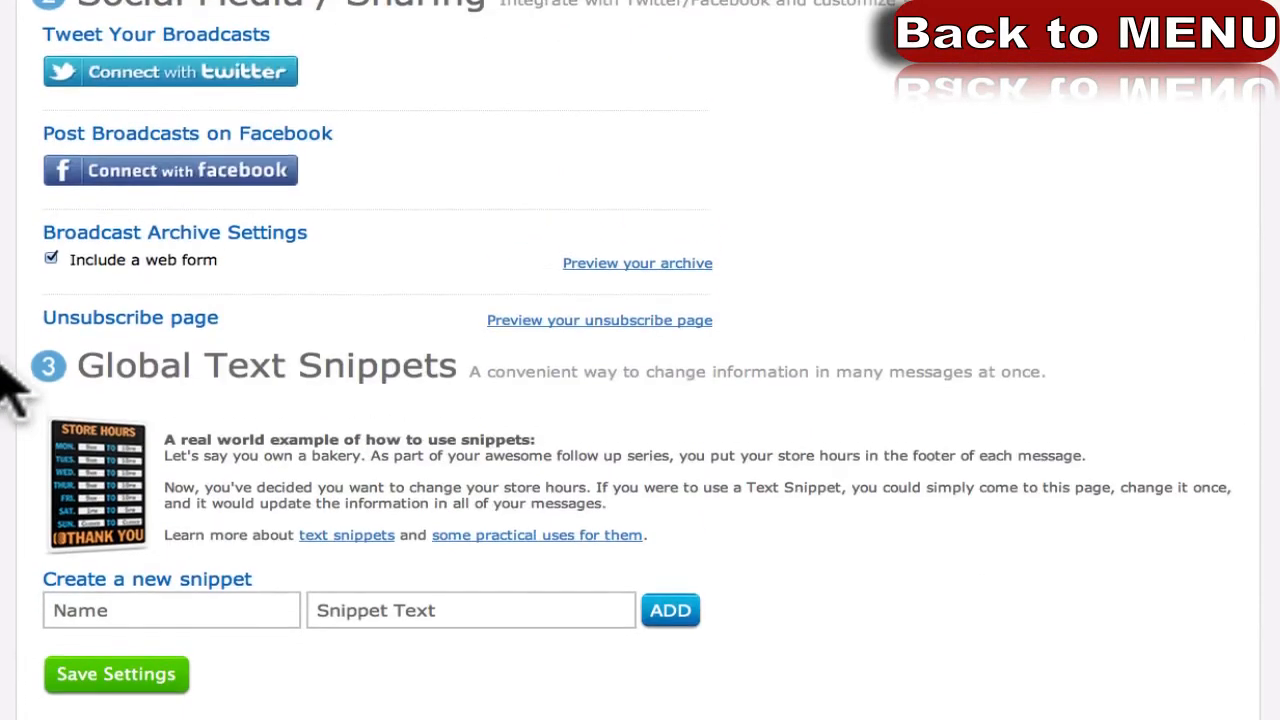
scroll(8, 378, "up", 14)
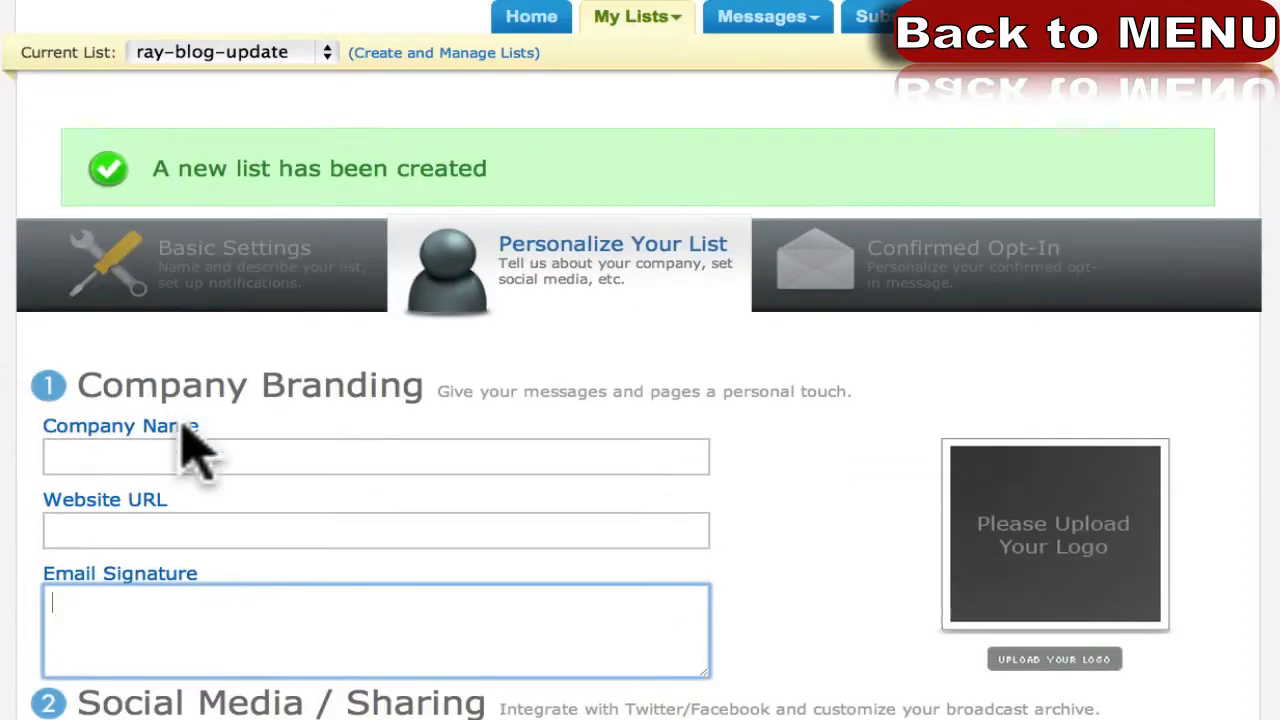
Revisit the website address and email signature entries.
left_click(133, 525)
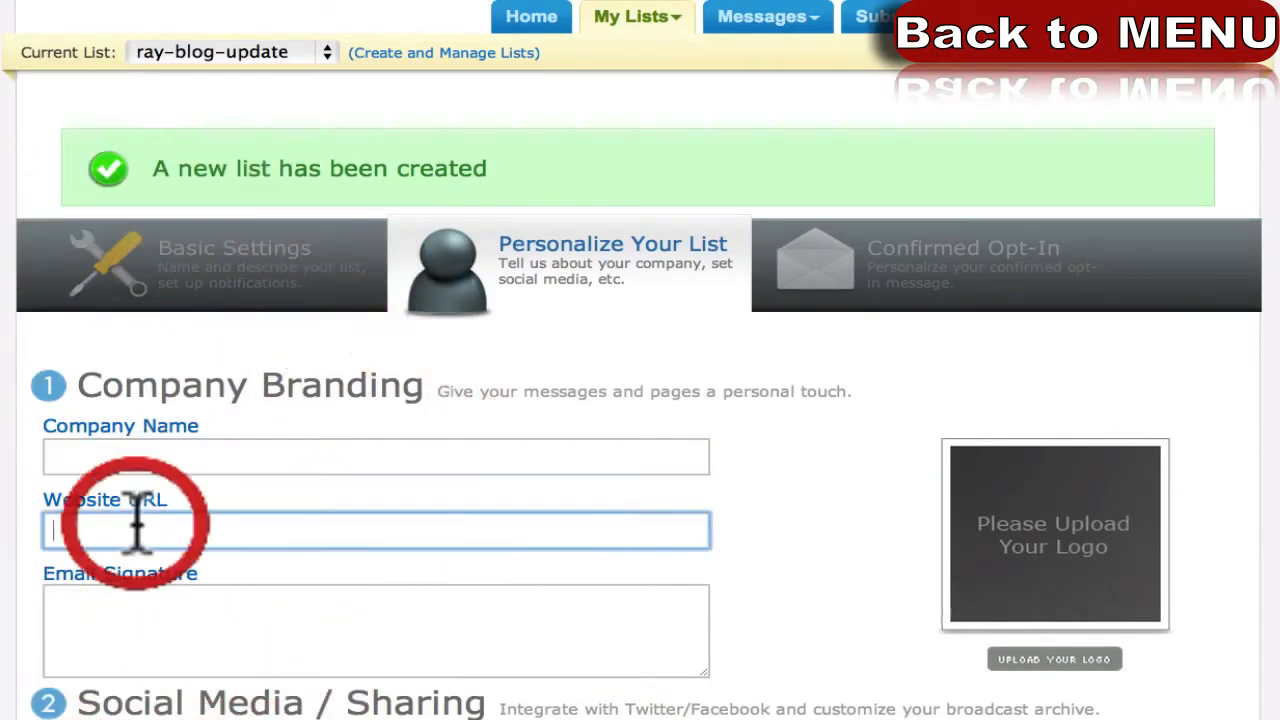
left_click(151, 605)
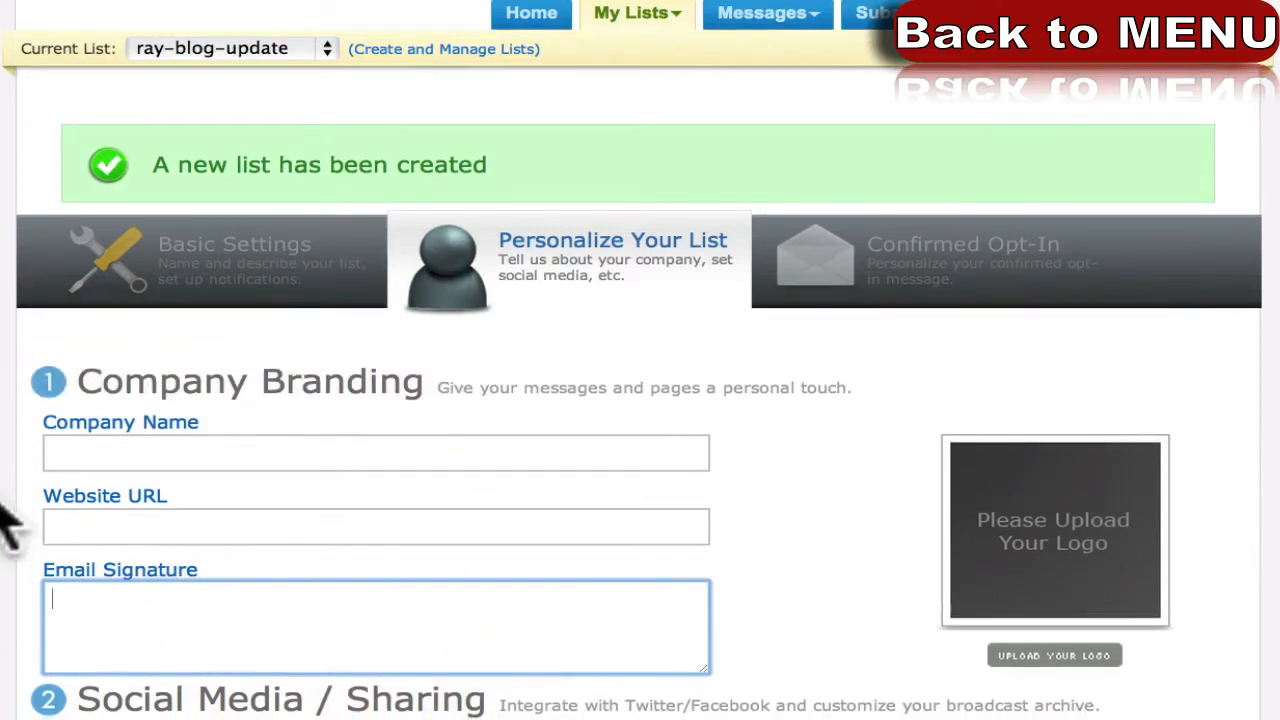
scroll(6, 515, "down", 5)
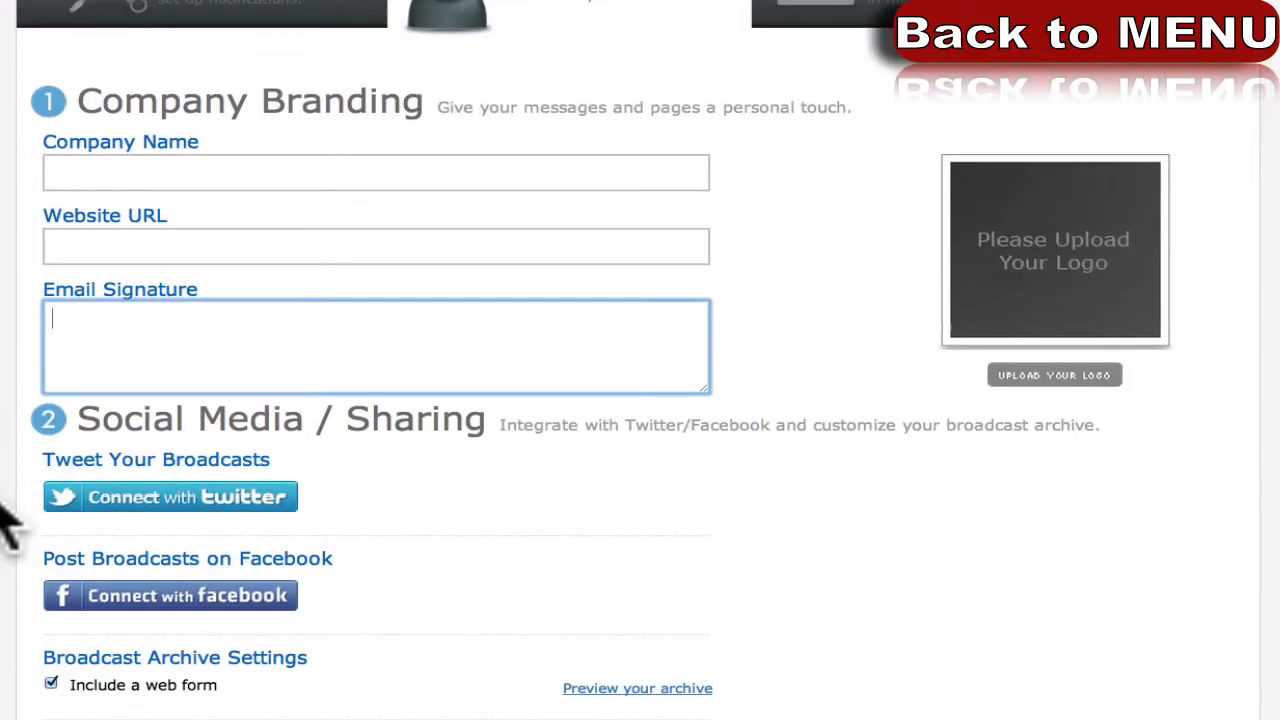
scroll(6, 520, "up", 3)
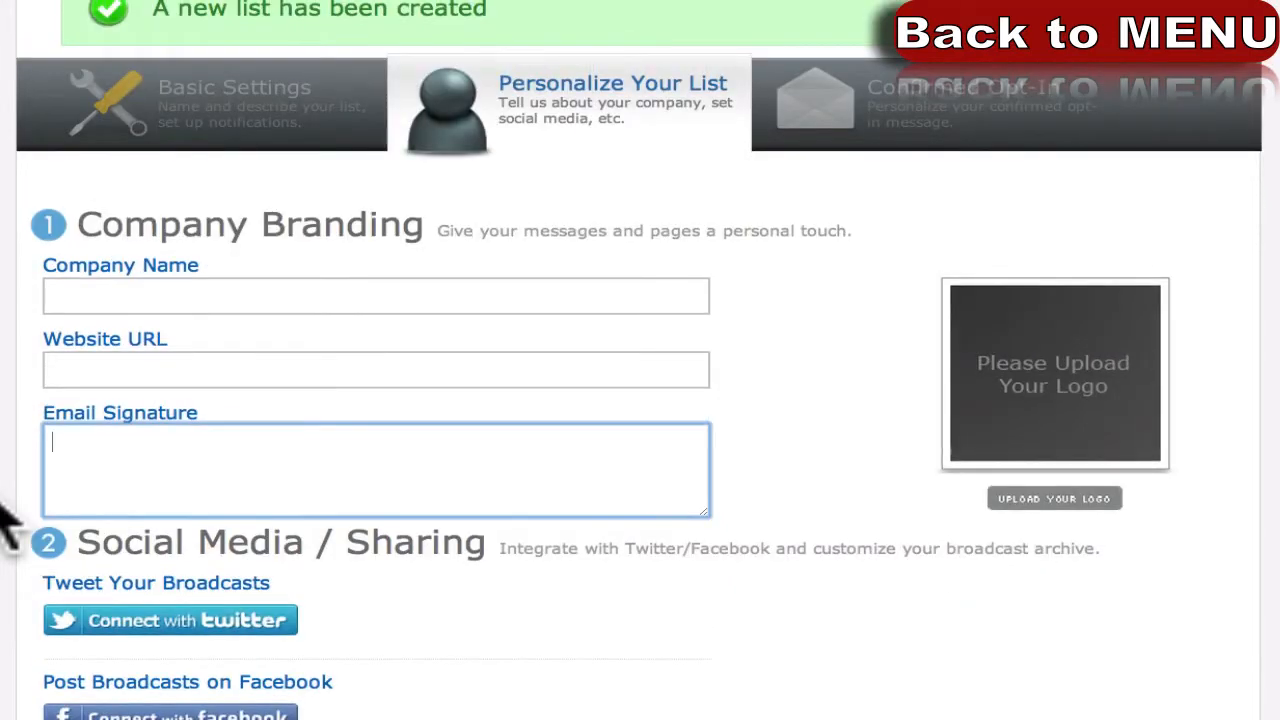
scroll(6, 520, "down", 1)
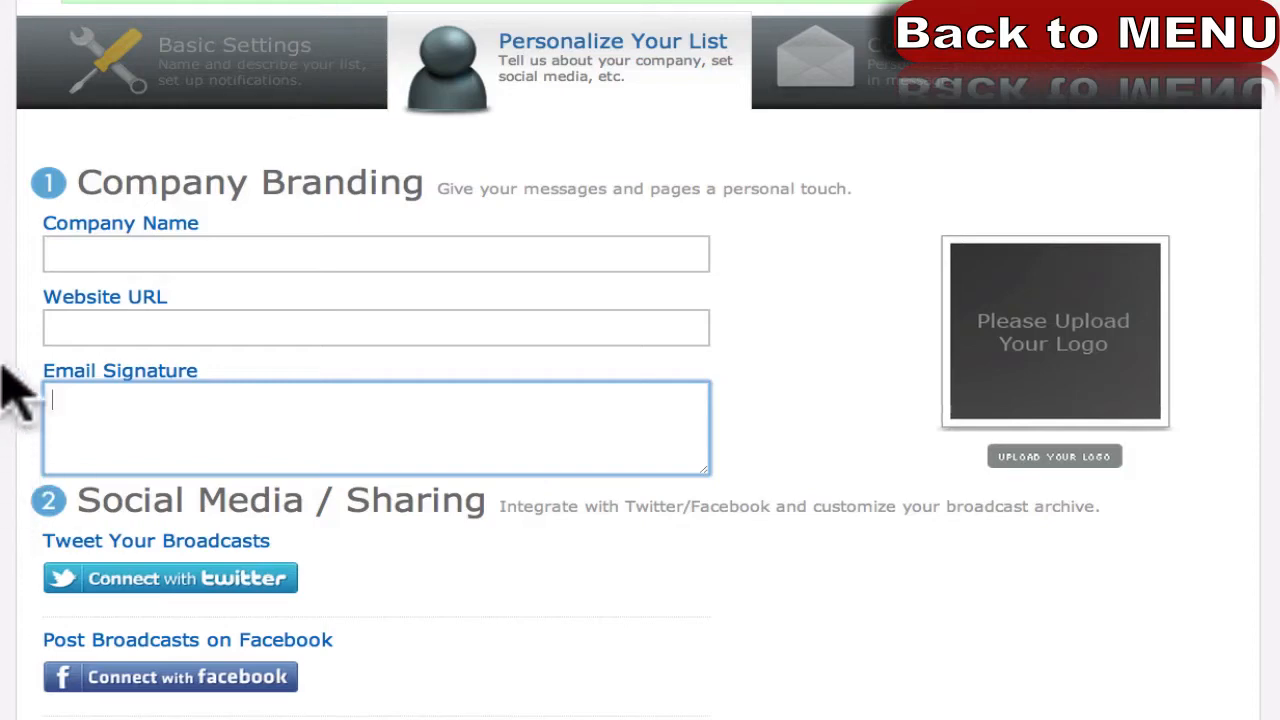
scroll(14, 388, "up", 3)
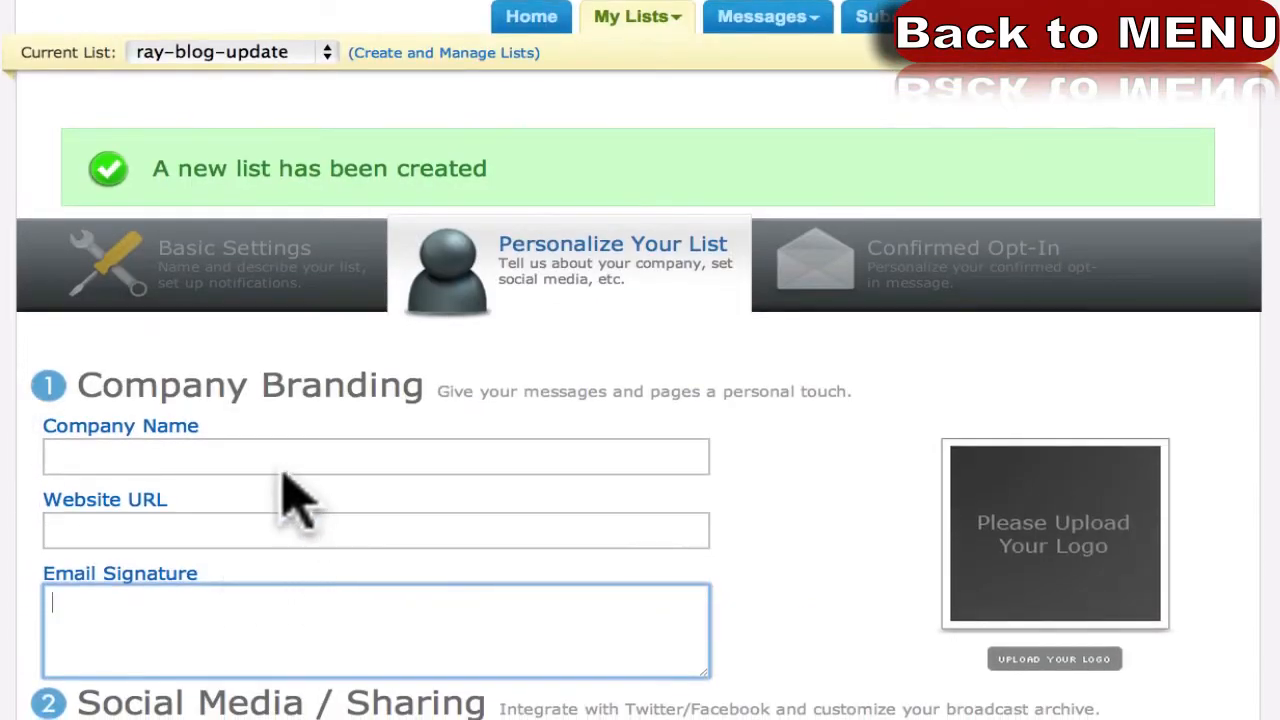
left_click(286, 455)
left_click(18, 545)
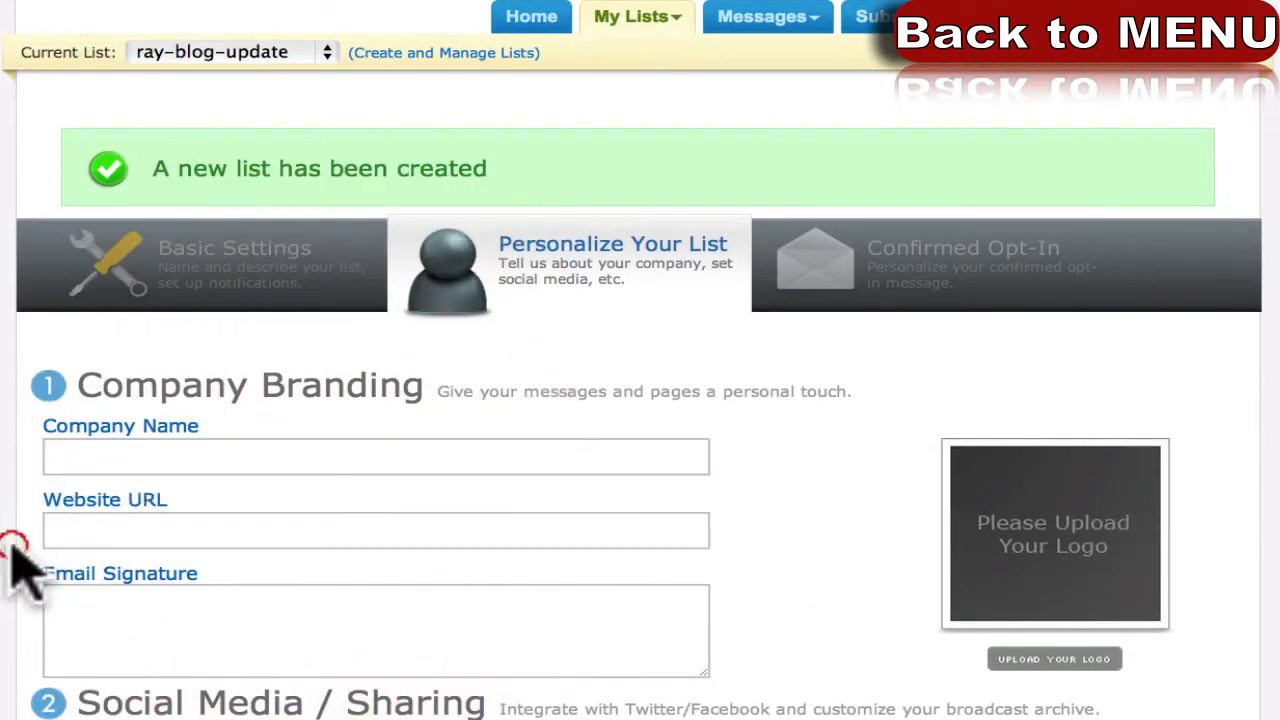
left_click(100, 460)
left_click(102, 492)
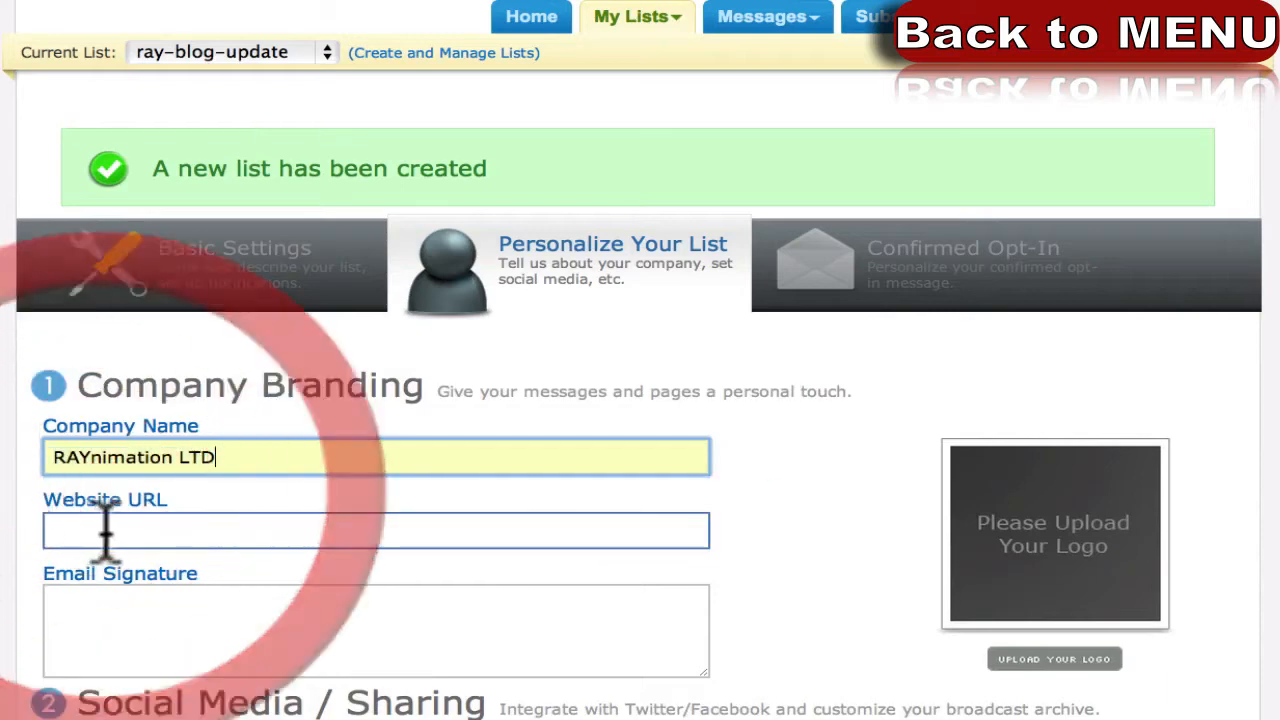
left_click(106, 530)
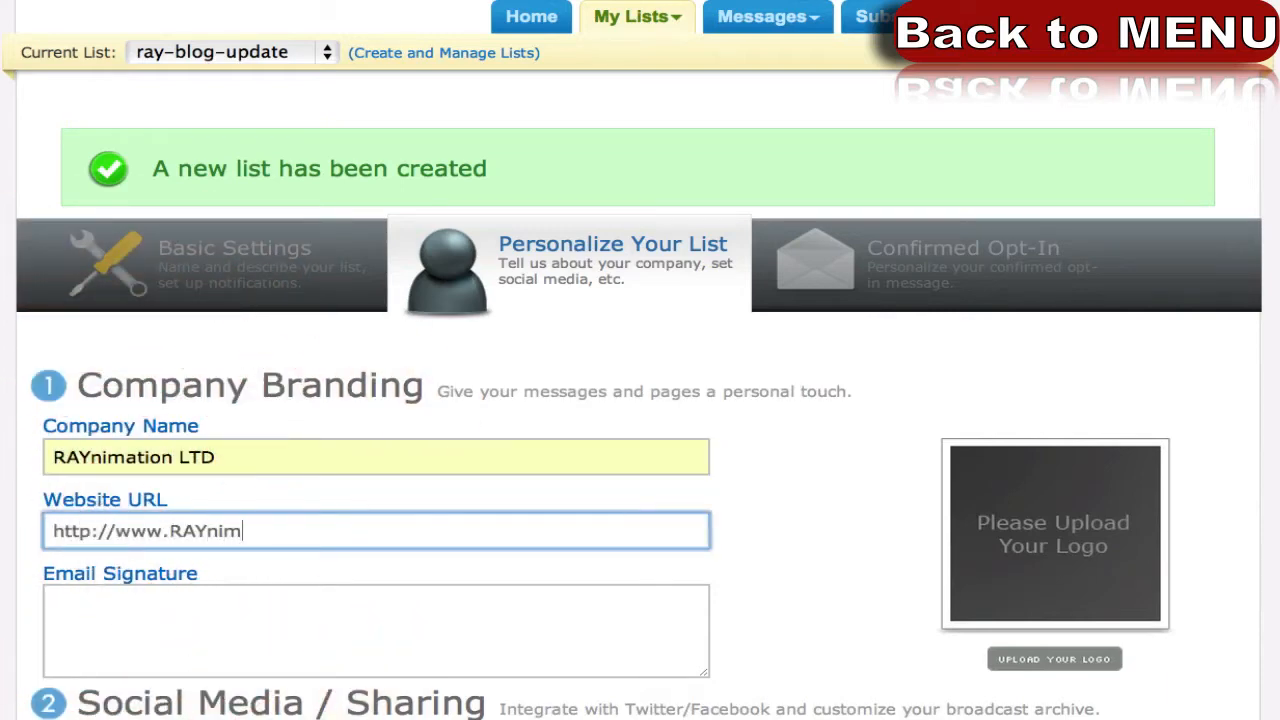
left_click(5, 555)
scroll(10, 550, "down", 10)
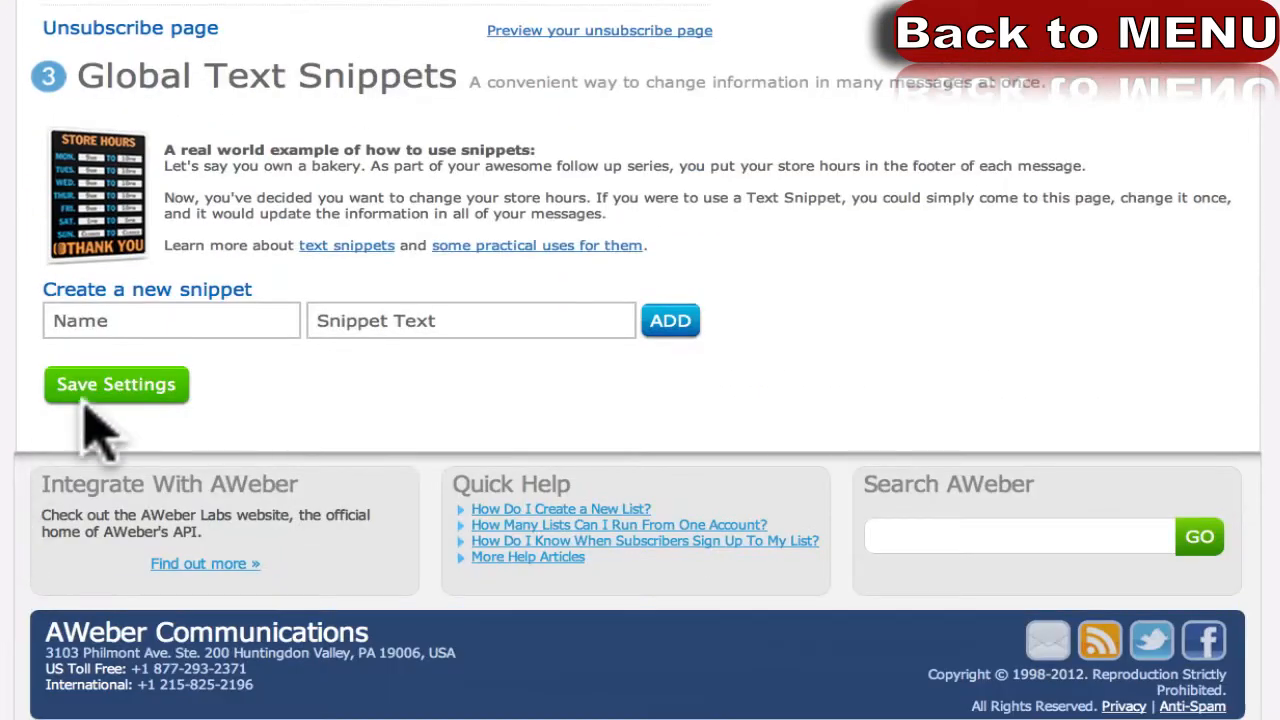
left_click(86, 396)
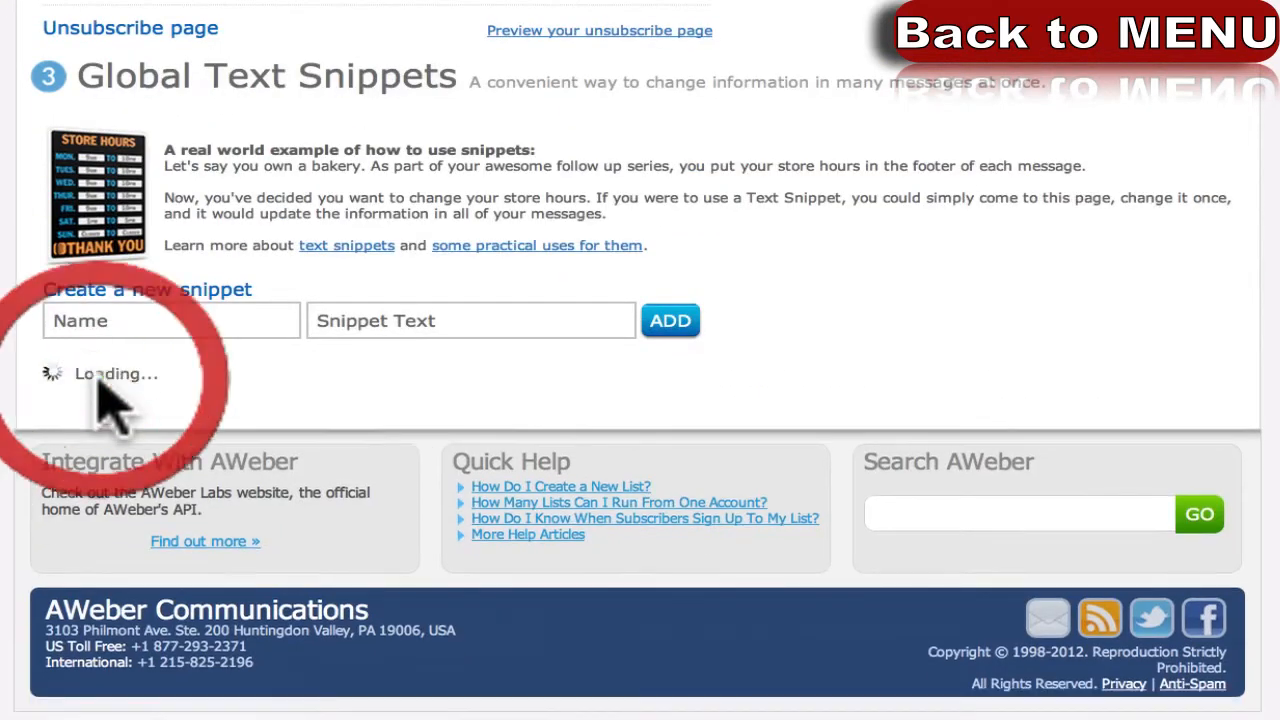
scroll(10, 385, "up", 5)
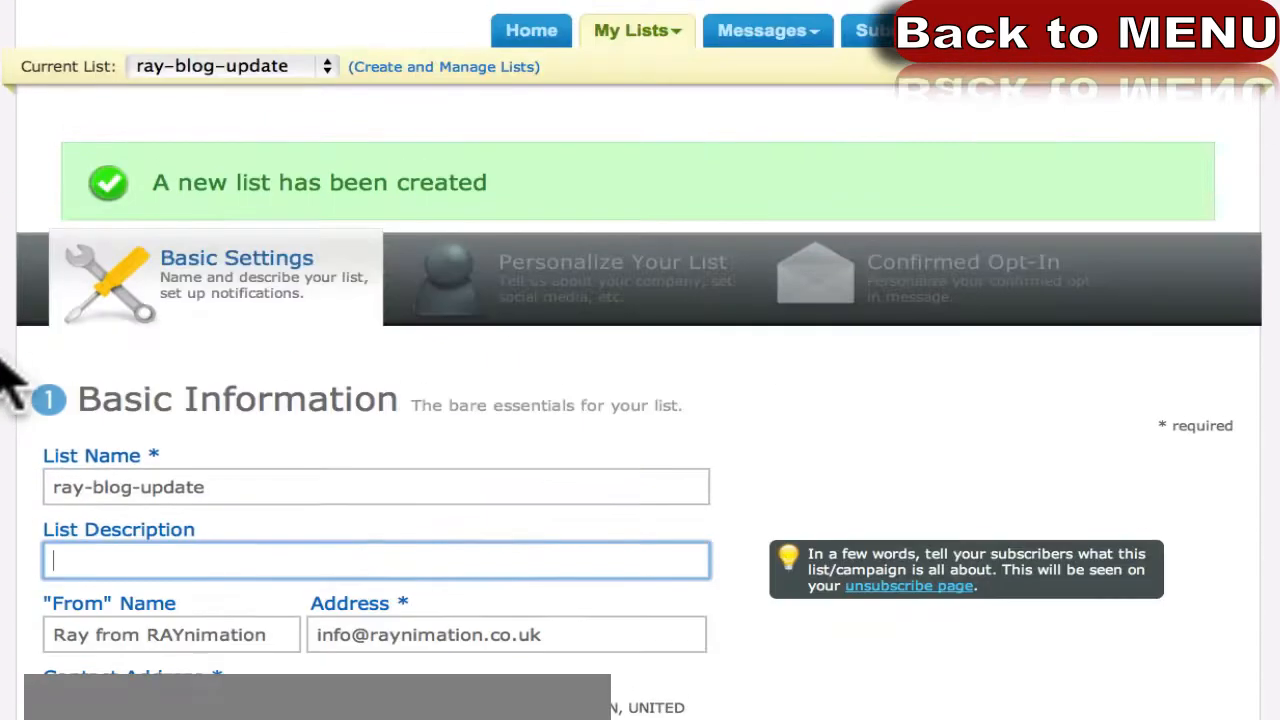
left_click(595, 290)
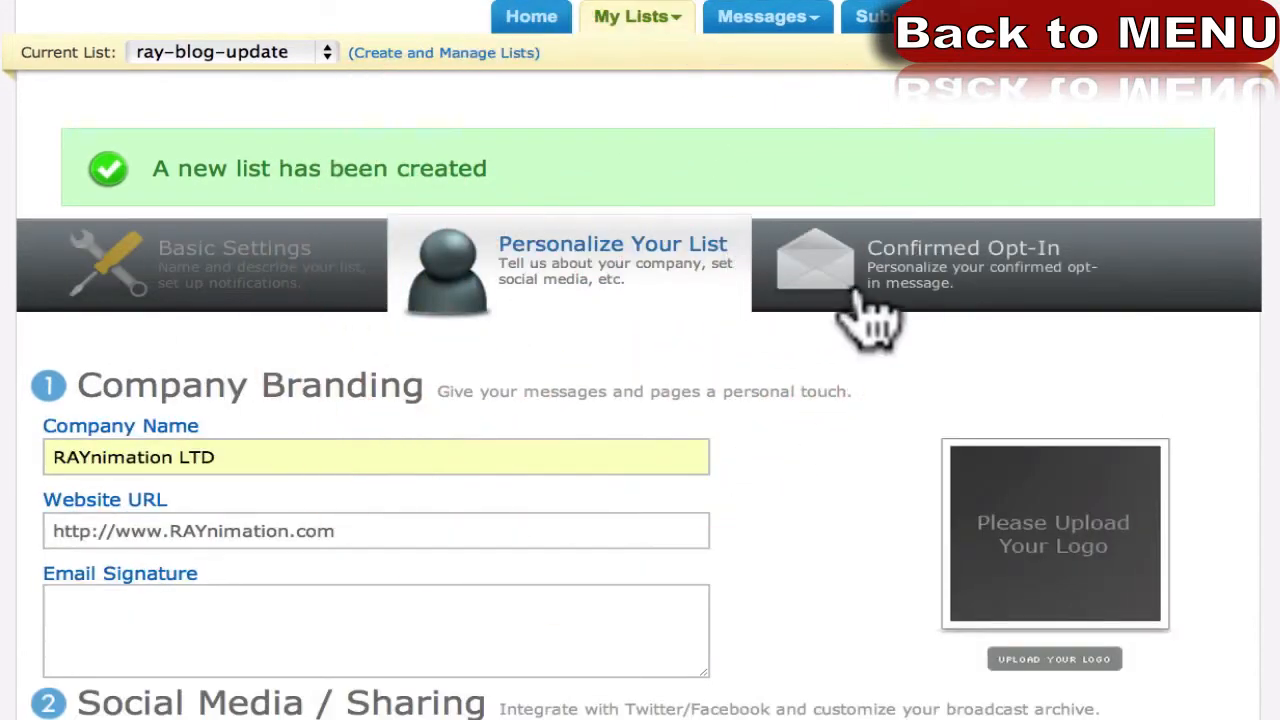
Open the Confirmed Opt-In settings and highlight the Require Opt-In on Web Forms heading.
left_click(886, 280)
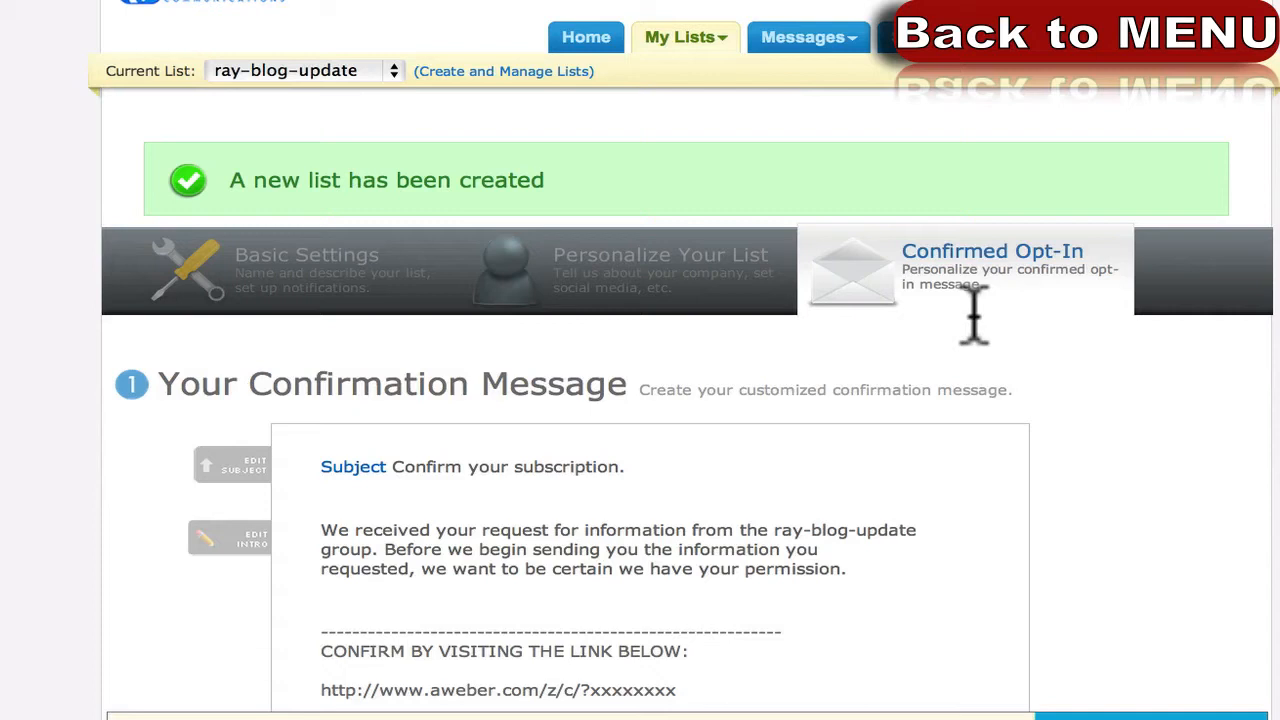
scroll(34, 534, "down", 7)
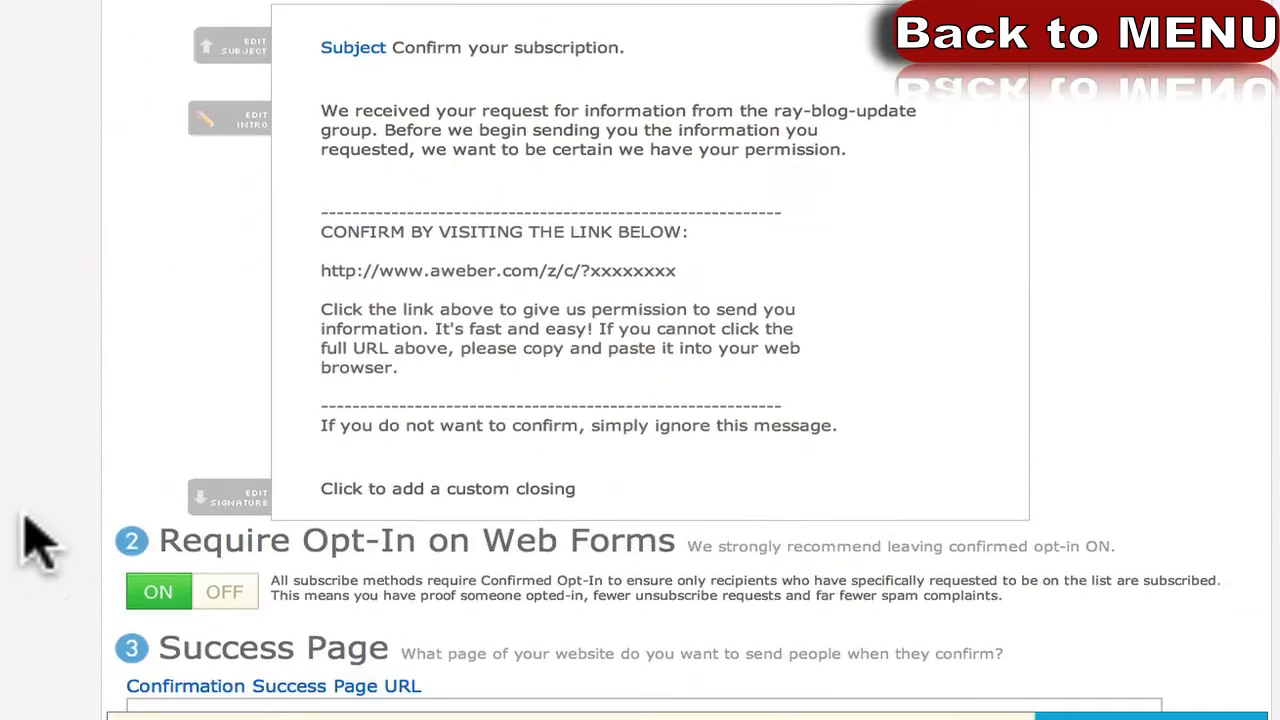
left_click_drag(205, 283, 683, 285)
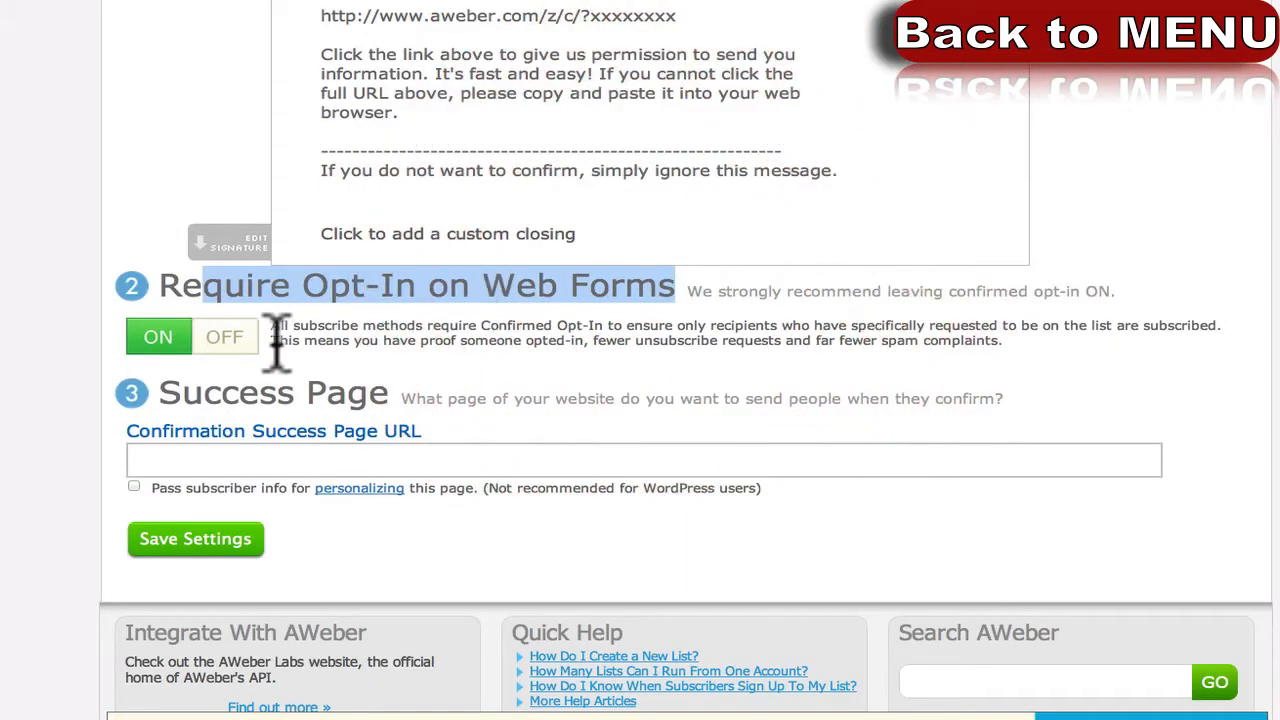
scroll(195, 362, "up", 1)
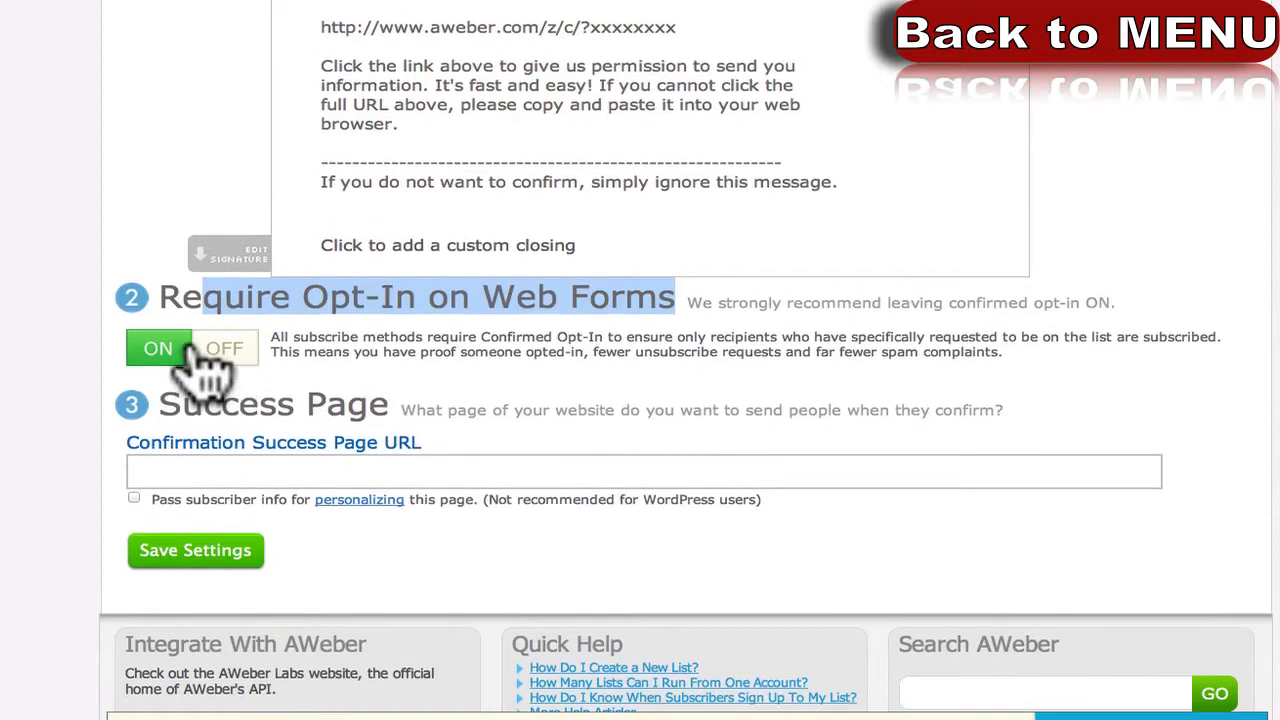
scroll(275, 355, "up", 3)
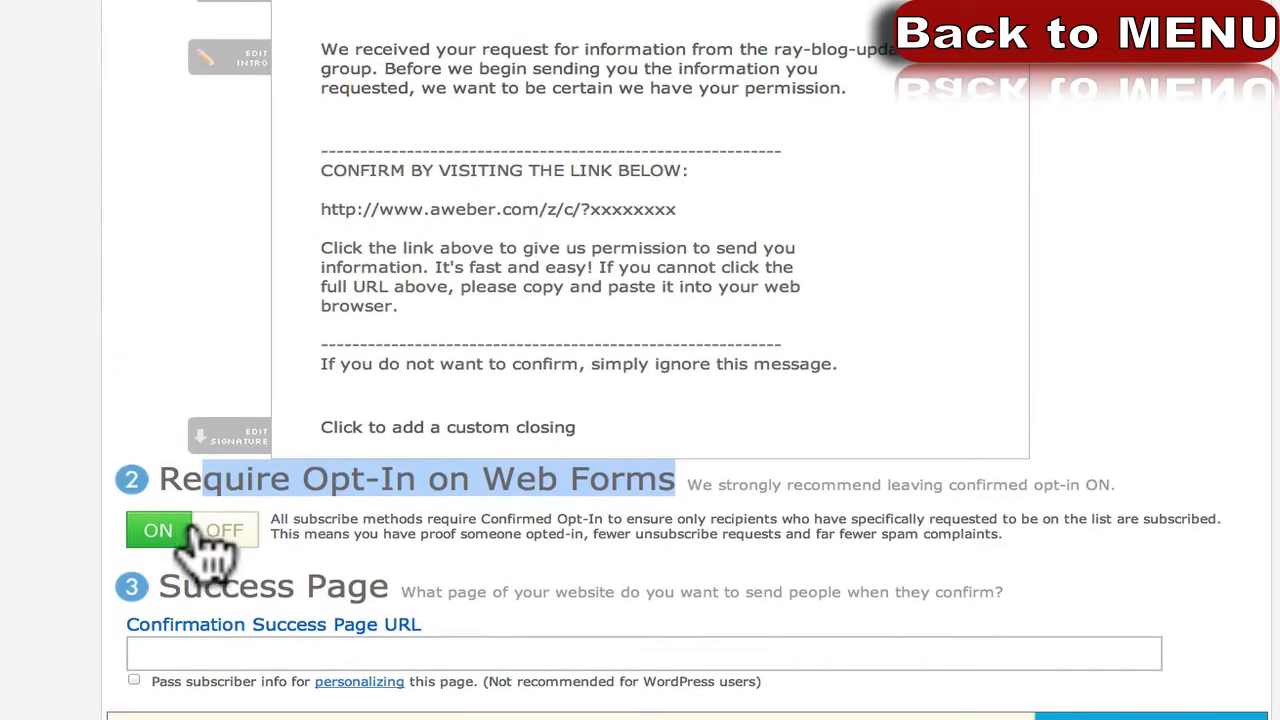
Point out the words of the Require Opt-In on Web Forms heading.
left_click(277, 521)
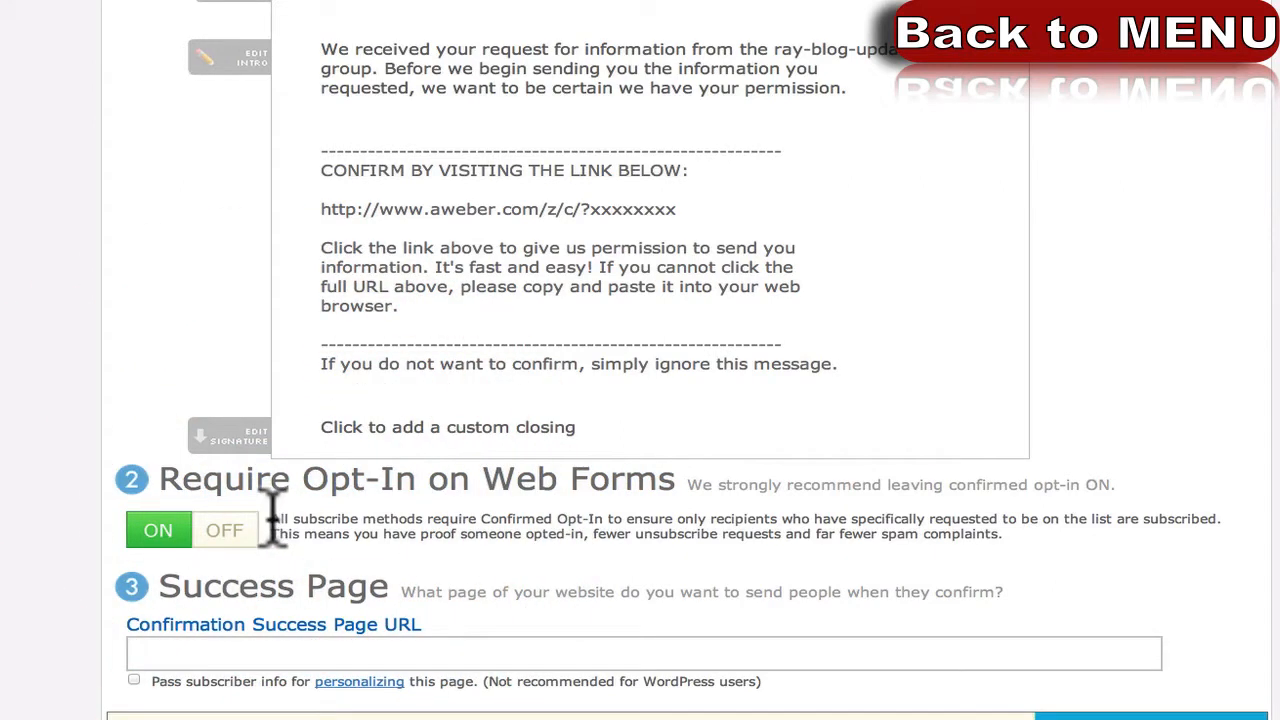
scroll(272, 520, "up", 1)
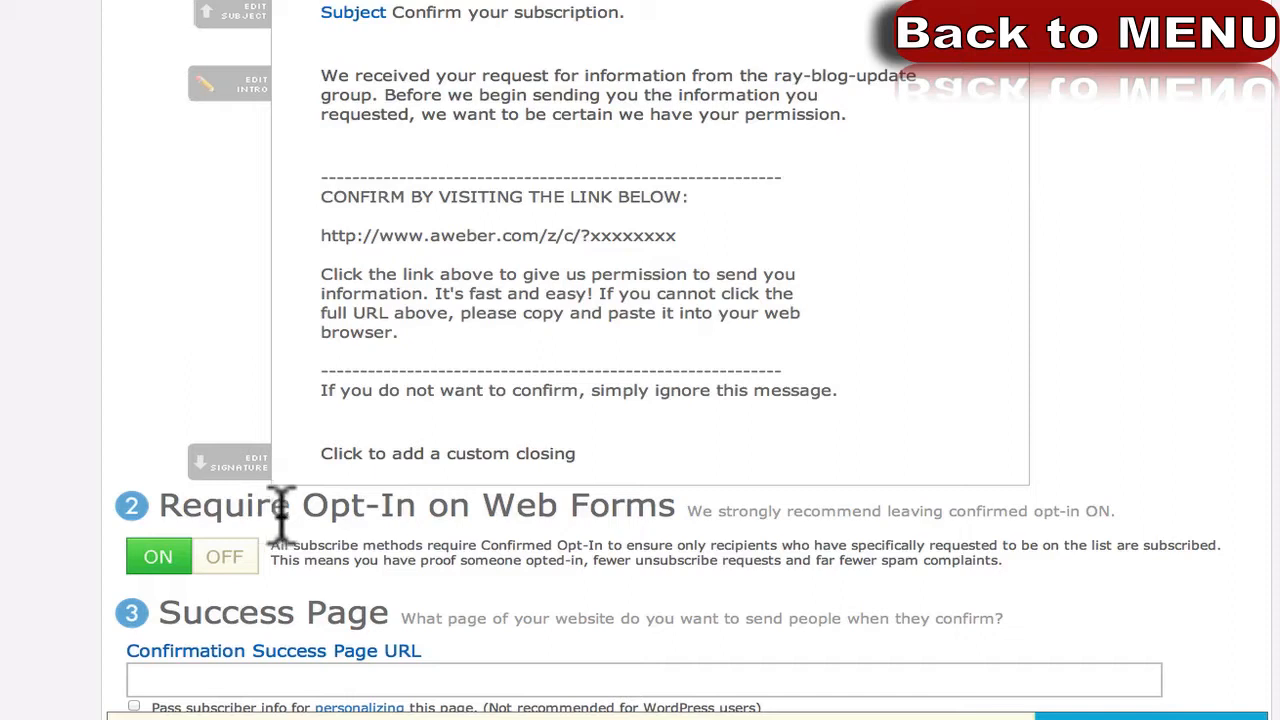
left_click_drag(293, 505, 158, 509)
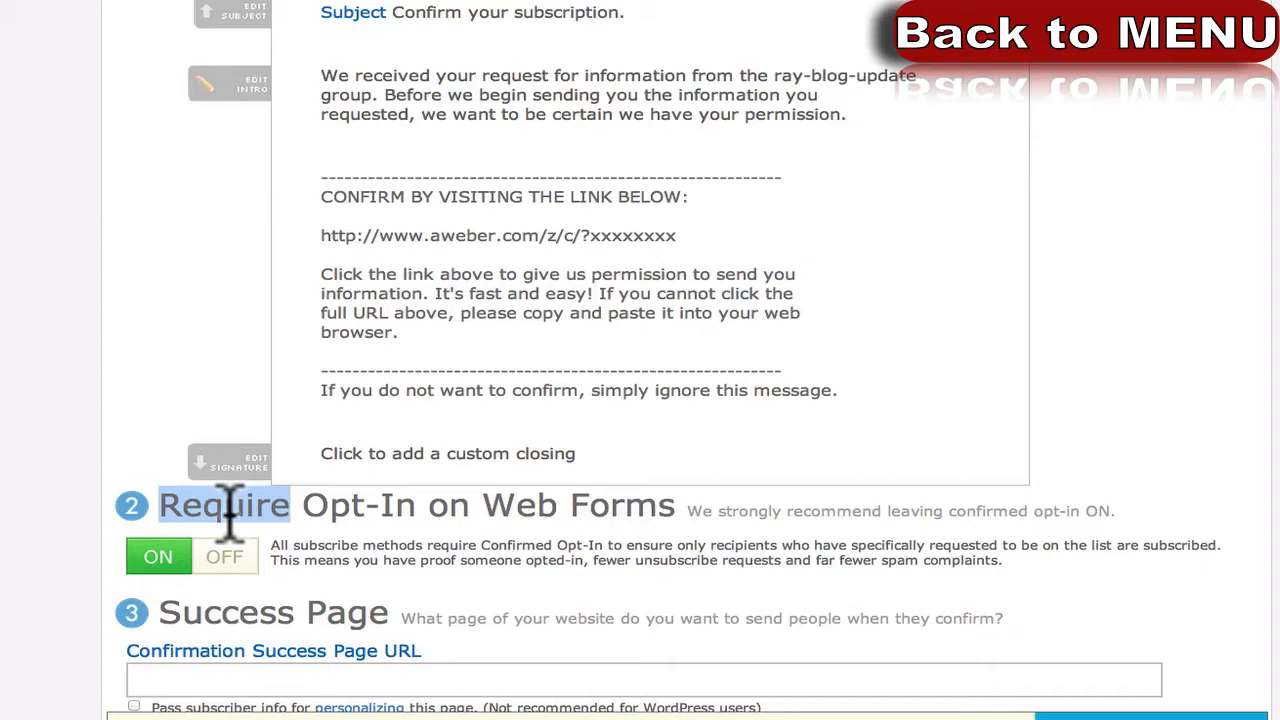
left_click(270, 510)
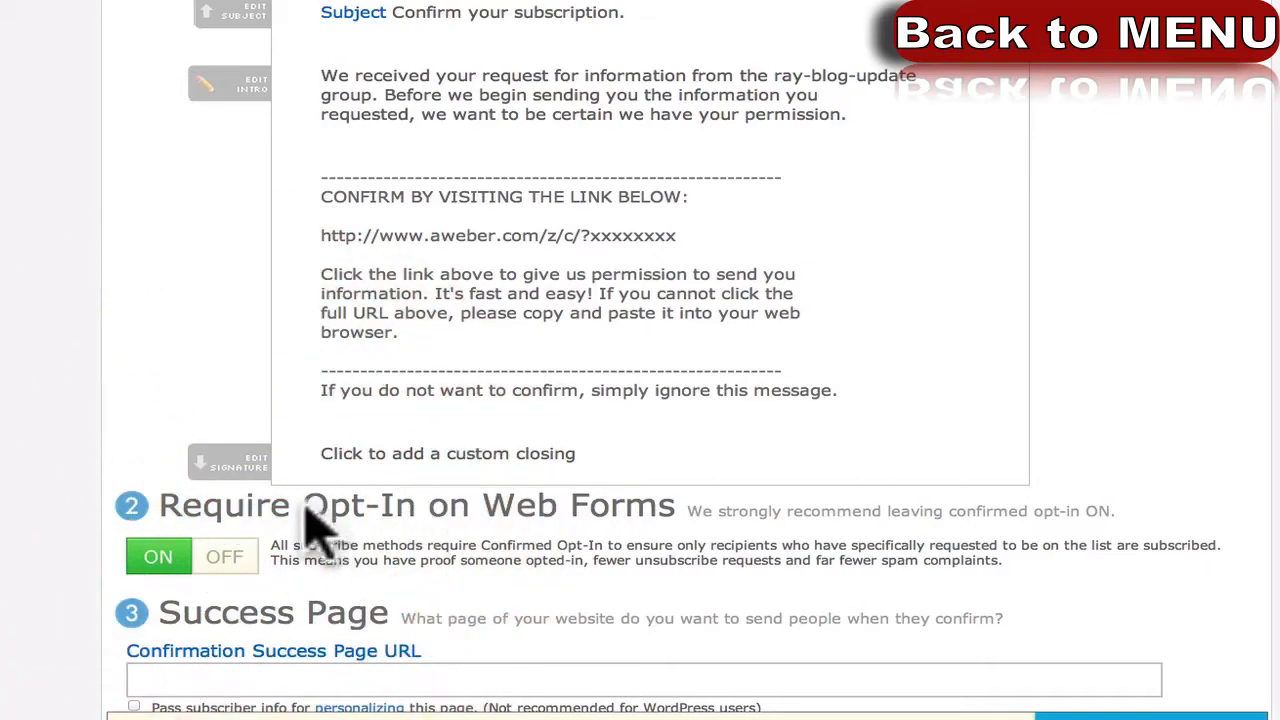
left_click_drag(306, 502, 671, 514)
left_click(341, 572)
Switch Require Opt-In on Web Forms to OFF and confirm with Yes.
left_click(205, 558)
left_click(445, 525)
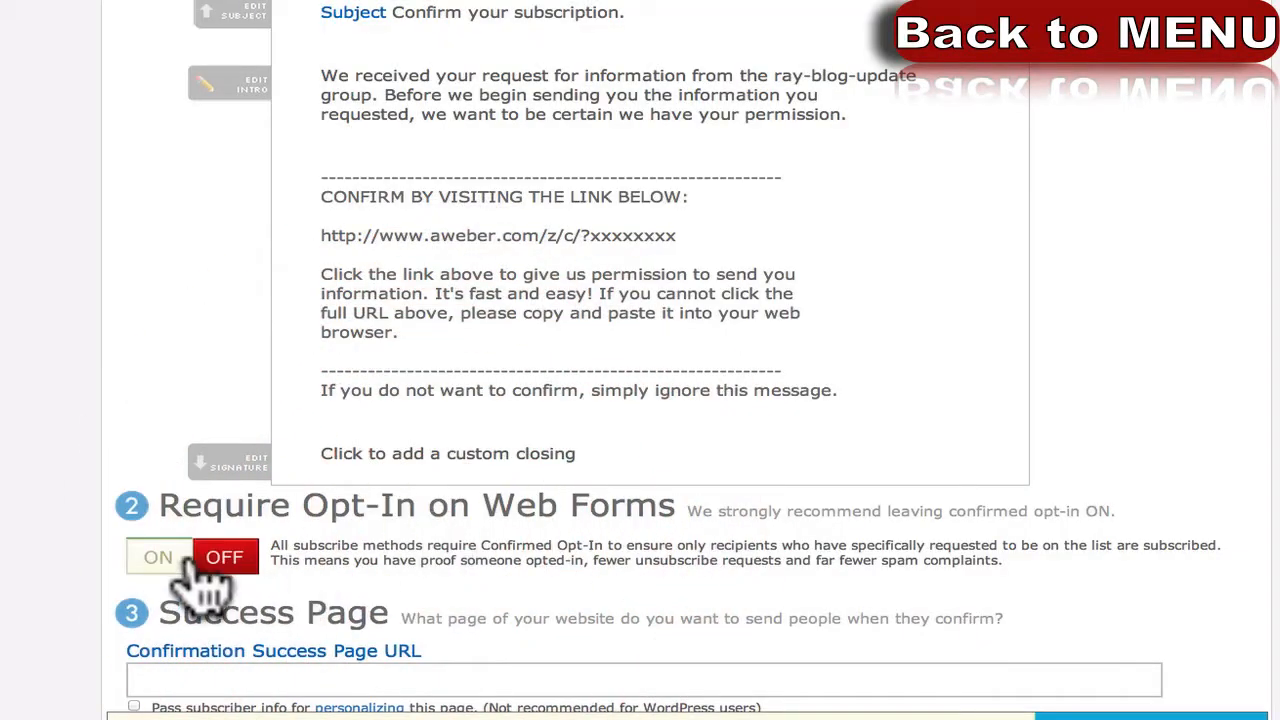
scroll(80, 560, "up", 1)
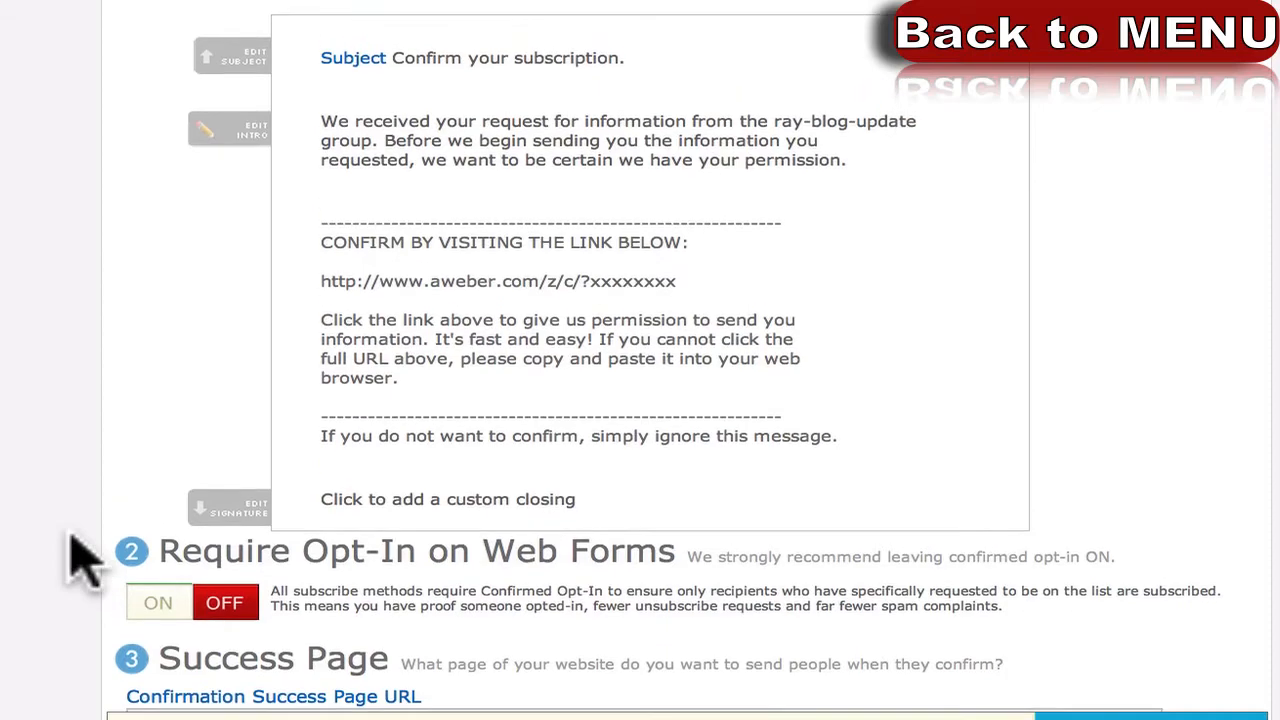
scroll(80, 560, "up", 2)
scroll(80, 560, "down", 5)
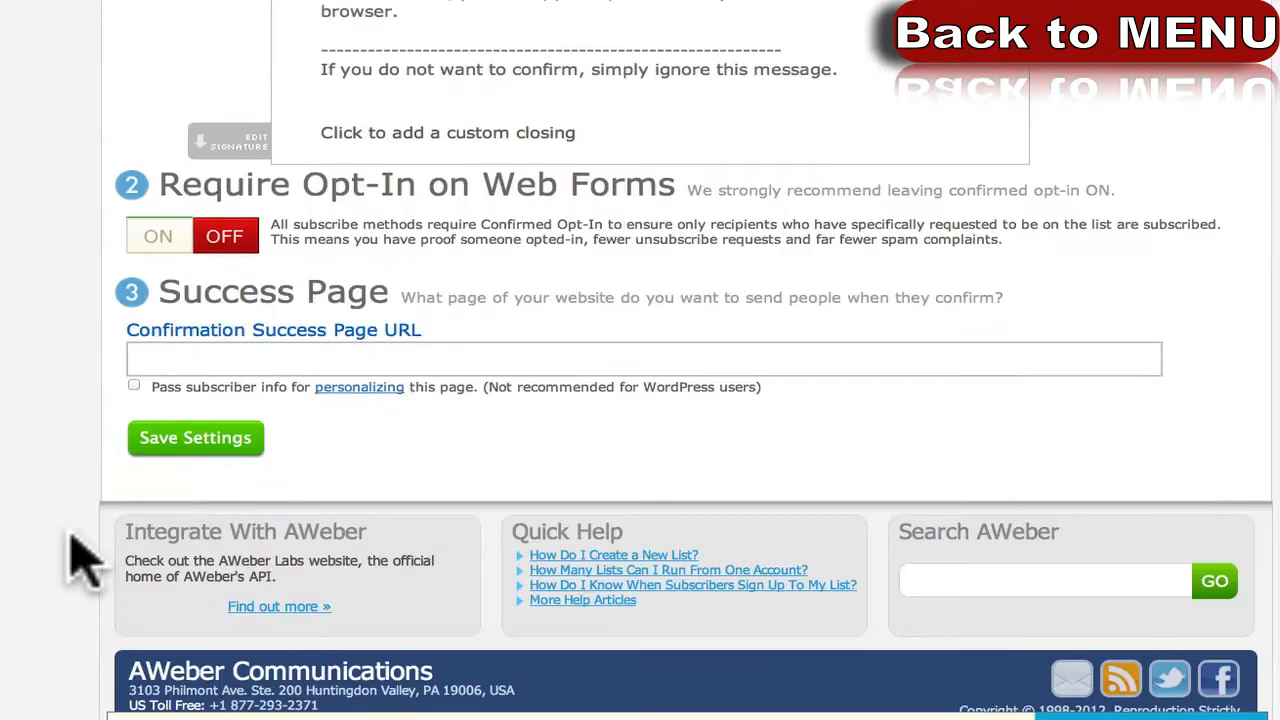
Choose '{!firstname_fix} Confirm your subscription' as the confirmation email subject from the pre-approved list.
scroll(80, 560, "up", 3)
scroll(80, 560, "up", 1)
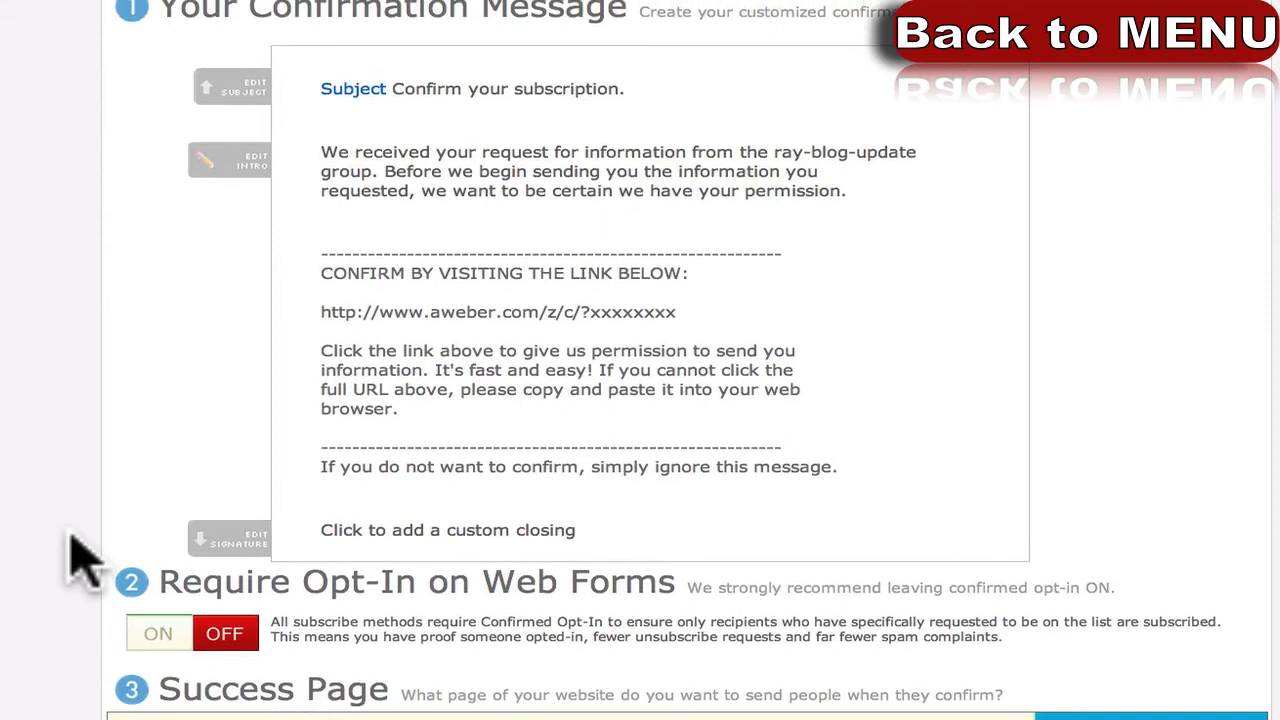
scroll(80, 560, "up", 1)
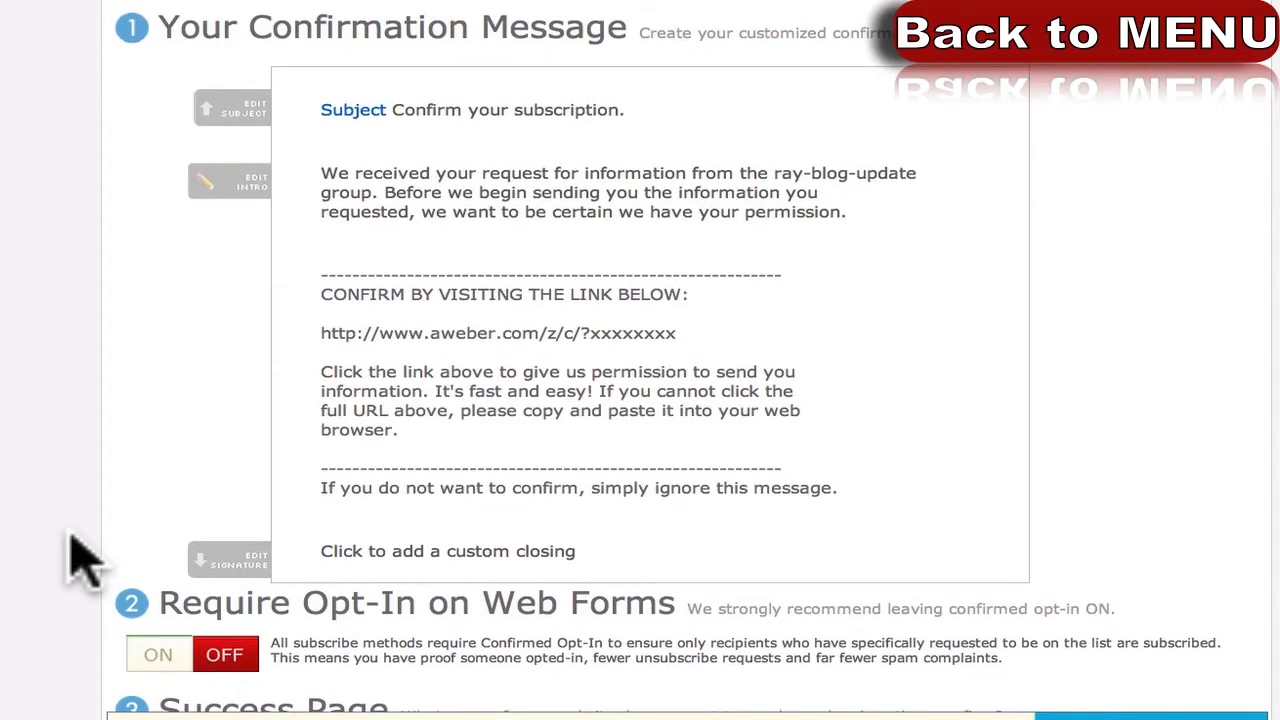
scroll(80, 560, "up", 1)
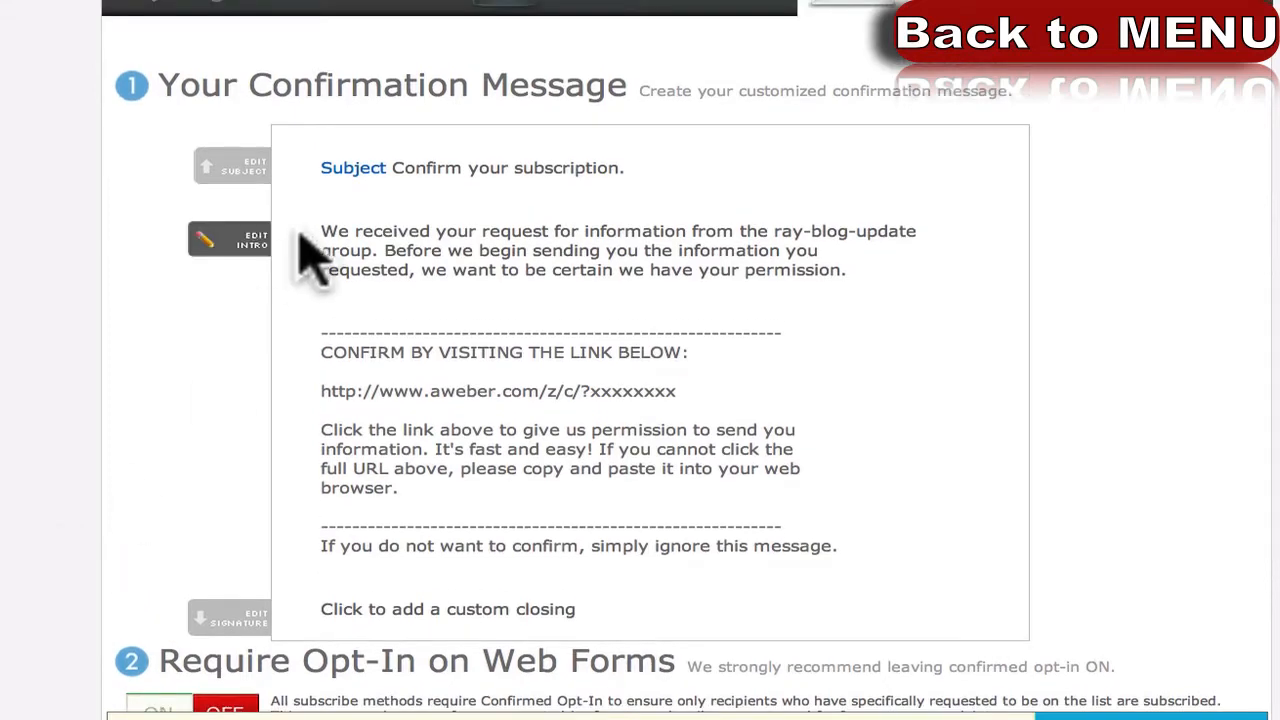
left_click(472, 172)
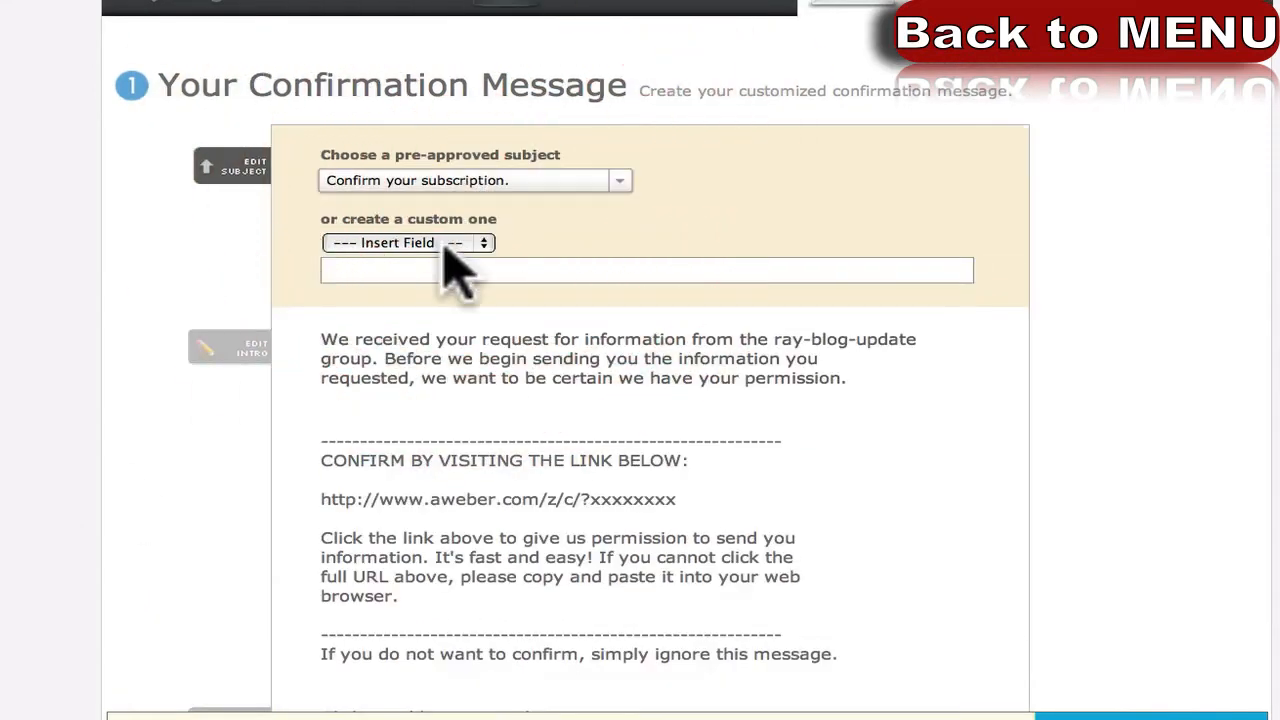
left_click(414, 182)
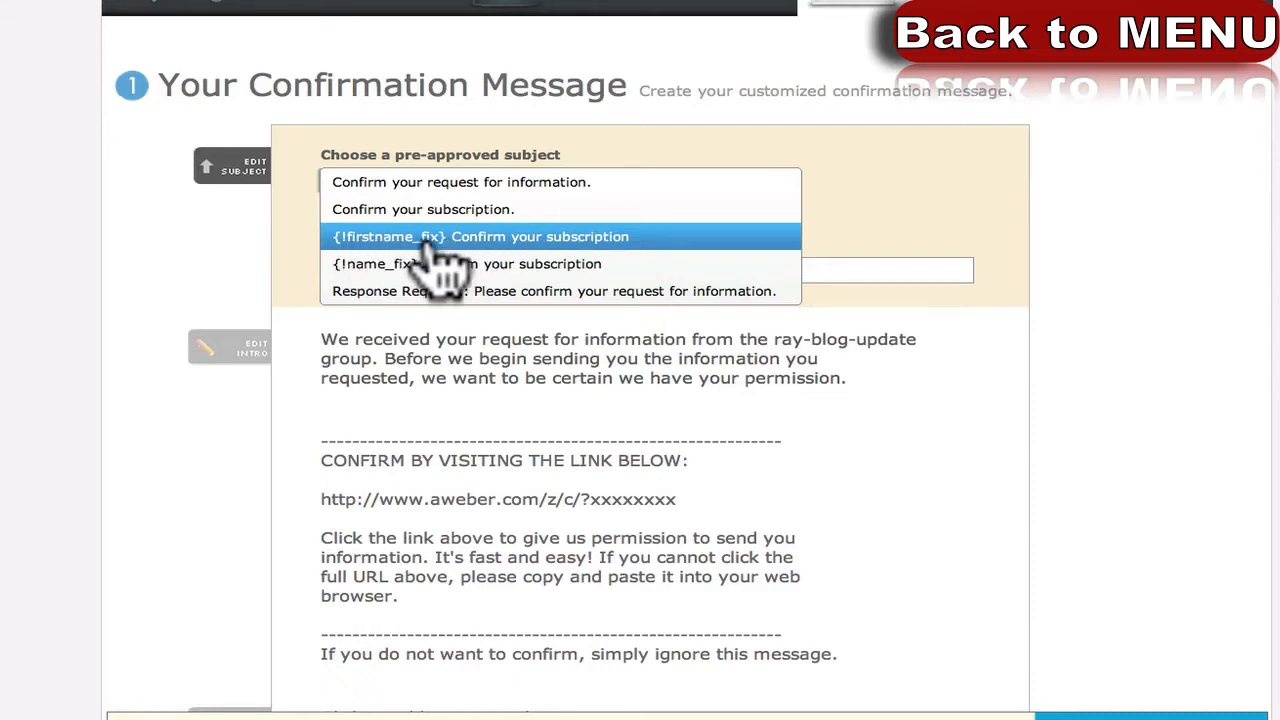
left_click(556, 237)
left_click(489, 184)
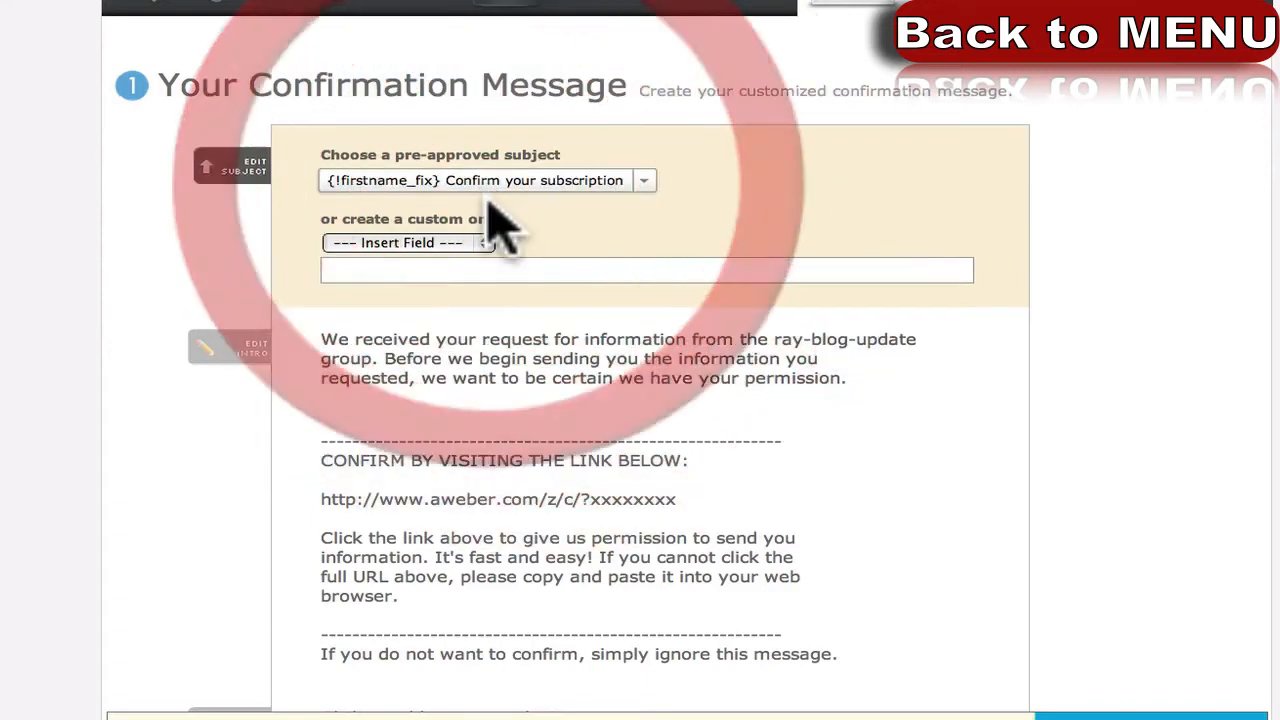
left_click(645, 183)
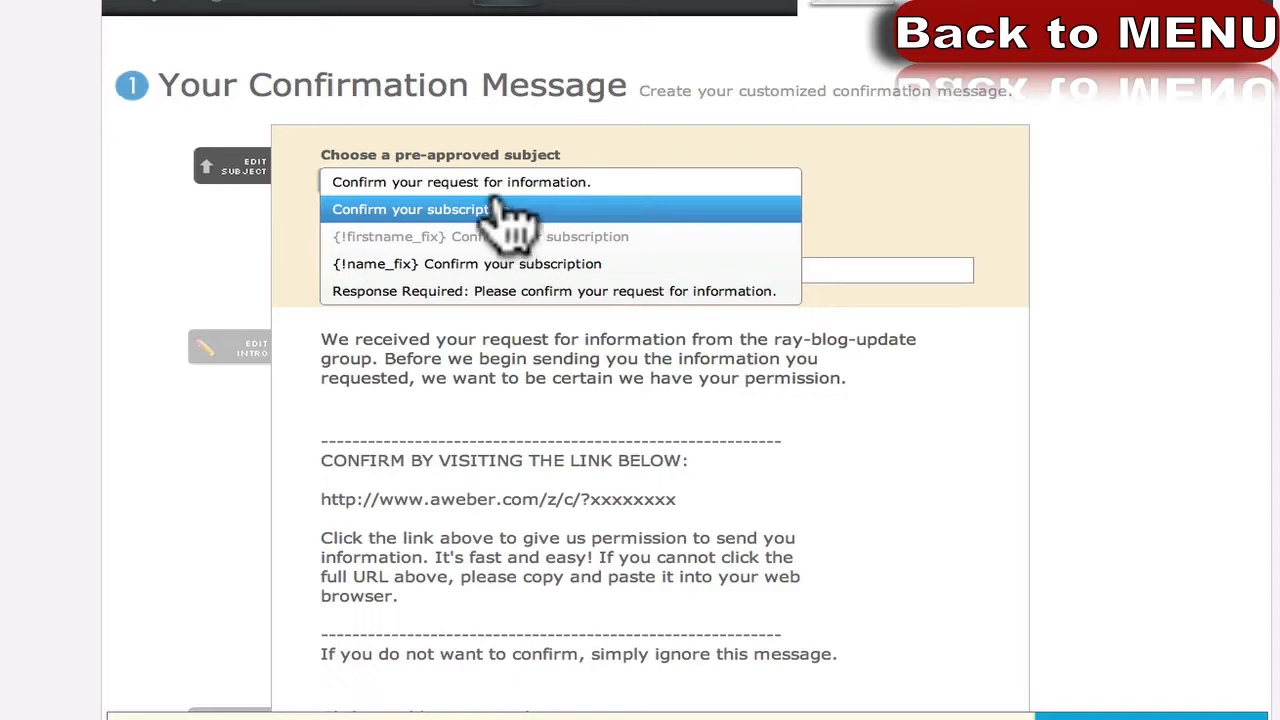
left_click(212, 265)
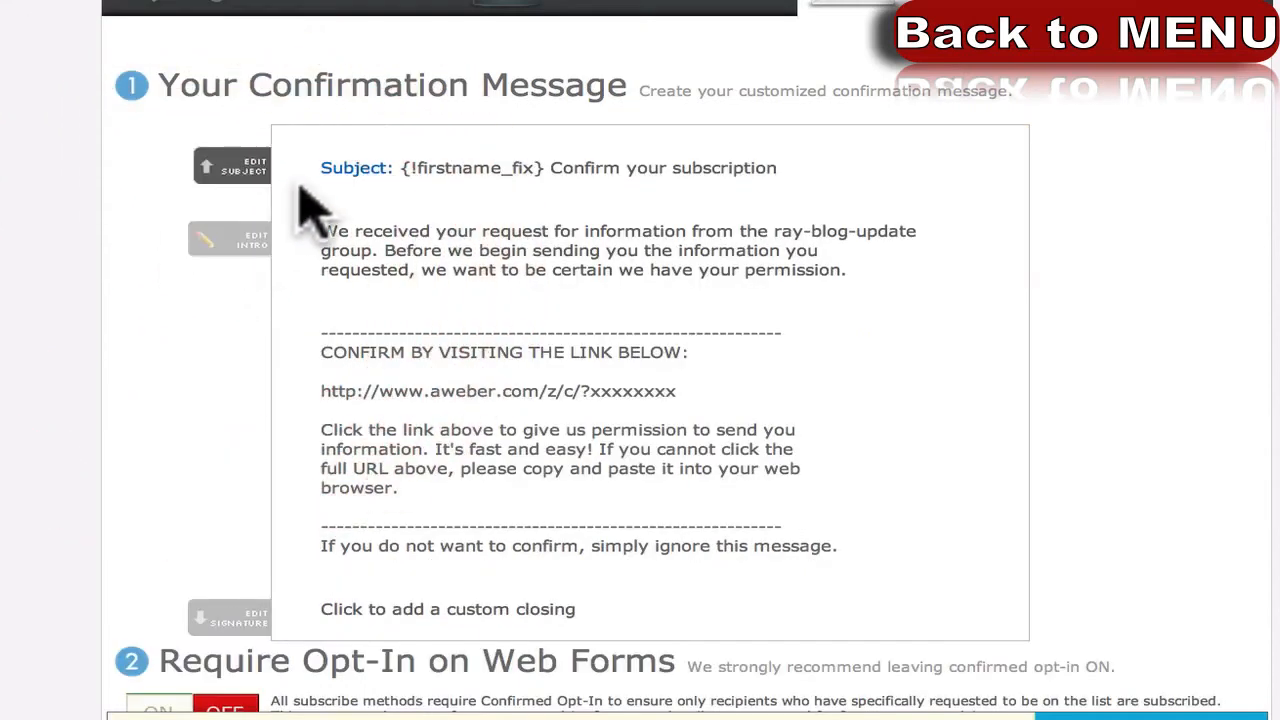
left_click_drag(403, 168, 543, 165)
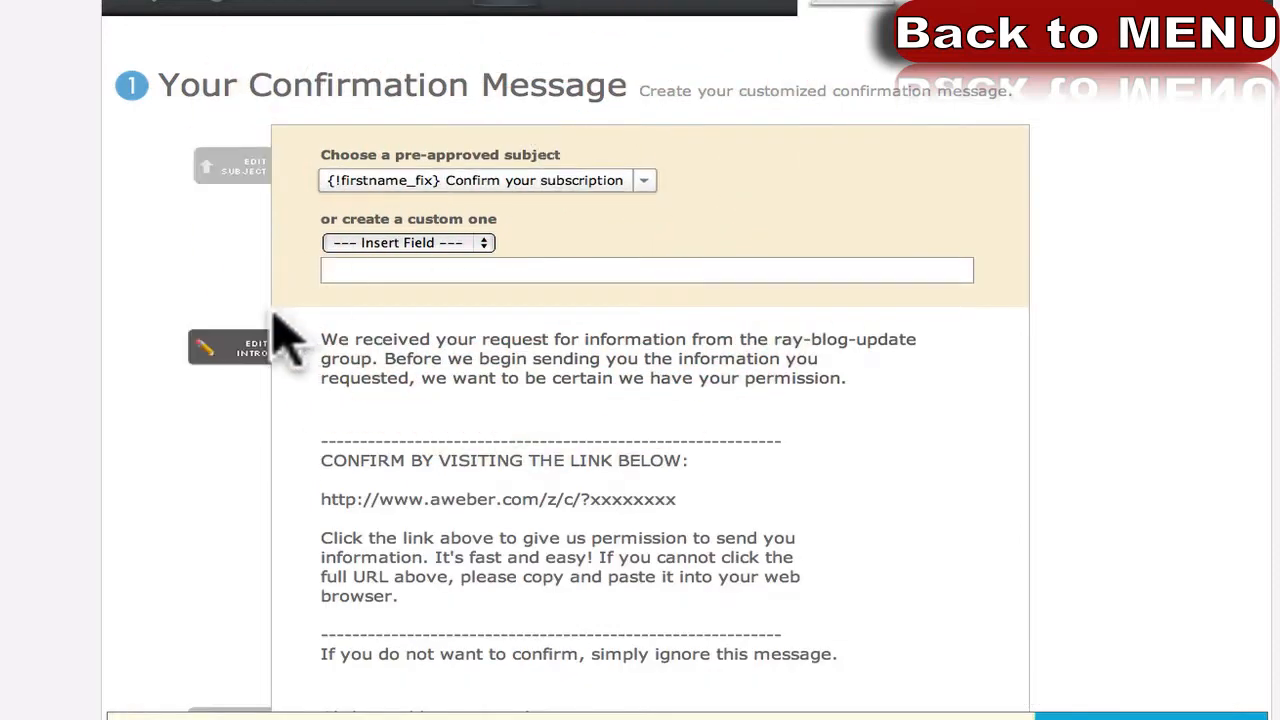
left_click(143, 314)
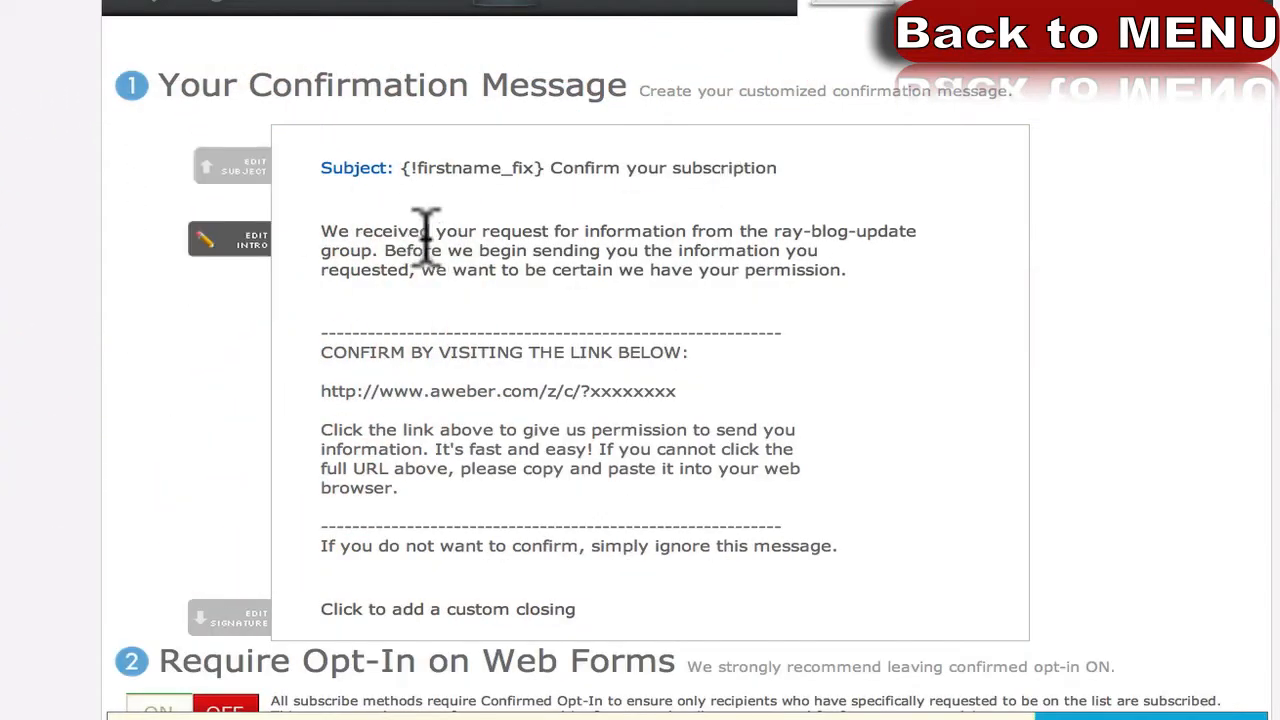
left_click(432, 282)
left_click(204, 364)
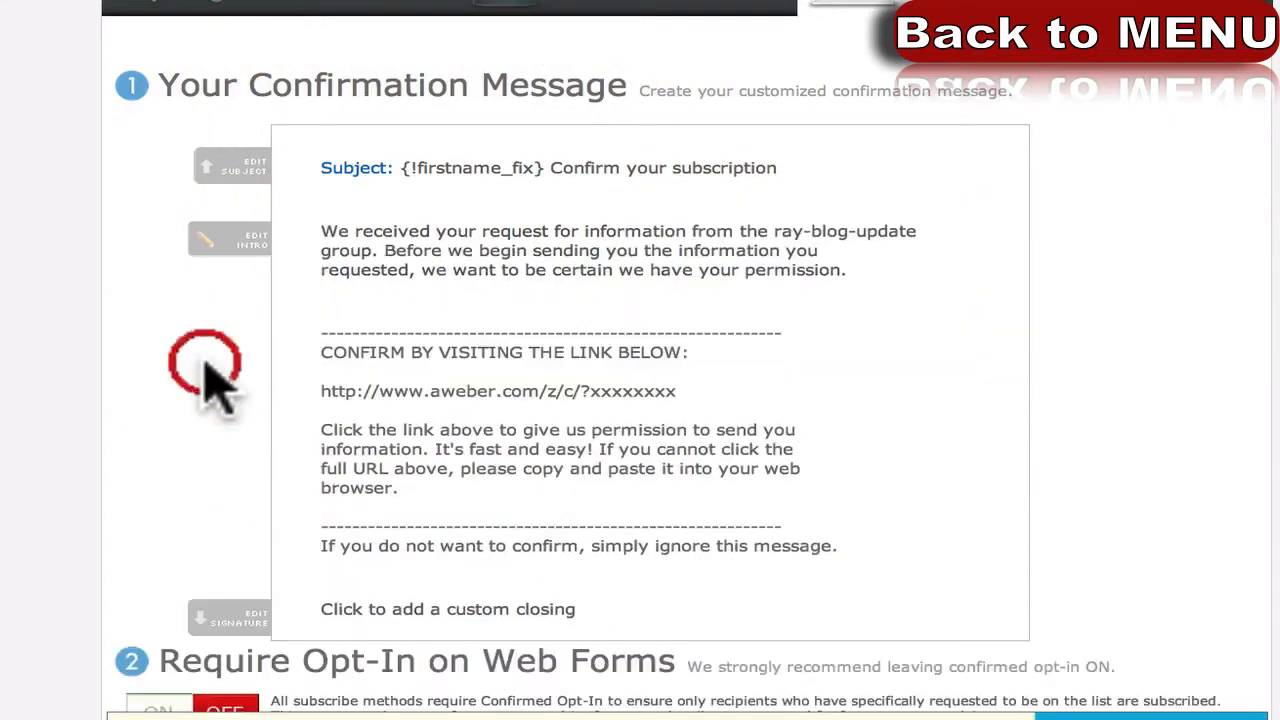
left_click_drag(345, 391, 428, 394)
left_click(383, 437)
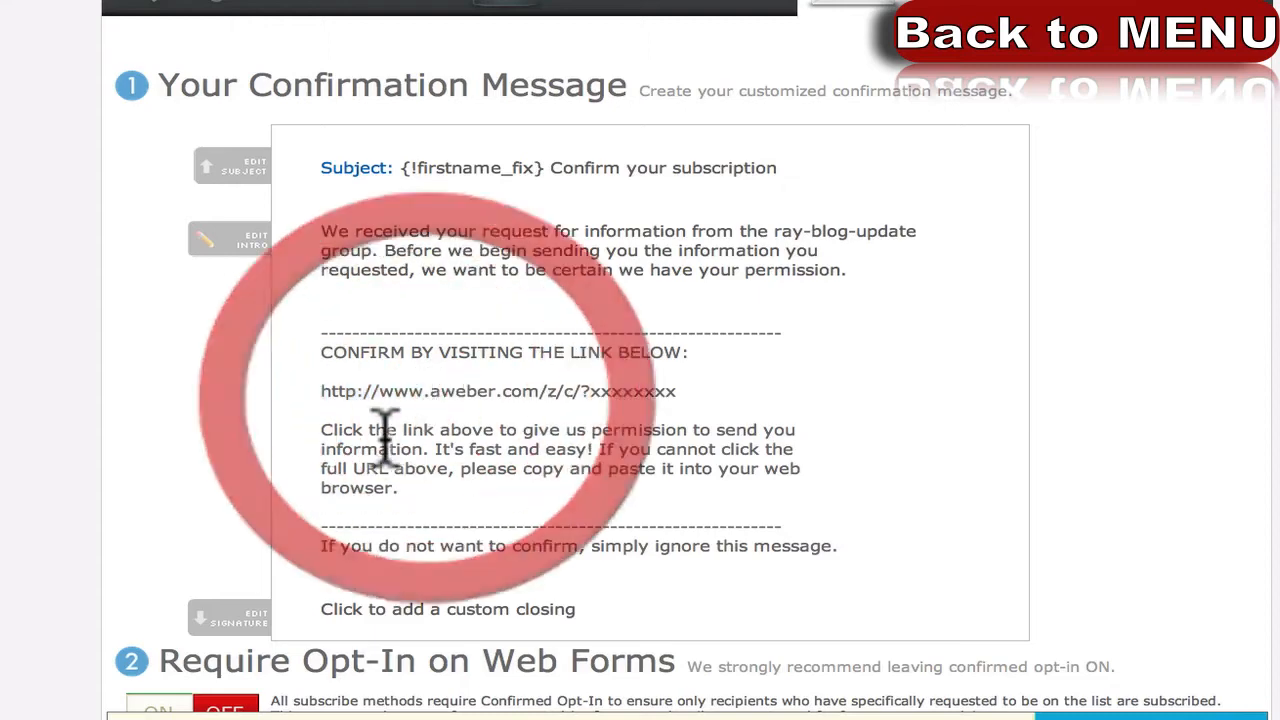
scroll(150, 450, "down", 4)
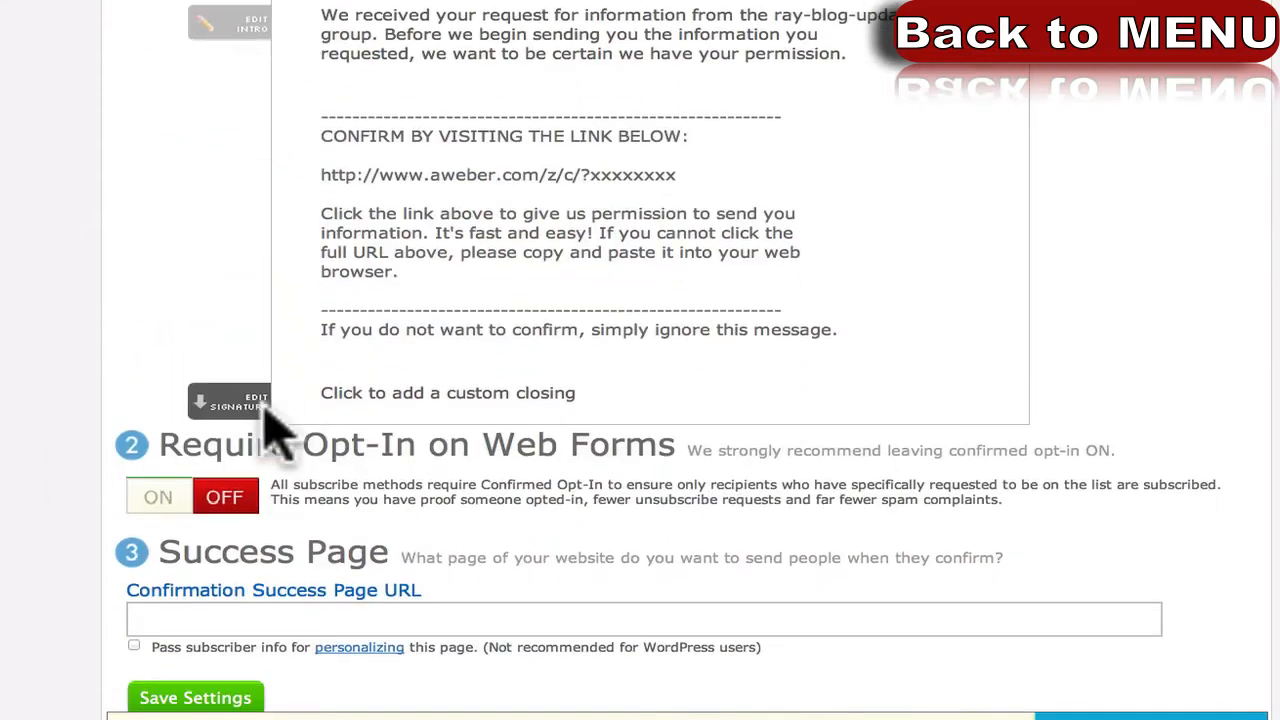
left_click(363, 388)
left_click(88, 440)
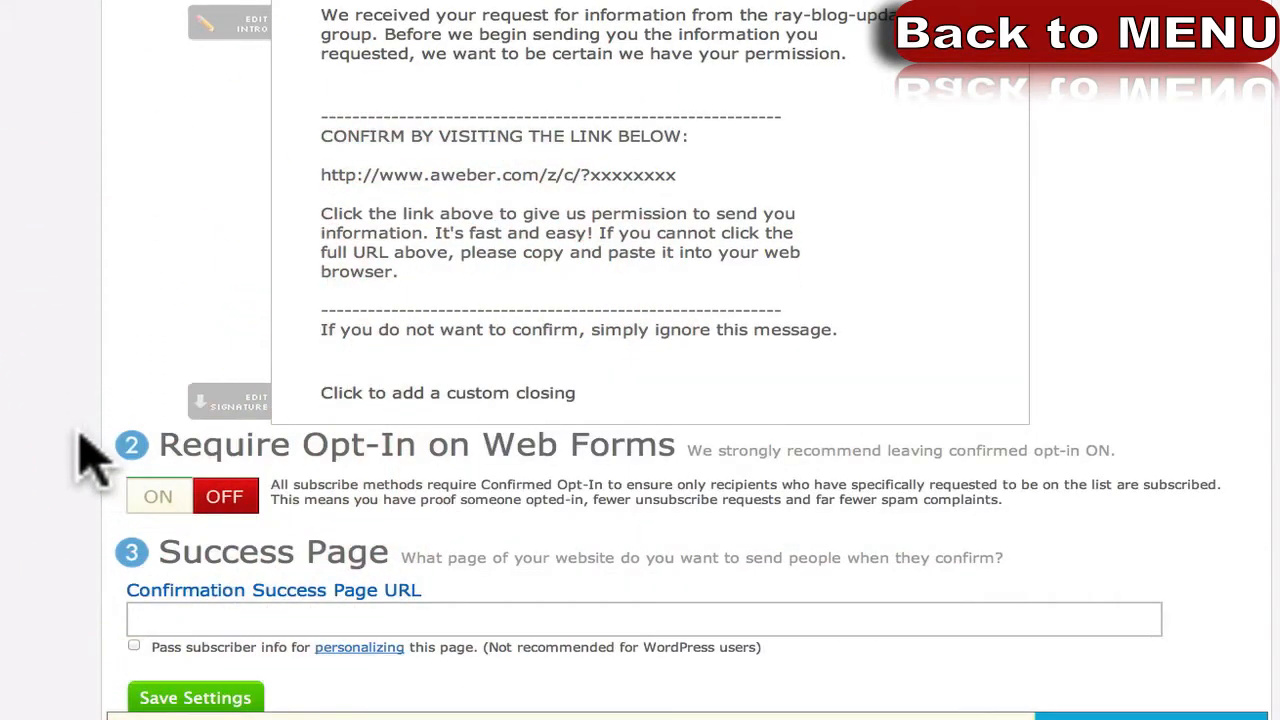
scroll(90, 440, "up", 1)
scroll(88, 440, "up", 3)
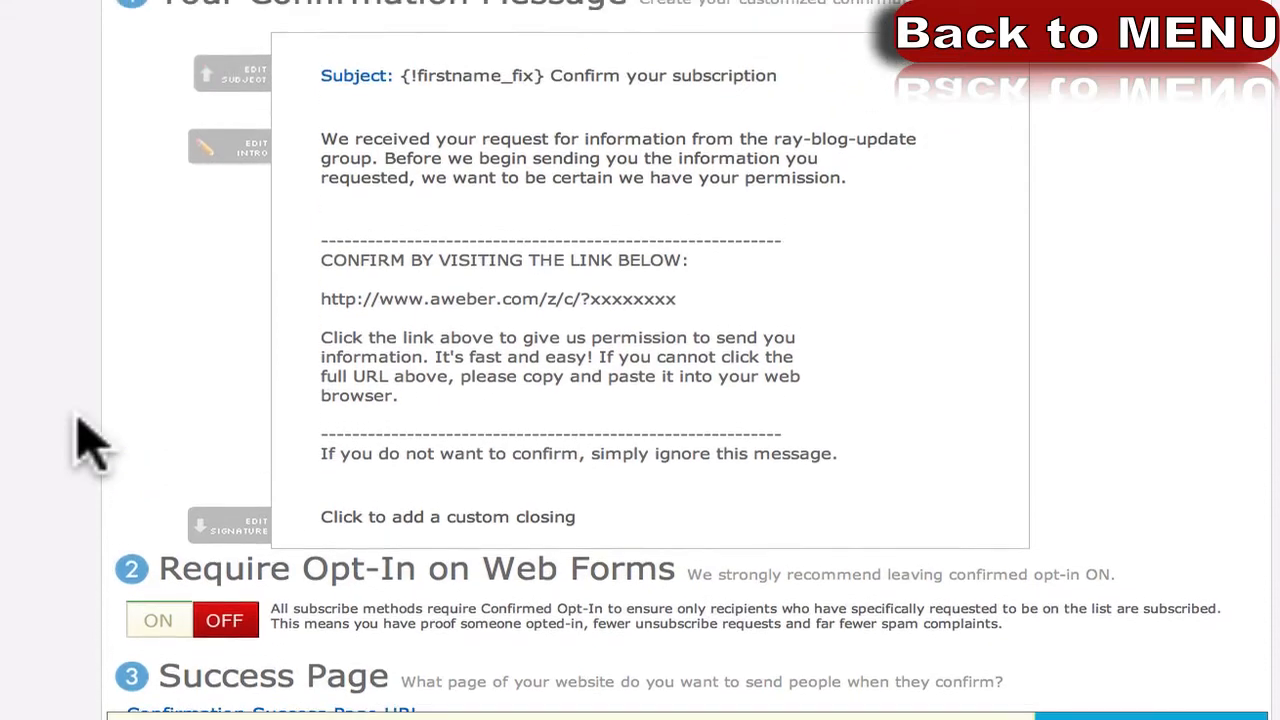
scroll(88, 440, "up", 2)
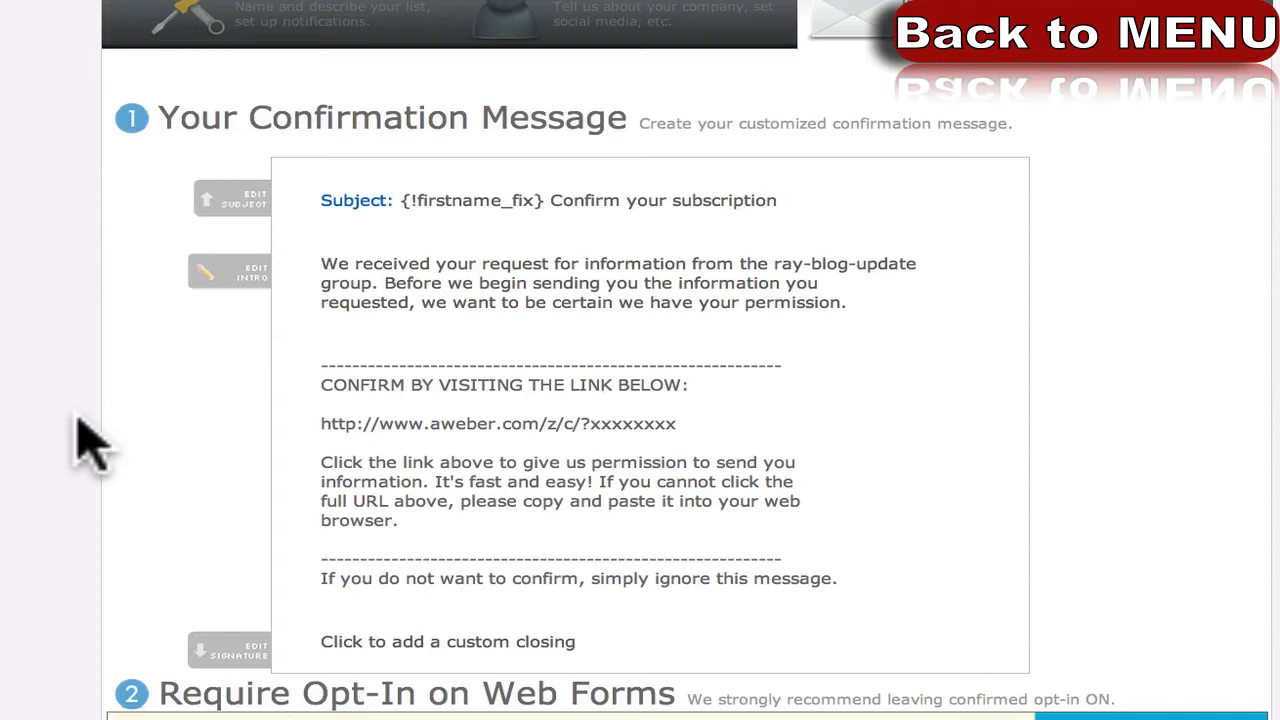
scroll(80, 440, "down", 3)
scroll(80, 440, "up", 1)
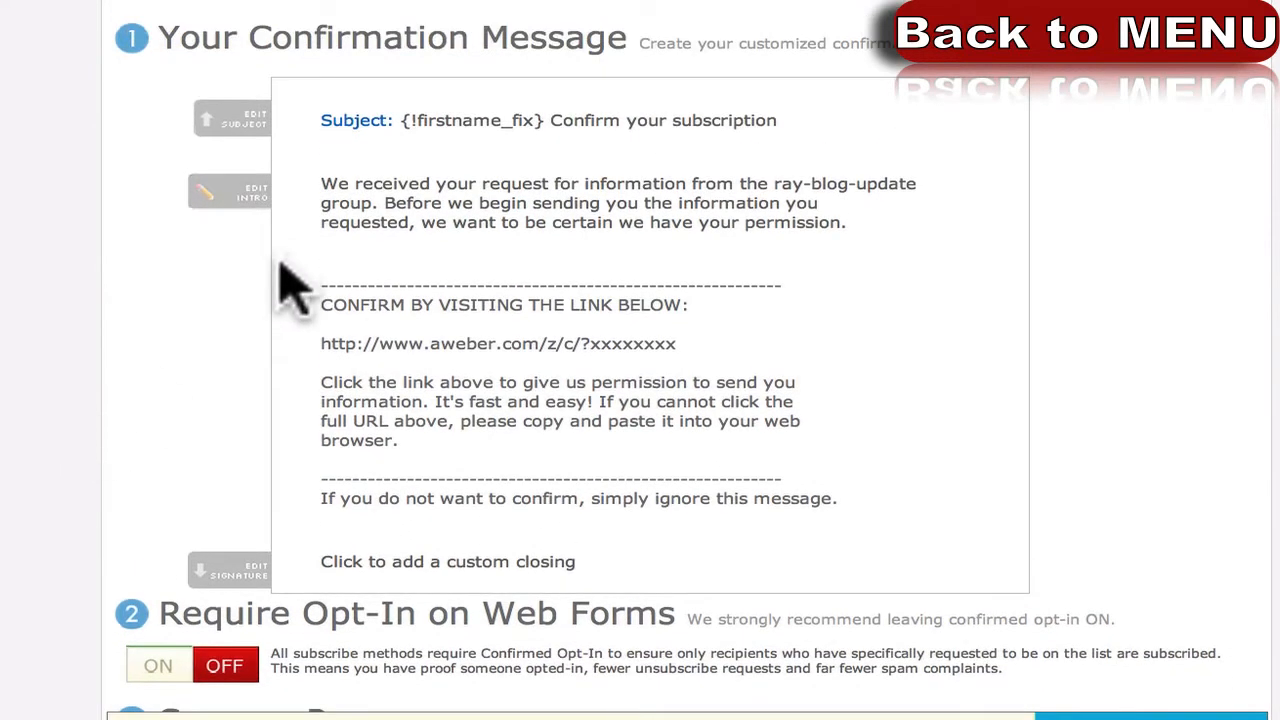
scroll(290, 280, "up", 1)
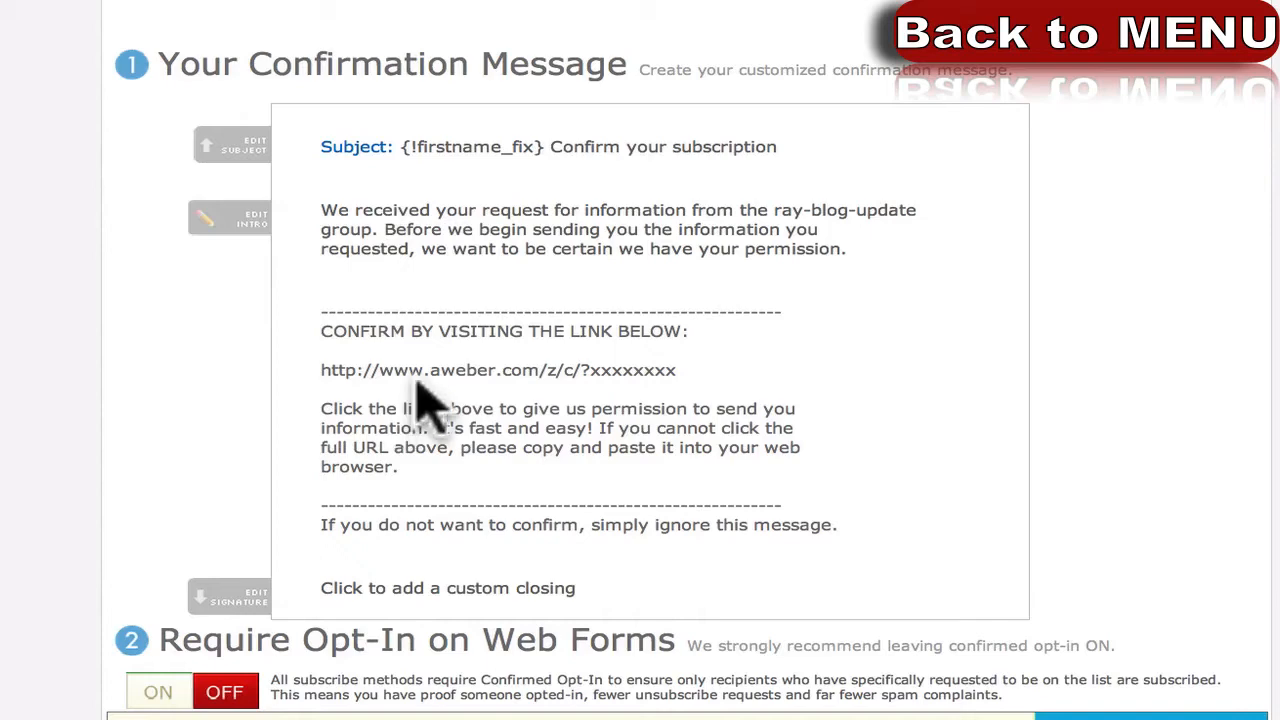
scroll(300, 466, "down", 5)
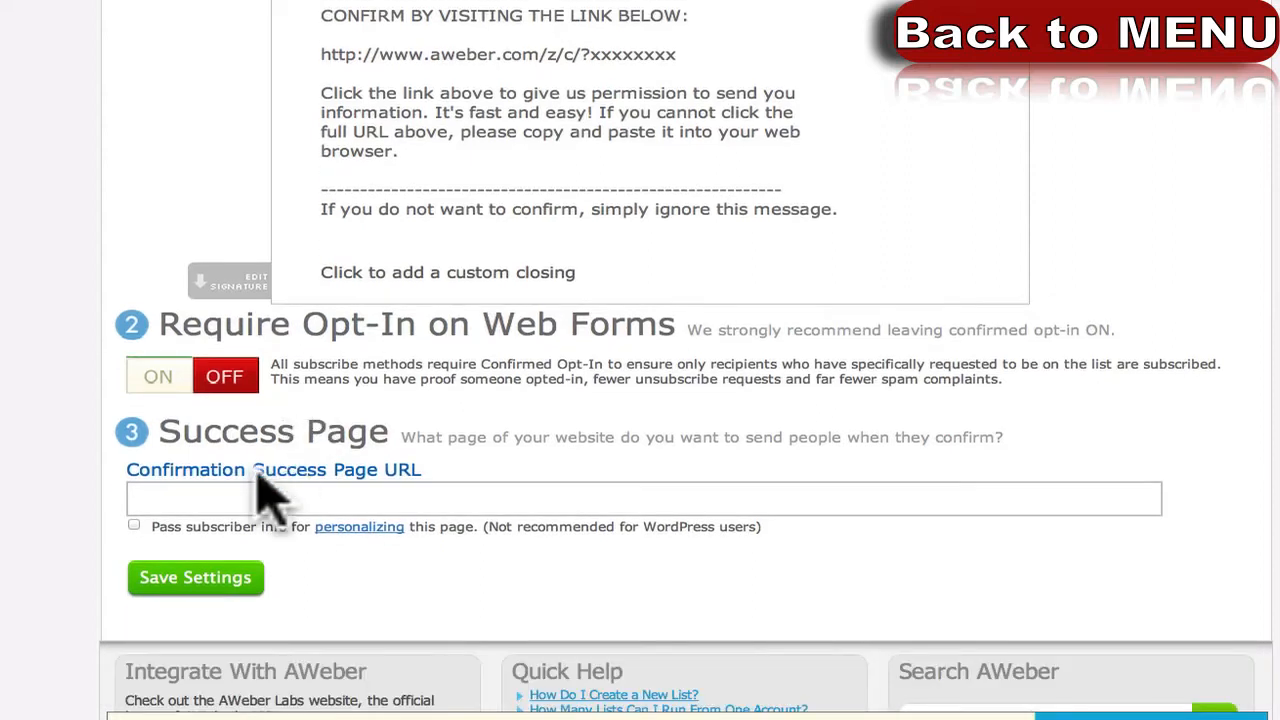
scroll(258, 470, "up", 1)
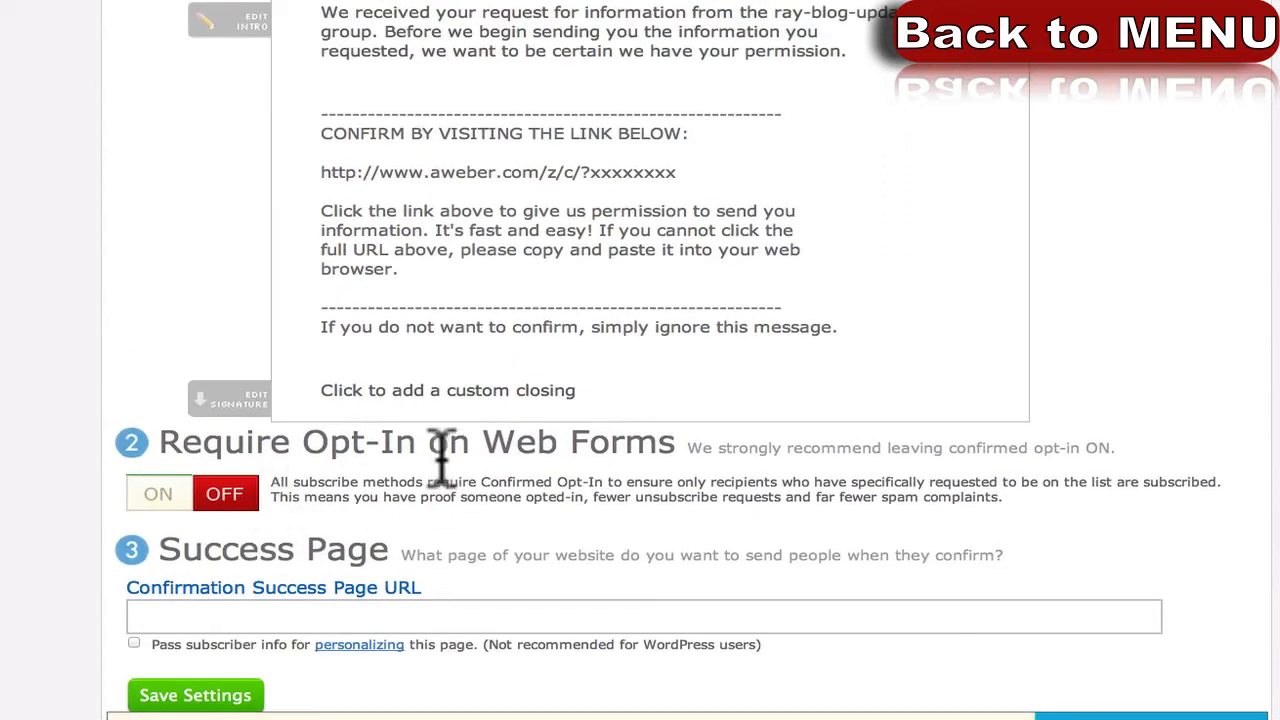
left_click_drag(322, 172, 677, 172)
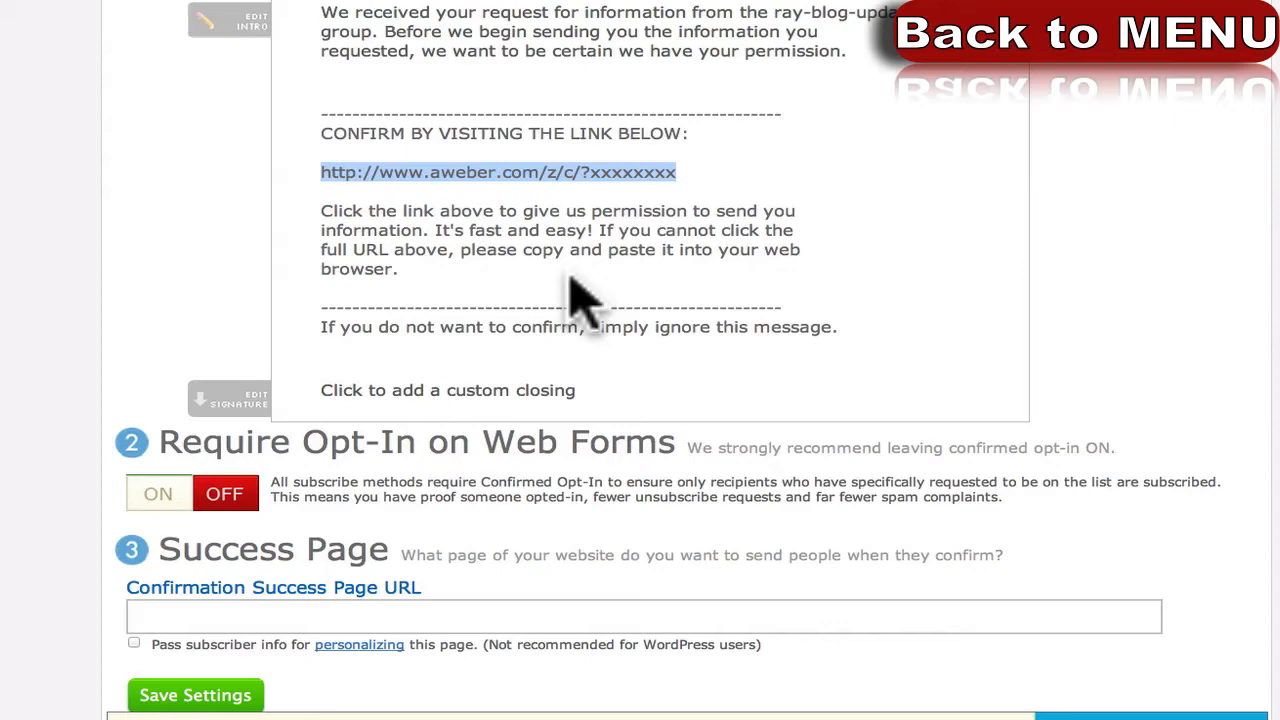
scroll(149, 663, "down", 2)
Enter the website's /pdf-download page address in the Confirmation Success Page URL field.
left_click(246, 512)
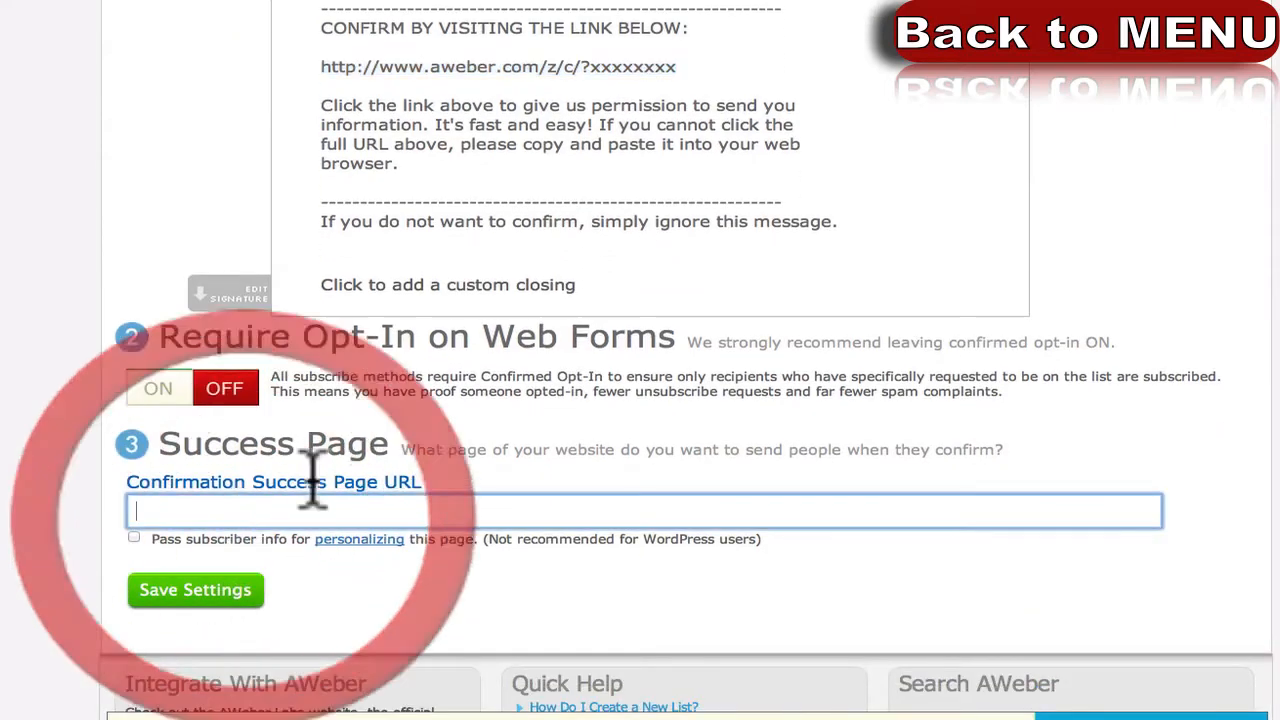
left_click_drag(396, 442, 177, 443)
left_click(177, 443)
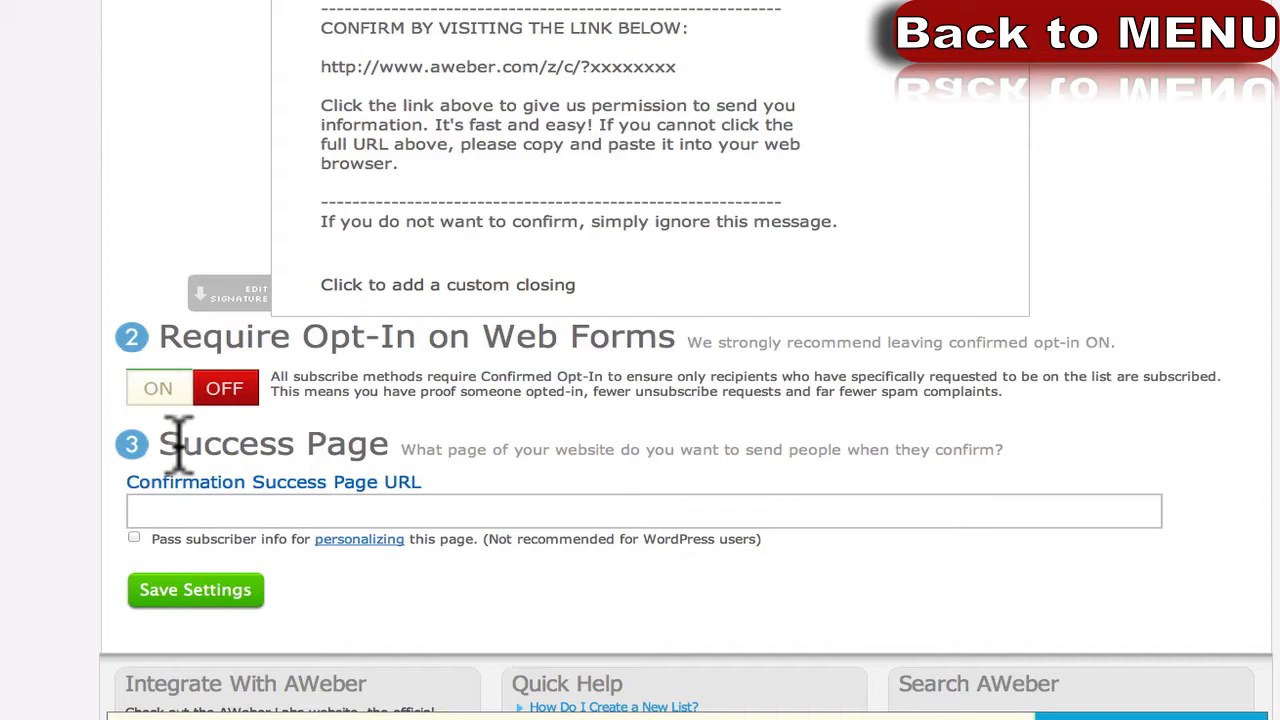
left_click(286, 506)
type("ht")
key("BackSpace")
key("BackSpace")
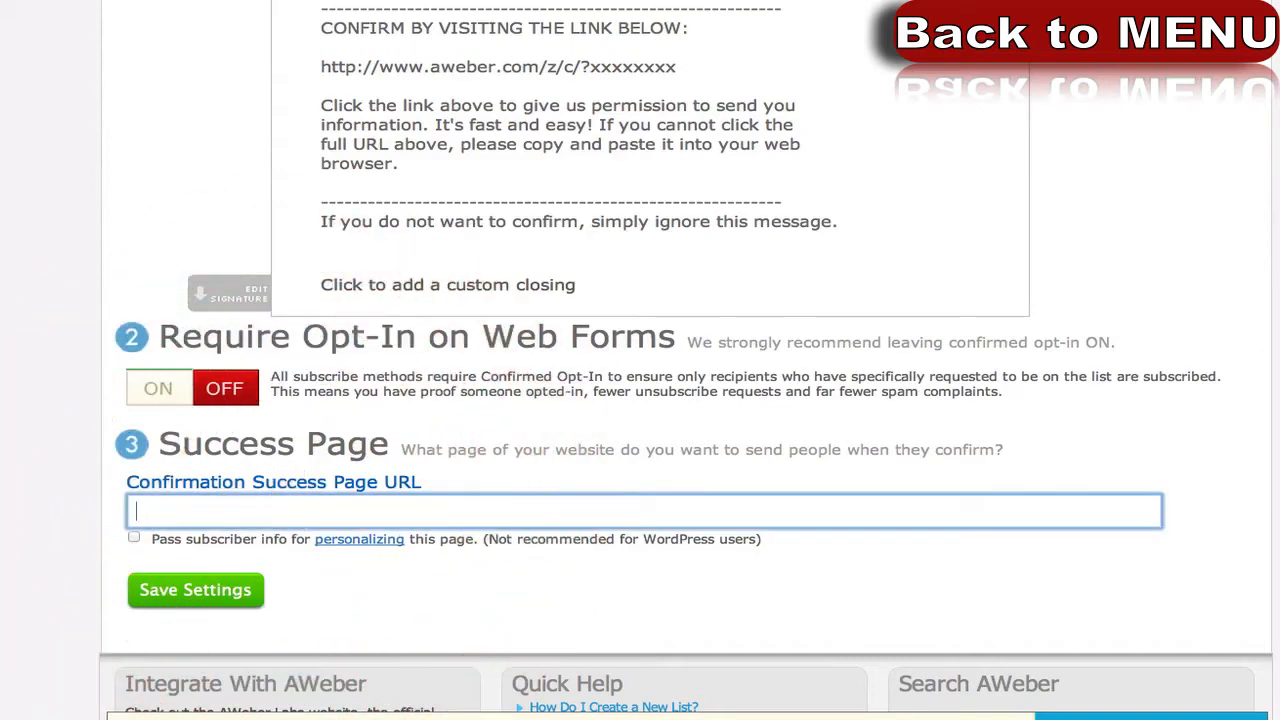
type("ray")
key("ctrl+a")
type("http://www.")
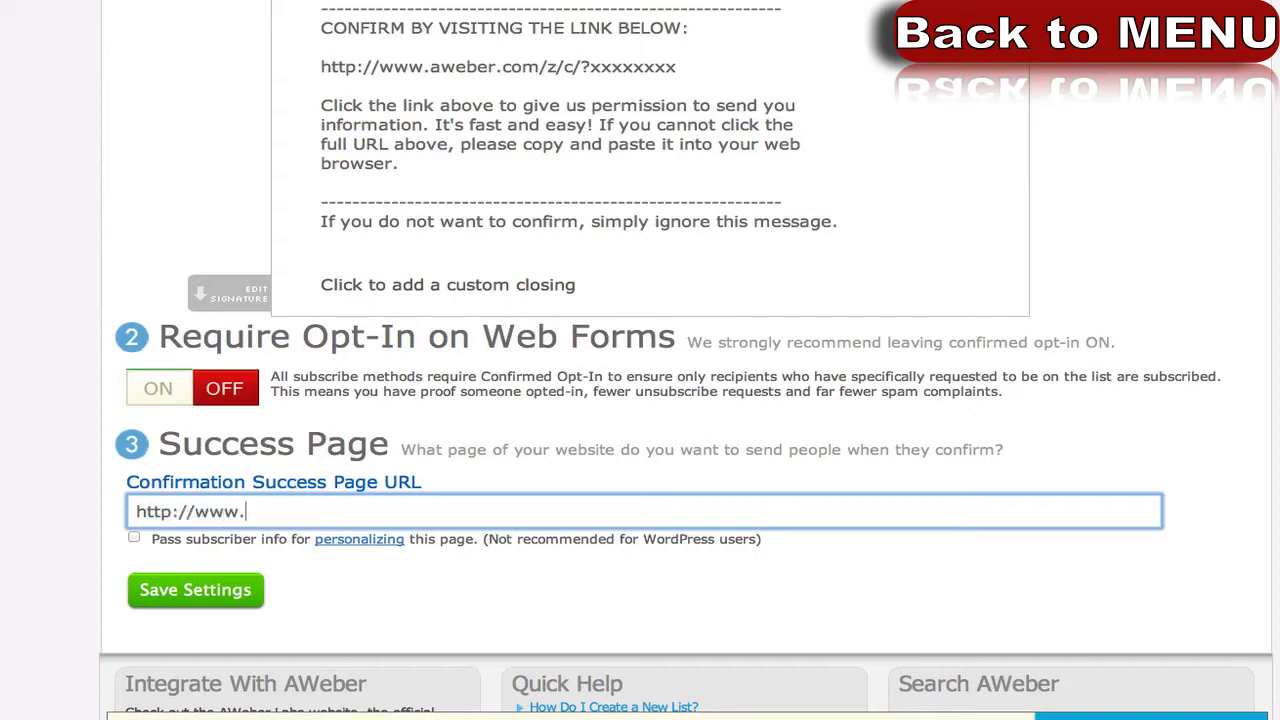
type("raykarpuska.com/")
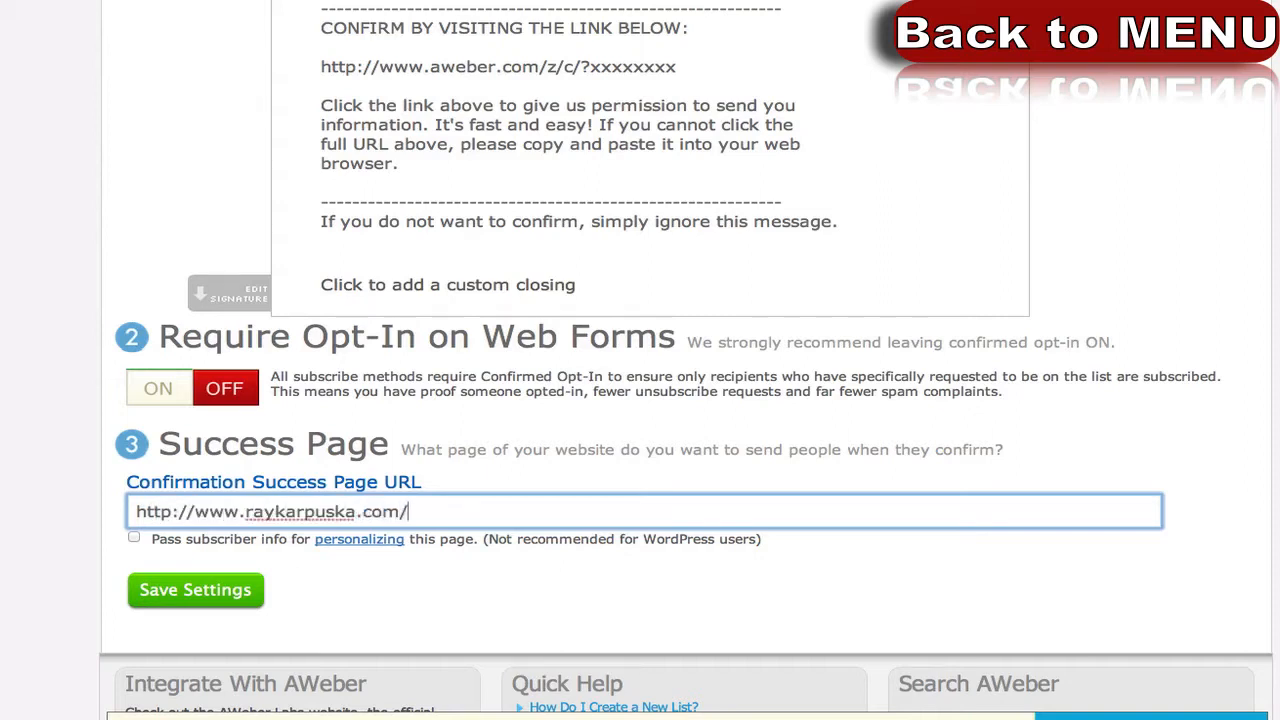
type("pdf-dow")
key("BackSpace")
key("BackSpace")
key("BackSpace")
key("BackSpace")
key("BackSpace")
type("-")
key("BackSpace")
type("d-")
key("BackSpace")
key("BackSpace")
type("f-download")
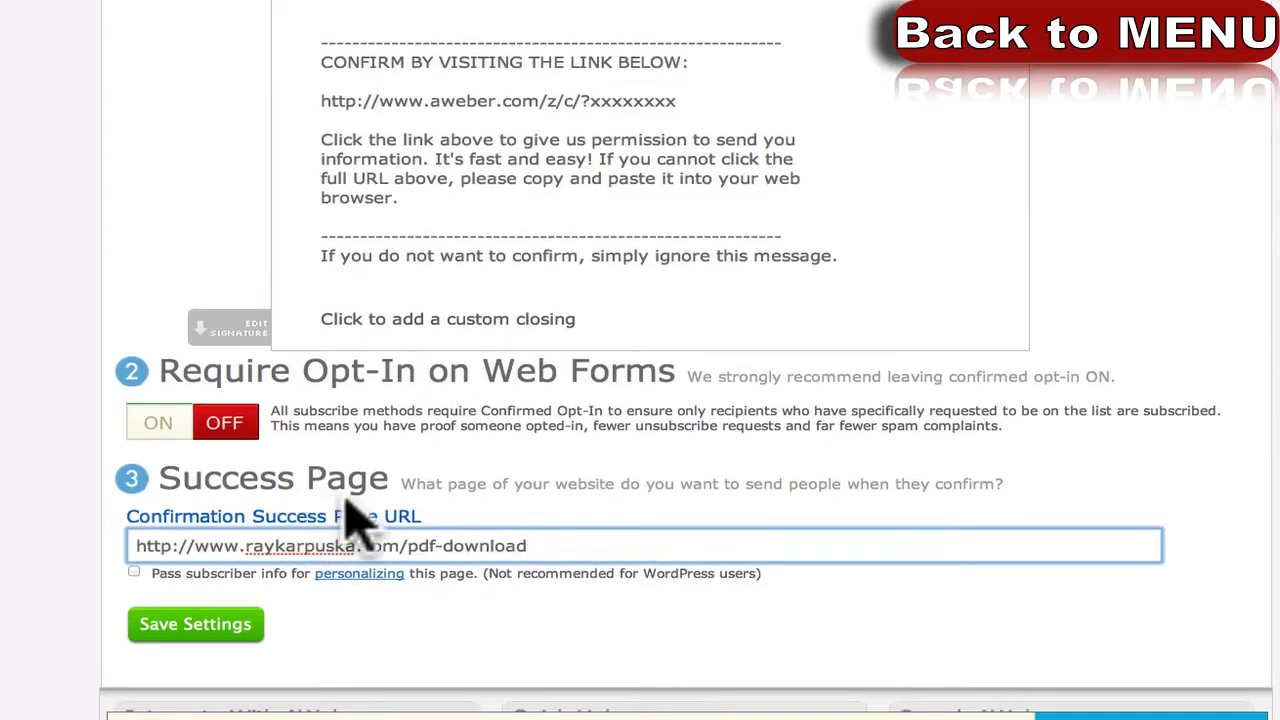
Replace the URL's pdf-download ending with thank-you.
left_click_drag(530, 545, 413, 545)
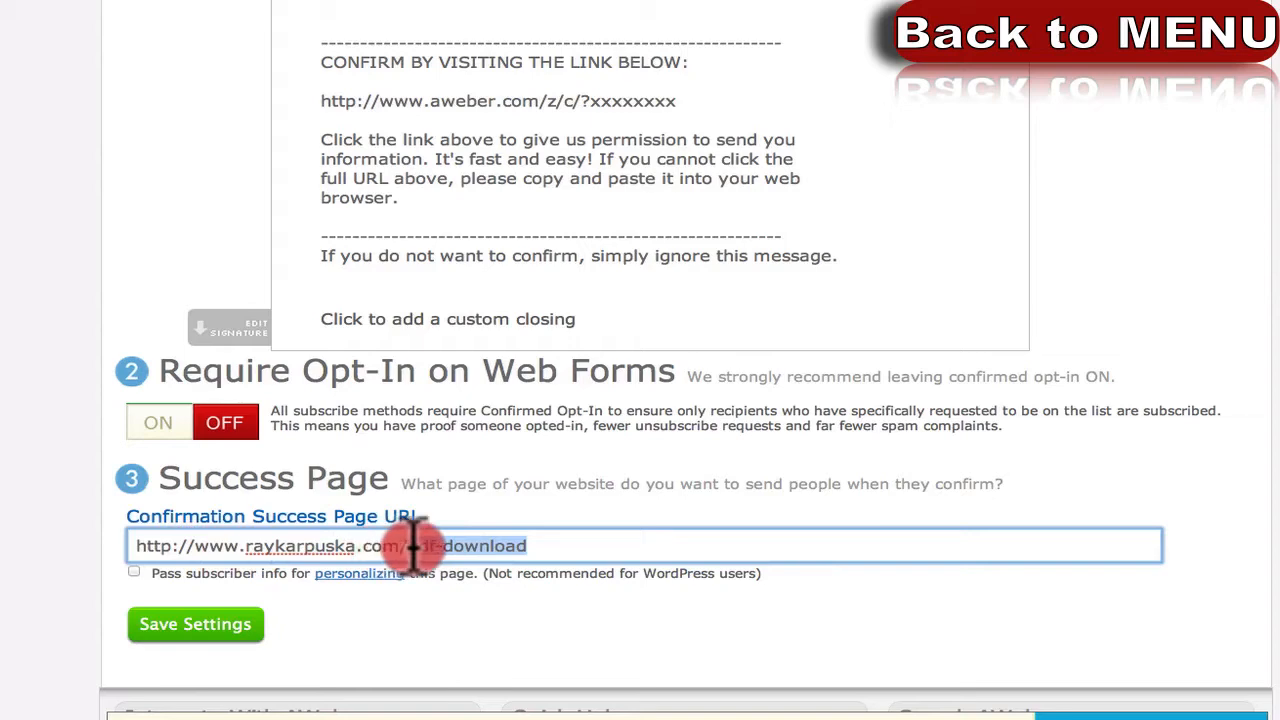
triple_click(450, 545)
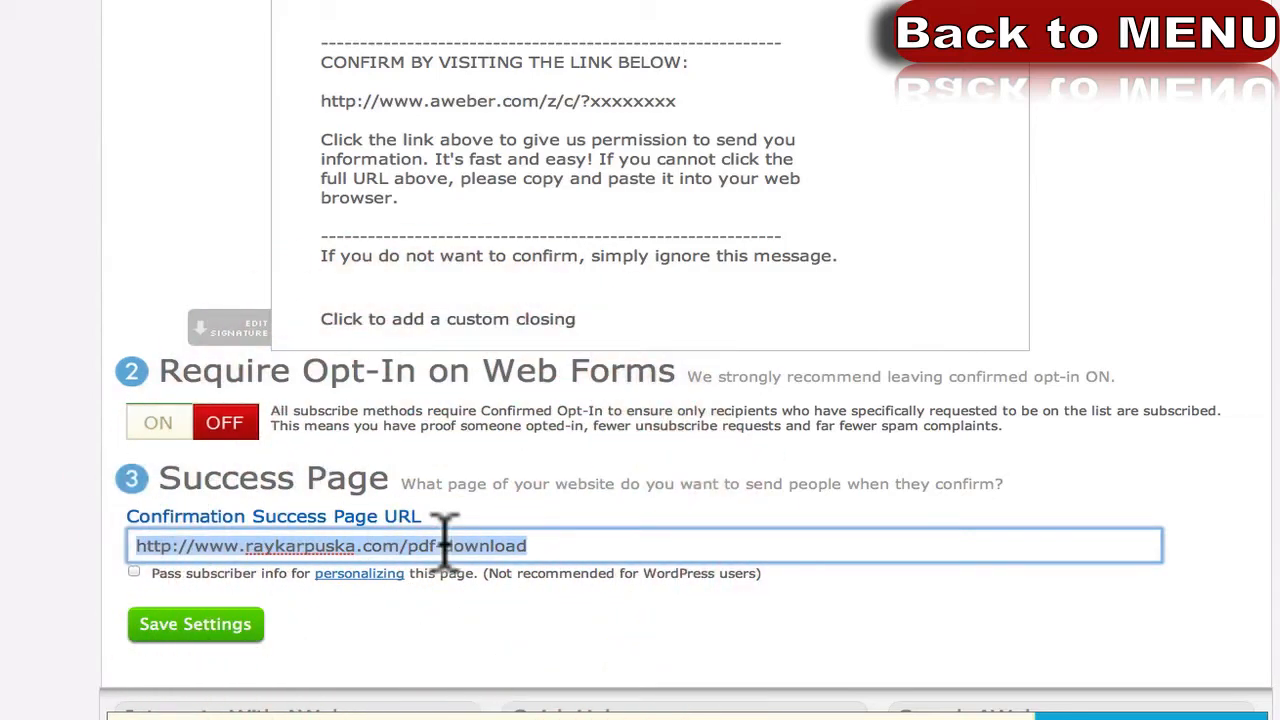
left_click(538, 545)
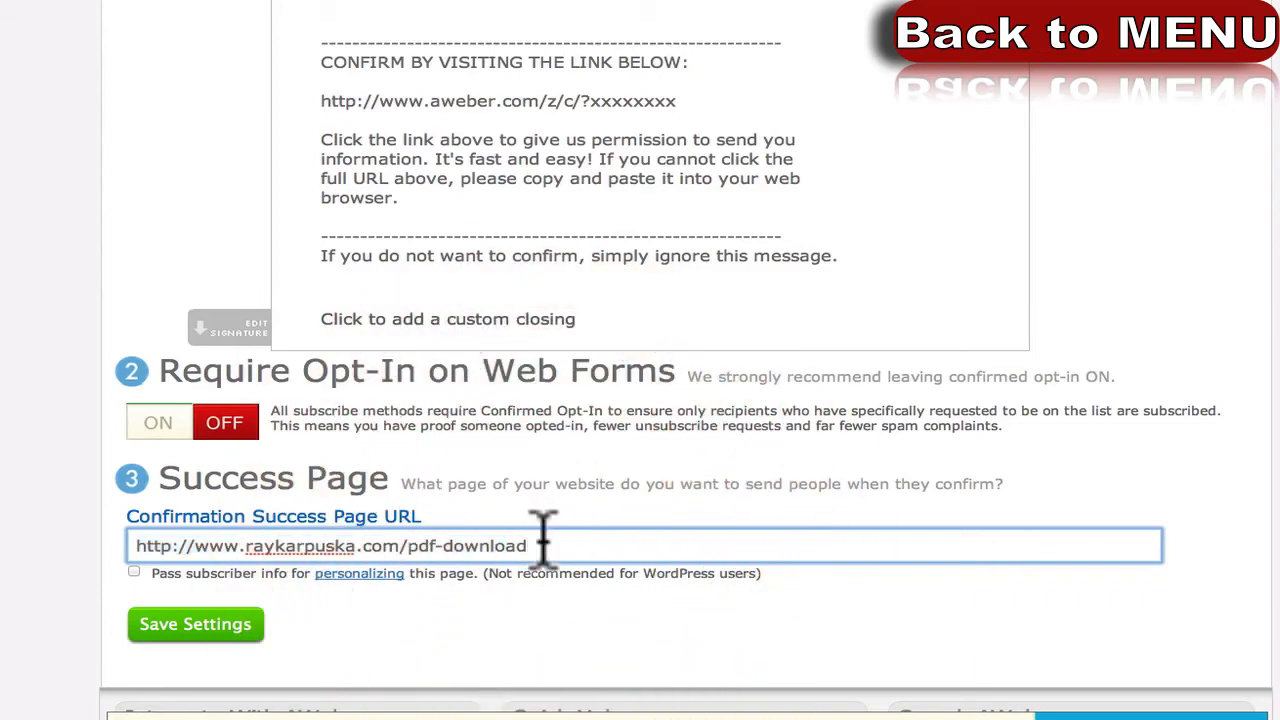
left_click_drag(538, 545, 735, 545)
left_click(409, 546)
type("thank")
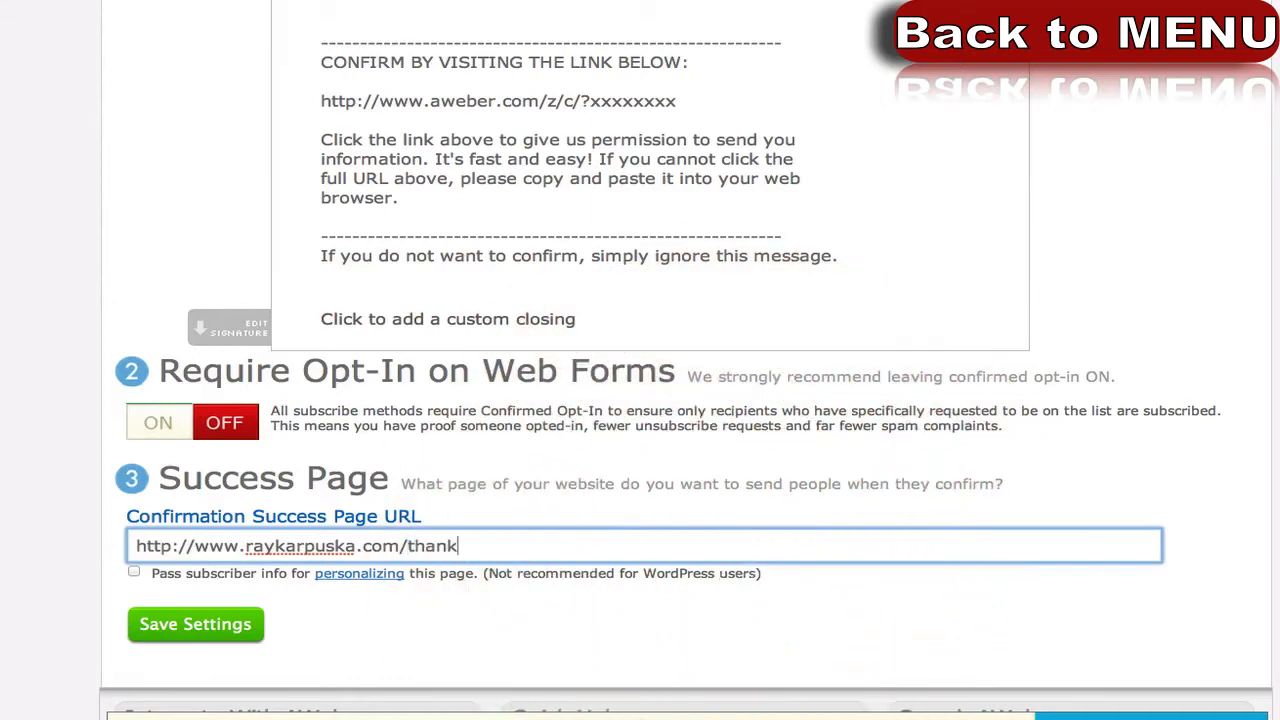
type("-you")
scroll(526, 546, "up", 4)
scroll(609, 420, "down", 4)
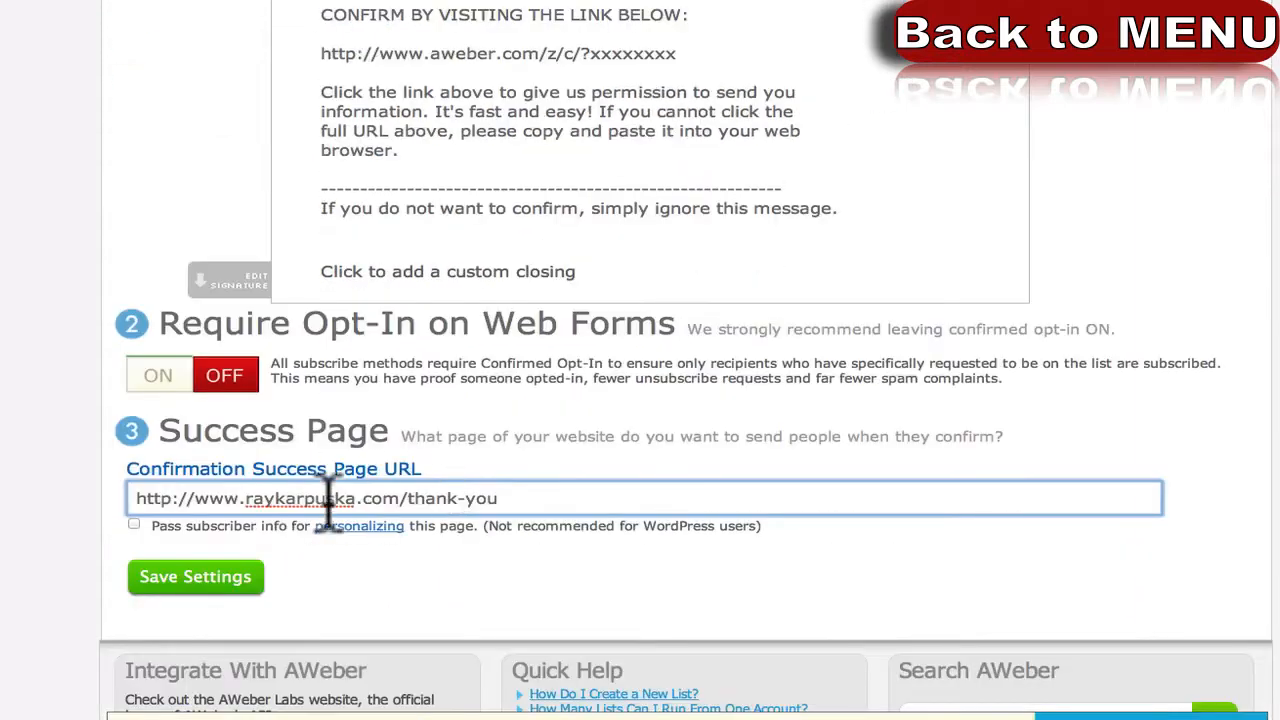
triple_click(529, 495)
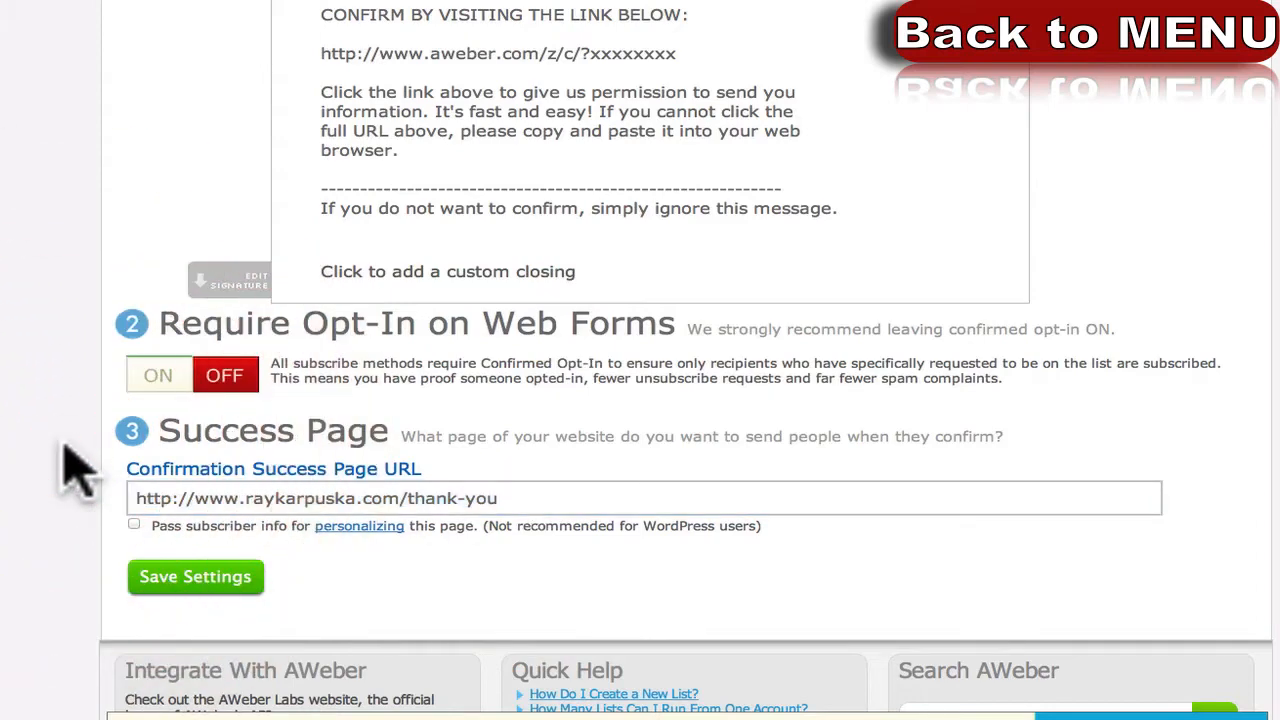
scroll(75, 470, "up", 2)
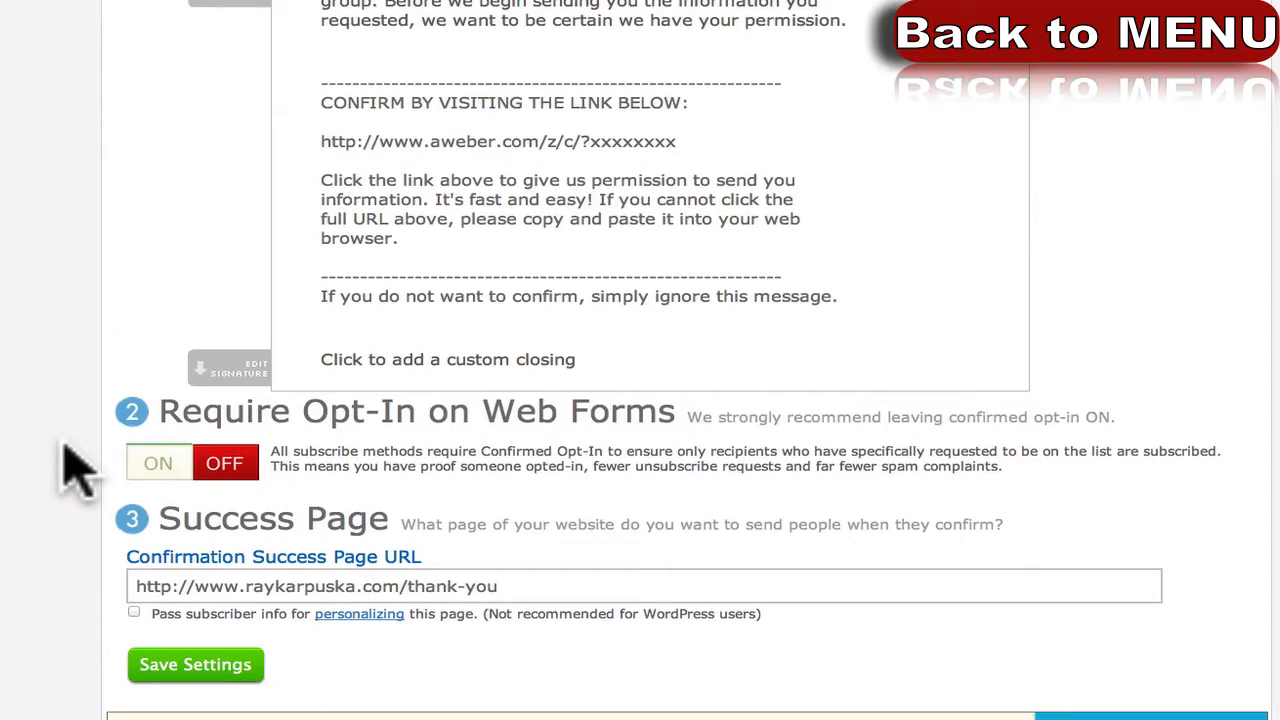
left_click(63, 450)
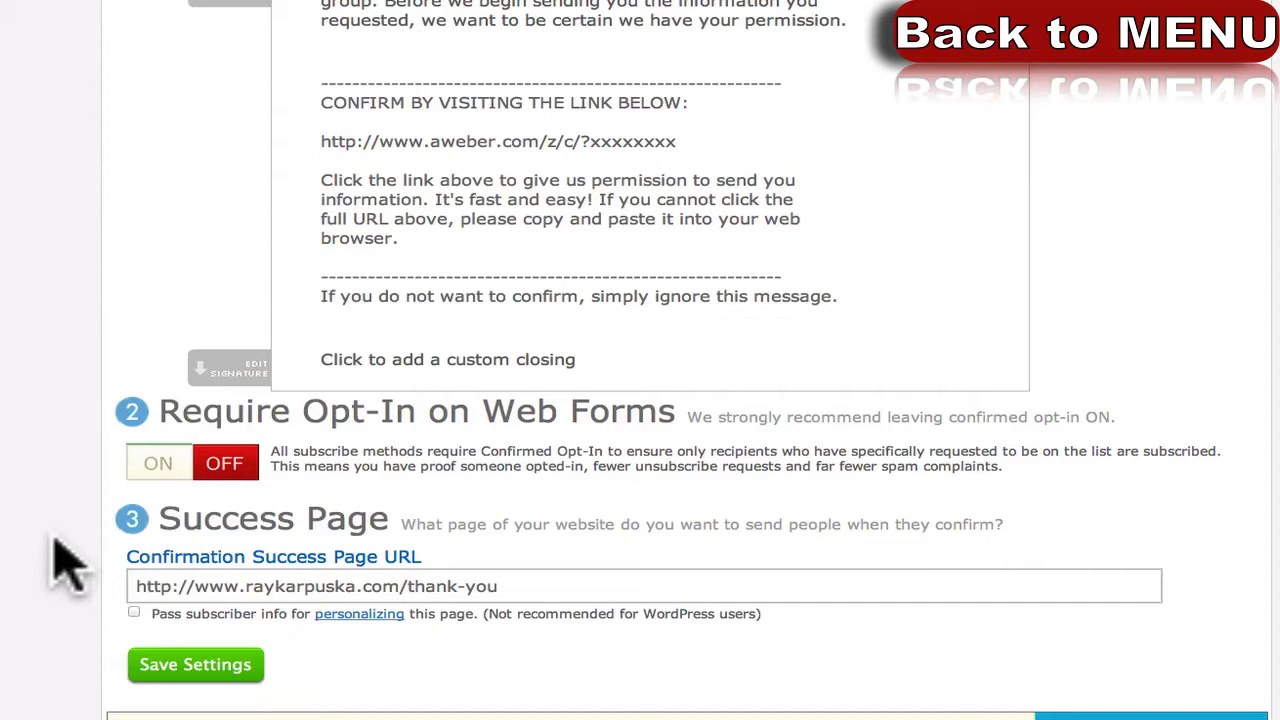
scroll(65, 565, "down", 3)
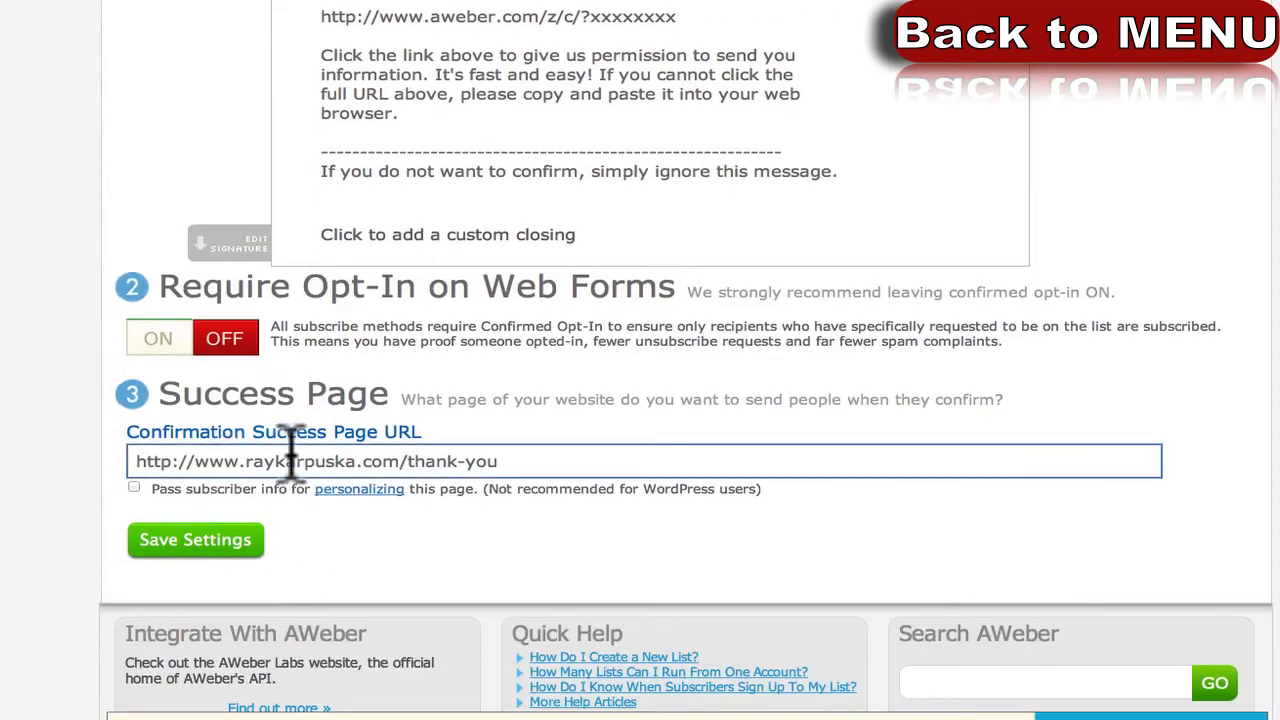
scroll(290, 455, "up", 8)
scroll(320, 380, "down", 4)
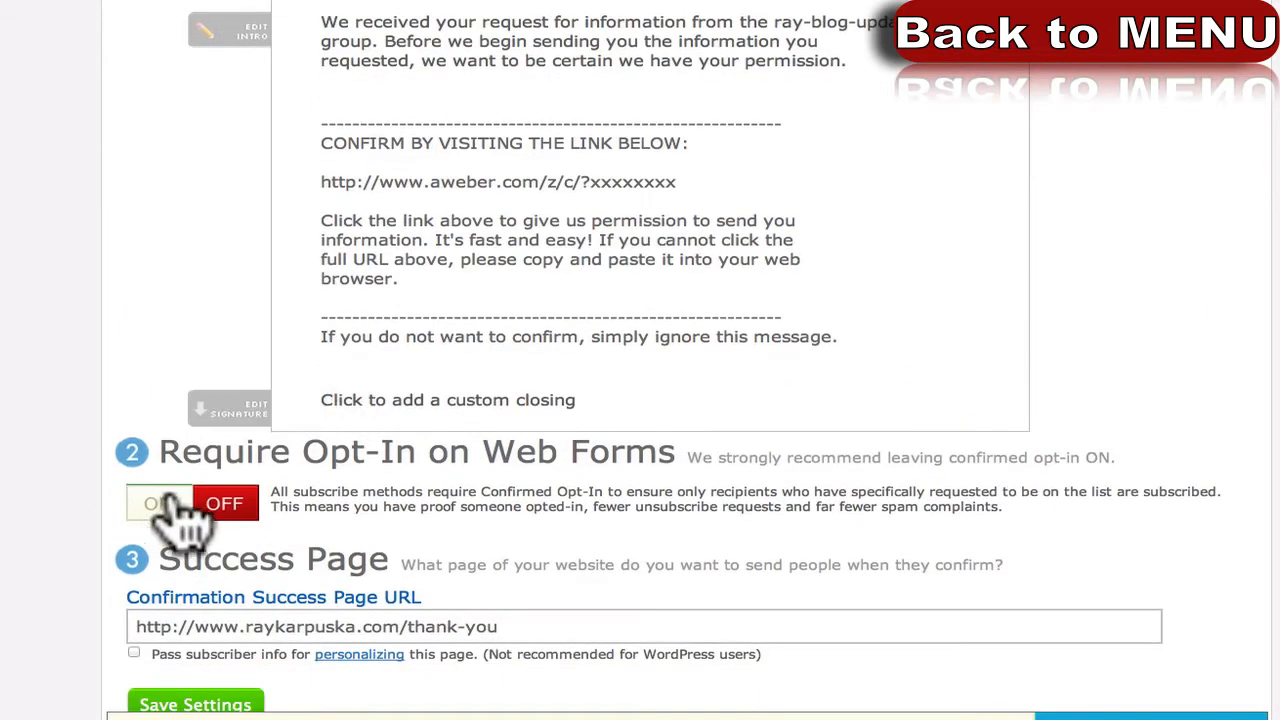
scroll(208, 600, "down", 1)
left_click(277, 571)
double_click(280, 573)
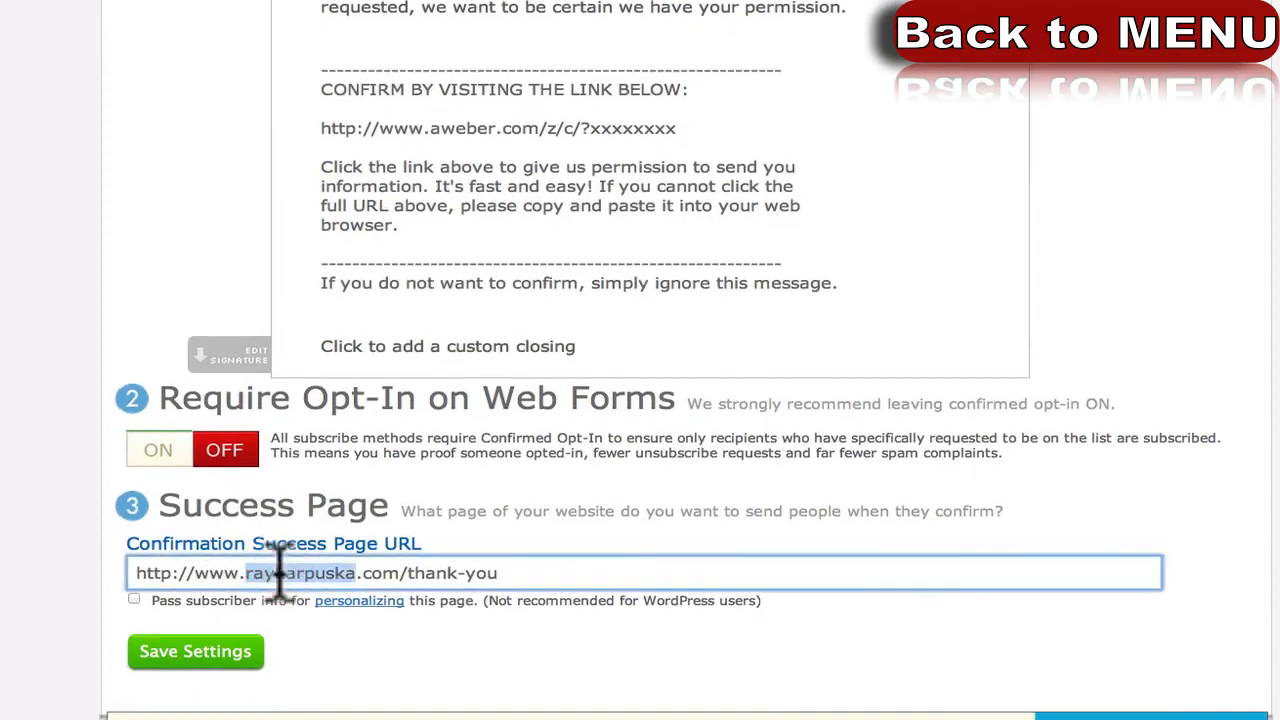
left_click(577, 571)
left_click_drag(569, 569, 70, 573)
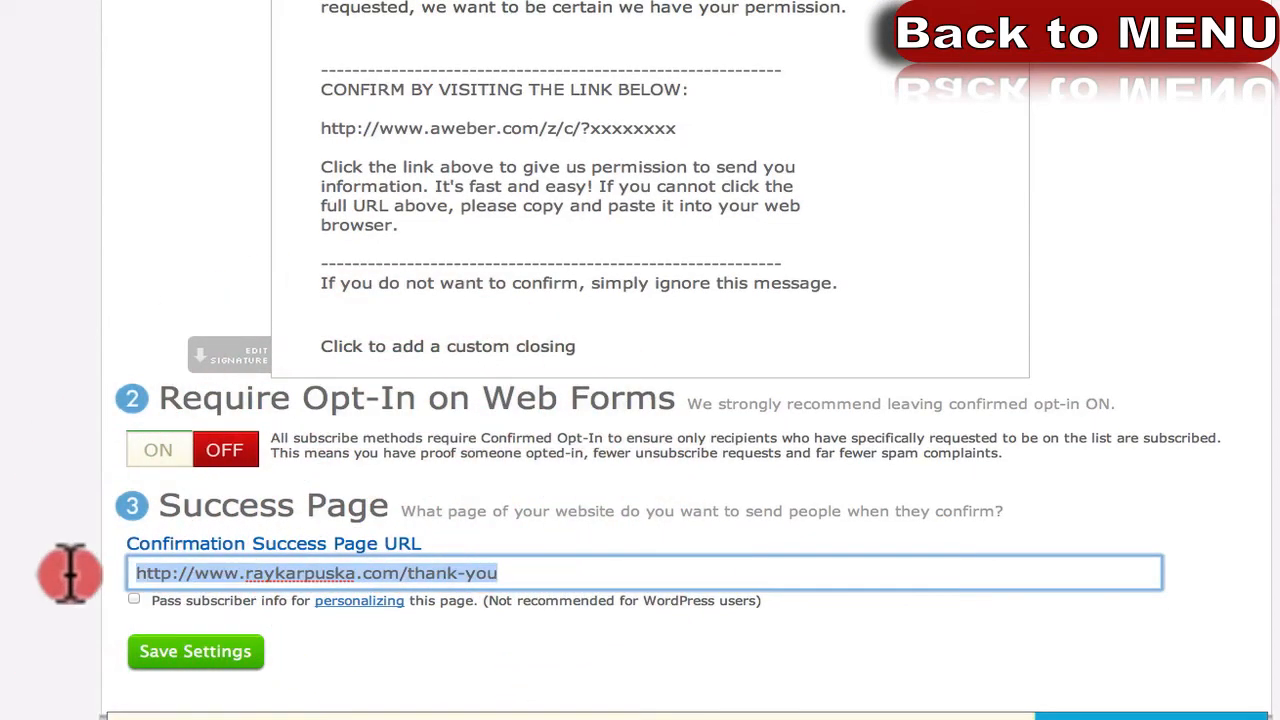
left_click(509, 566)
left_click_drag(509, 566, 70, 570)
scroll(446, 190, "up", 1)
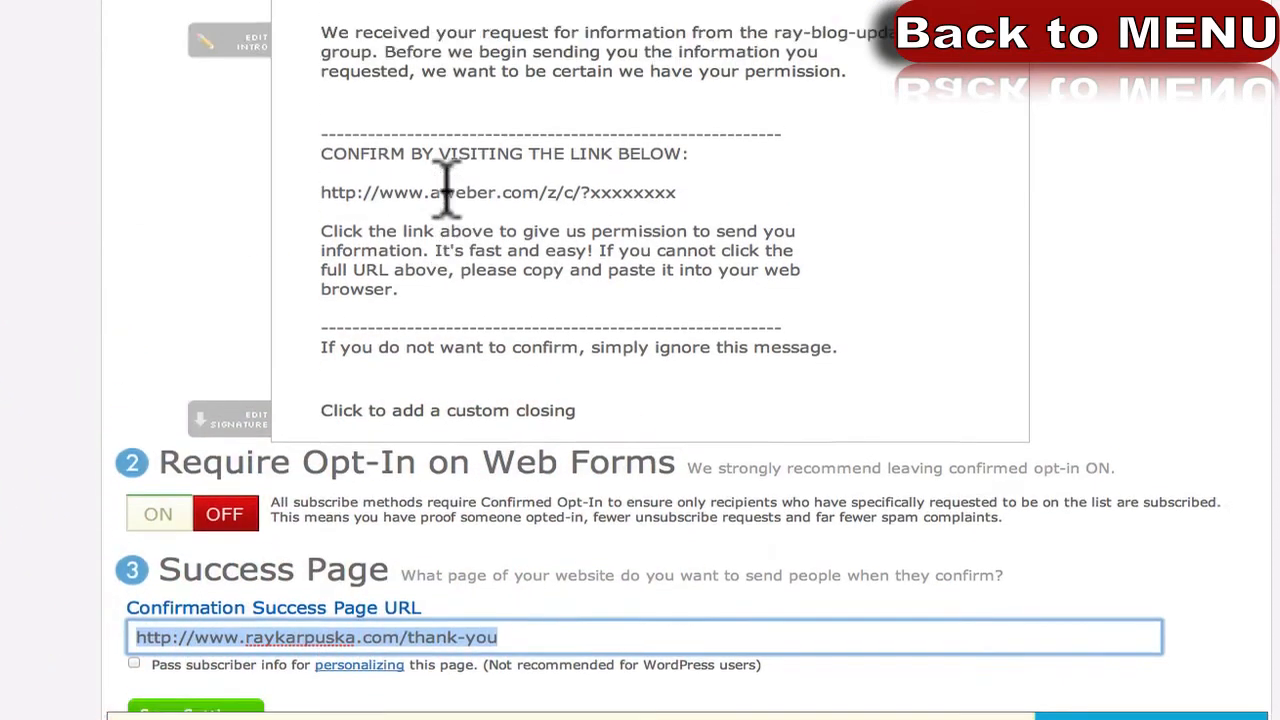
scroll(430, 140, "up", 3)
scroll(294, 271, "down", 4)
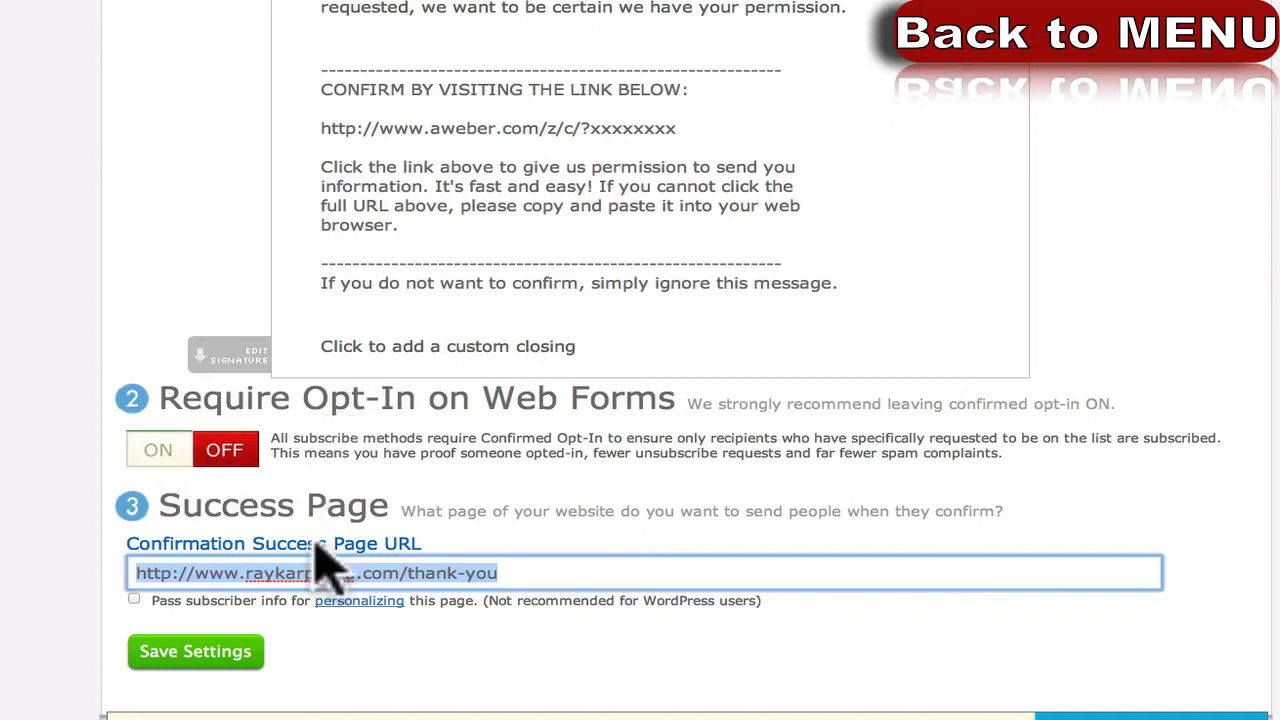
Save the ray-blog-update list settings and go to its Web Forms page.
left_click(194, 651)
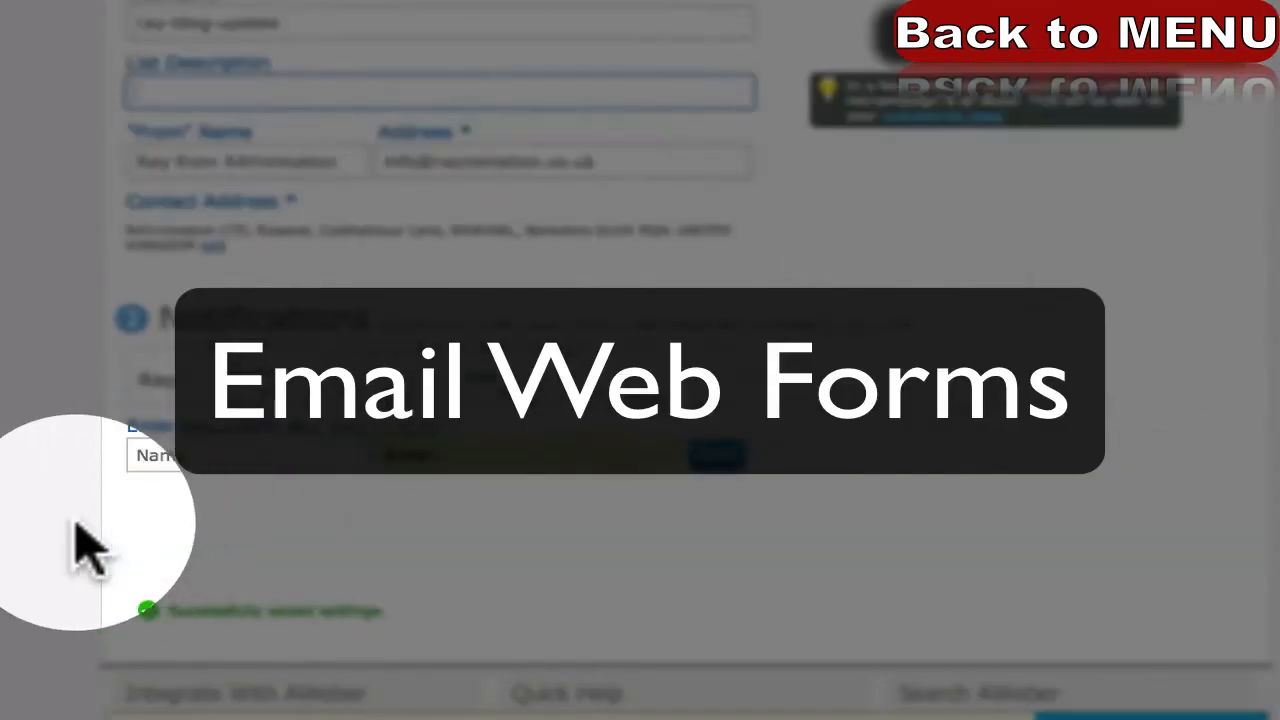
scroll(78, 523, "up", 1)
scroll(79, 523, "down", 2)
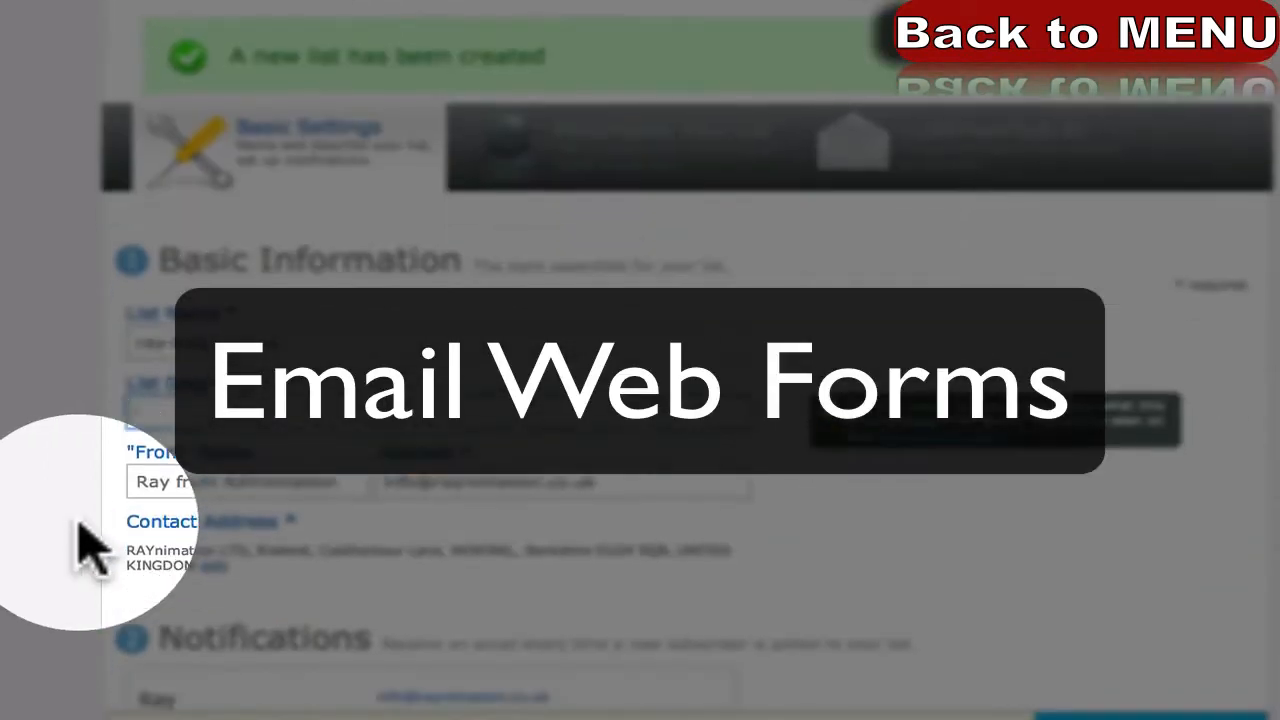
scroll(82, 545, "down", 6)
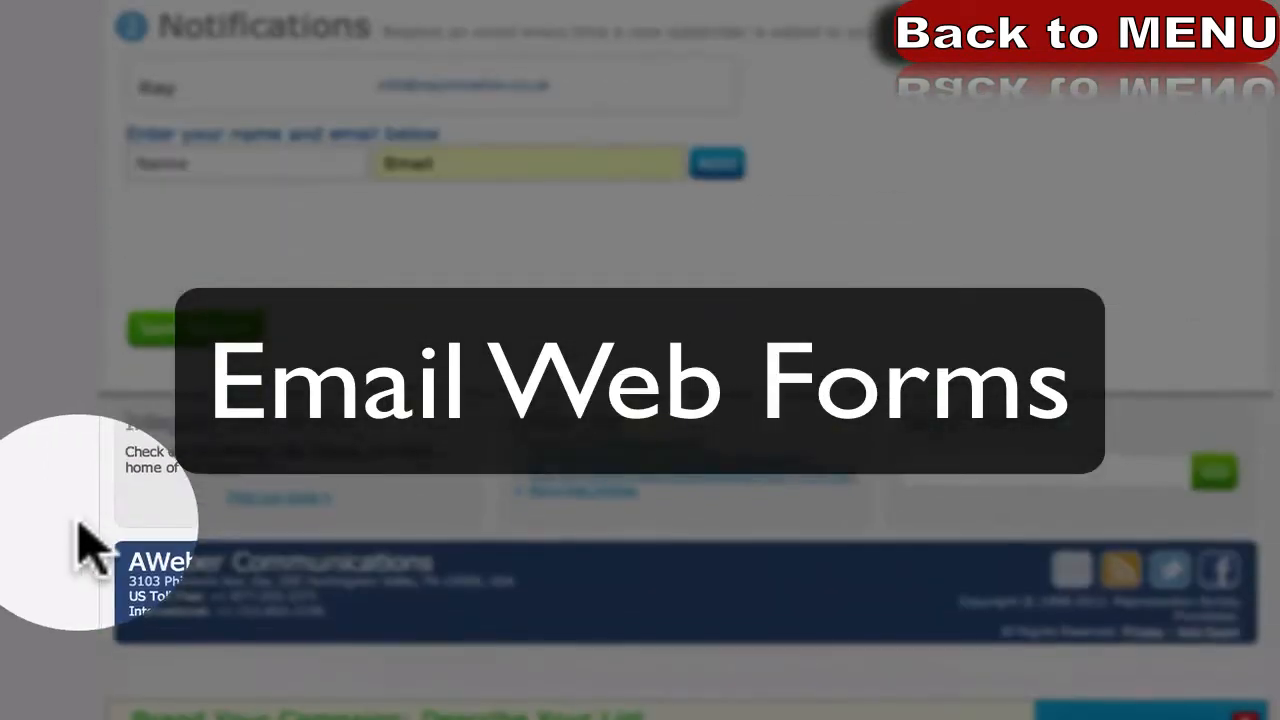
scroll(82, 545, "up", 8)
scroll(82, 545, "down", 1)
scroll(78, 523, "down", 1)
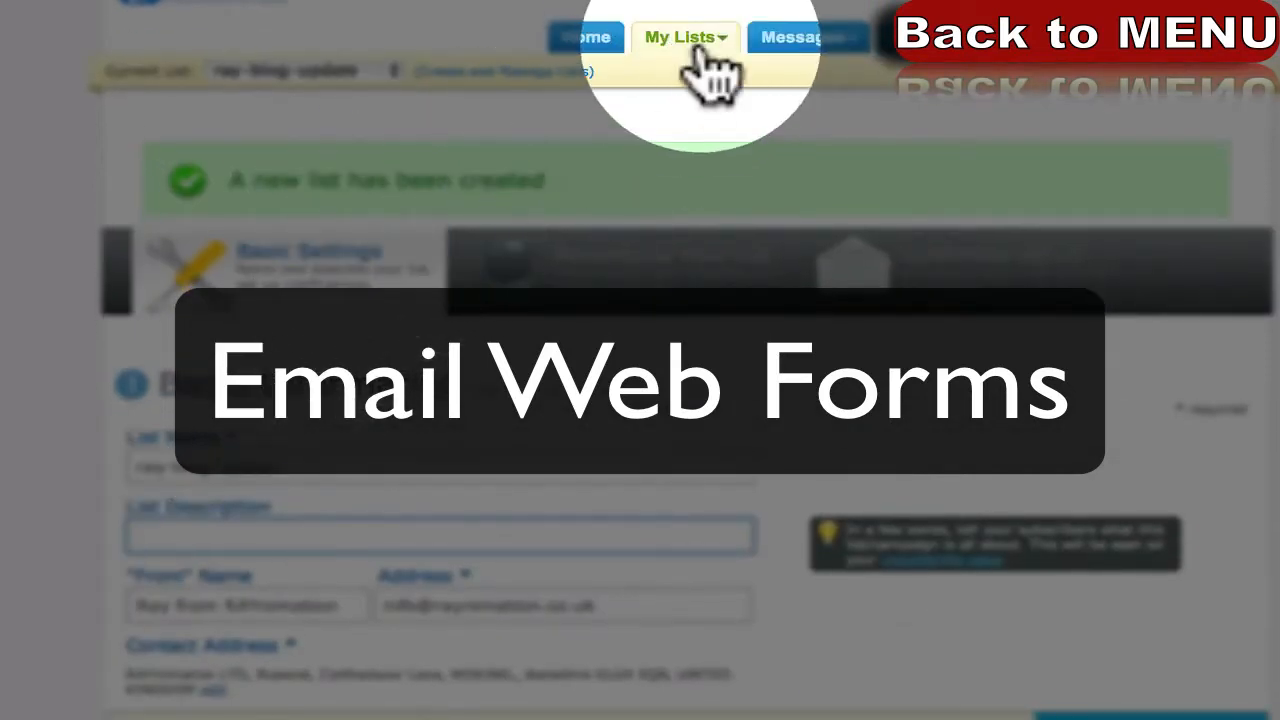
mouse_move(686, 38)
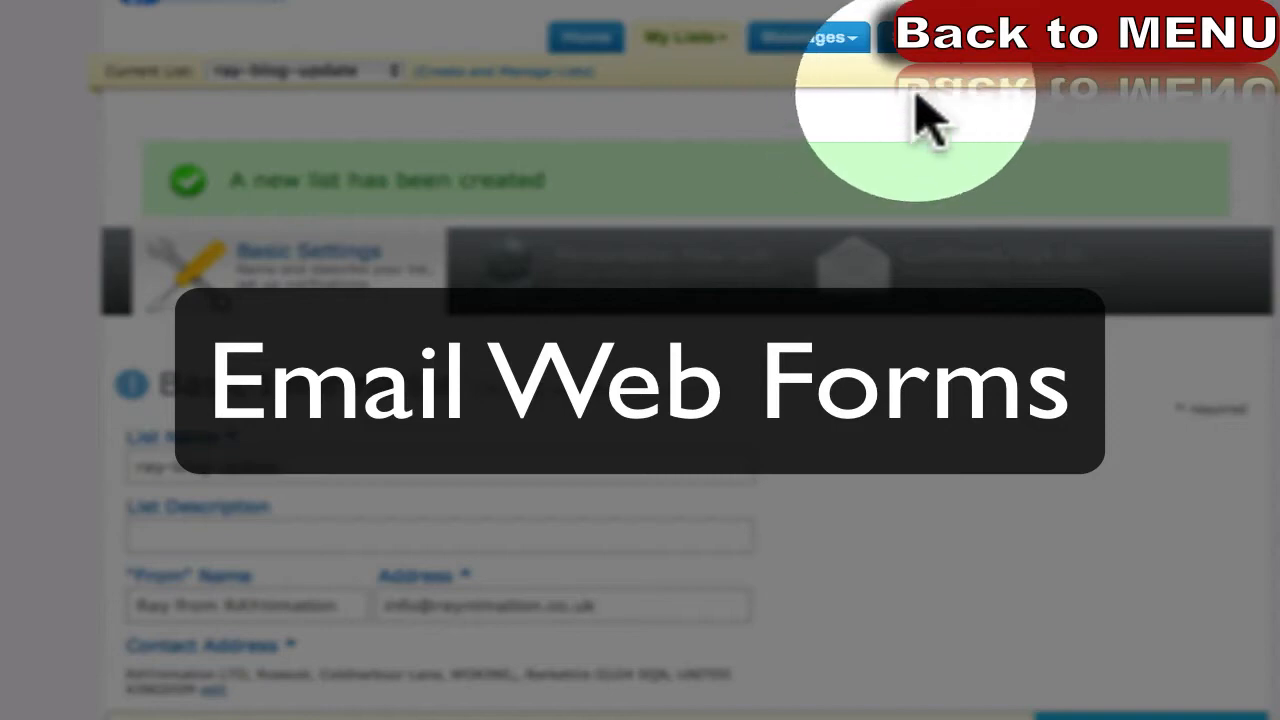
left_click(1097, 70)
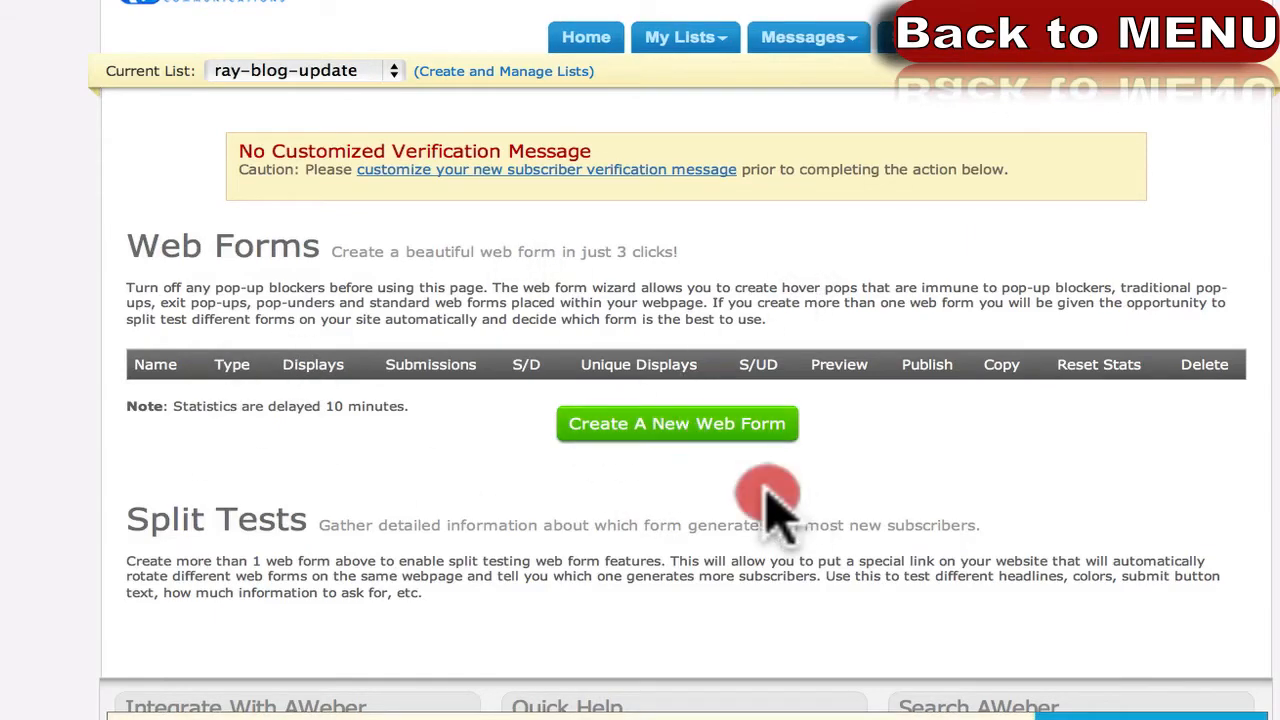
Start a new web form and delete its email privacy and footer credit lines.
left_click(705, 445)
scroll(572, 484, "down", 3)
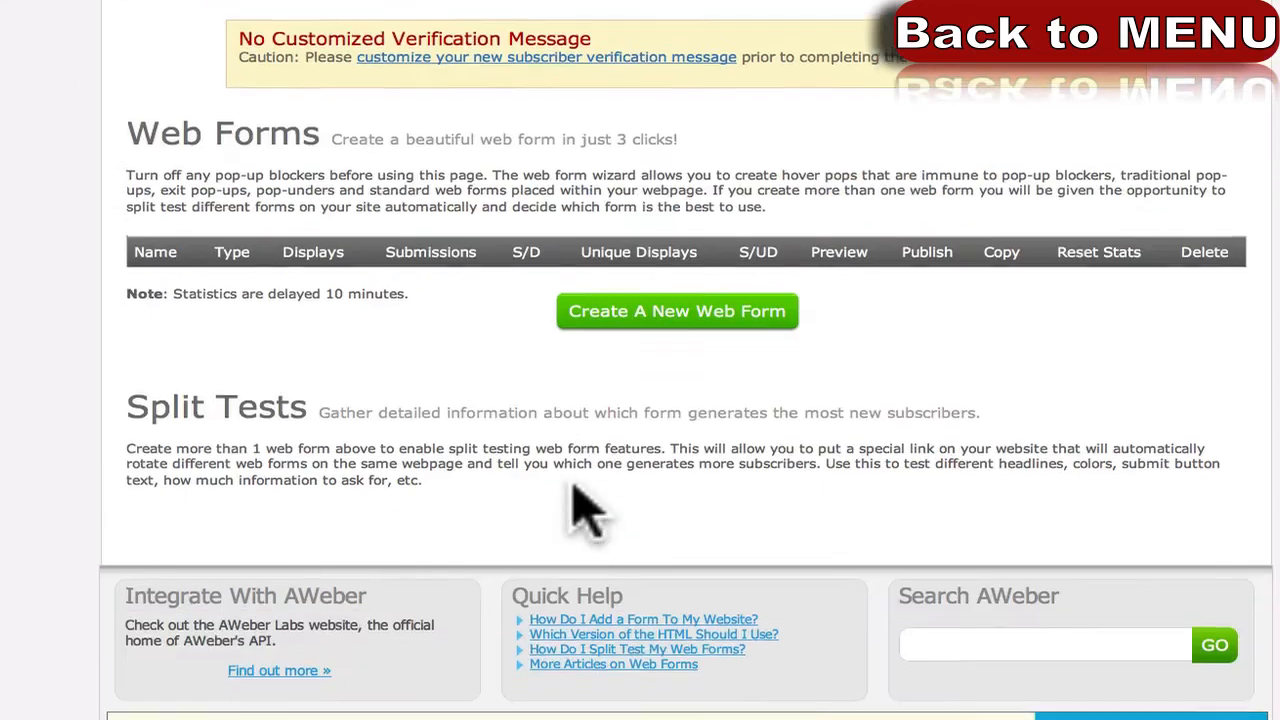
scroll(573, 485, "up", 3)
left_click(654, 431)
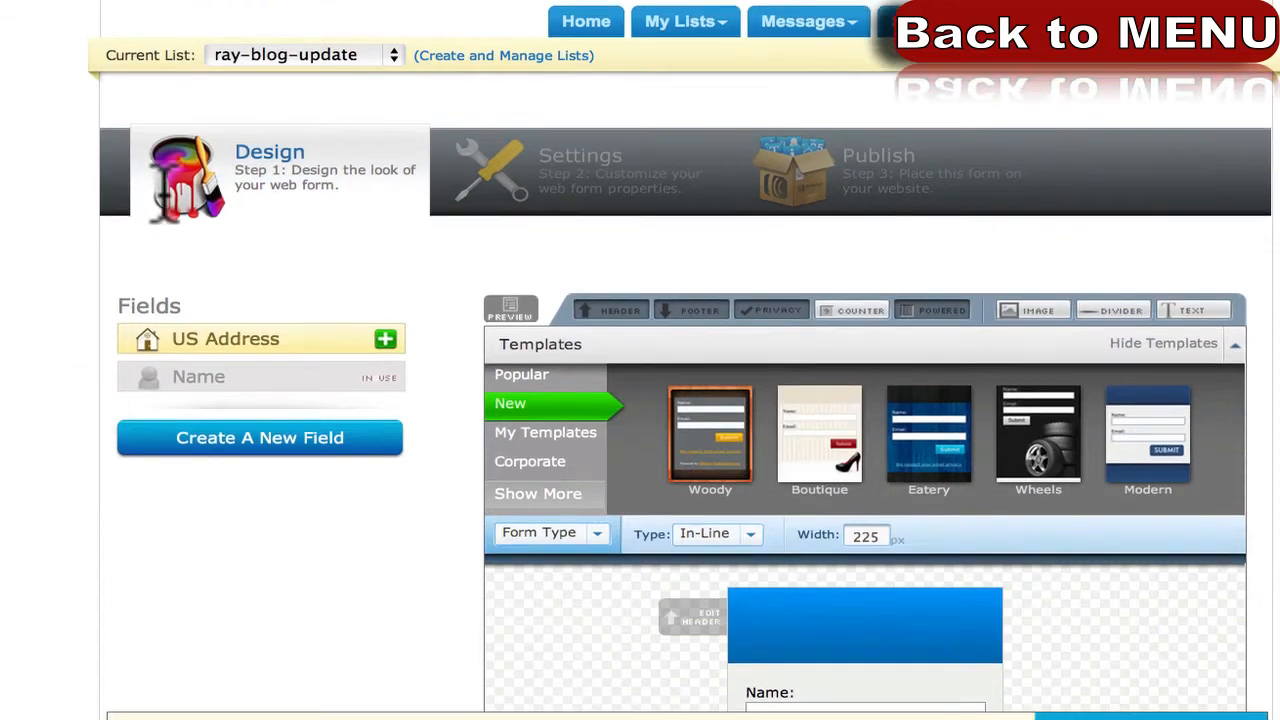
scroll(92, 345, "down", 5)
scroll(92, 345, "up", 1)
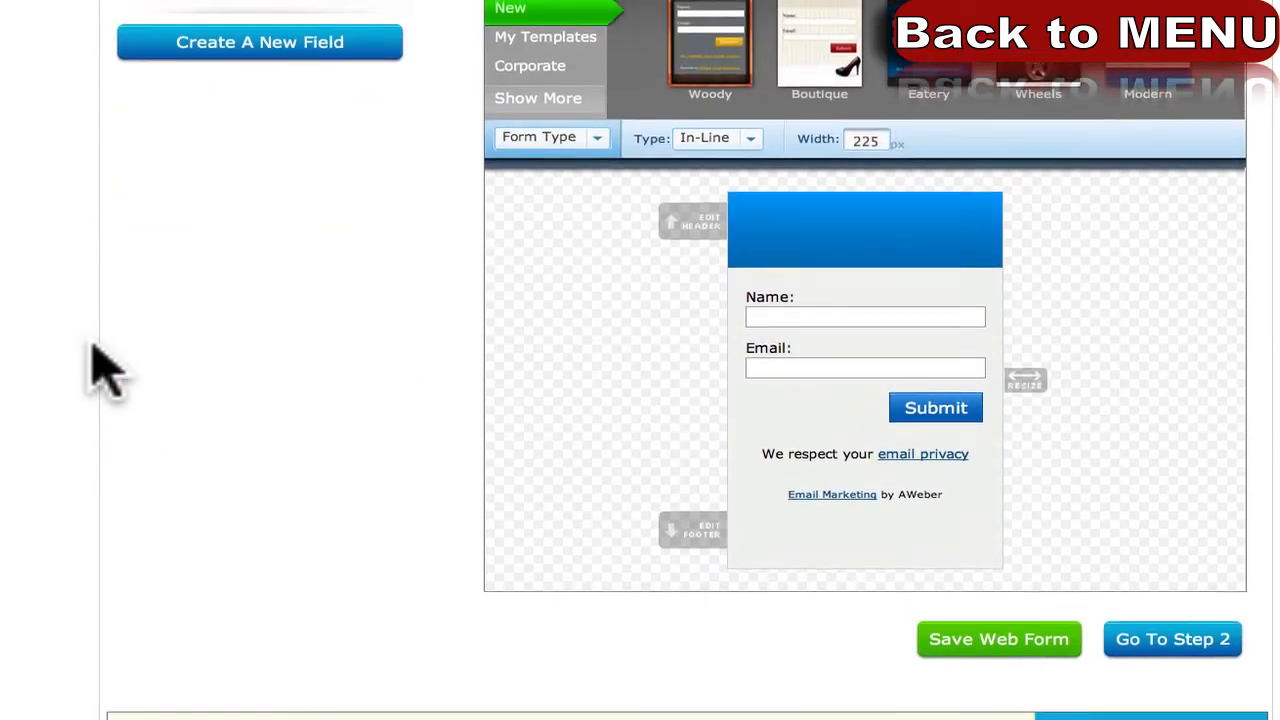
scroll(92, 345, "up", 1)
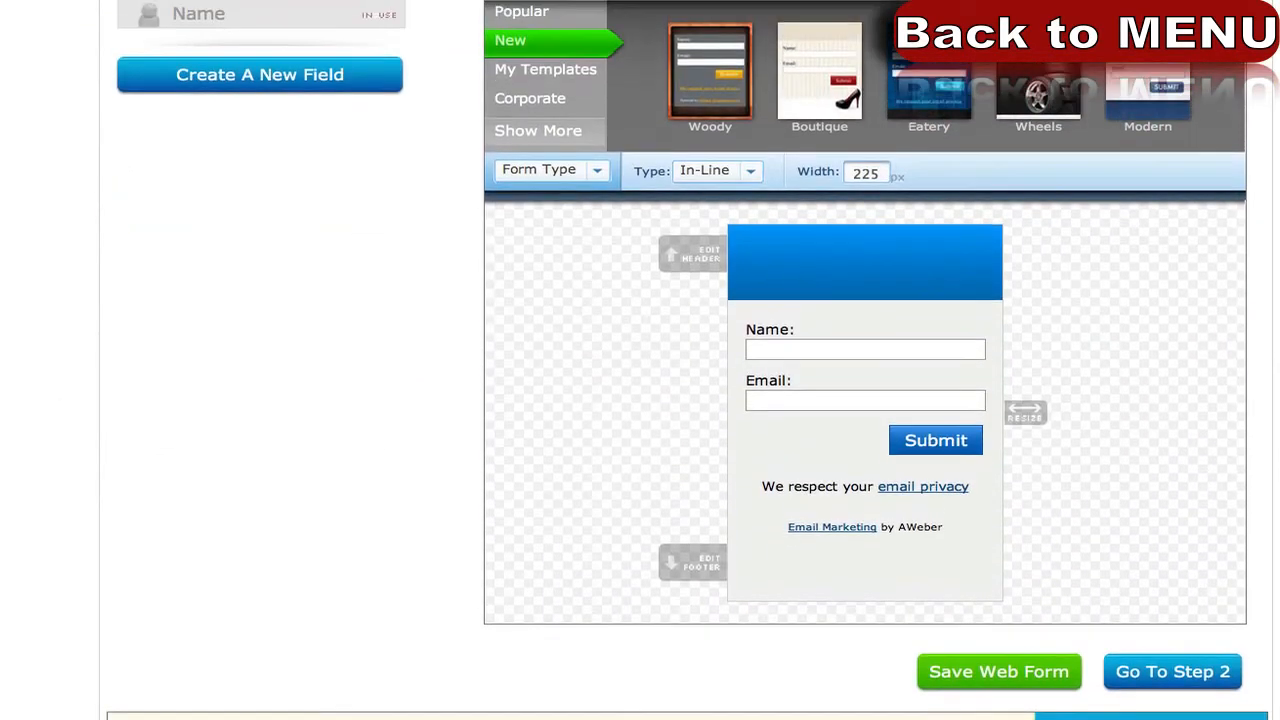
scroll(55, 410, "up", 2)
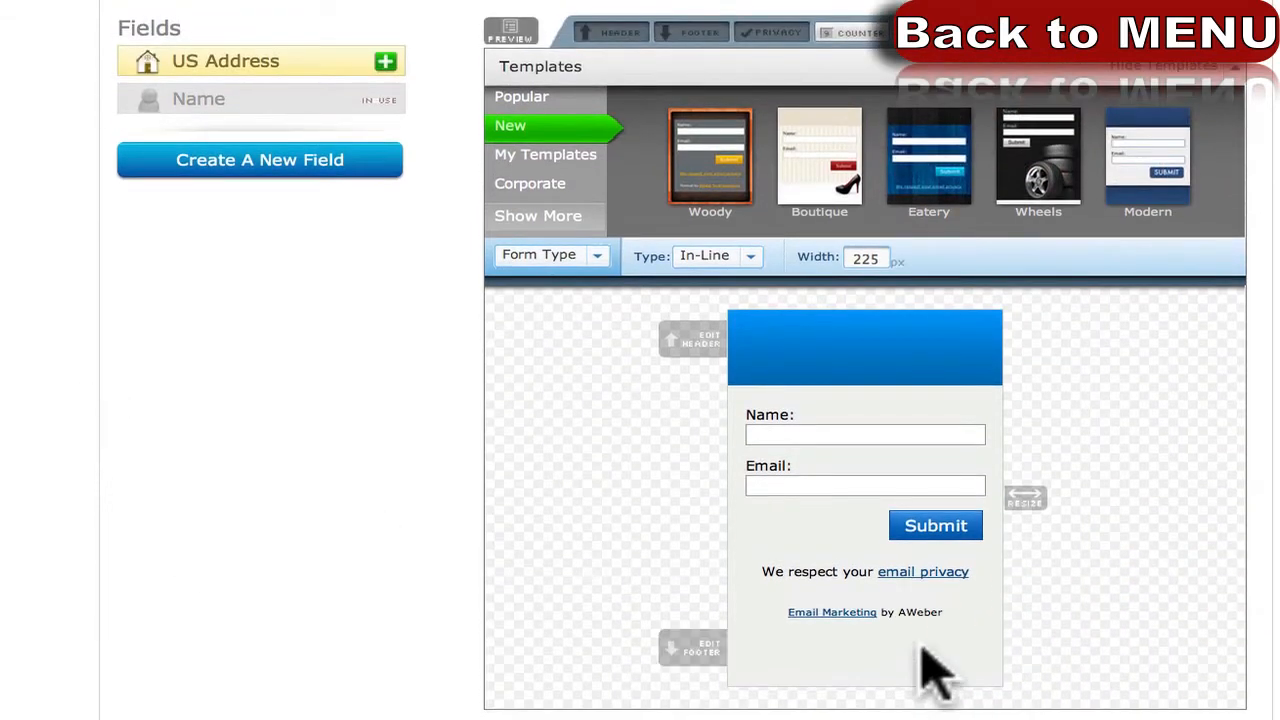
left_click(993, 666)
left_click(1003, 615)
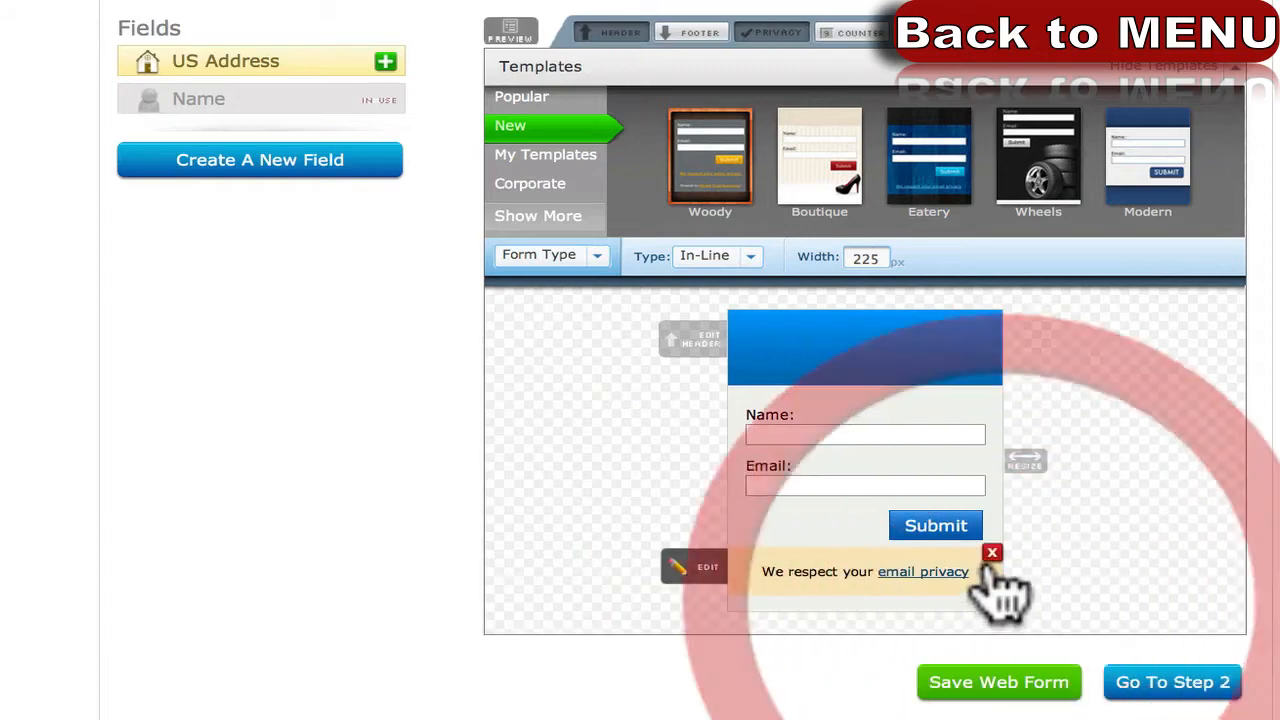
left_click(993, 553)
Change the form header to 'Here is the Header' and narrow the form's width.
left_click(816, 368)
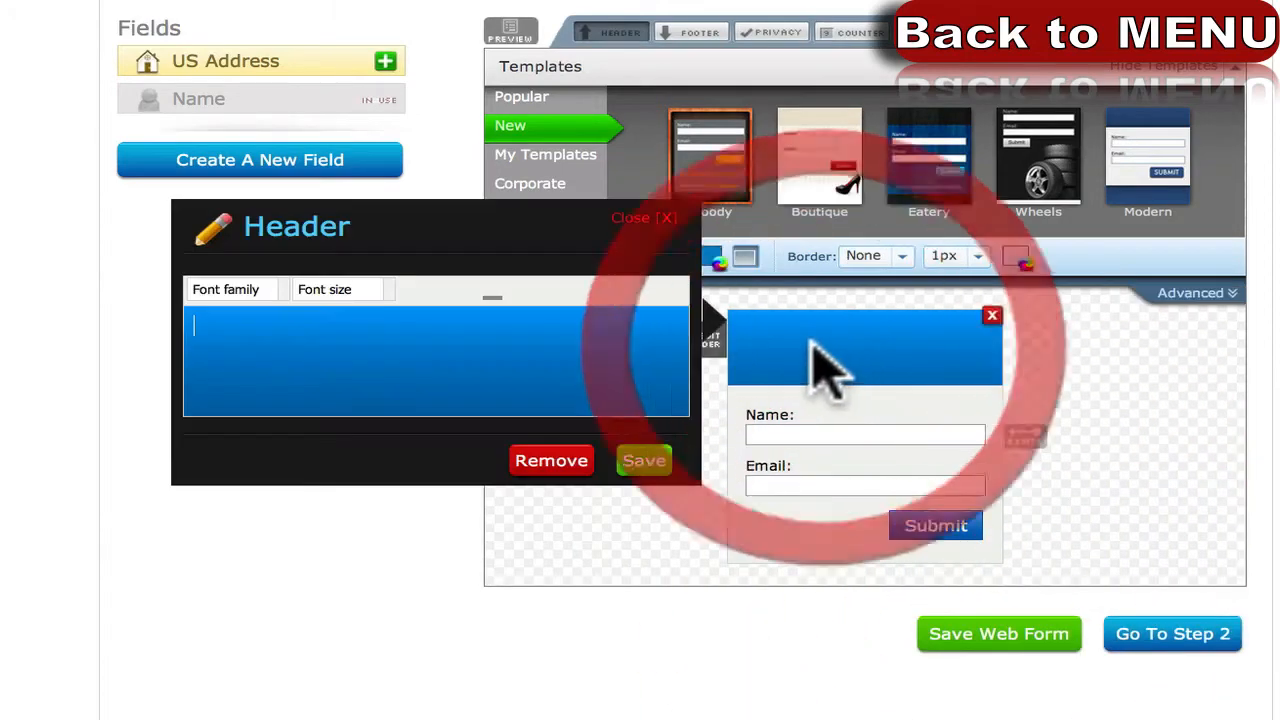
left_click(433, 365)
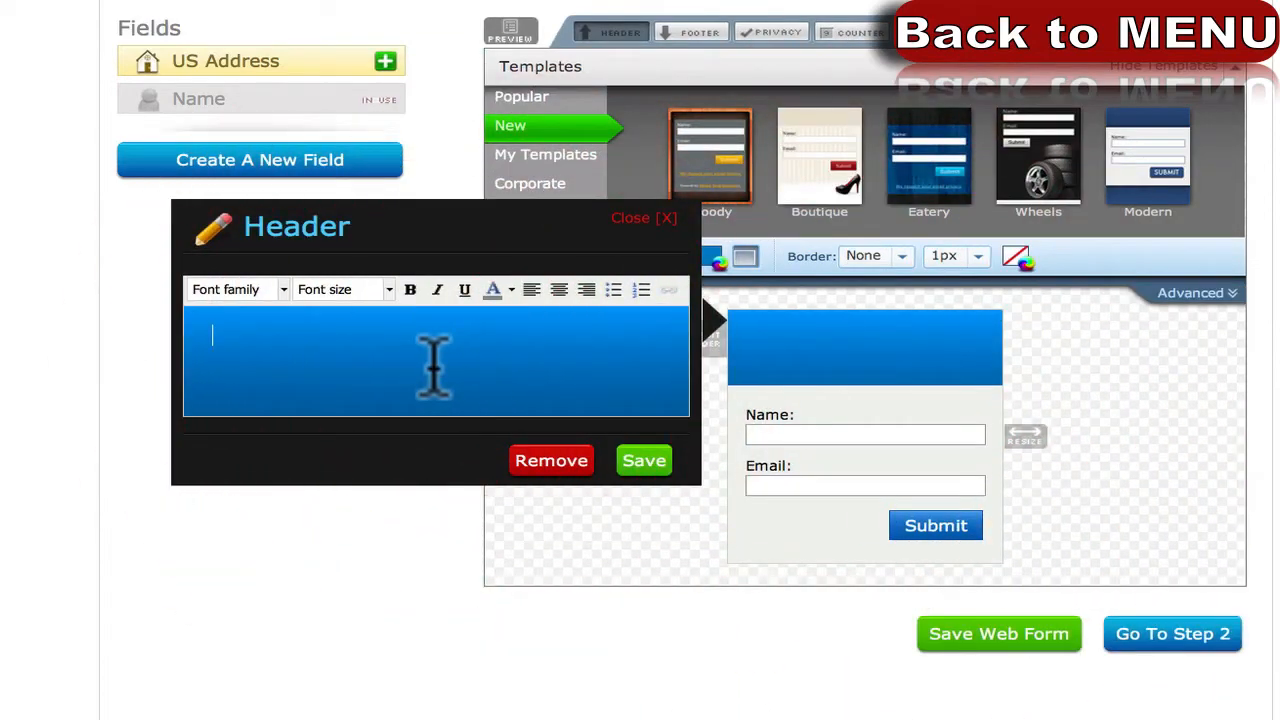
type("Here is the Header")
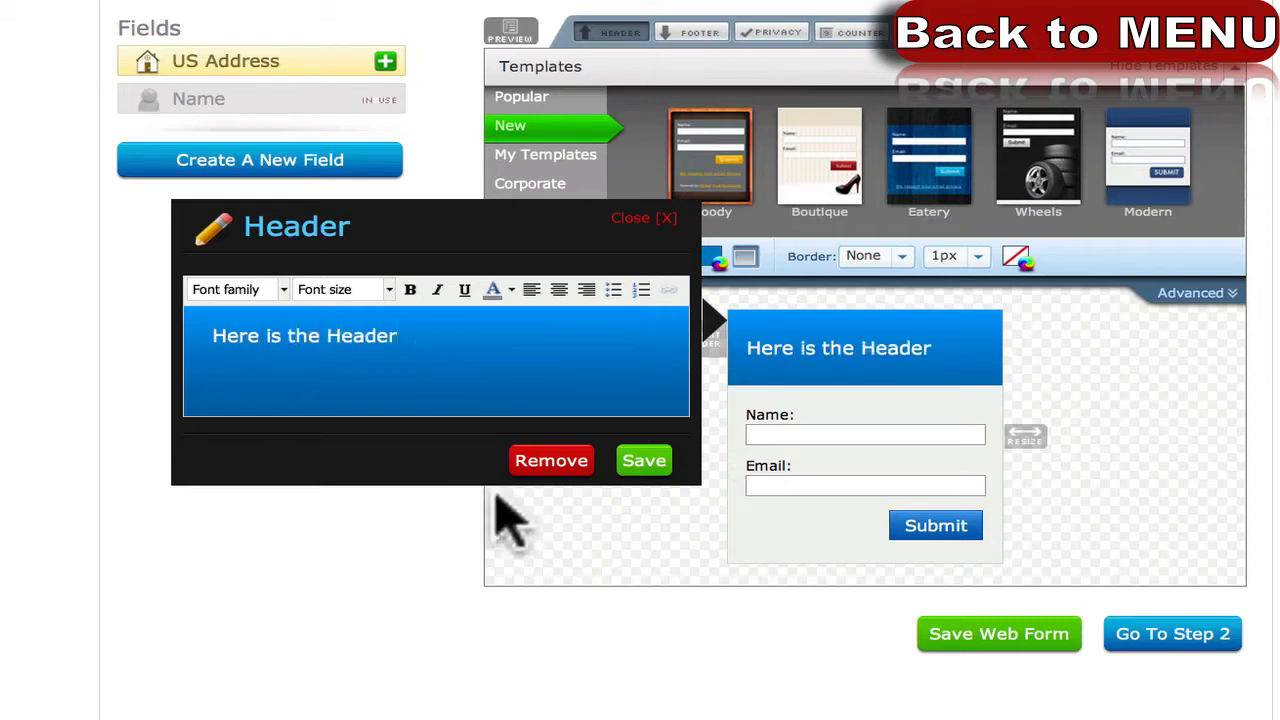
left_click(632, 468)
left_click_drag(1015, 445, 1270, 440)
left_click_drag(1185, 581, 1034, 606)
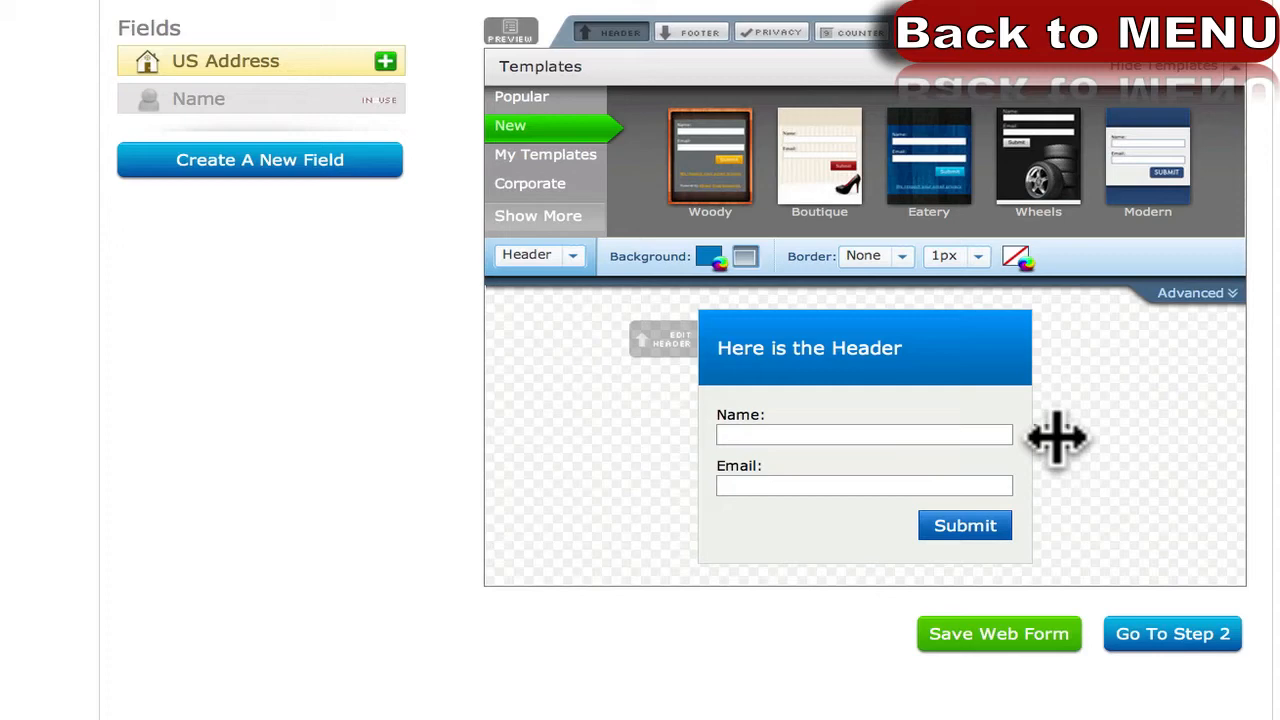
Replace the button's Submit wording with 'Yes, I want to add' and save.
left_click(970, 525)
double_click(425, 483)
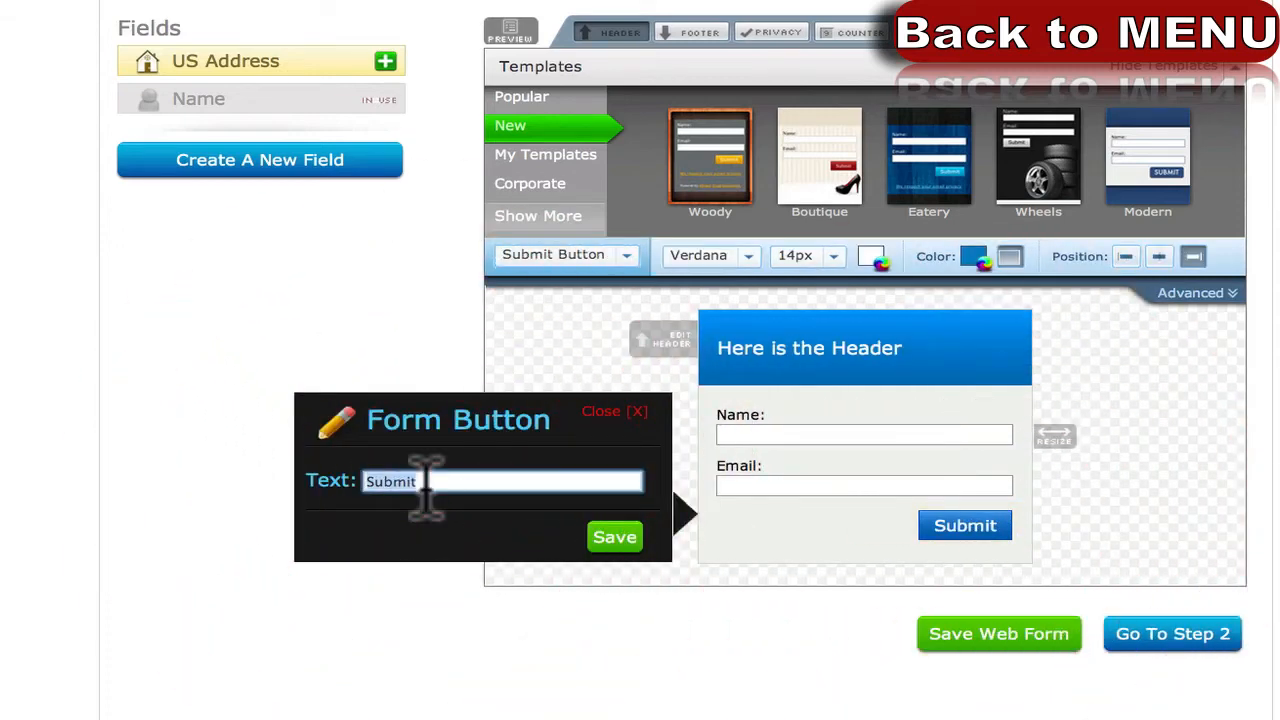
type("Yes, I w")
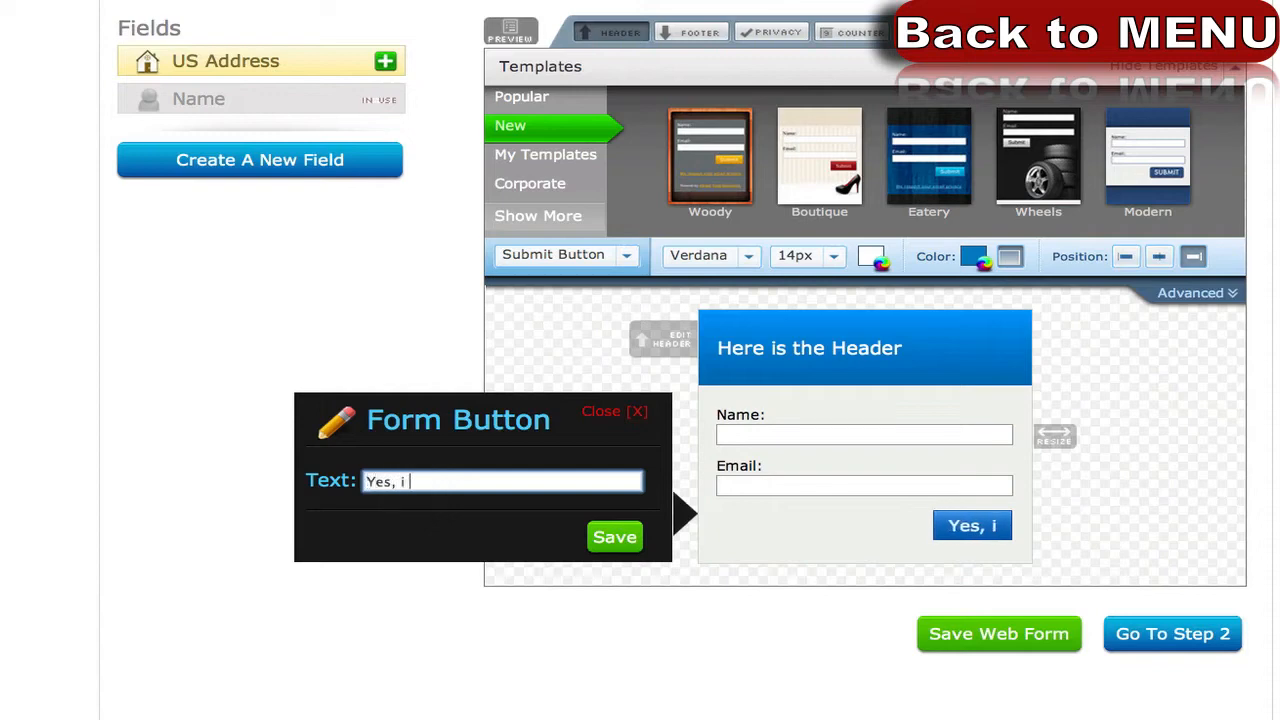
type("ant to ")
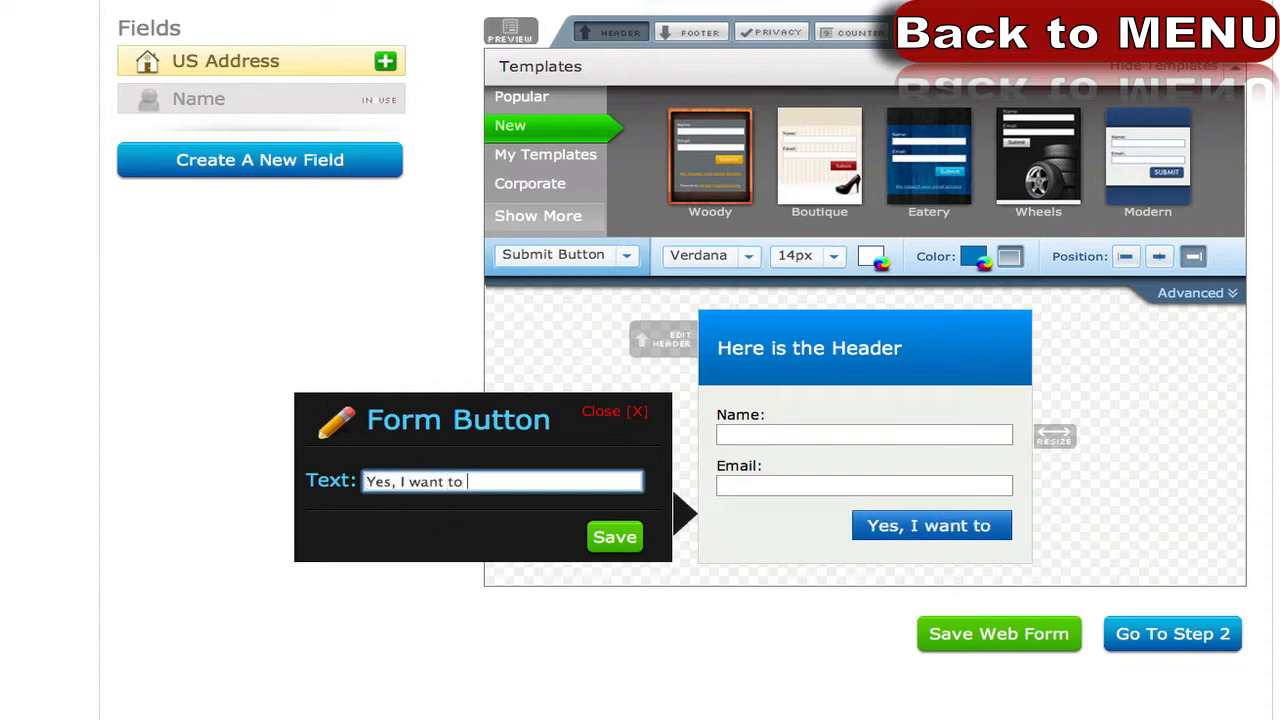
type("add")
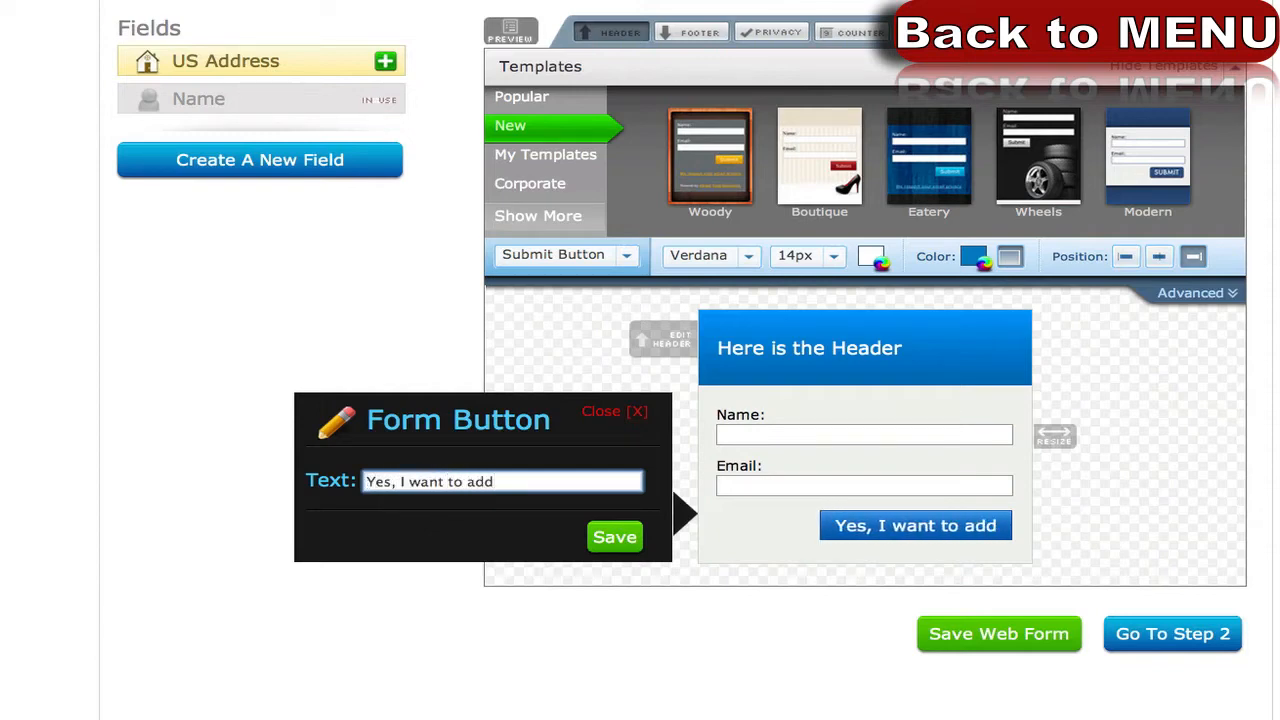
left_click(596, 542)
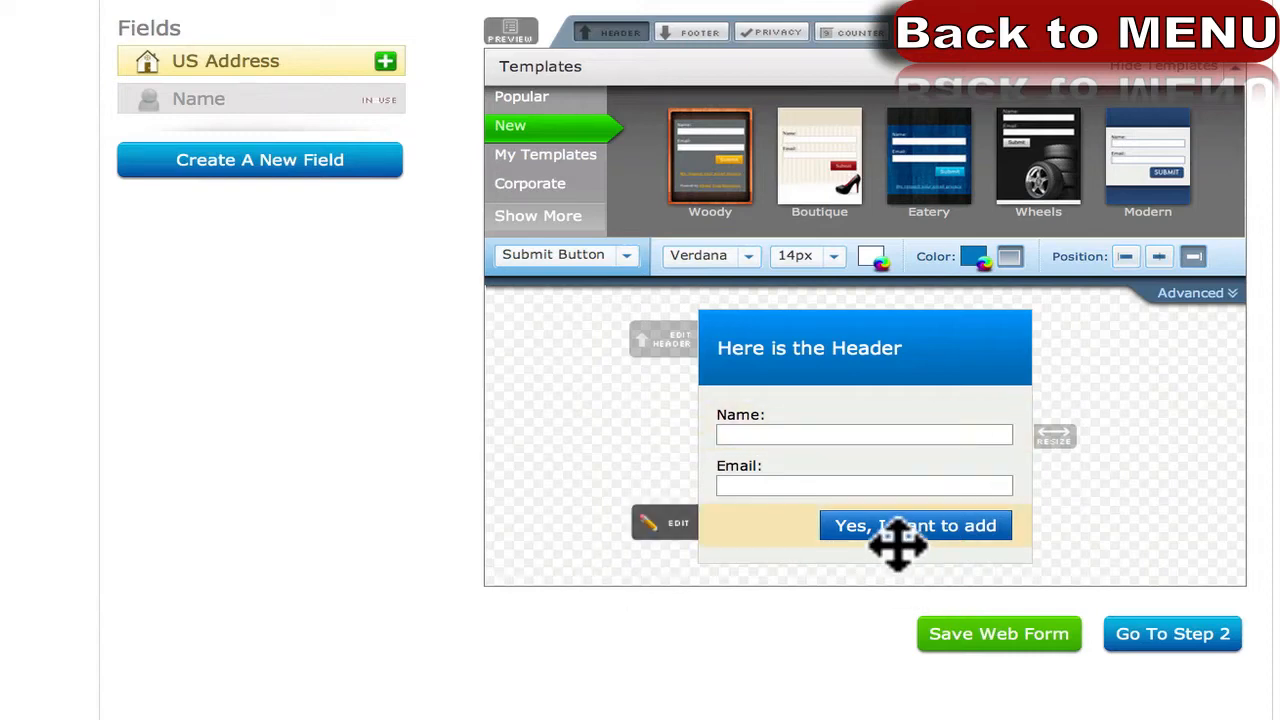
left_click(761, 525)
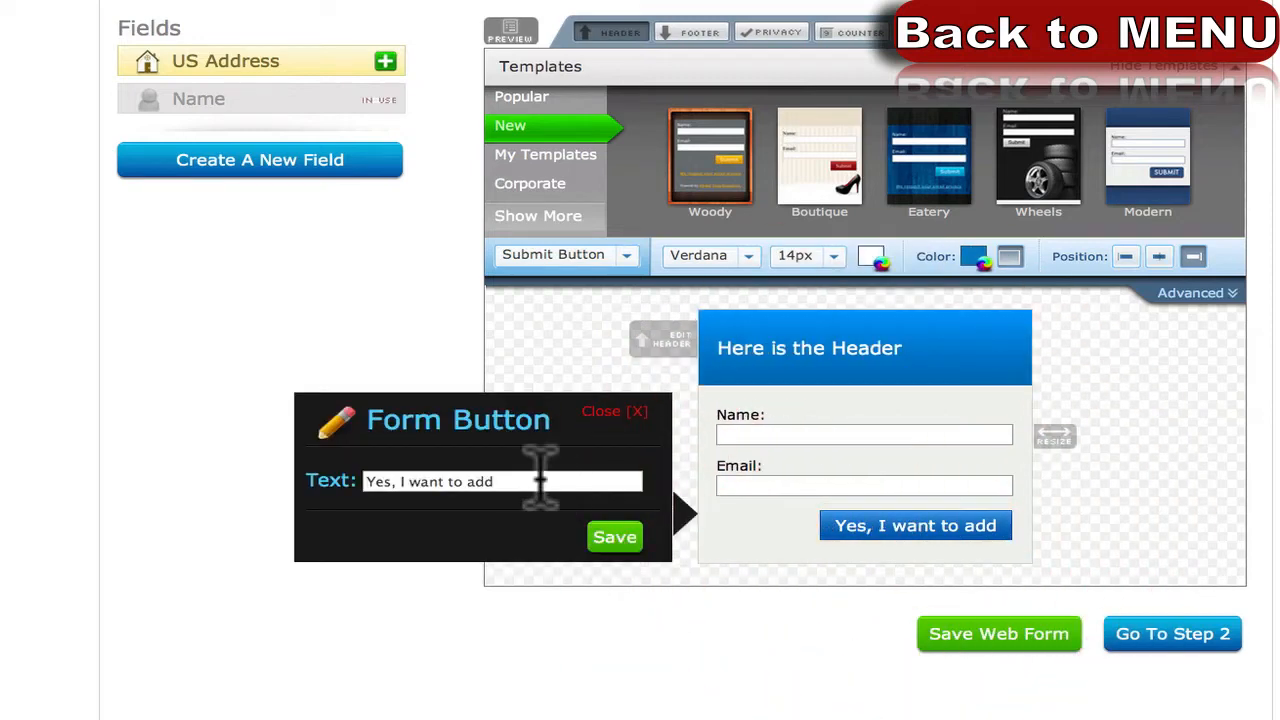
triple_click(543, 481)
left_click(607, 412)
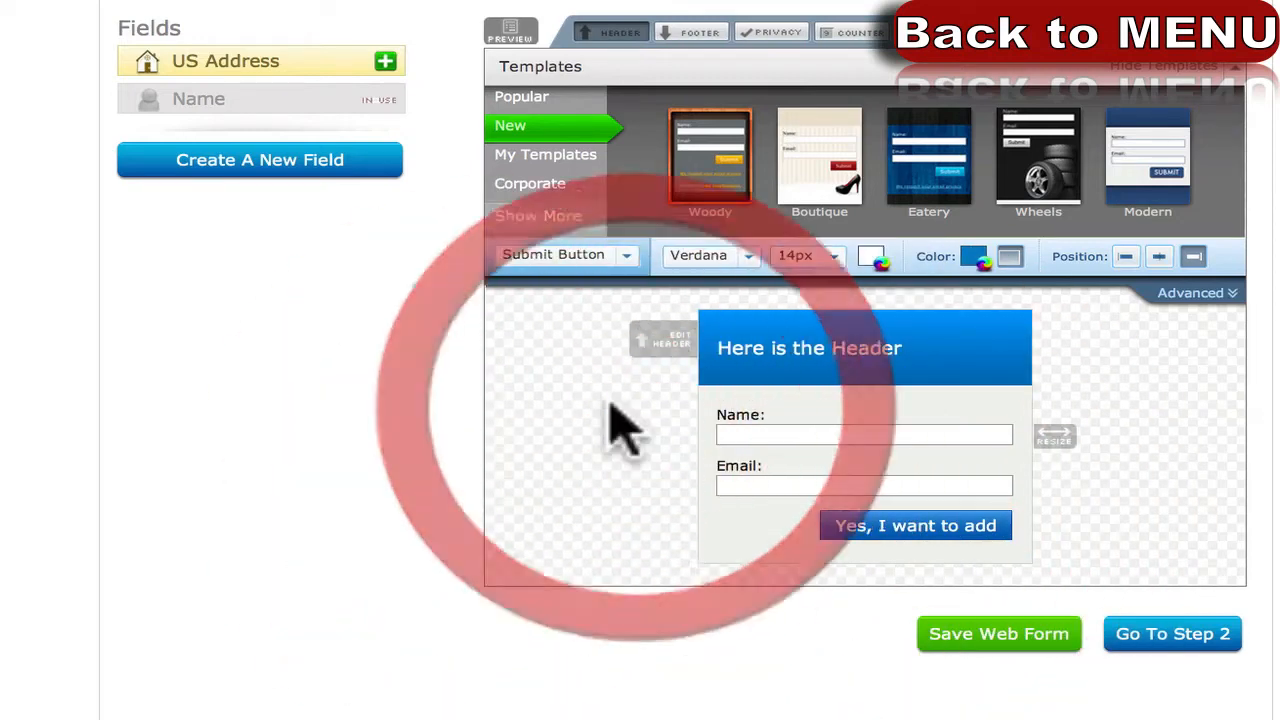
Clear the Name field's label and set 'Enter your name' as a value that clears on click.
left_click(804, 436)
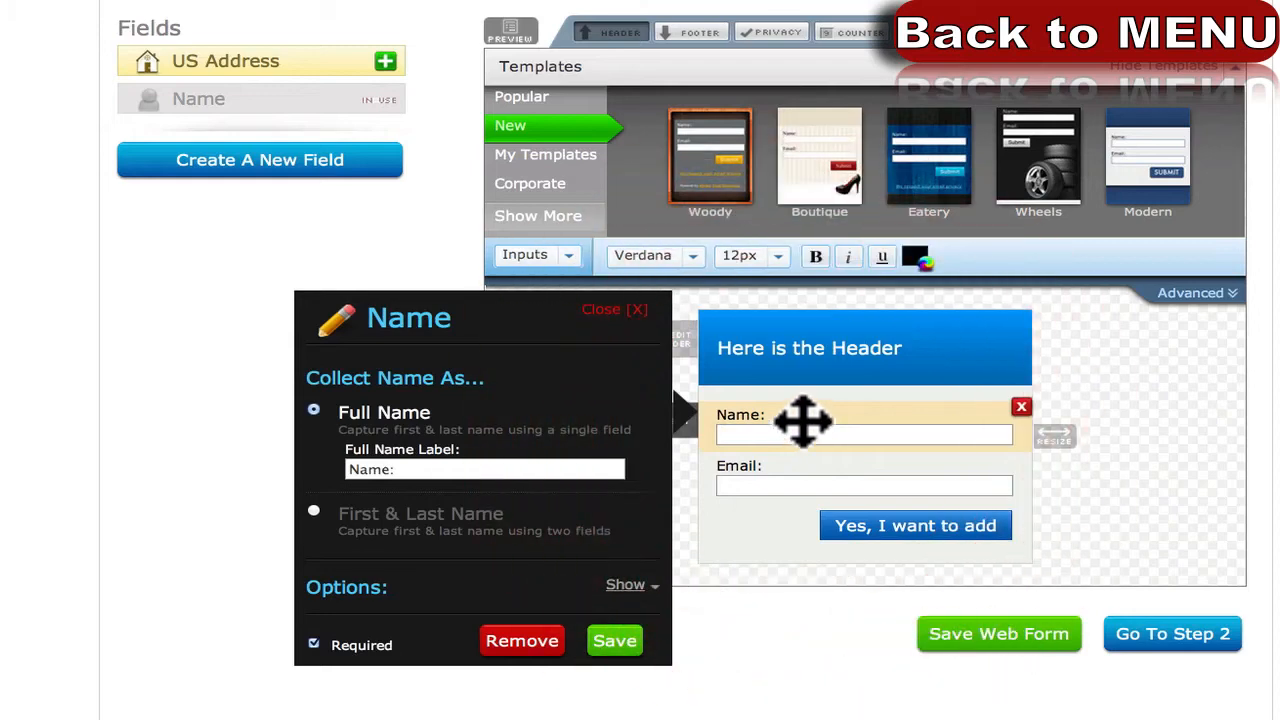
left_click(881, 584)
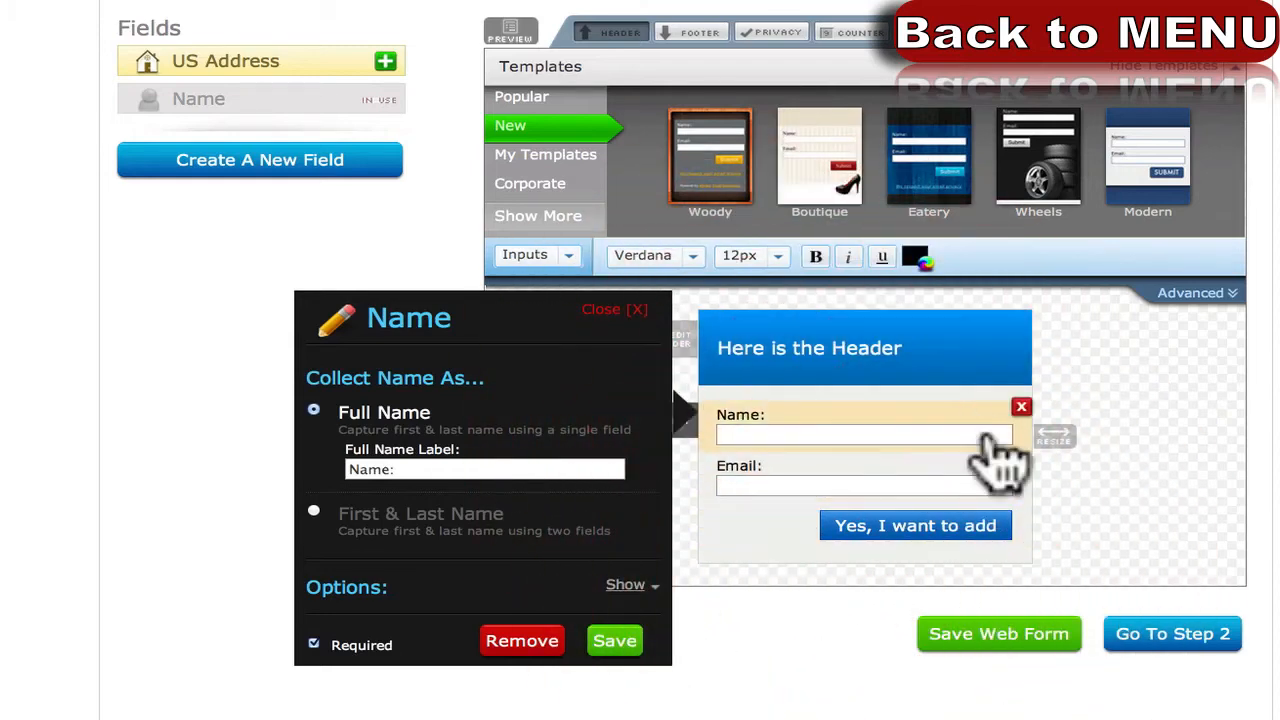
left_click(1103, 391)
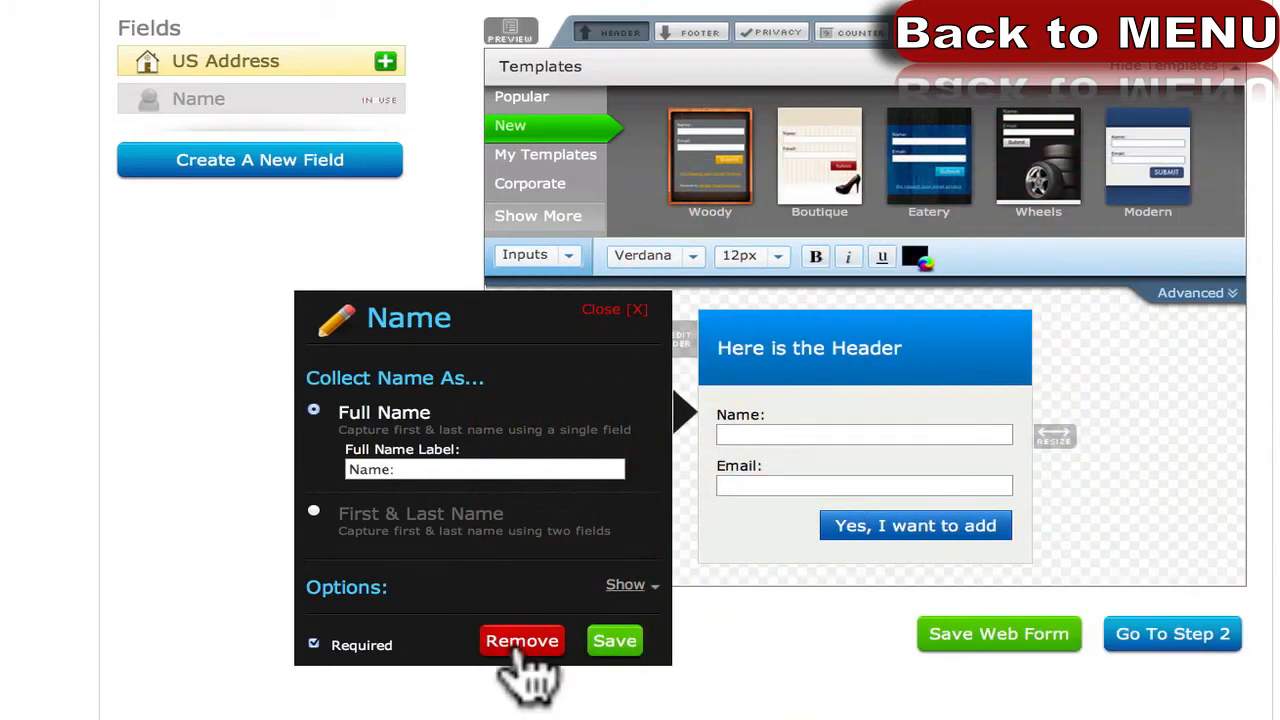
left_click(614, 645)
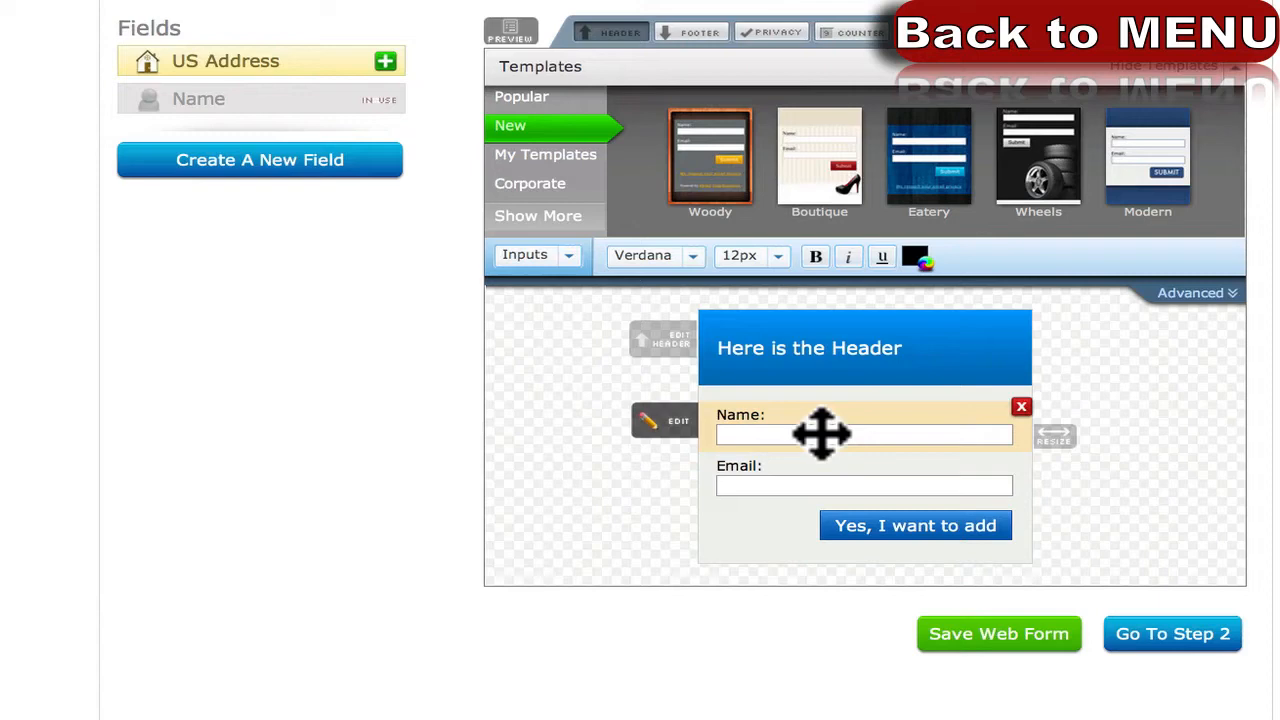
left_click(821, 432)
left_click(405, 463)
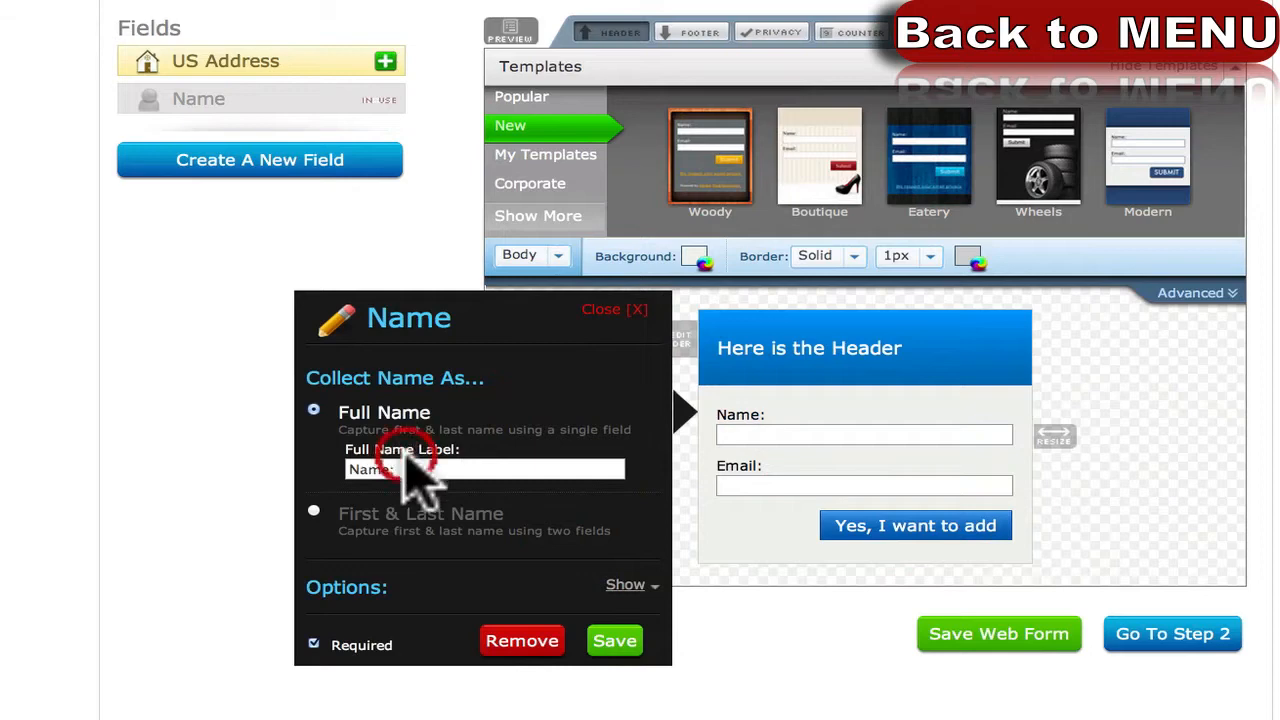
key("BackSpace")
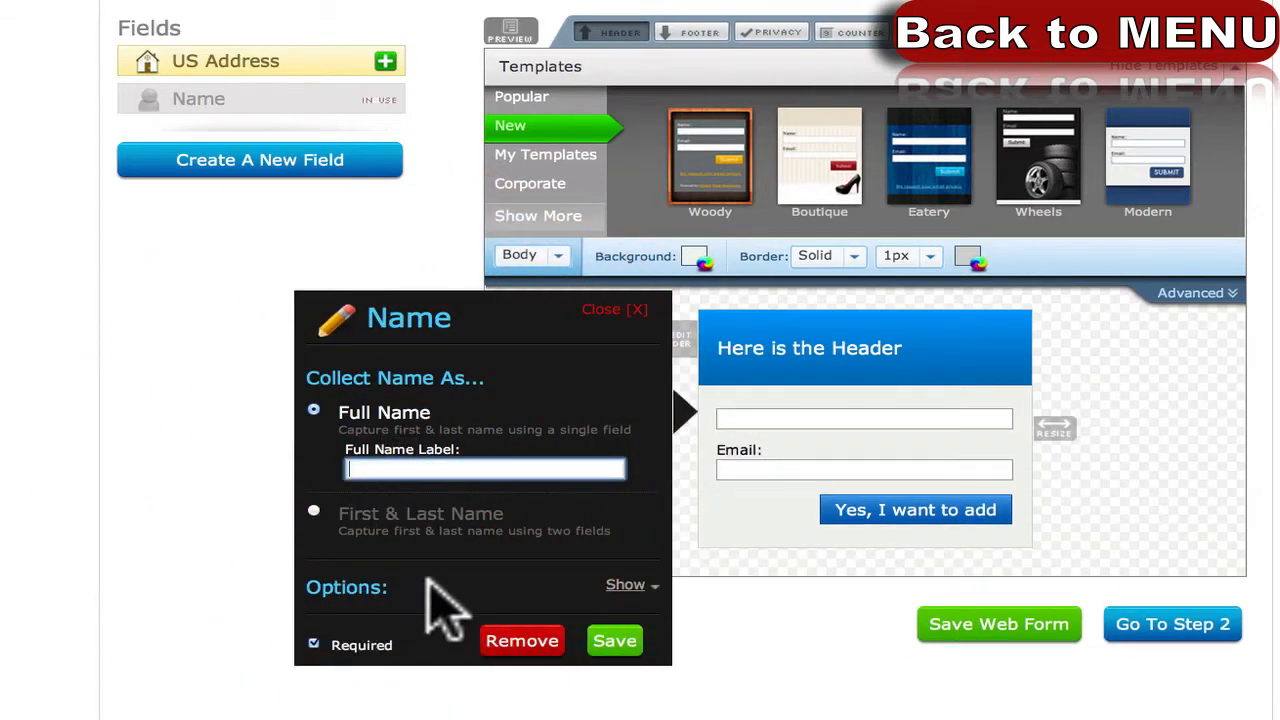
left_click(627, 586)
left_click(500, 620)
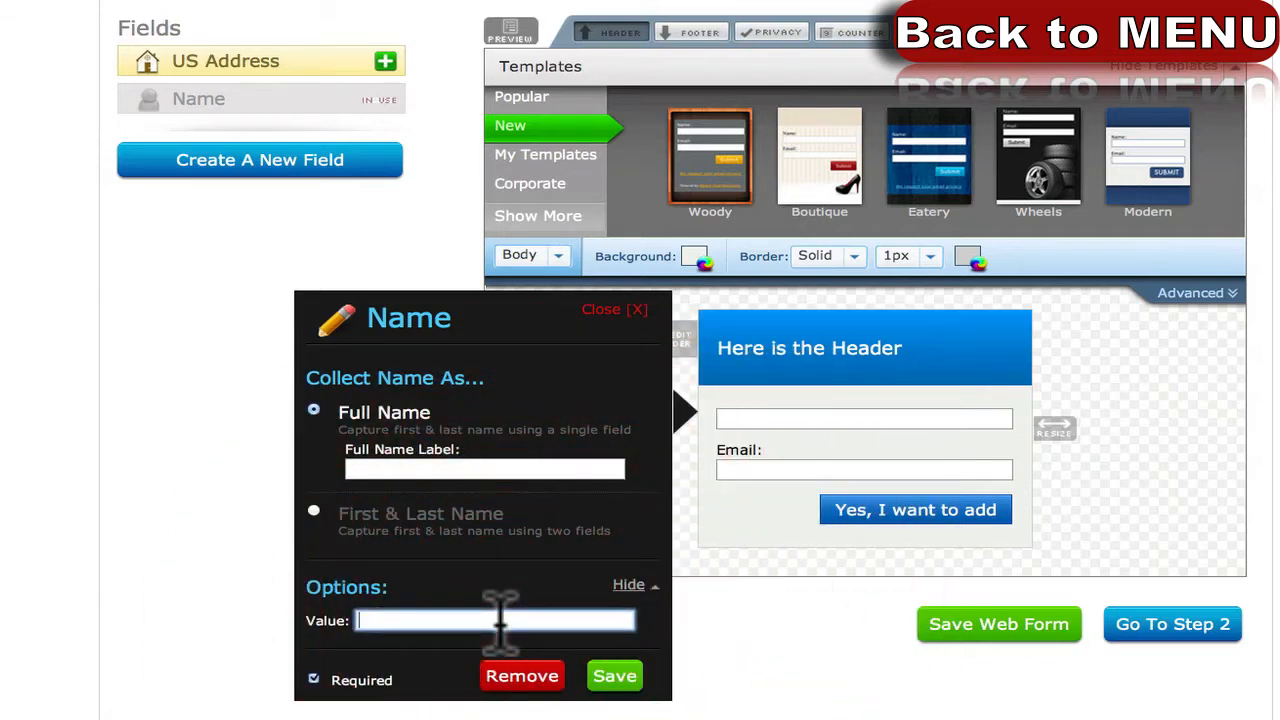
type("Enter y")
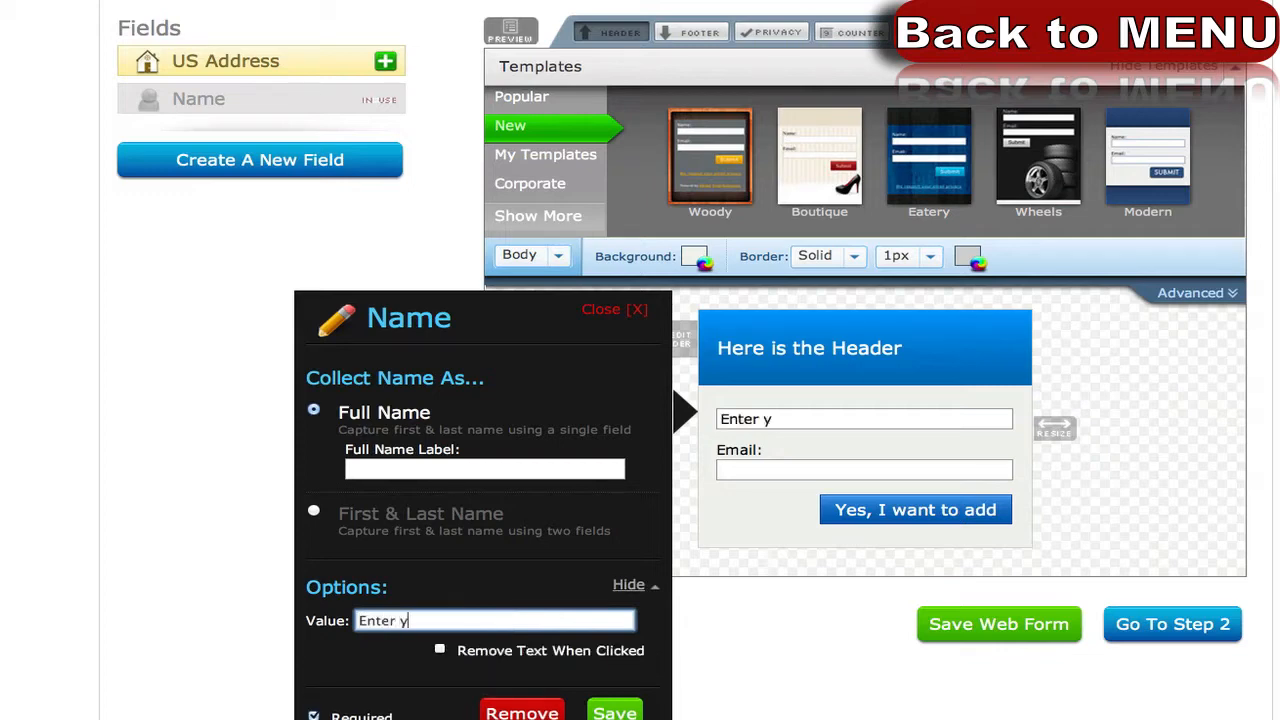
type("our name")
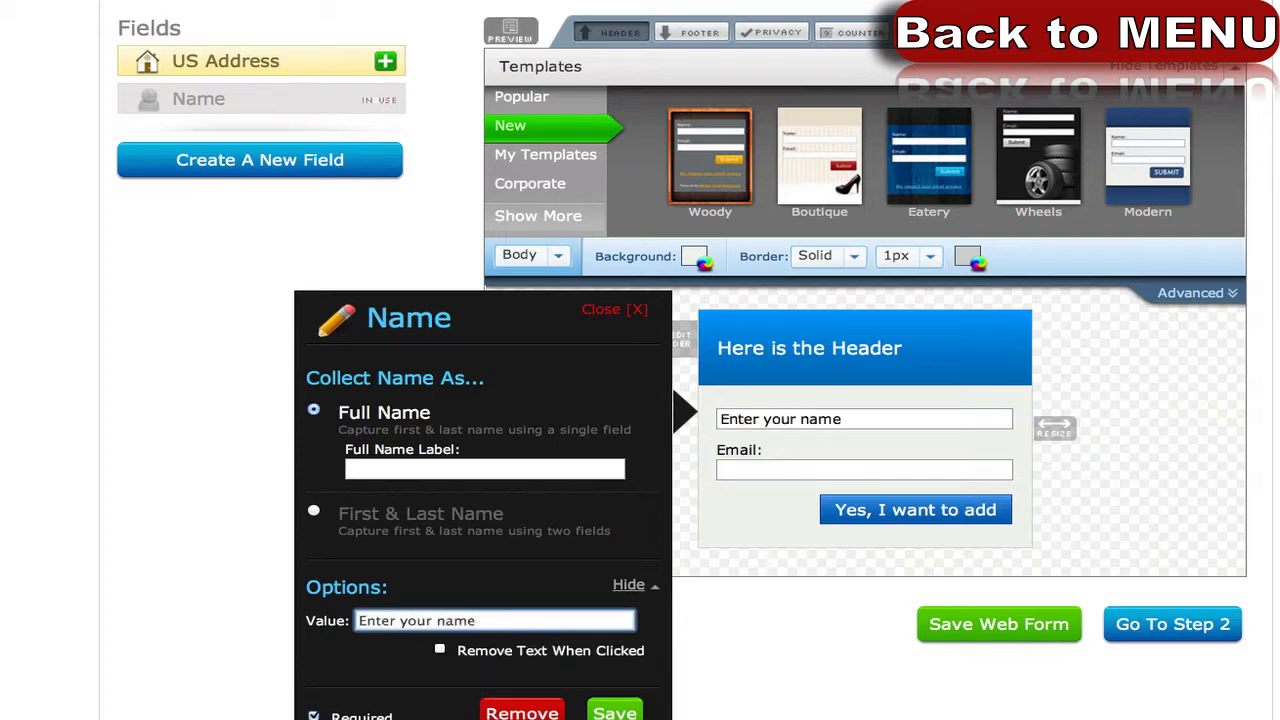
left_click(440, 649)
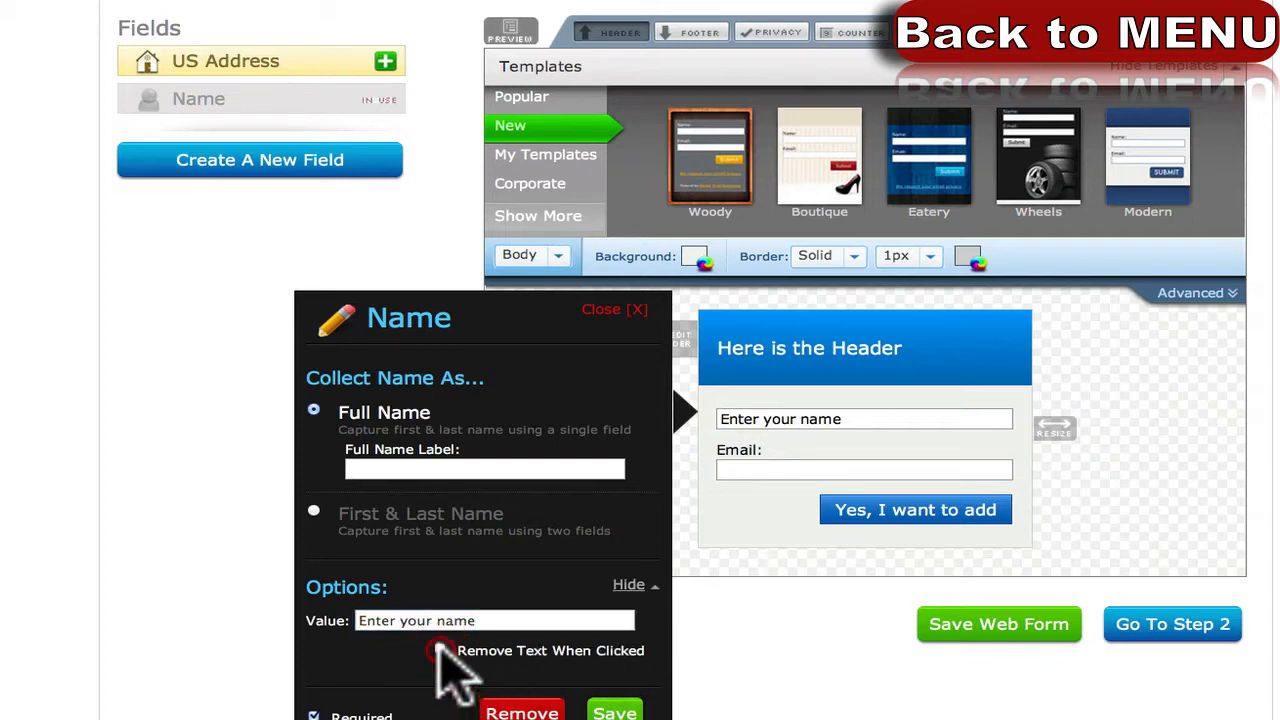
left_click(619, 713)
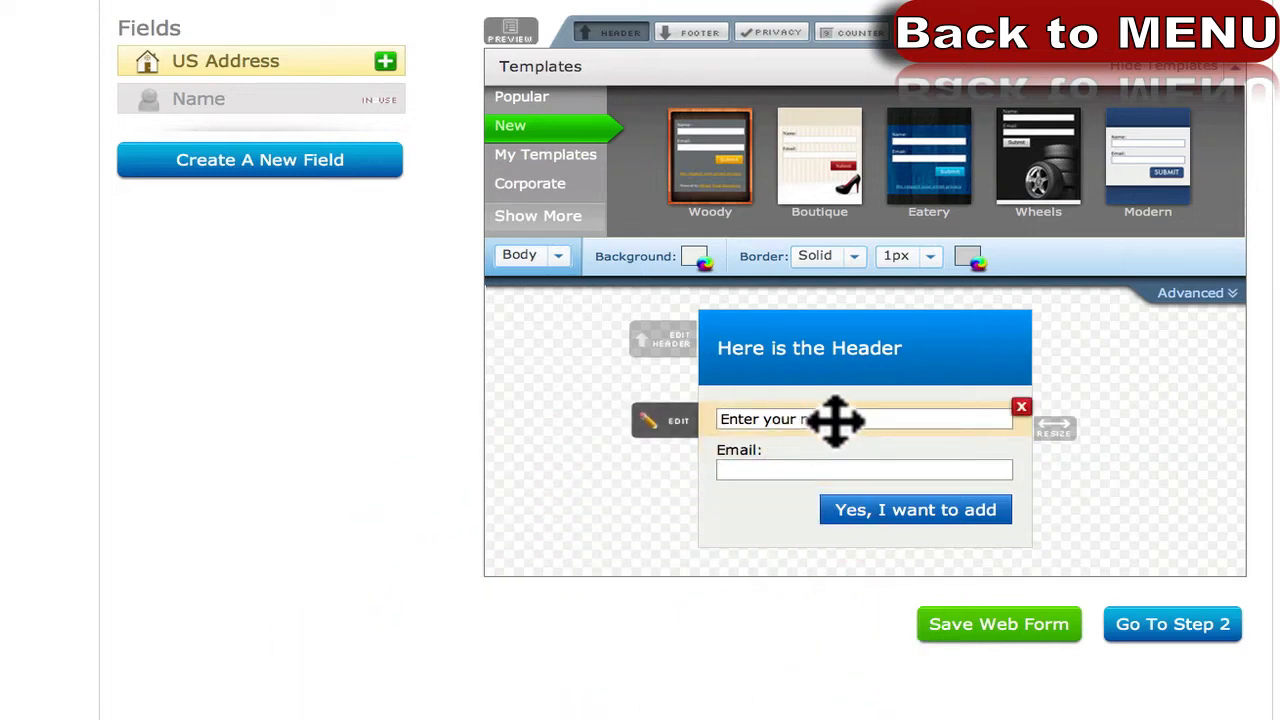
Delete the Email field's label and make its 'Enter your email' text clear on click.
left_click(795, 468)
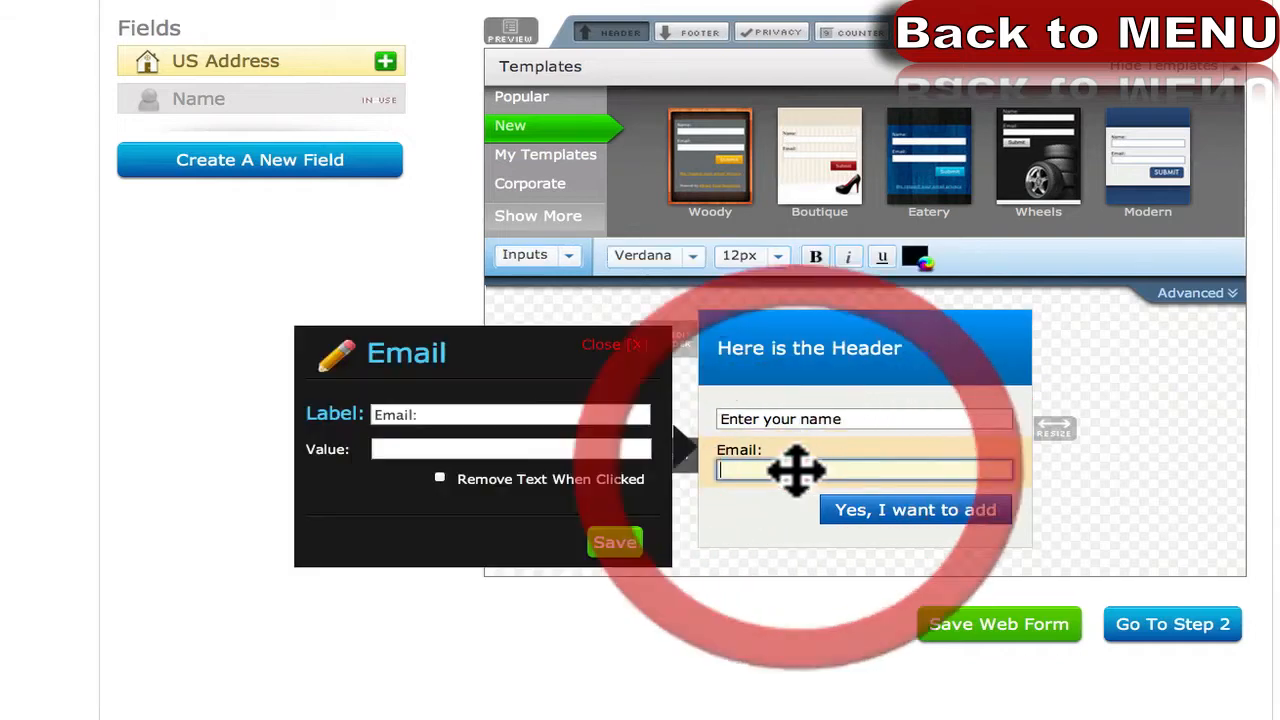
left_click(471, 410)
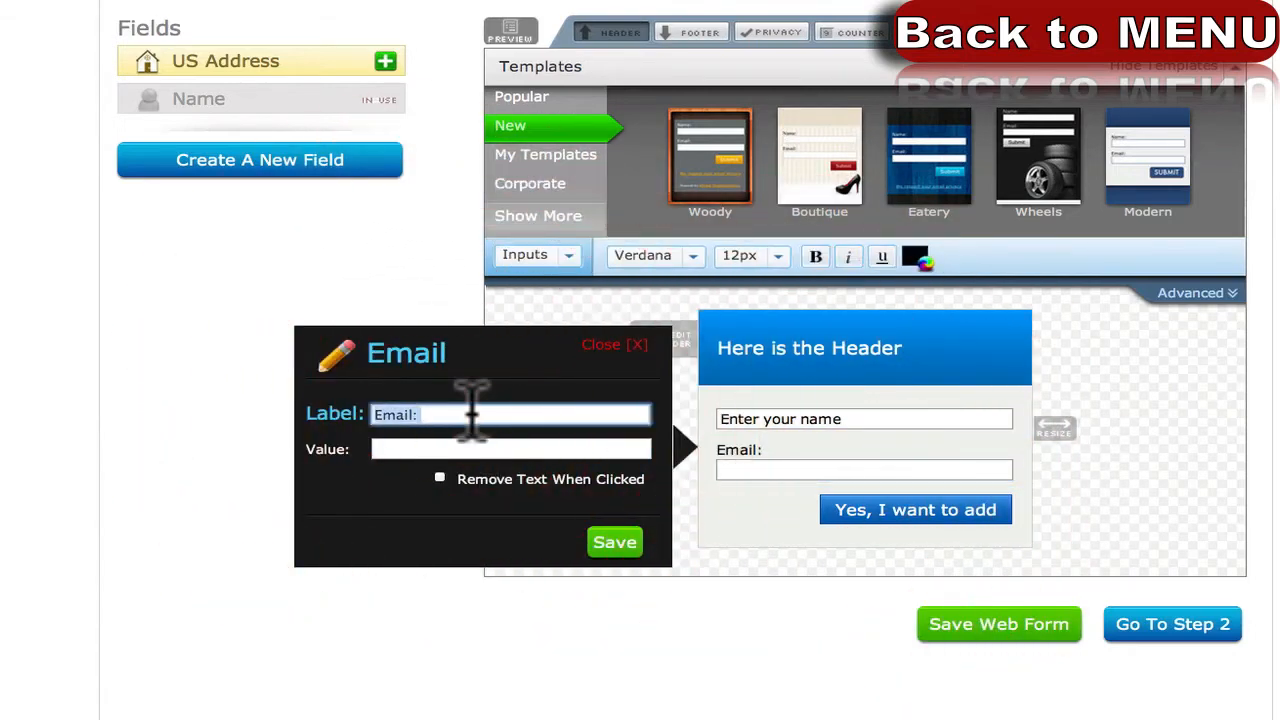
key("BackSpace")
key("Tab")
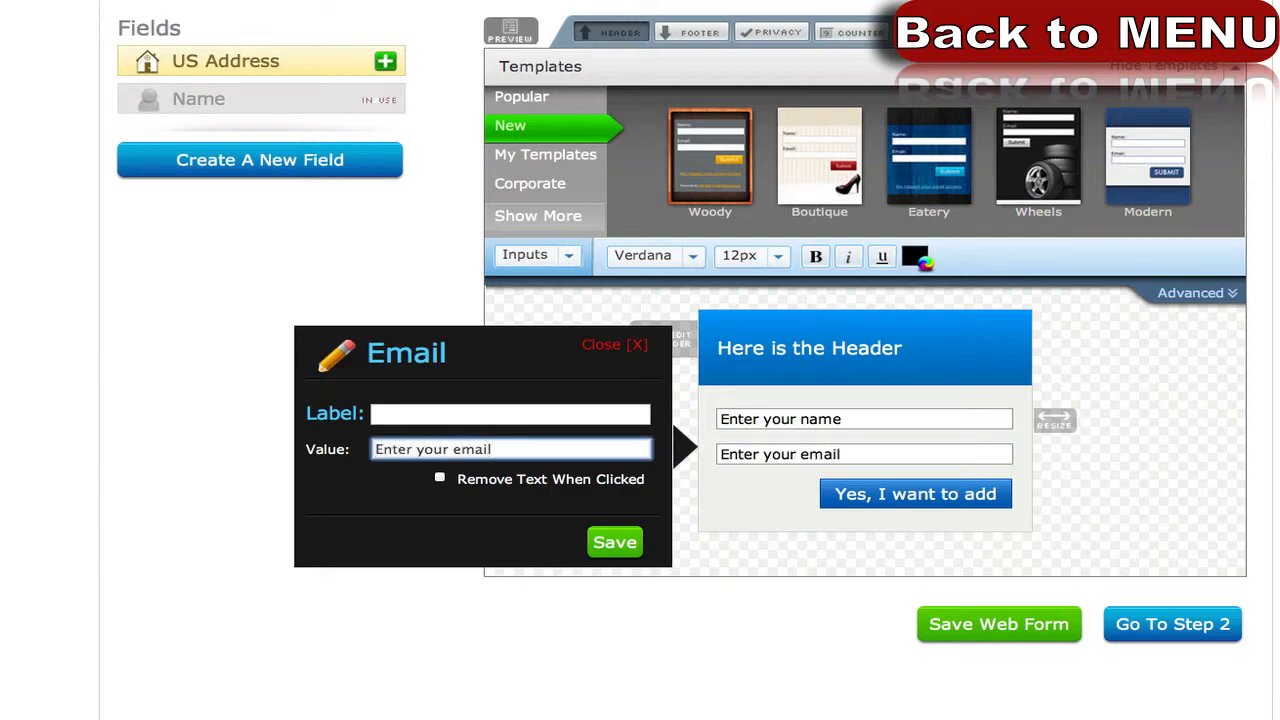
left_click(440, 478)
left_click(608, 542)
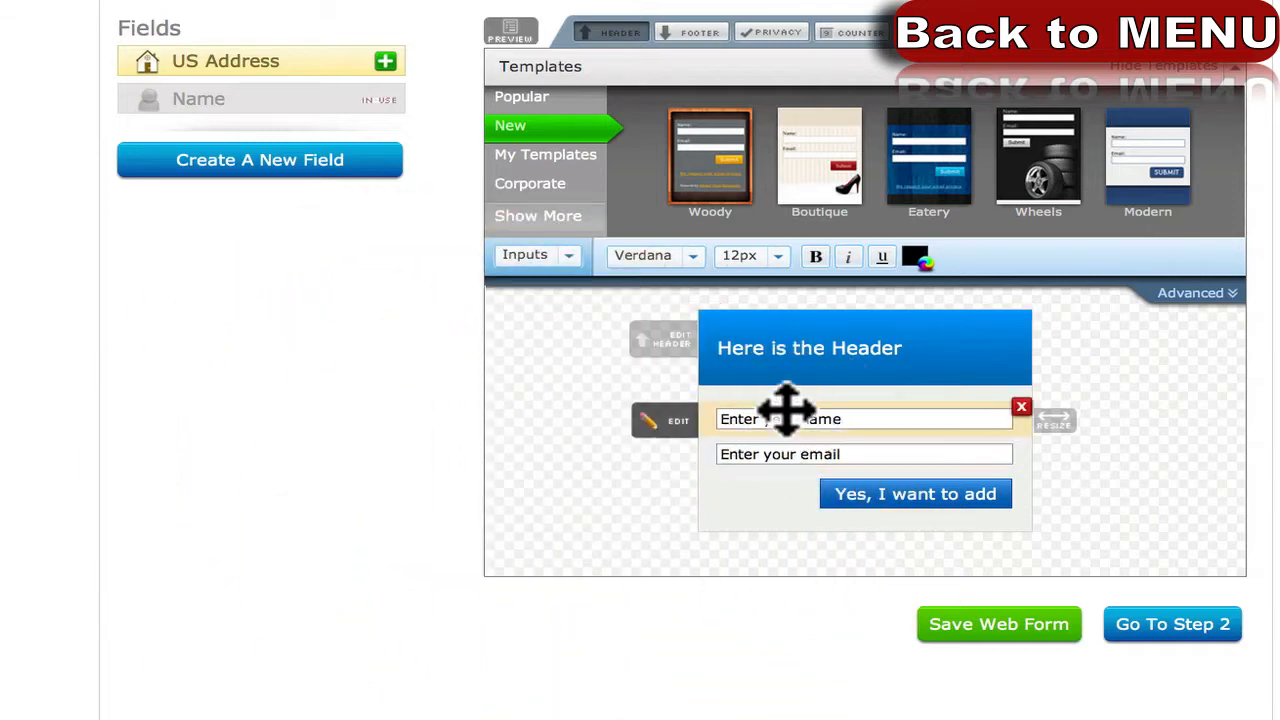
Set the form inputs' text size to 18px.
left_click(557, 266)
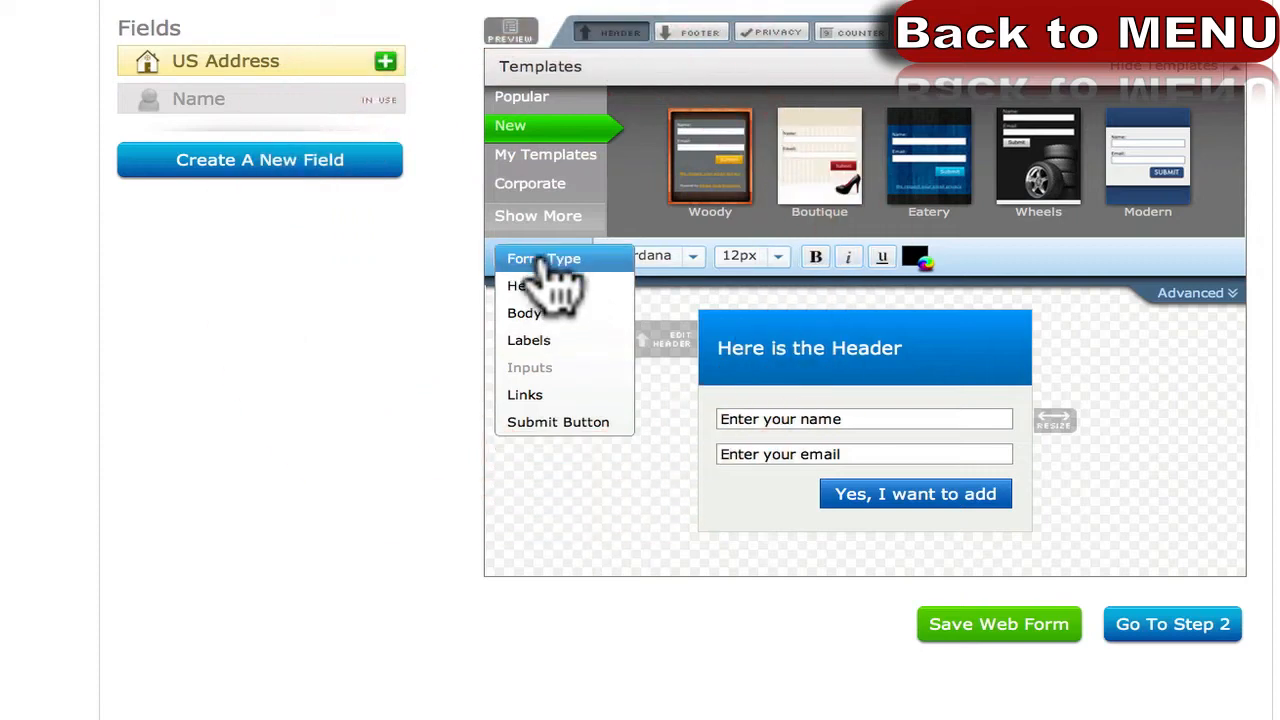
left_click(510, 258)
left_click(520, 258)
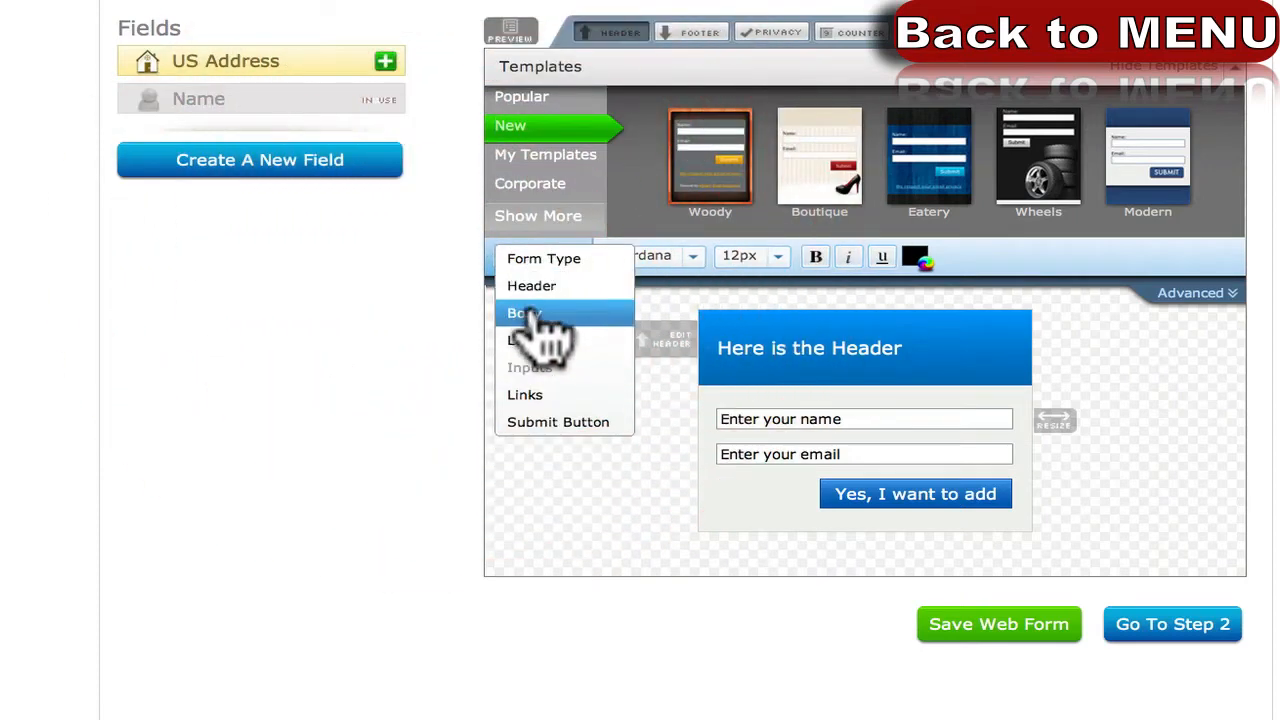
left_click(750, 260)
left_click(758, 488)
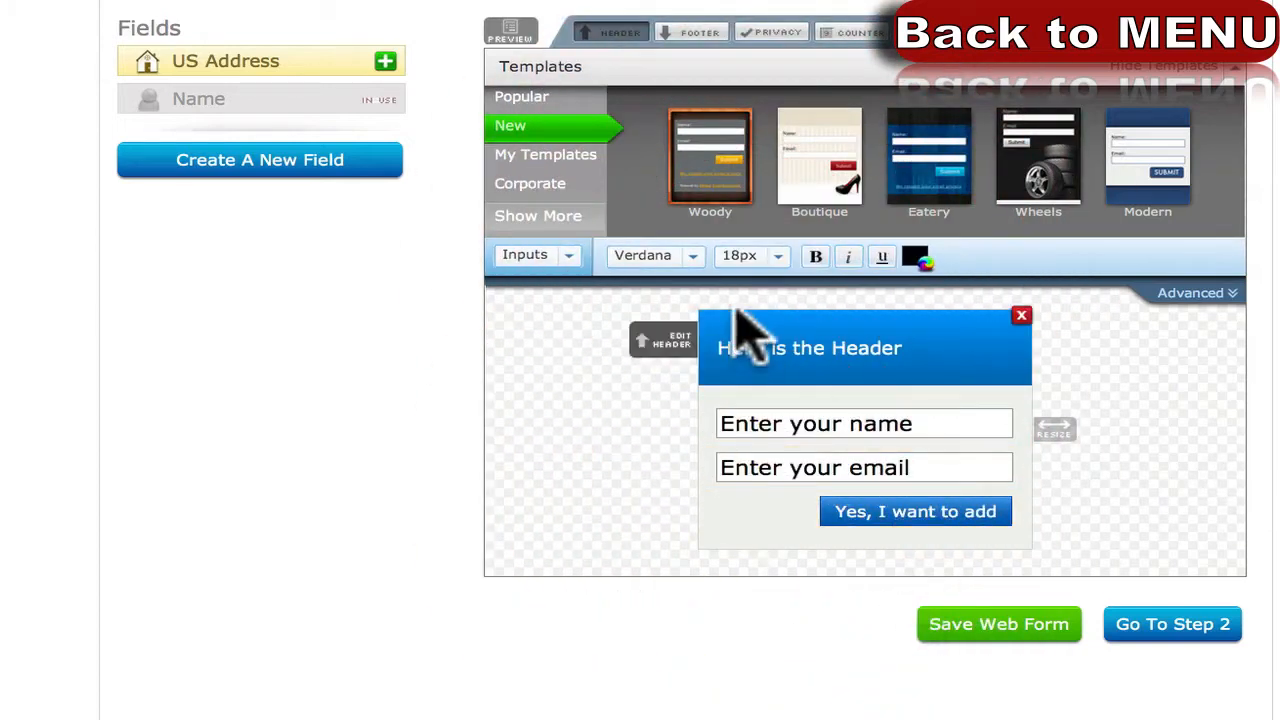
Size the submit button text at 16px, after trying 36px and 14px.
left_click(537, 262)
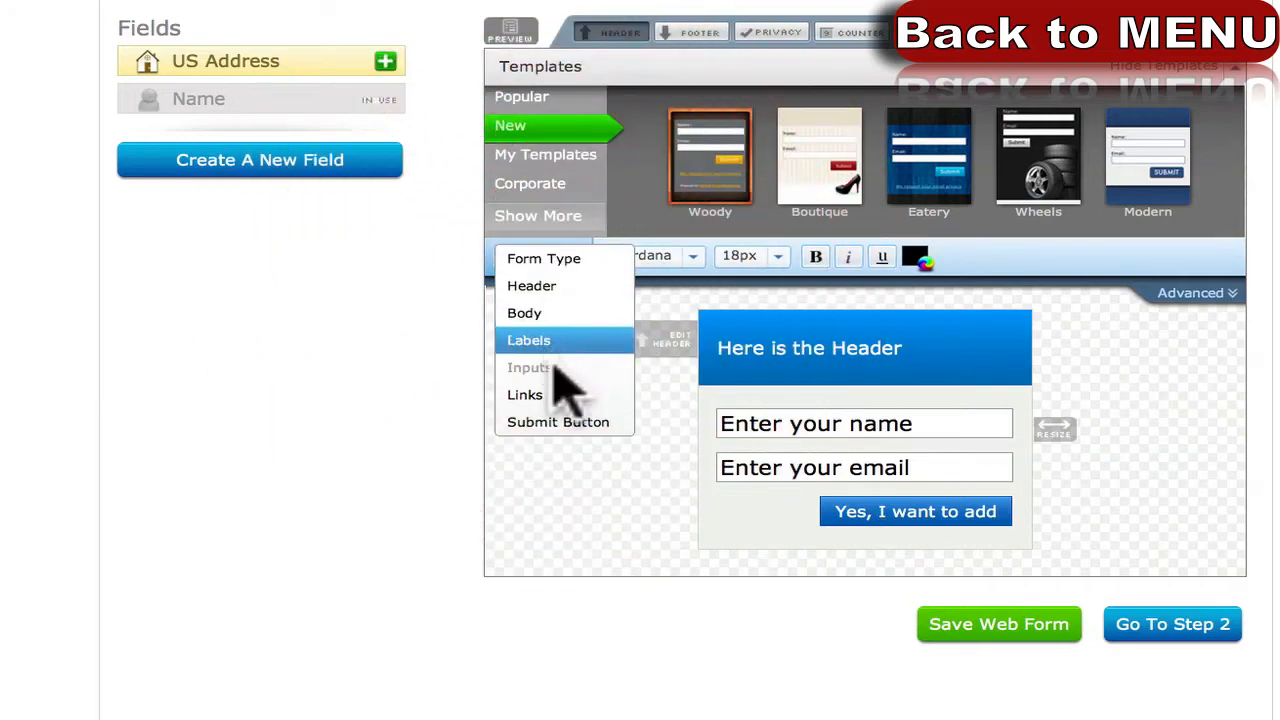
left_click(560, 420)
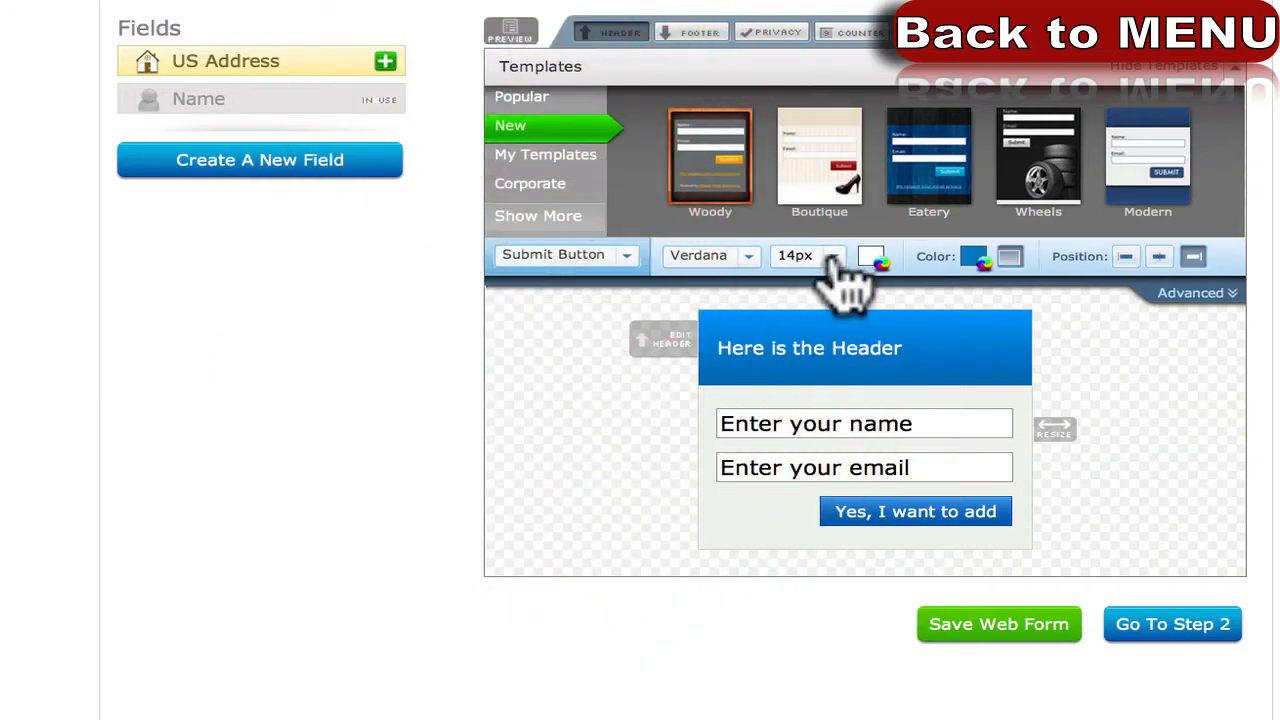
left_click(838, 258)
left_click(808, 582)
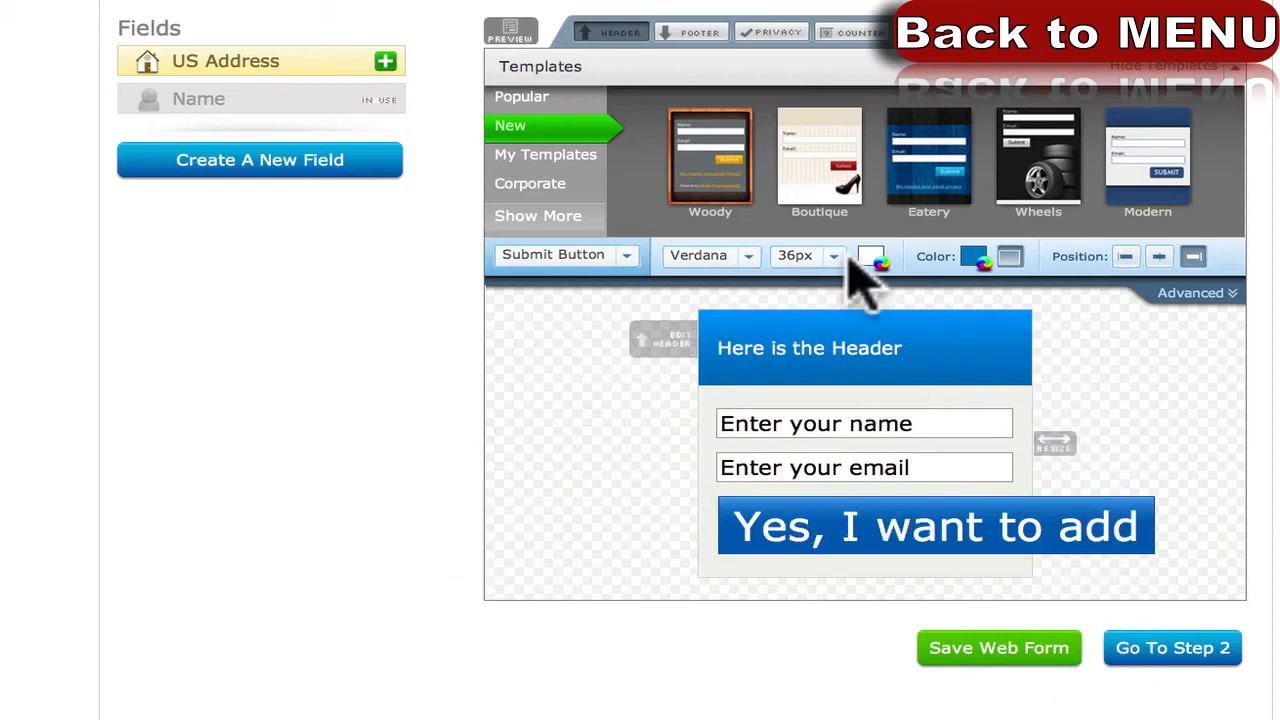
left_click(852, 258)
left_click(815, 418)
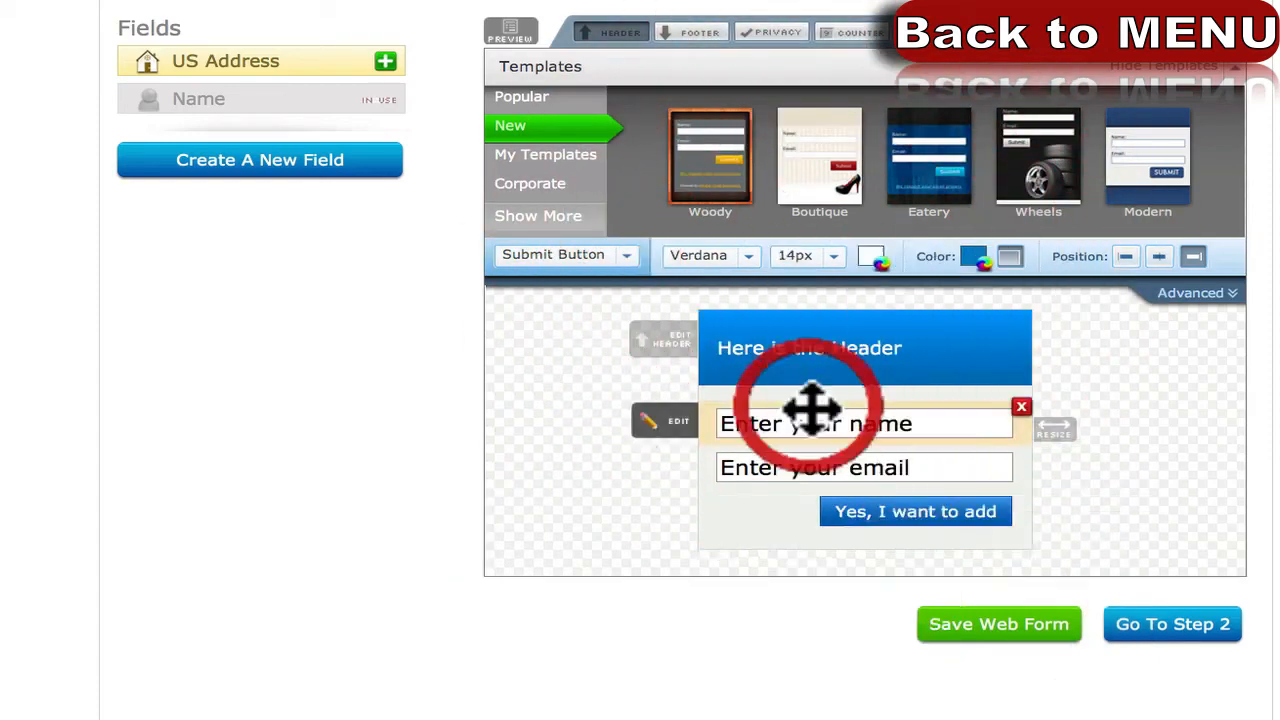
left_click(1148, 508)
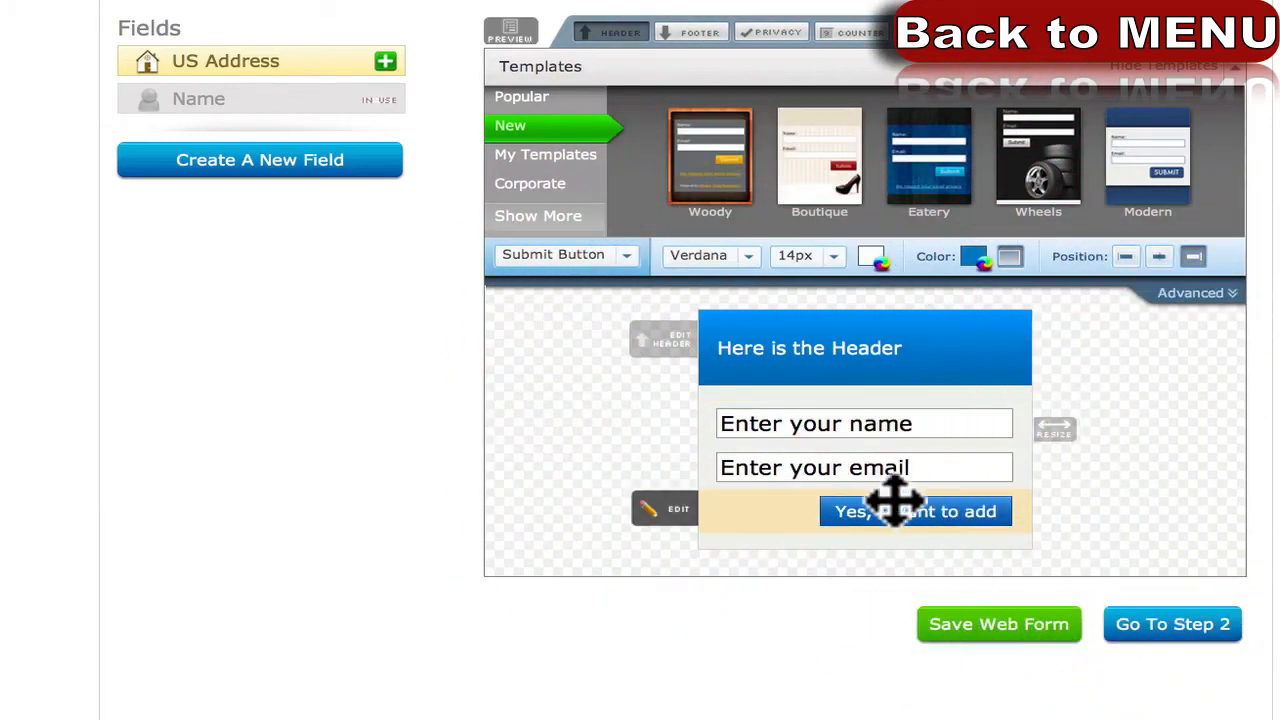
left_click(829, 256)
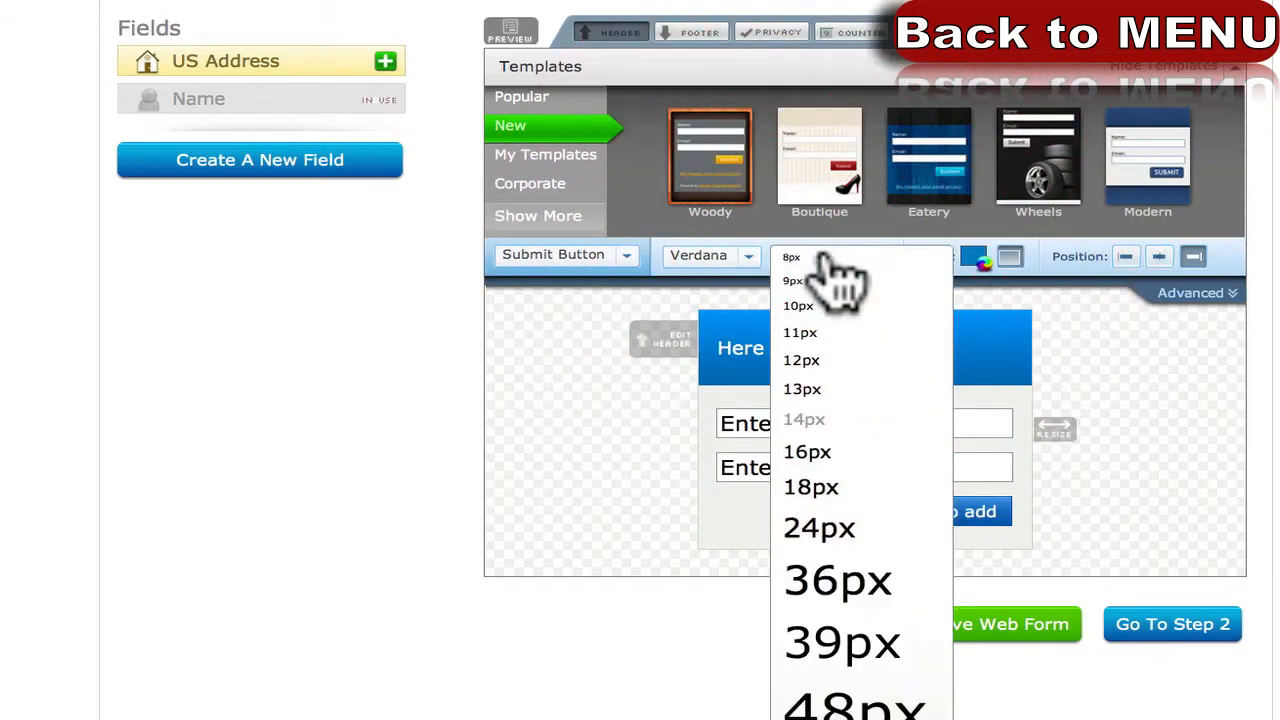
left_click(808, 453)
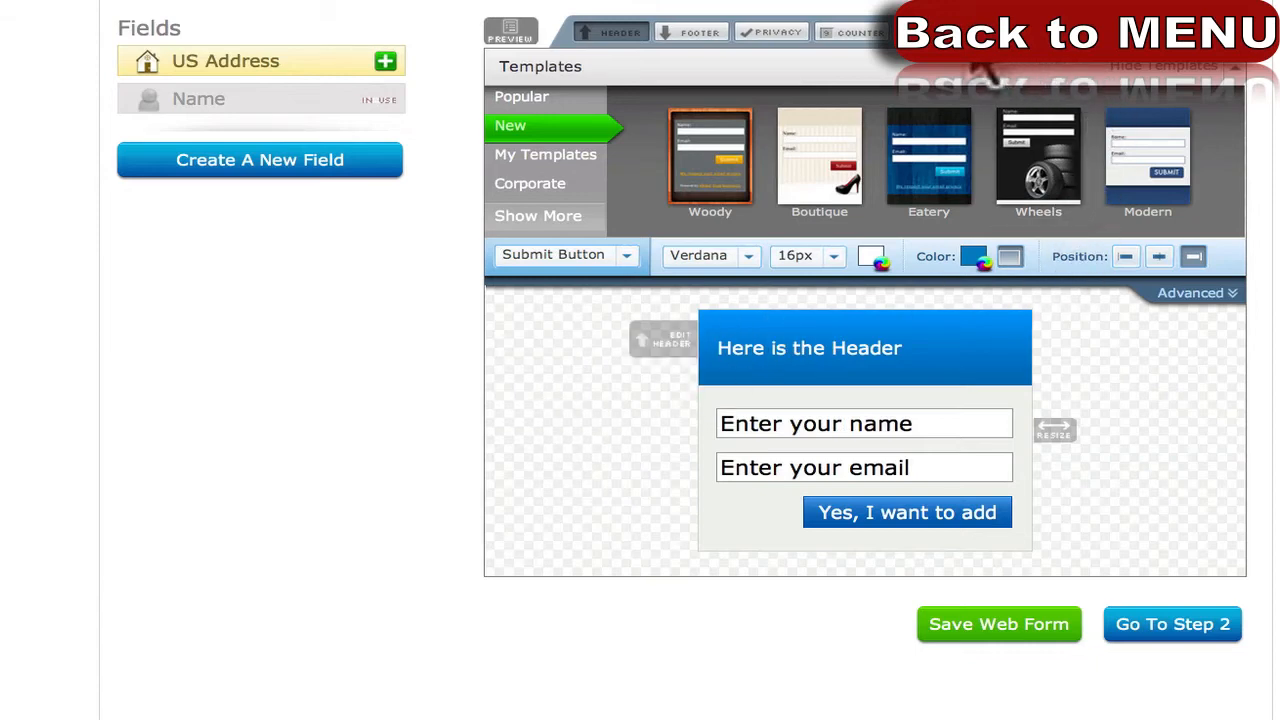
left_click(1200, 34)
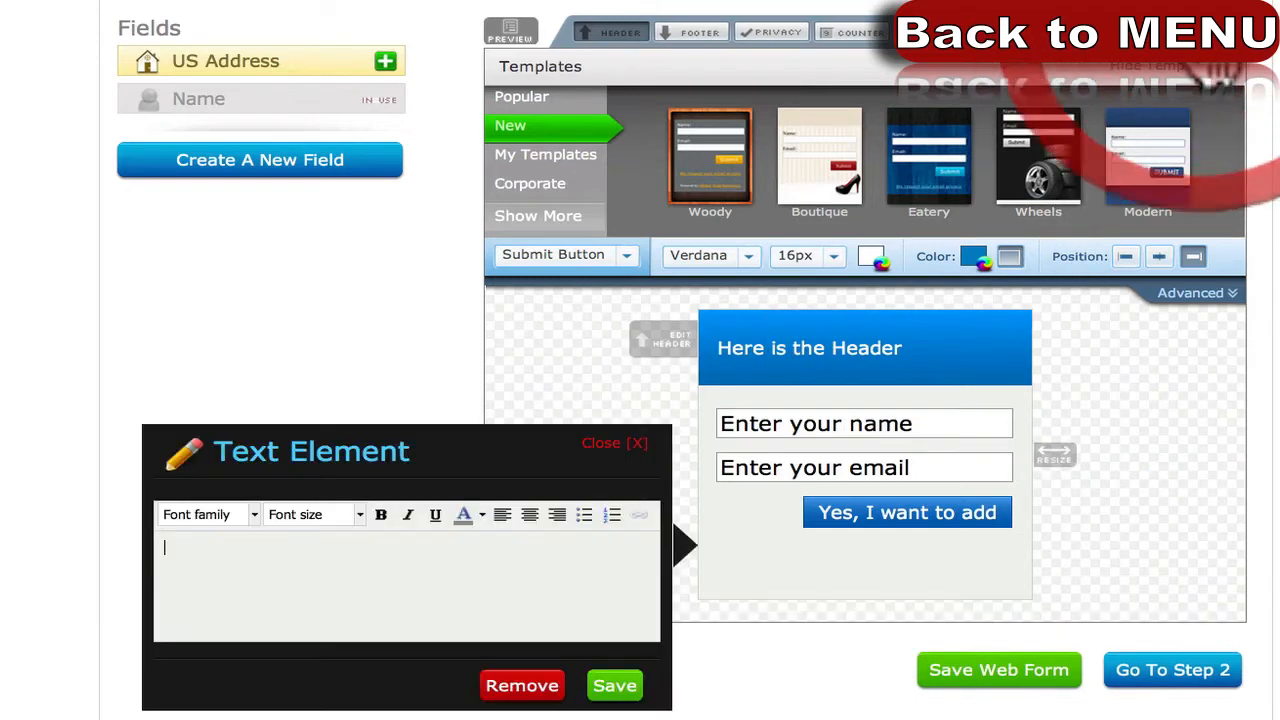
left_click(570, 582)
type("sdfsdfsdf")
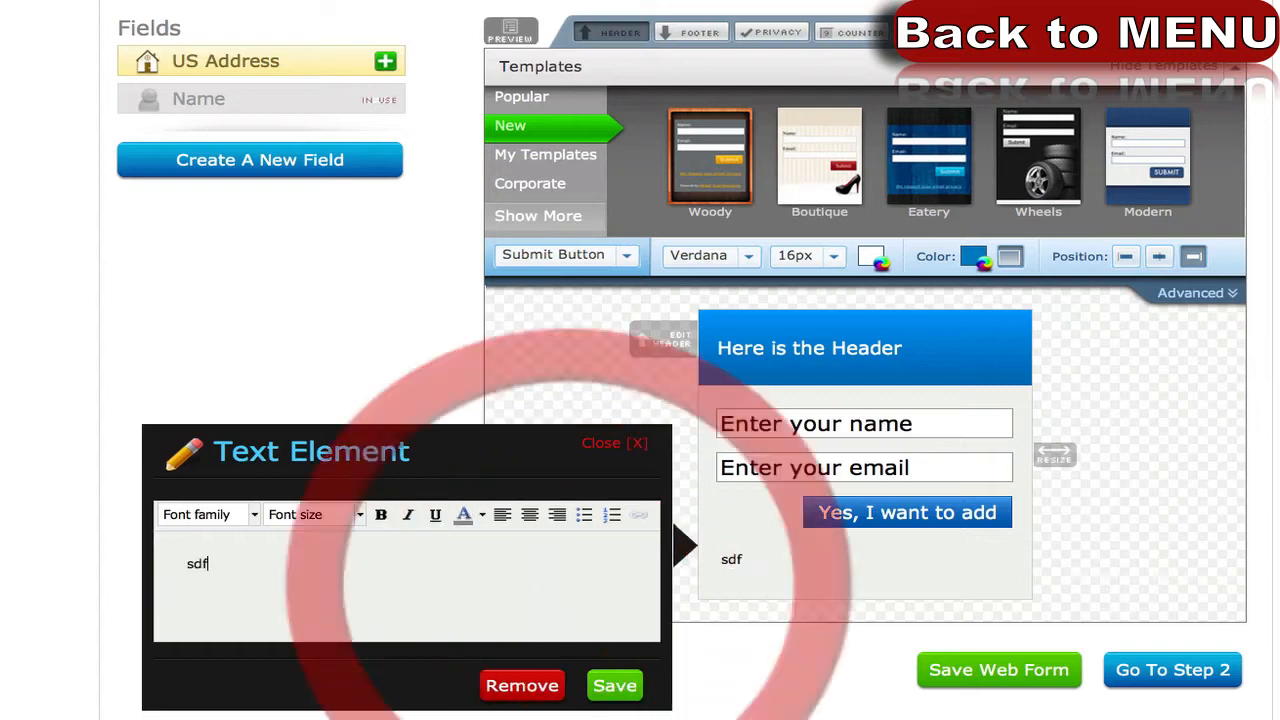
left_click(614, 685)
left_click(1116, 35)
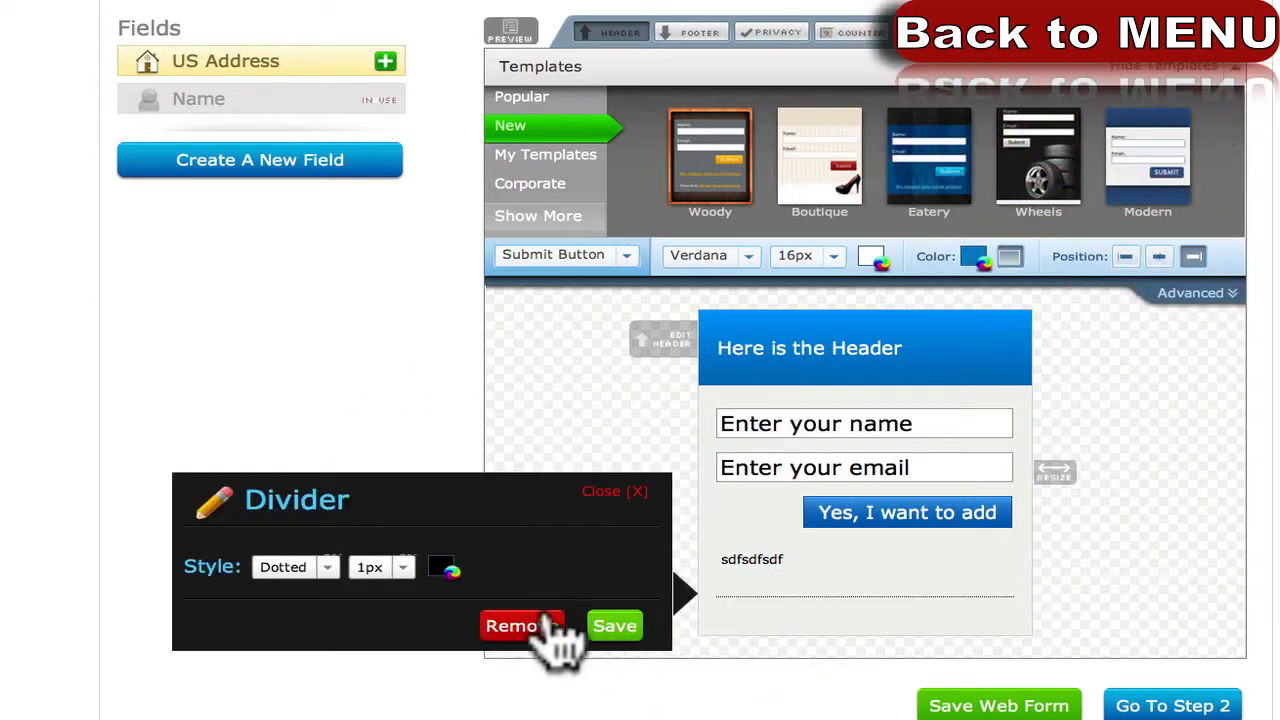
left_click(608, 627)
left_click_drag(759, 596, 750, 545)
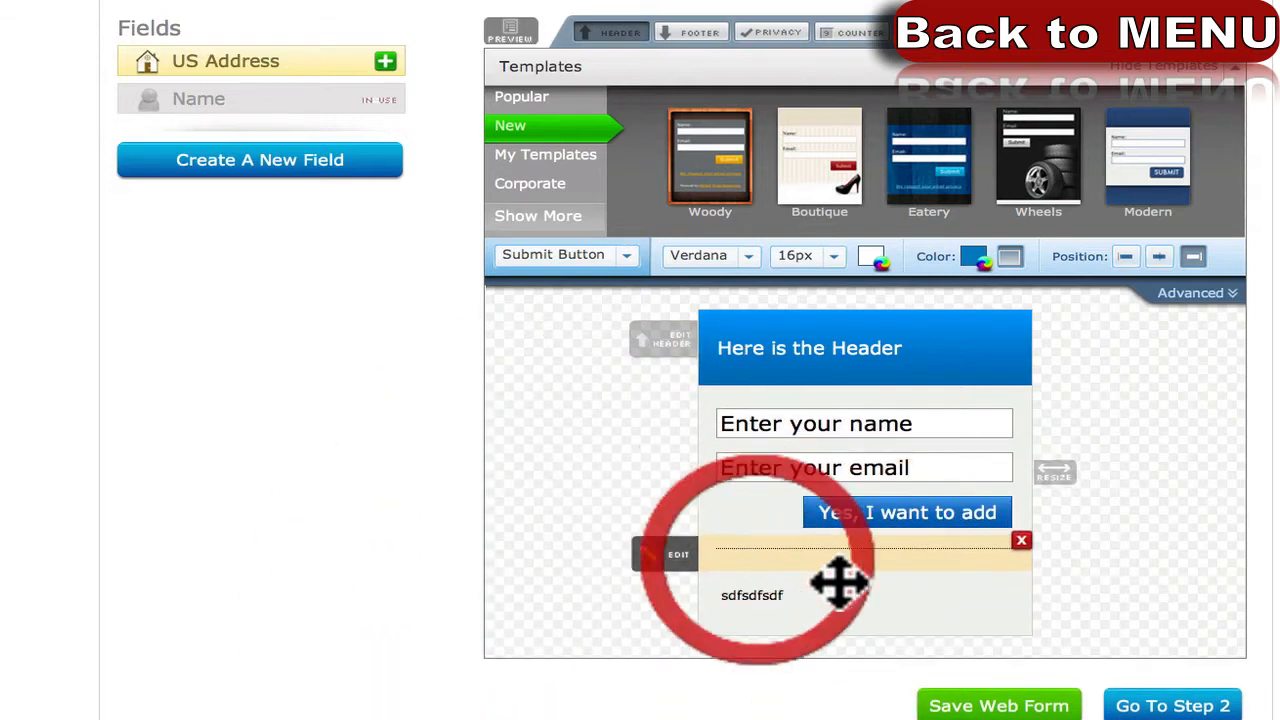
left_click(1020, 545)
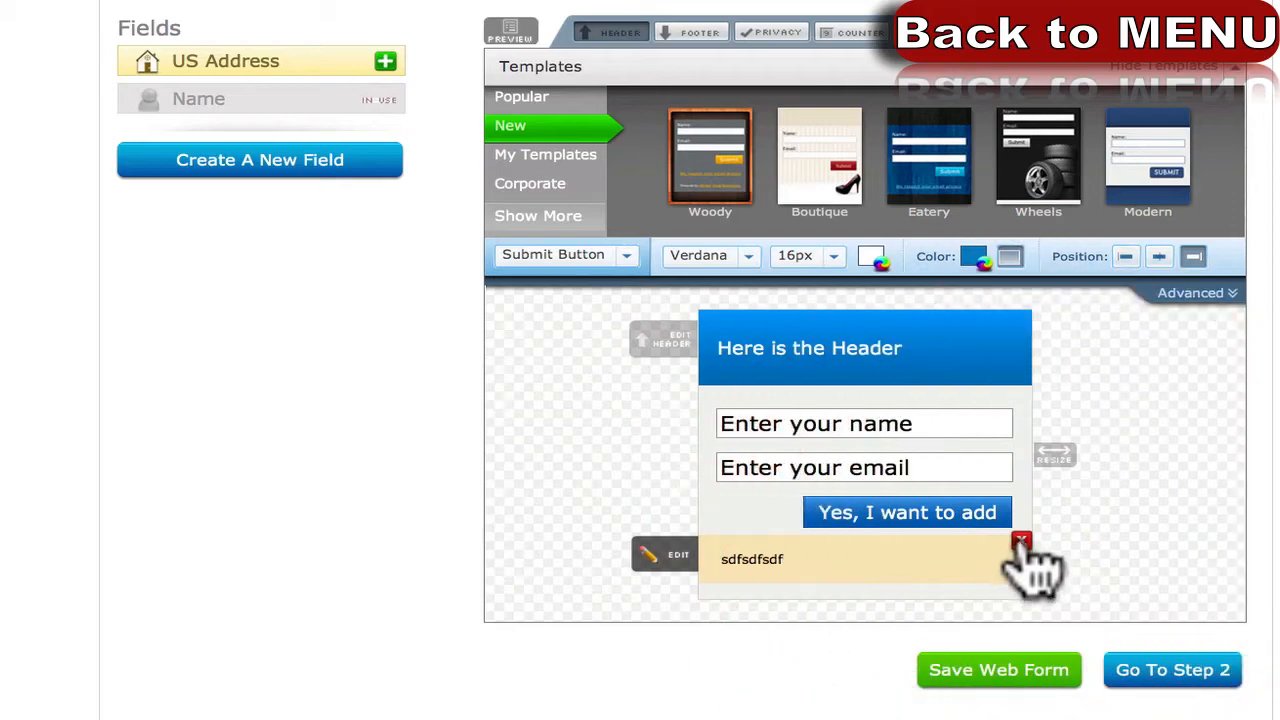
left_click(1021, 541)
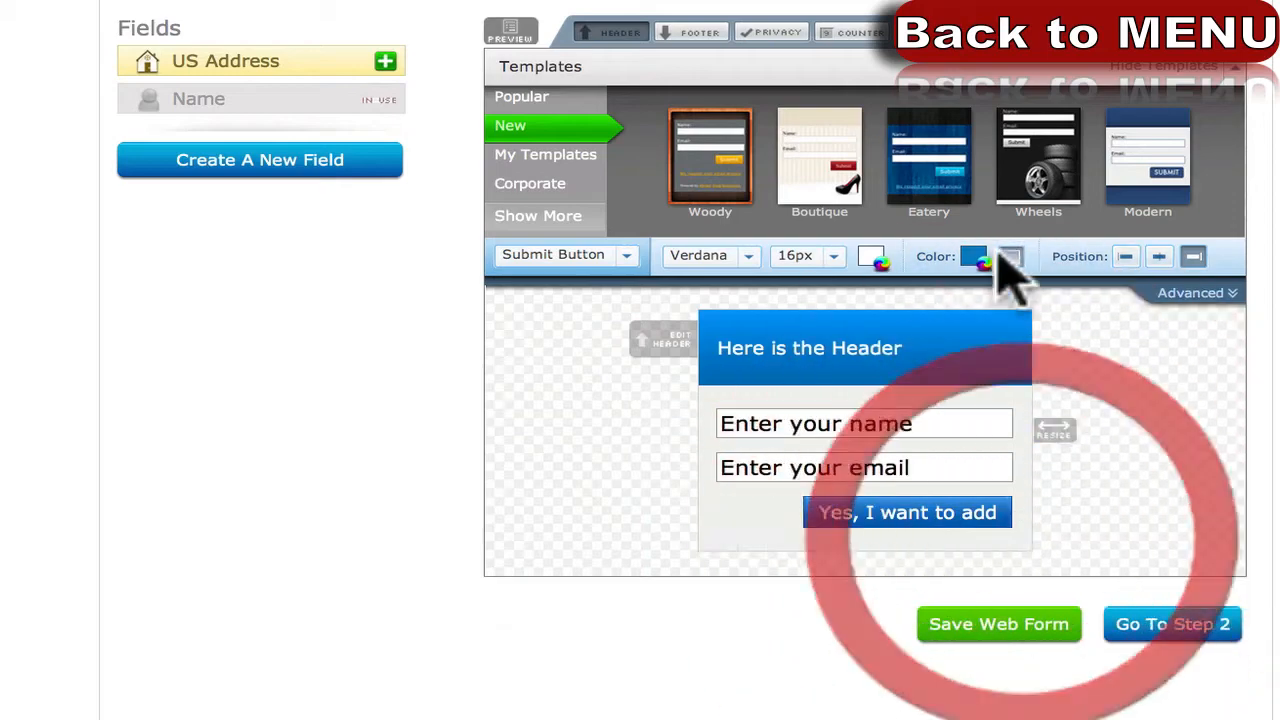
Apply the BLACK colour of the Wheels template to the form.
left_click(1043, 180)
left_click(832, 232)
left_click(830, 257)
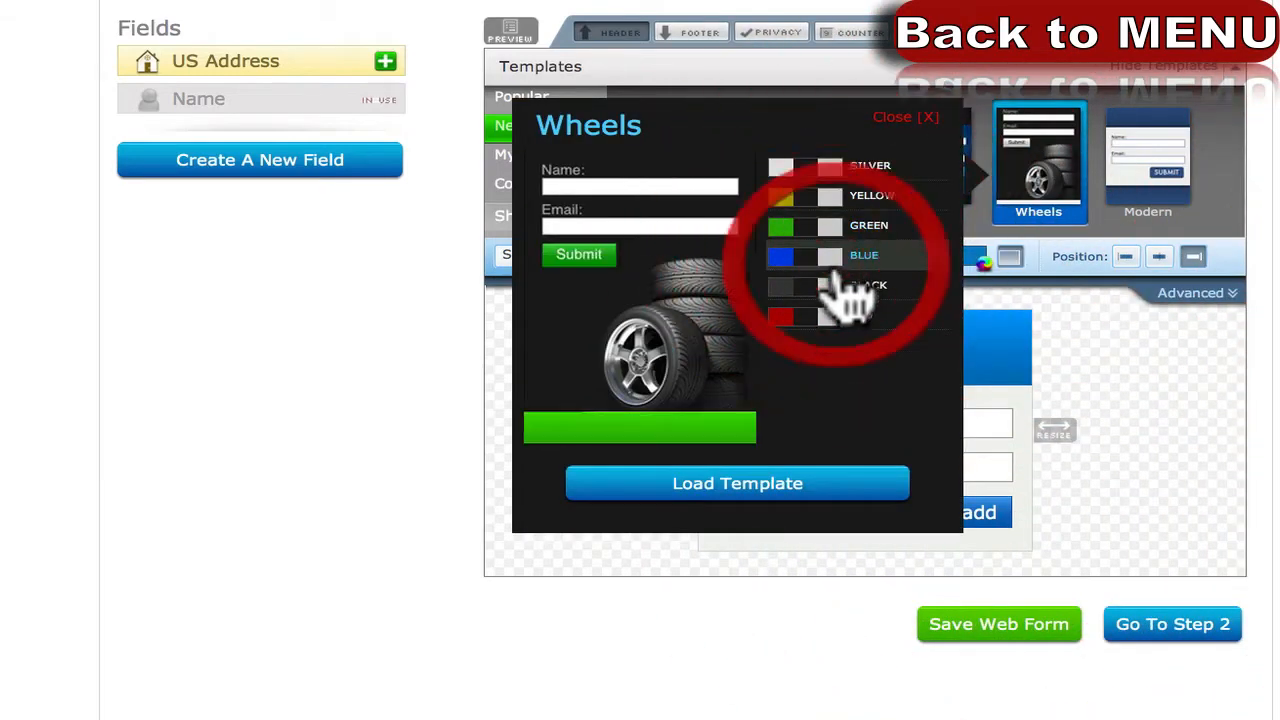
left_click(838, 287)
left_click(758, 490)
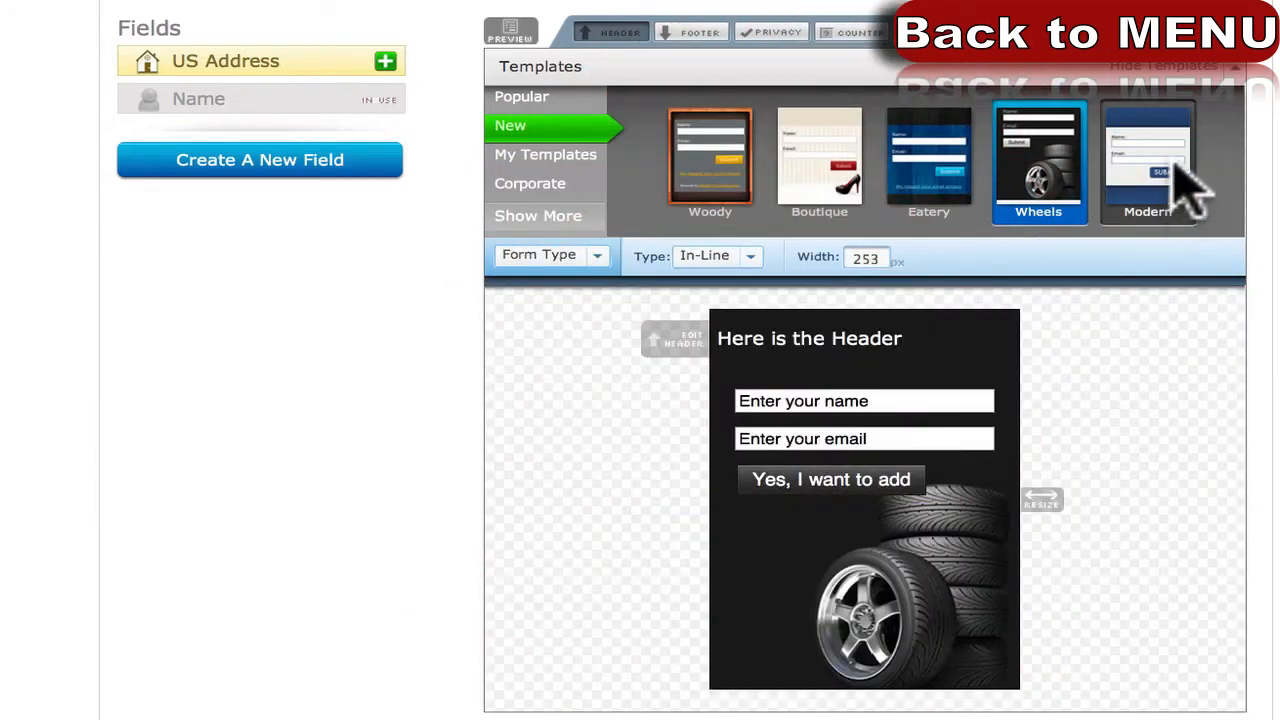
Browse the My Templates, Corporate and Boutique templates, then dismiss the Boutique preview unapplied.
left_click(545, 152)
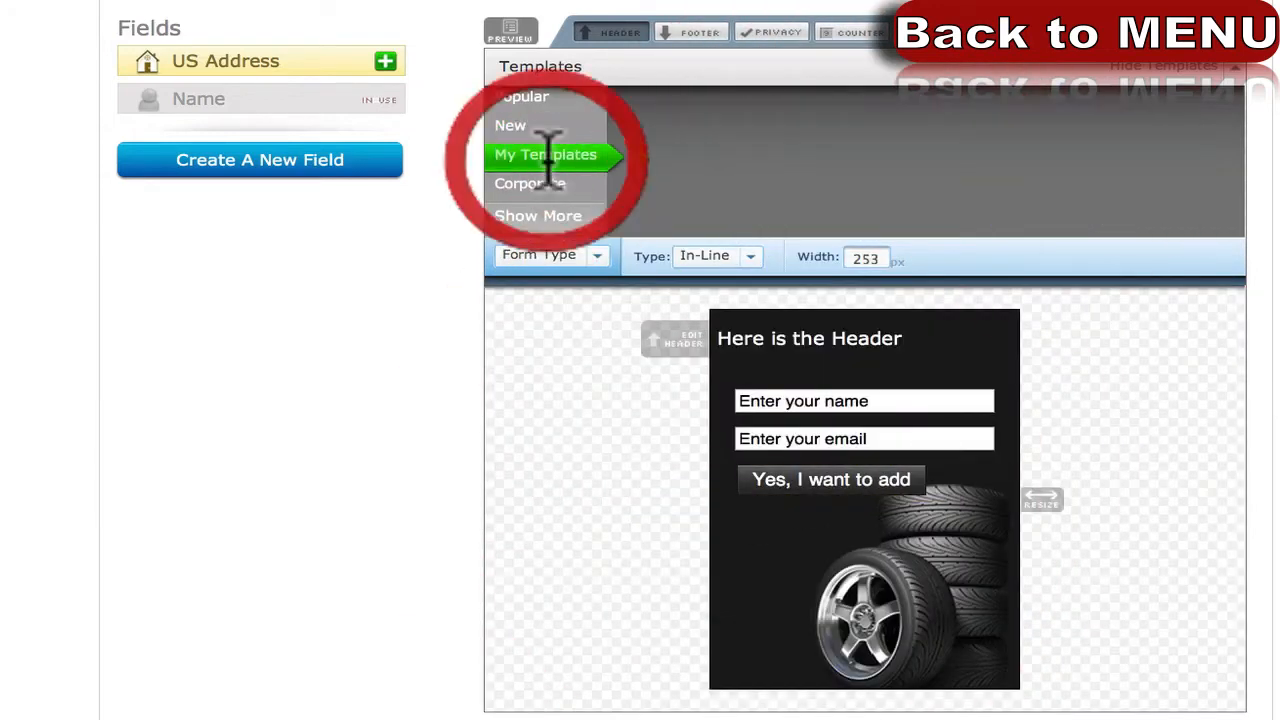
left_click(535, 185)
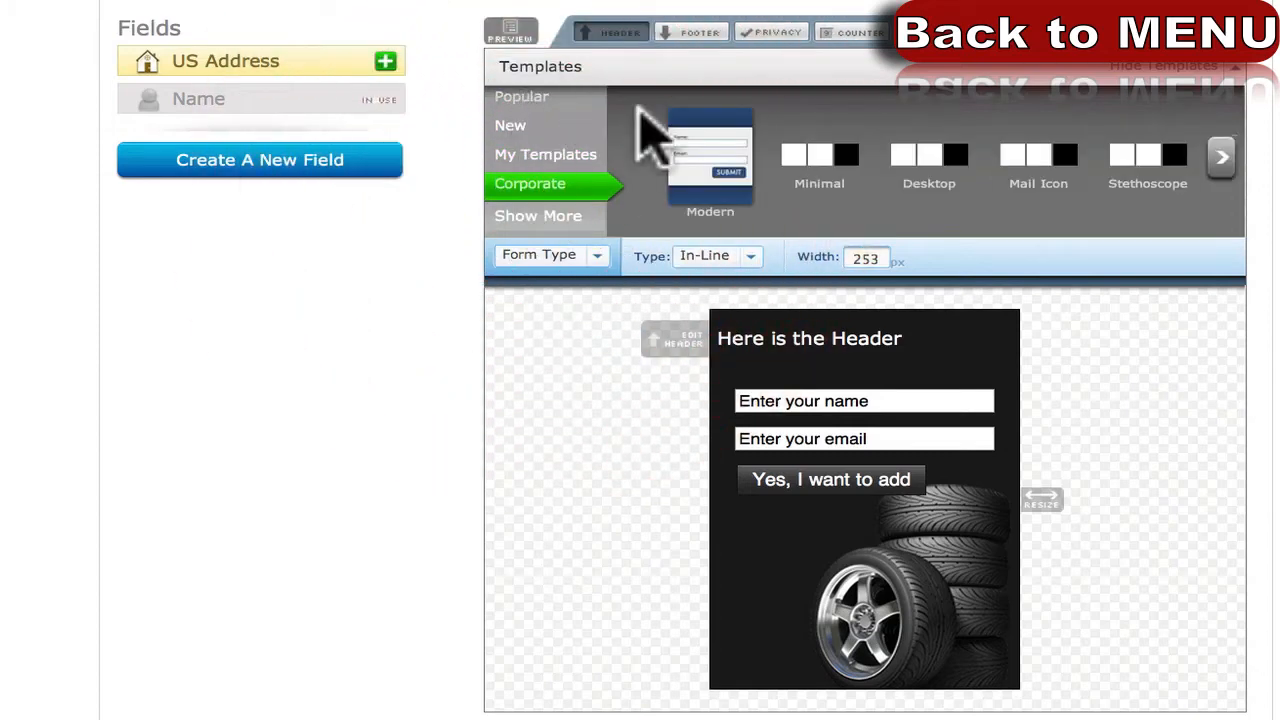
left_click(1222, 157)
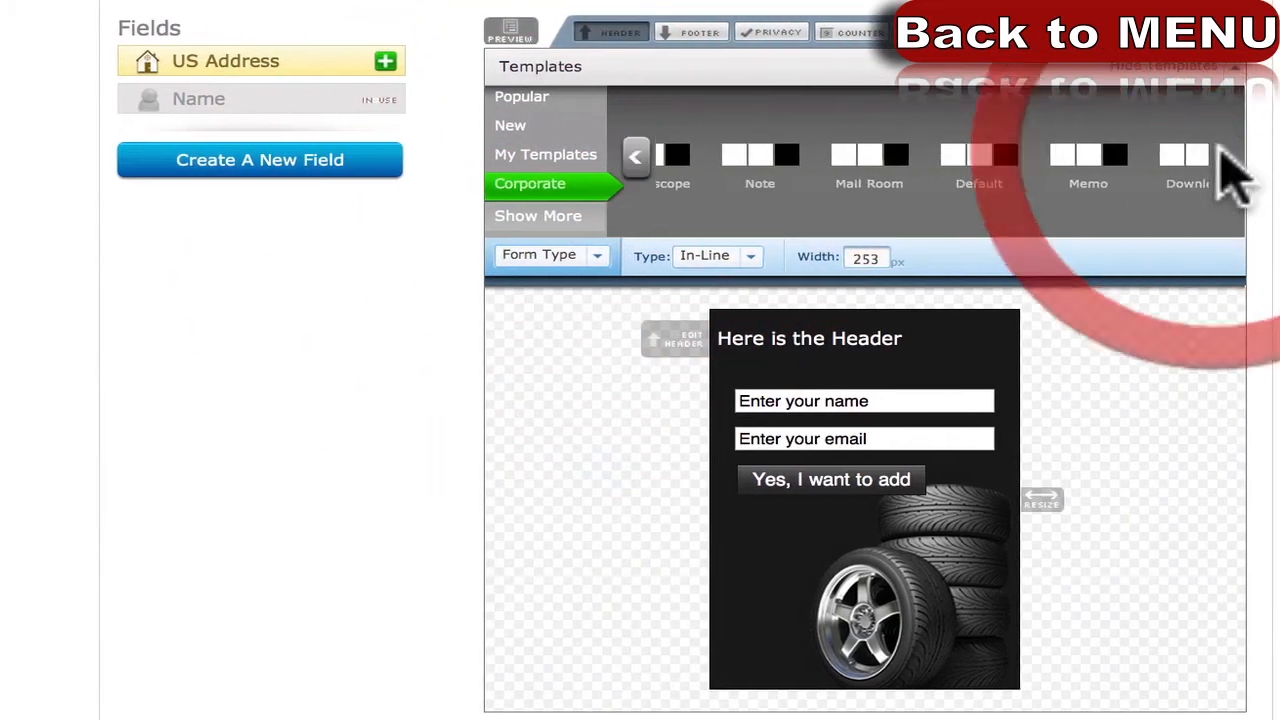
left_click(565, 128)
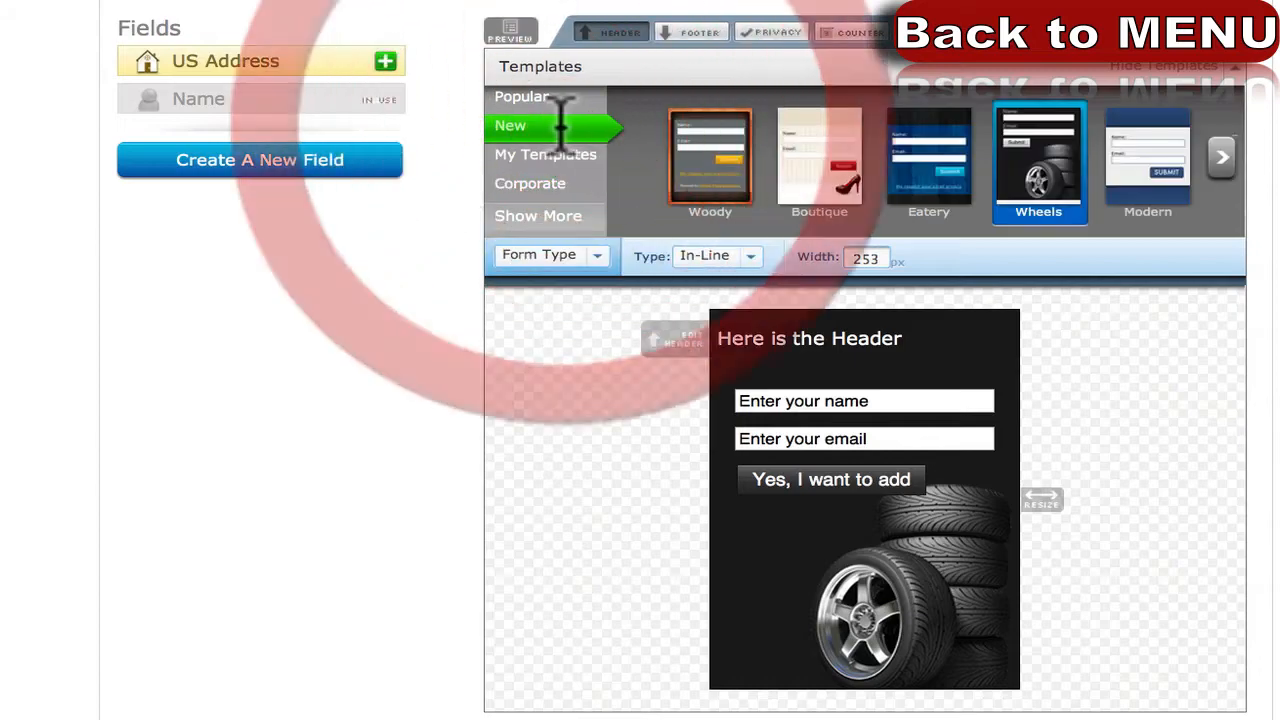
left_click(828, 195)
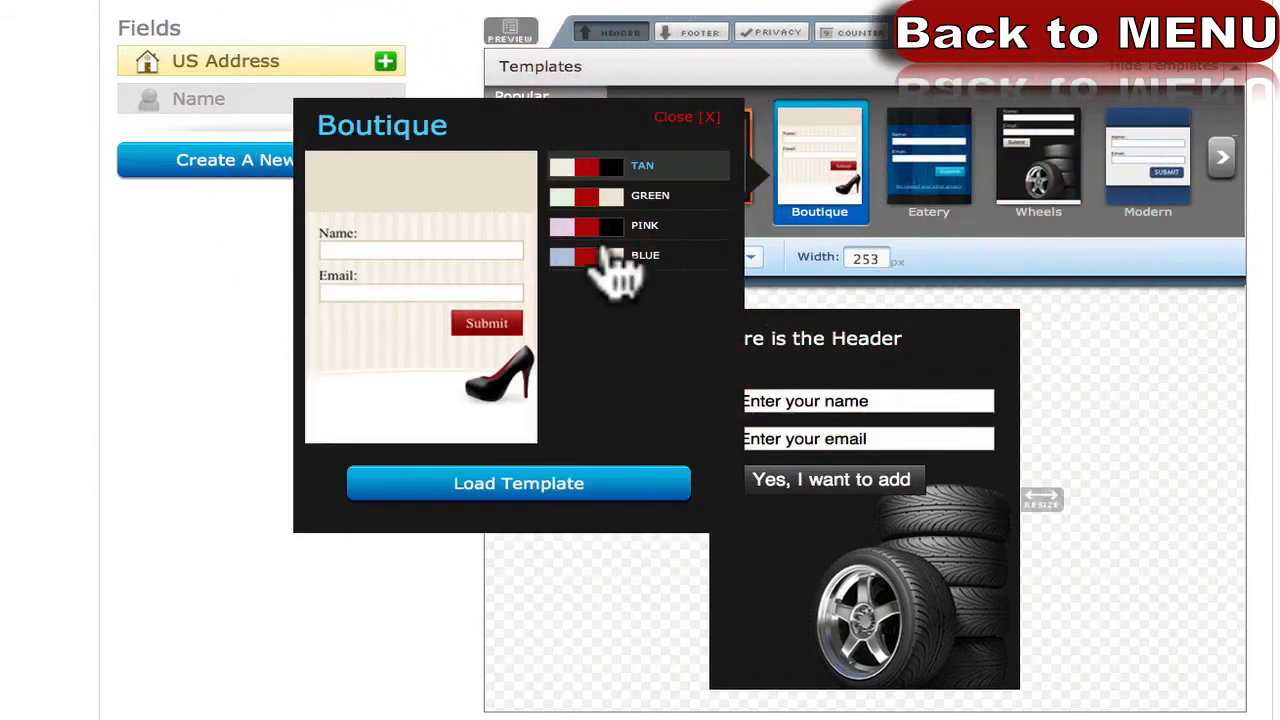
left_click(605, 228)
left_click(588, 258)
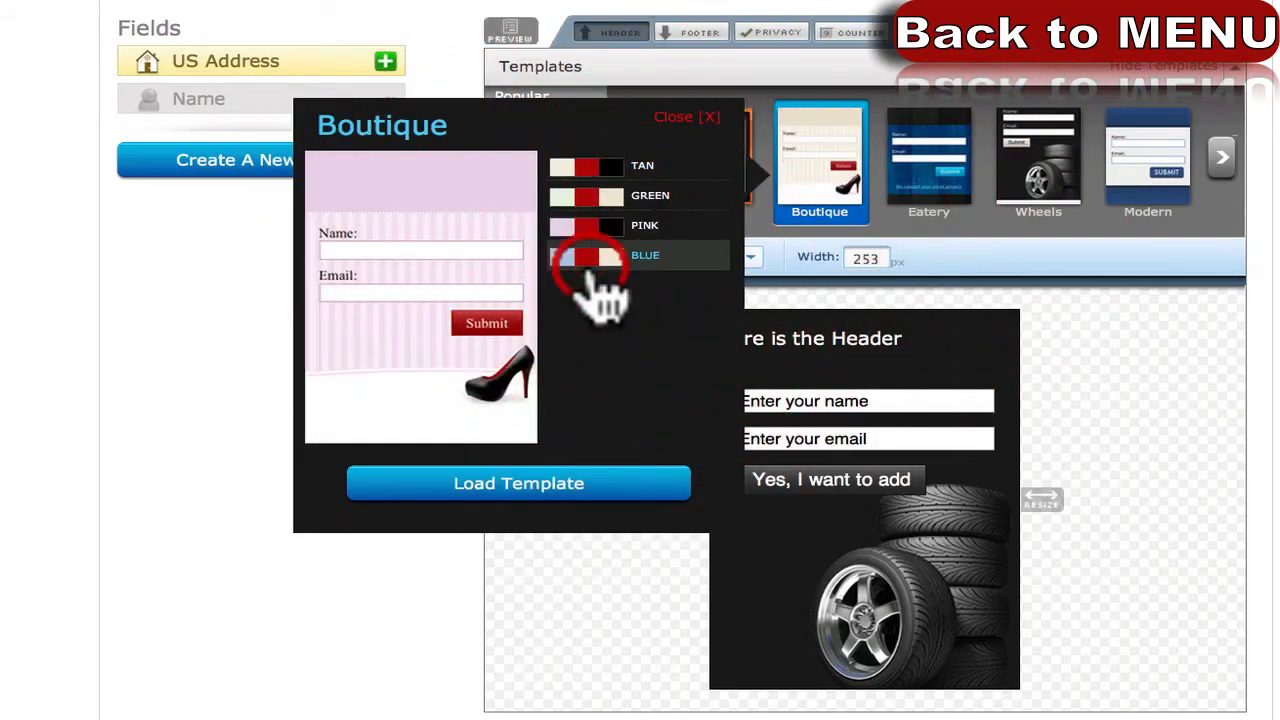
left_click(697, 118)
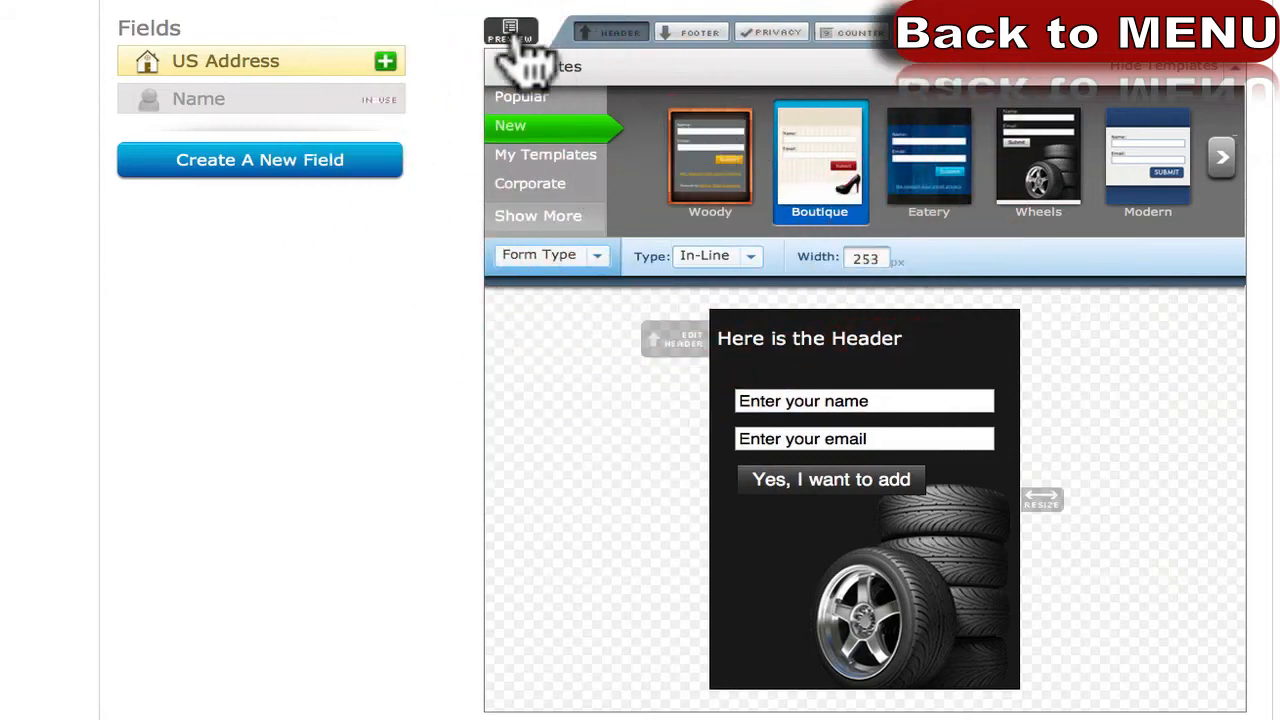
left_click(636, 460)
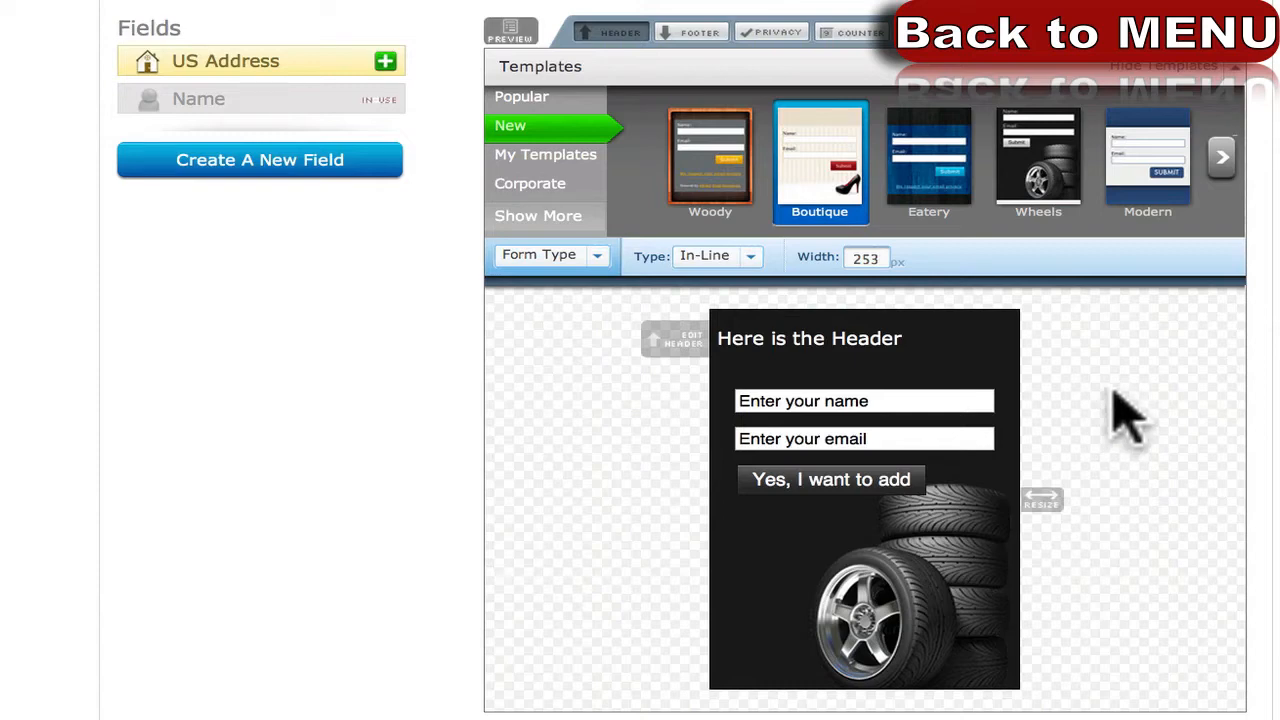
Check the submit button's text settings without changes, then start editing the header.
left_click(882, 482)
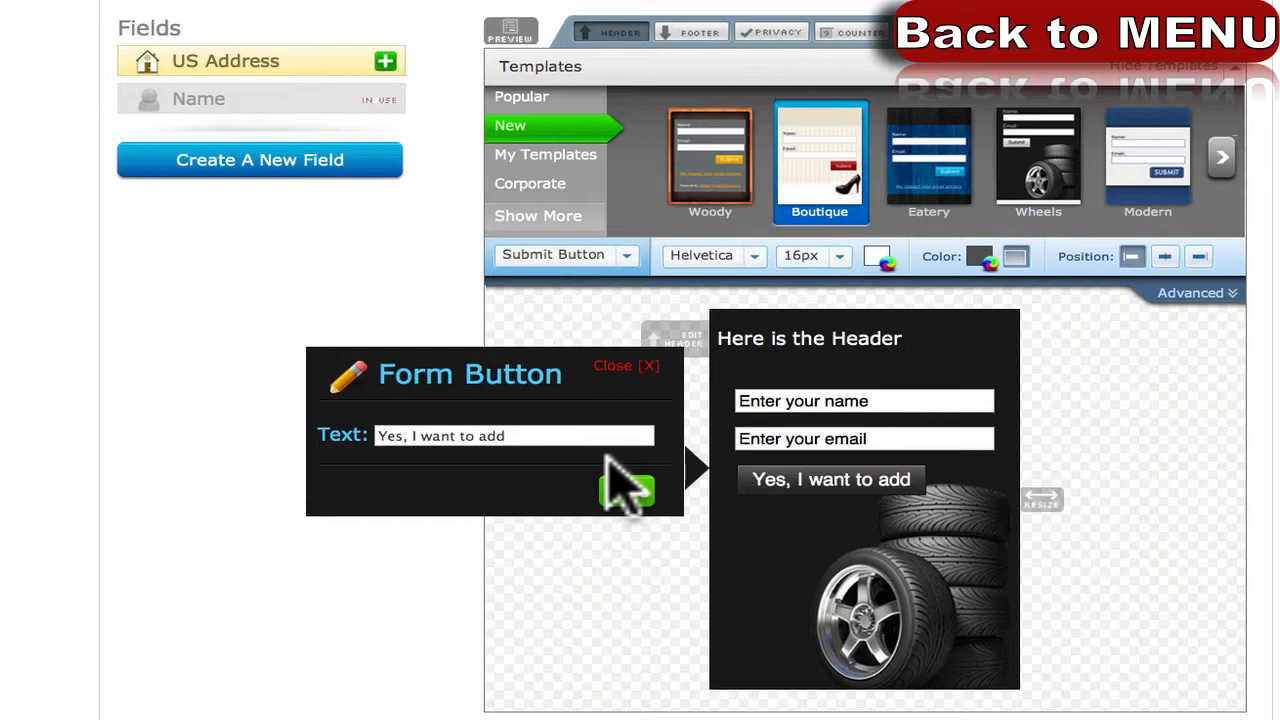
left_click(614, 370)
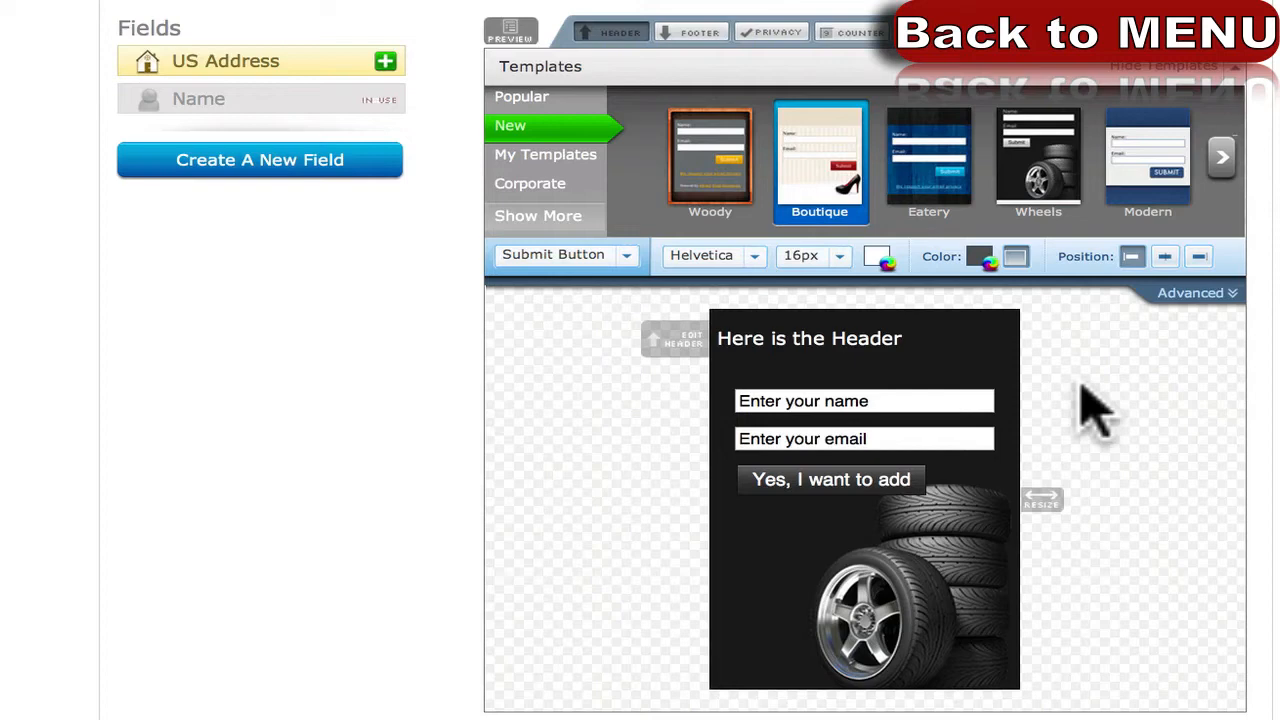
left_click(837, 343)
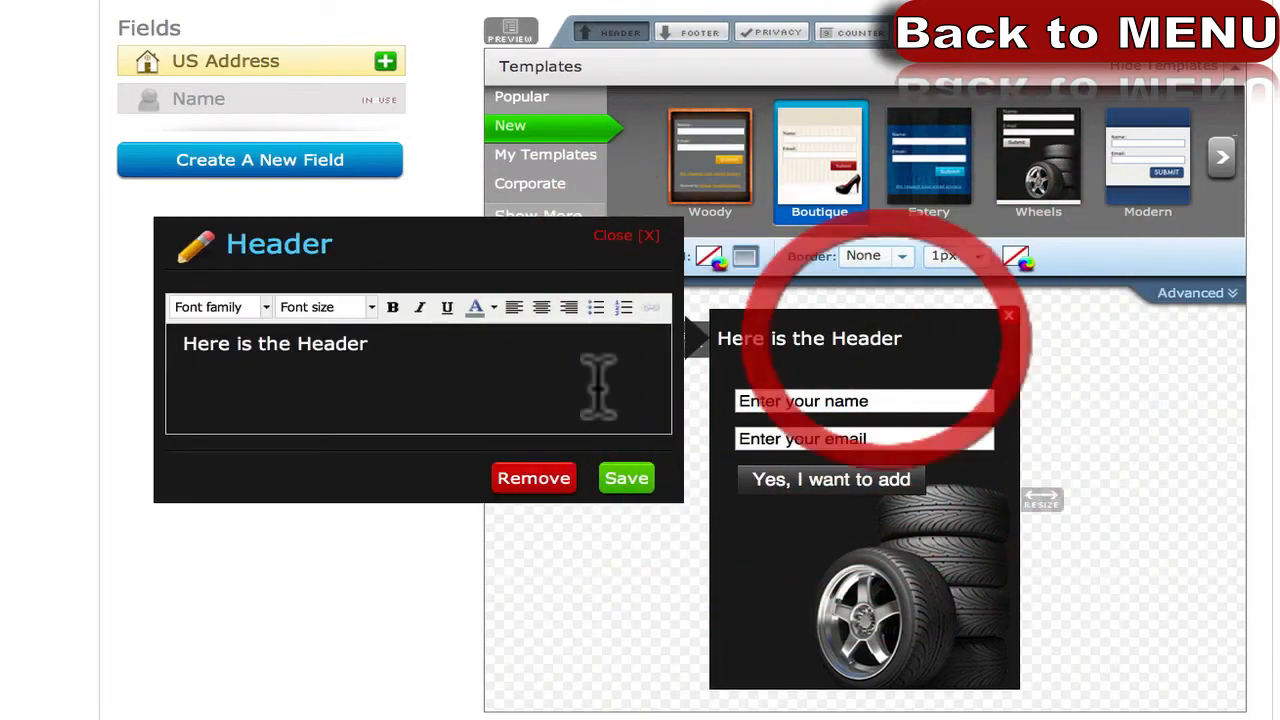
Rewrite the header as 'To Receive this FREE report just fill in the form below' and save.
left_click_drag(368, 343, 165, 346)
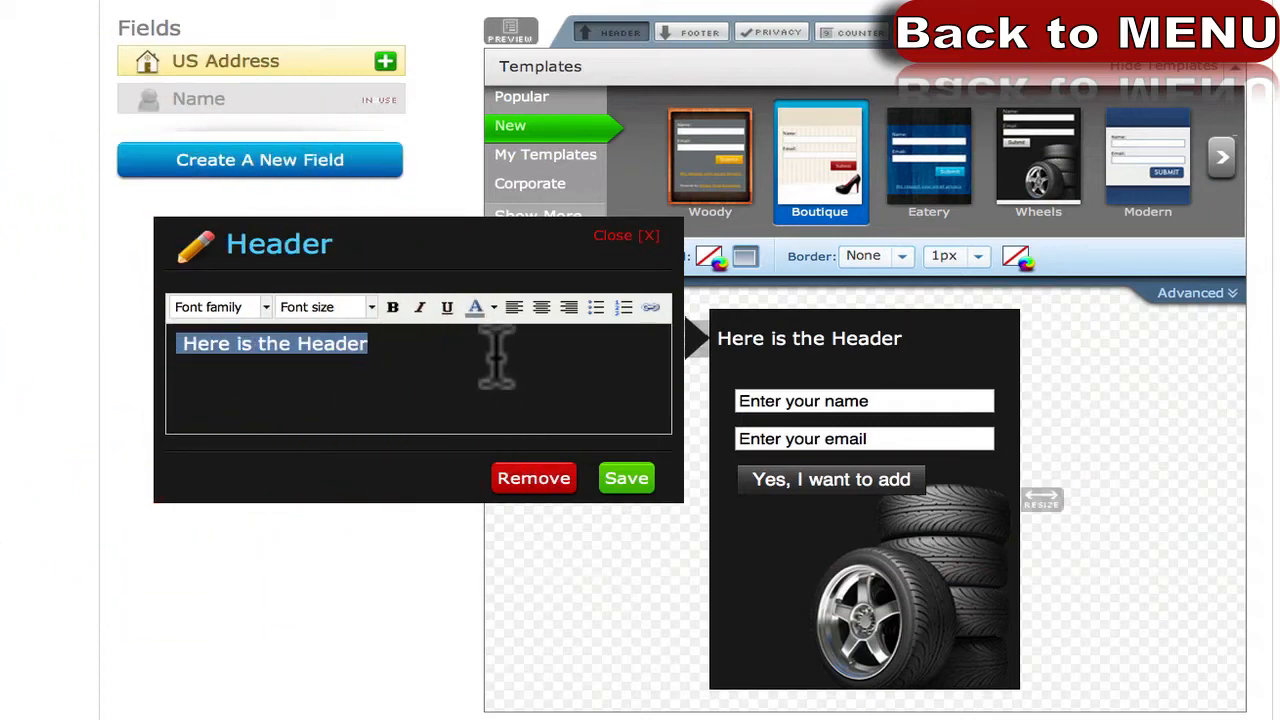
type("To Receive")
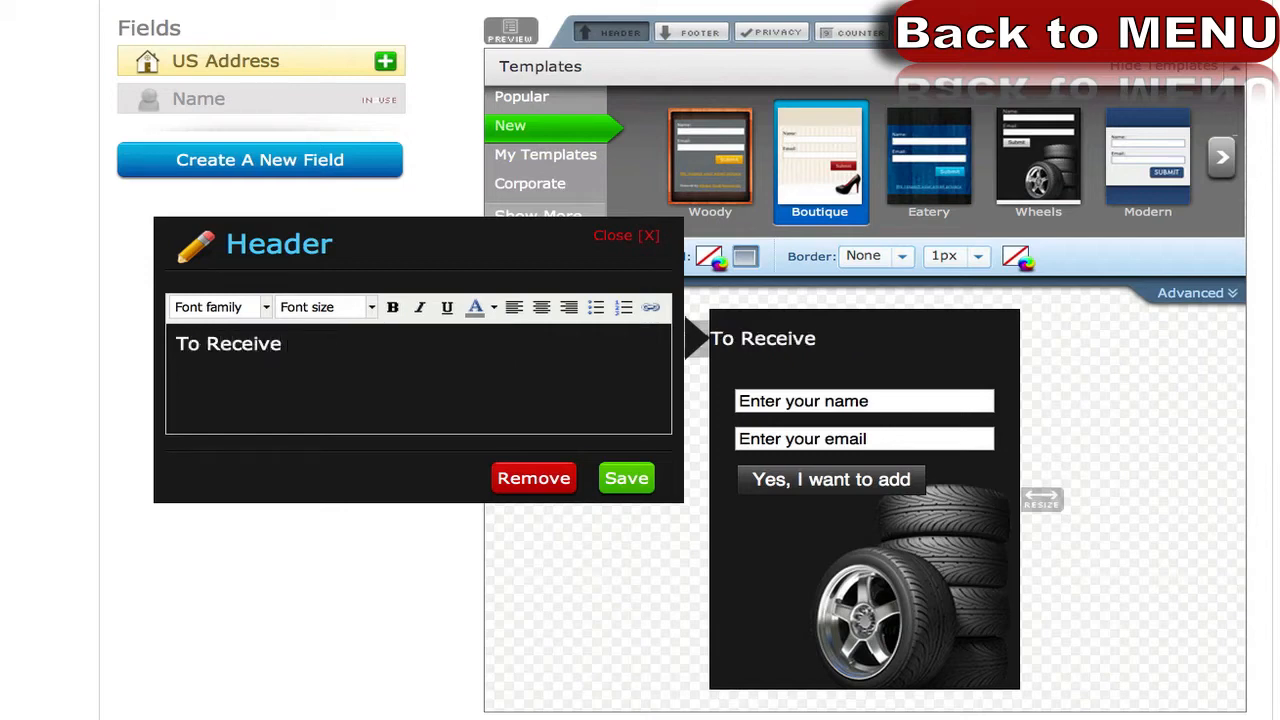
type(" this FREE rep")
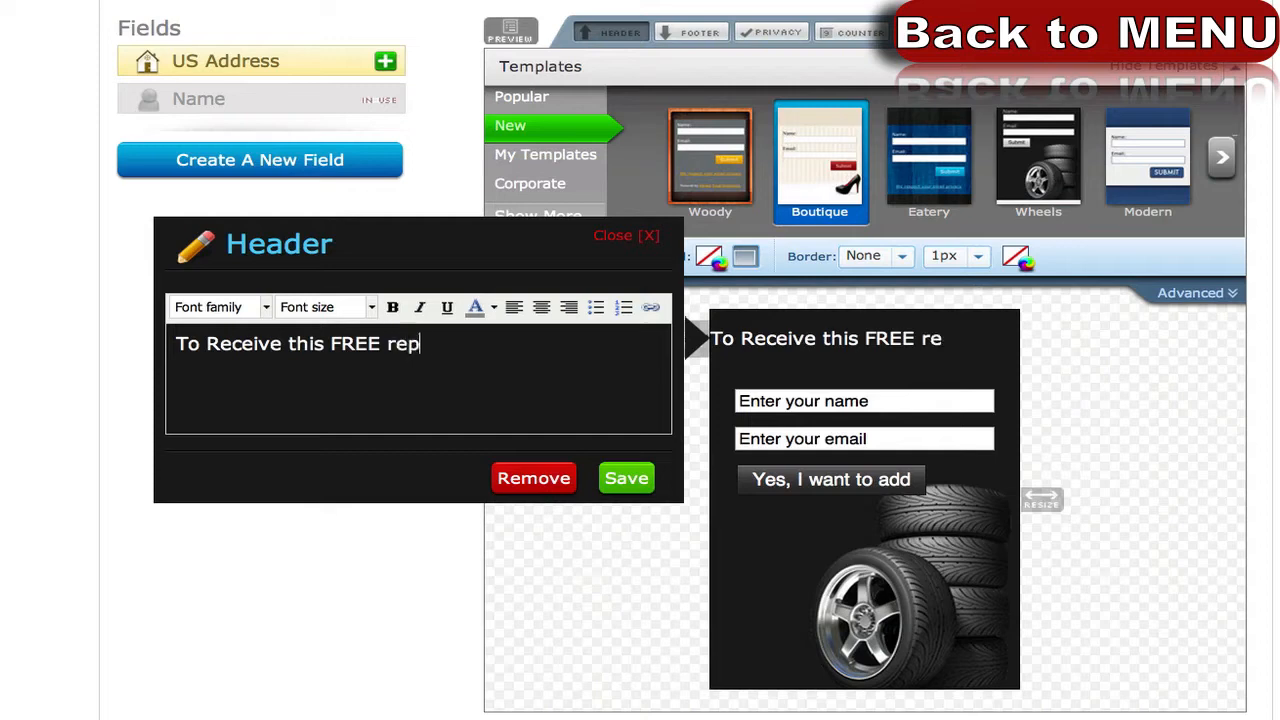
type("ort j")
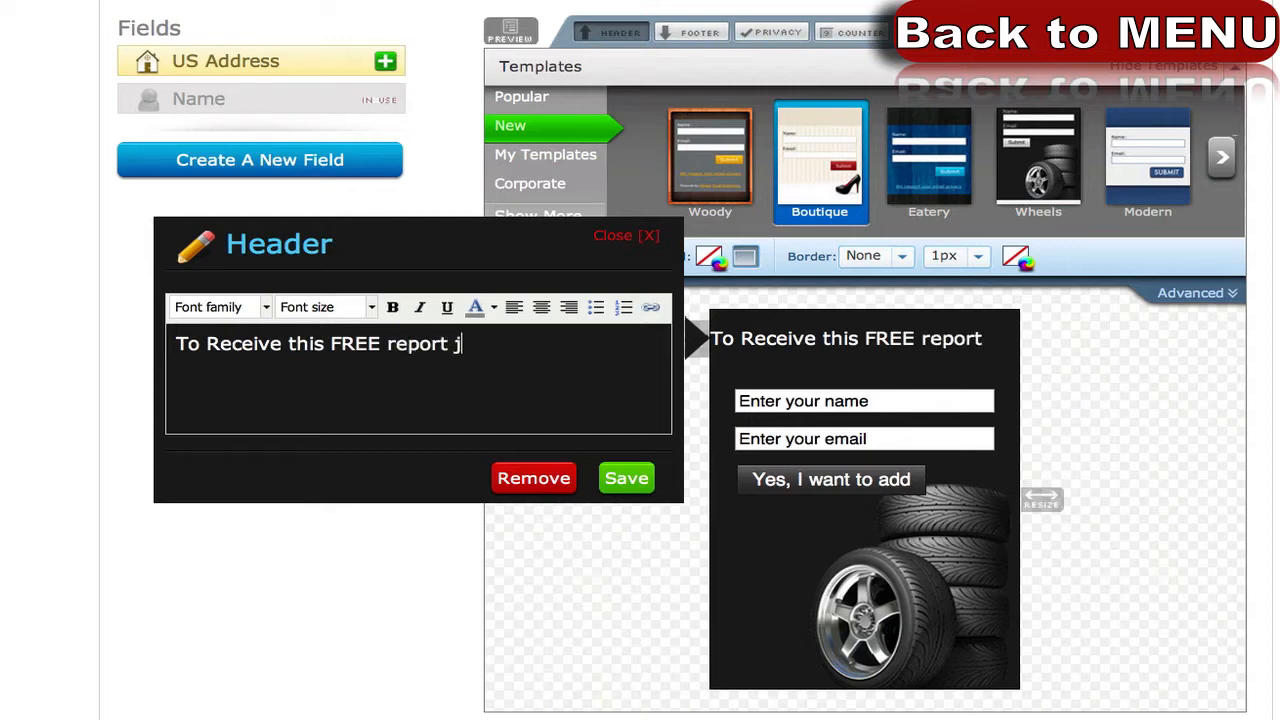
type("ust enter your")
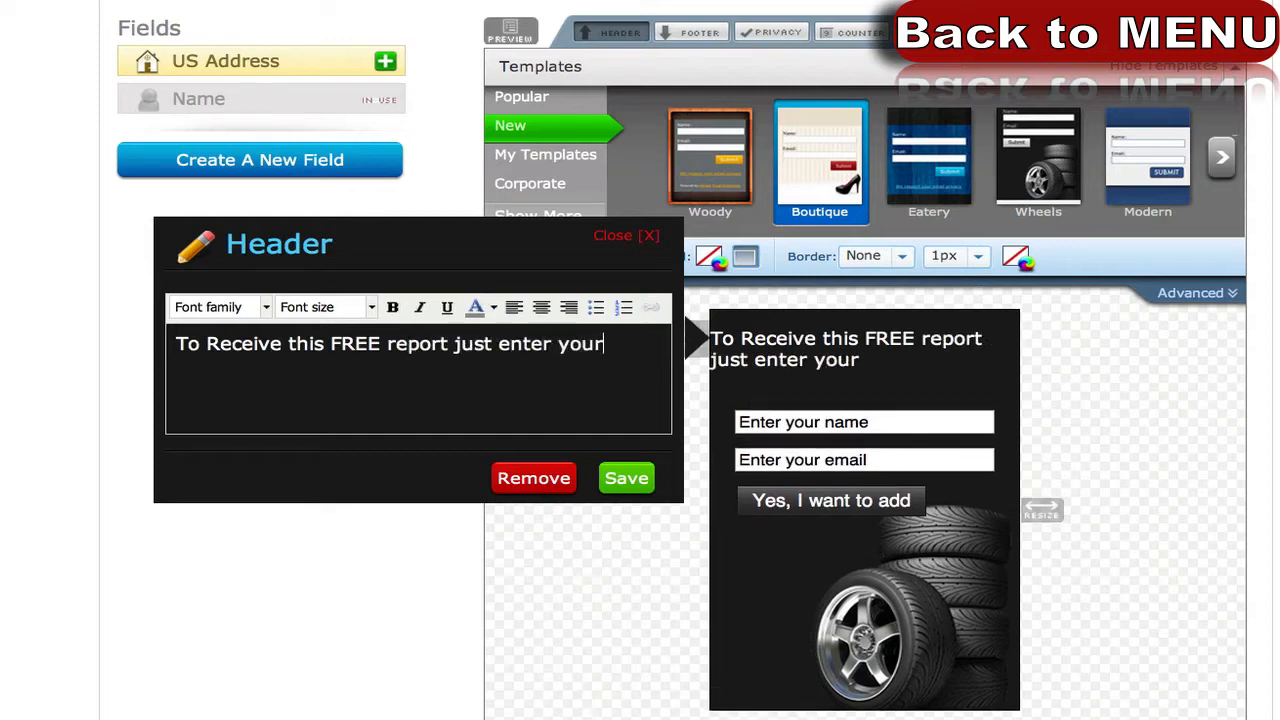
type(" name and email")
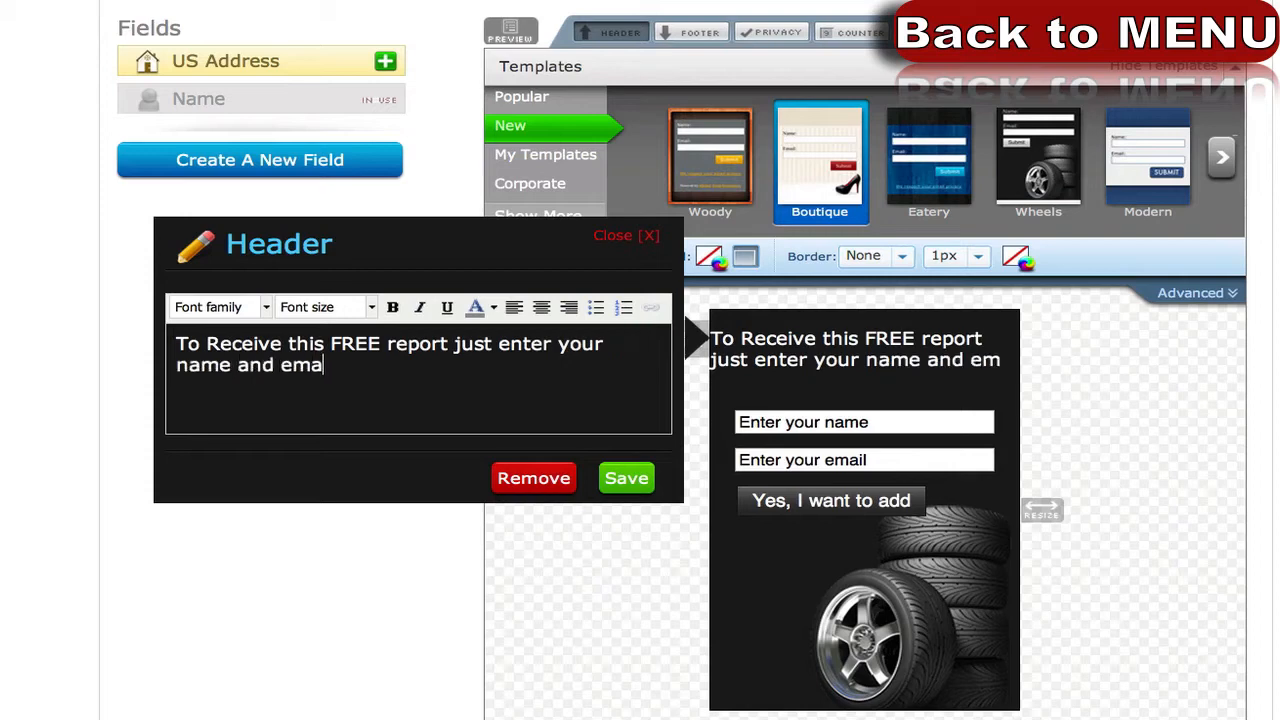
key("BackSpace")
key("BackSpace")
key("BackSpace")
key("BackSpace")
key("BackSpace")
key("BackSpace")
key("BackSpace")
key("BackSpace")
key("BackSpace")
key("BackSpace")
key("BackSpace")
key("BackSpace")
key("BackSpace")
key("BackSpace")
key("BackSpace")
key("BackSpace")
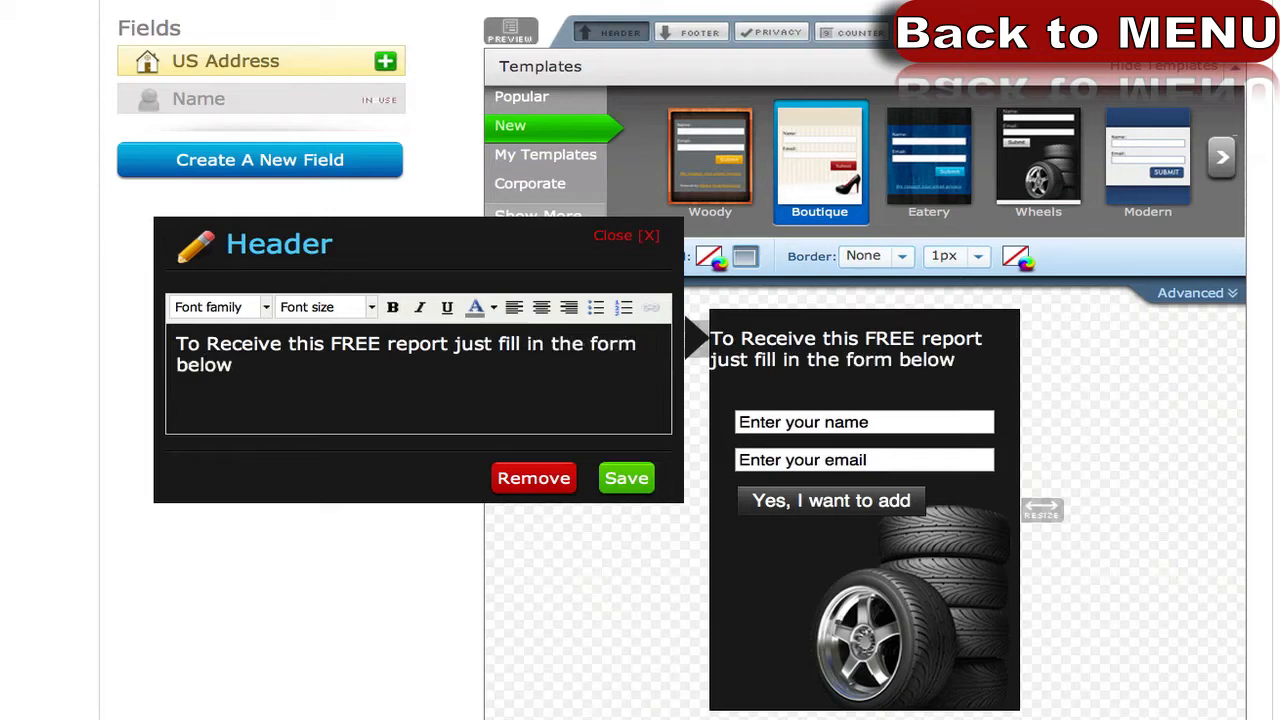
left_click(620, 484)
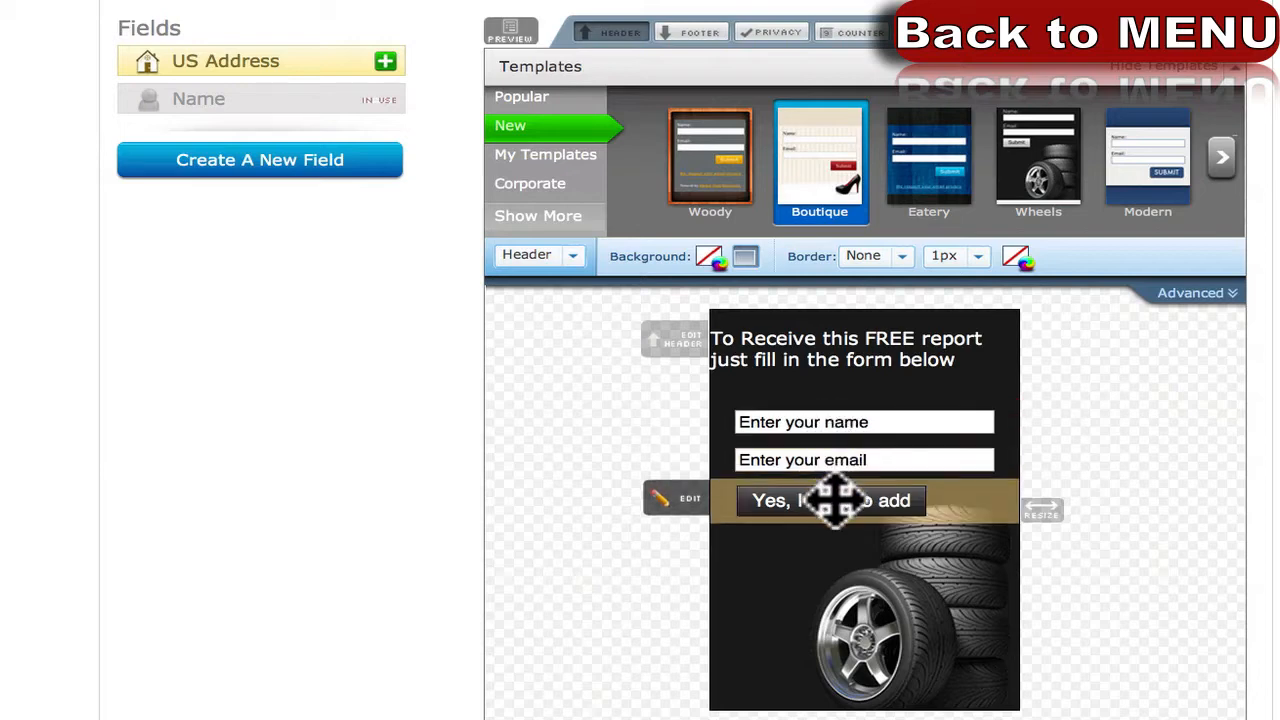
left_click(864, 343)
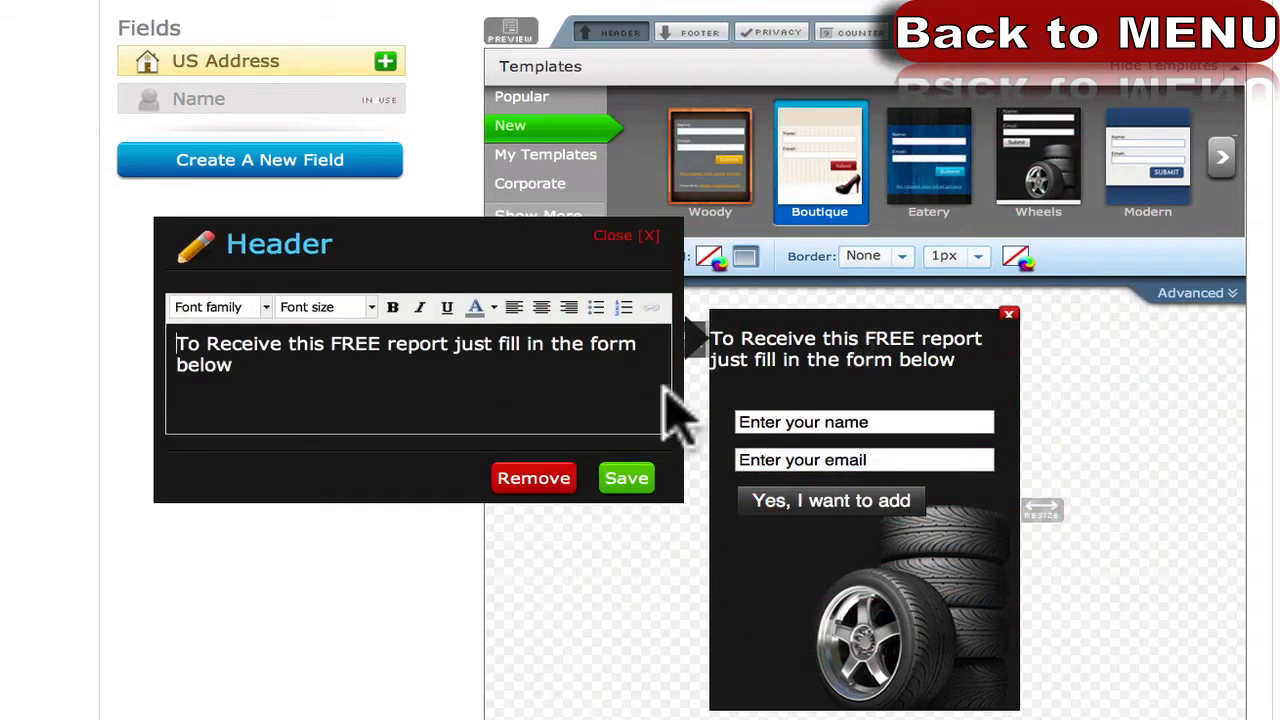
left_click(620, 480)
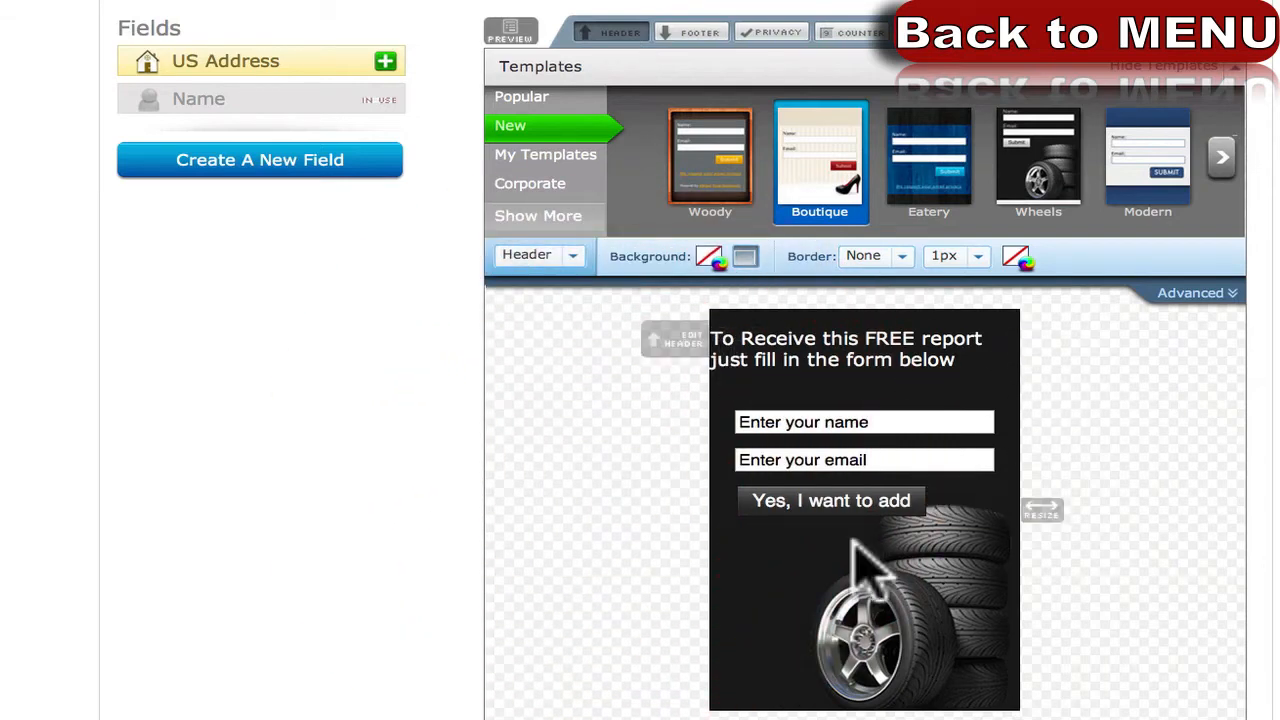
left_click(810, 356)
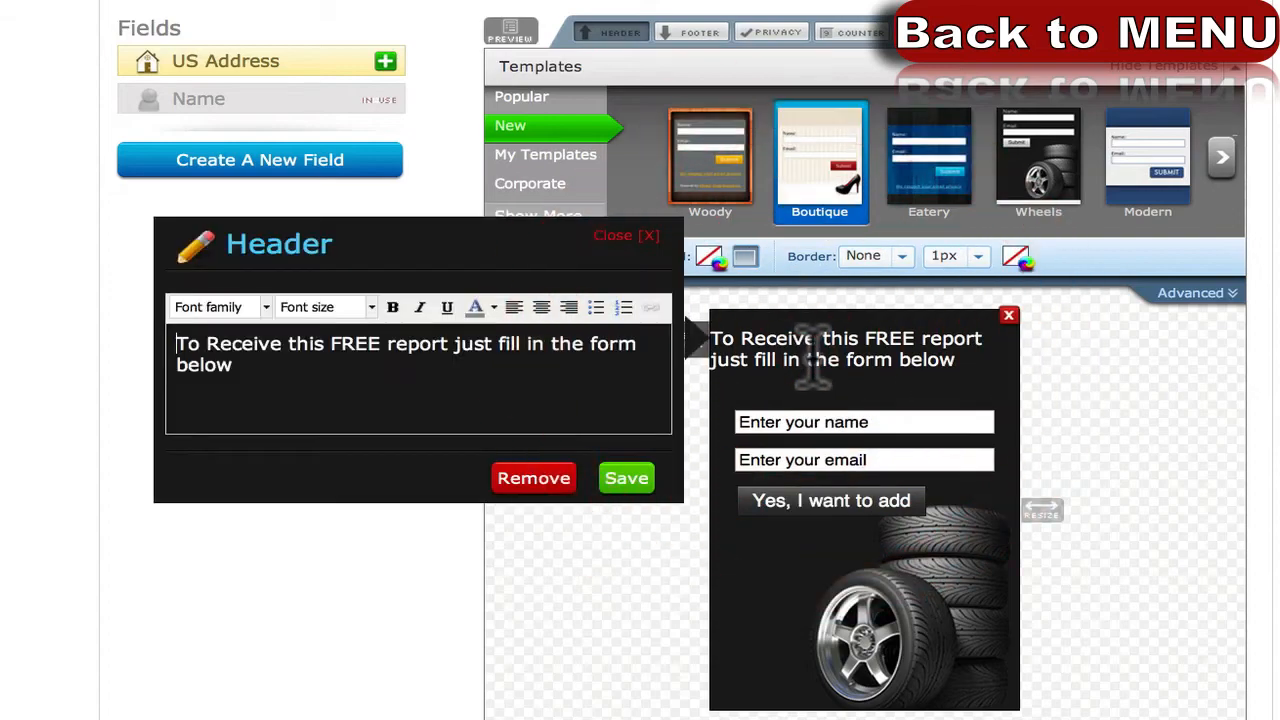
Try the Eatery template, then apply the Modern template to the form.
left_click(932, 162)
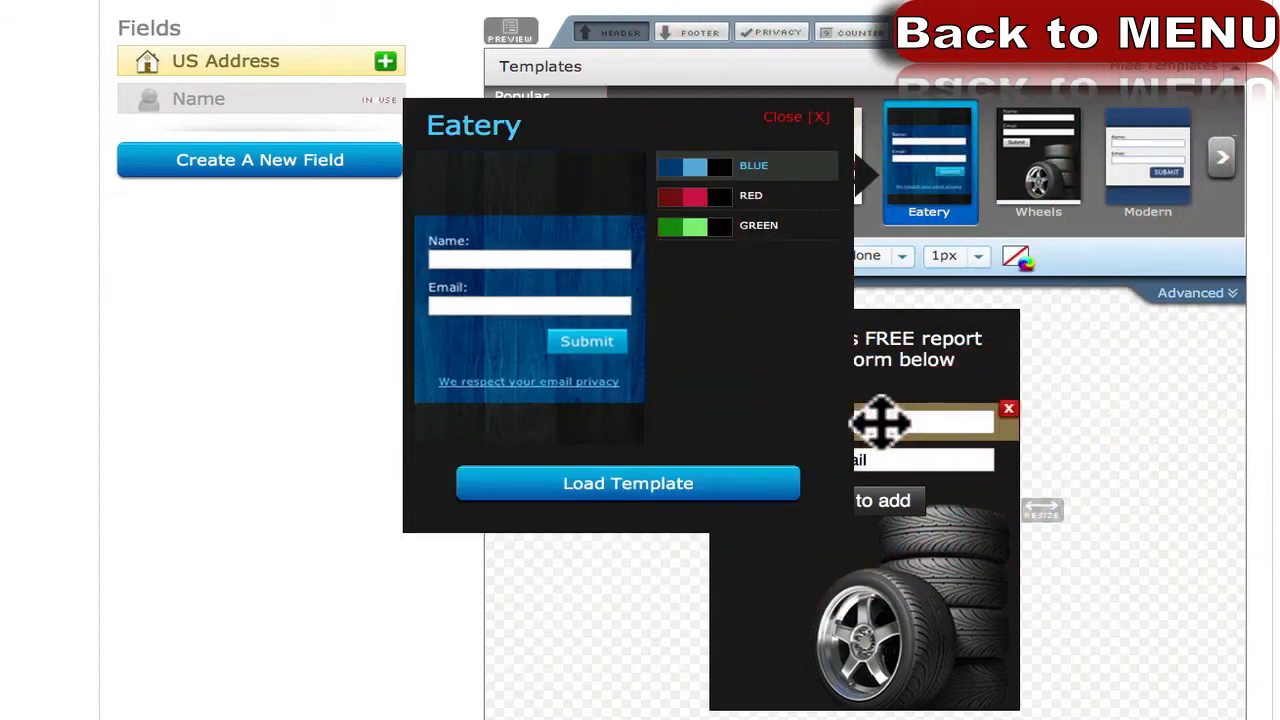
left_click(686, 484)
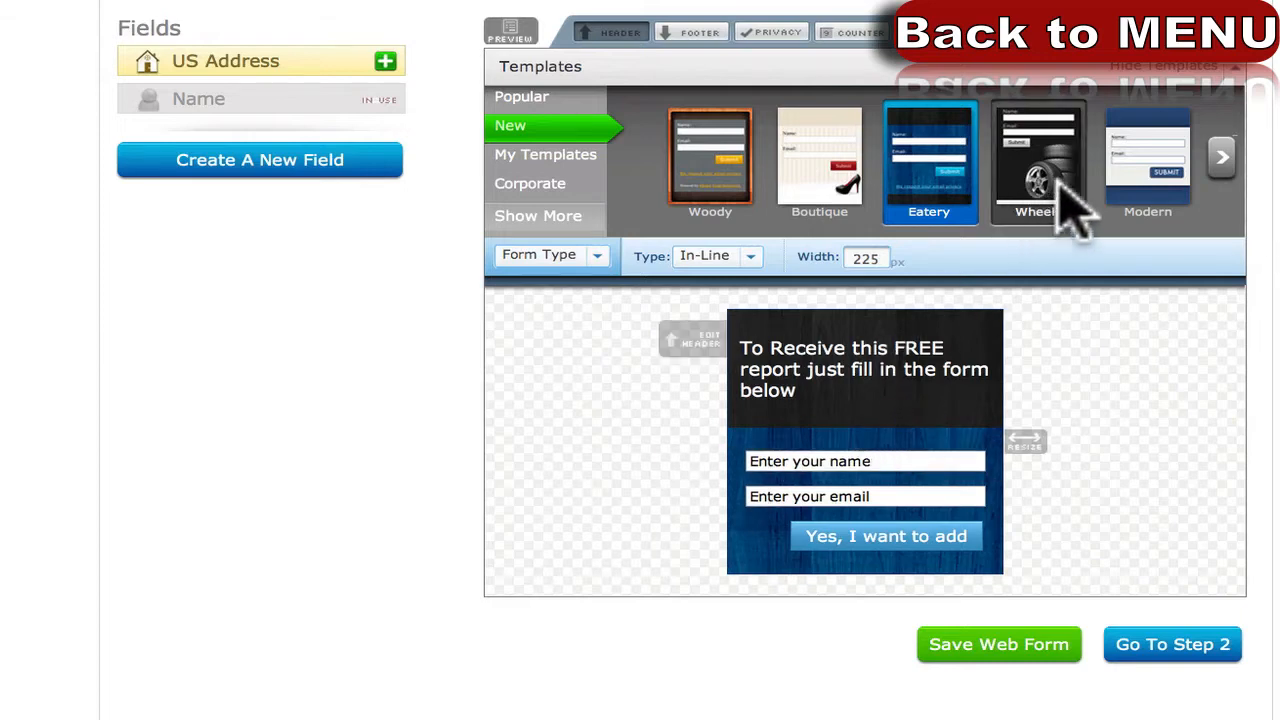
left_click(1122, 162)
left_click(918, 489)
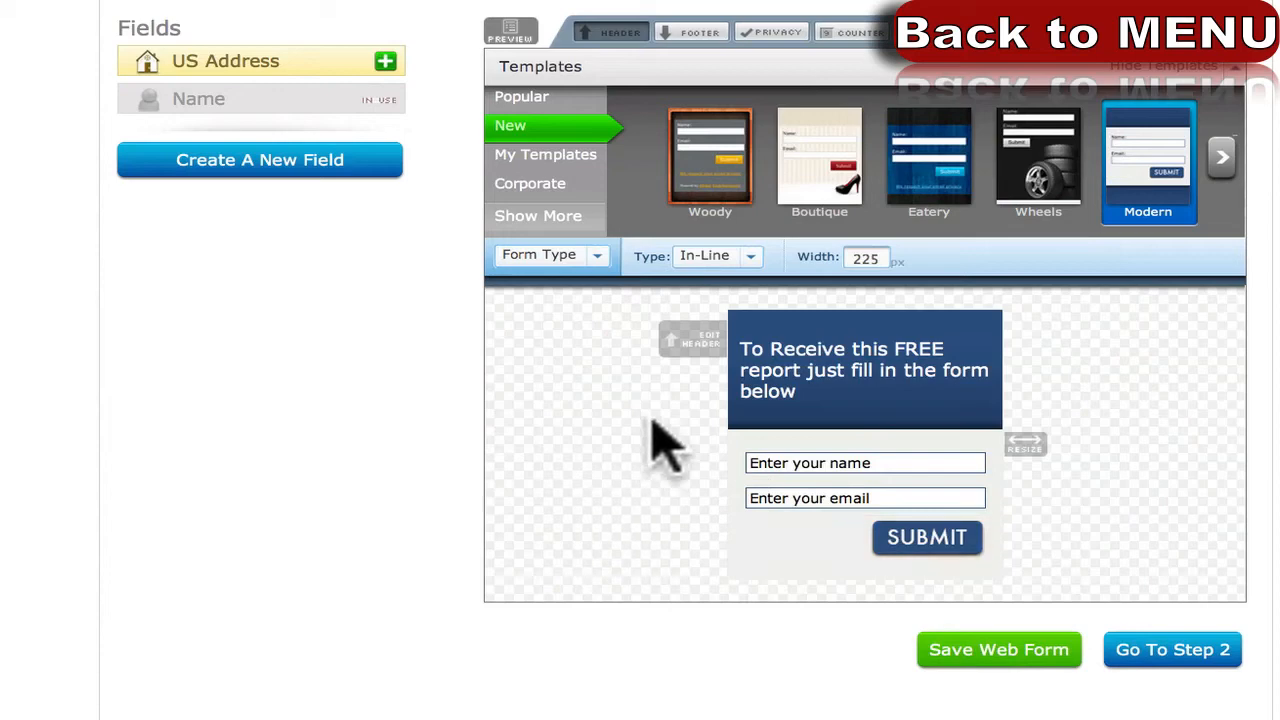
Pick Inputs as the element to style and check its border thickness options, leaving them unchanged.
left_click(815, 468)
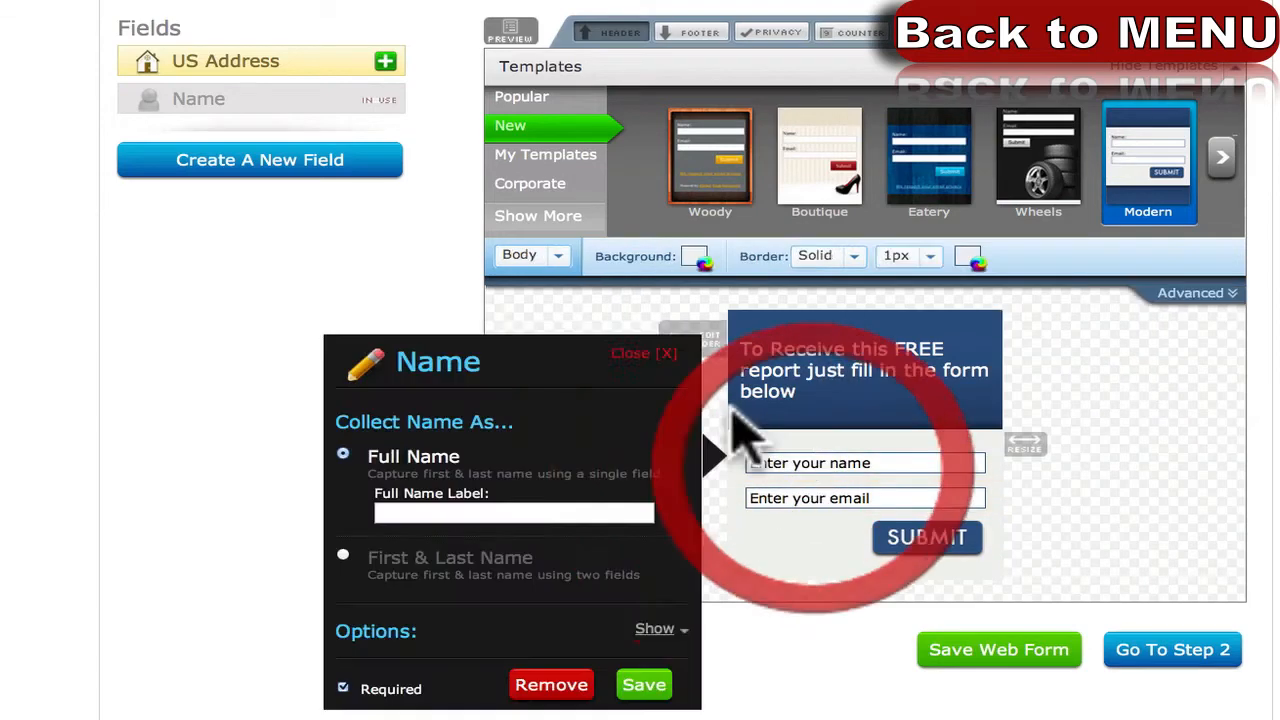
left_click(635, 686)
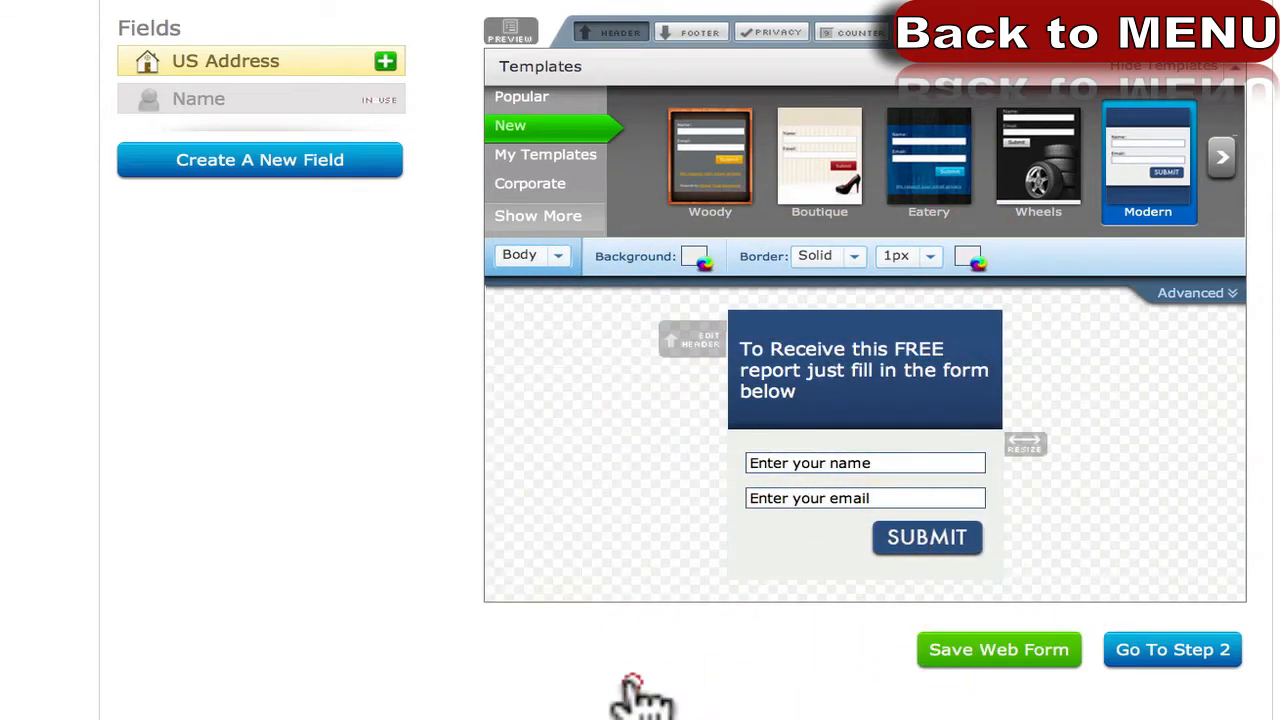
left_click(558, 256)
left_click(531, 366)
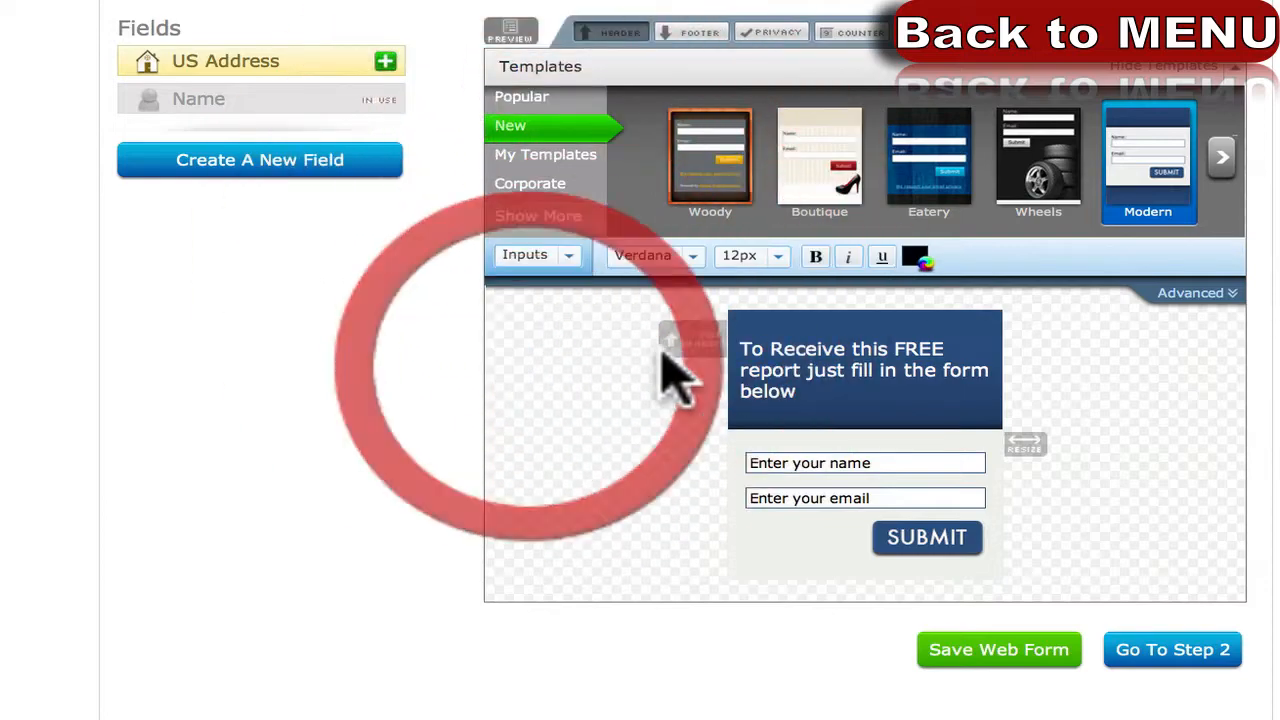
left_click(797, 457)
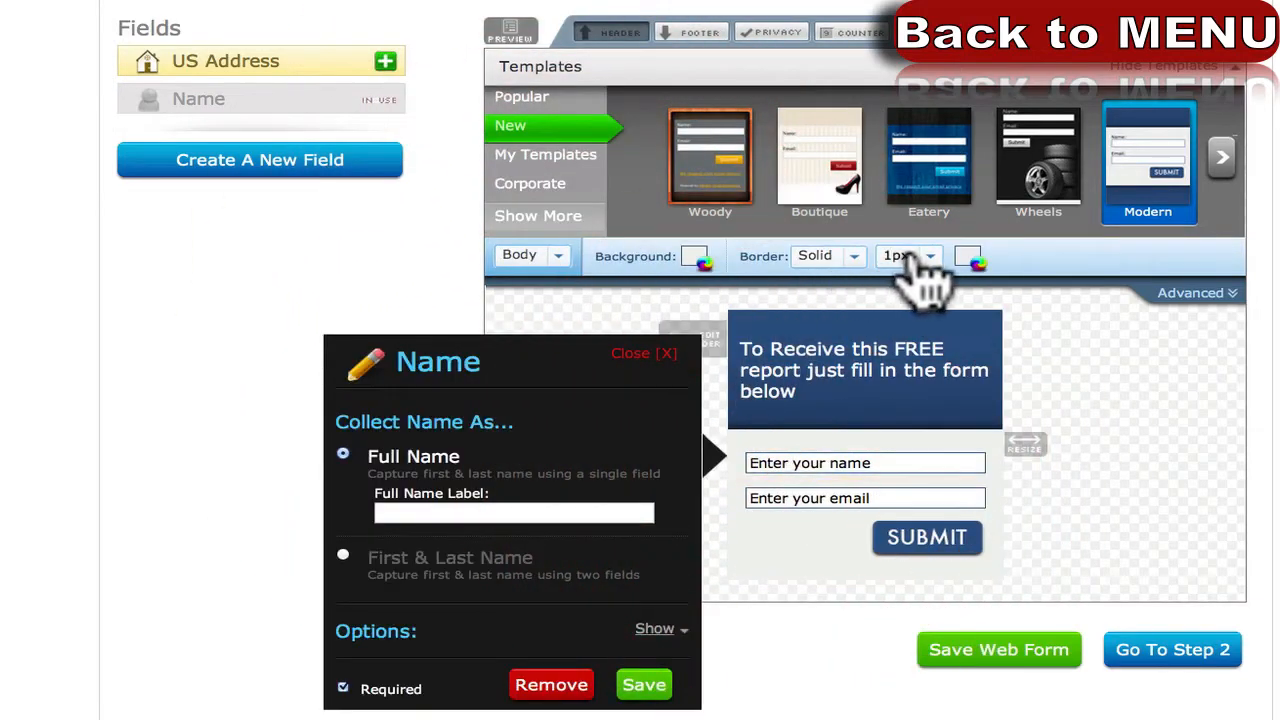
left_click(940, 262)
left_click(773, 291)
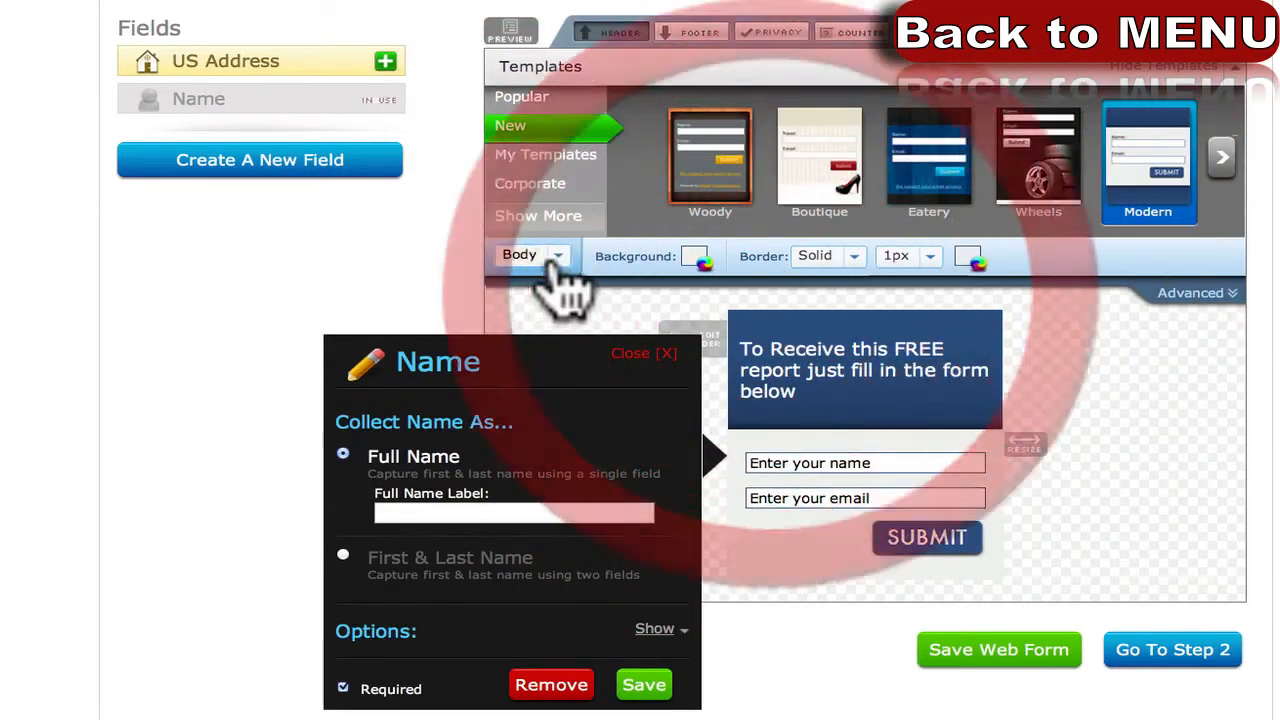
Set the input box font size to 14px and close the Name field panel with Save.
left_click(552, 258)
left_click(527, 367)
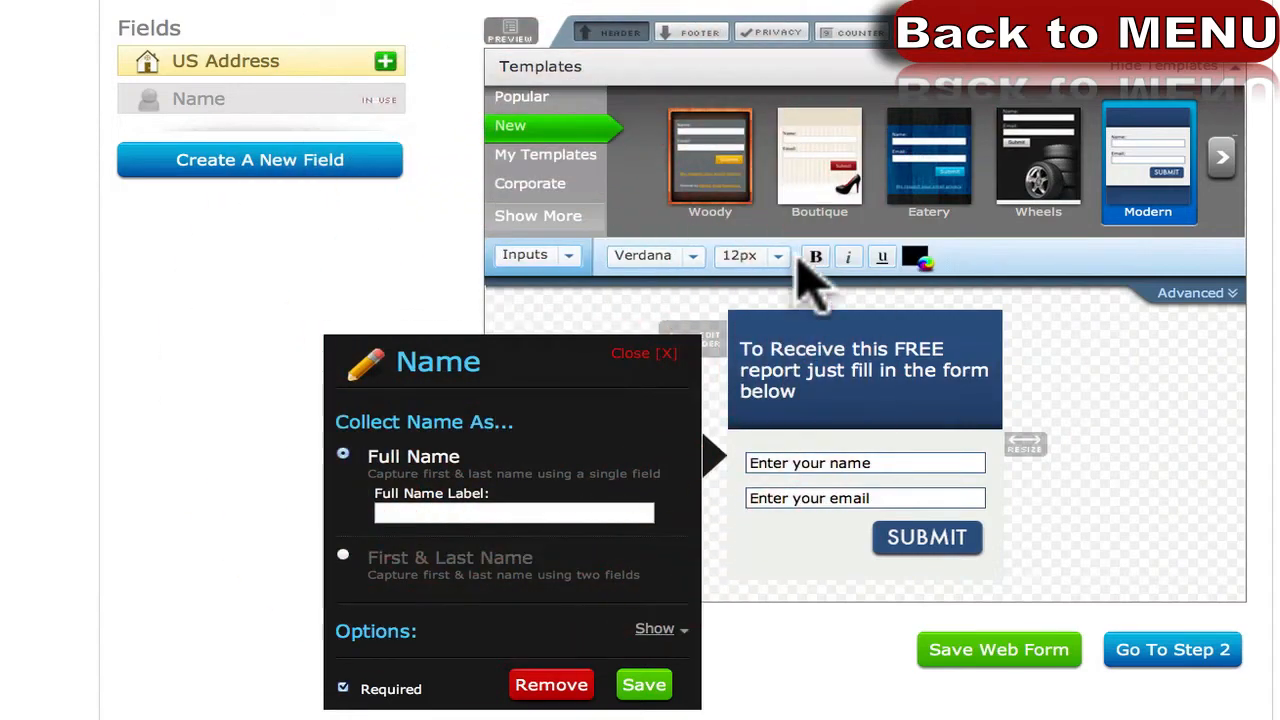
left_click(750, 257)
left_click(763, 420)
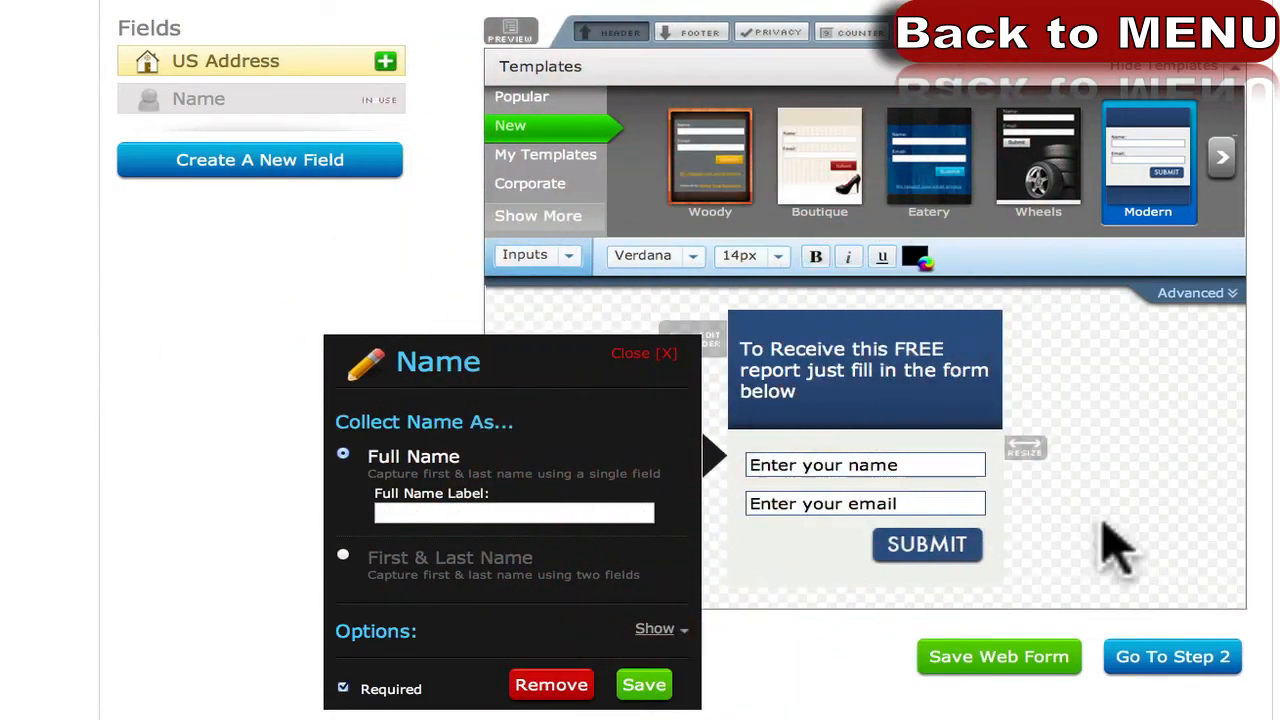
left_click(1185, 555)
left_click(648, 685)
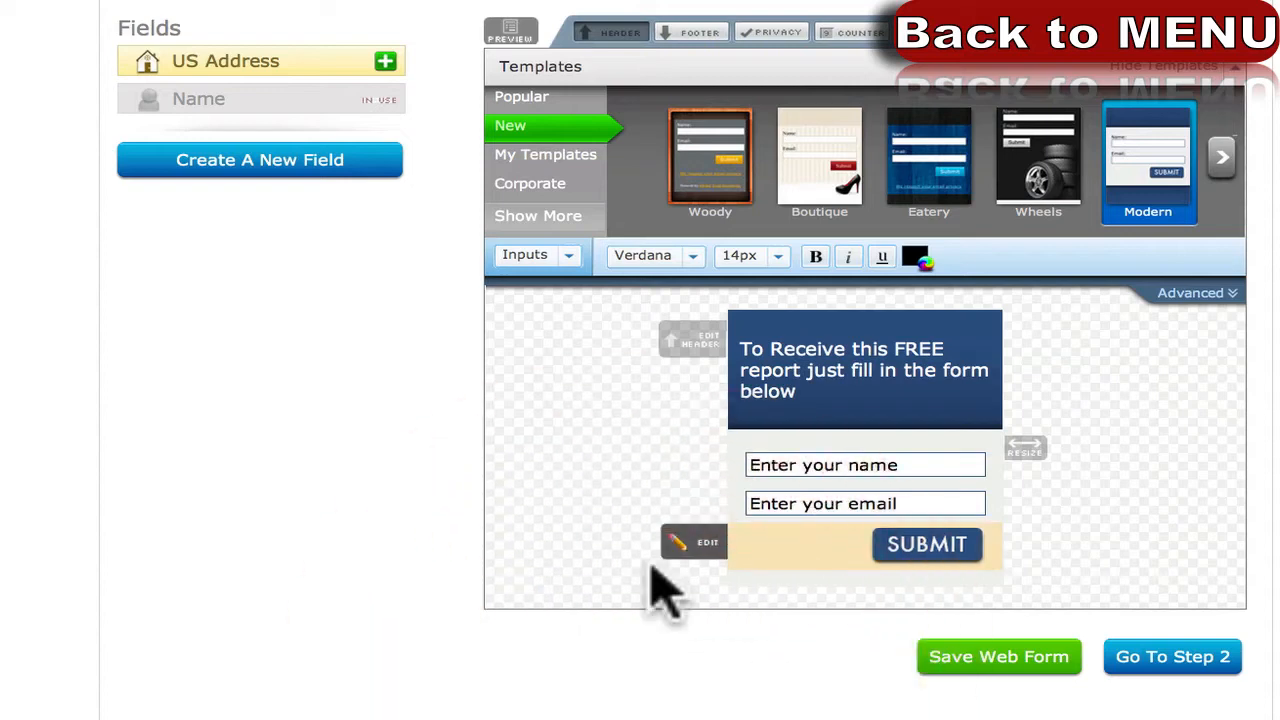
Save the Modern-template web form and review the saved result.
left_click(997, 660)
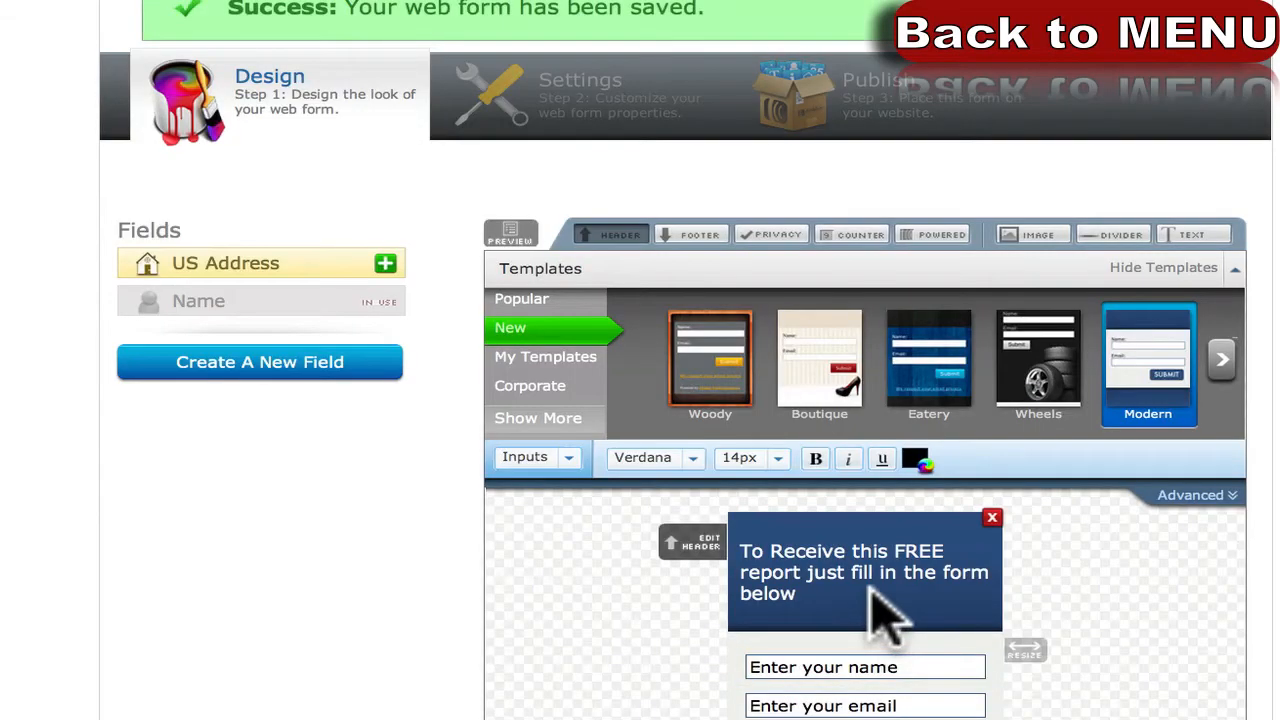
scroll(874, 590, "down", 2)
scroll(875, 597, "up", 3)
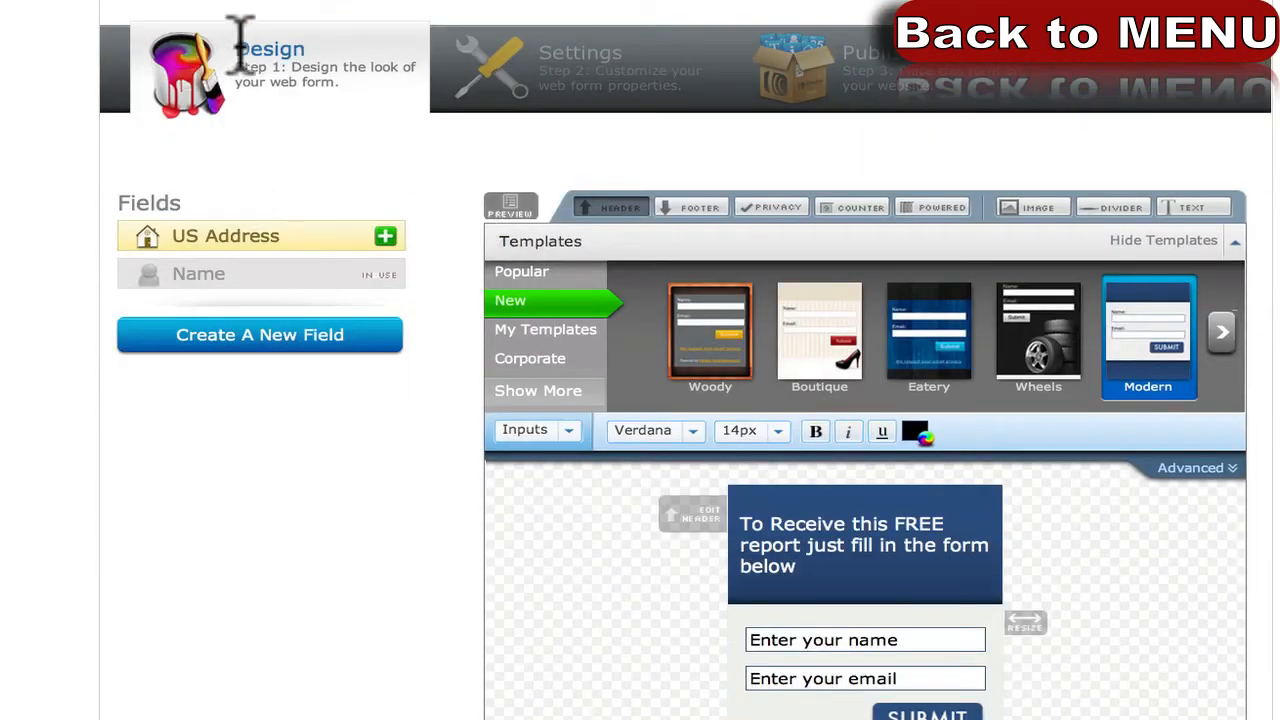
left_click(333, 55)
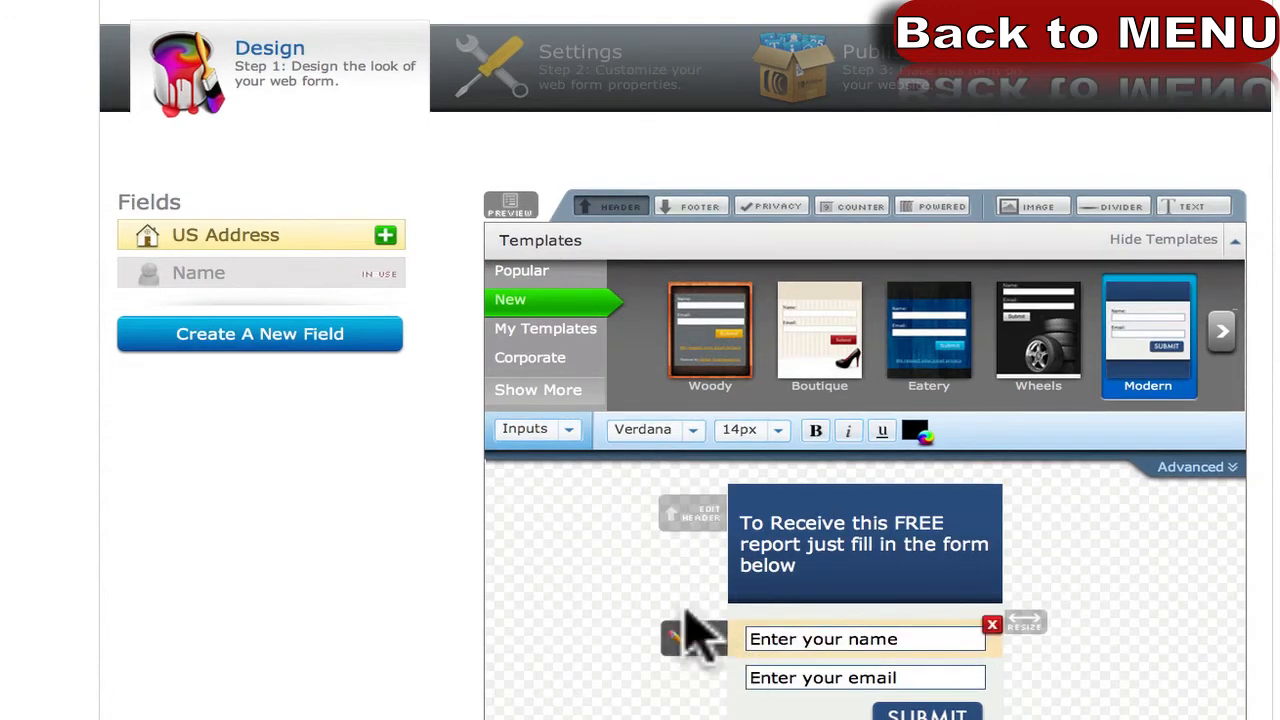
left_click(268, 333)
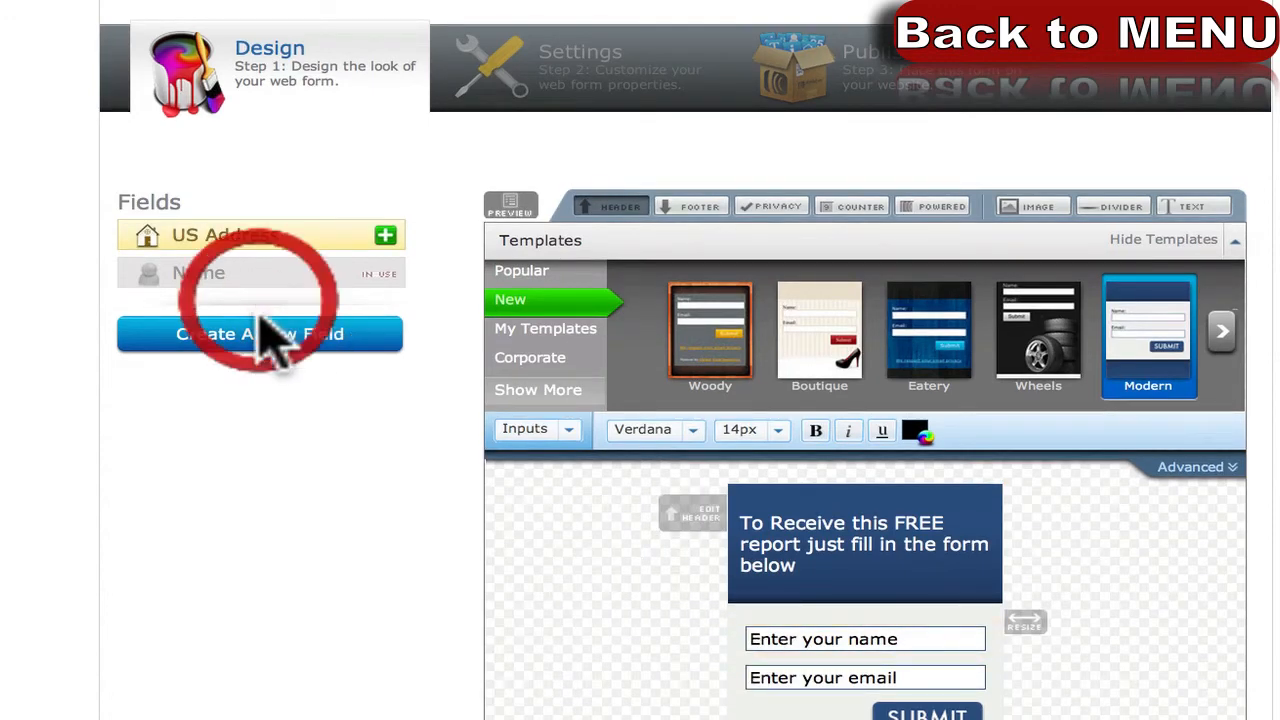
scroll(651, 608, "down", 1)
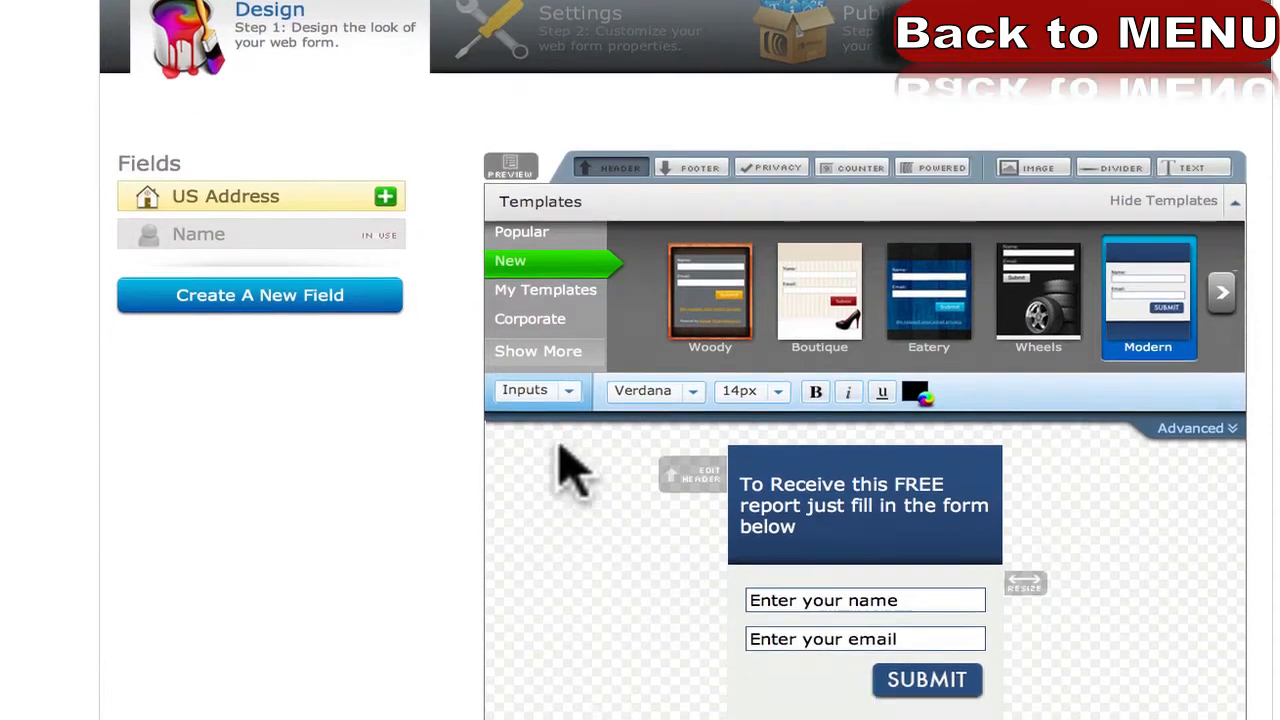
Create a new custom field named Telephone.
left_click(268, 298)
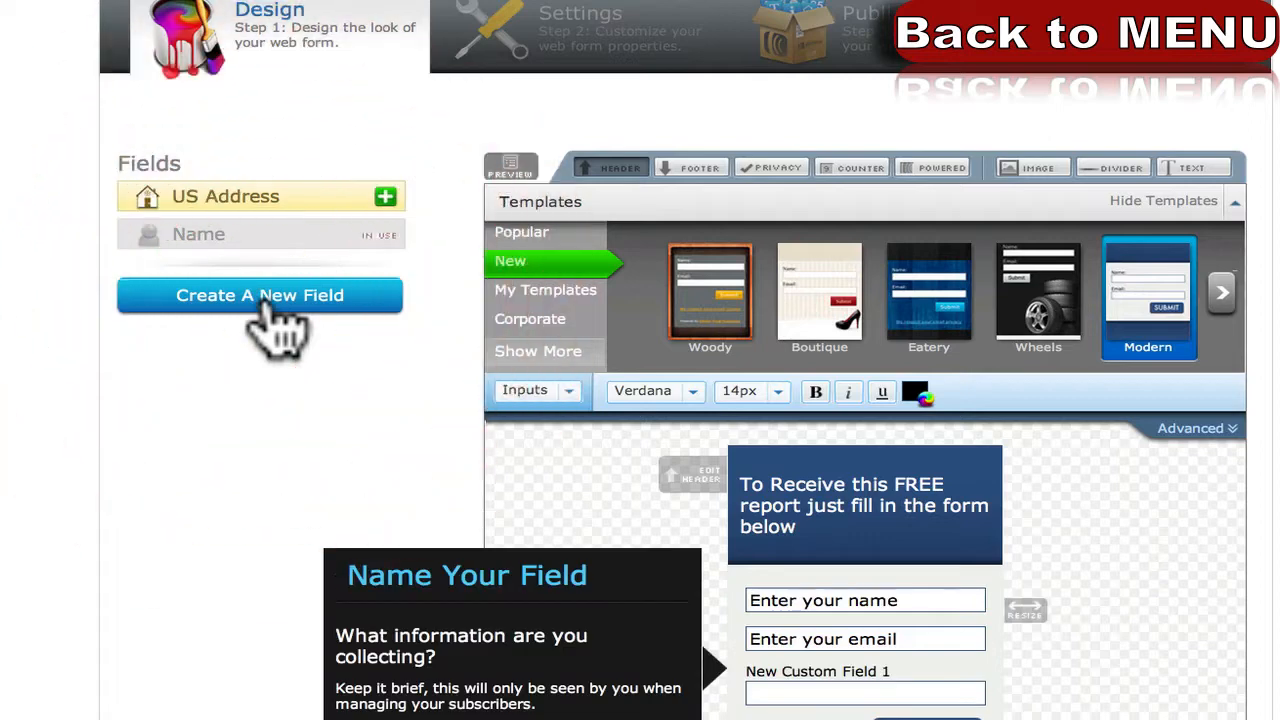
scroll(277, 651, "down", 1)
left_click(441, 645)
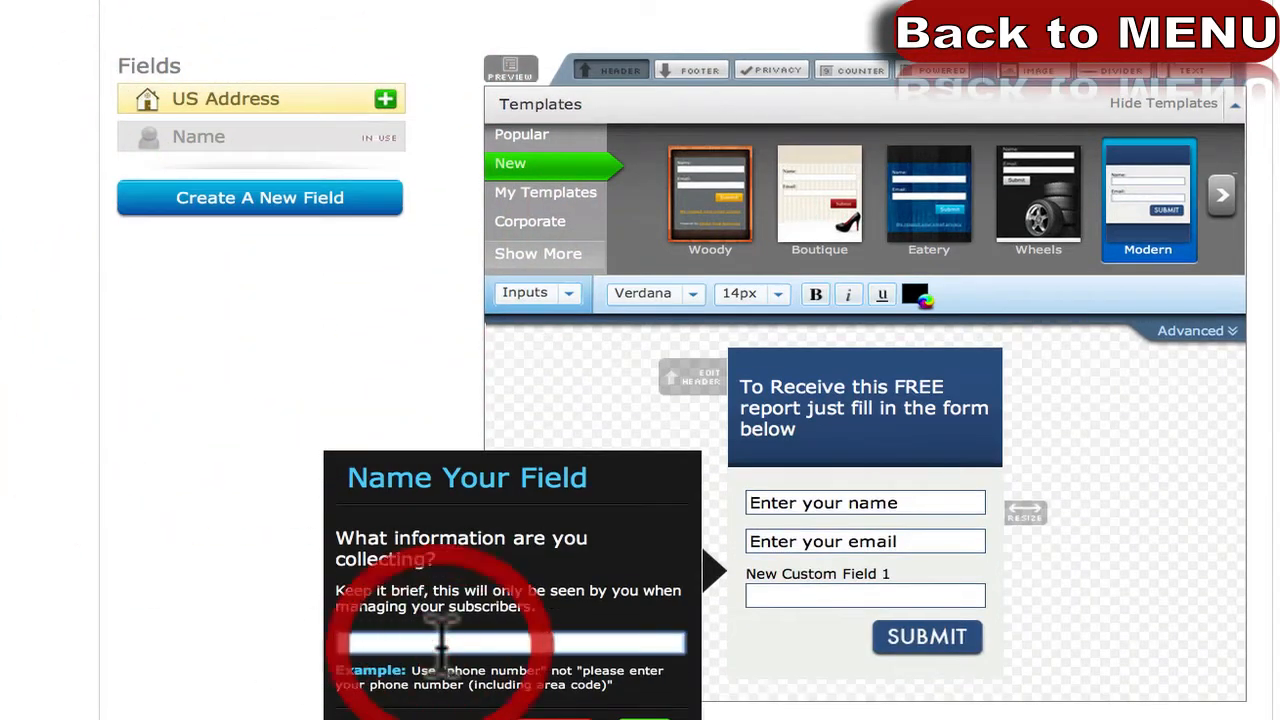
type("Telephone")
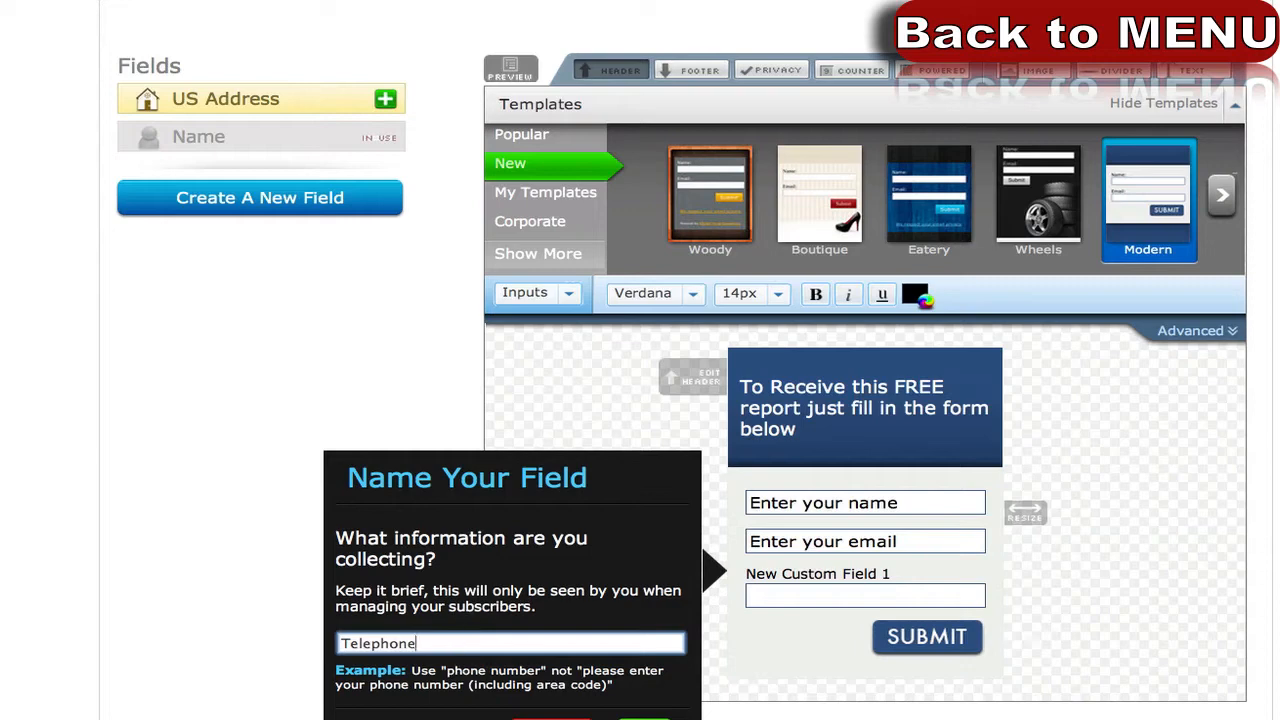
left_click(640, 714)
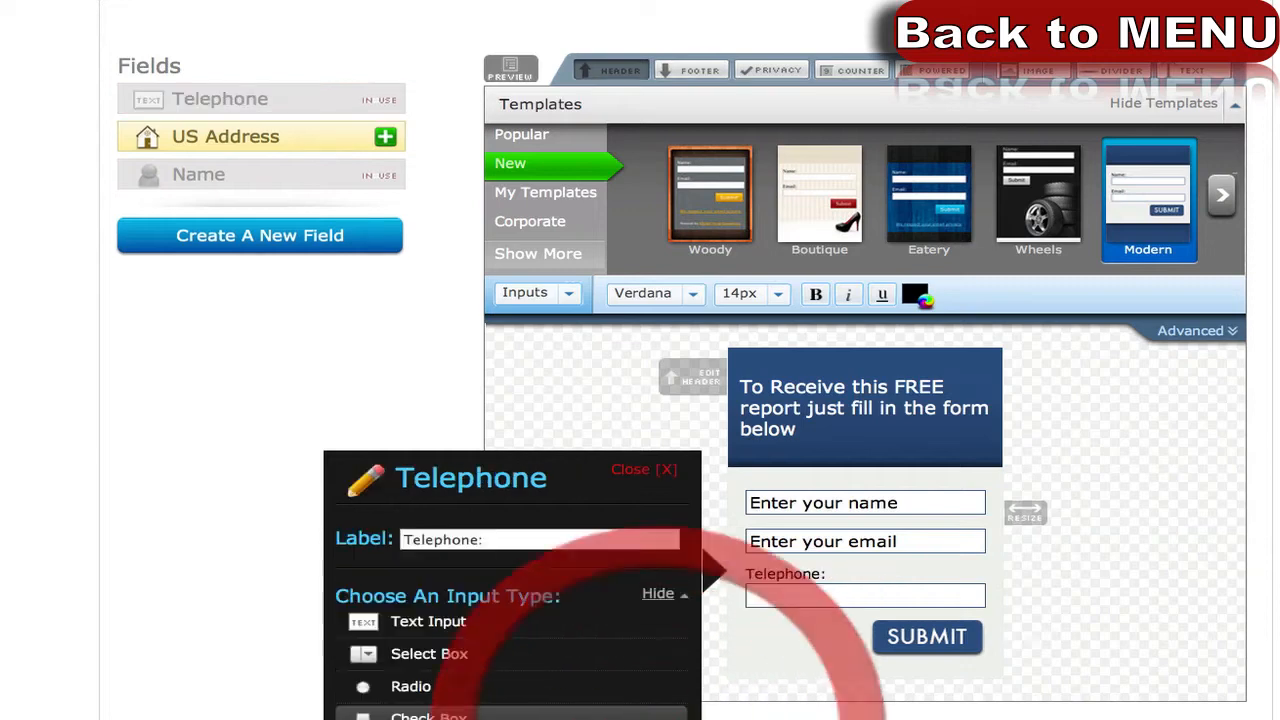
Set the Telephone field's input type to Radio.
scroll(233, 600, "down", 1)
scroll(228, 600, "down", 1)
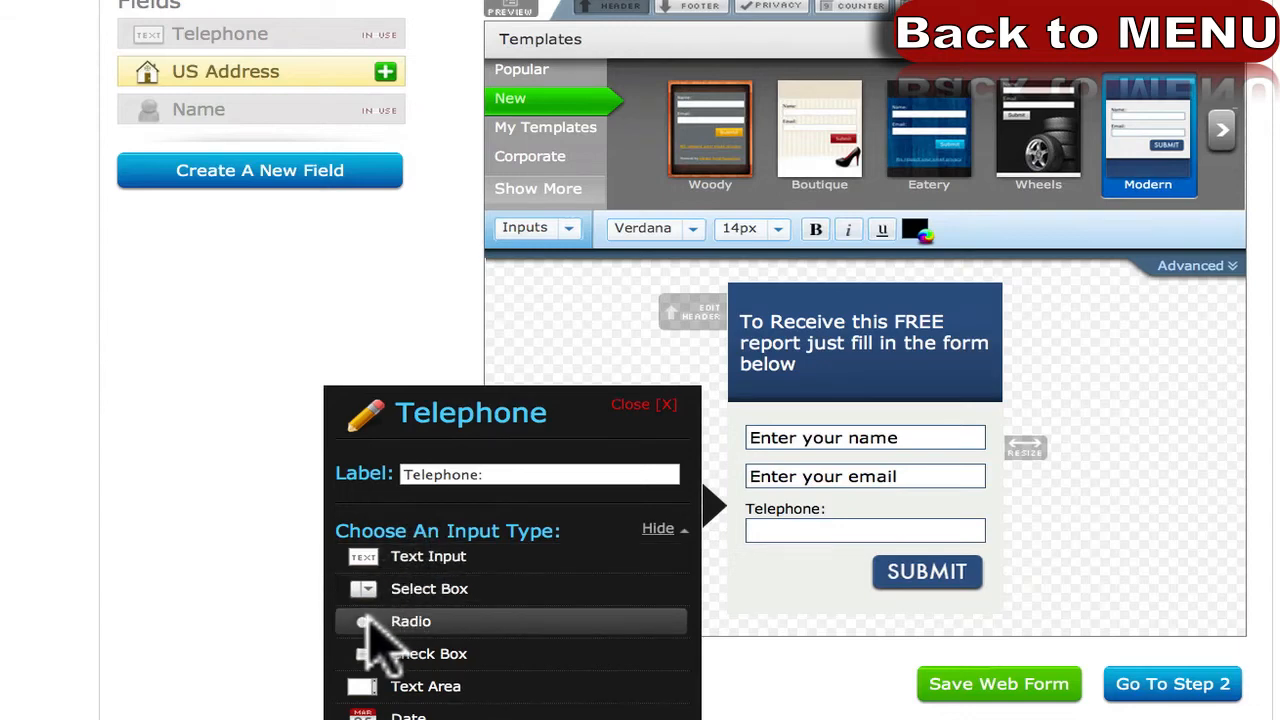
left_click(365, 618)
scroll(391, 606, "down", 2)
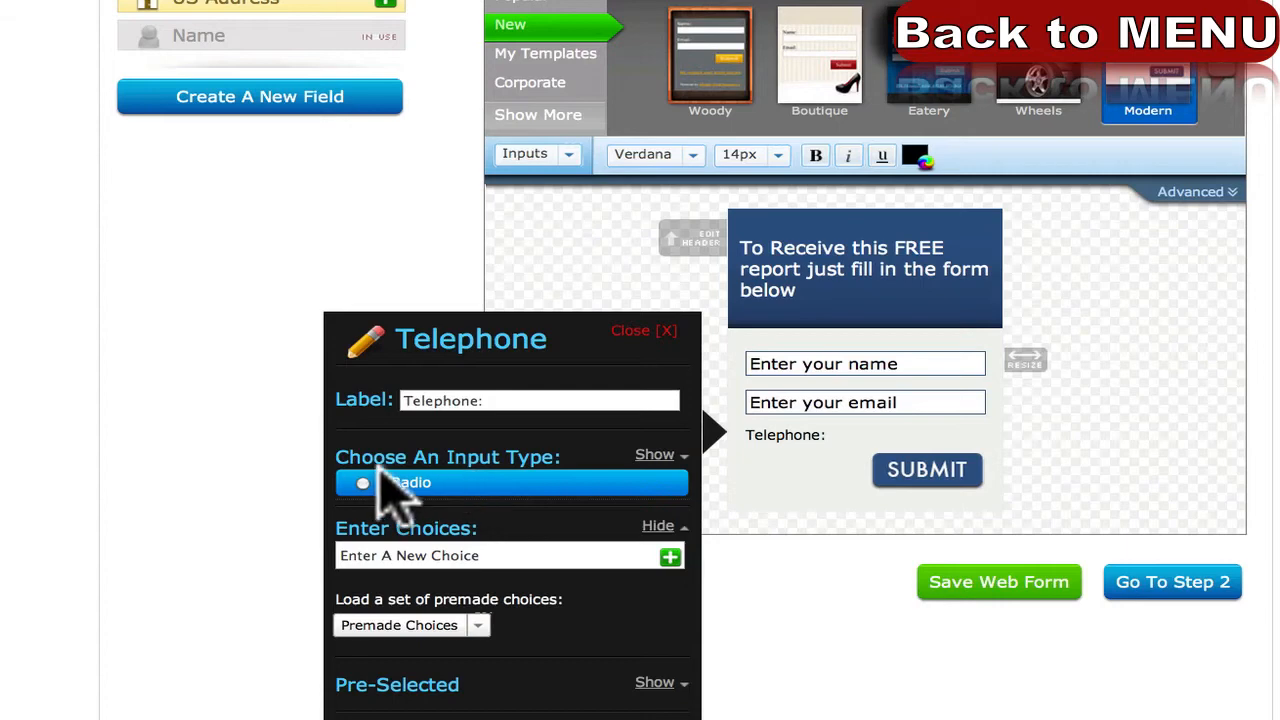
left_click(365, 483)
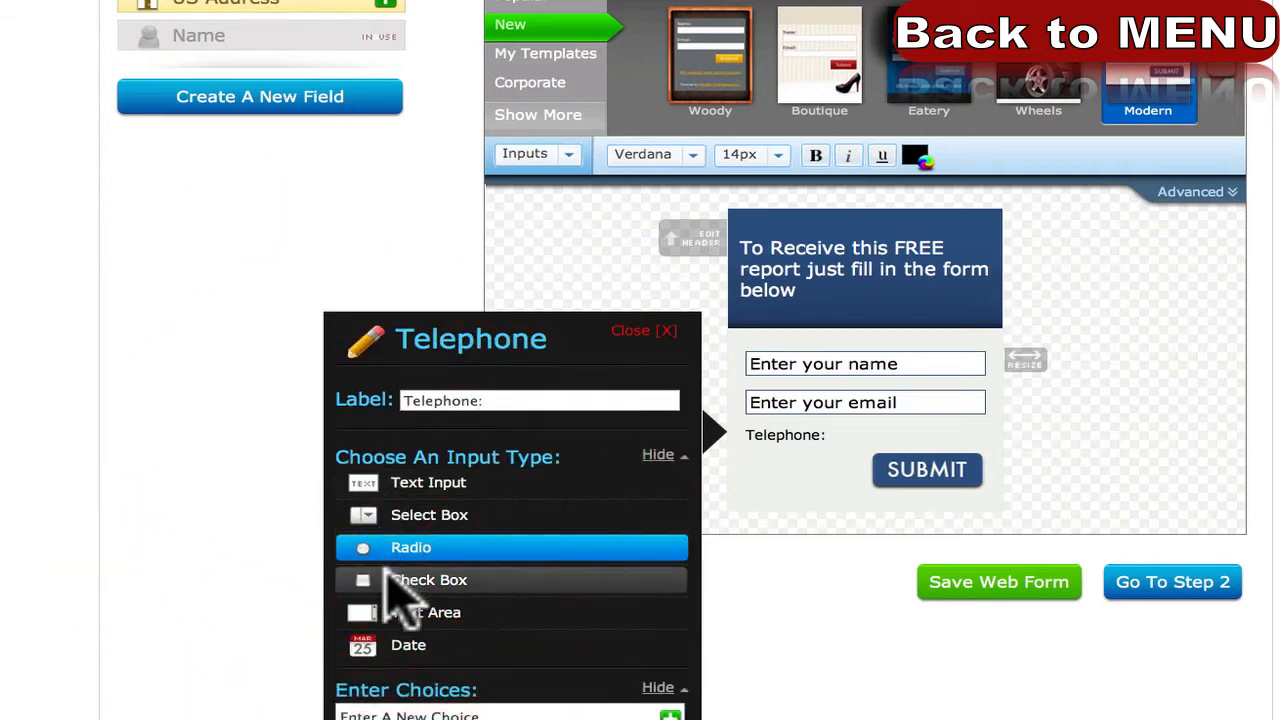
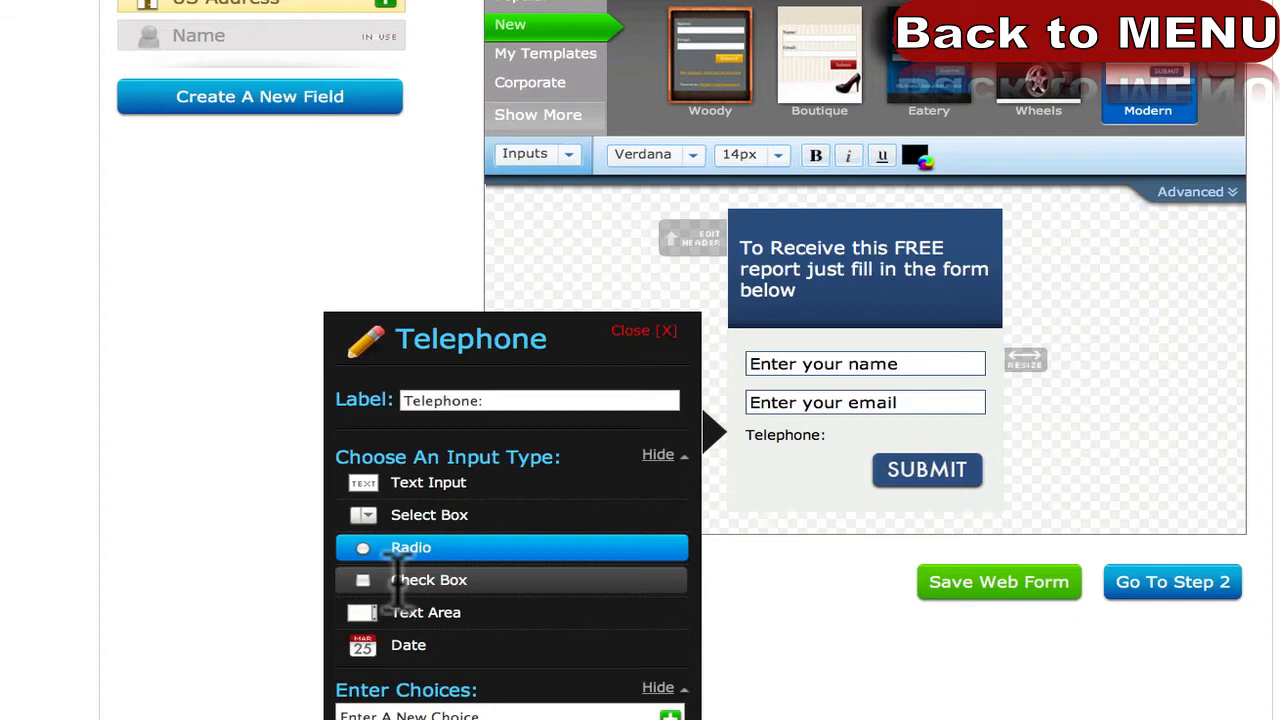
Switch Telephone to Radio and add the choices 'Your website sucks' and 'I love my website'.
left_click(375, 547)
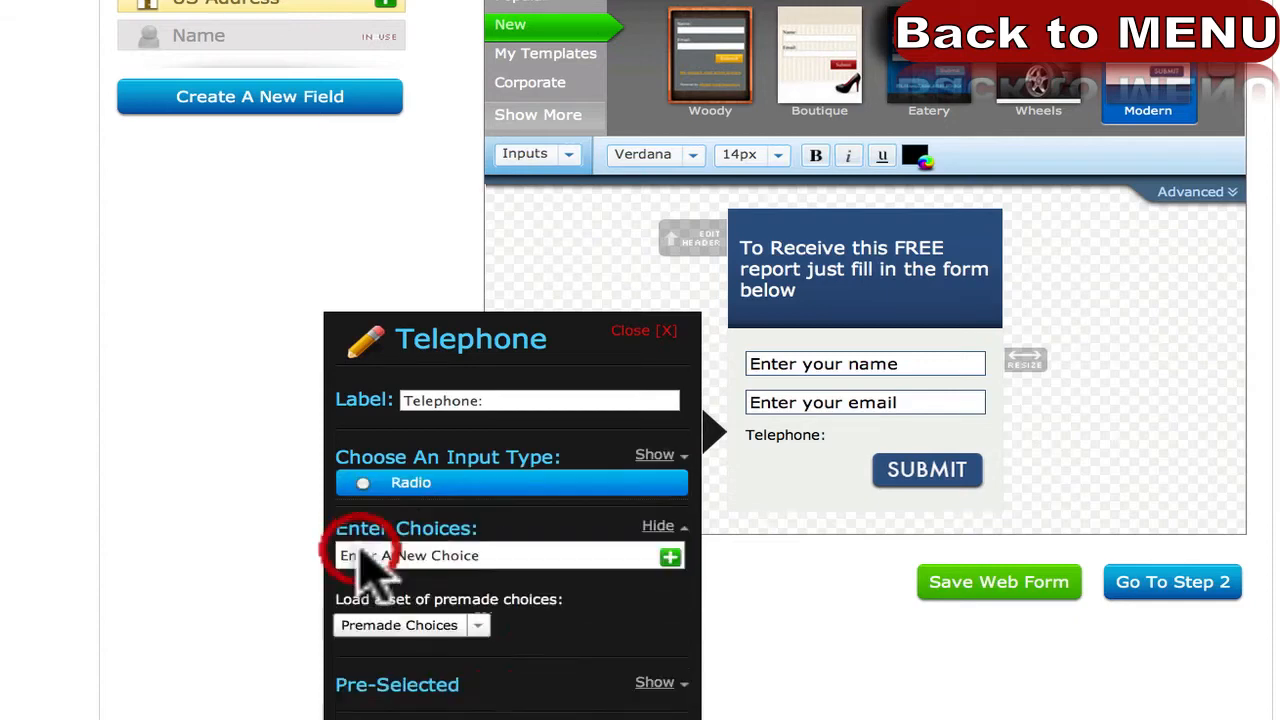
scroll(491, 529, "down", 1)
left_click(435, 522)
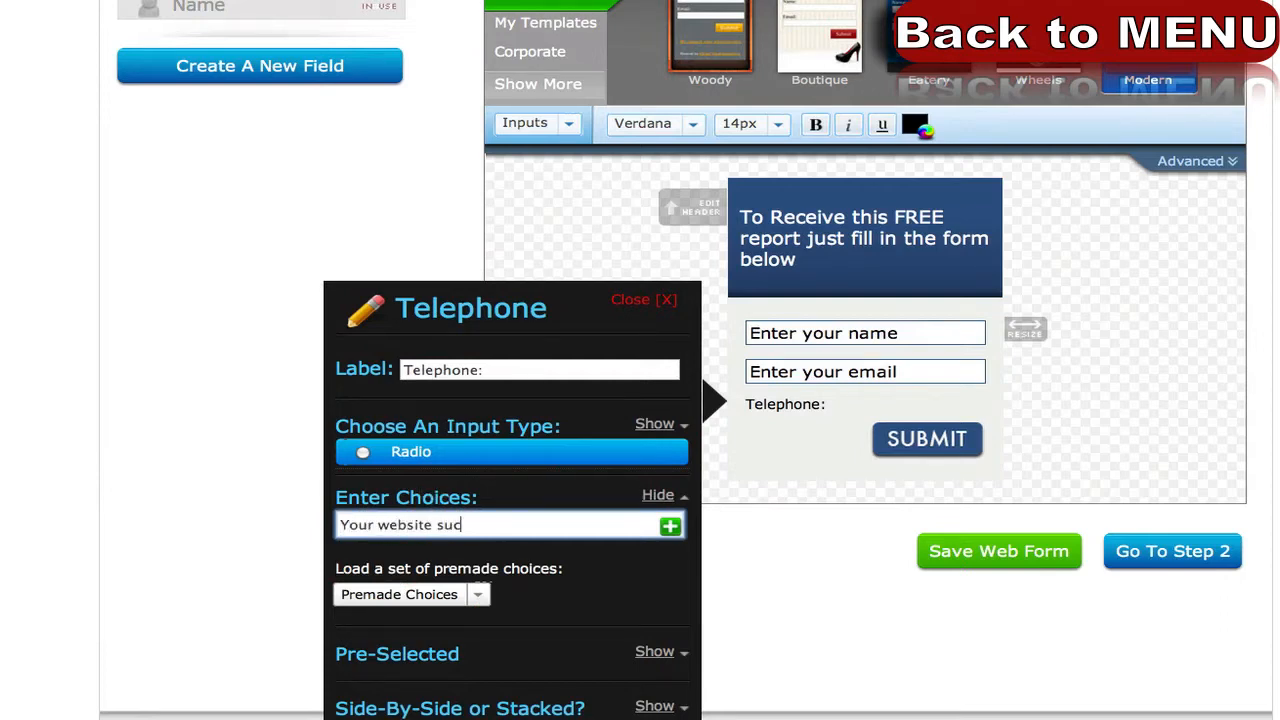
type("Your website sucks")
left_click(670, 526)
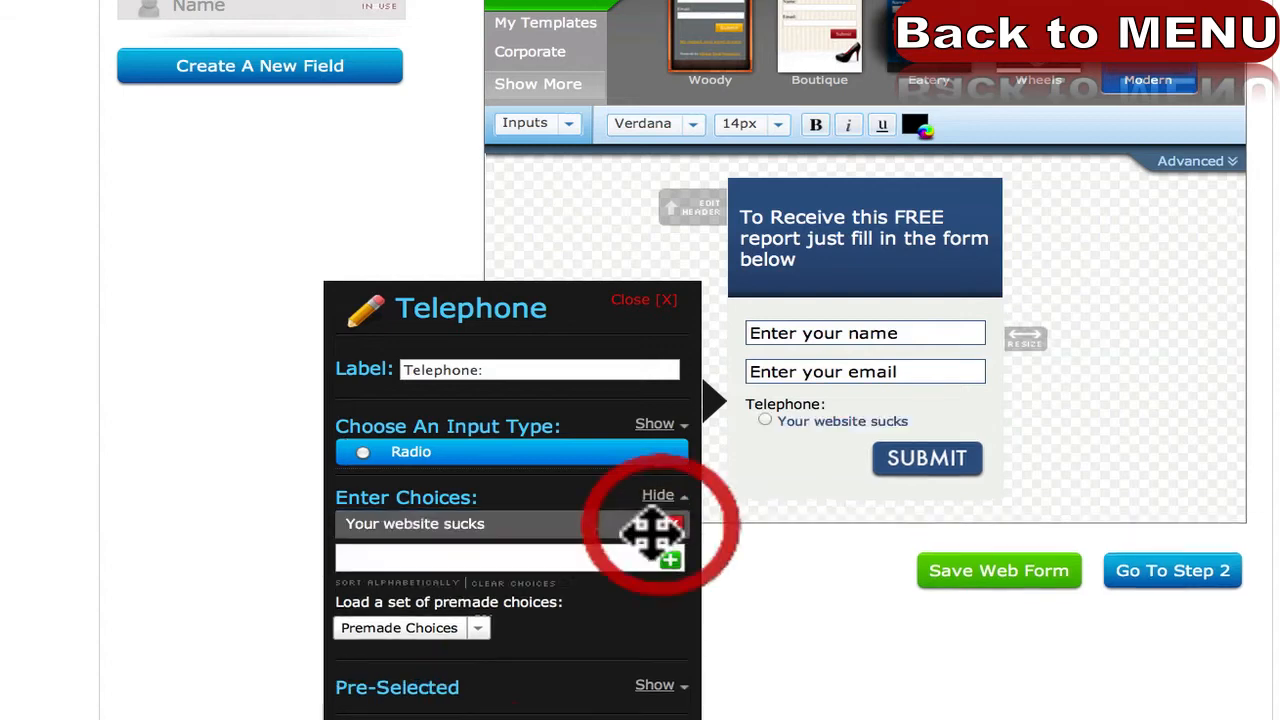
left_click(573, 556)
type("I love m")
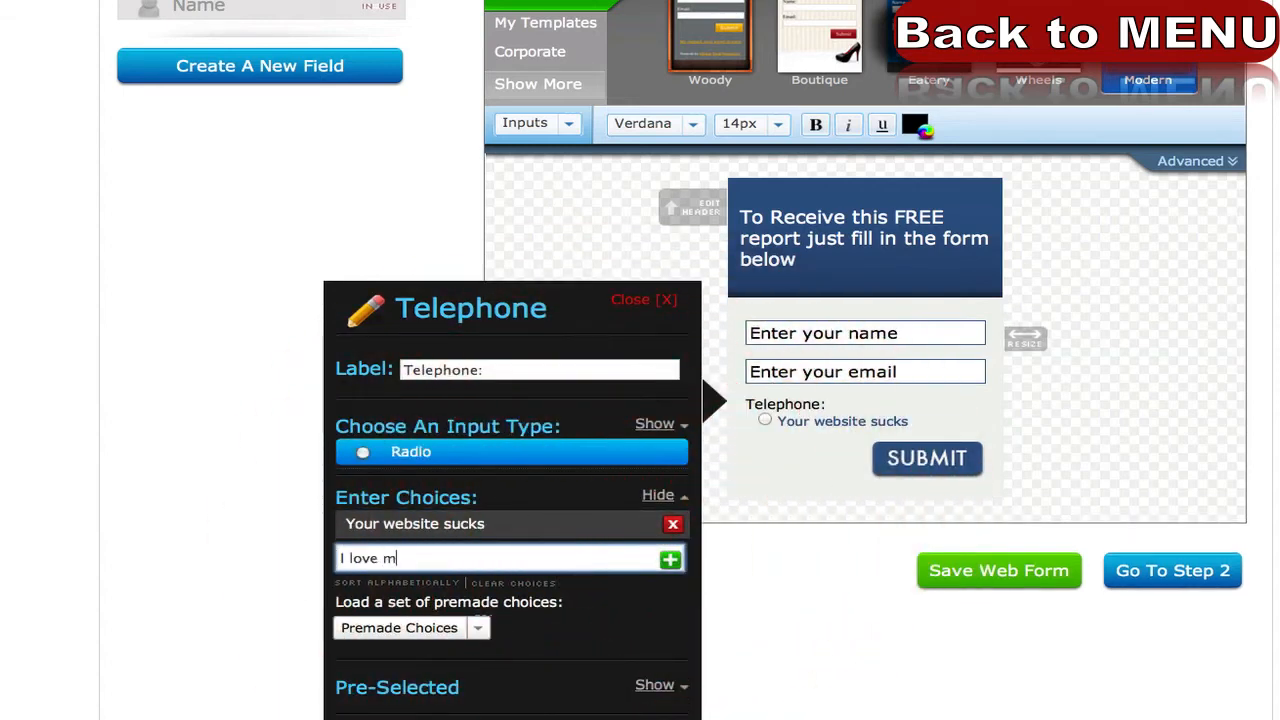
type("y website")
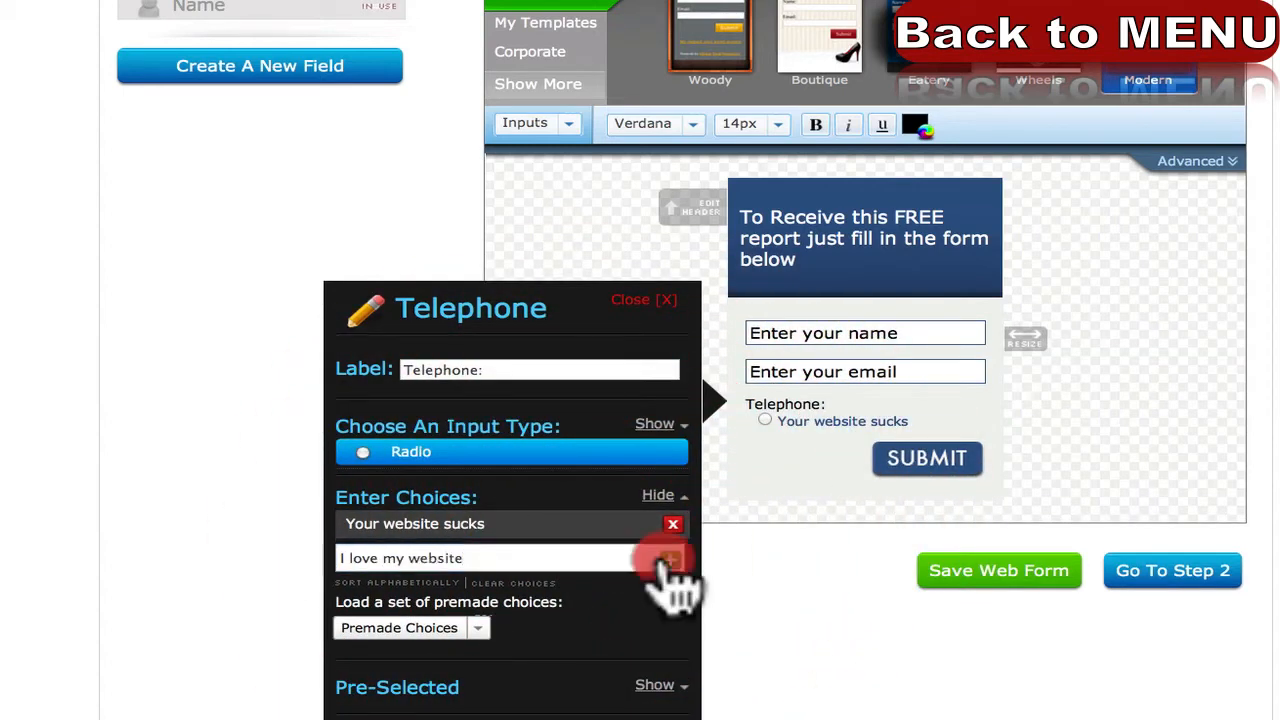
left_click(670, 559)
Start a third choice, then browse and dismiss the ready-made choice sets without loading any.
left_click(557, 590)
type("I don't ha")
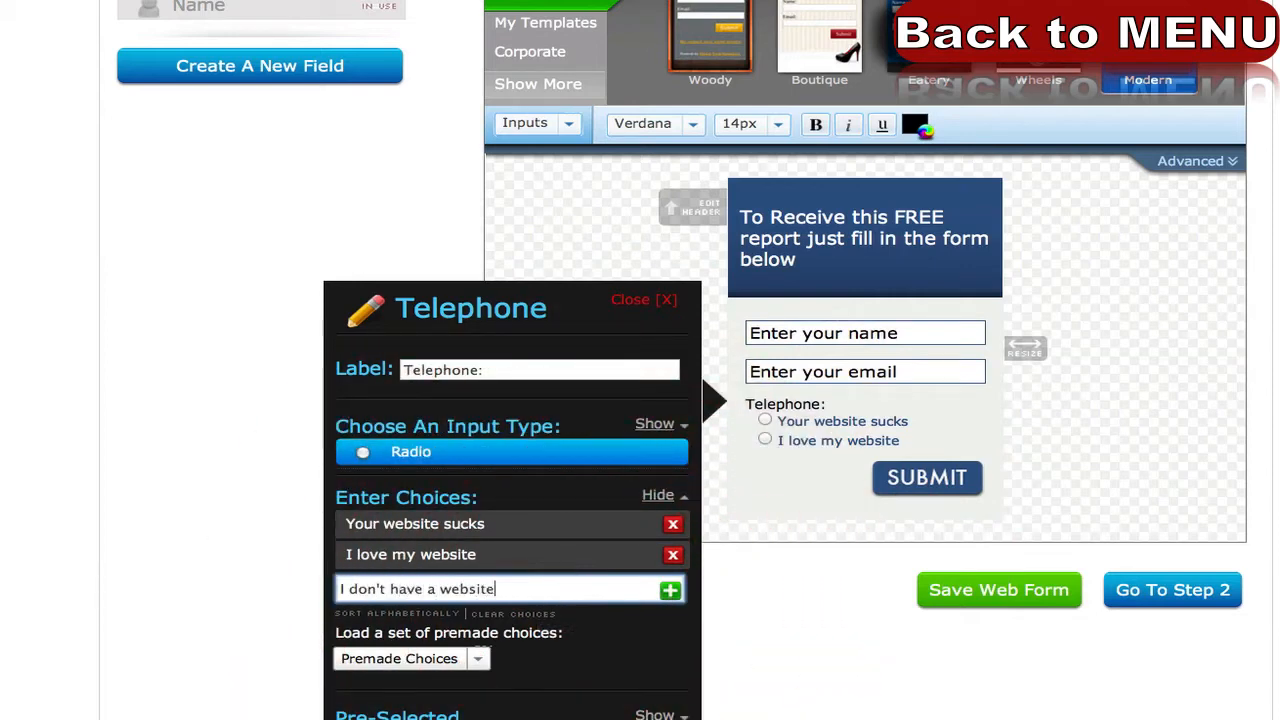
left_click(462, 660)
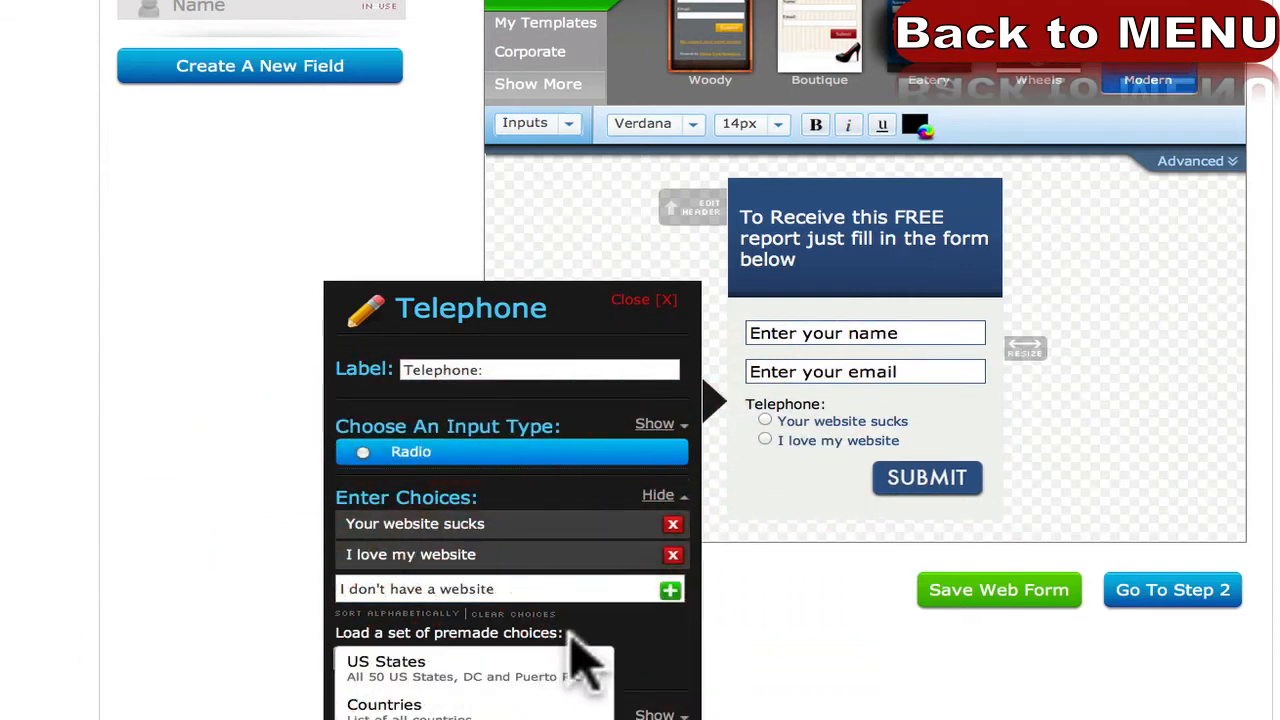
left_click(571, 634)
left_click(488, 656)
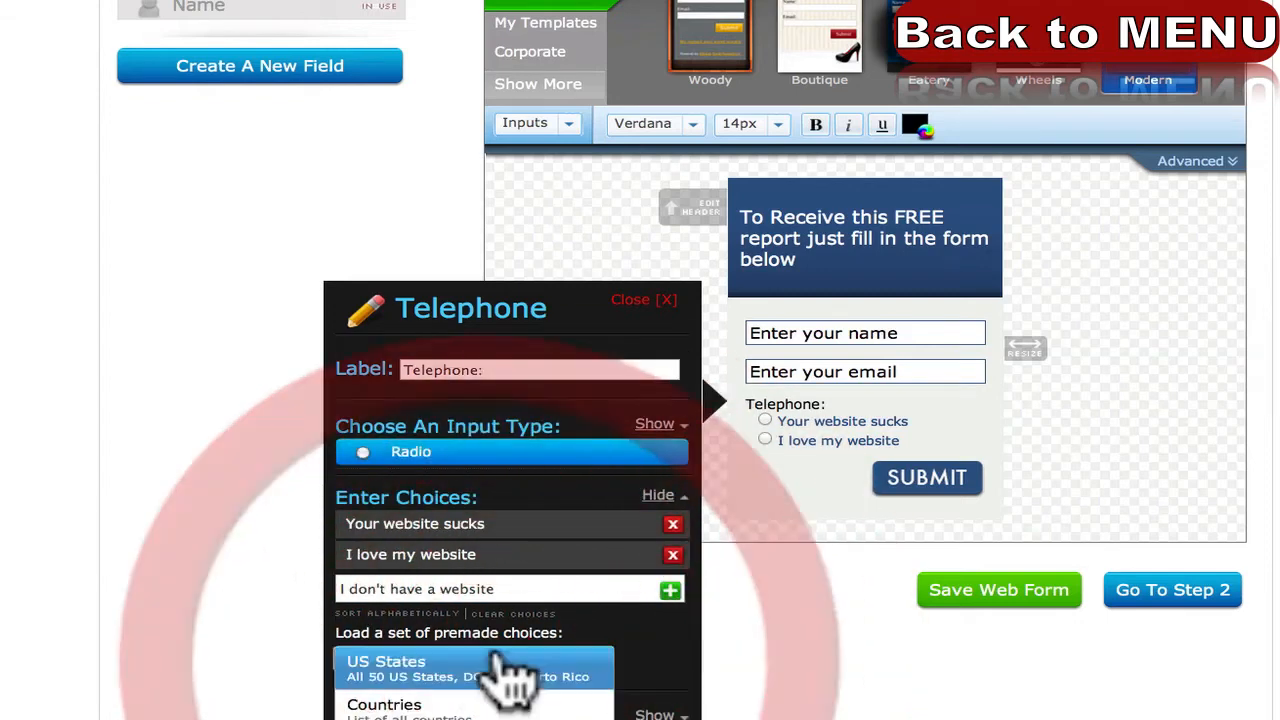
left_click(580, 617)
Pre-select 'I love my website' and add 'I don't have a website' as the third choice.
scroll(596, 619, "down", 1)
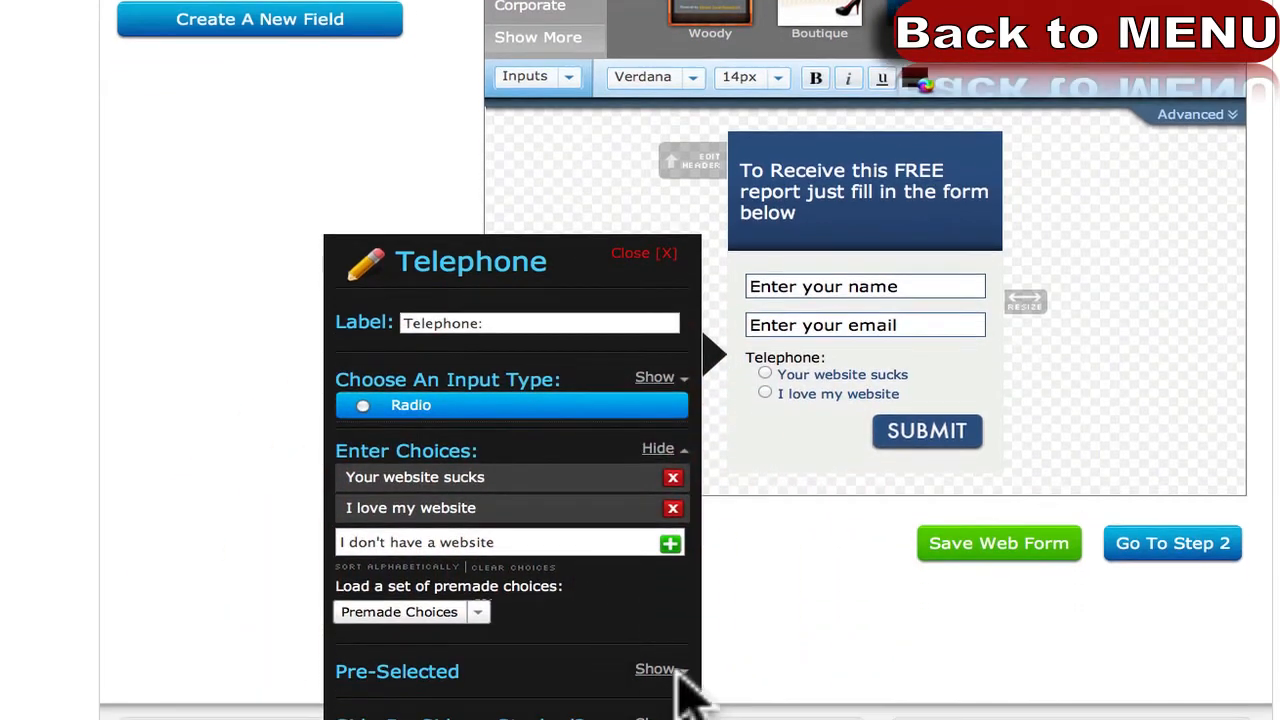
left_click(660, 670)
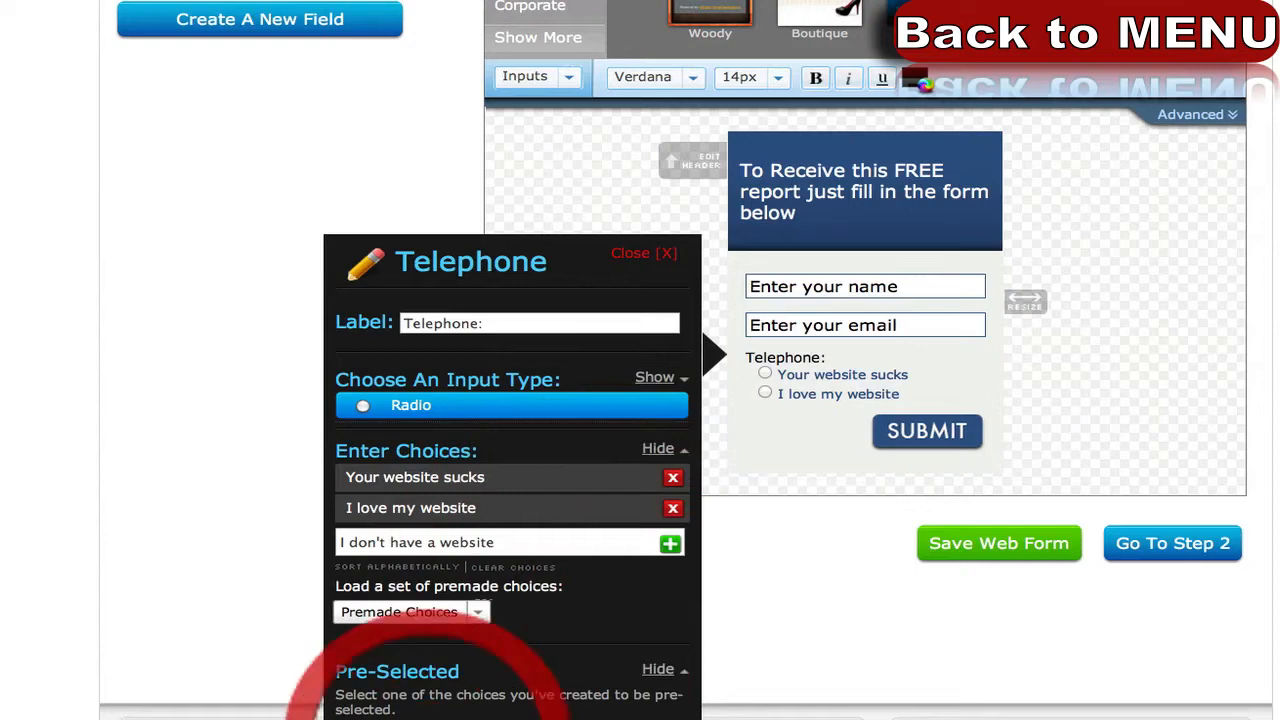
left_click(418, 708)
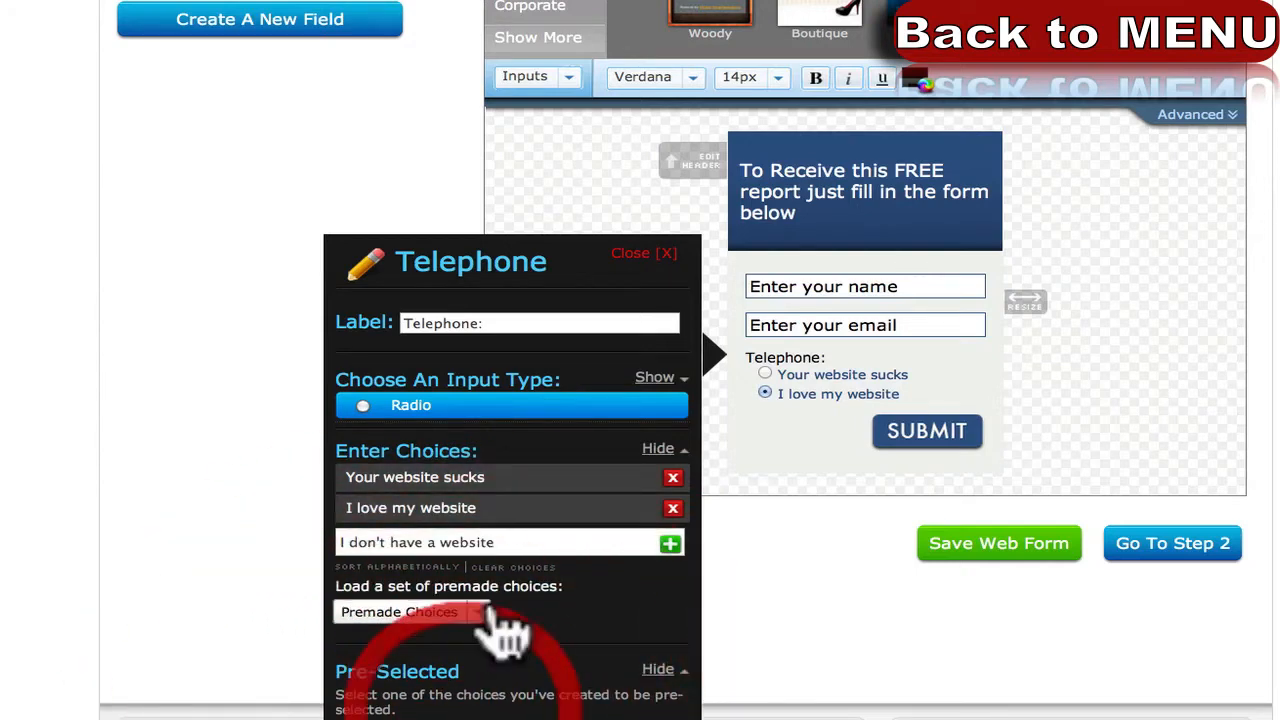
left_click(670, 543)
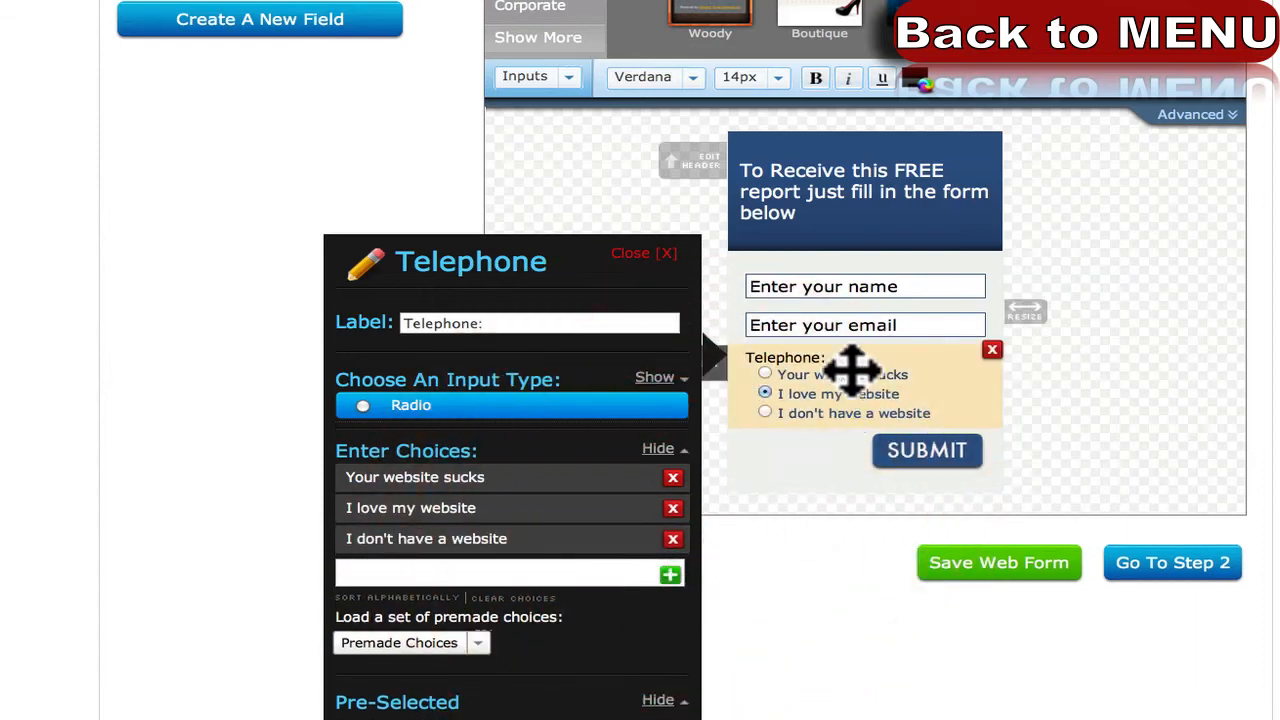
Change the pre-selected answer to 'Your website sucks' and adjust the choice layout option.
scroll(586, 691, "down", 3)
left_click(480, 650)
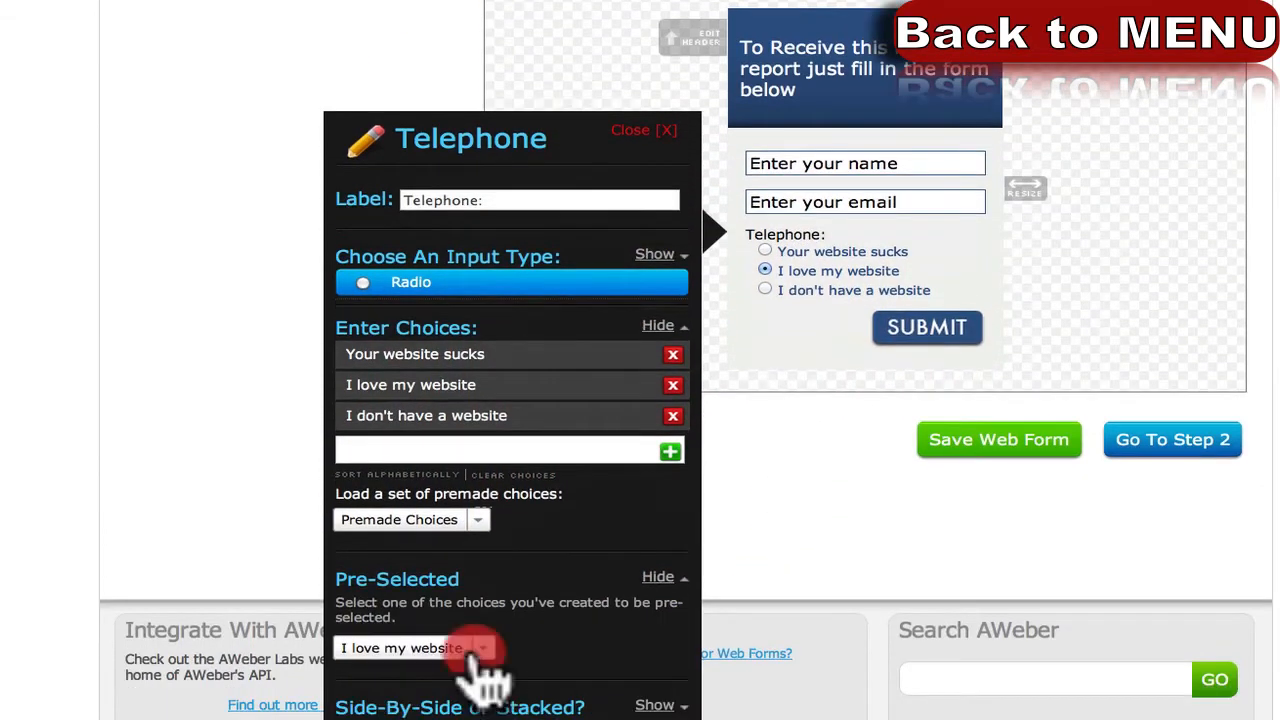
left_click(450, 653)
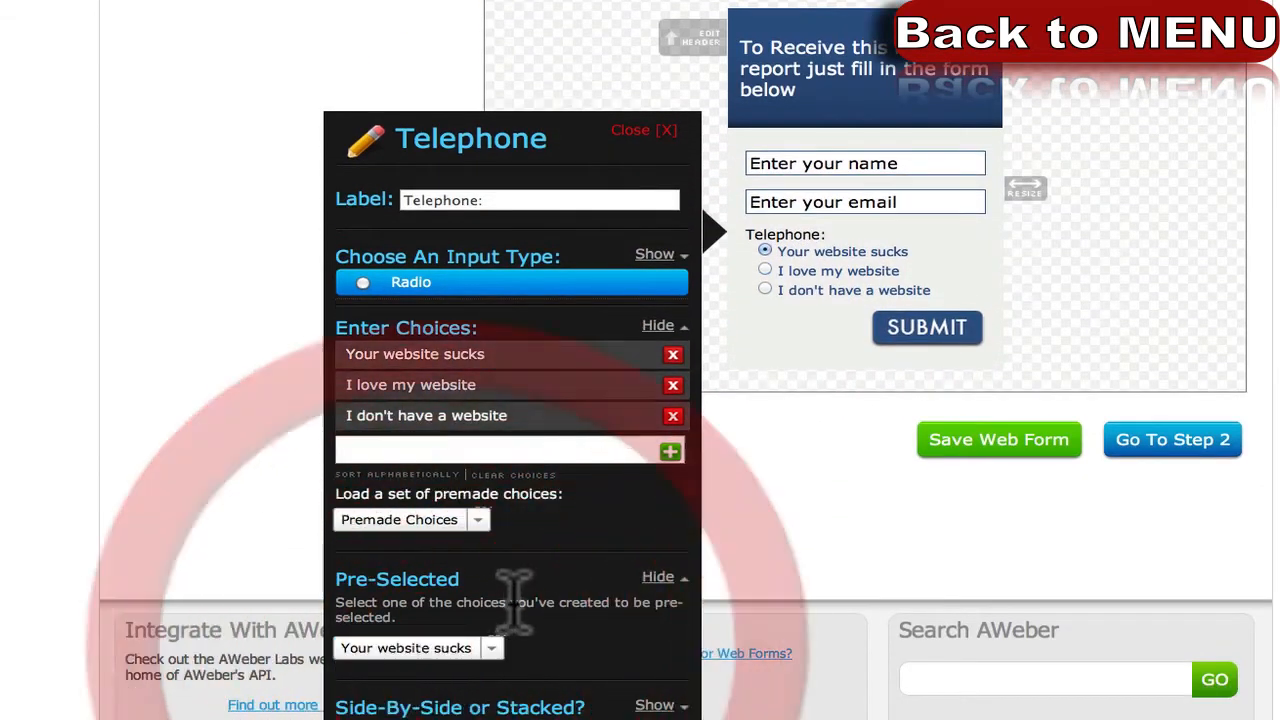
left_click(652, 705)
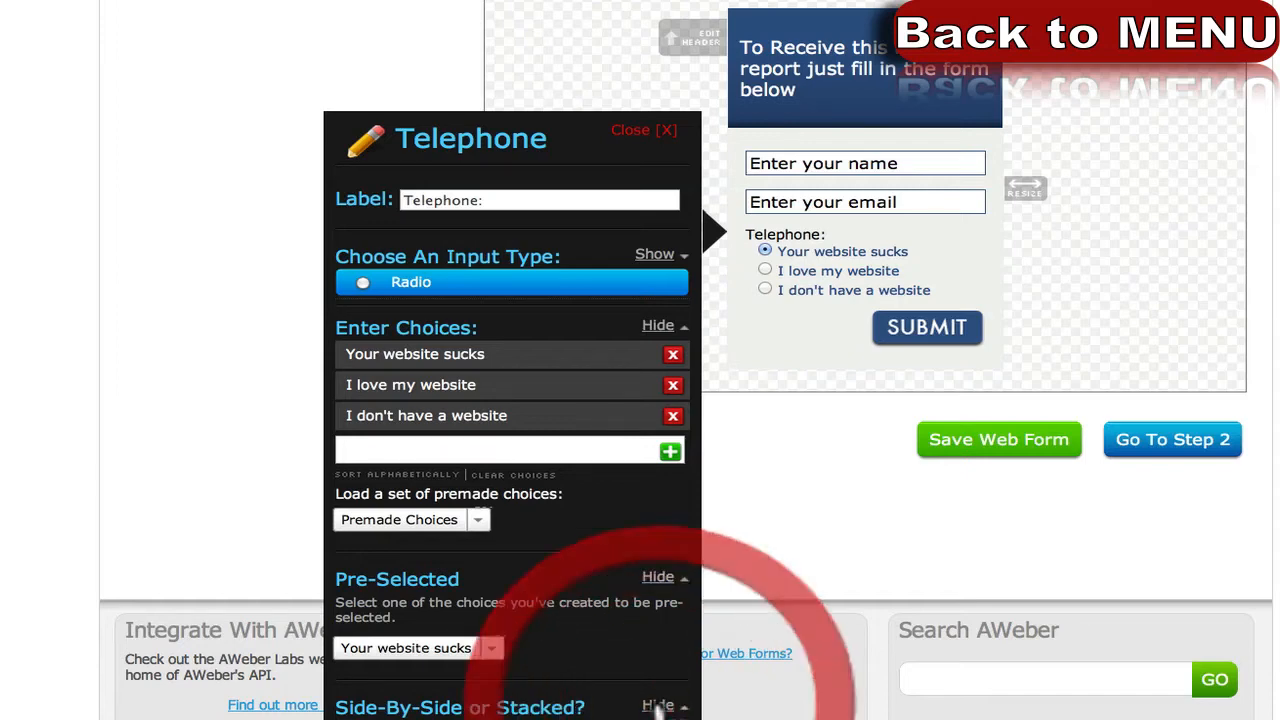
left_click(436, 719)
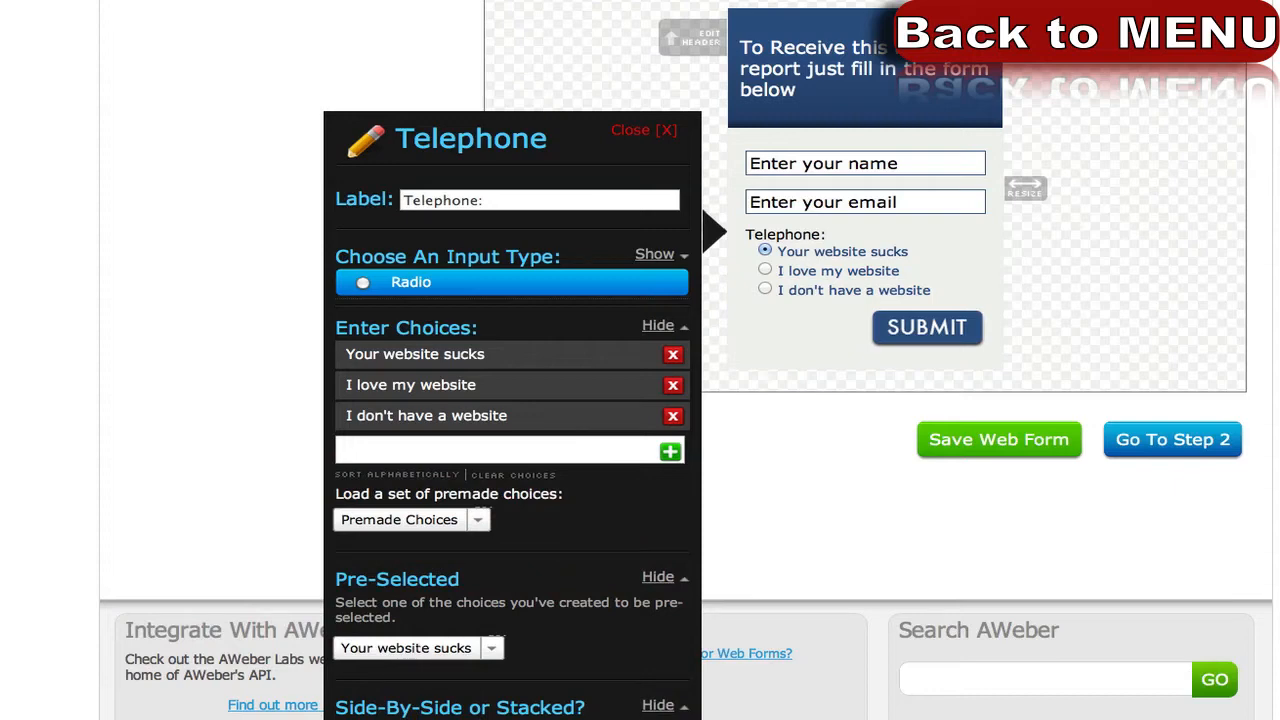
left_click(339, 719)
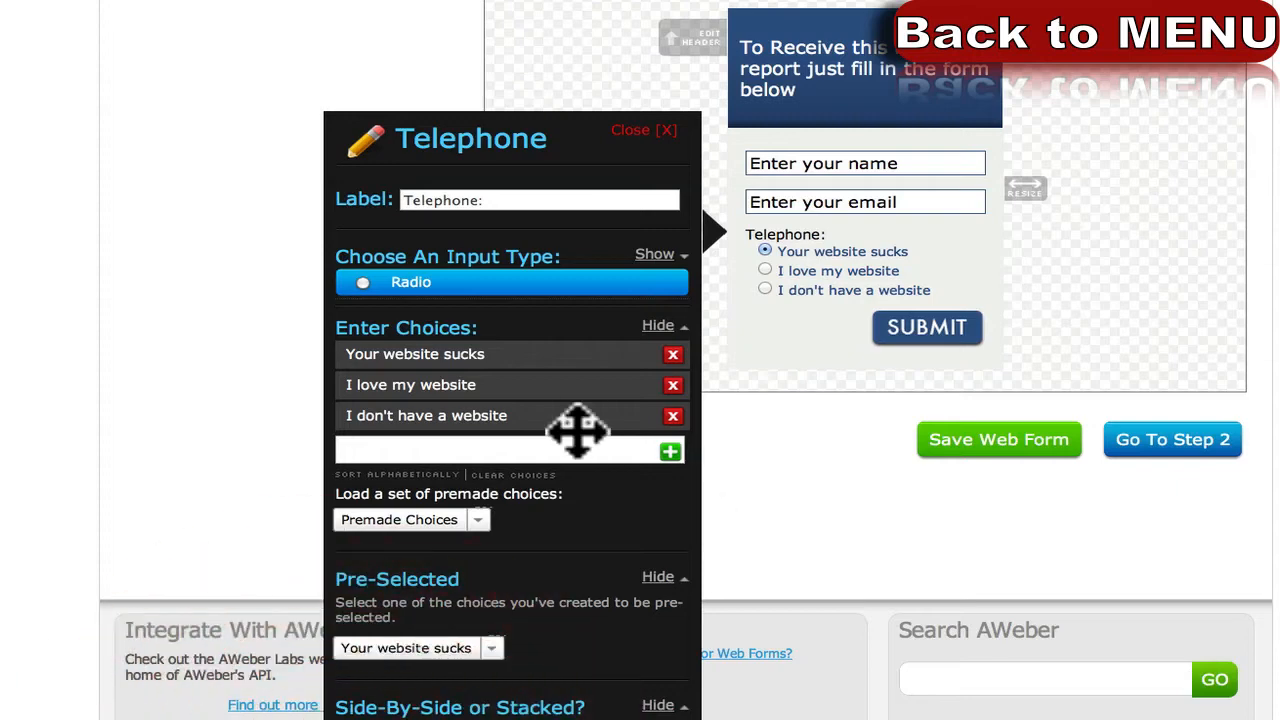
scroll(540, 410, "up", 1)
left_click(365, 338)
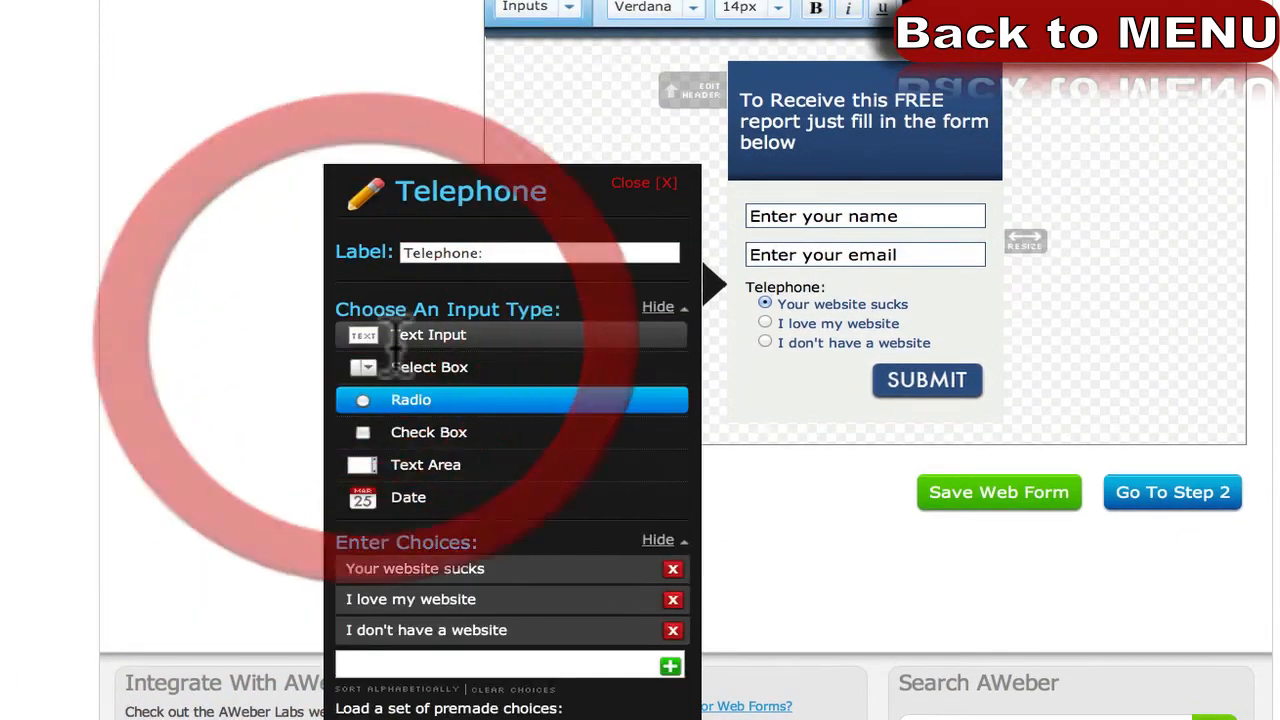
Make Telephone a label-less text input prefilled 'Your phone number' that clears on click, then save.
left_click(425, 335)
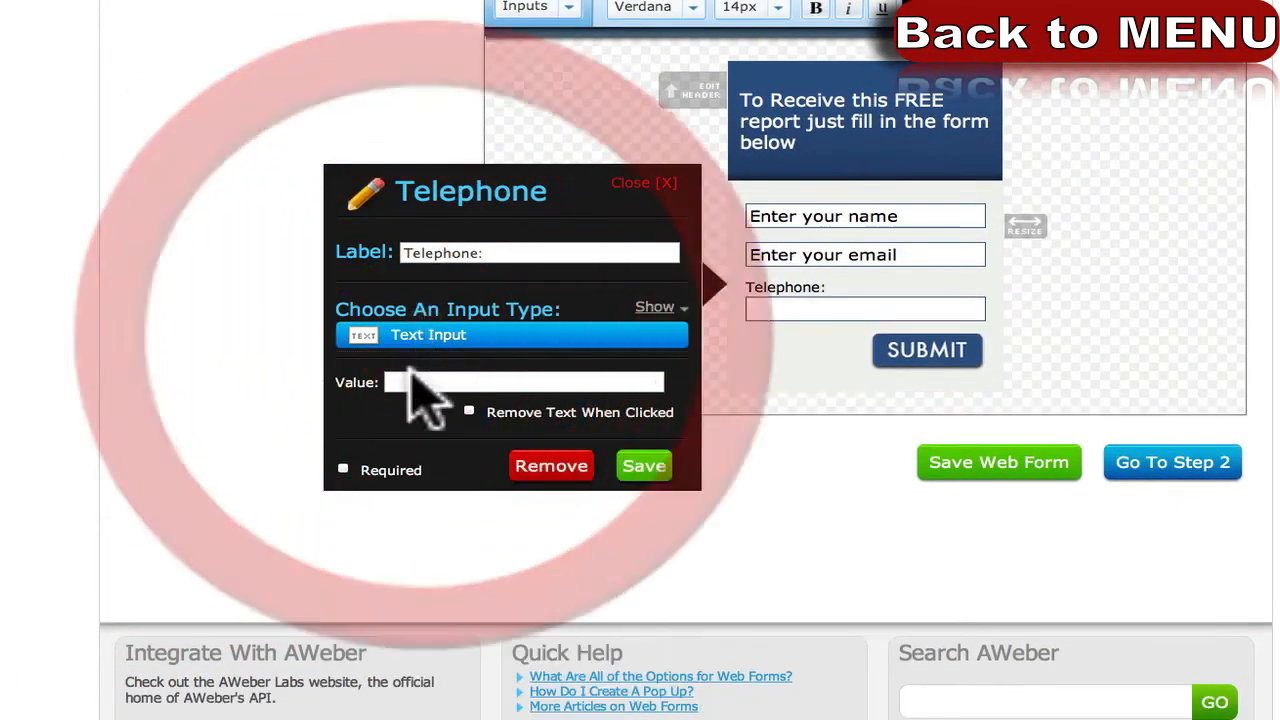
left_click(414, 382)
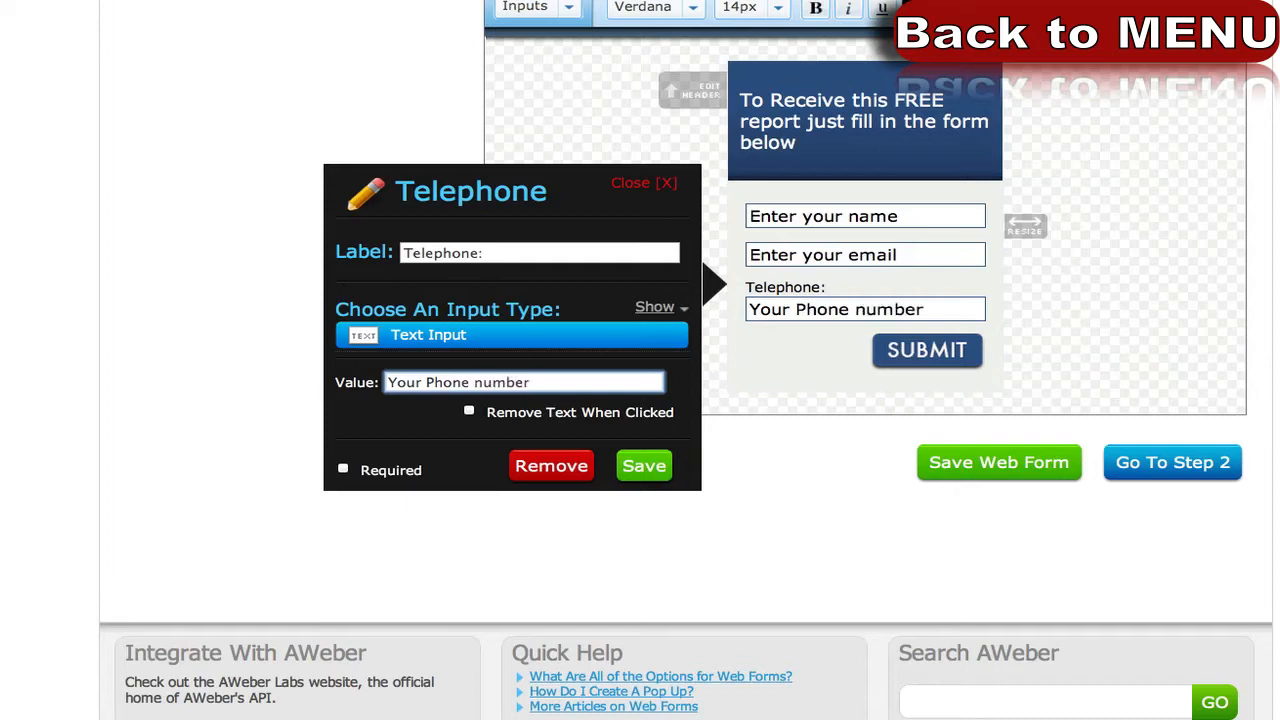
left_click(430, 381)
key("BackSpace")
type("p")
left_click(467, 412)
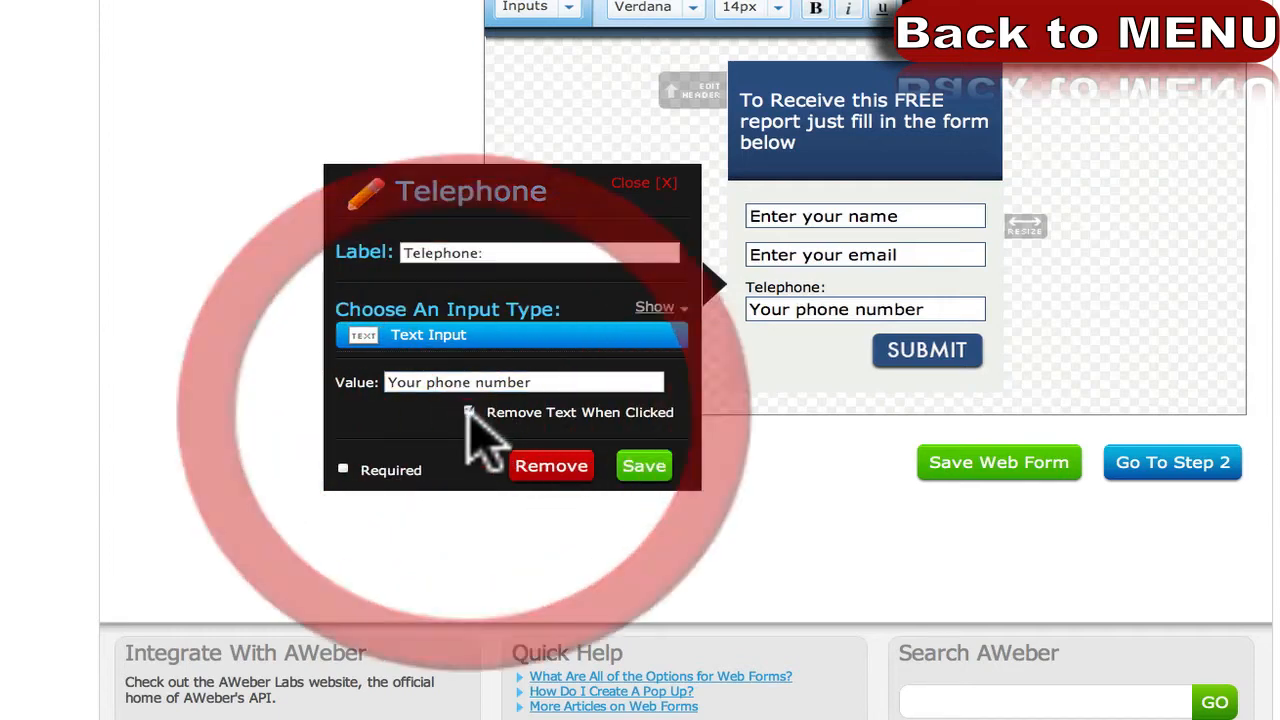
triple_click(462, 250)
key("BackSpace")
left_click(645, 466)
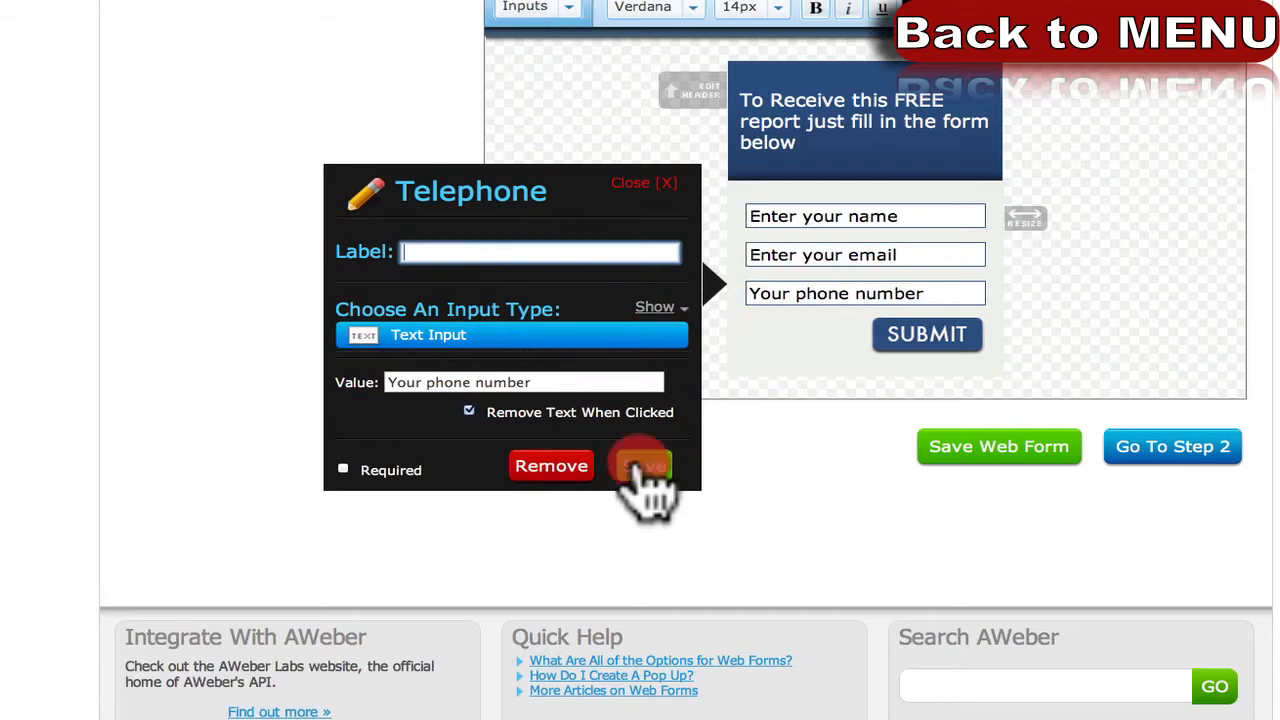
Drag the phone field between name and email, save the web form, and continue to Step 2.
scroll(674, 334, "up", 3)
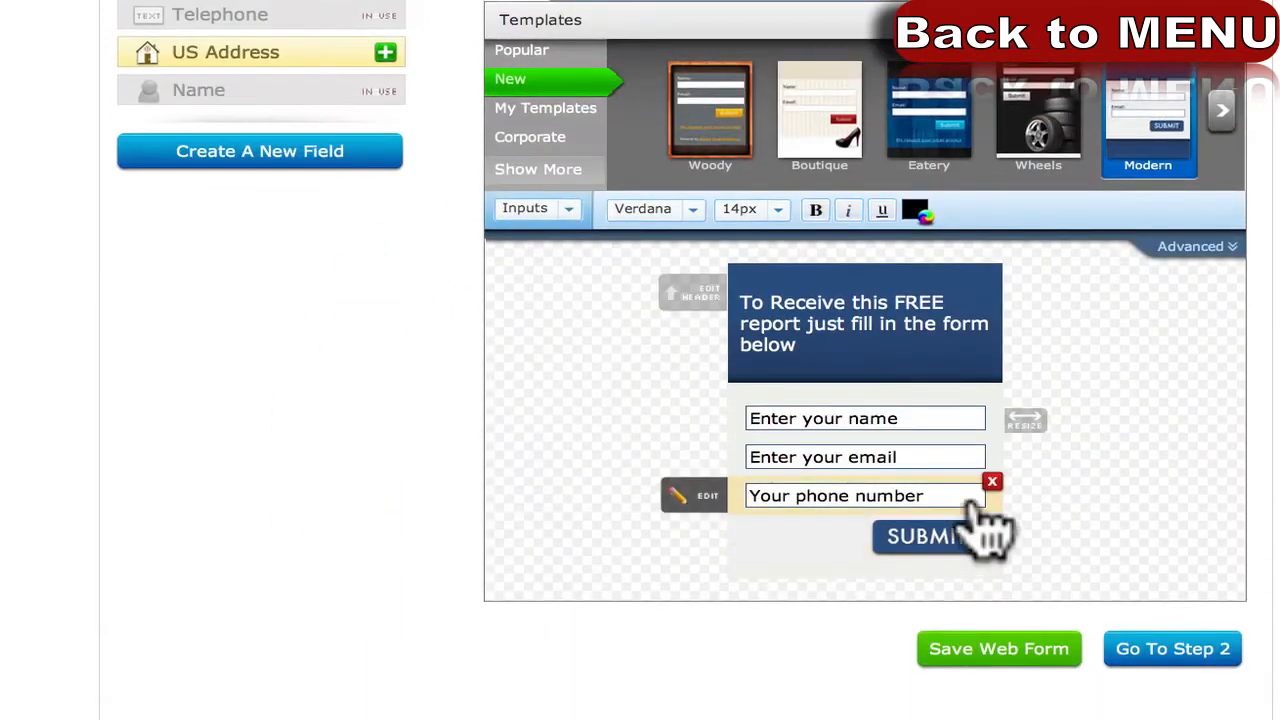
left_click_drag(888, 495, 737, 443)
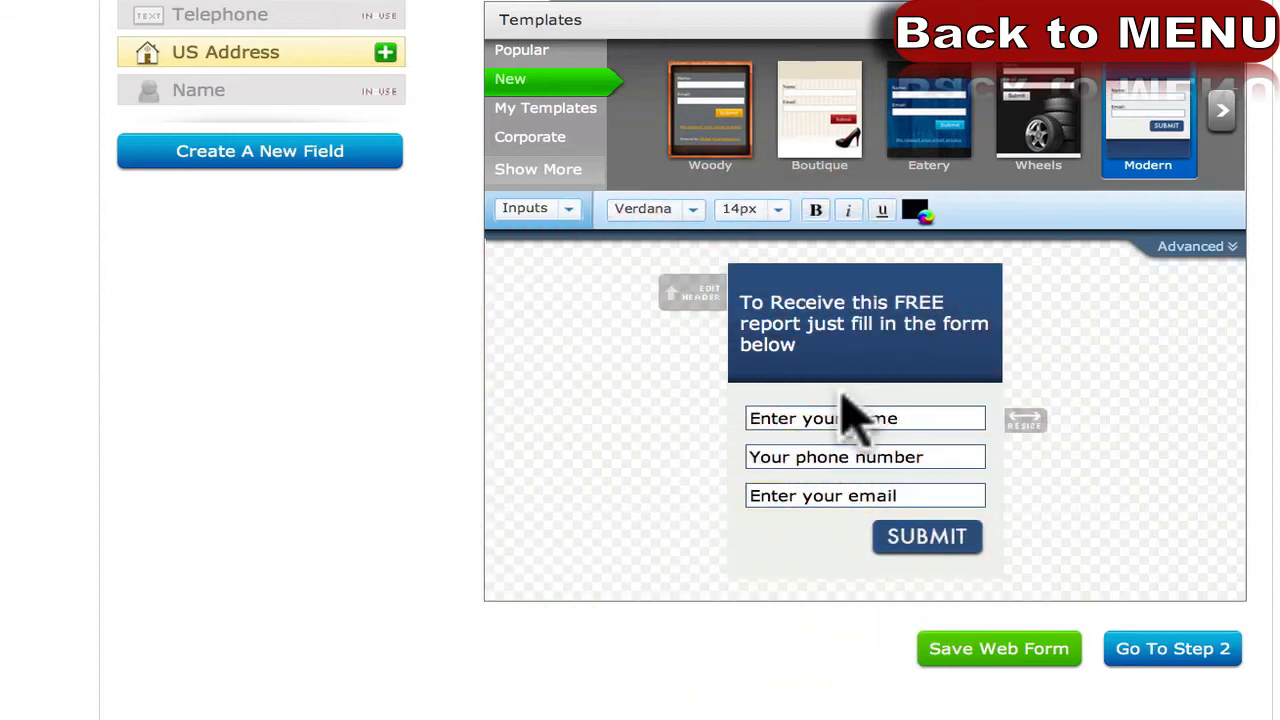
left_click(982, 655)
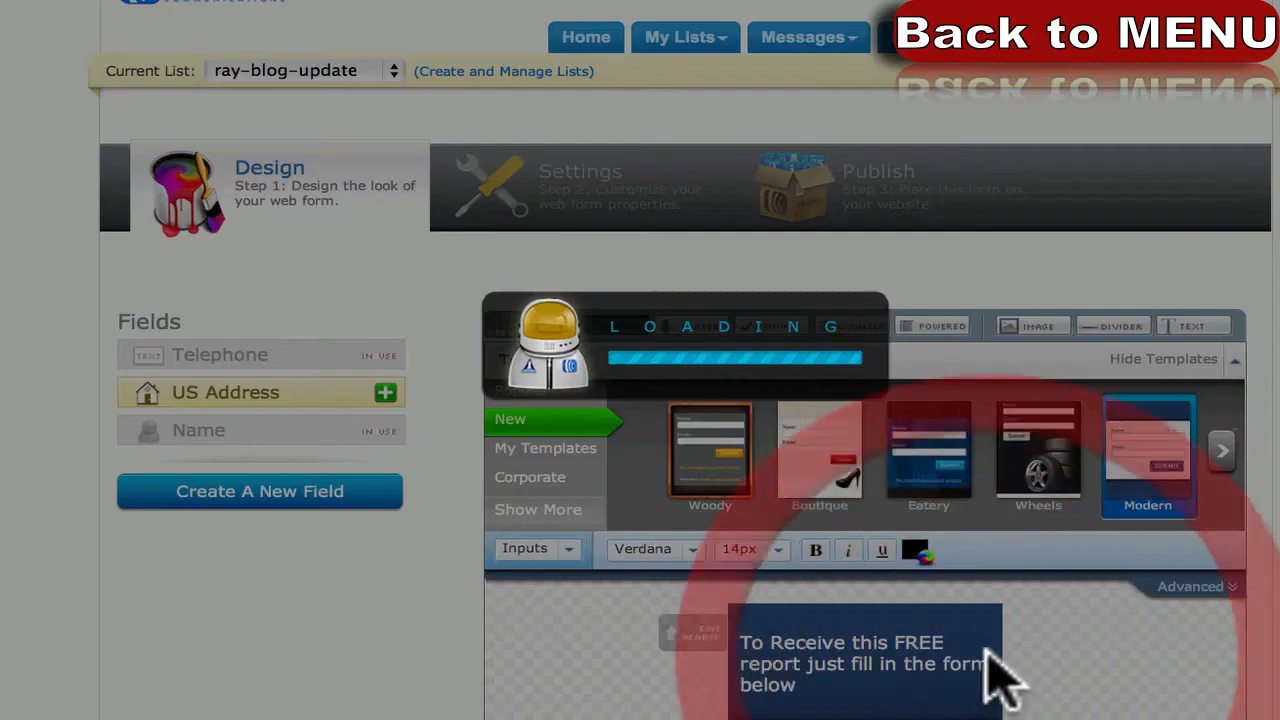
scroll(364, 608, "down", 3)
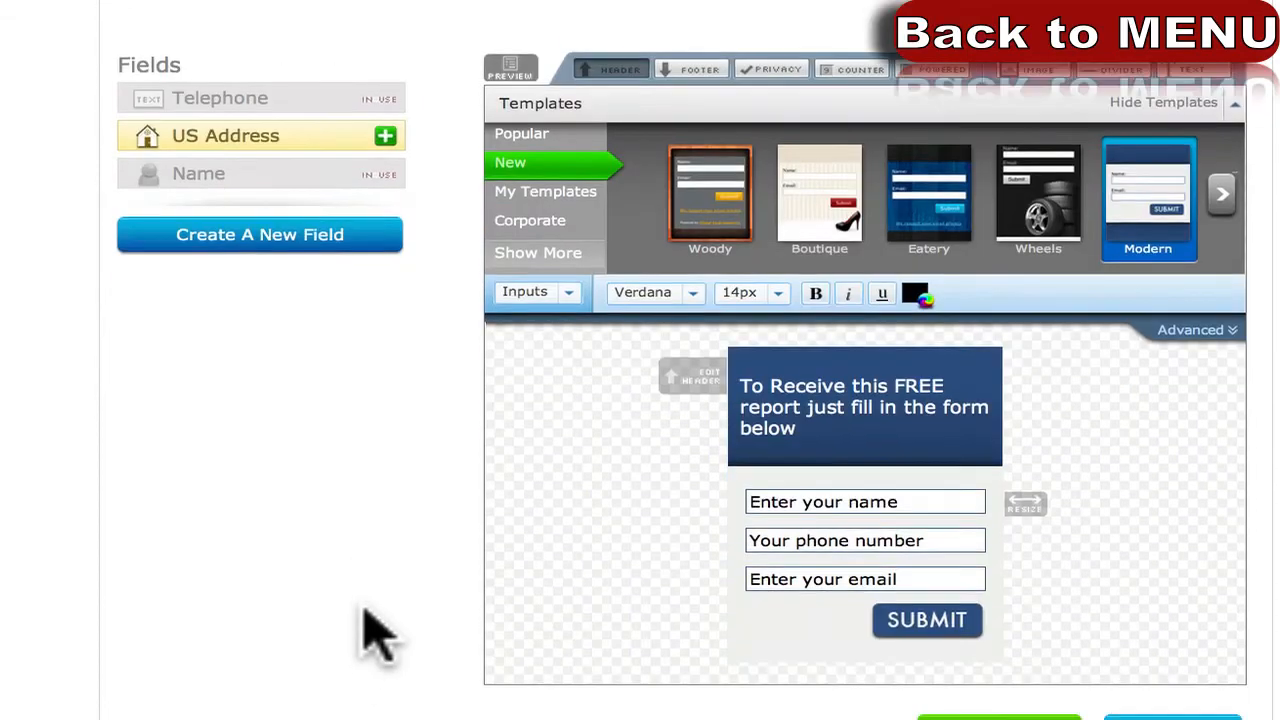
scroll(364, 608, "up", 1)
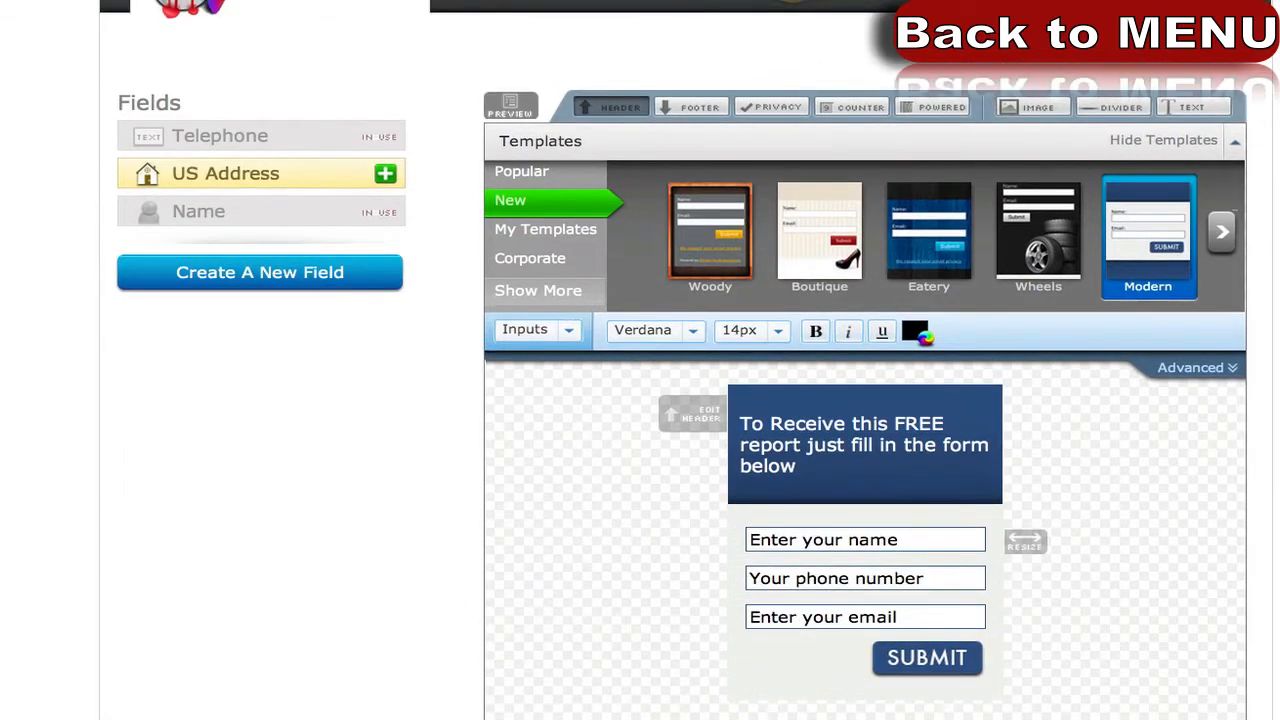
left_click(1175, 718)
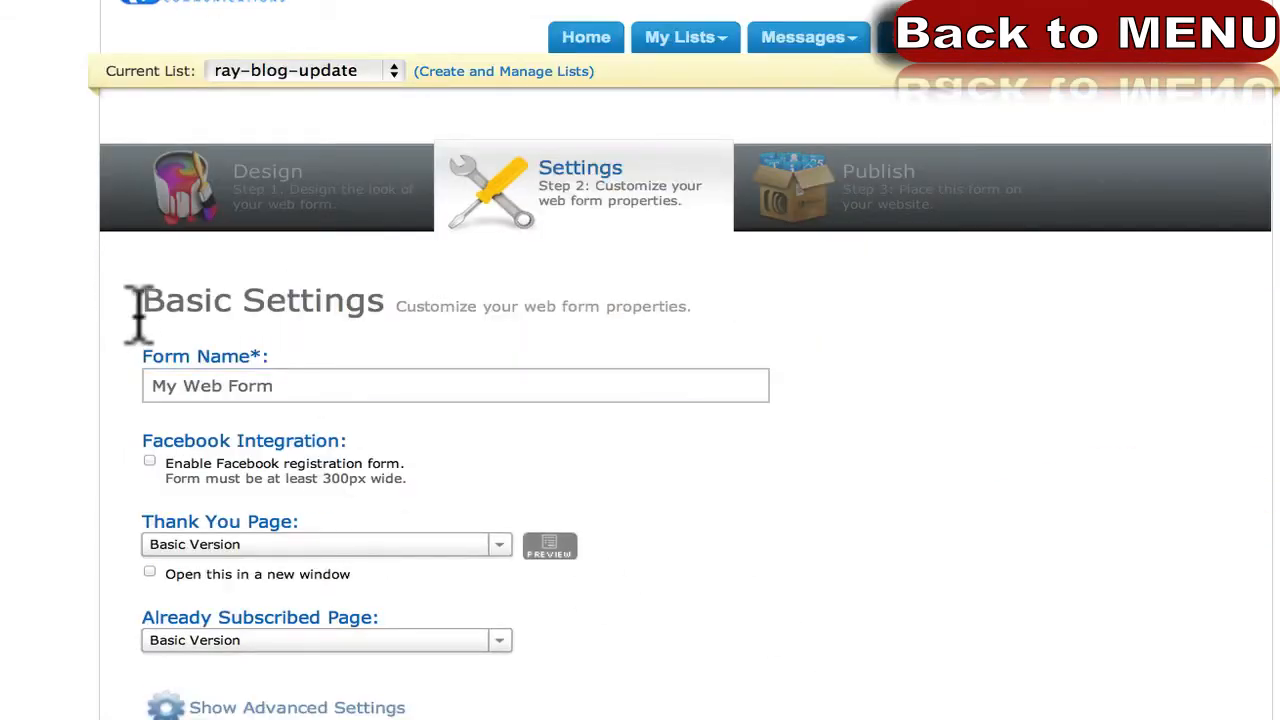
Replace the Form Name 'My Web Form' with 'Free pdf giveaway' on the Settings step.
left_click_drag(138, 305, 422, 298)
left_click(380, 355)
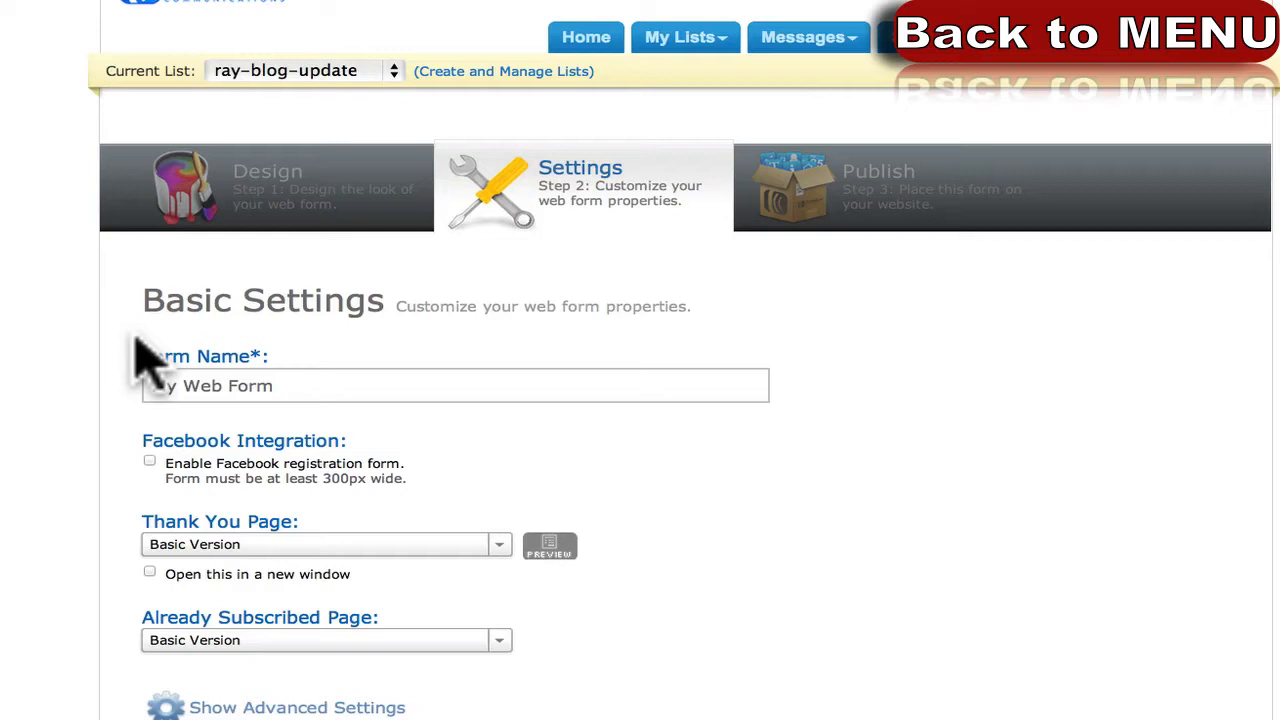
left_click(174, 370)
triple_click(230, 385)
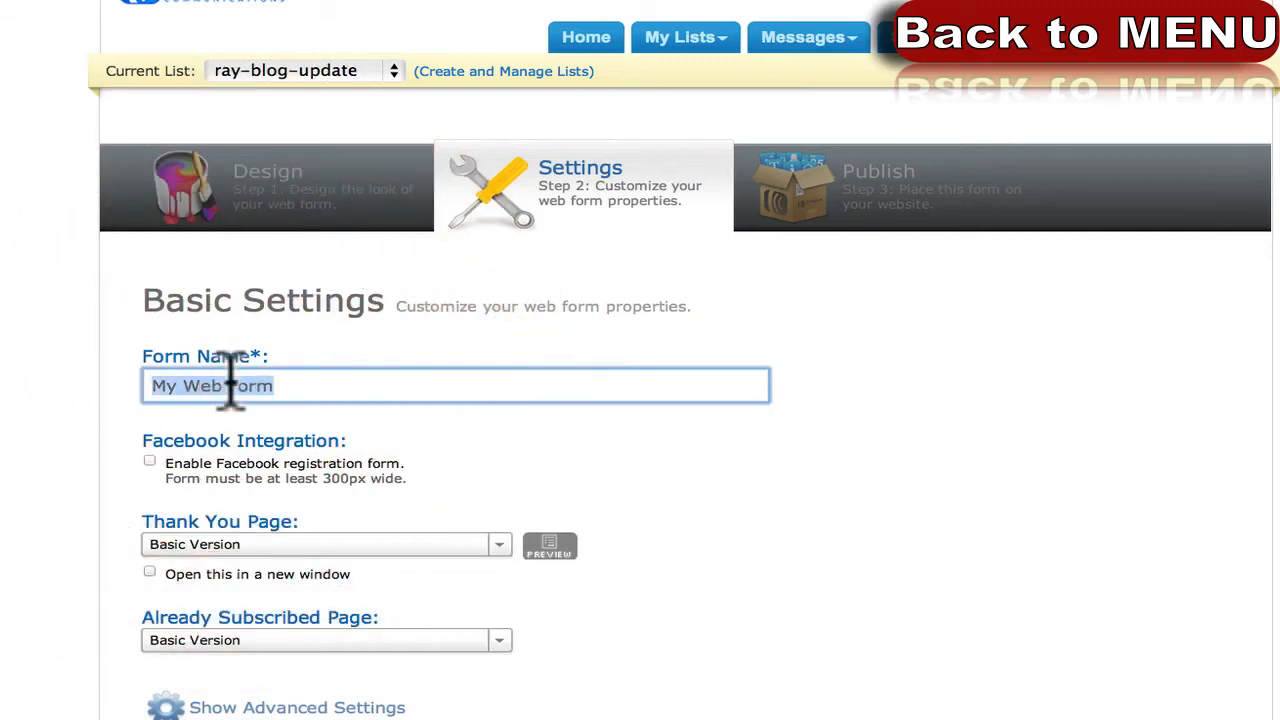
type("Free ")
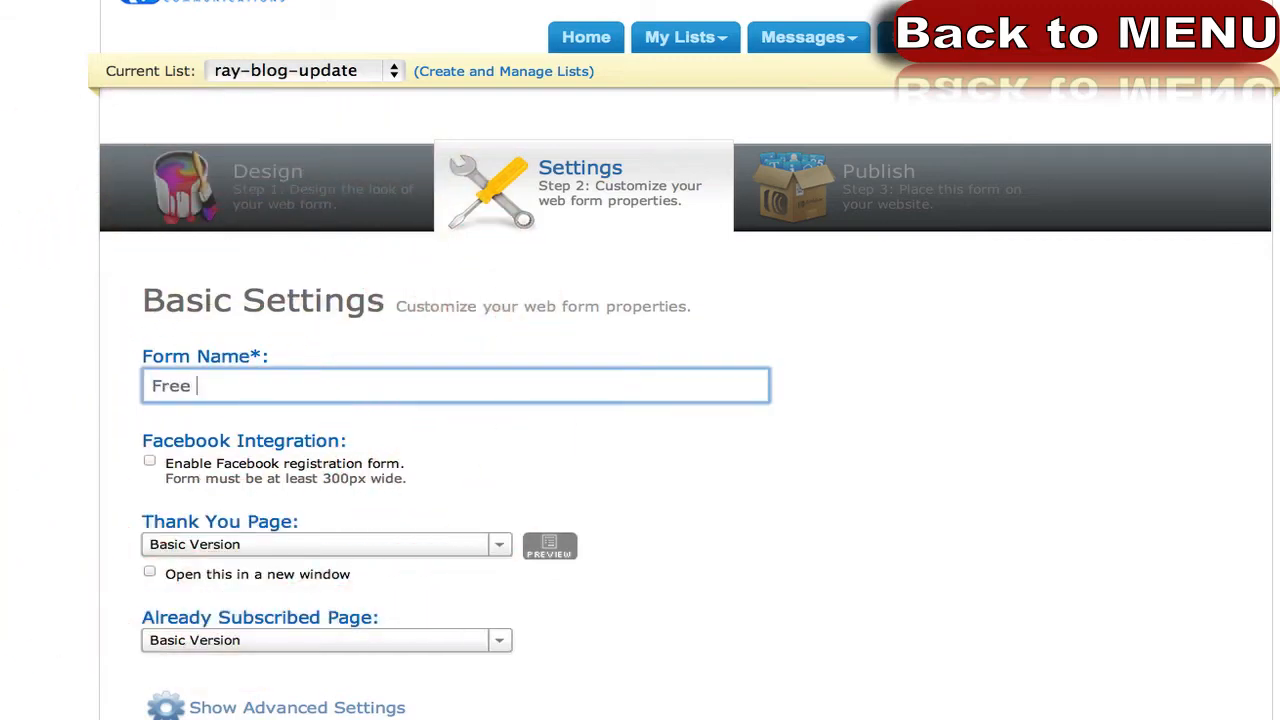
type("pdf giveaway")
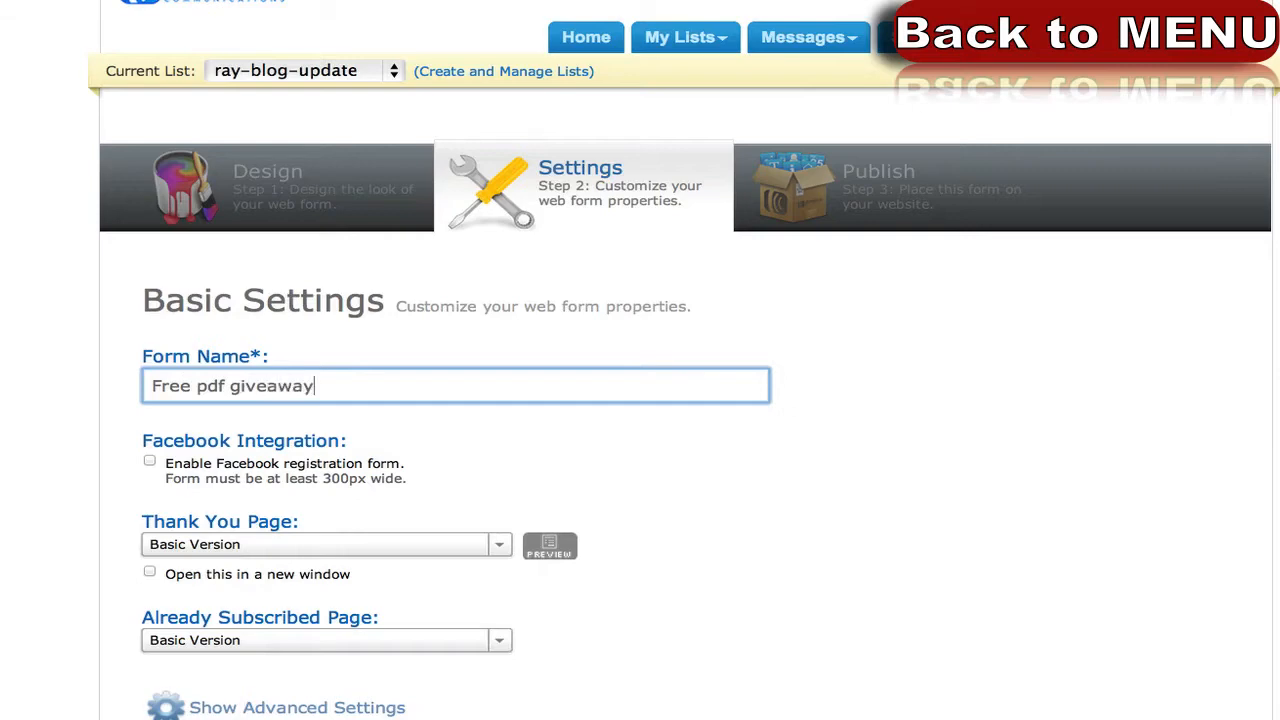
left_click(66, 410)
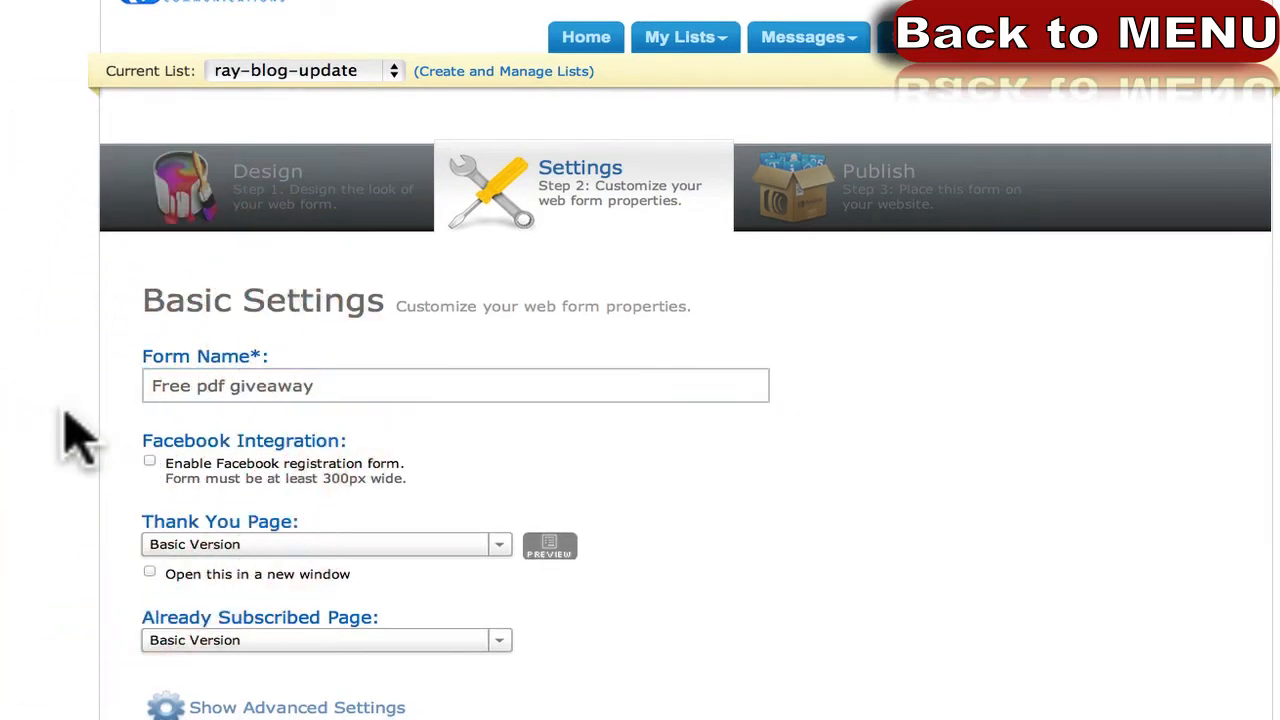
scroll(65, 412, "down", 3)
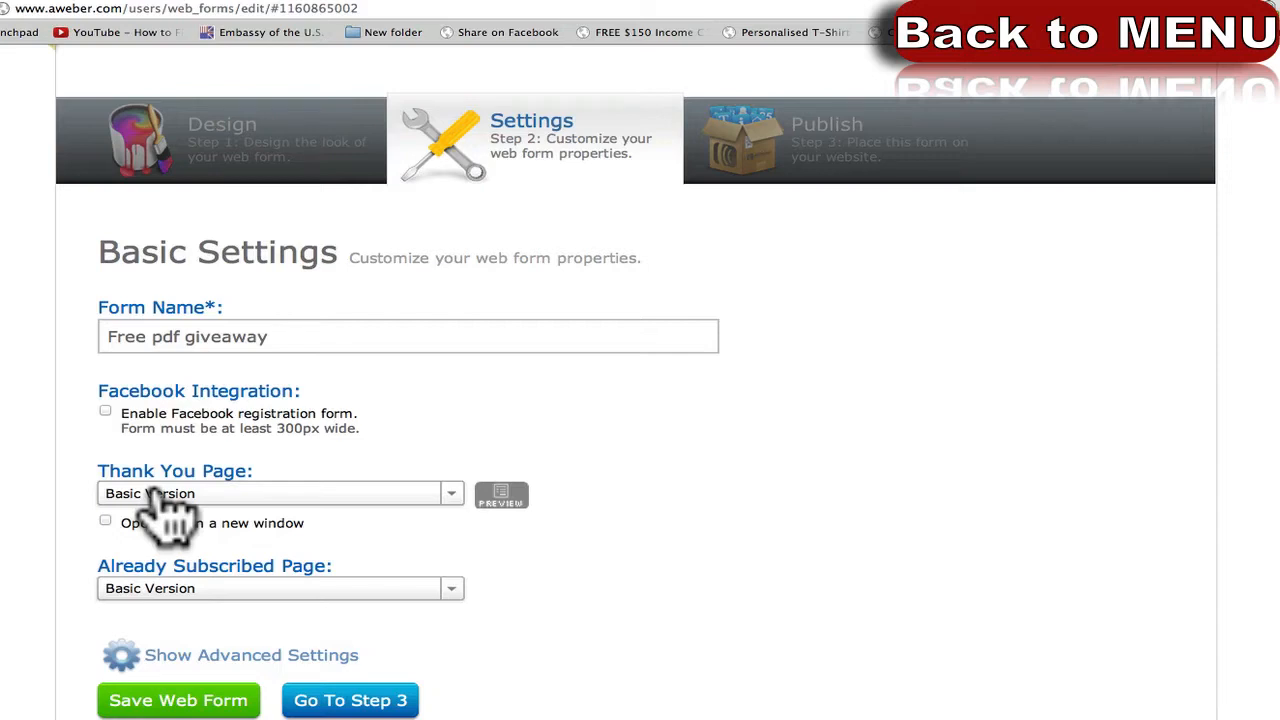
left_click(200, 495)
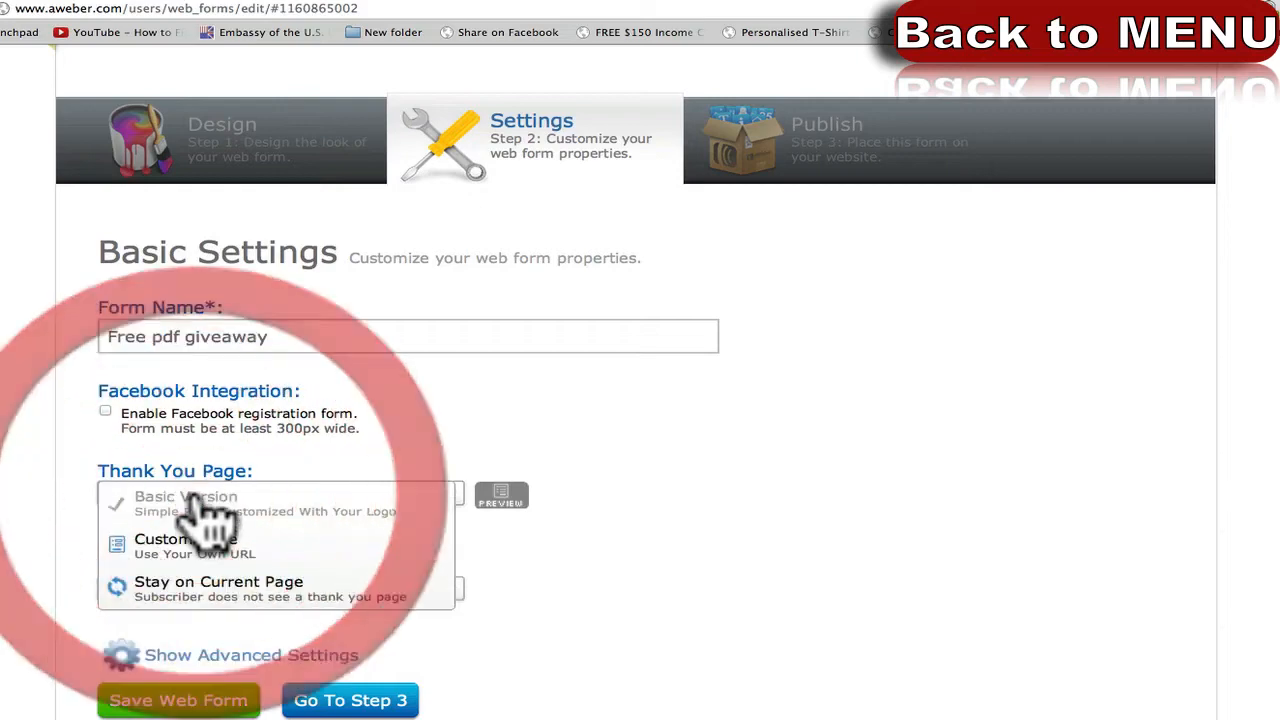
left_click(229, 518)
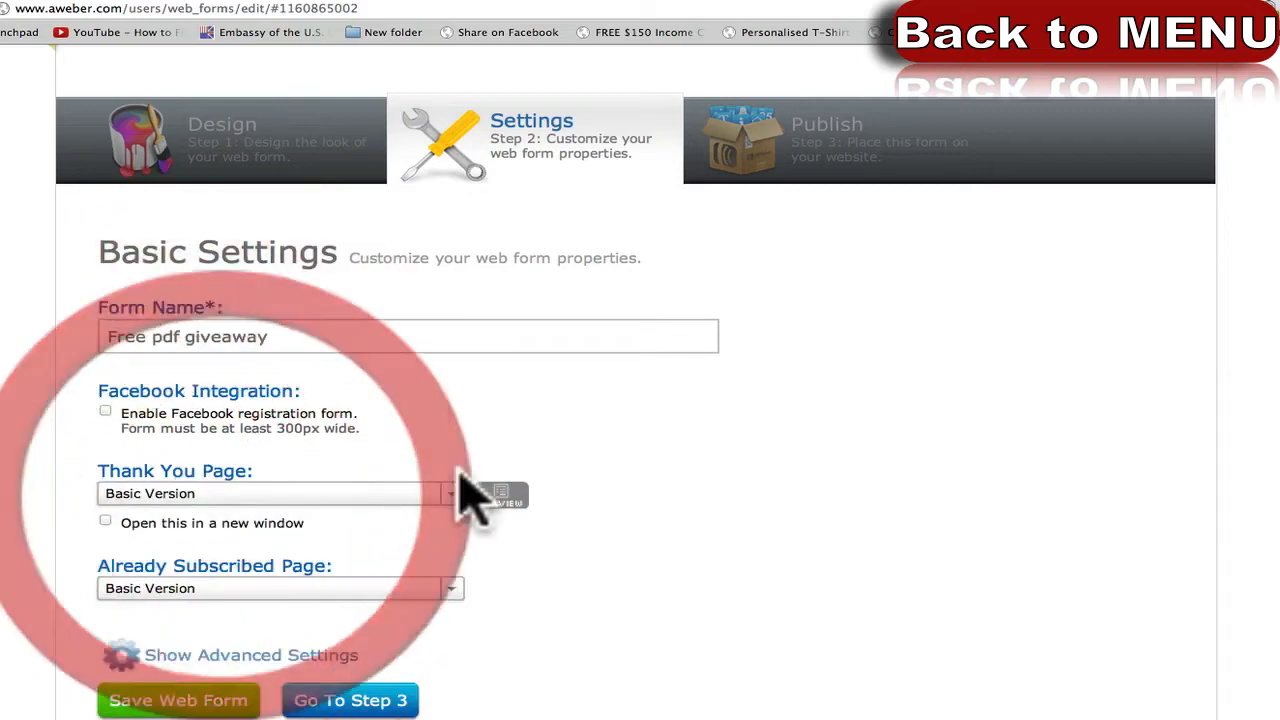
left_click(501, 496)
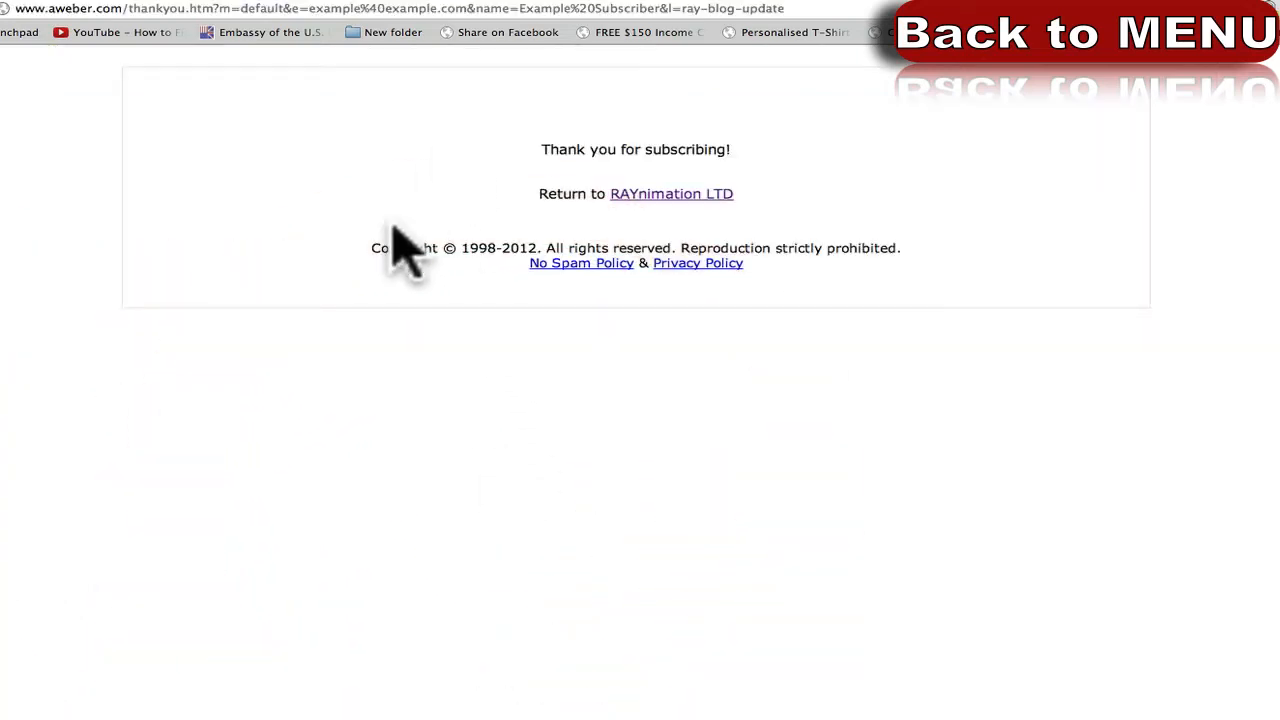
left_click(583, 149)
left_click_drag(583, 149, 776, 196)
left_click(776, 196)
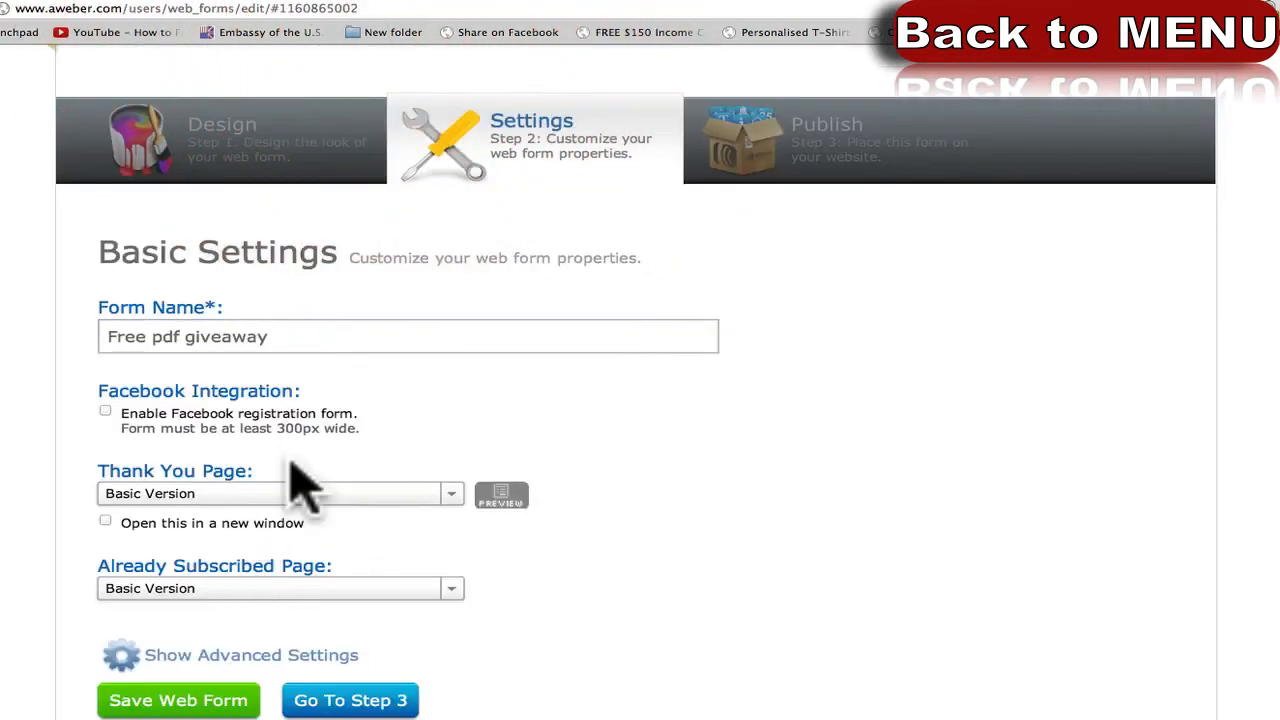
Load raynimation.com/thank-you-gift/ in a new browser tab.
key("super+t")
type("raynimatoin")
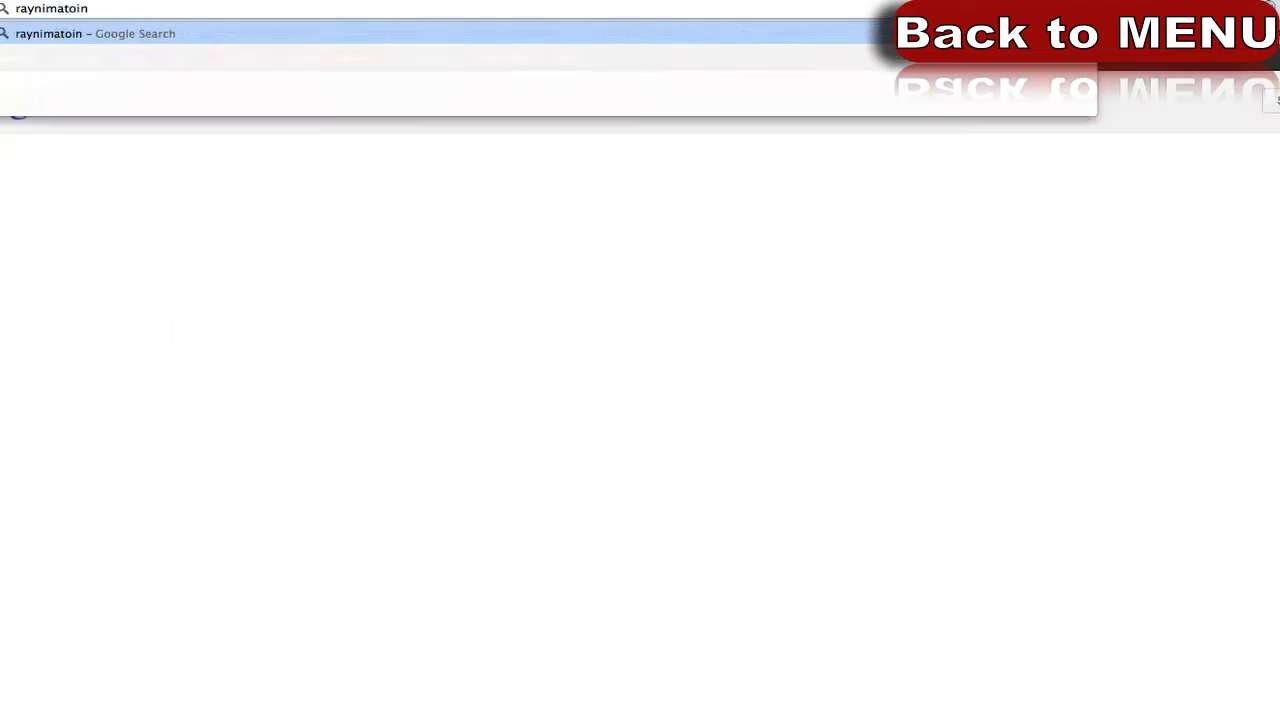
key("BackSpace")
key("BackSpace")
key("BackSpace")
type("ion.com/")
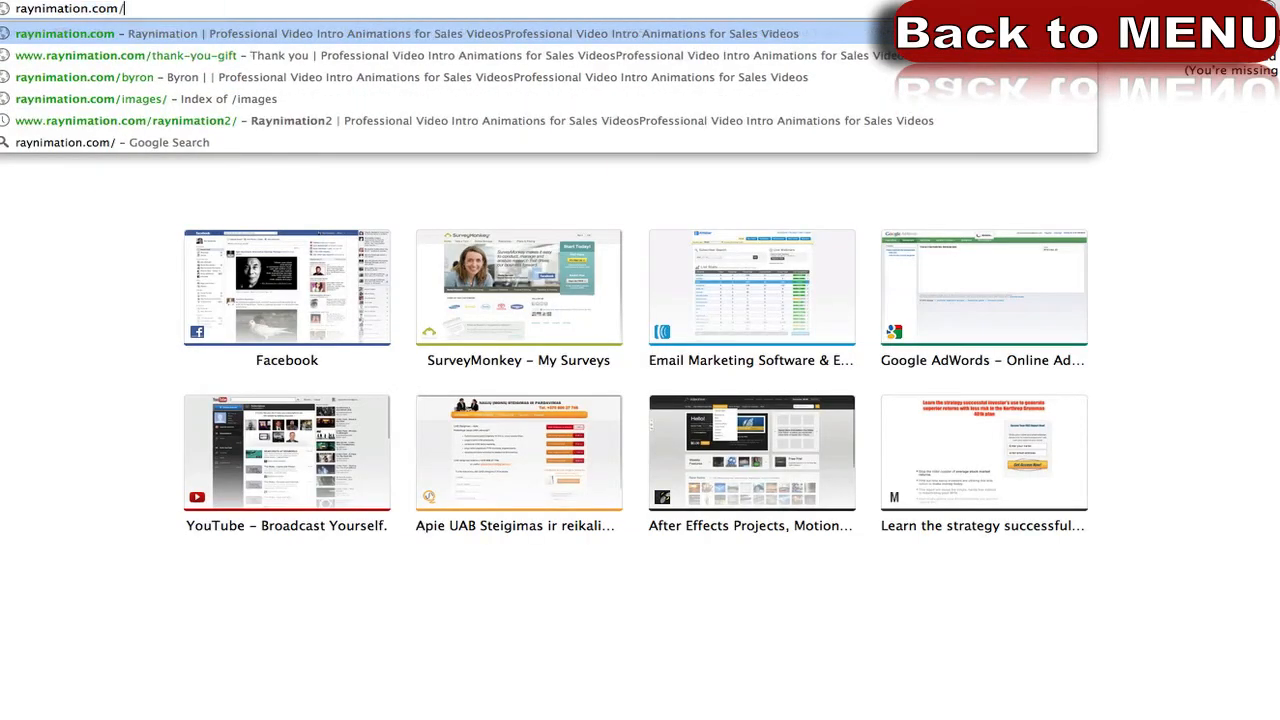
type("thank")
key("Return")
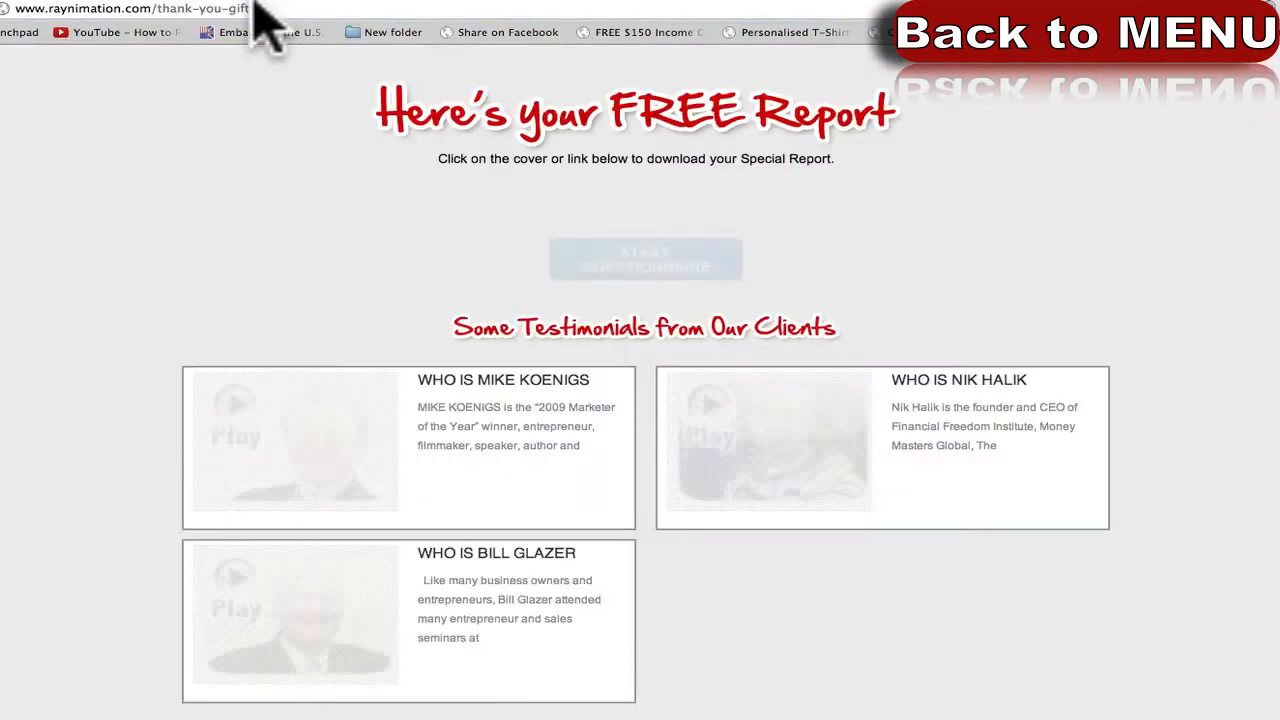
Select the thank-you-gift page's address and bring up AWeber's thank-you page choices.
scroll(110, 432, "down", 4)
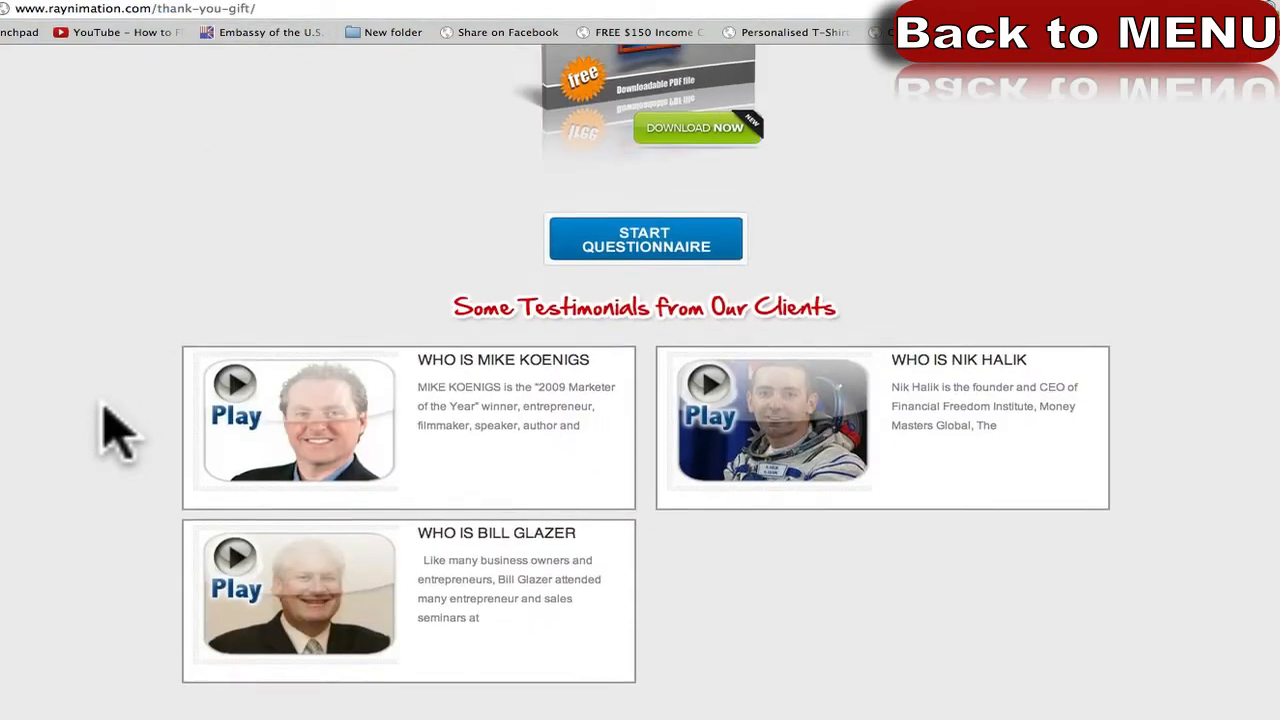
scroll(171, 243, "up", 4)
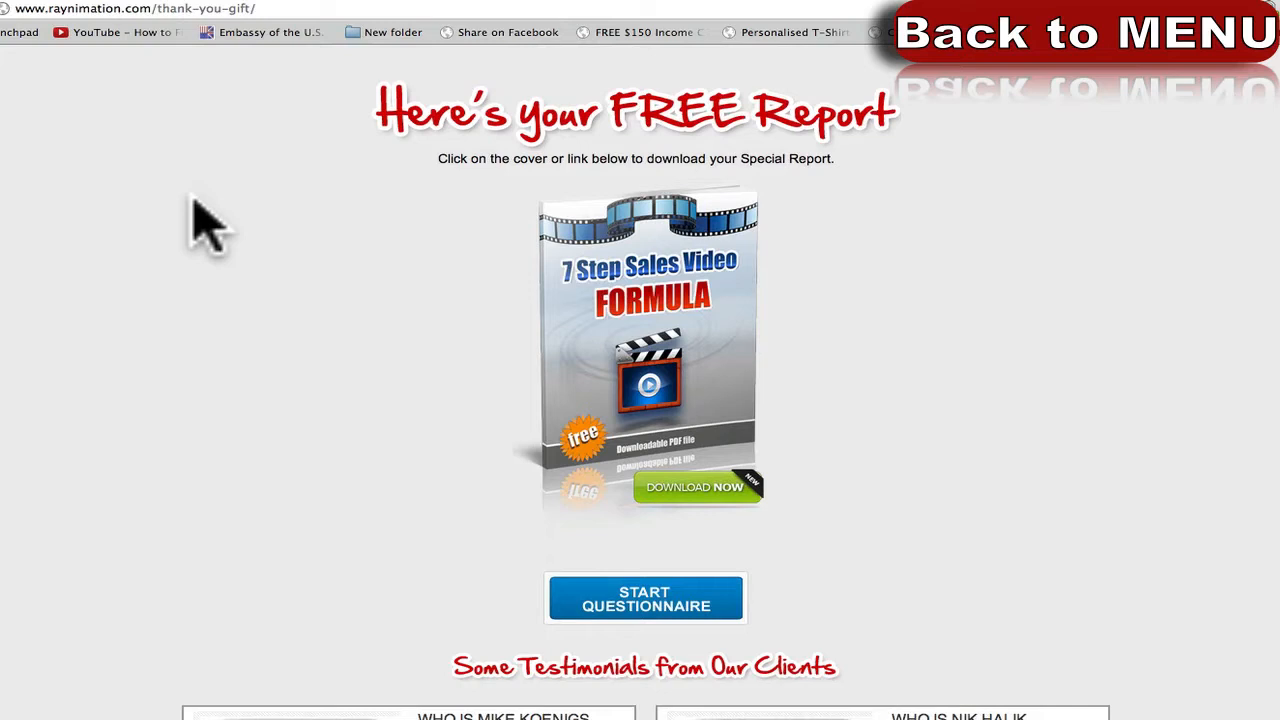
left_click(278, 12)
key("ctrl+c")
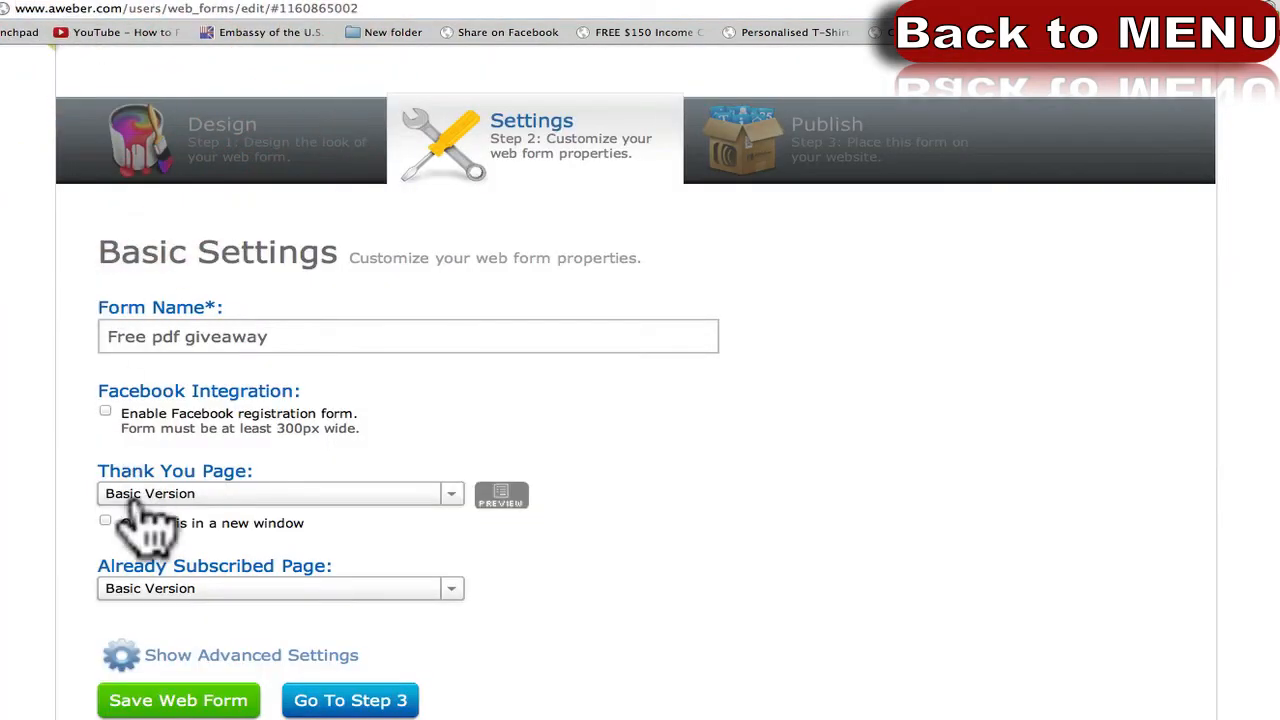
left_click(165, 495)
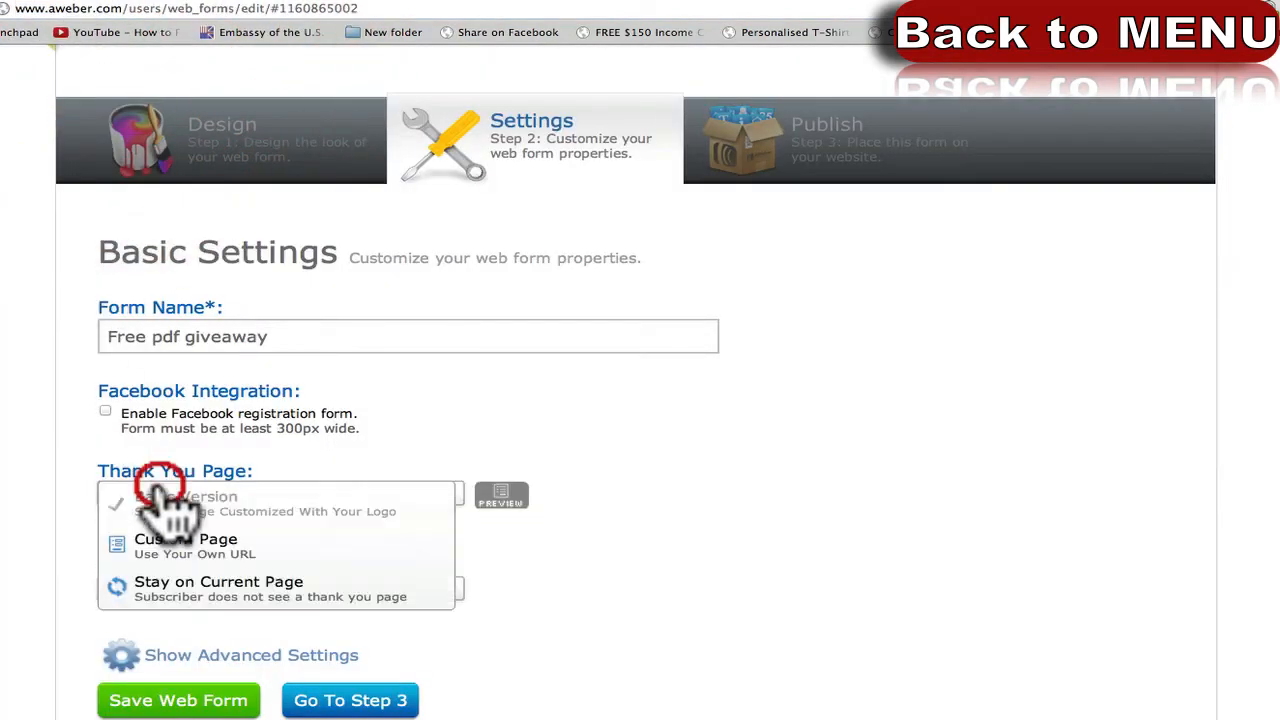
left_click(190, 595)
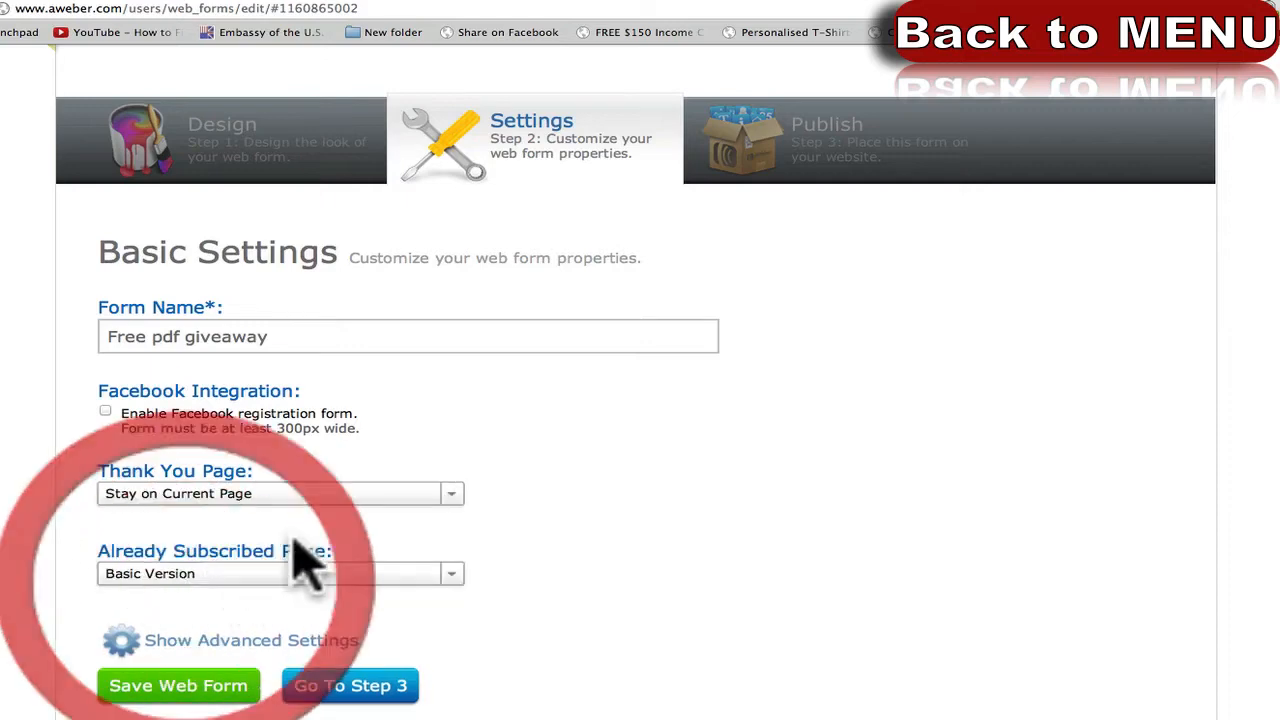
left_click(435, 492)
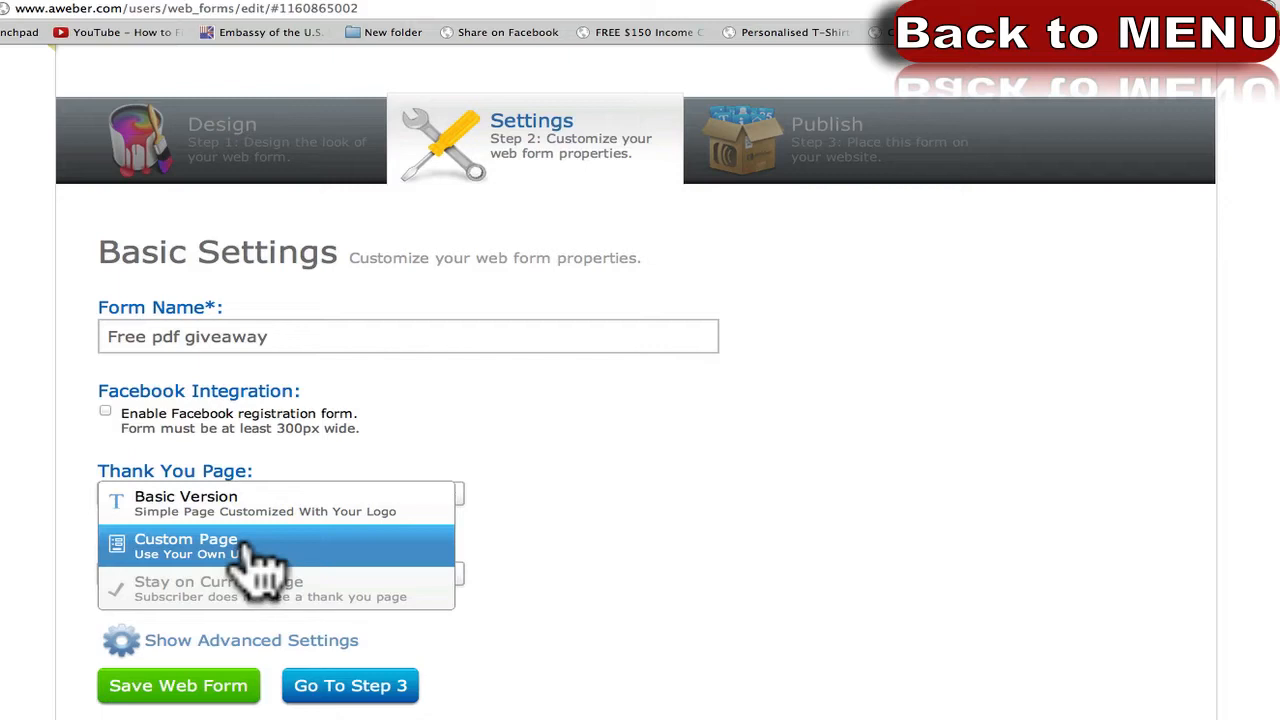
left_click(257, 562)
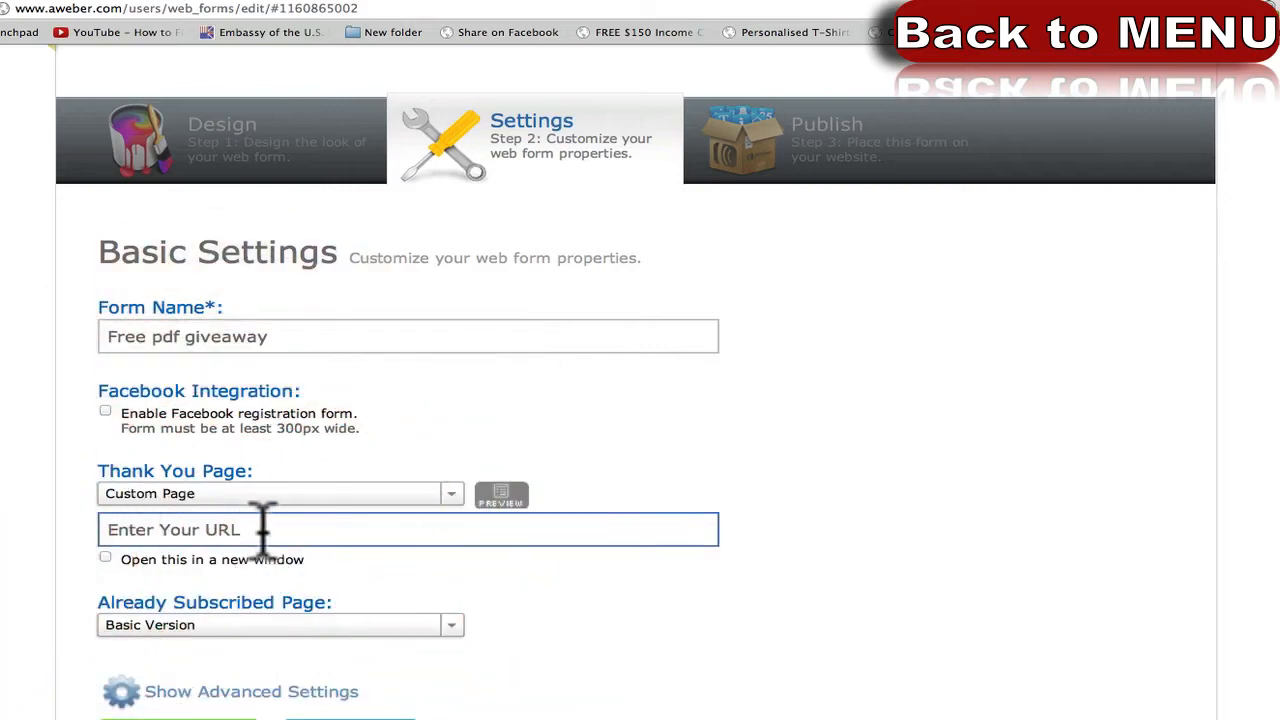
left_click(262, 520)
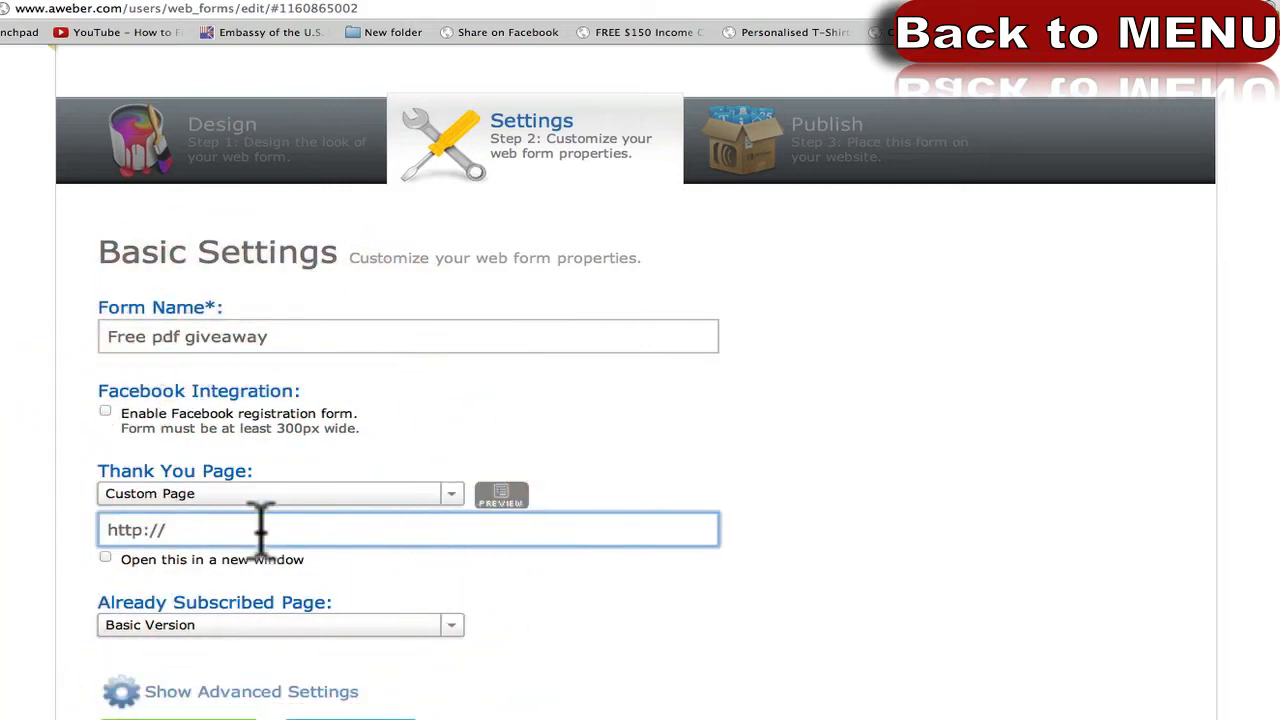
left_click_drag(251, 523, 58, 521)
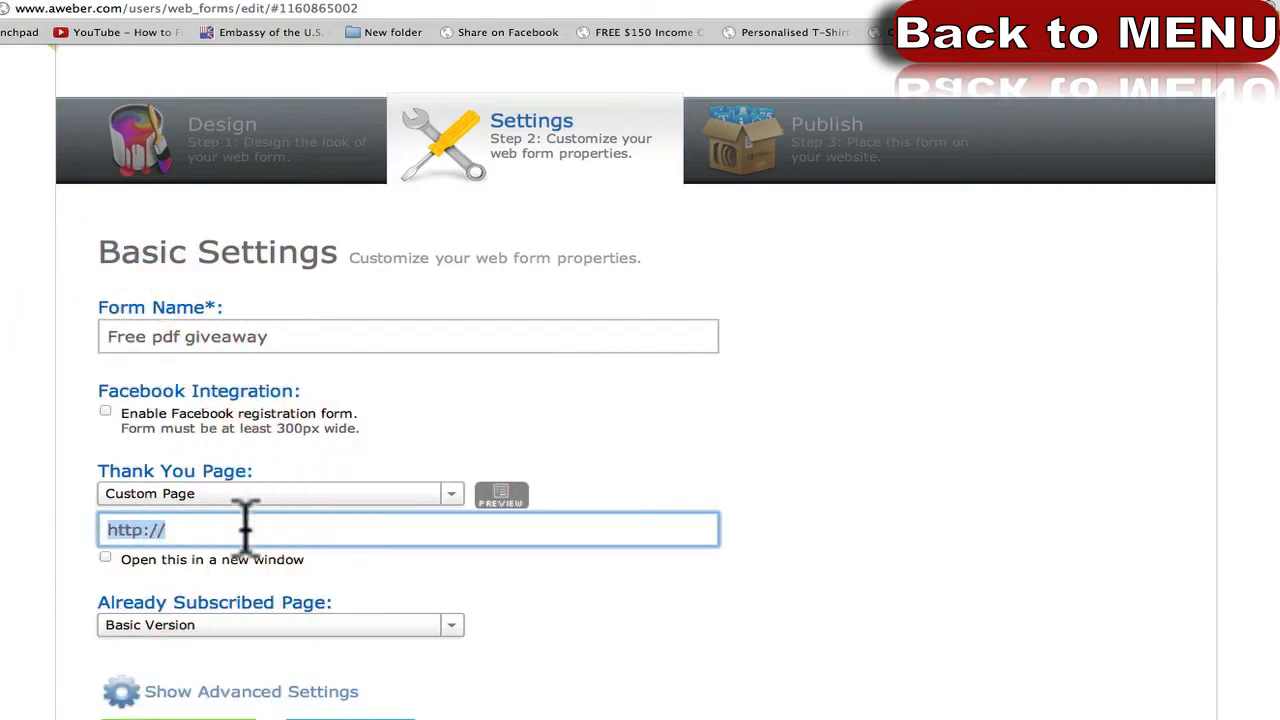
key("ctrl+v")
left_click(6, 555)
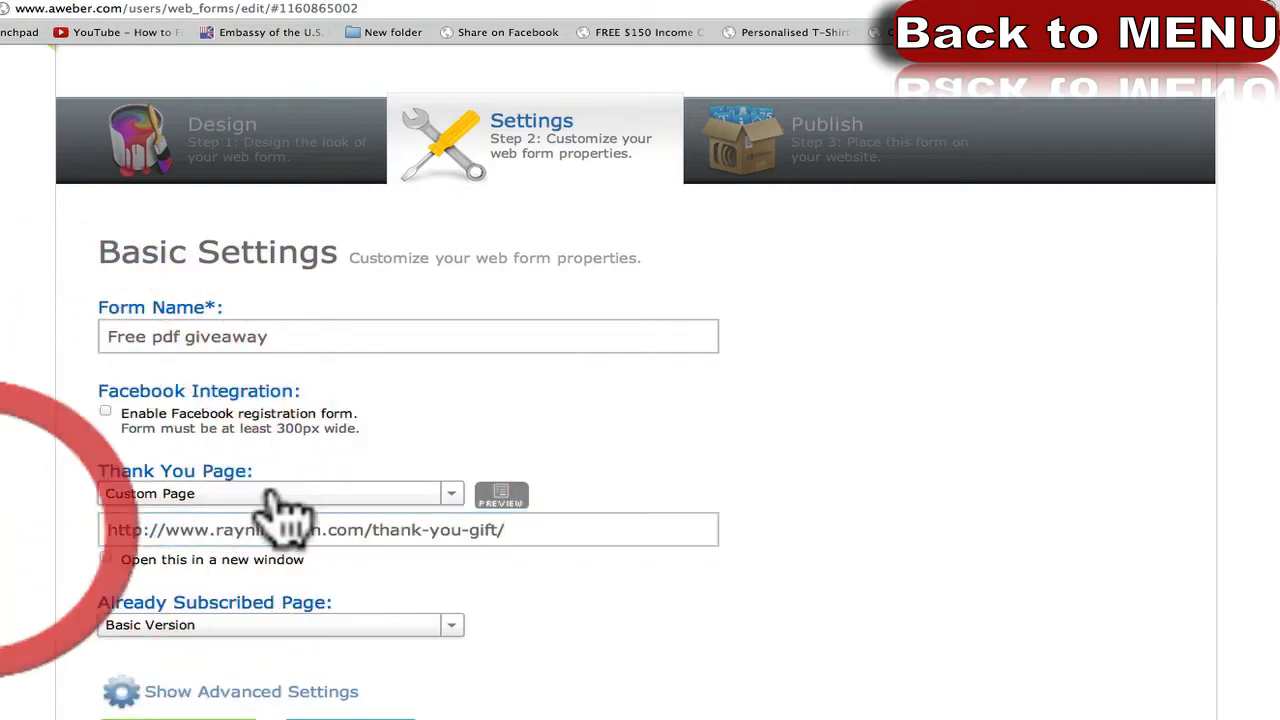
left_click(492, 497)
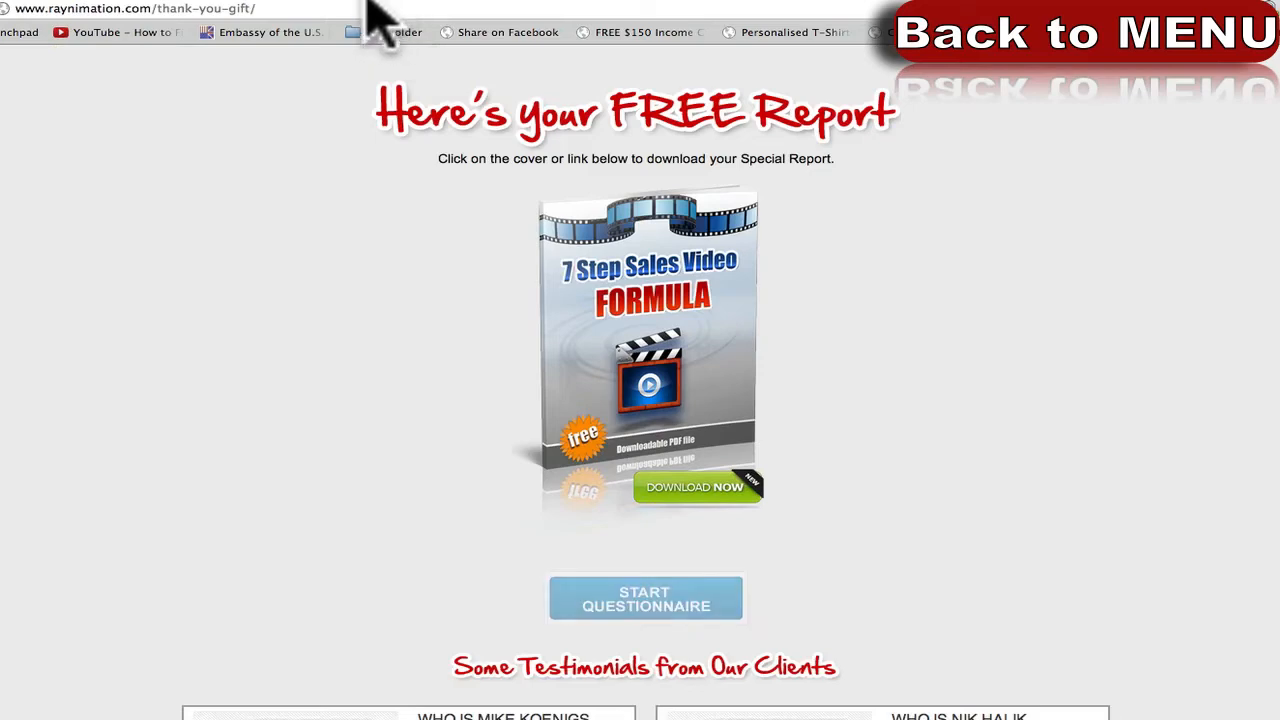
left_click(342, 1)
left_click(37, 563)
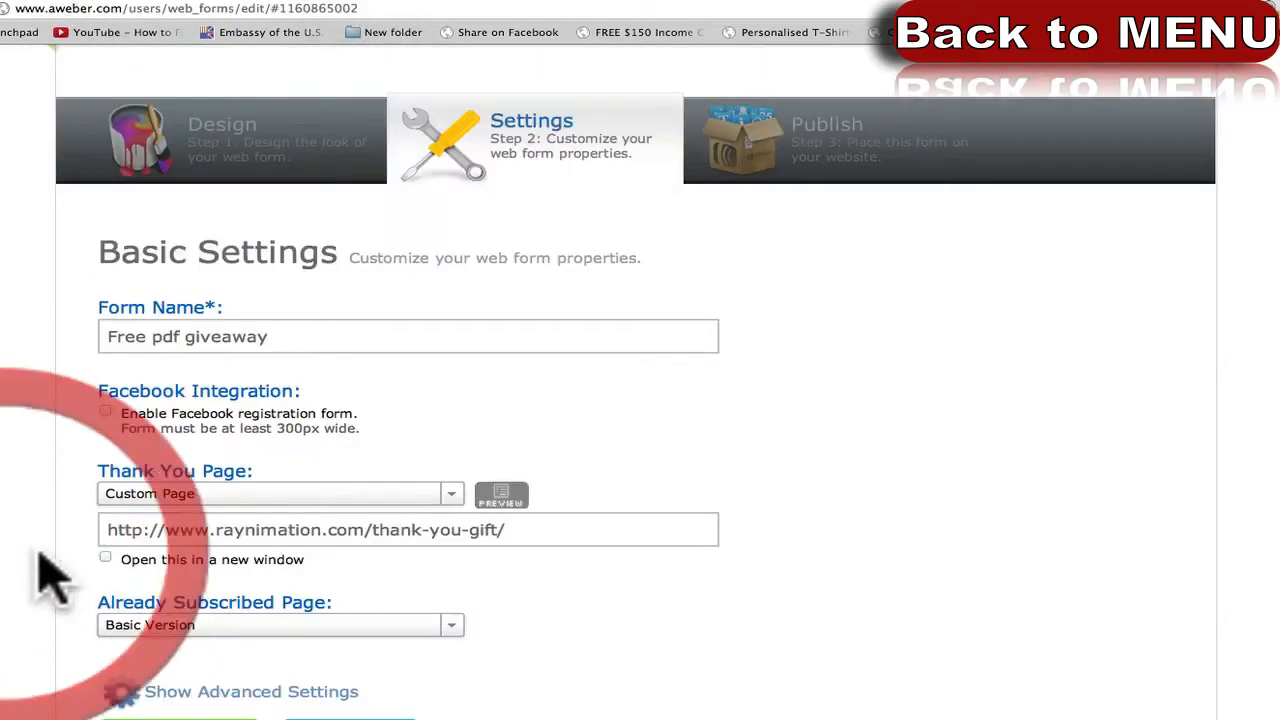
scroll(40, 570, "down", 3)
left_click(178, 550)
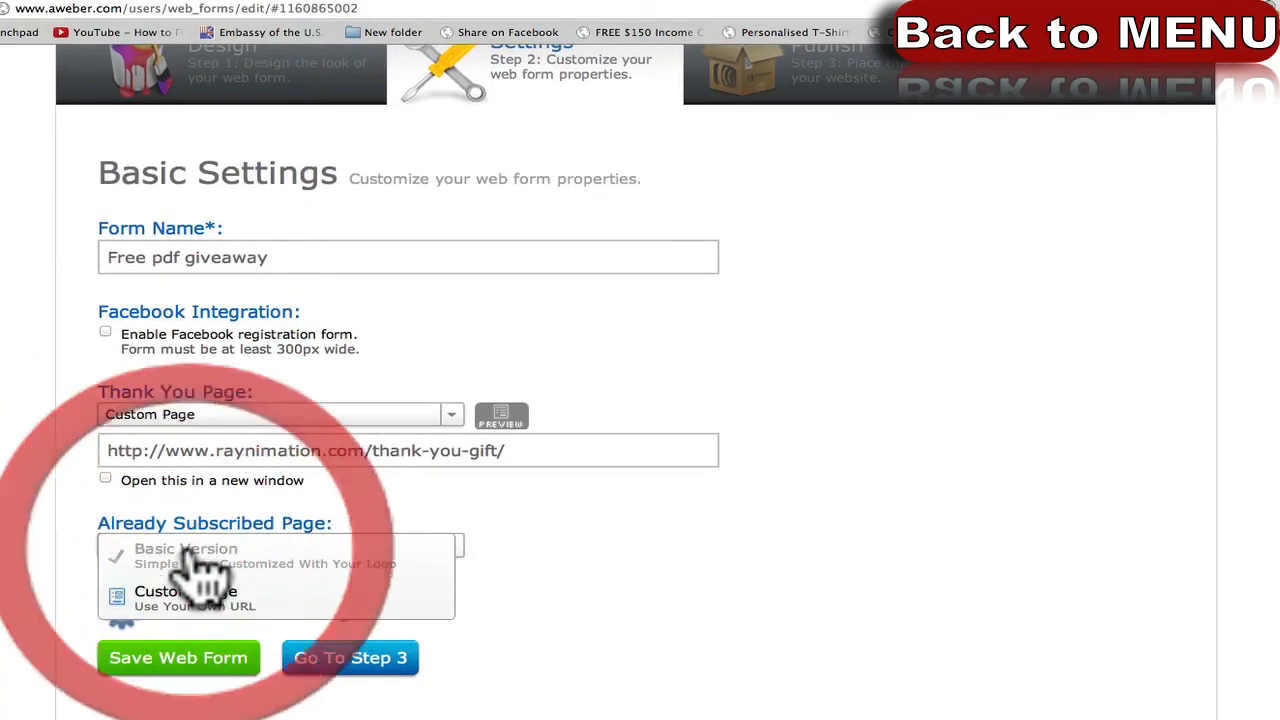
left_click(112, 505)
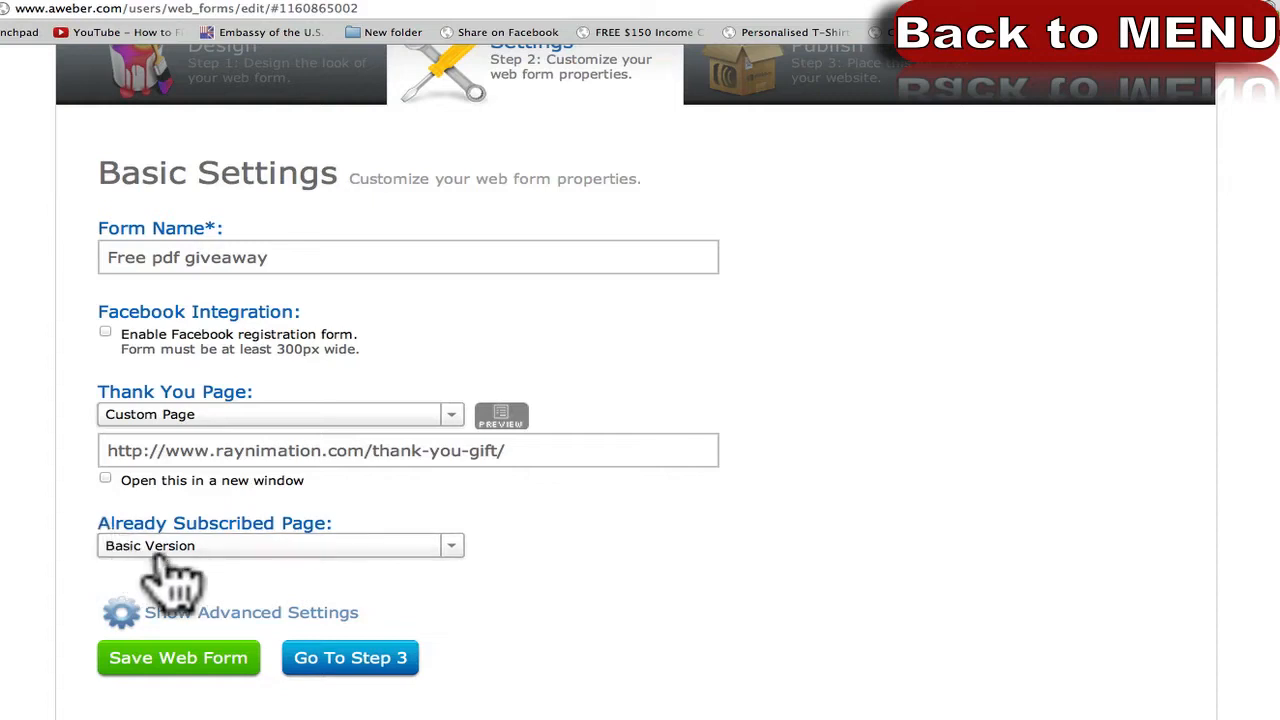
left_click(115, 548)
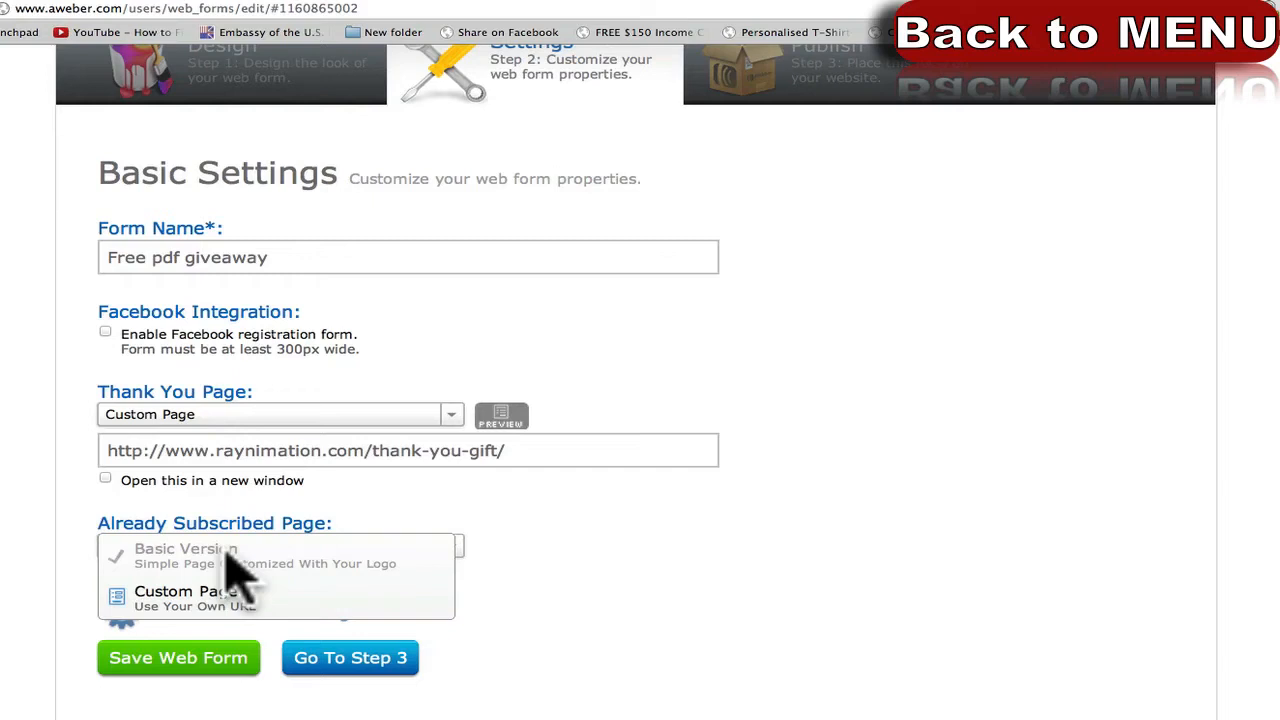
left_click(135, 553)
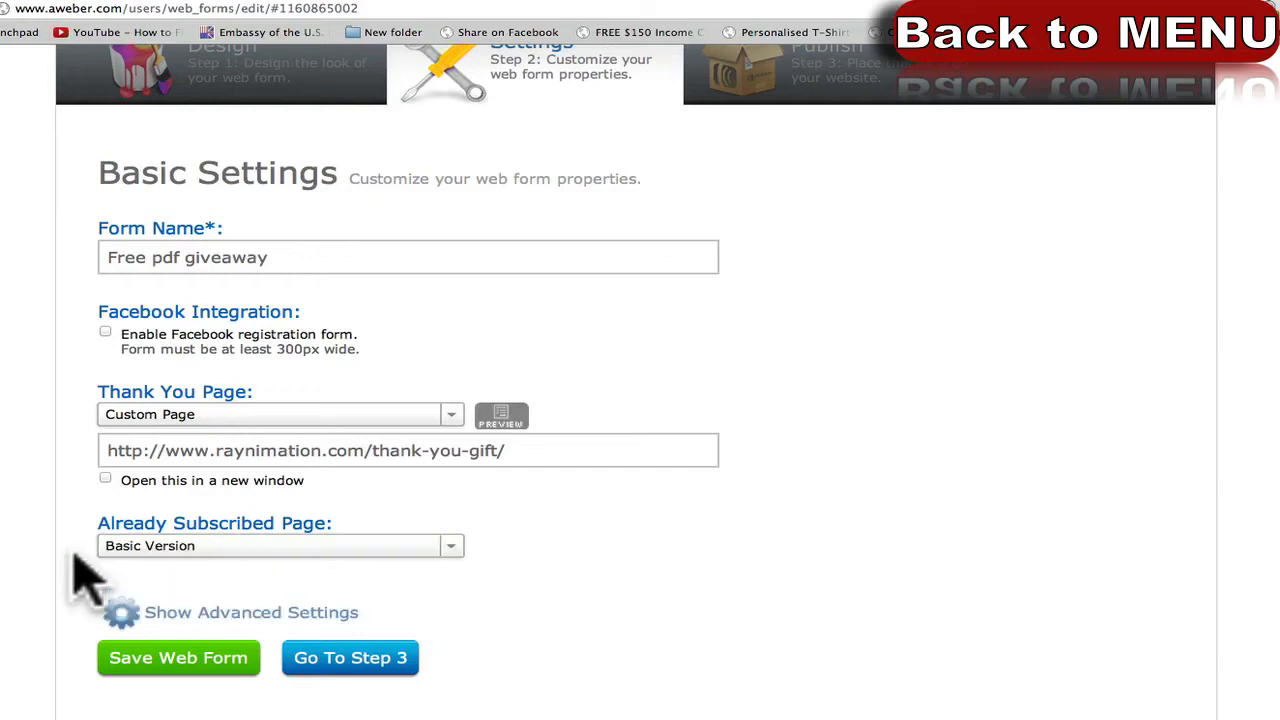
left_click(145, 548)
left_click(170, 600)
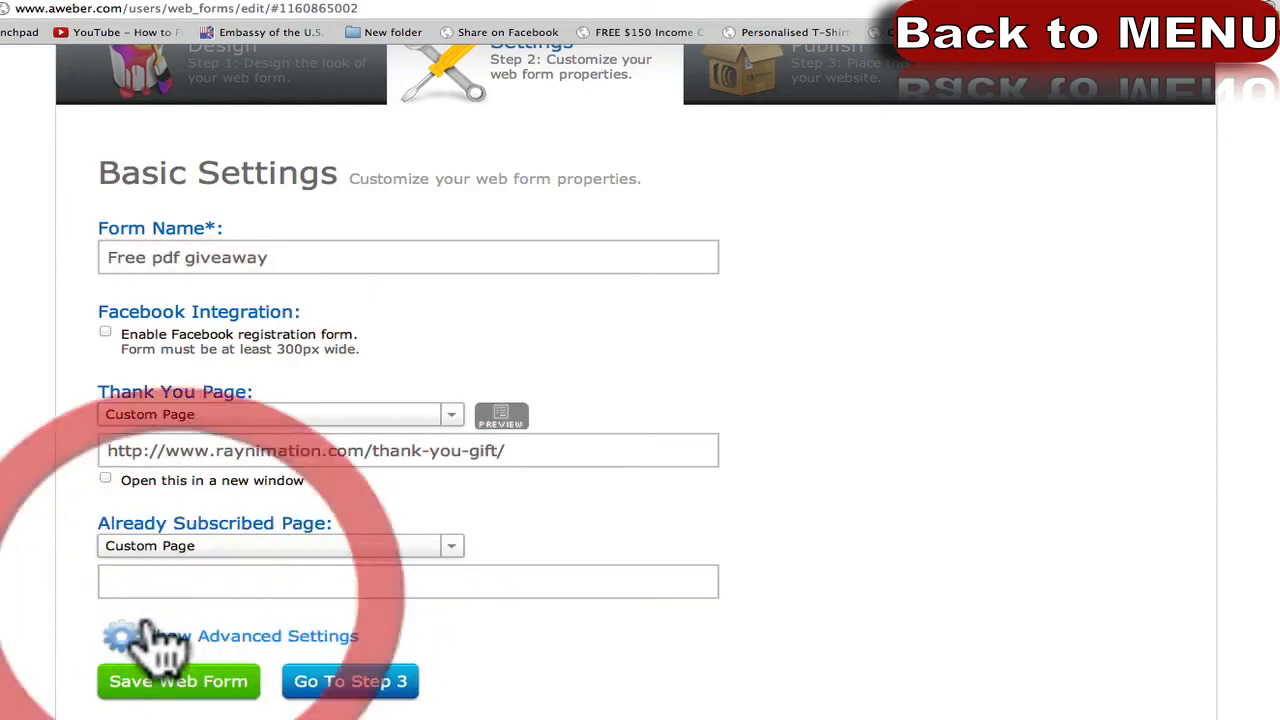
left_click(157, 583)
left_click(194, 550)
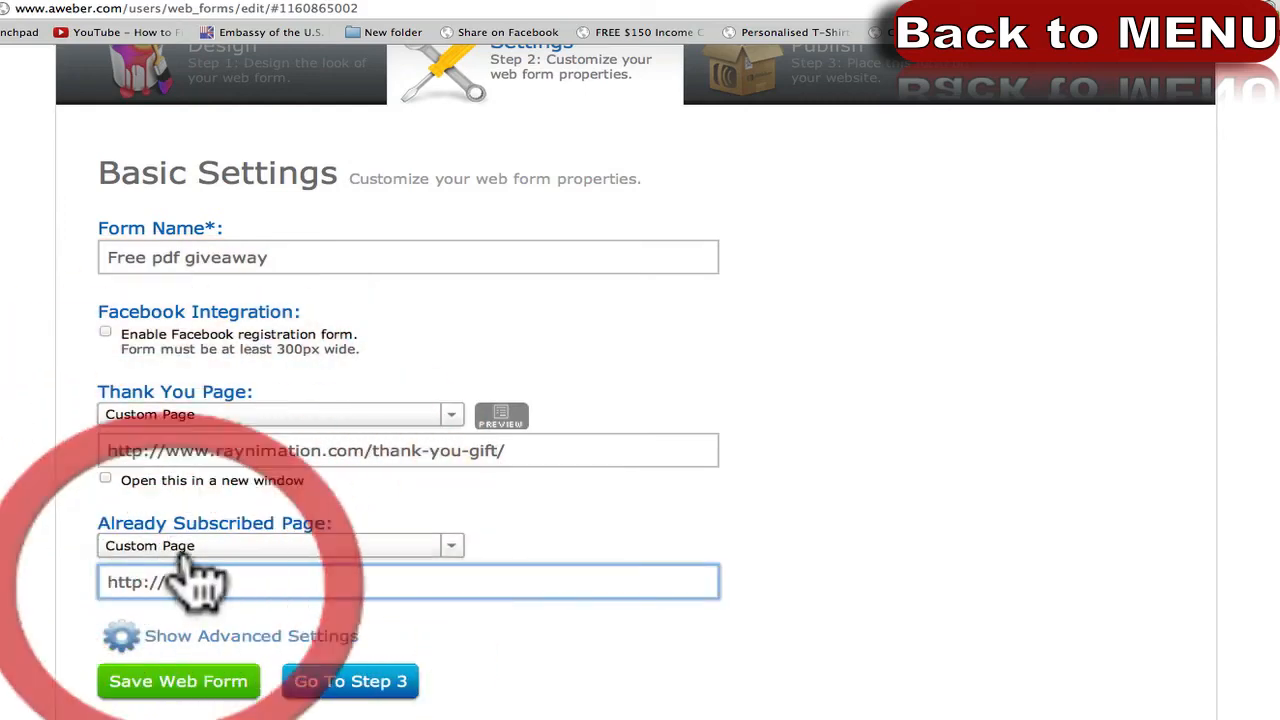
left_click(200, 468)
left_click(26, 508)
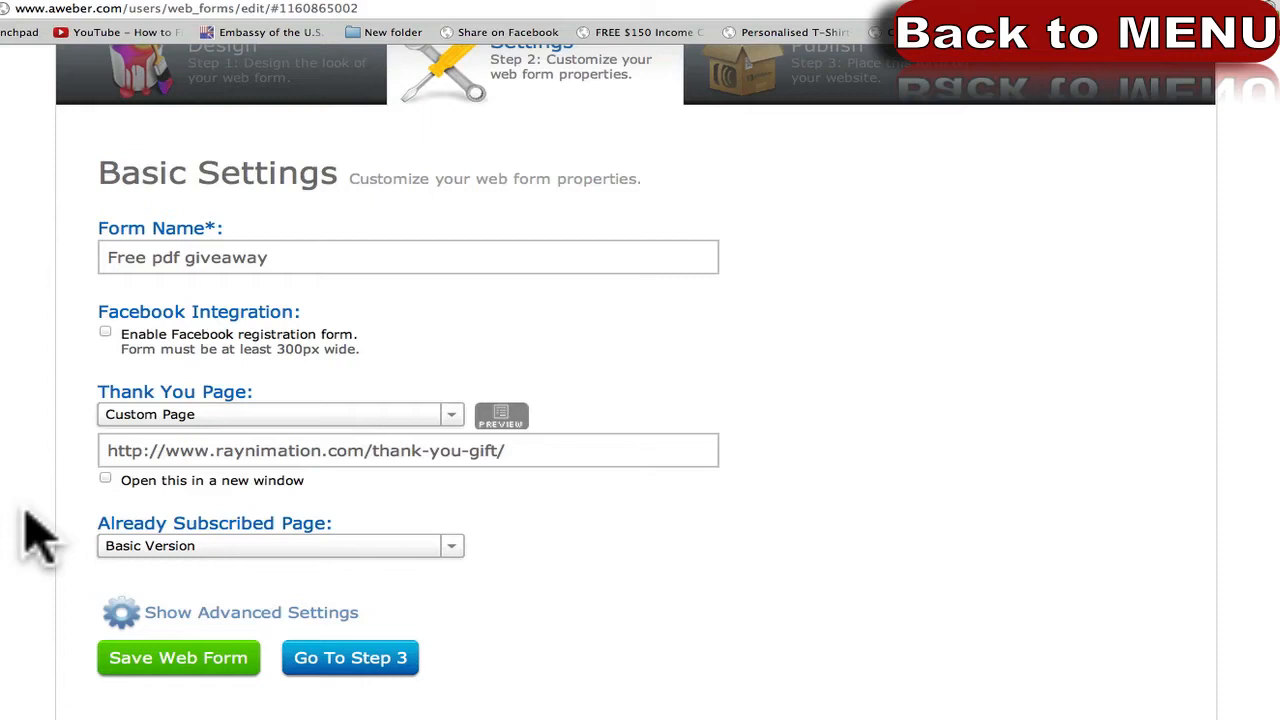
left_click(110, 549)
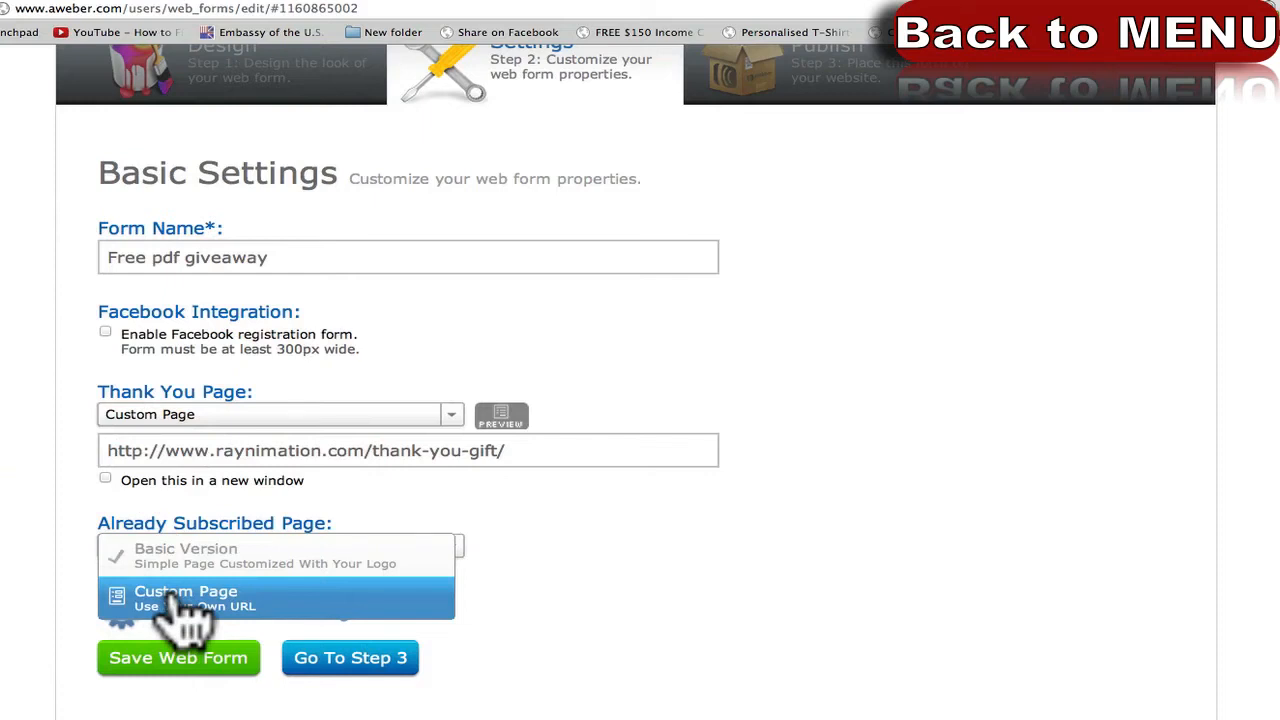
left_click(85, 527)
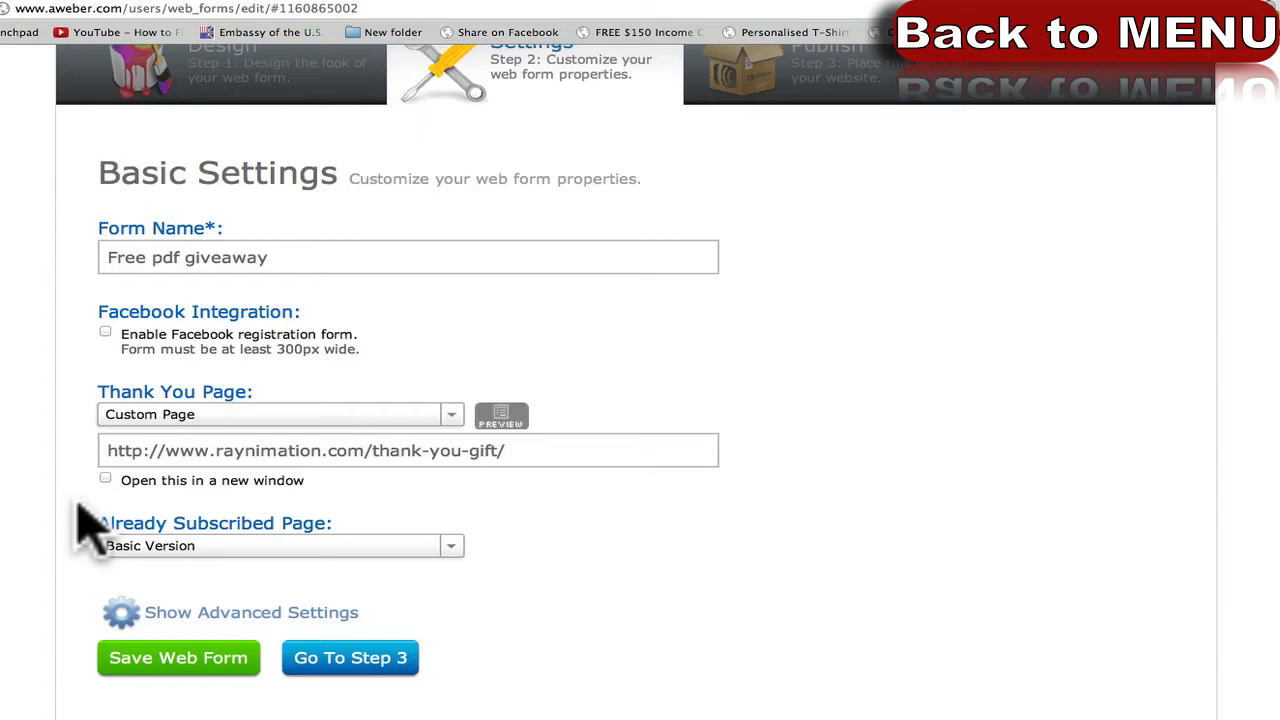
scroll(63, 594, "down", 1)
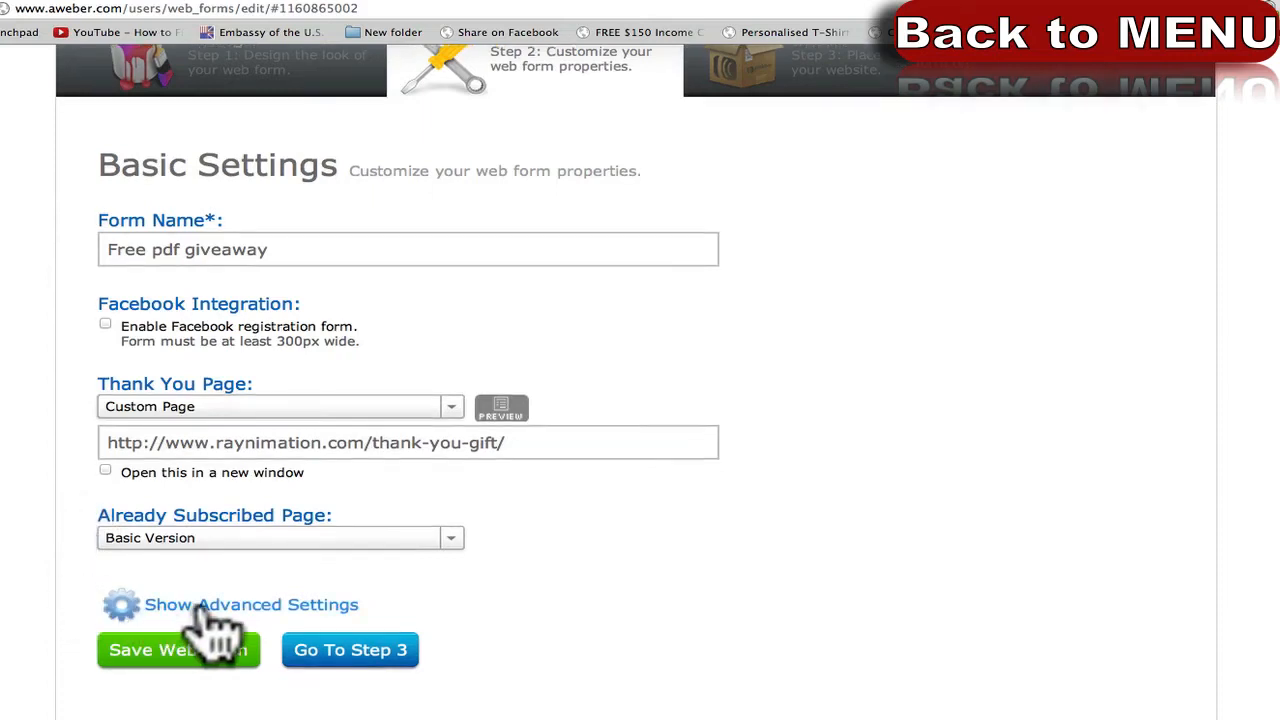
Show the advanced settings and select the Ad Tracking value Free_pdf_giveaway.
left_click(158, 609)
scroll(14, 651, "down", 2)
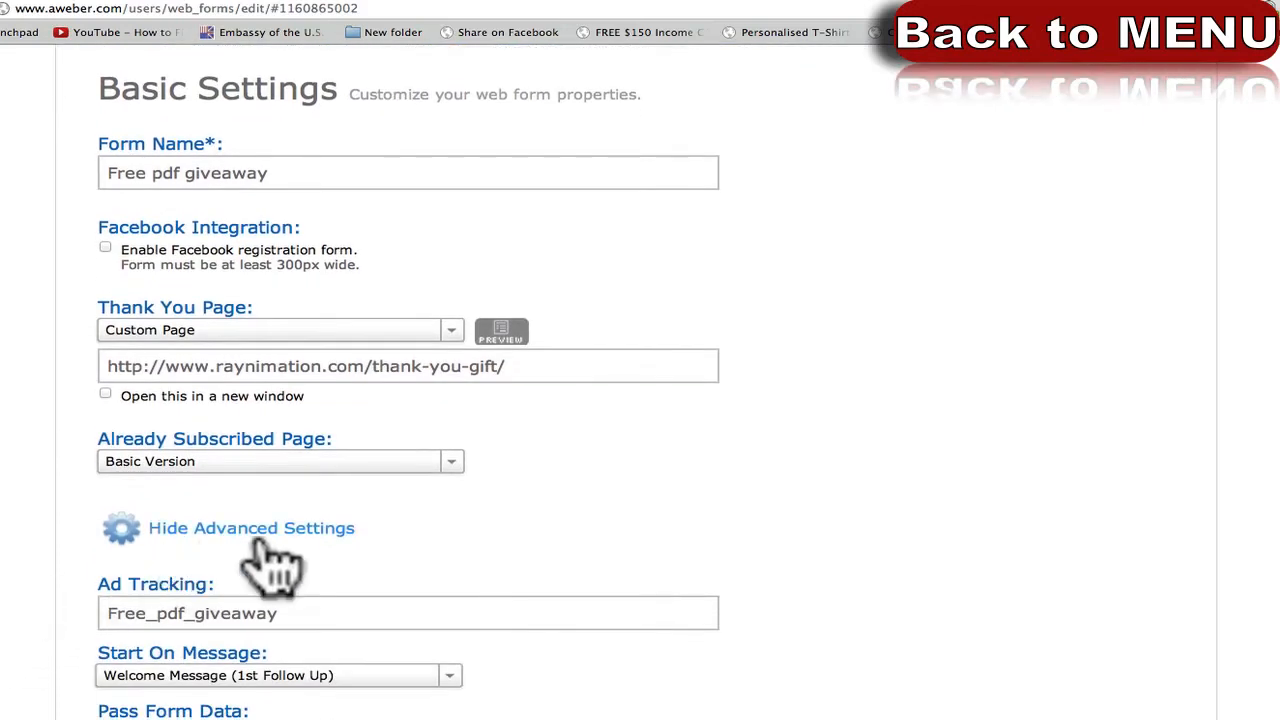
scroll(43, 543, "down", 1)
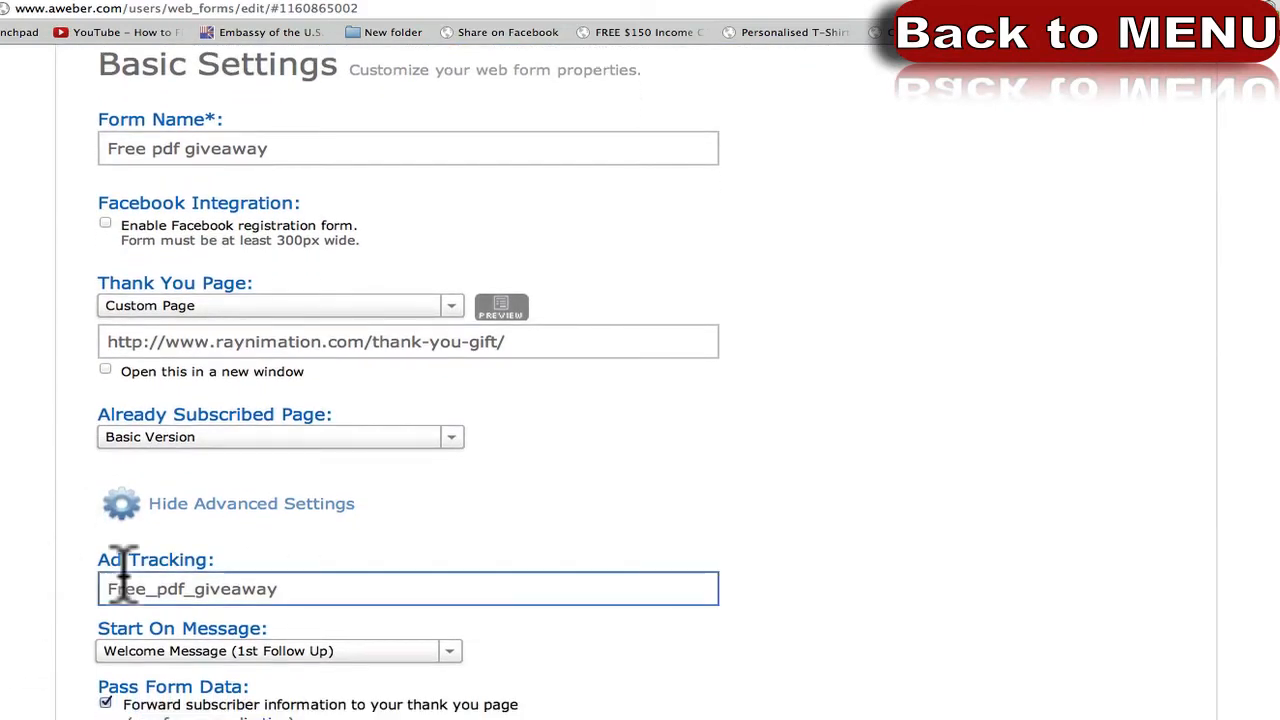
left_click(182, 590)
left_click_drag(286, 591, 71, 591)
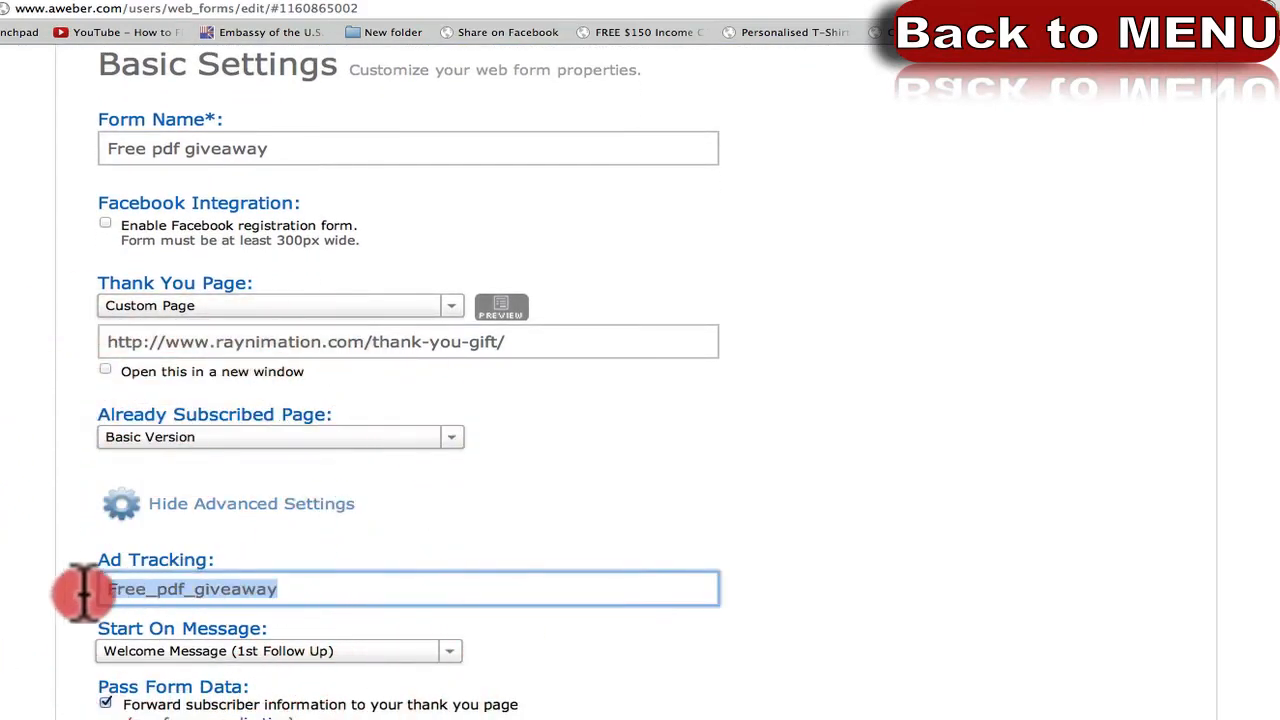
left_click(298, 588)
left_click_drag(298, 588, 100, 590)
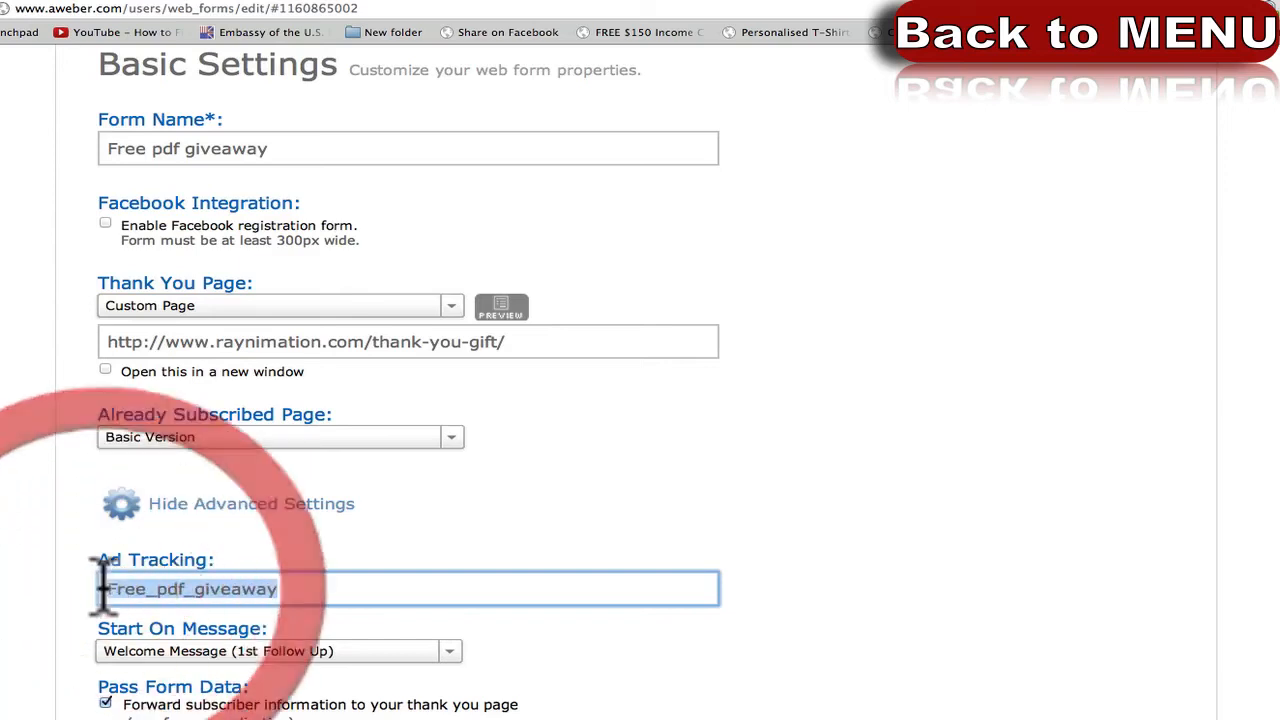
scroll(100, 597, "up", 1)
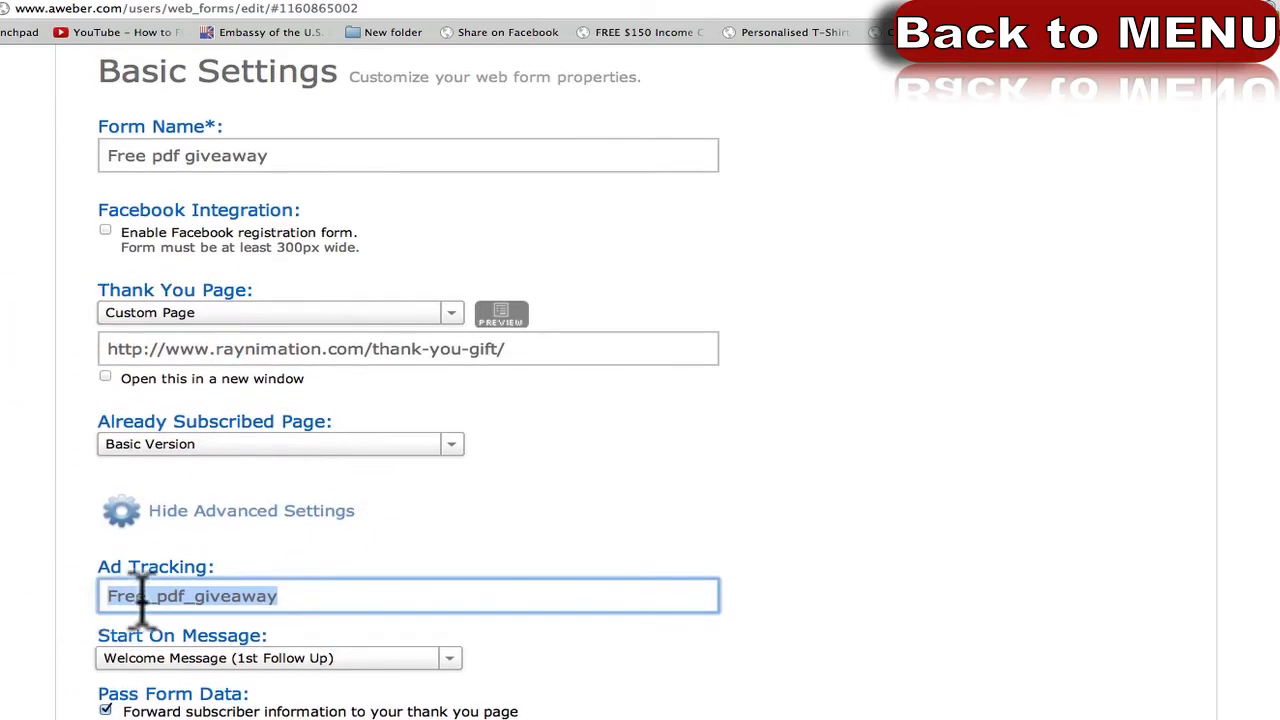
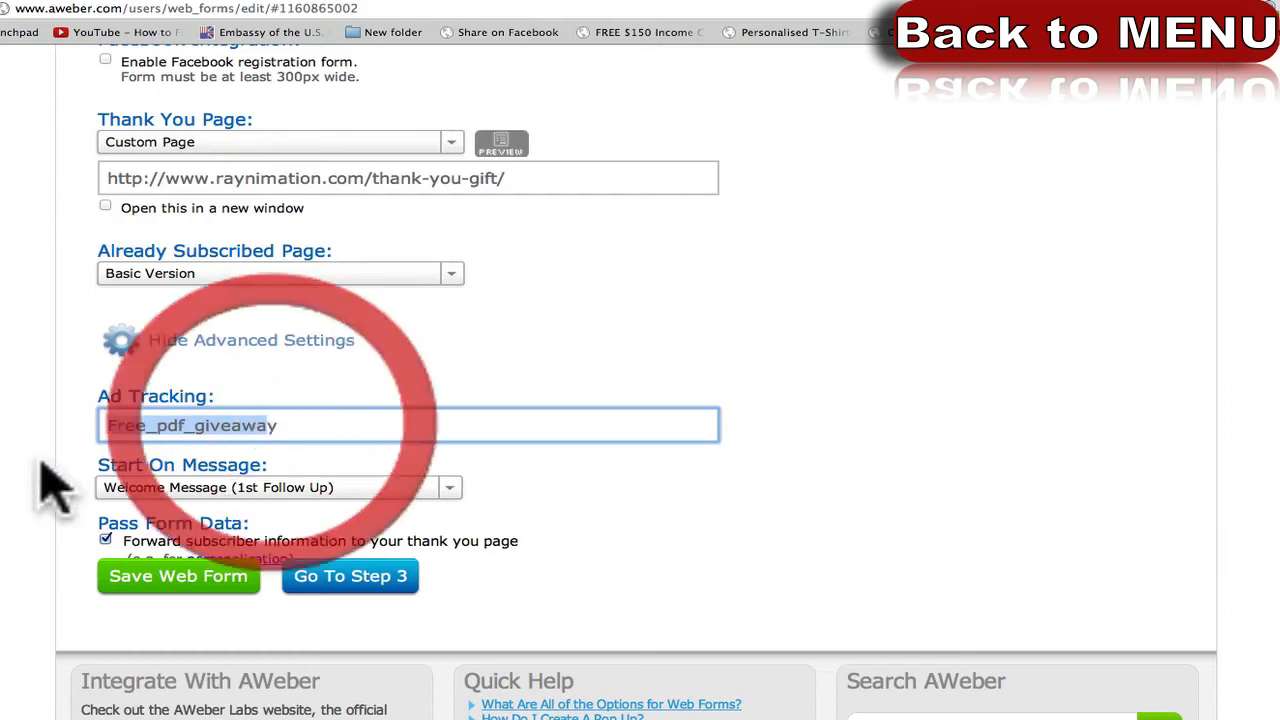
Confirm Free_pdf_giveaway as the Ad Tracking value and check the starting message choices without changing them.
left_click(40, 460)
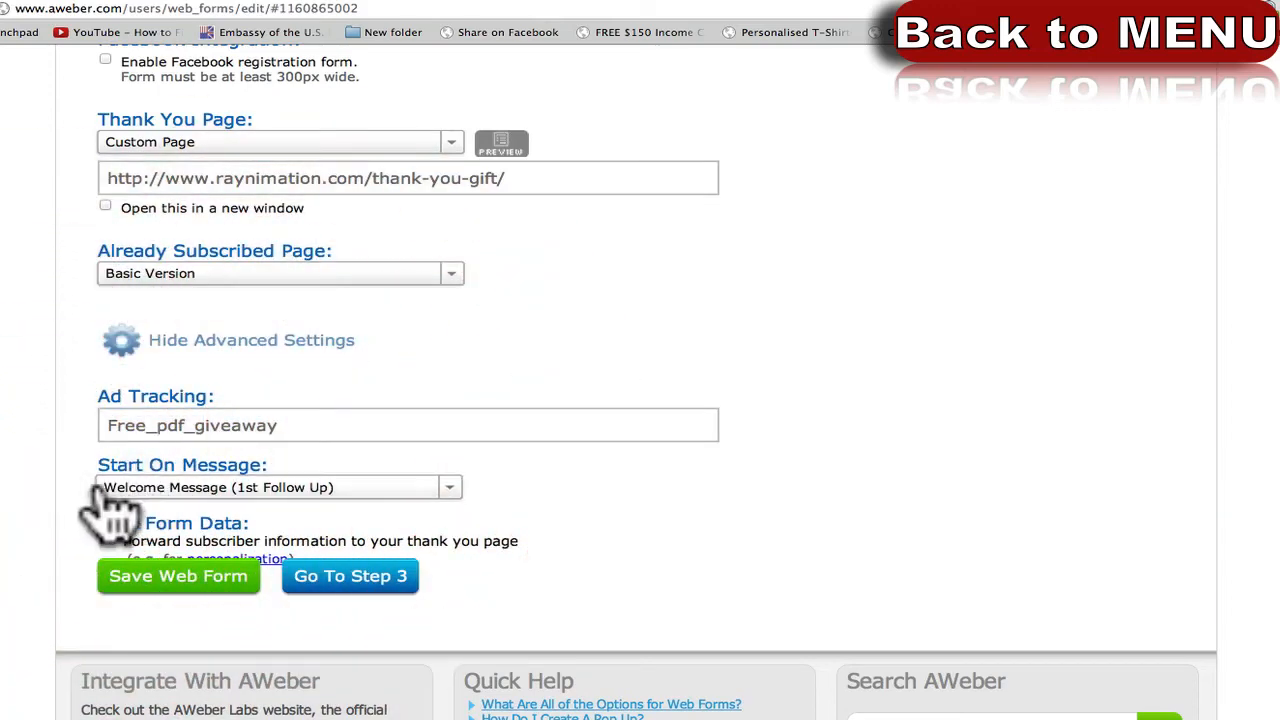
left_click(192, 487)
left_click(22, 482)
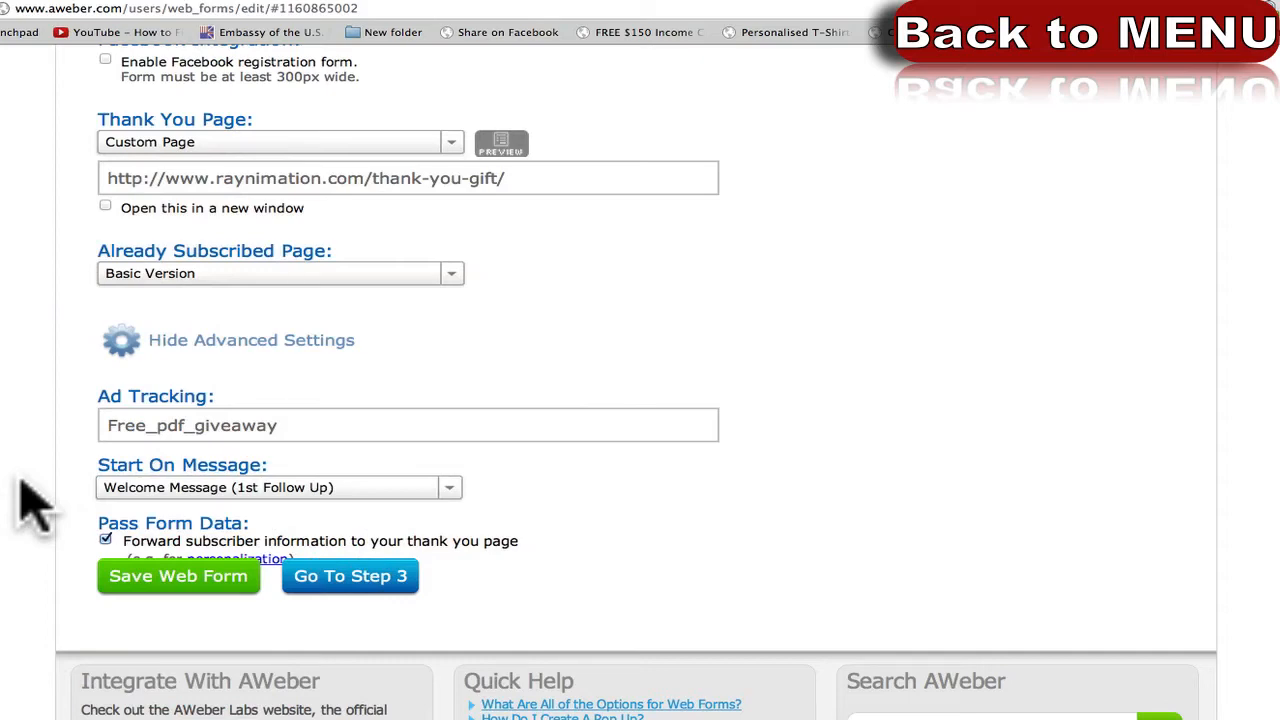
scroll(22, 482, "up", 5)
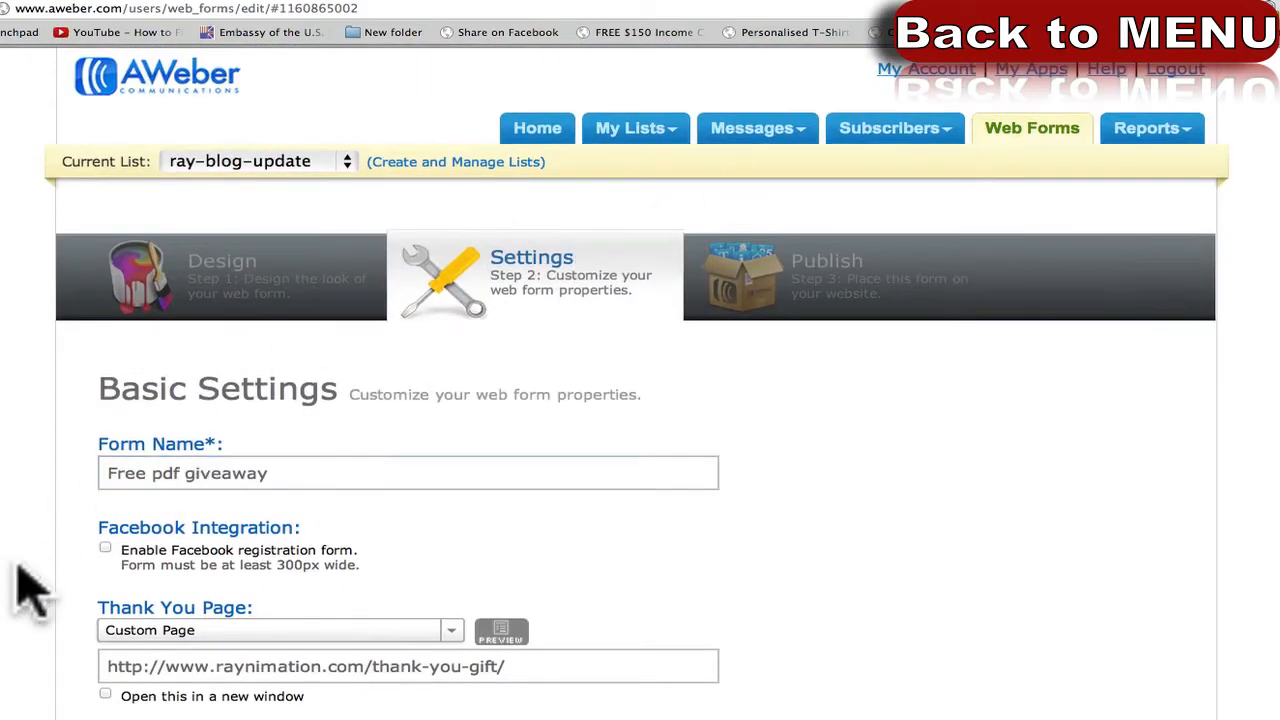
scroll(18, 570, "down", 5)
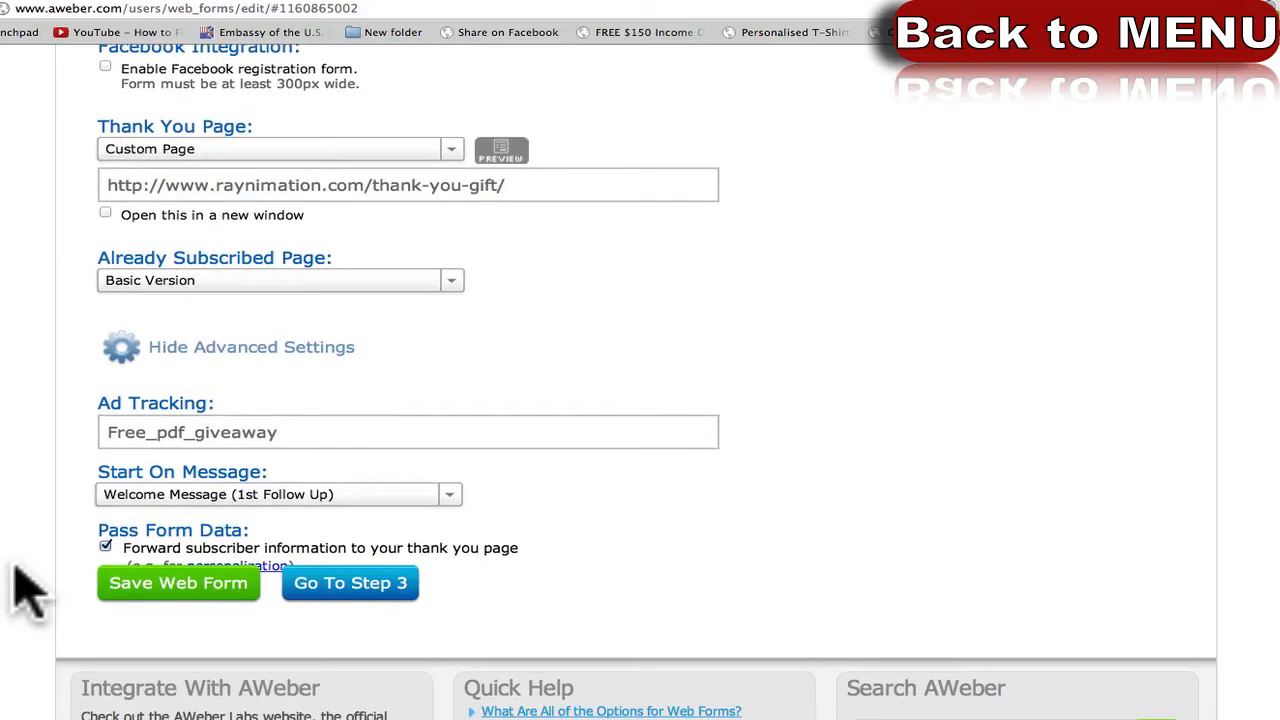
scroll(28, 592, "up", 2)
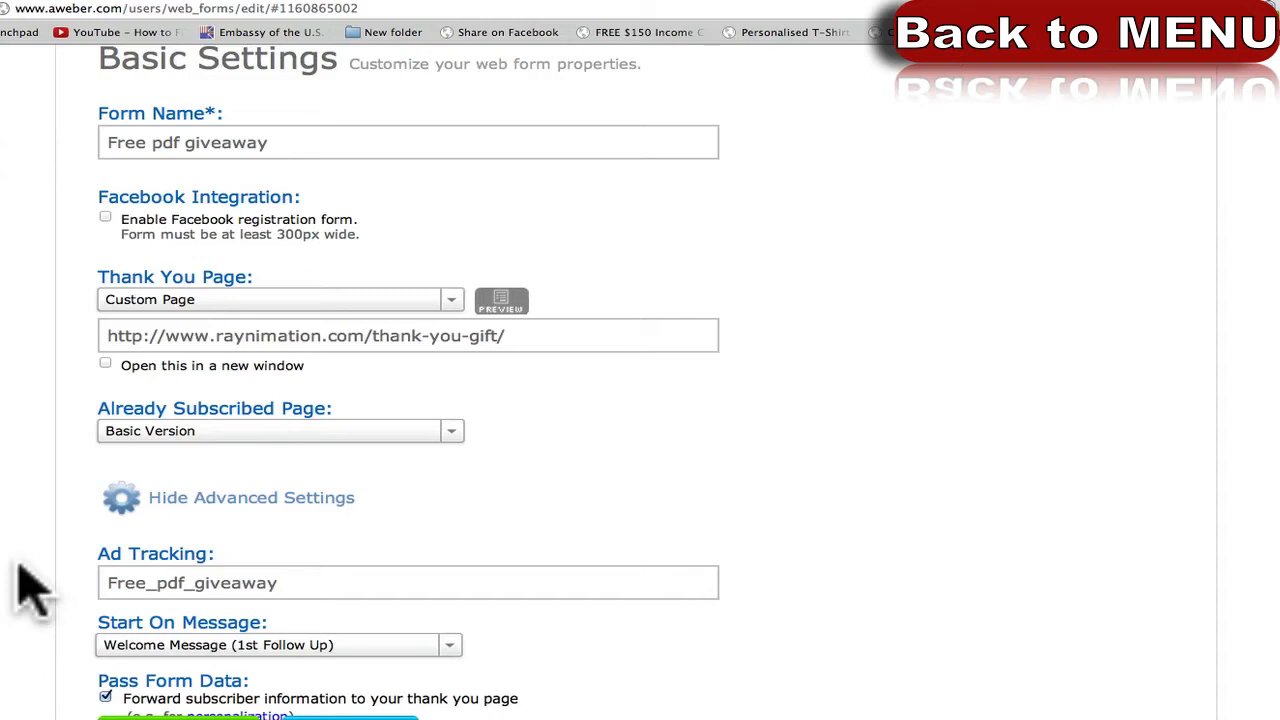
scroll(28, 592, "down", 1)
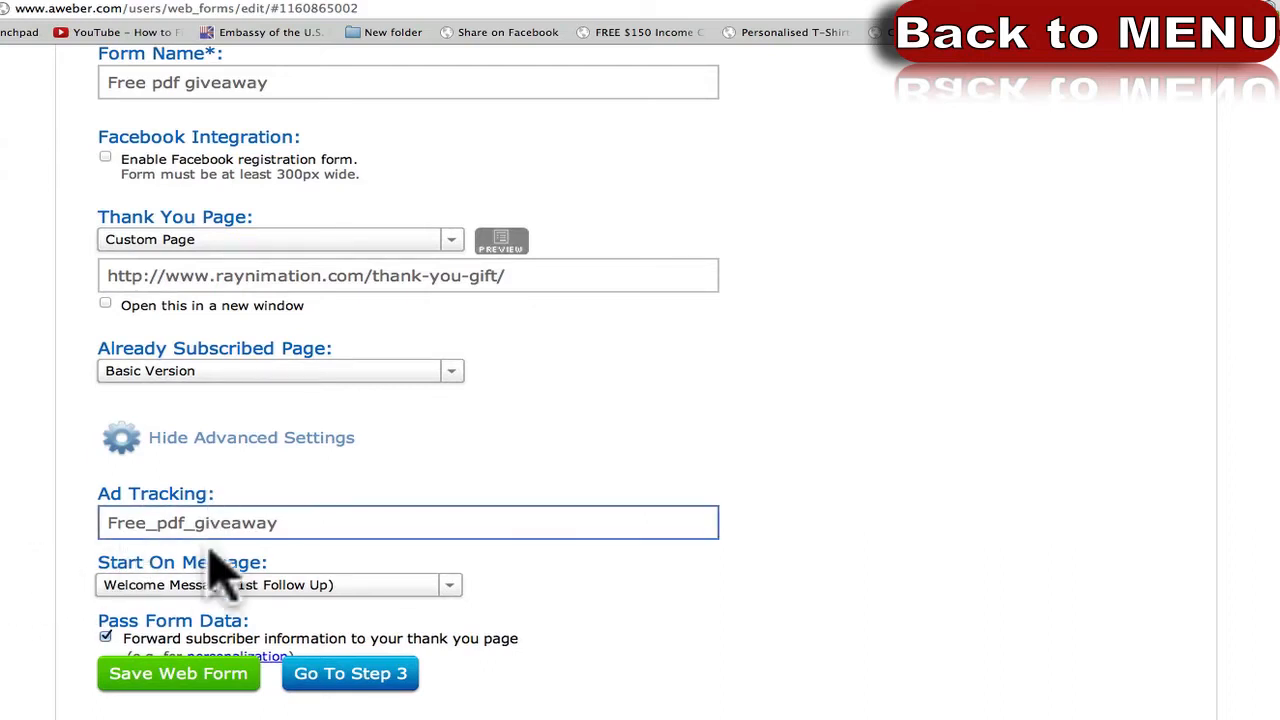
scroll(88, 602, "down", 1)
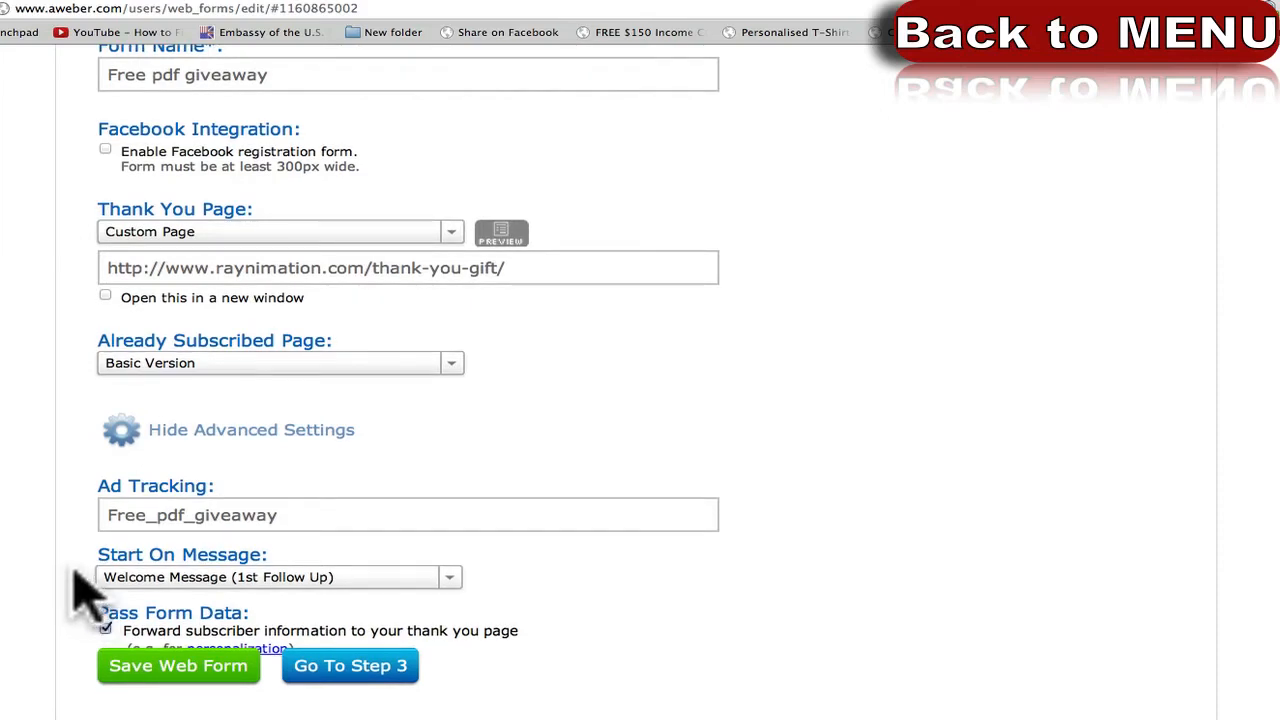
scroll(85, 595, "down", 3)
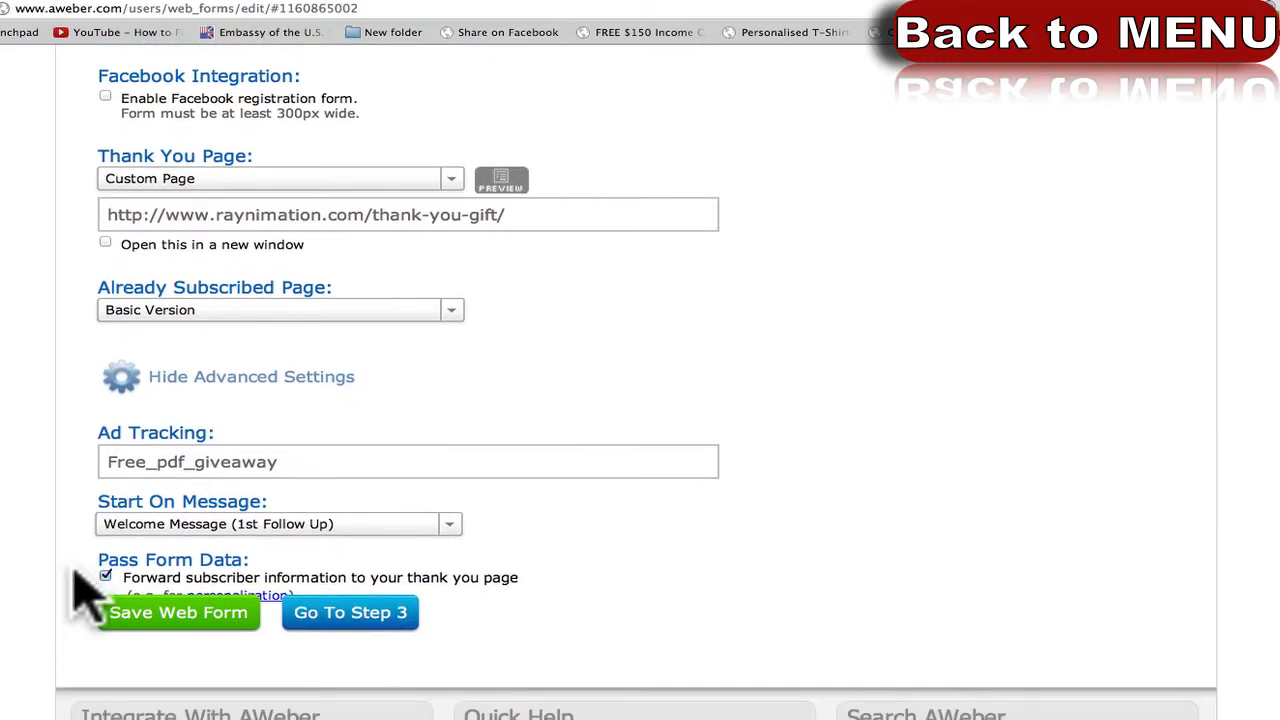
Keep Welcome Message (1st Follow Up) as the Start On Message and return to the top of the settings.
left_click(130, 530)
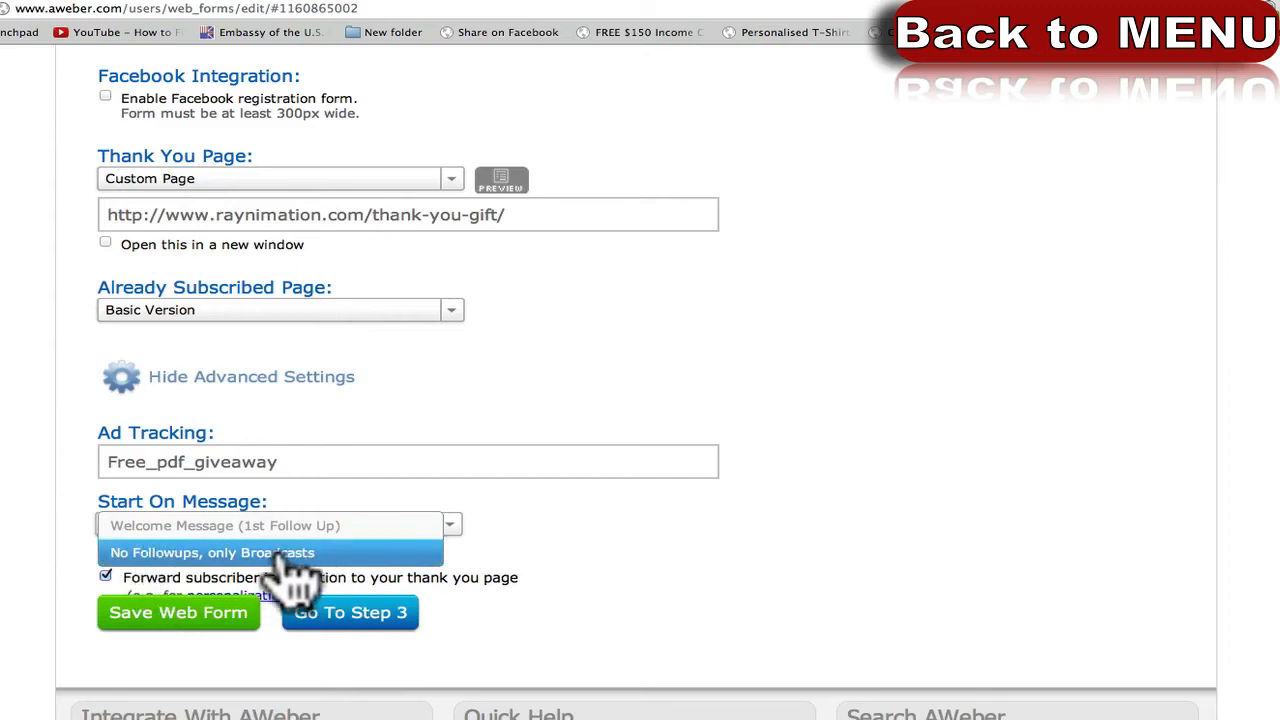
left_click(228, 527)
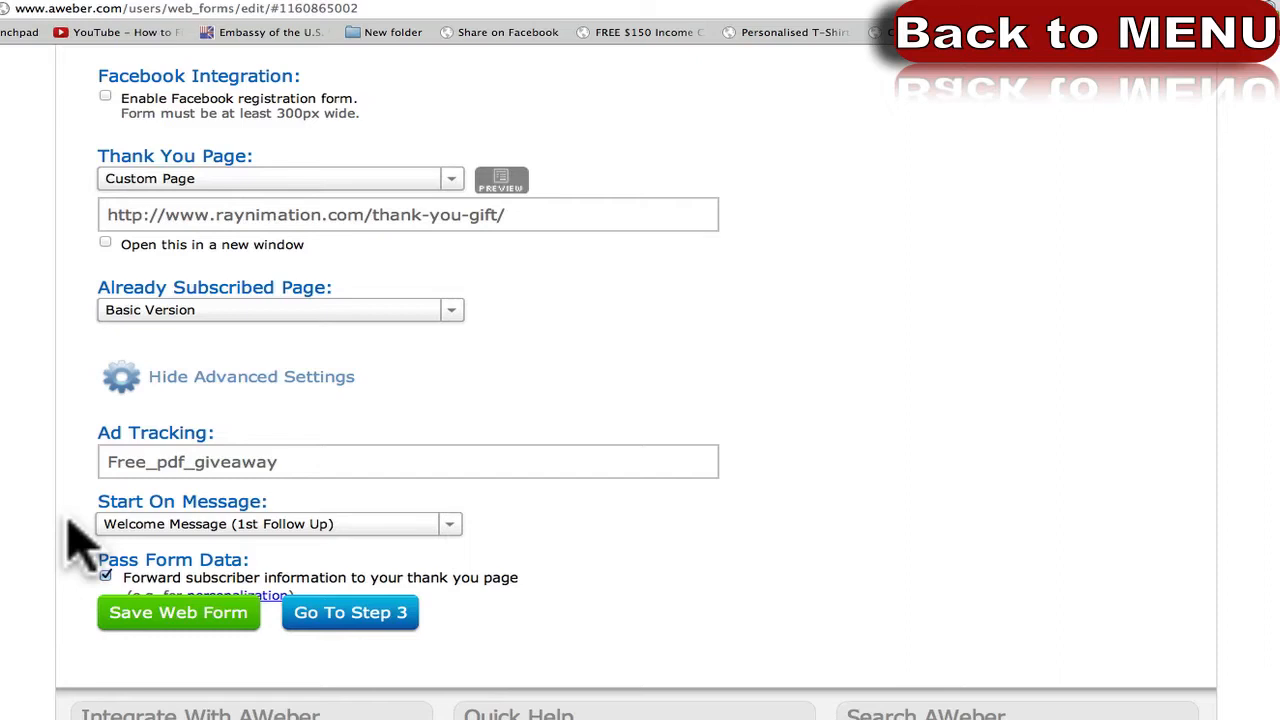
left_click(100, 524)
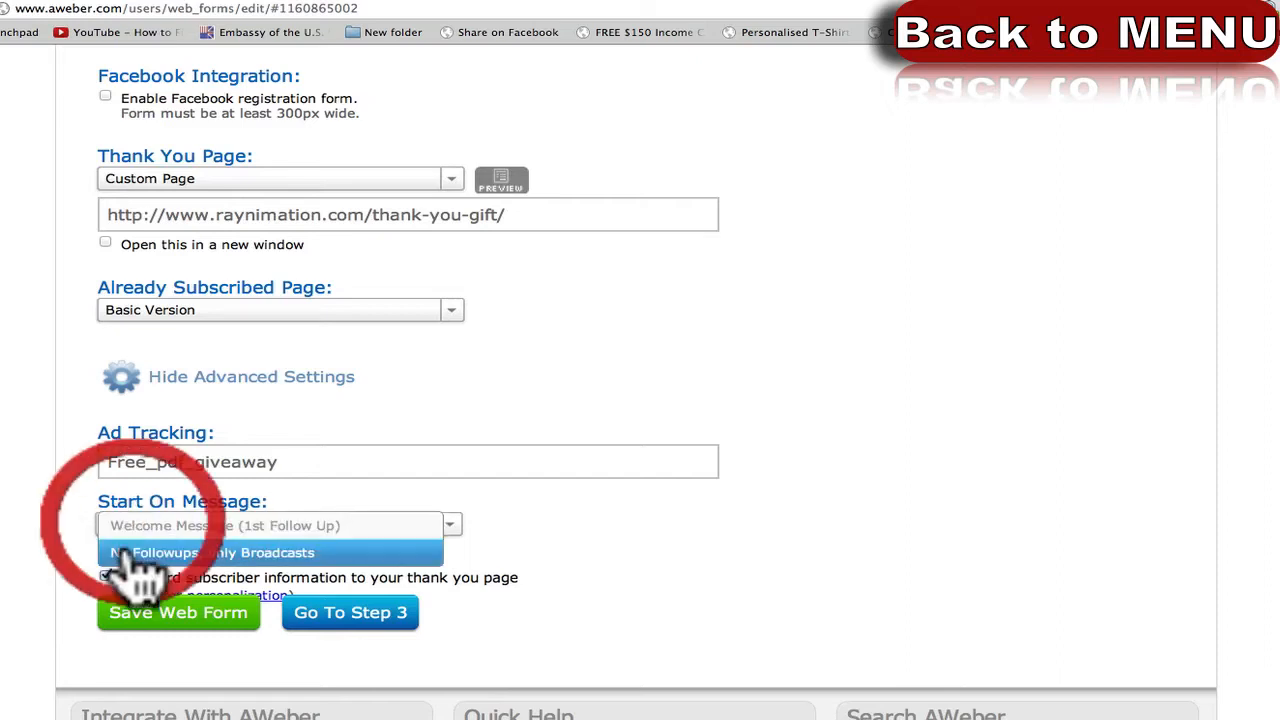
left_click(70, 543)
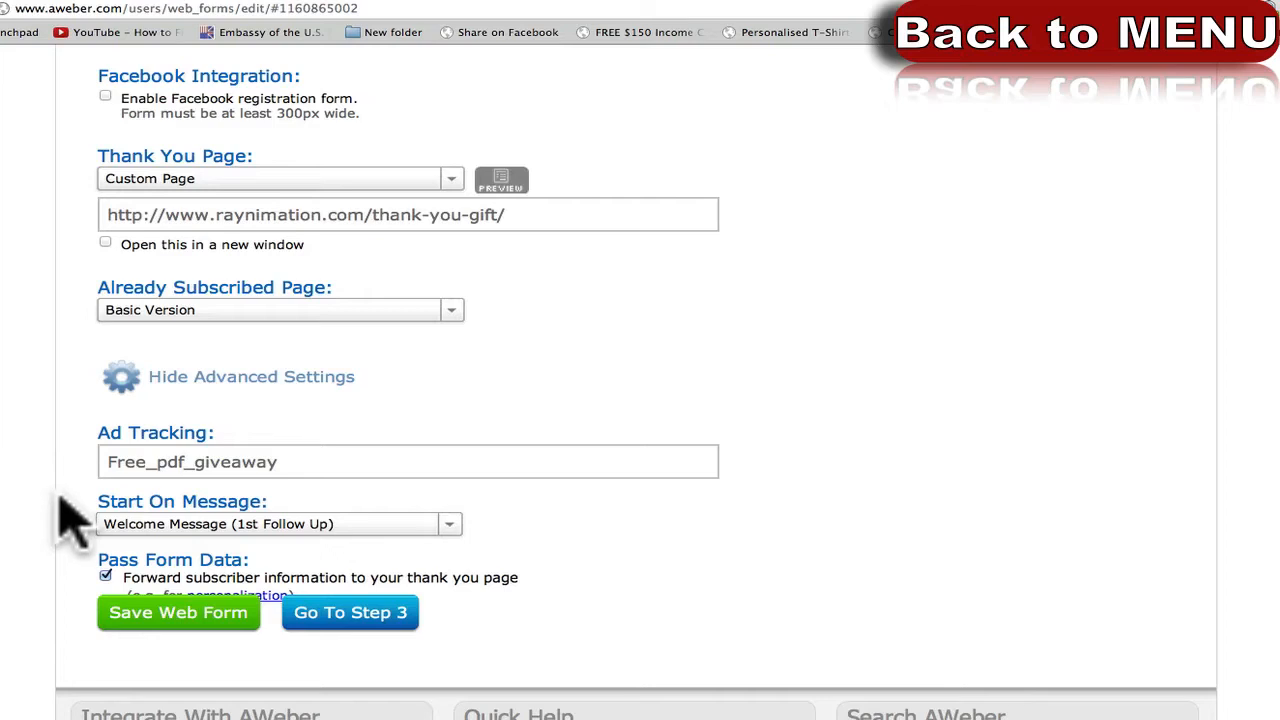
scroll(60, 515, "down", 1)
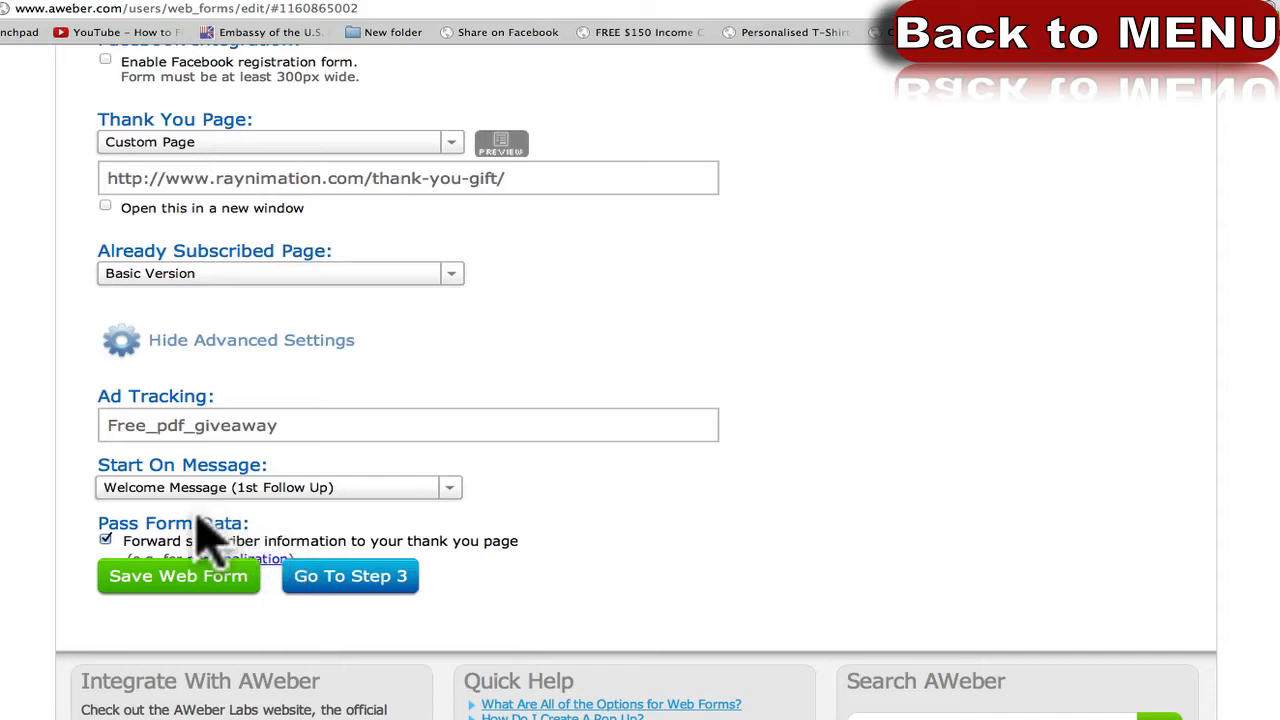
scroll(75, 570, "up", 2)
scroll(75, 570, "up", 4)
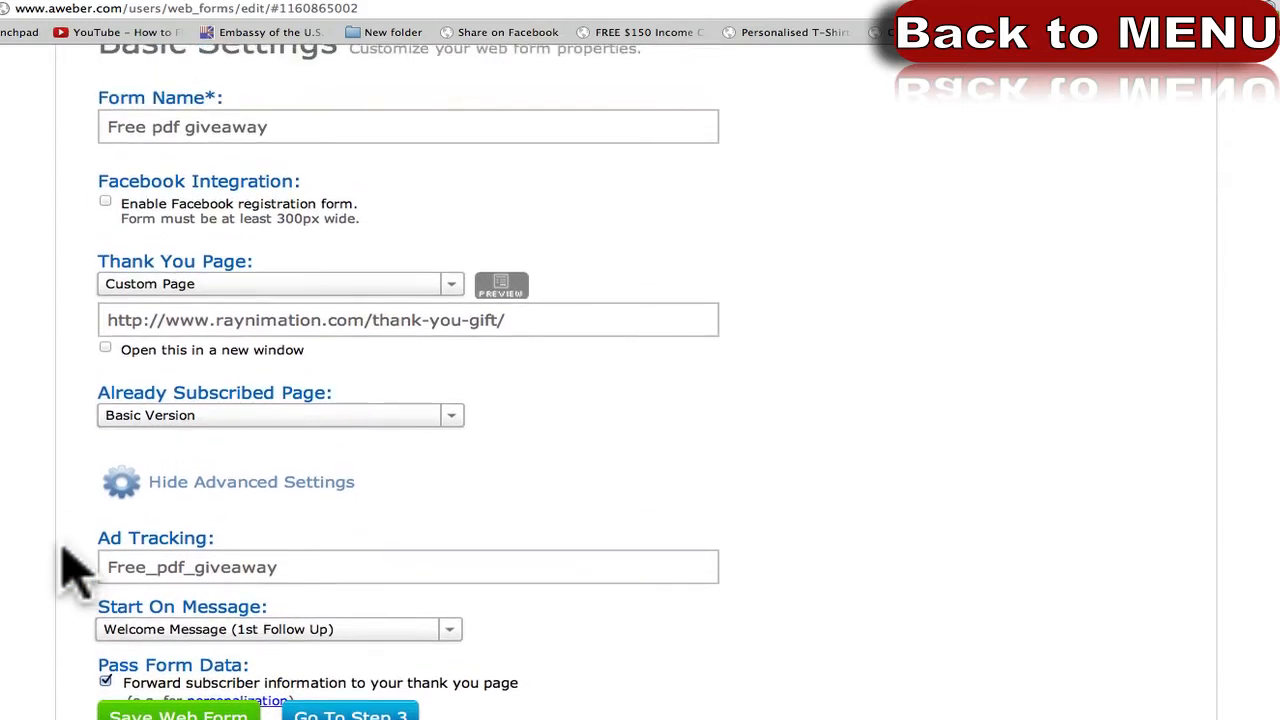
scroll(640, 400, "up", 4)
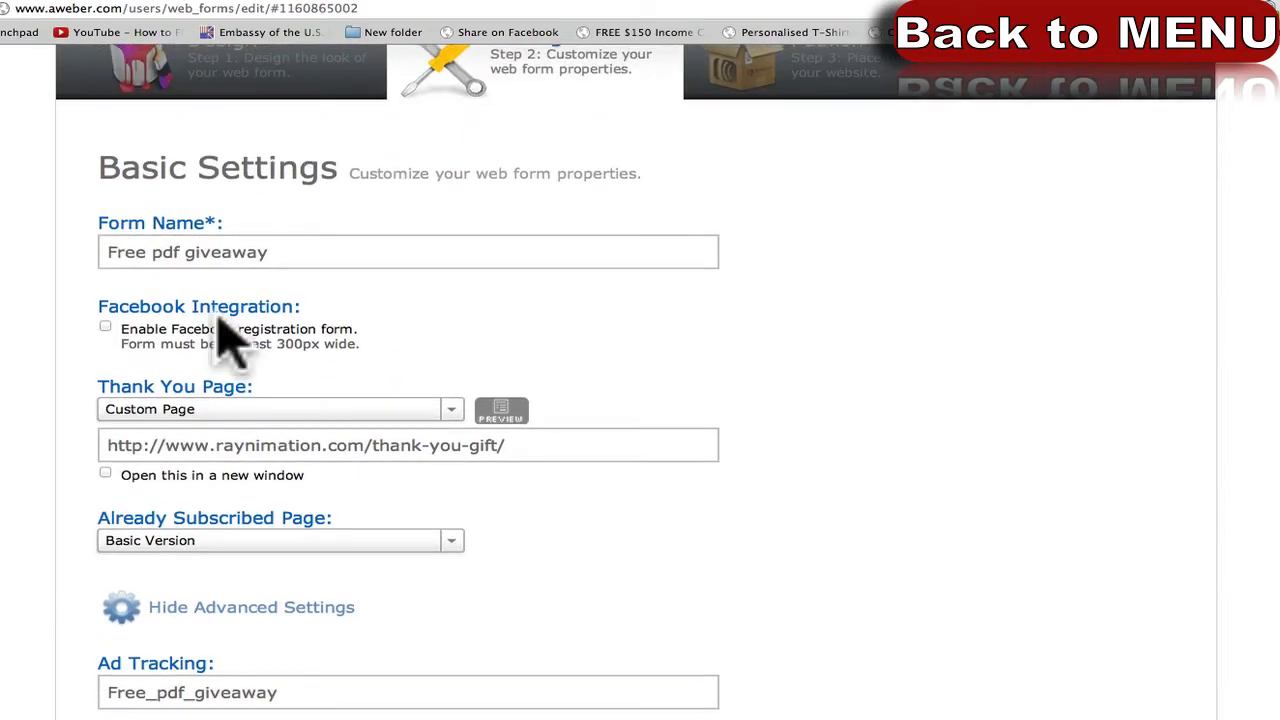
scroll(2, 480, "up", 1)
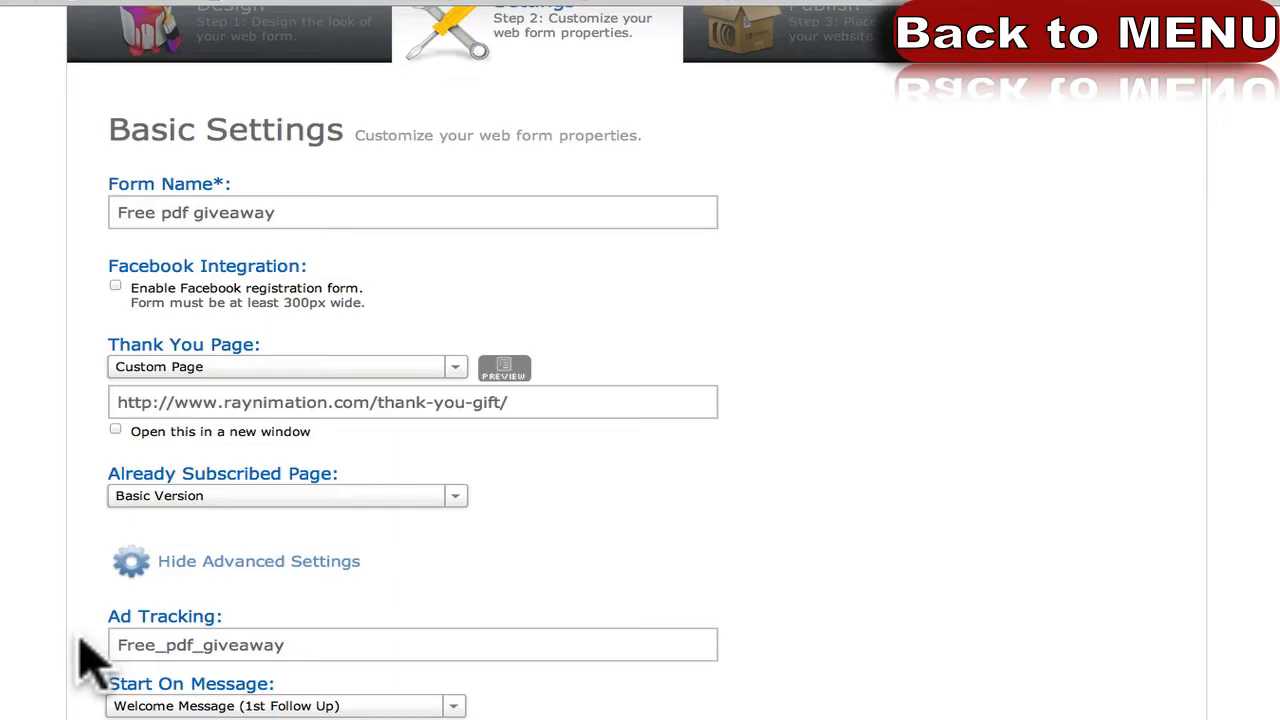
scroll(85, 660, "down", 1)
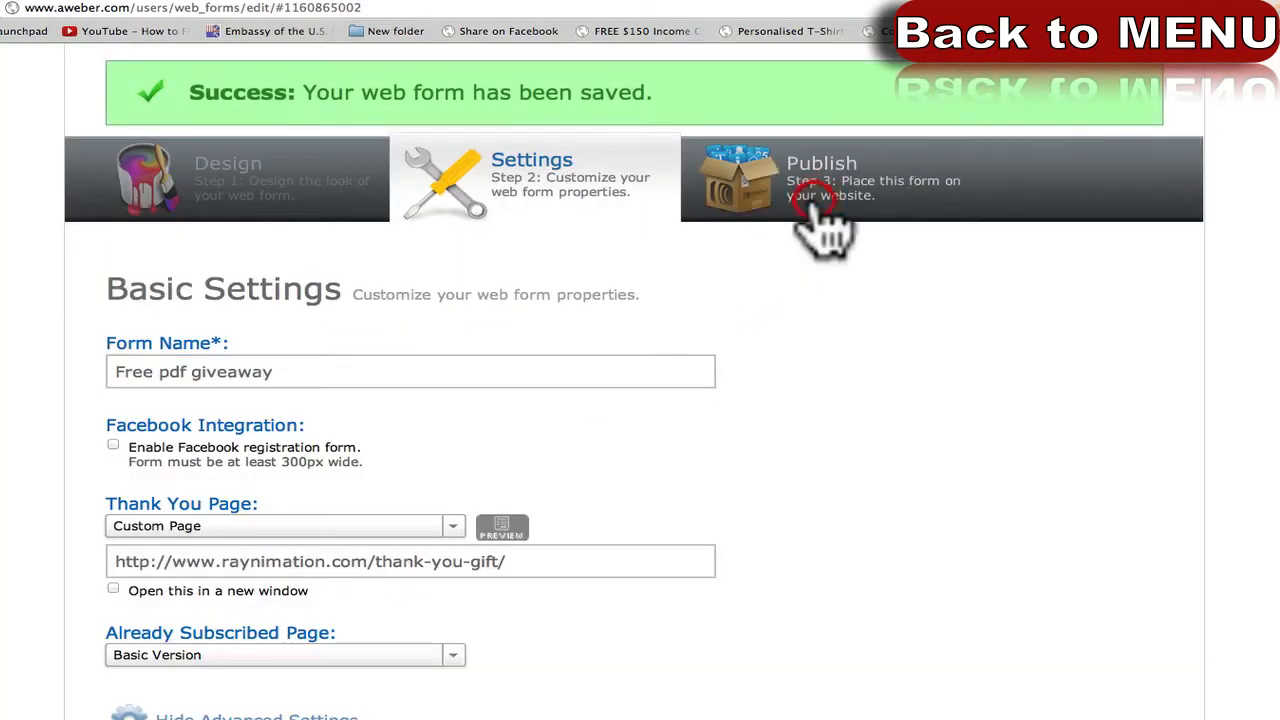
In the Publish step, choose Have AWeber Host My Form and select the hosted form link.
left_click(825, 228)
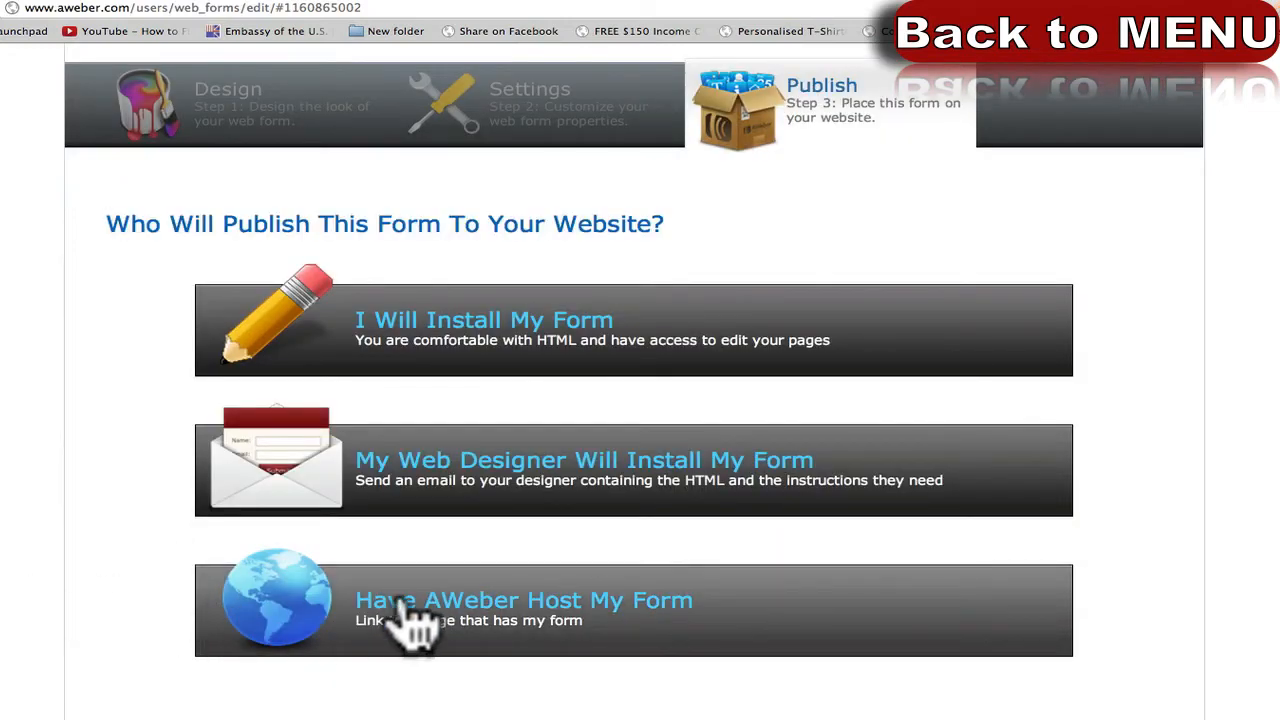
left_click(410, 606)
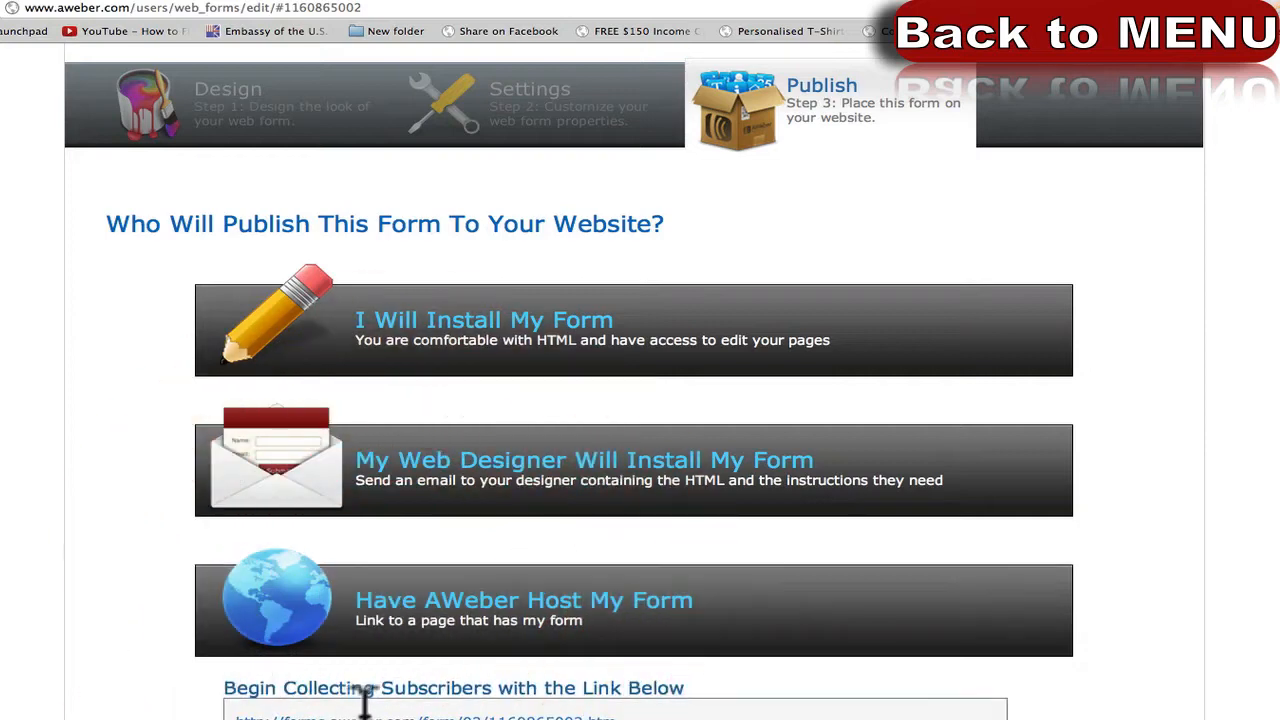
left_click(397, 708)
key("ctrl+c")
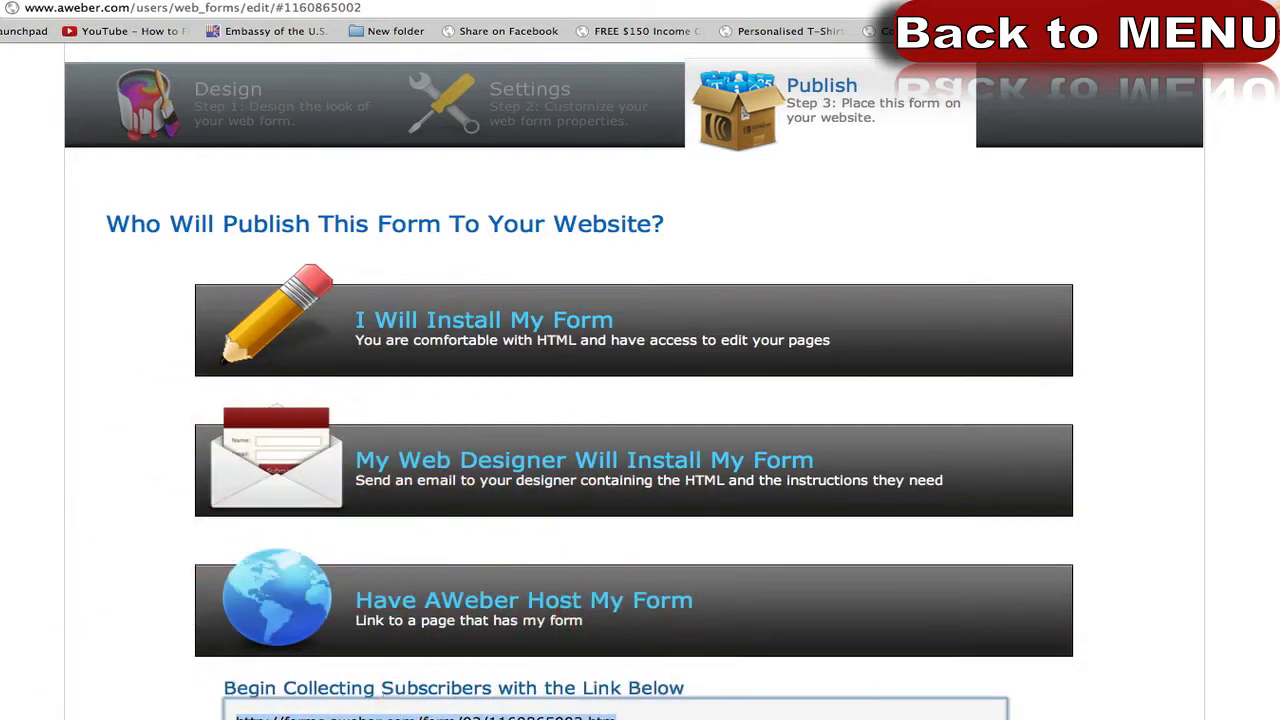
Load the hosted form link in a new tab, then go back to the form's Design step.
key("ctrl+t")
key("ctrl+v")
key("Return")
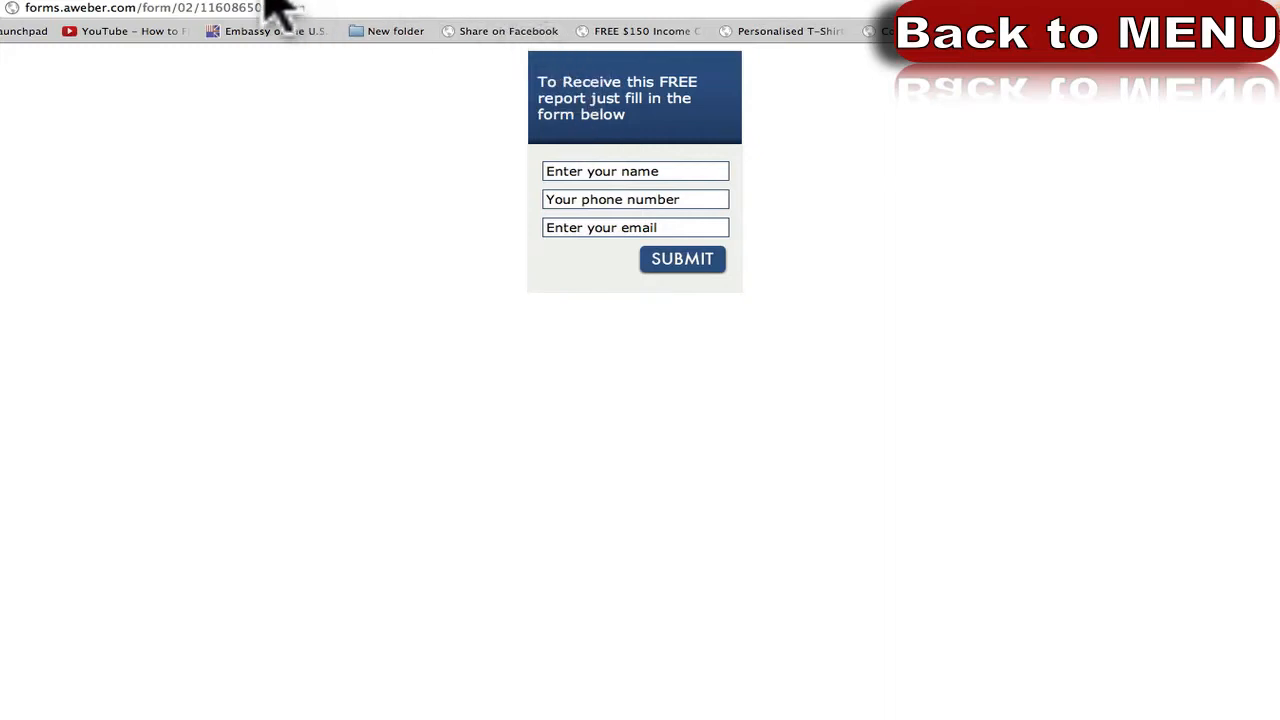
left_click(43, 3)
left_click(275, 118)
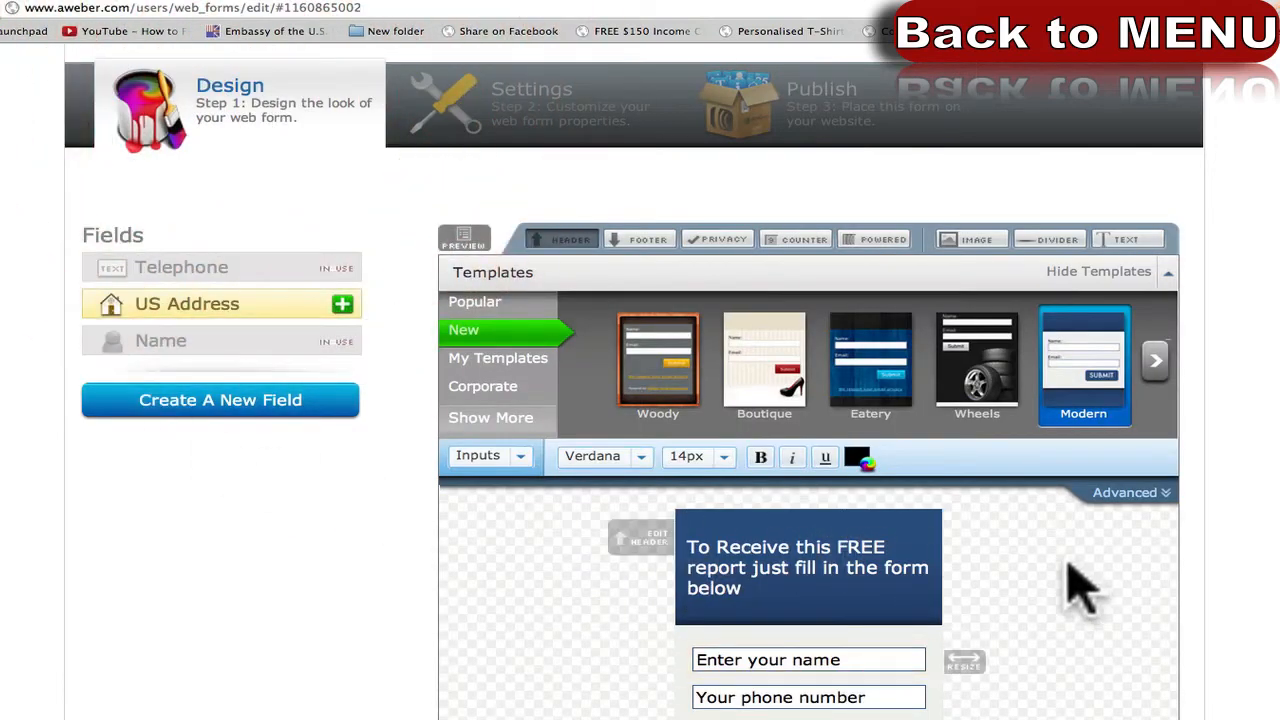
Search Google Images for 'pdf giveaway'.
key("ctrl+t")
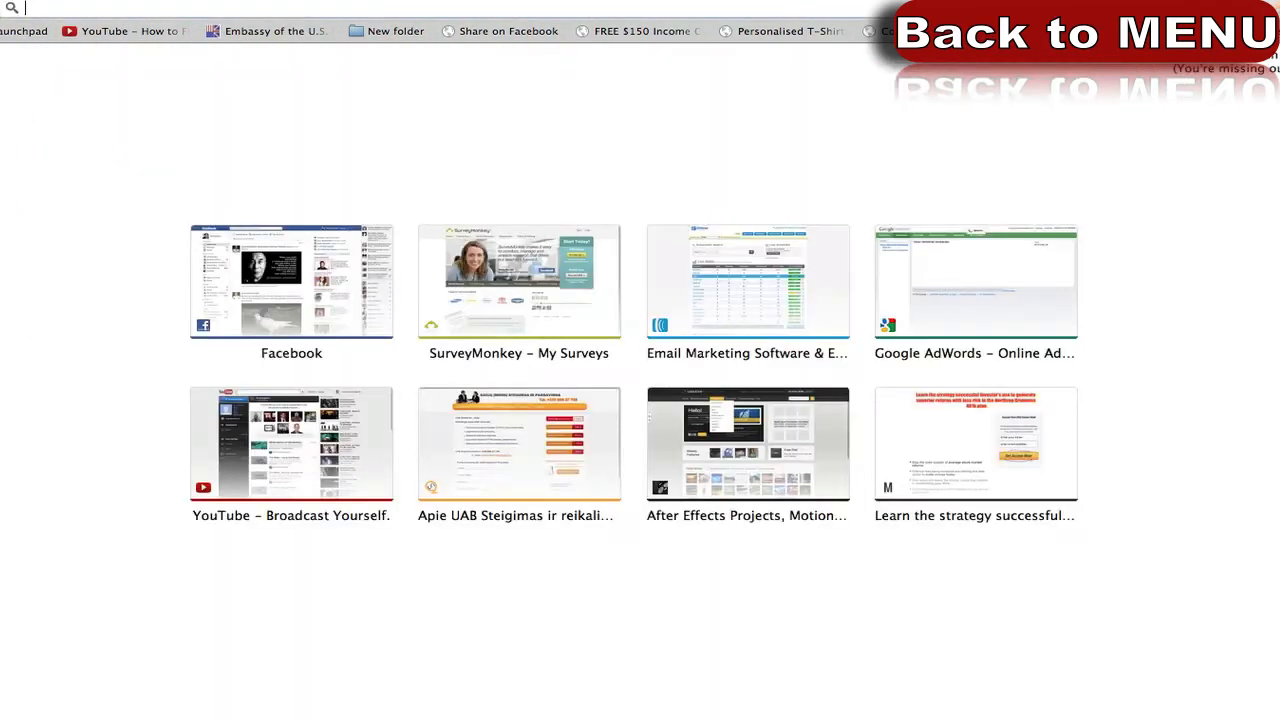
type("images")
key("Return")
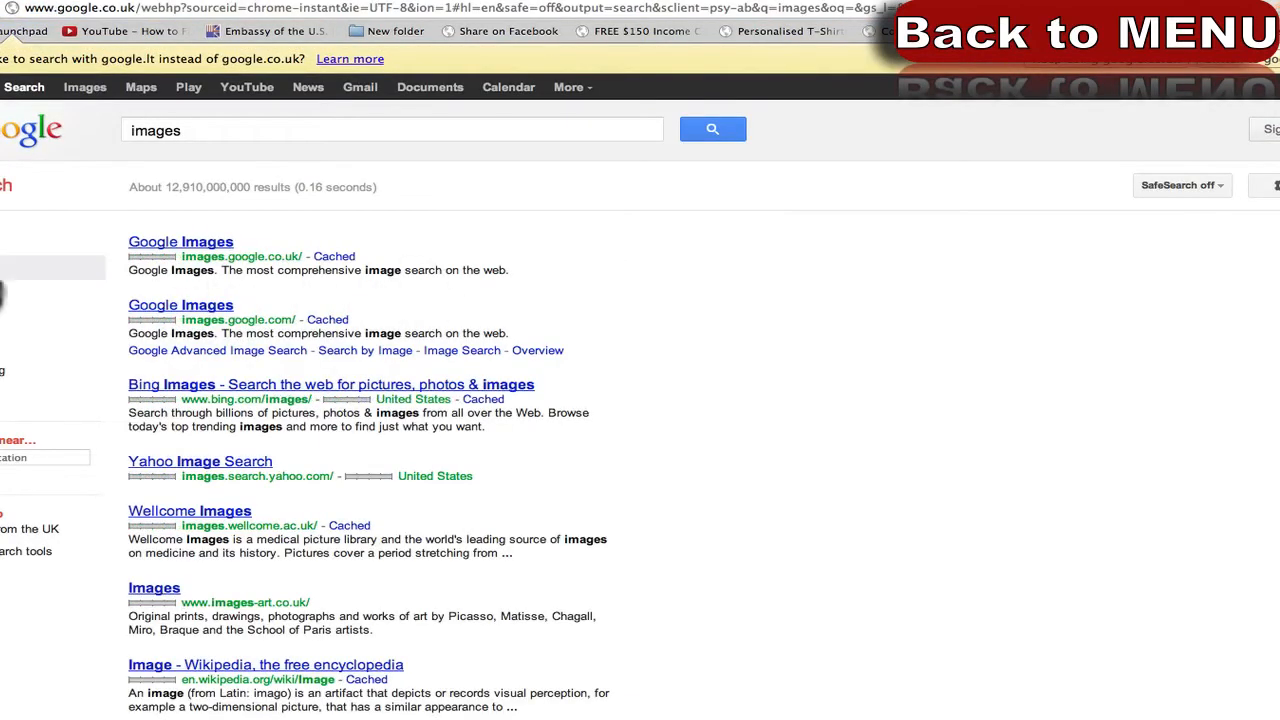
left_click(5, 292)
left_click(251, 100)
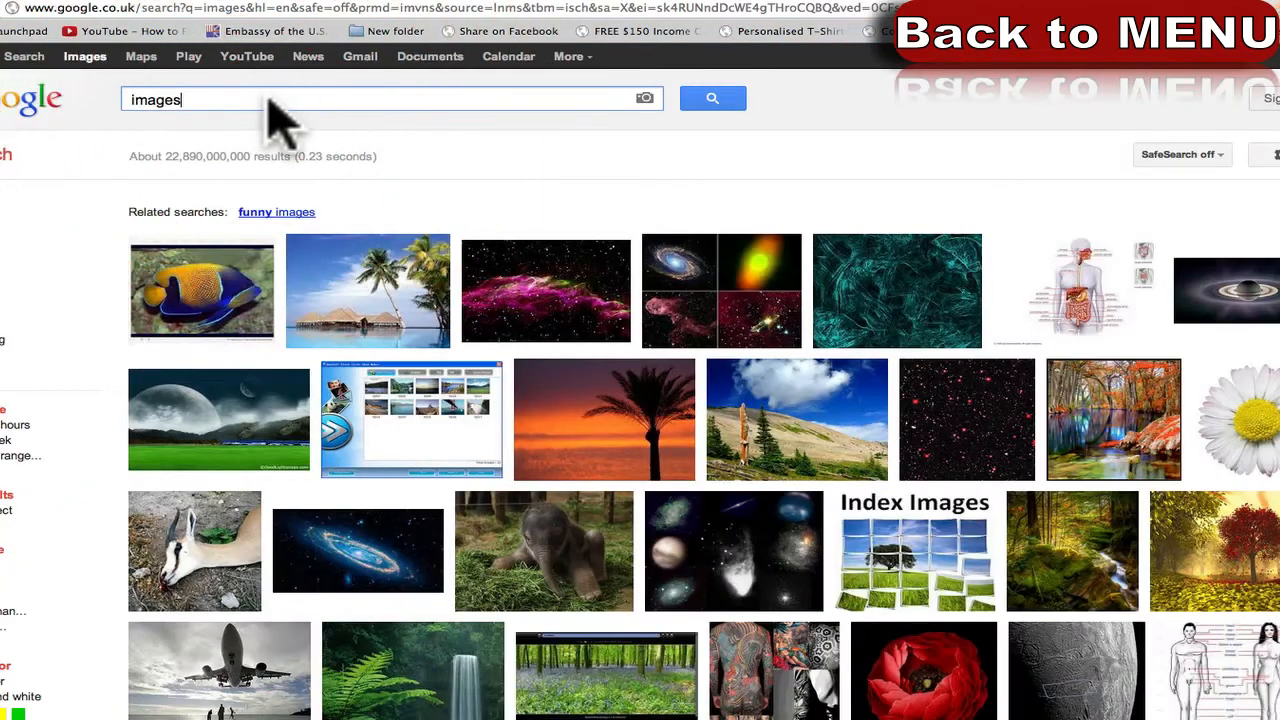
key("super+a")
type("pdf ")
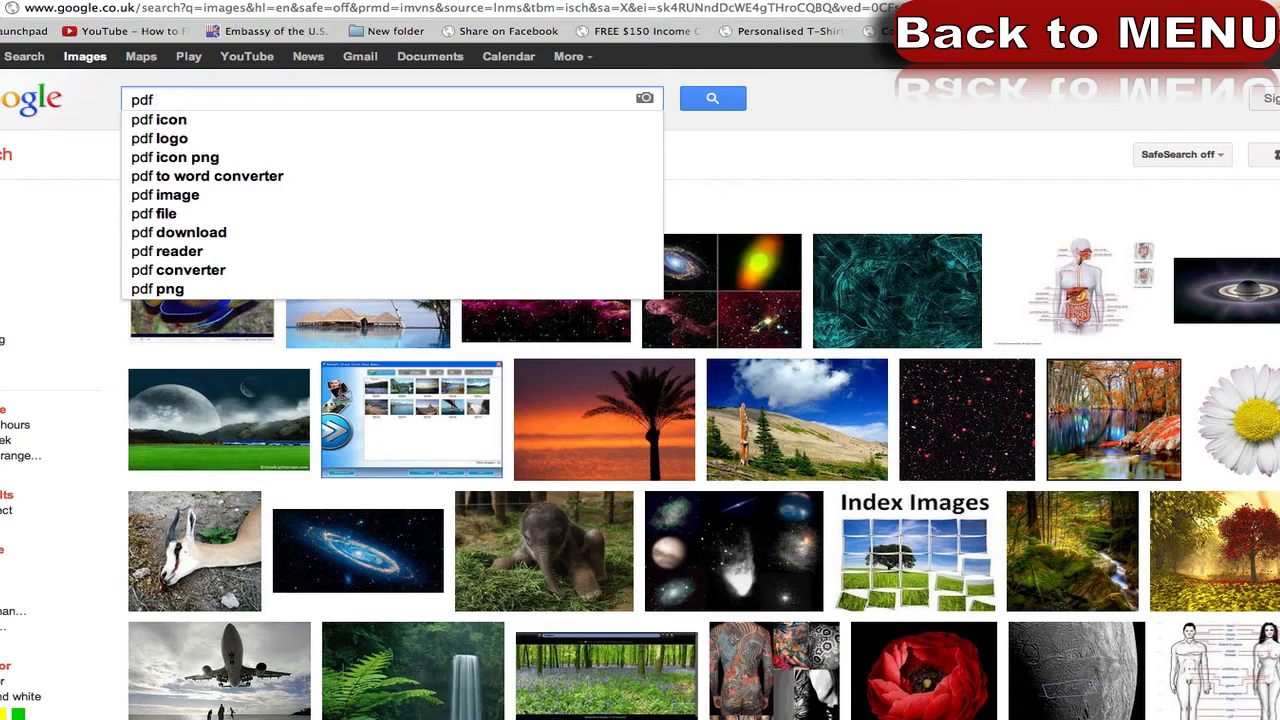
type("giveaway")
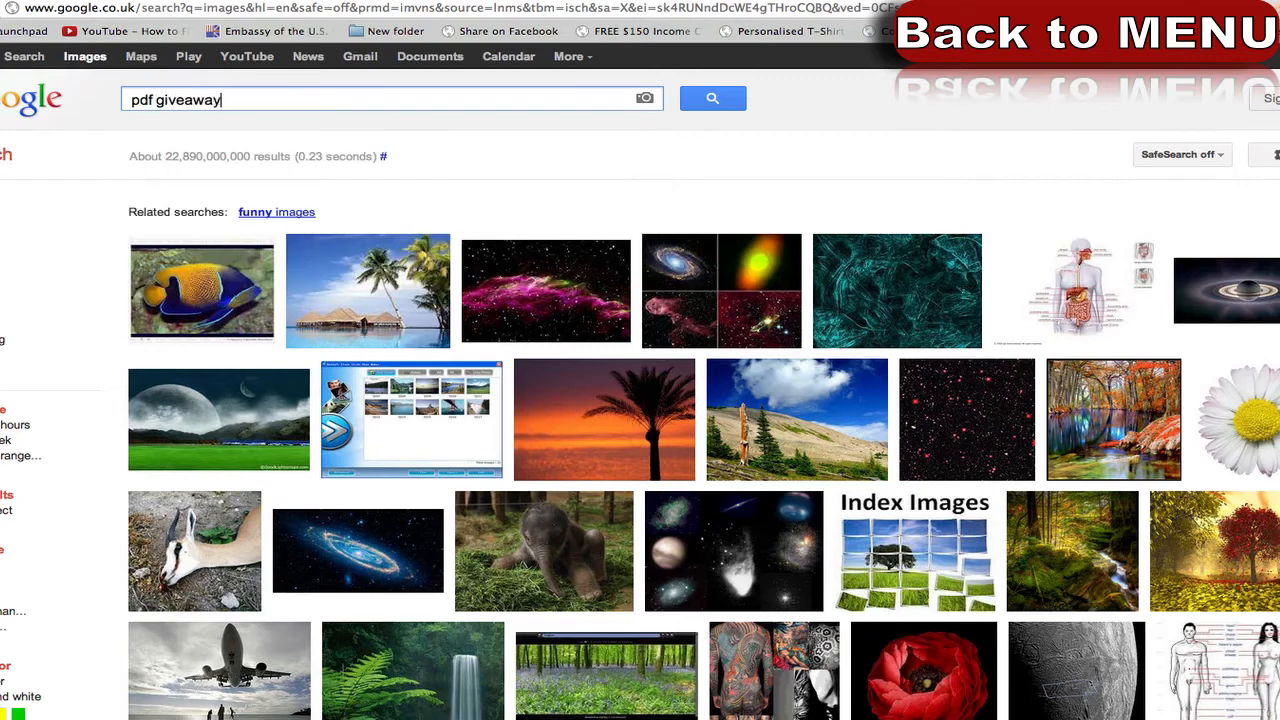
key("Return")
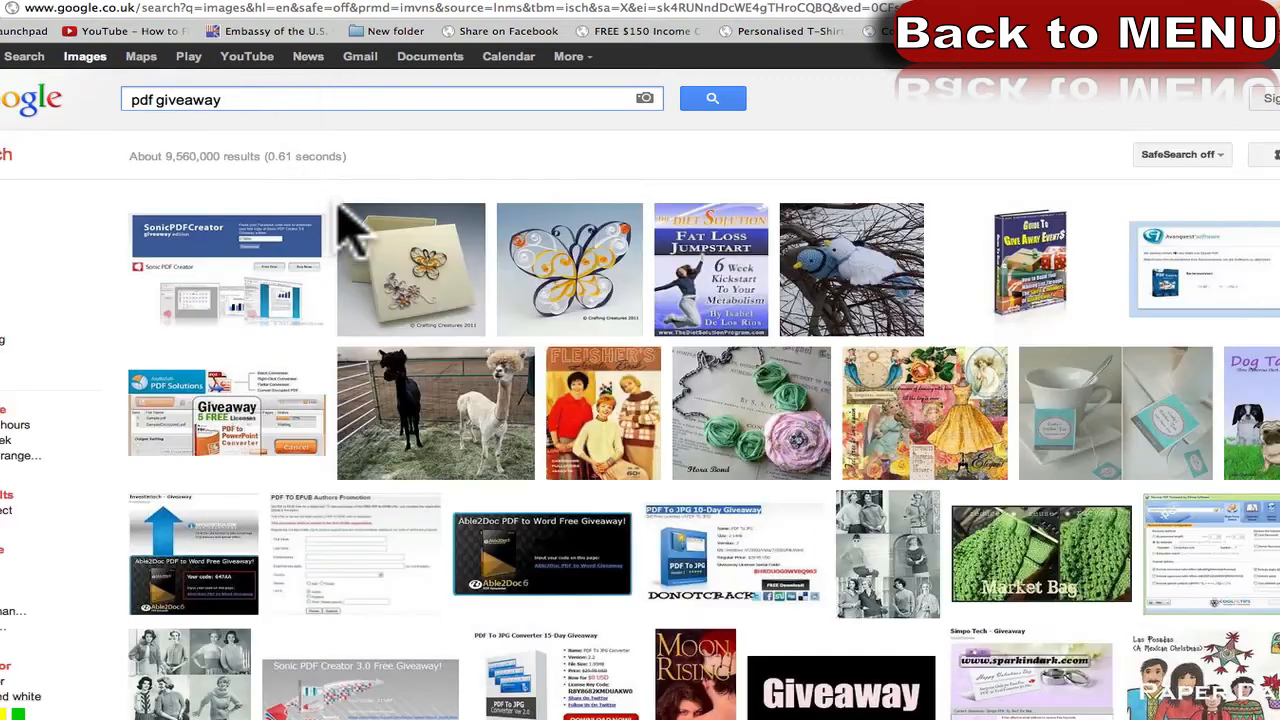
Open the Guide To Give Away Events cover at full size and select its image address.
left_click(1014, 282)
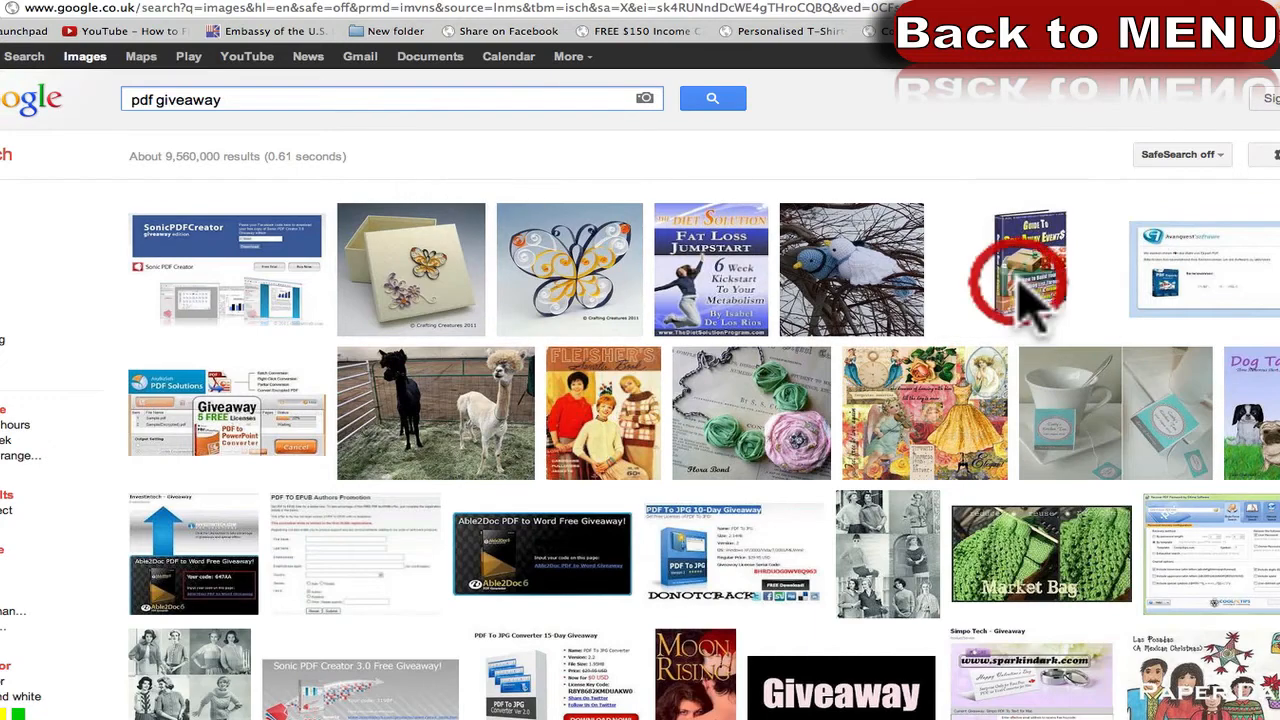
left_click(1150, 134)
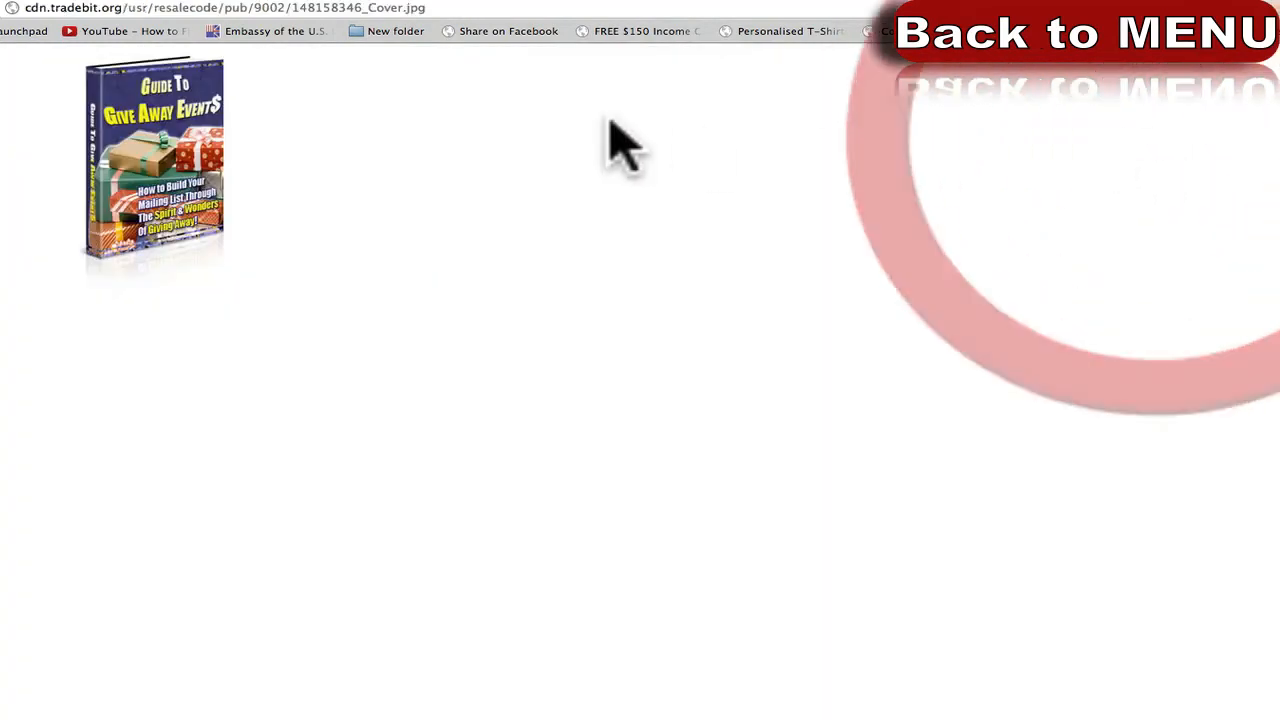
left_click(430, 10)
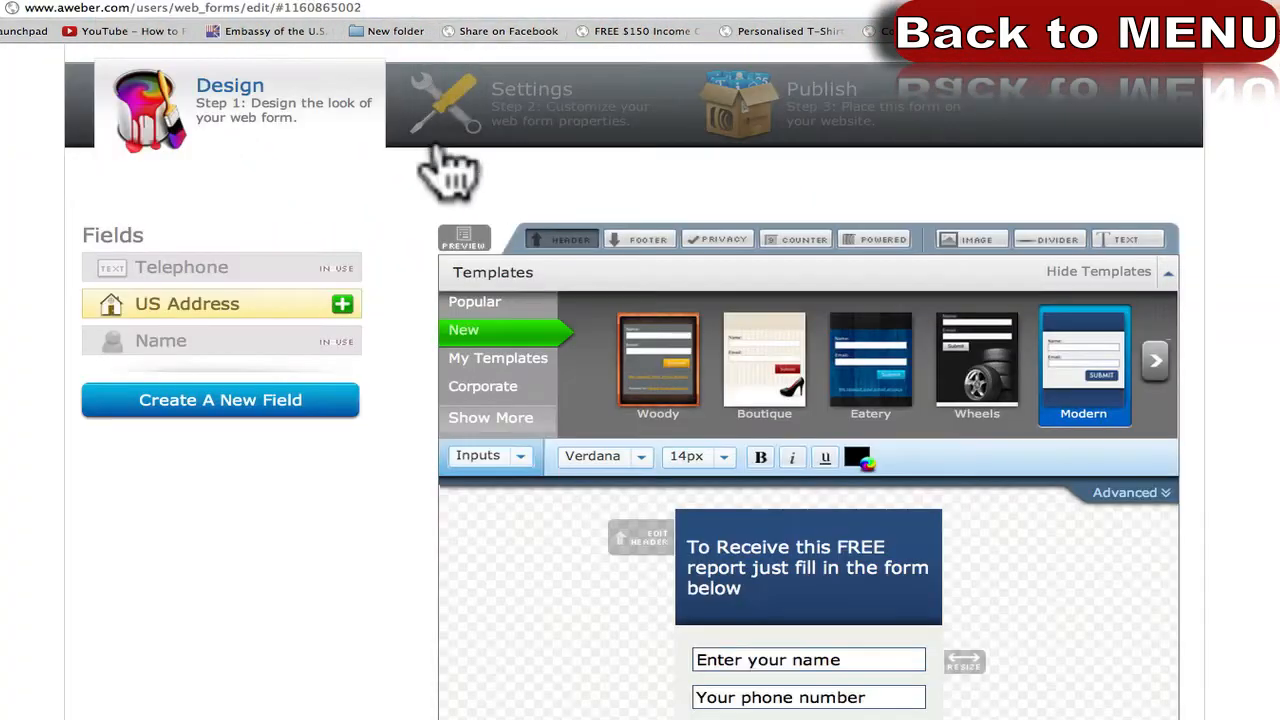
Insert the Guide To Give Away Events cover image into the form header from its URL.
left_click(858, 610)
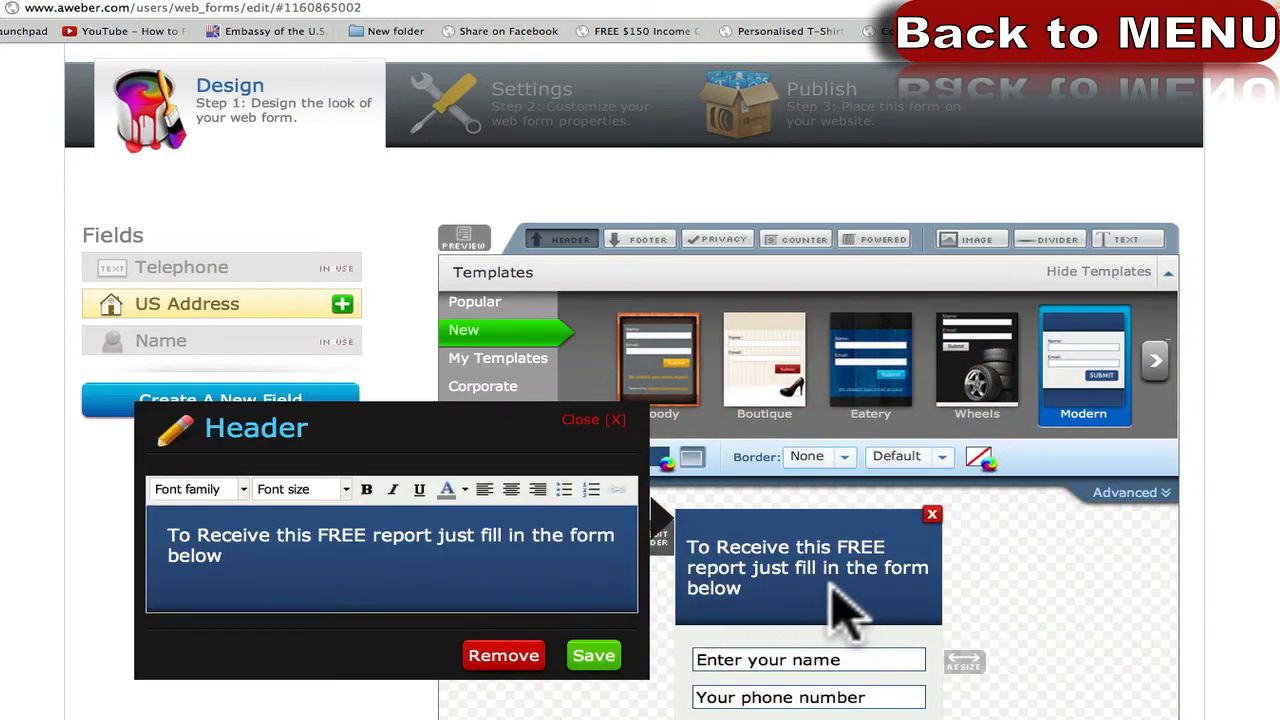
left_click(975, 241)
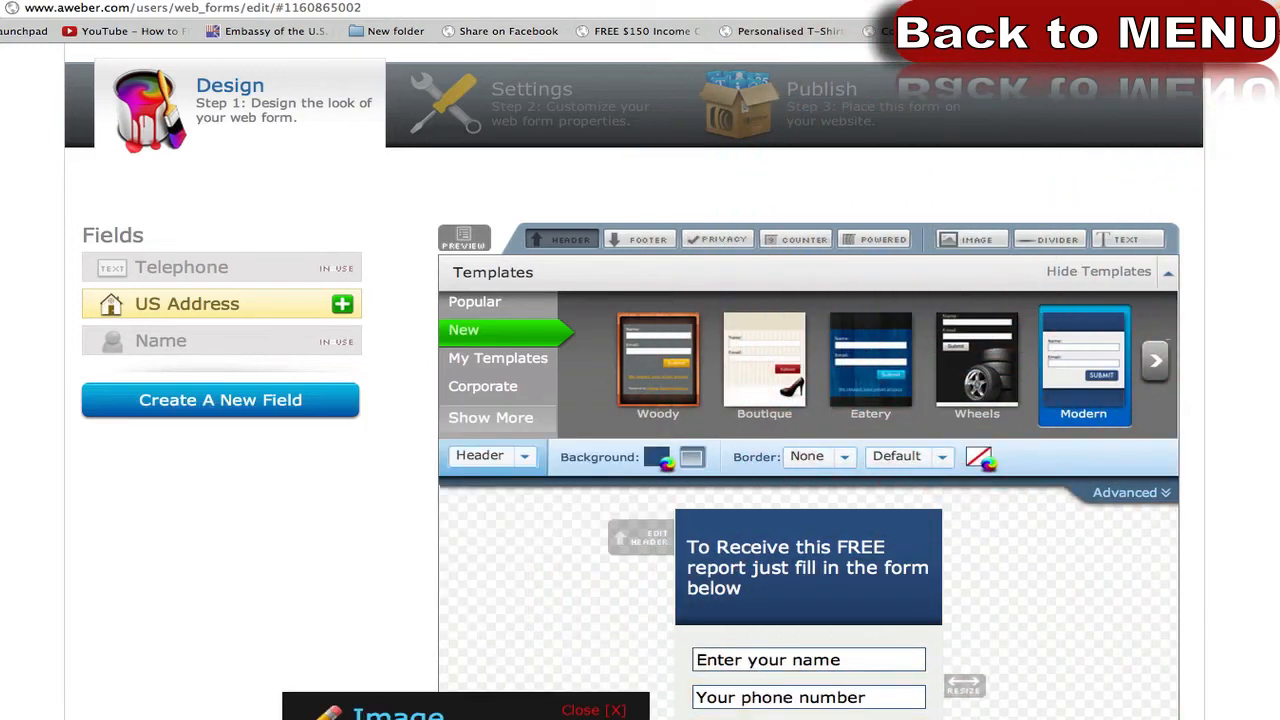
left_click(478, 719)
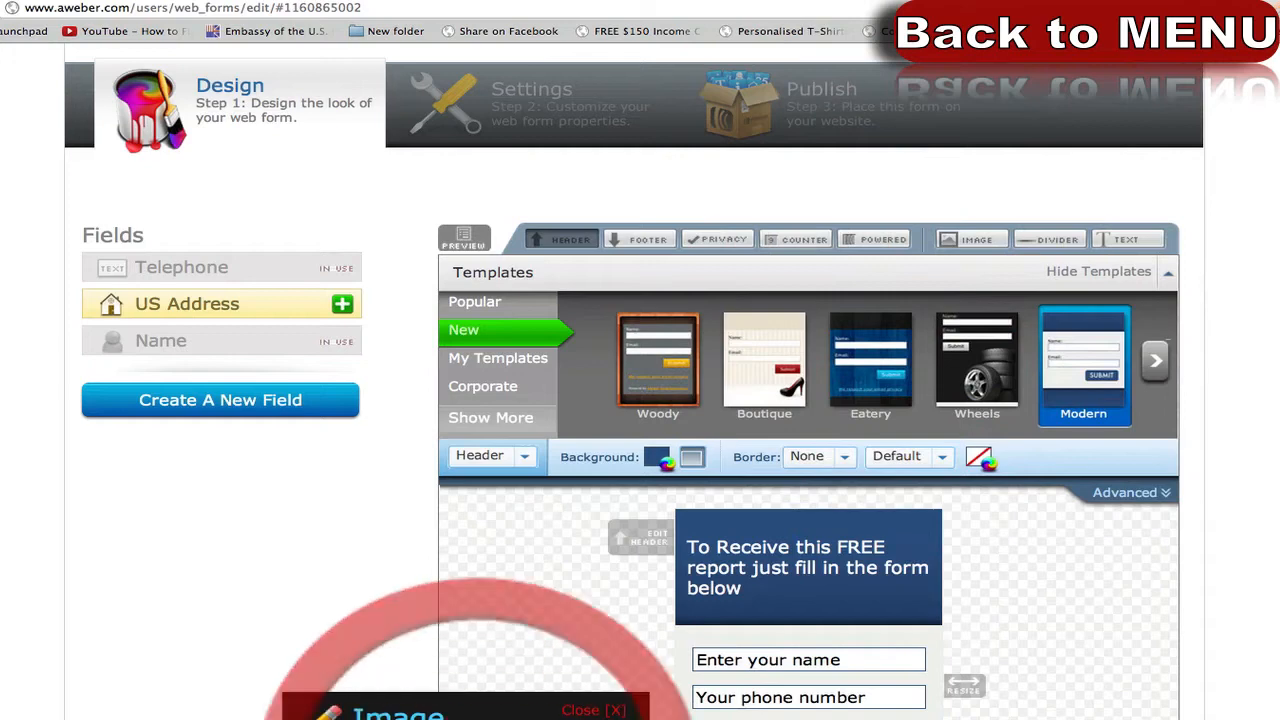
scroll(640, 400, "down", 1)
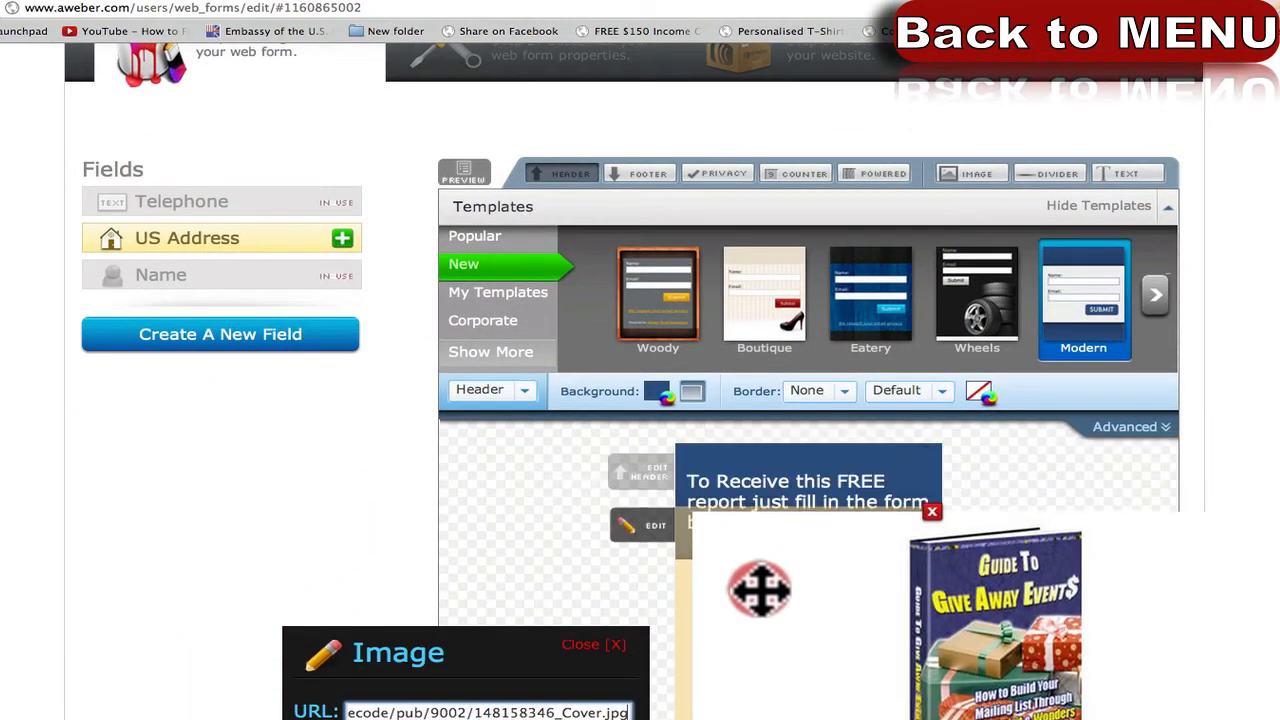
left_click(750, 590)
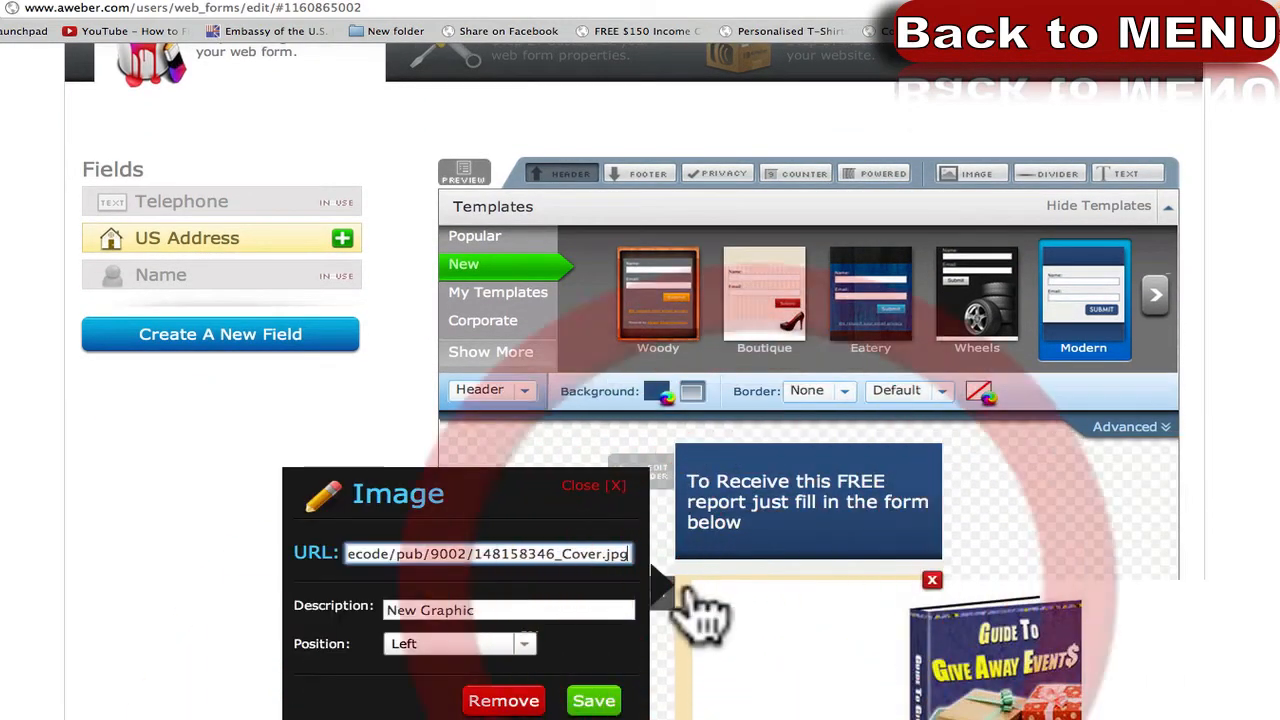
left_click(932, 582)
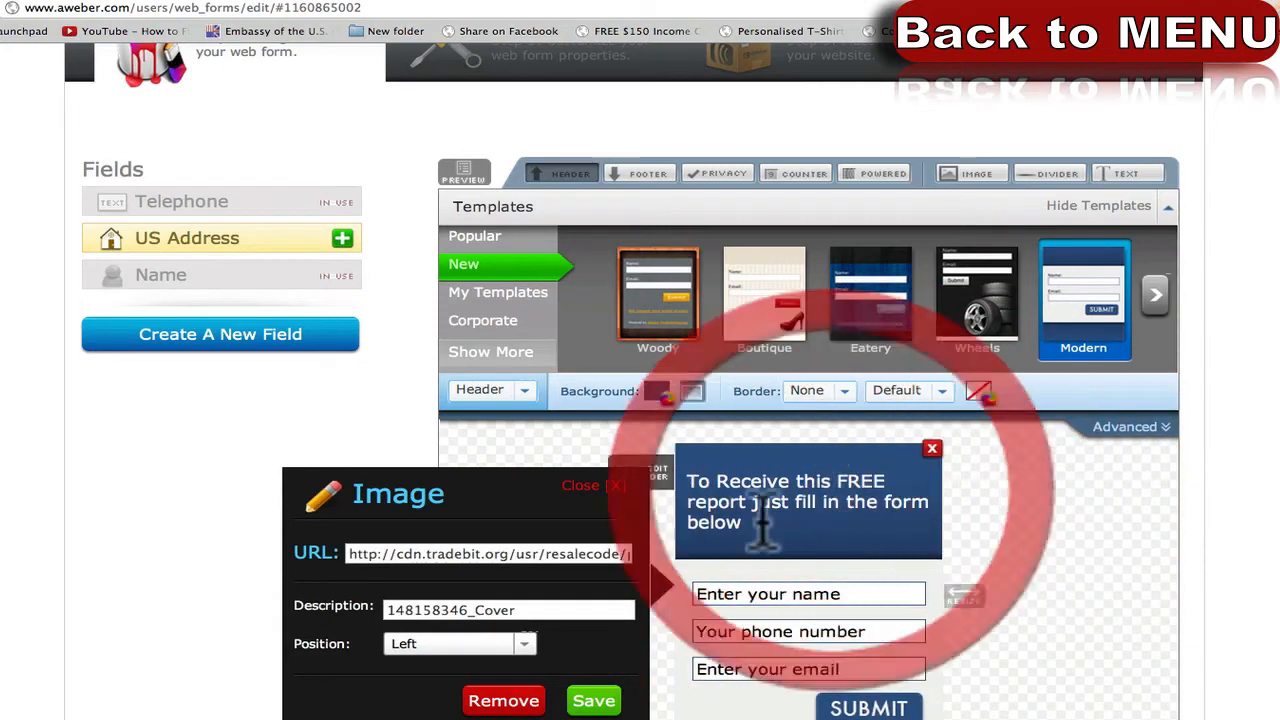
Add the cover image again from its web address and save it into the form.
left_click(878, 510)
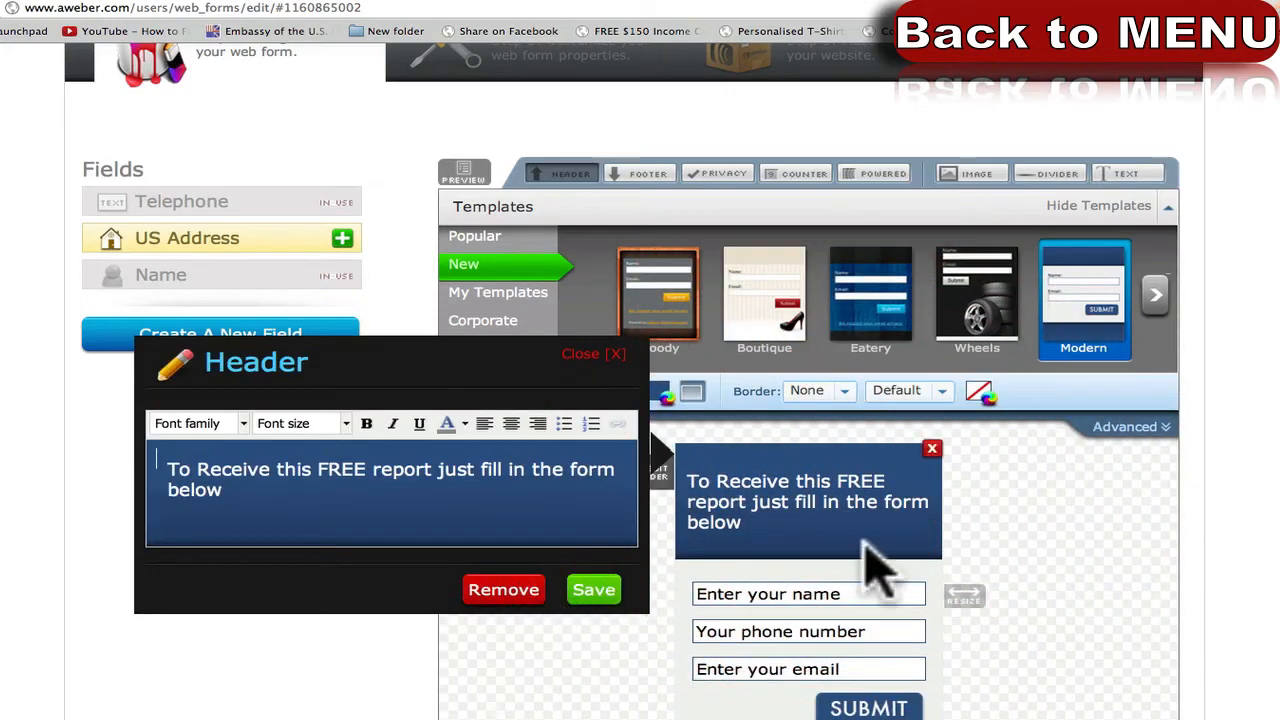
left_click(972, 178)
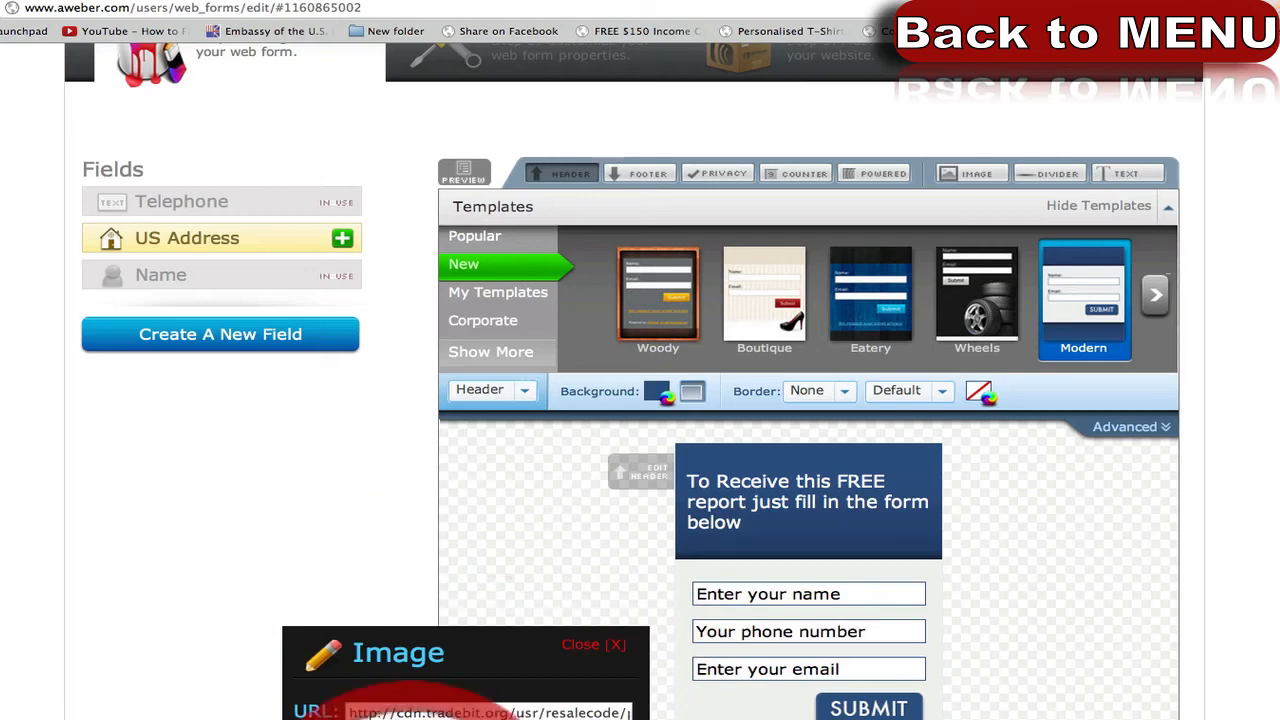
left_click(520, 719)
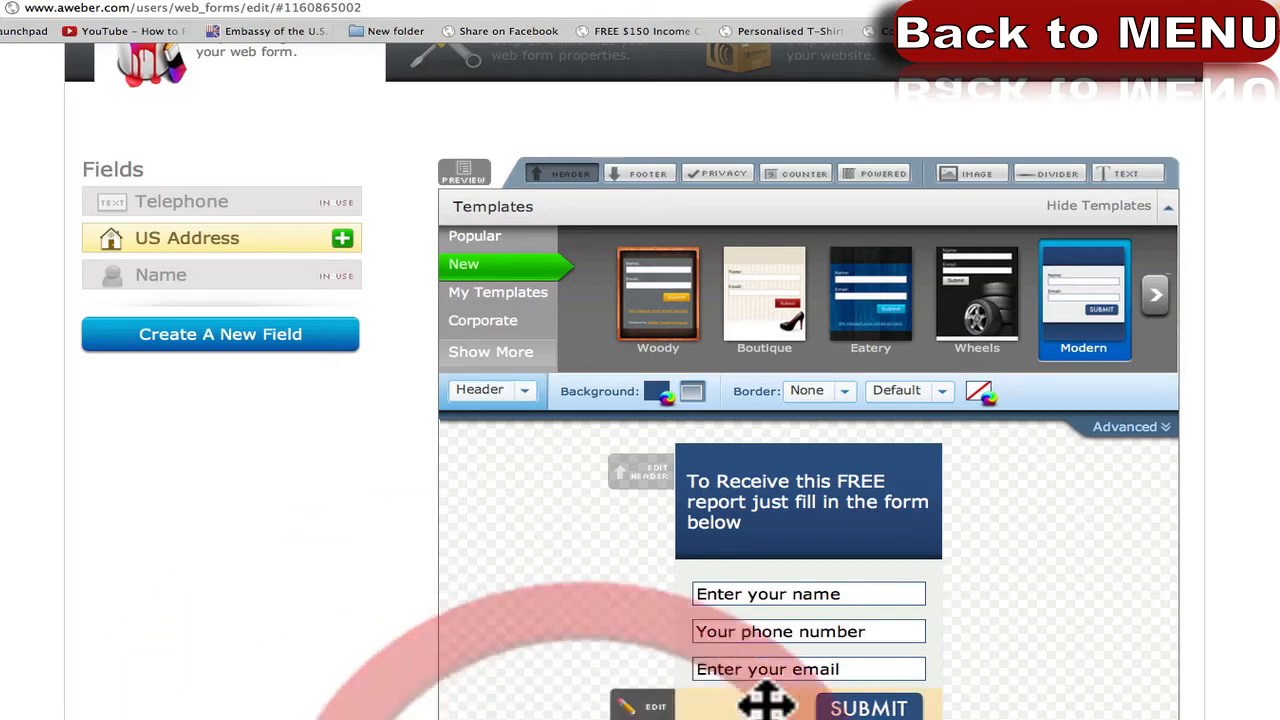
scroll(752, 671, "down", 5)
mouse_move(894, 634)
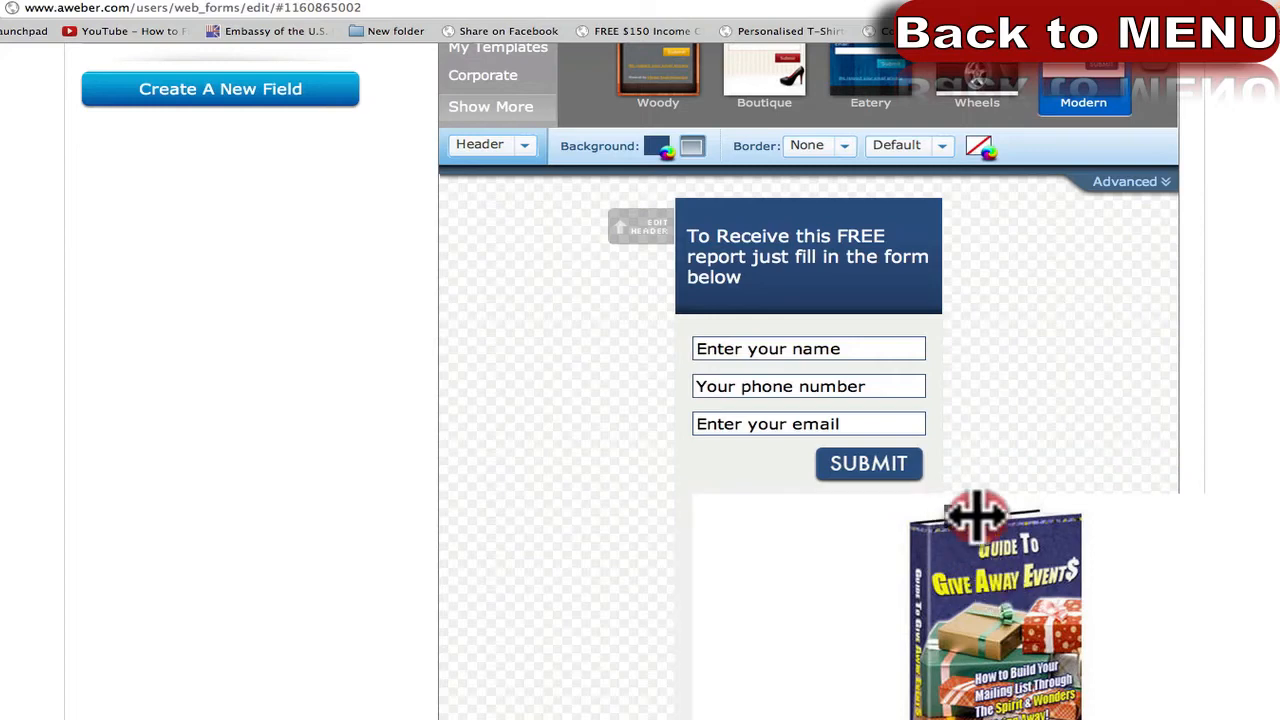
Widen the form across the page and move the cover image above the name field.
left_click_drag(977, 517, 1279, 482)
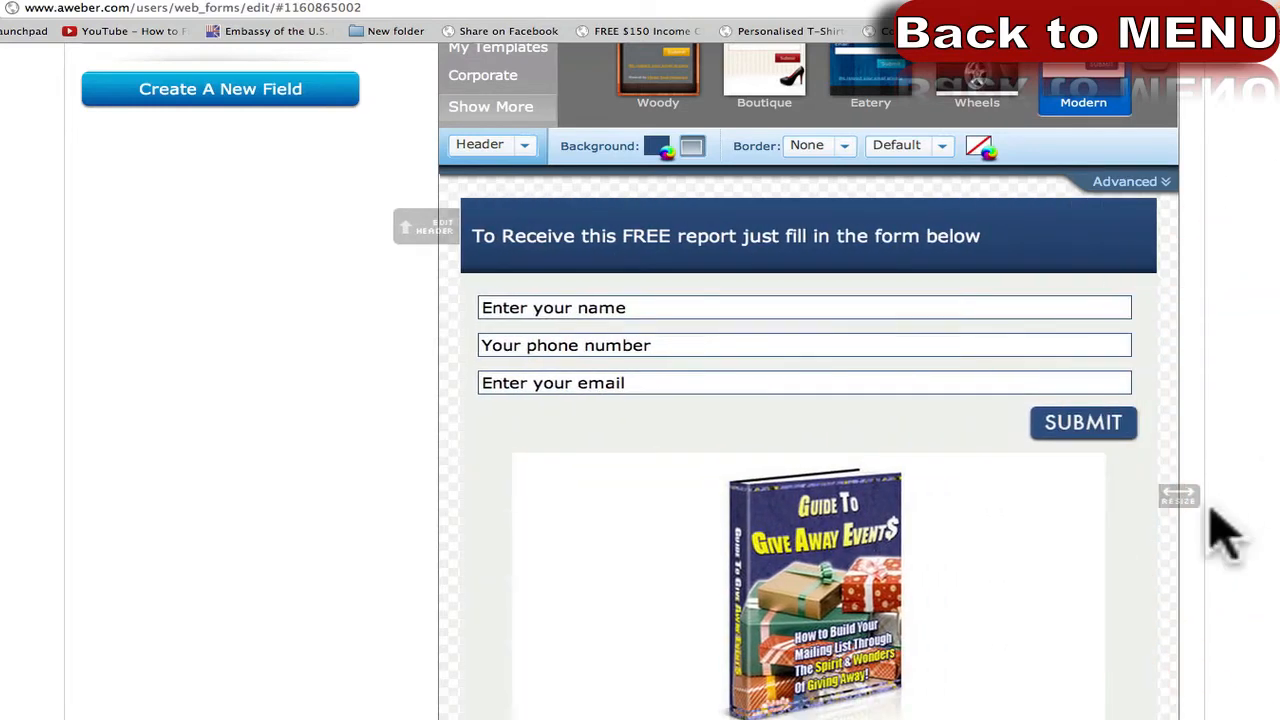
left_click_drag(923, 534, 907, 320)
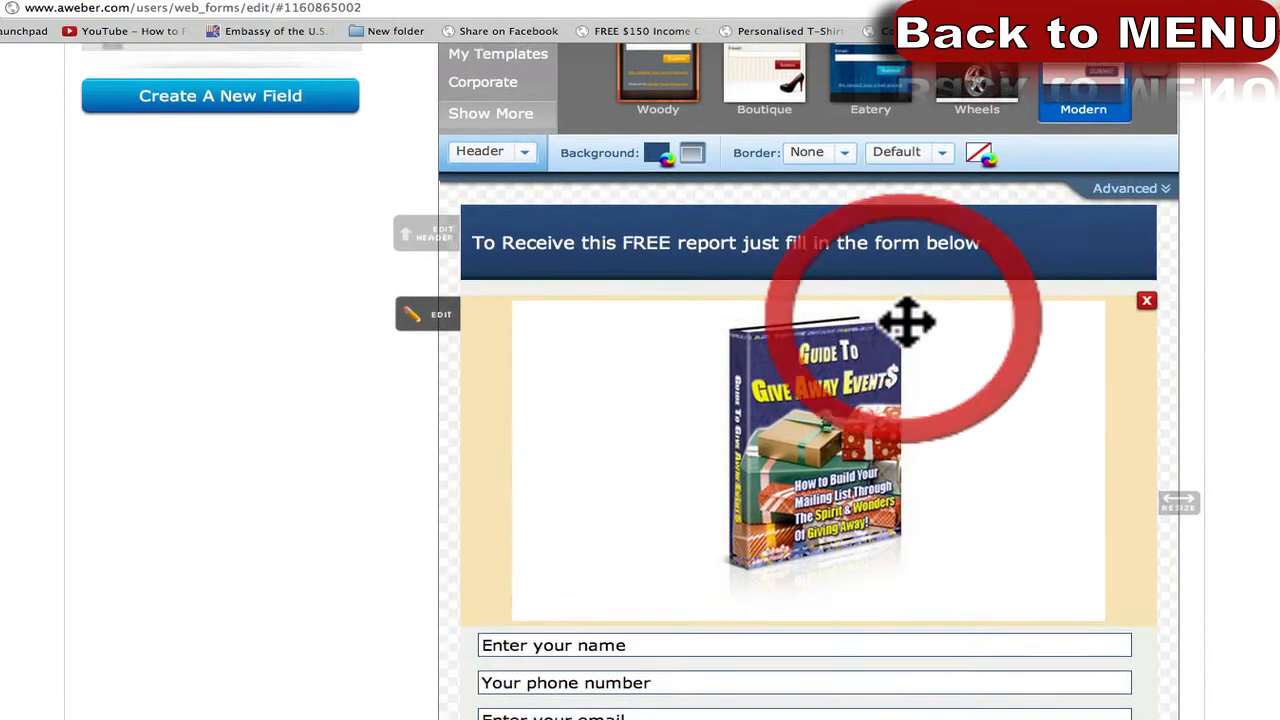
left_click(322, 445)
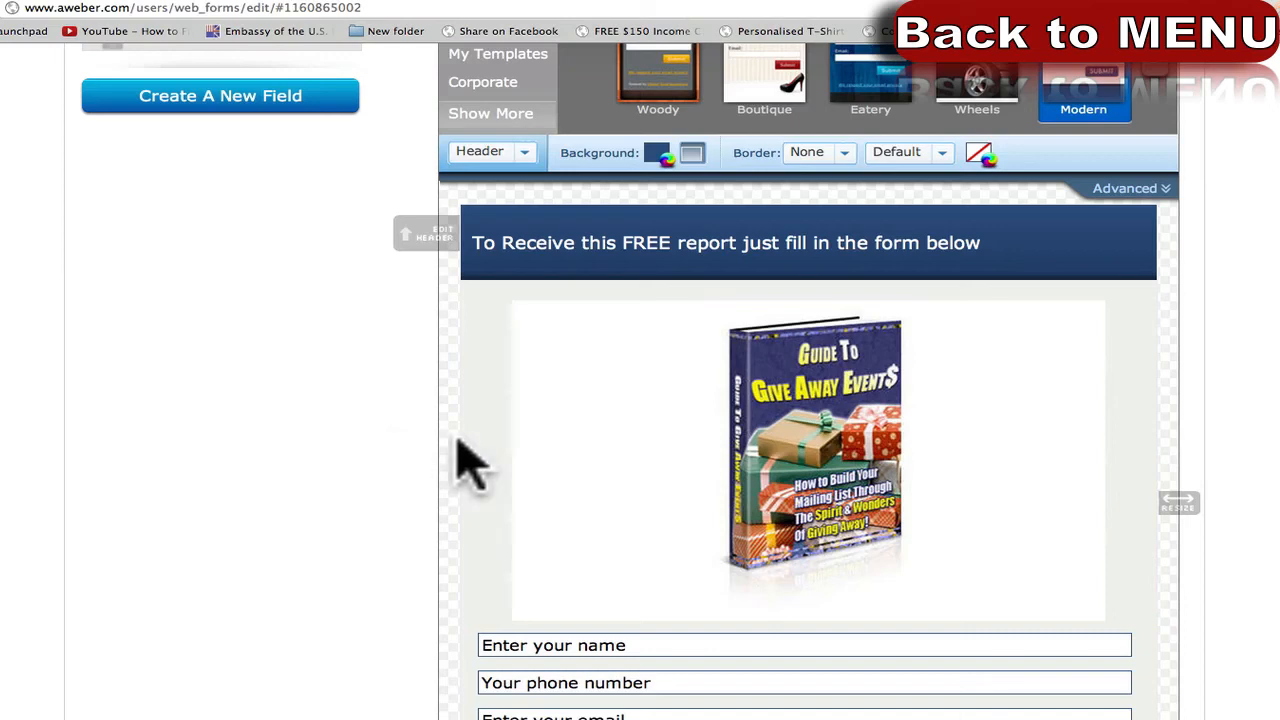
Center the form's header text and save it.
left_click(683, 242)
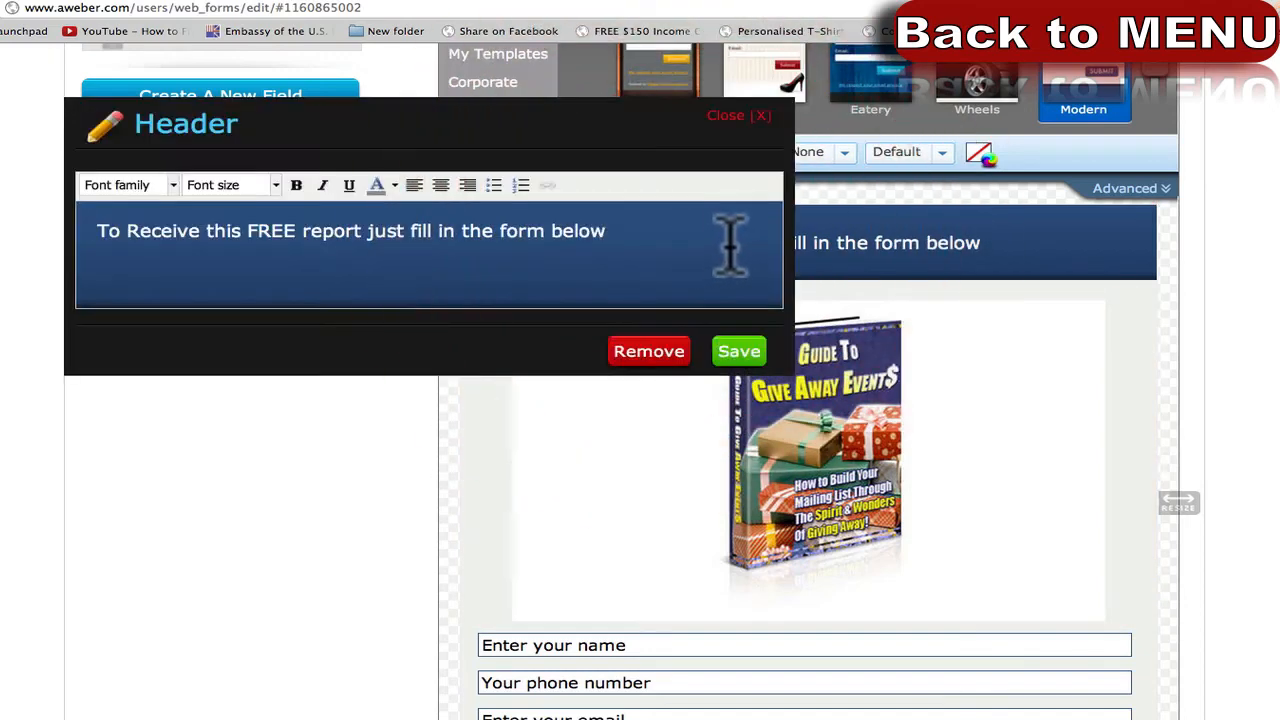
triple_click(421, 228)
left_click(440, 185)
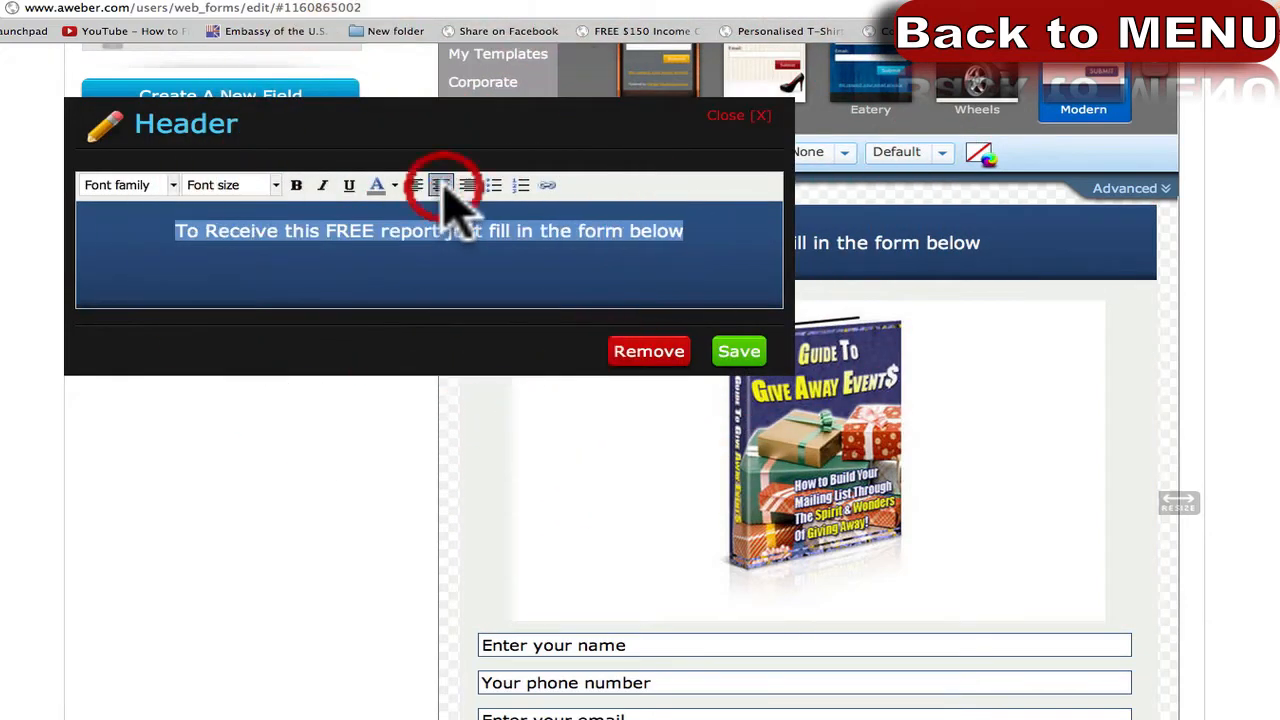
left_click(740, 352)
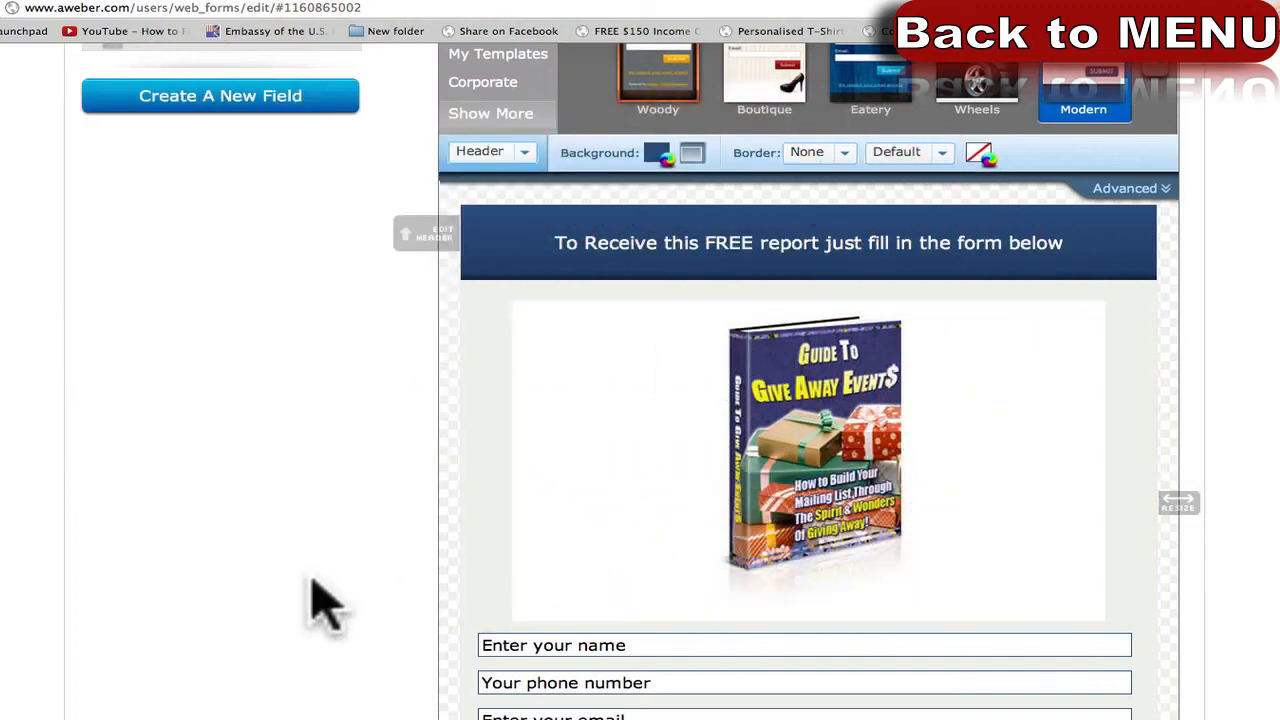
left_click(320, 595)
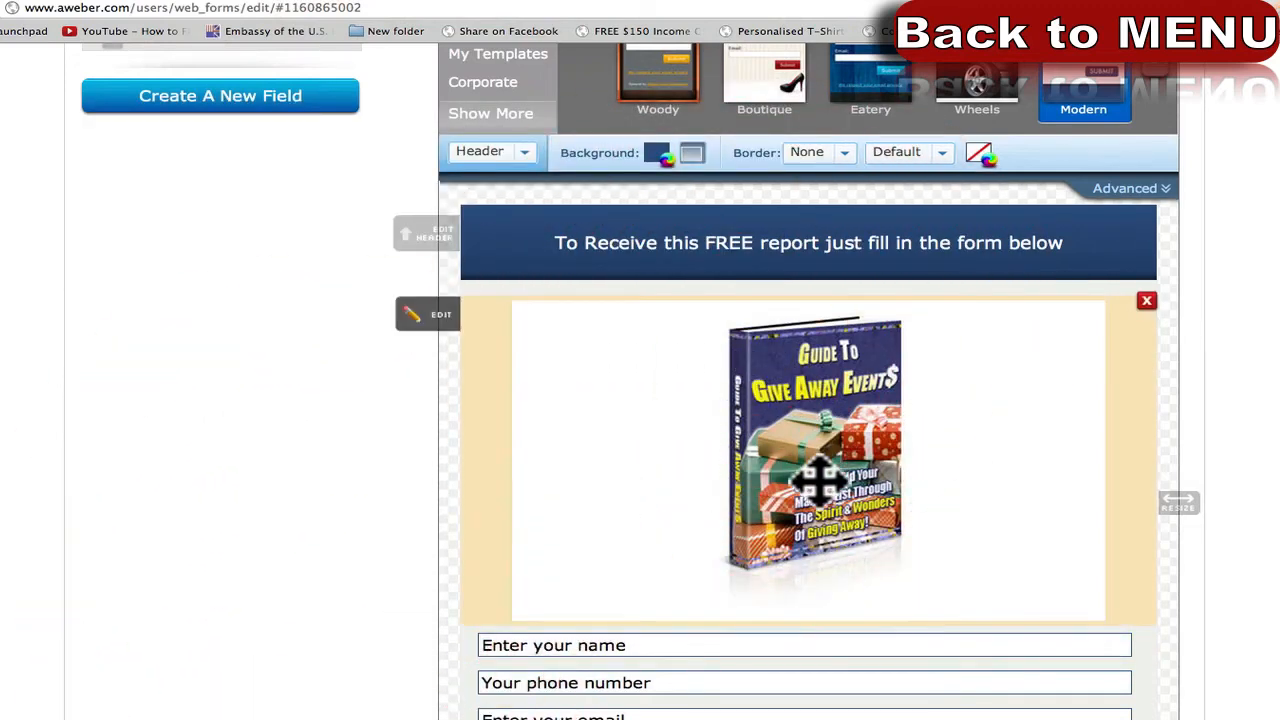
Set the header text font size to 24px and save.
left_click(775, 234)
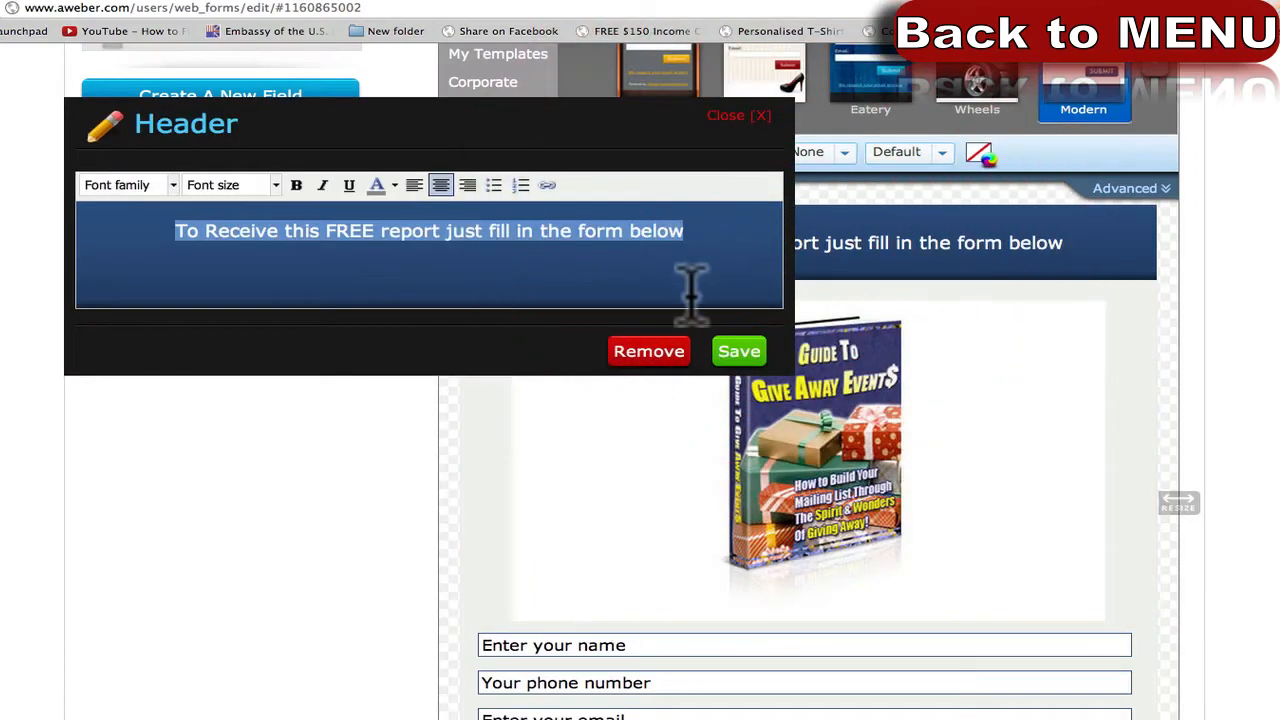
left_click(275, 186)
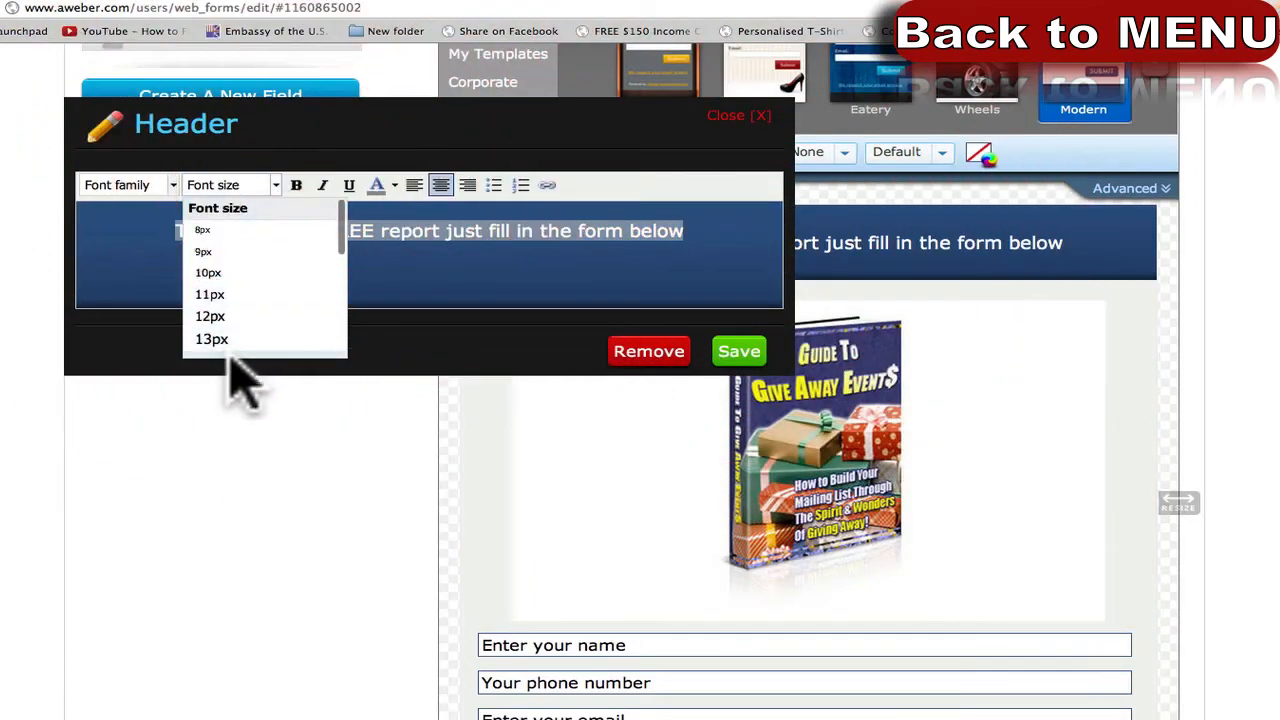
scroll(240, 375, "up", 2)
scroll(250, 355, "down", 5)
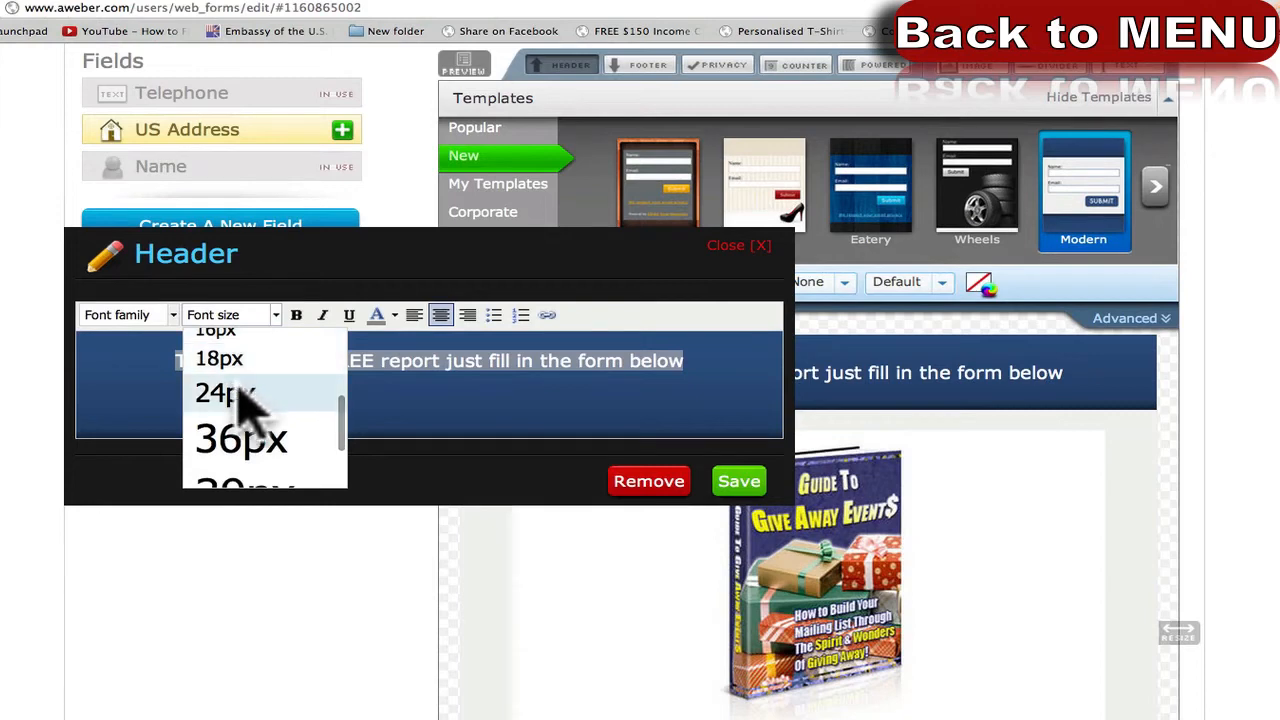
left_click(238, 388)
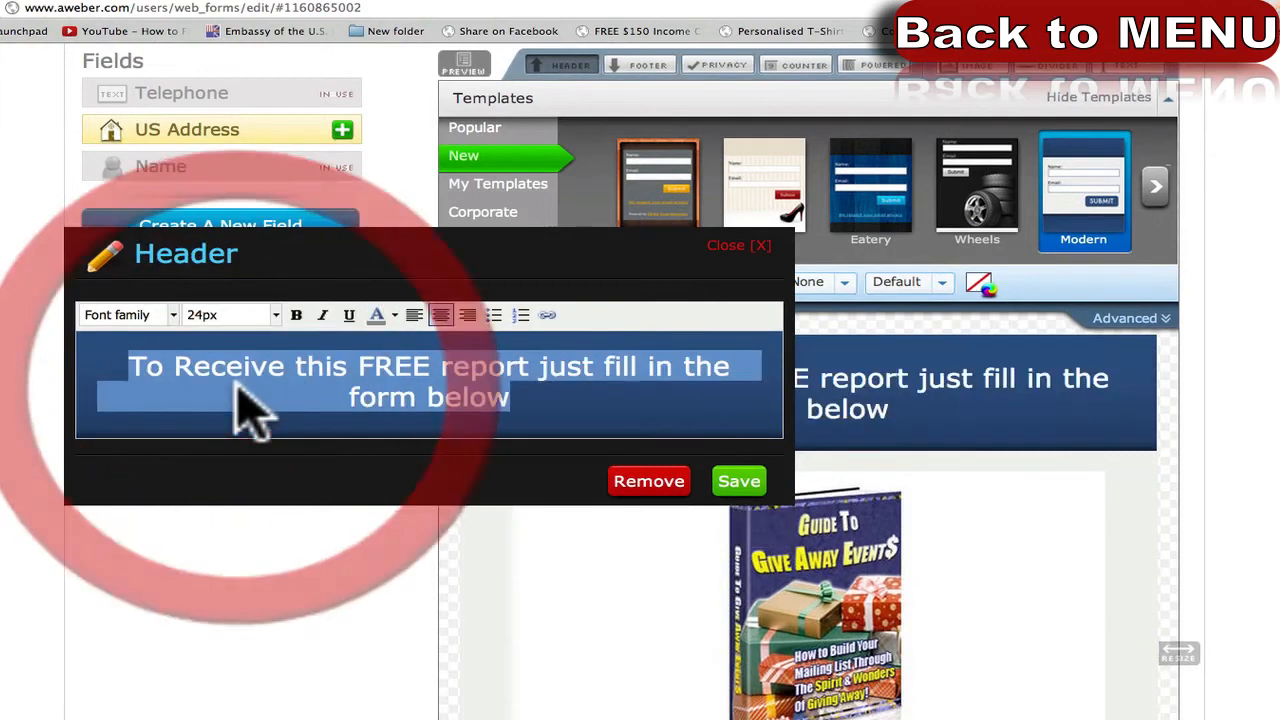
left_click(738, 482)
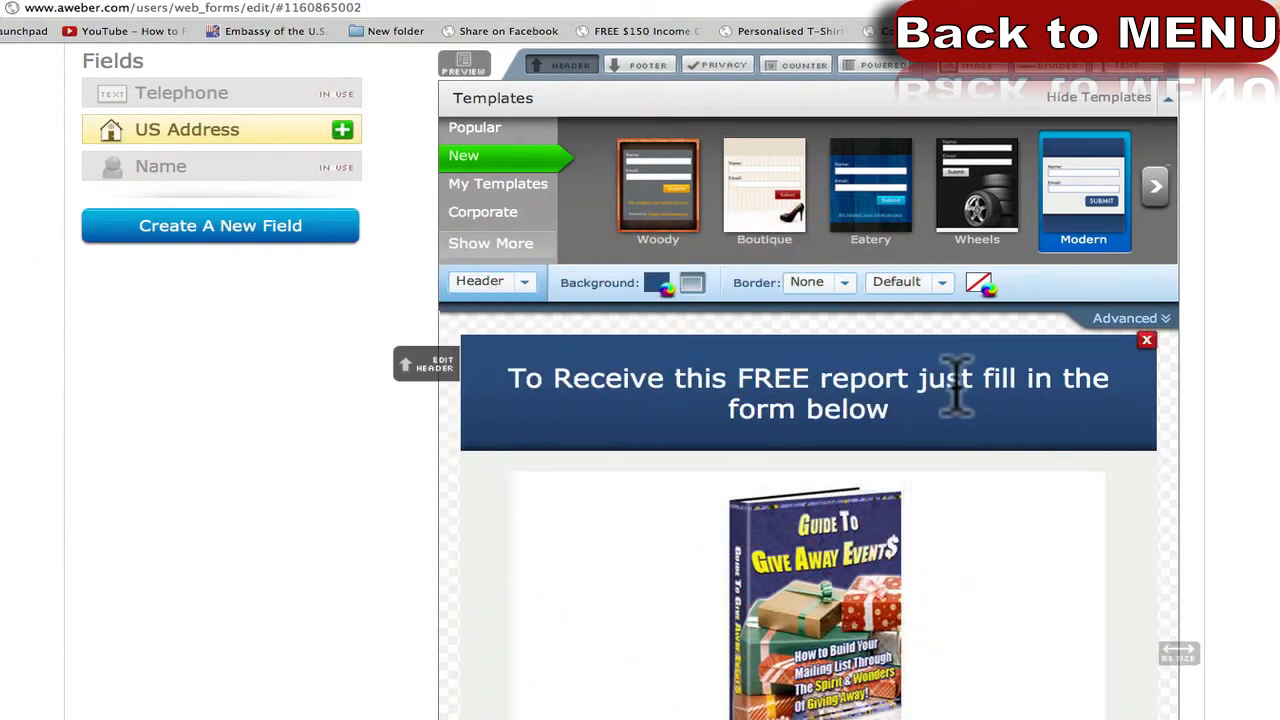
left_click(957, 404)
Replace the header with 'Learn How to Wrap any Christmas Present in 3 simple steps' and save.
triple_click(445, 365)
type("L")
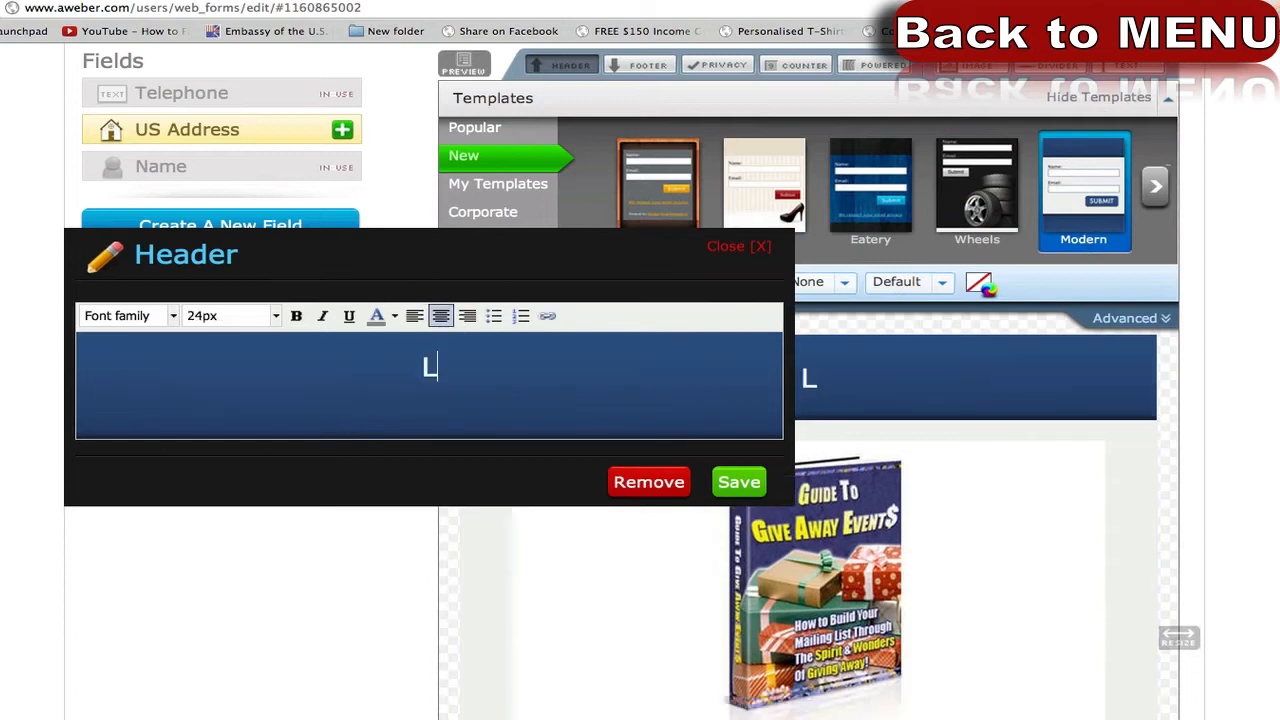
type("earn How")
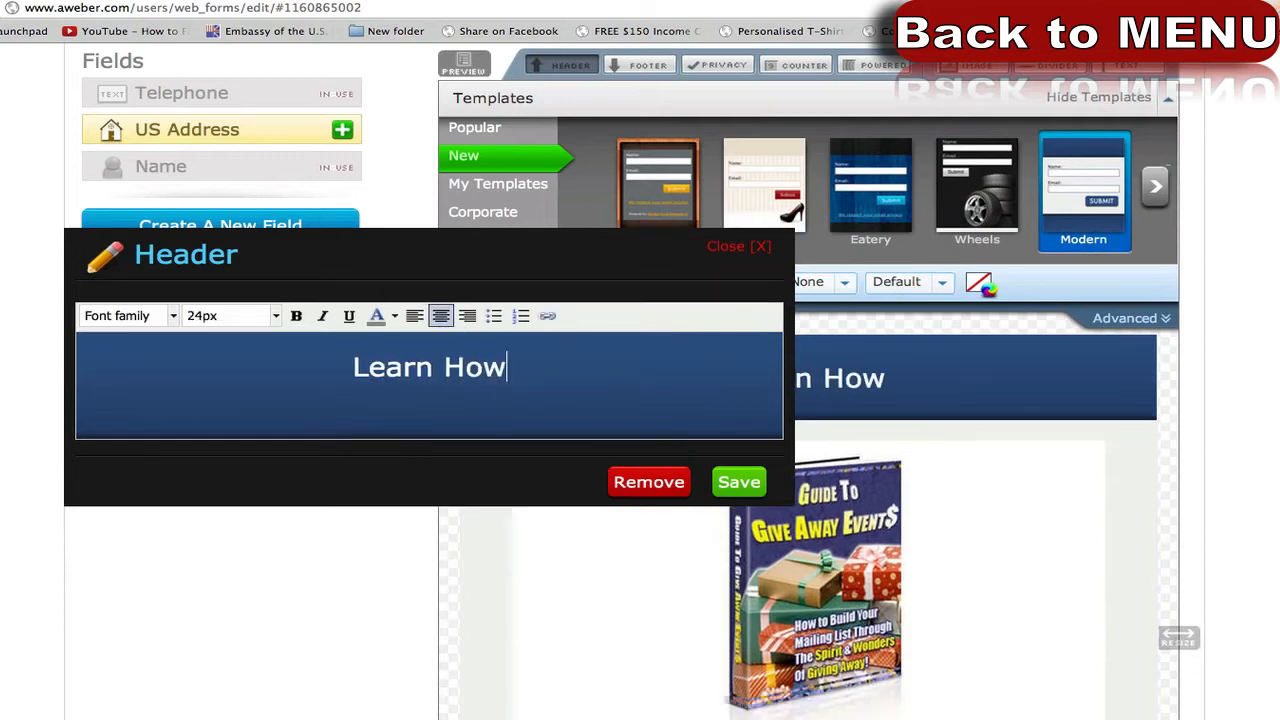
type(" to ")
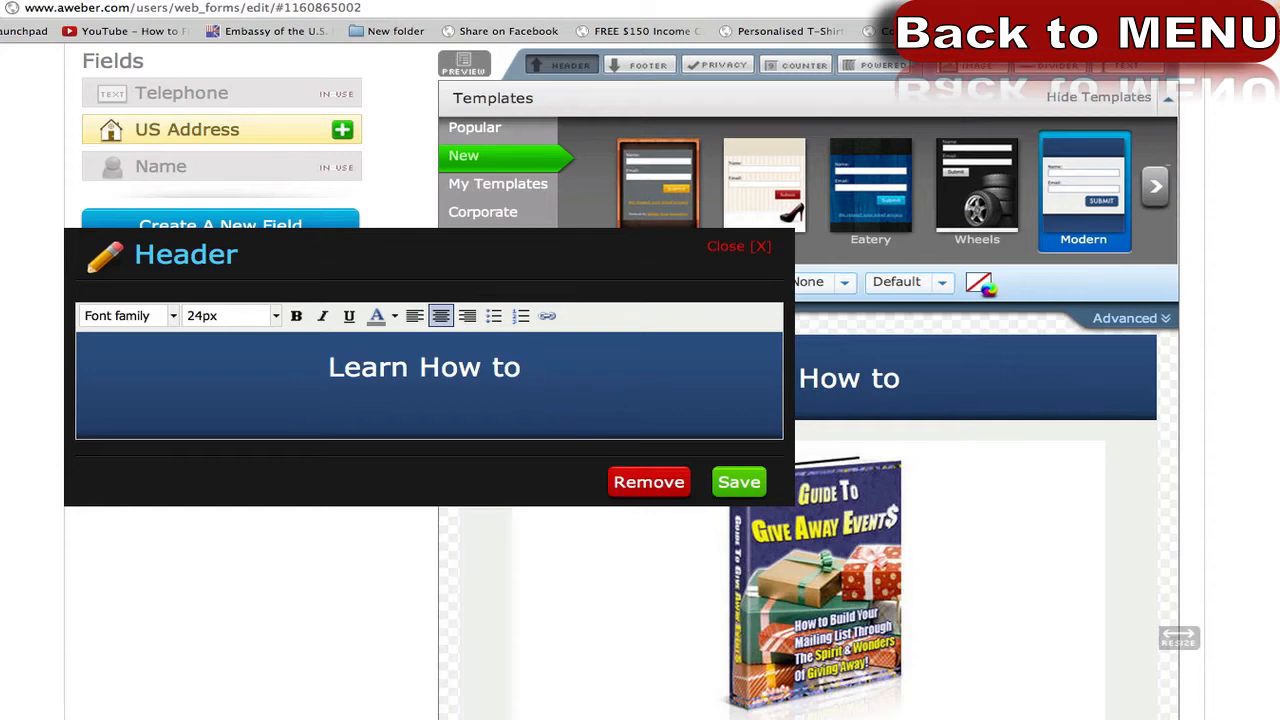
type("Wrap an")
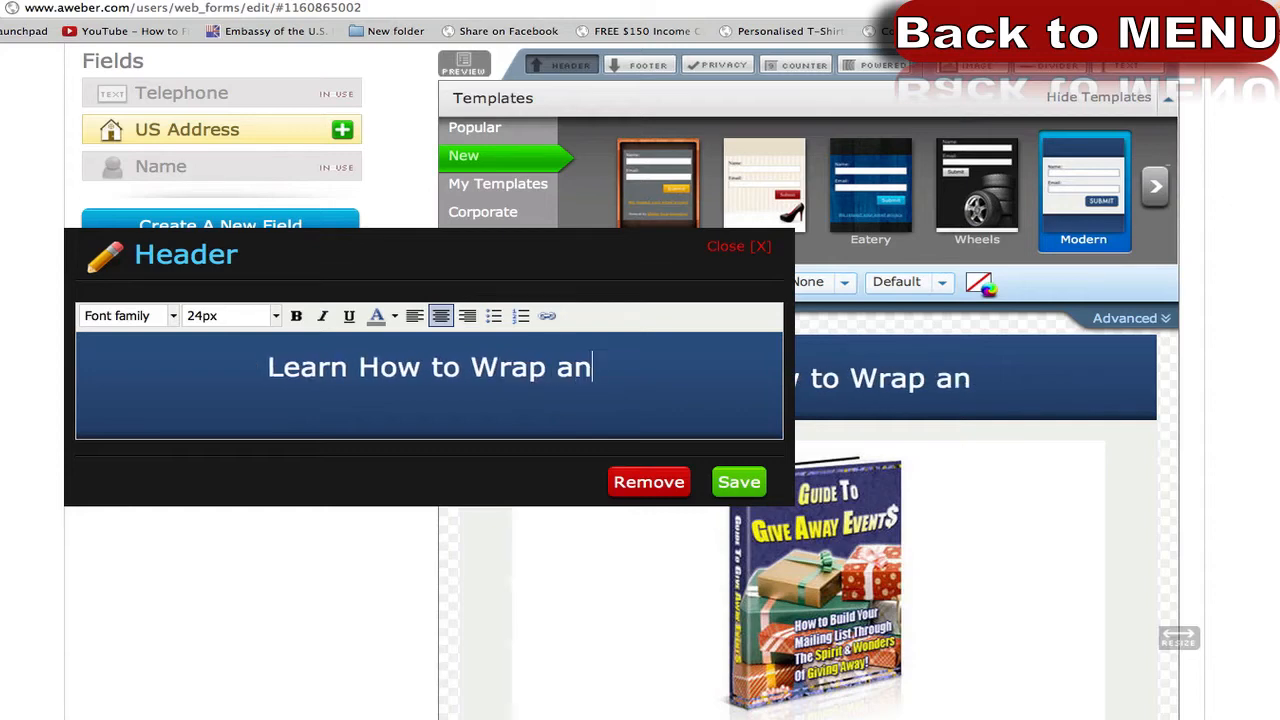
type("y Christmas")
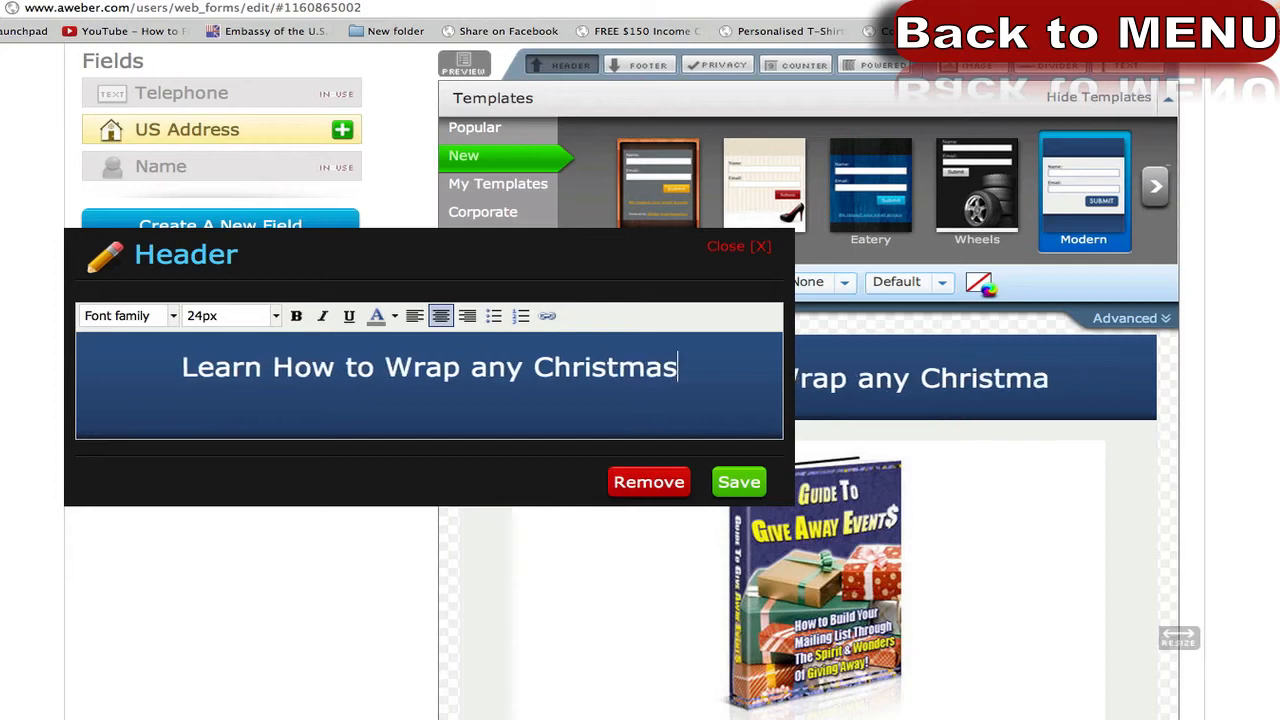
type(" Present")
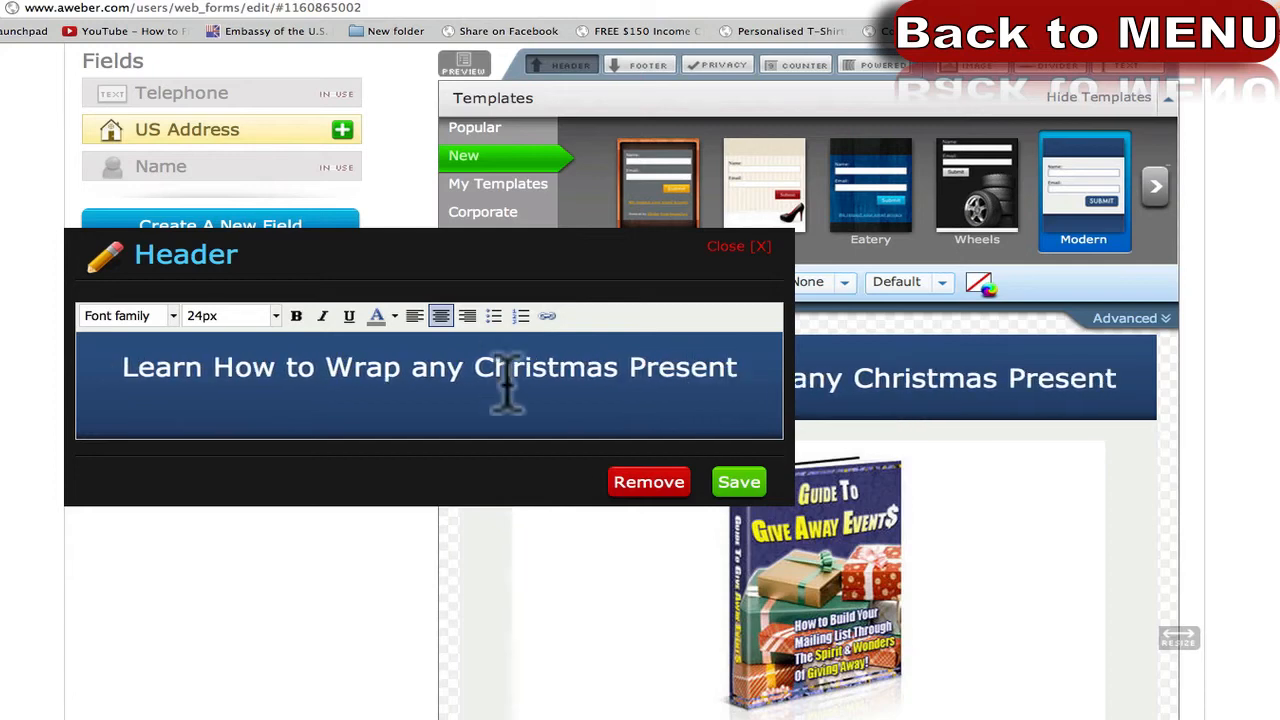
type(" in 3 ")
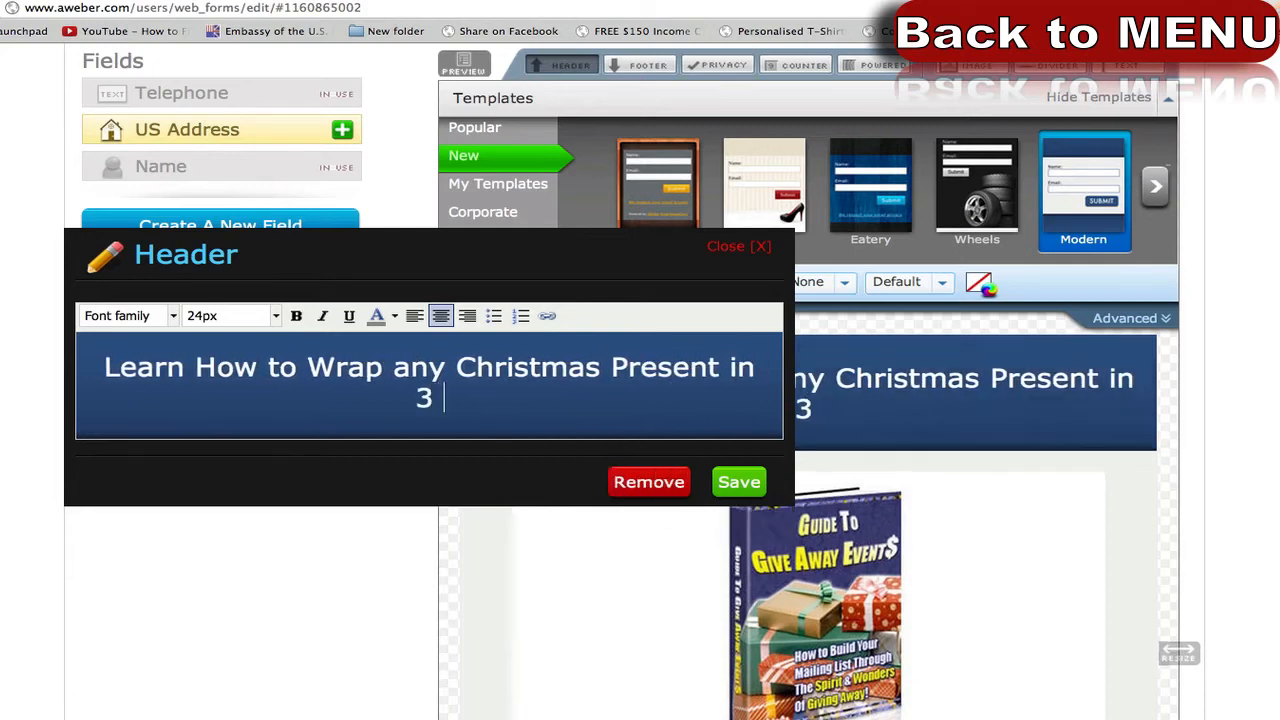
type("simple steps")
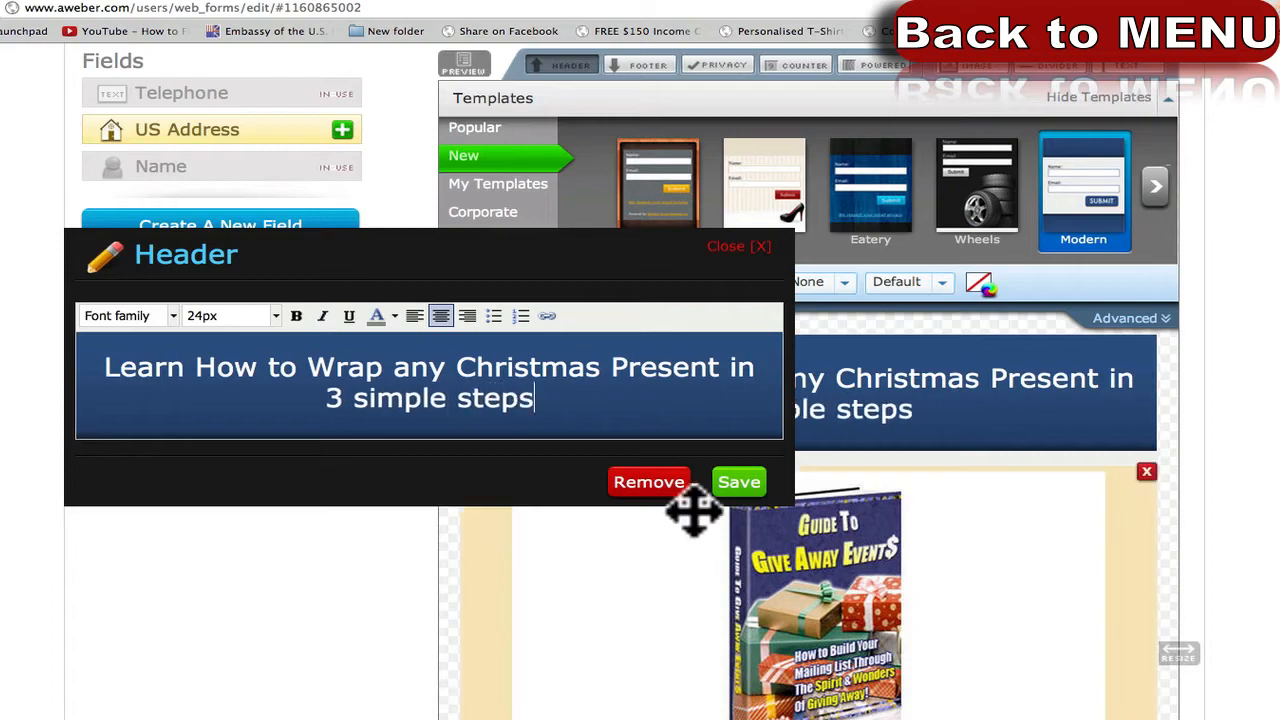
left_click(740, 482)
scroll(749, 549, "down", 5)
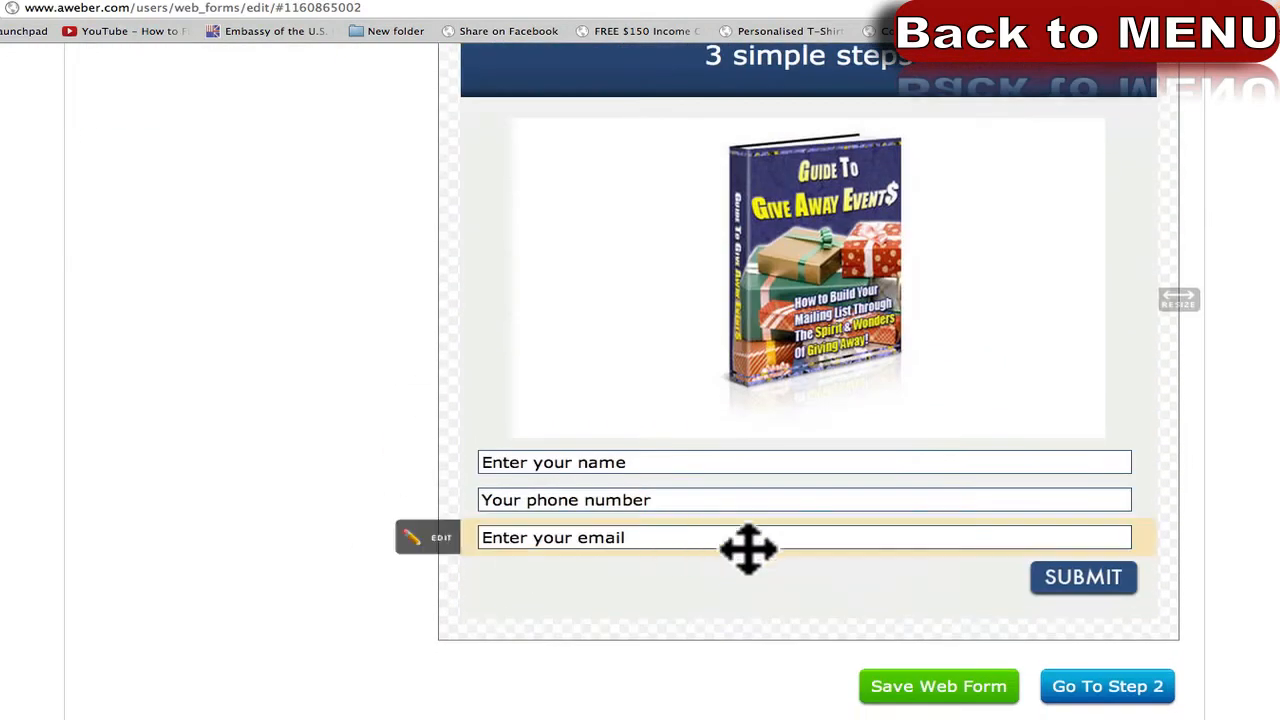
Save the web form and view it on its standalone hosted page.
left_click(978, 690)
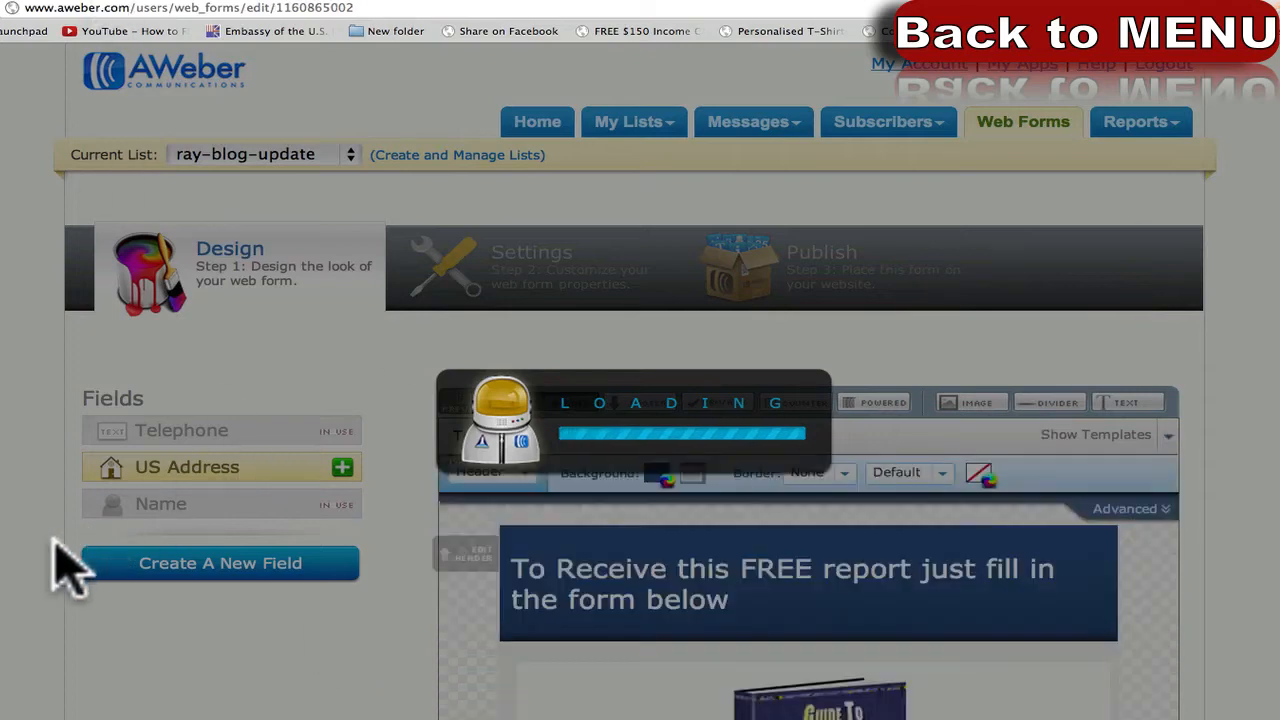
left_click(418, 3)
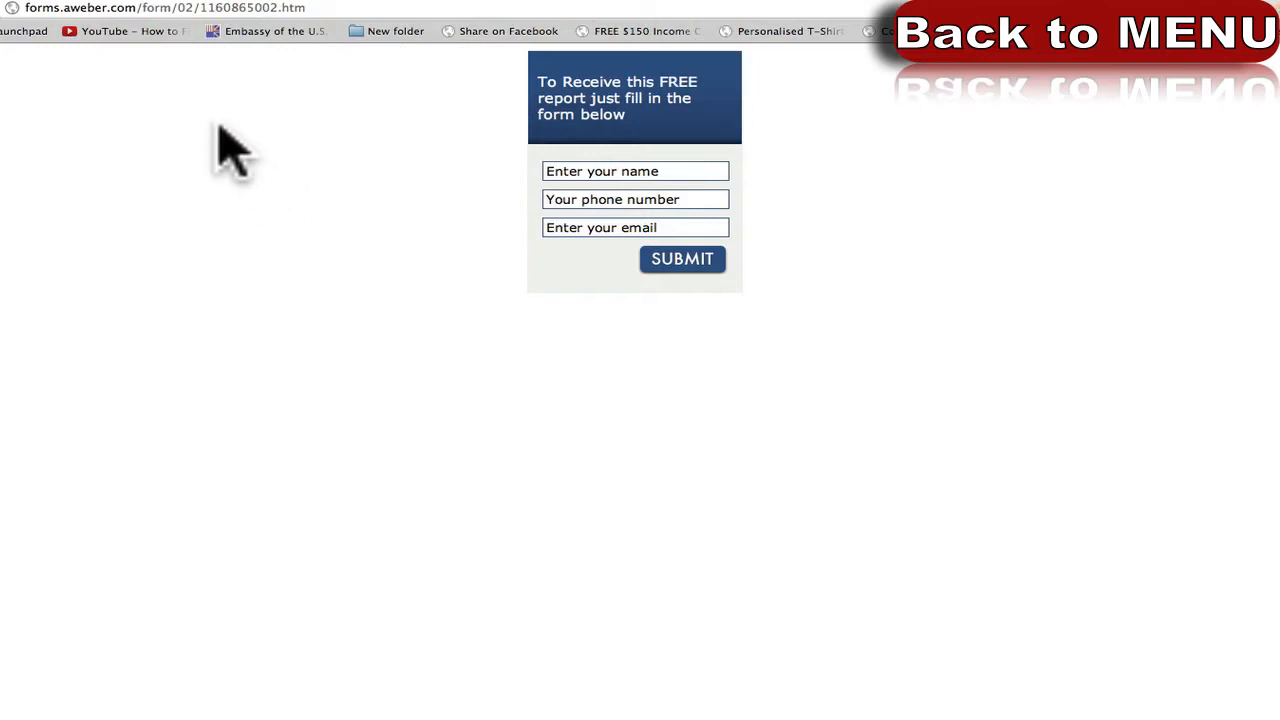
left_click(90, 2)
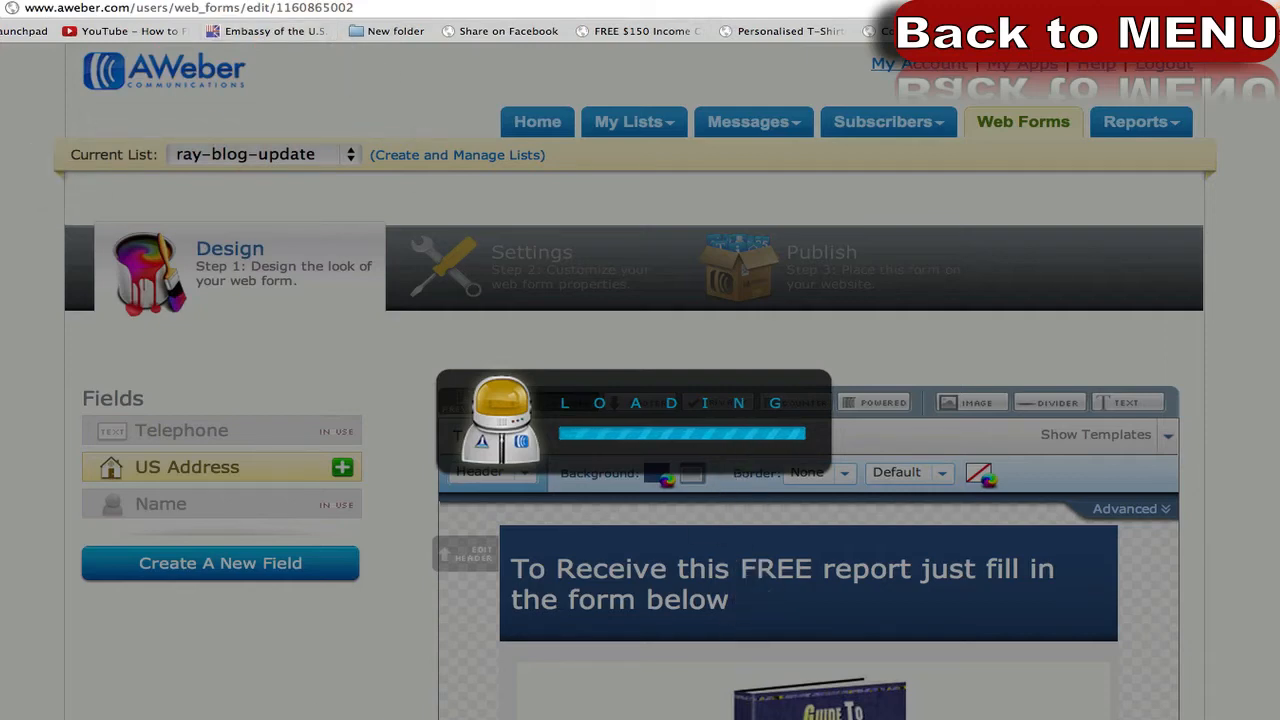
Back in the editor tab, reload the web form editor from the address bar.
left_click(337, 8)
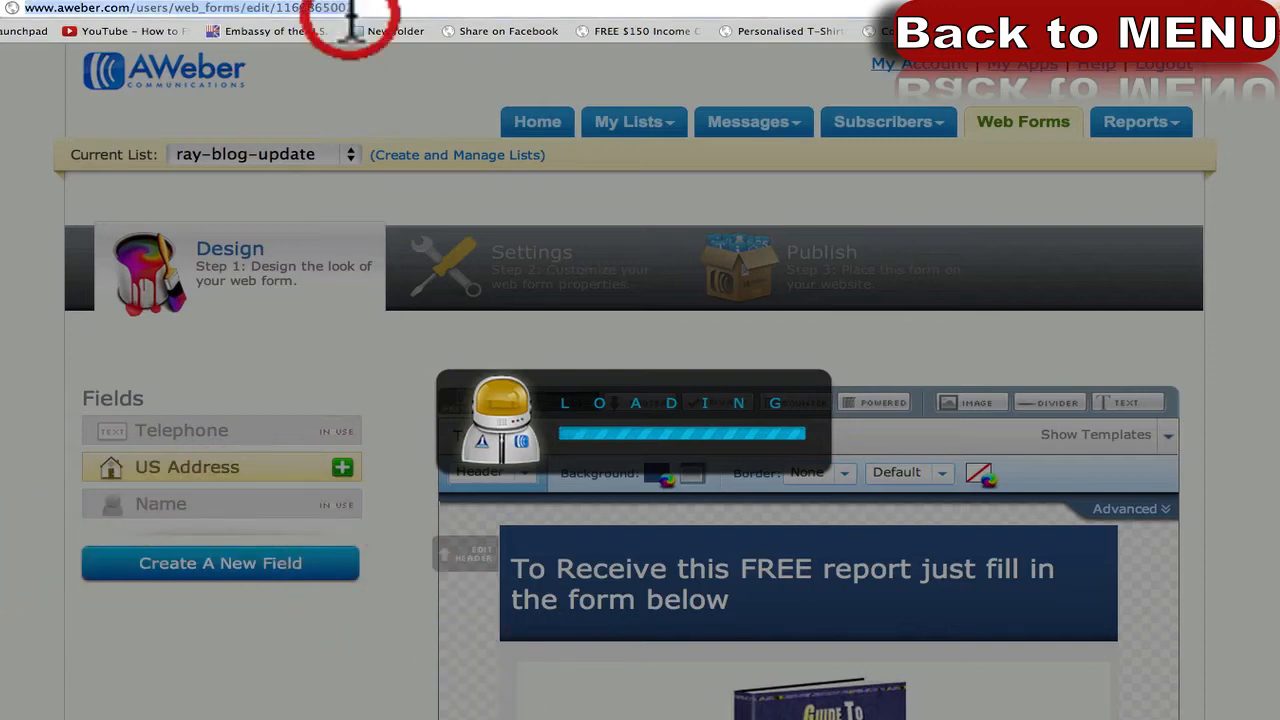
key("Return")
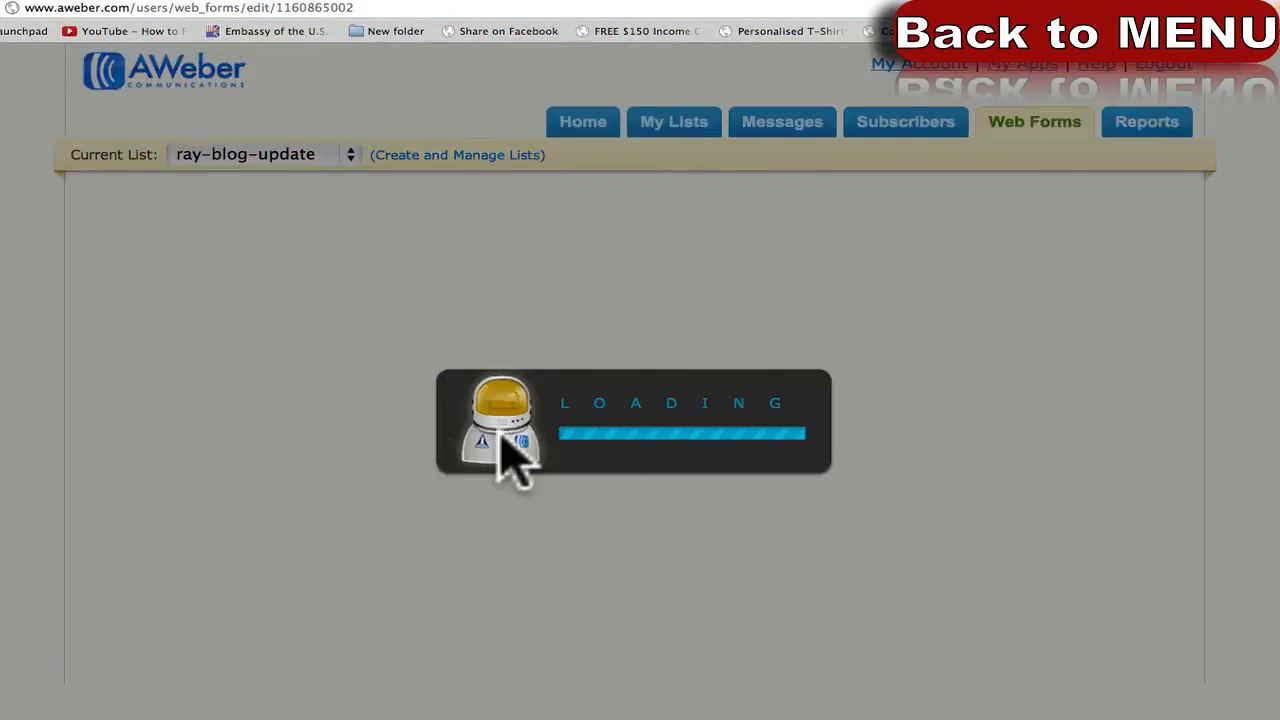
scroll(426, 591, "down", 3)
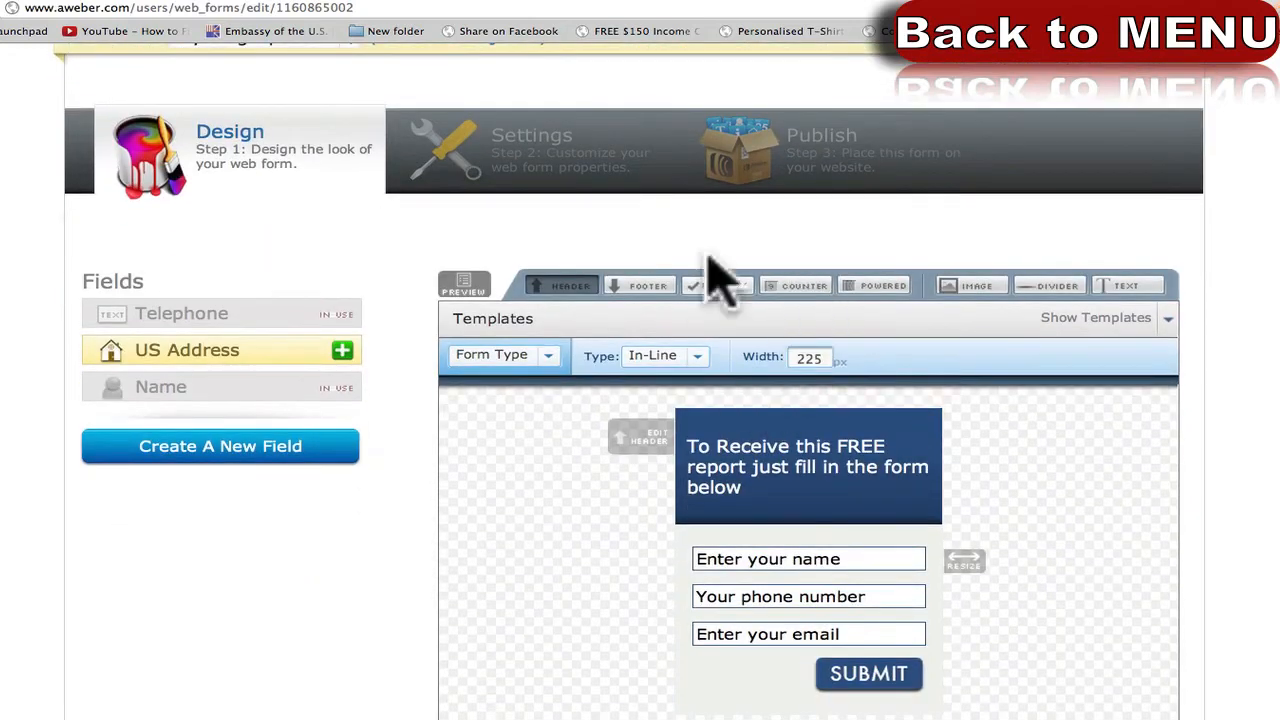
Go to the Publish (Step 3) tab of the web form editor.
left_click(866, 150)
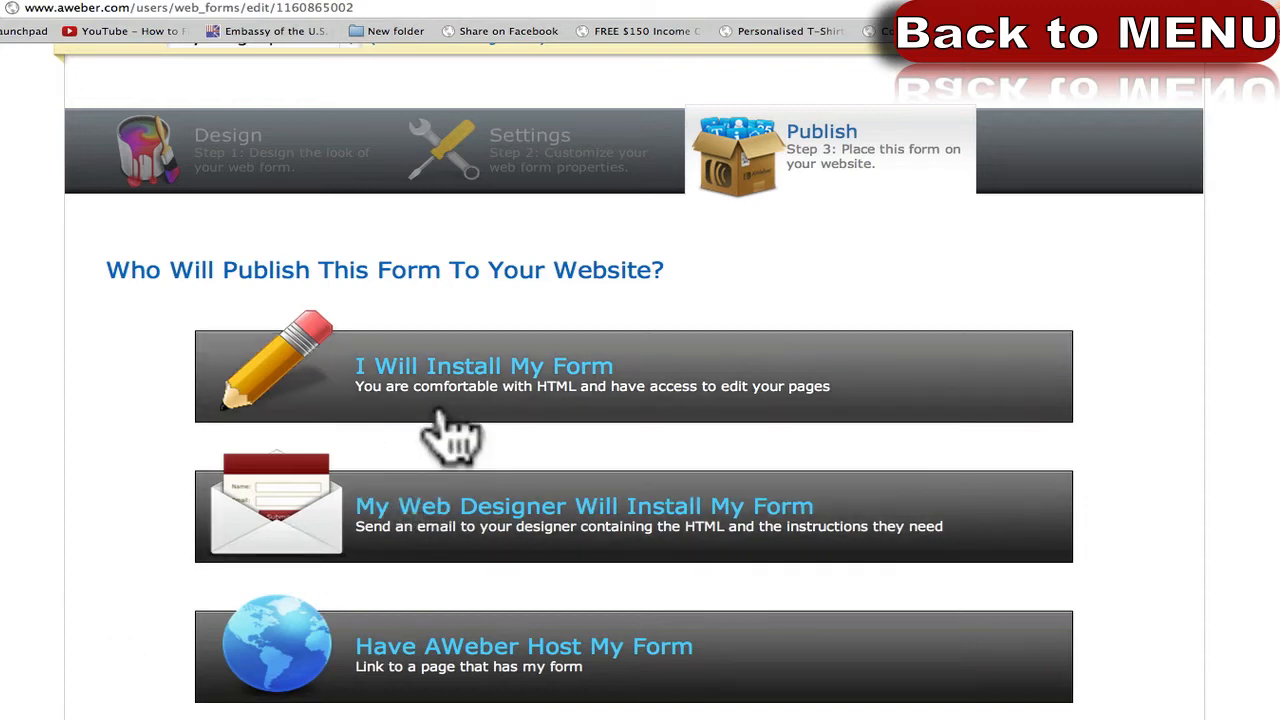
Look over the web-designer install option, with its email and message fields, then collapse it.
left_click(460, 512)
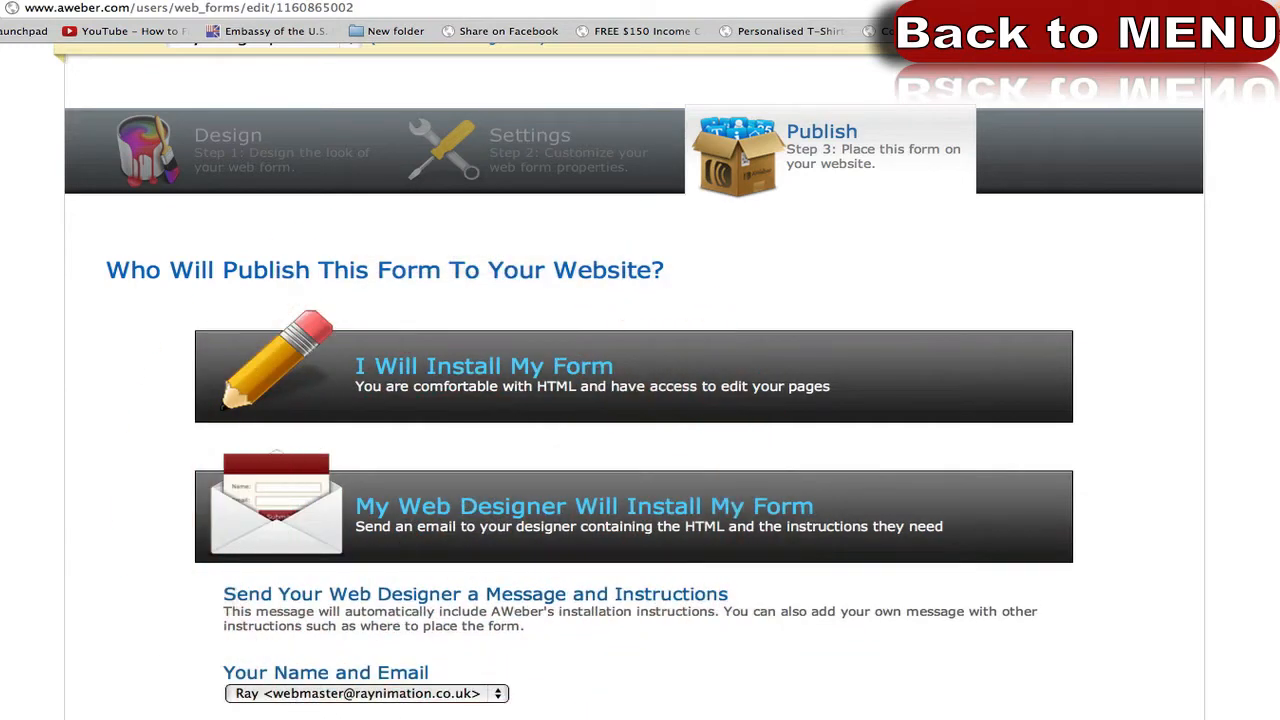
scroll(207, 700, "down", 2)
scroll(207, 715, "down", 2)
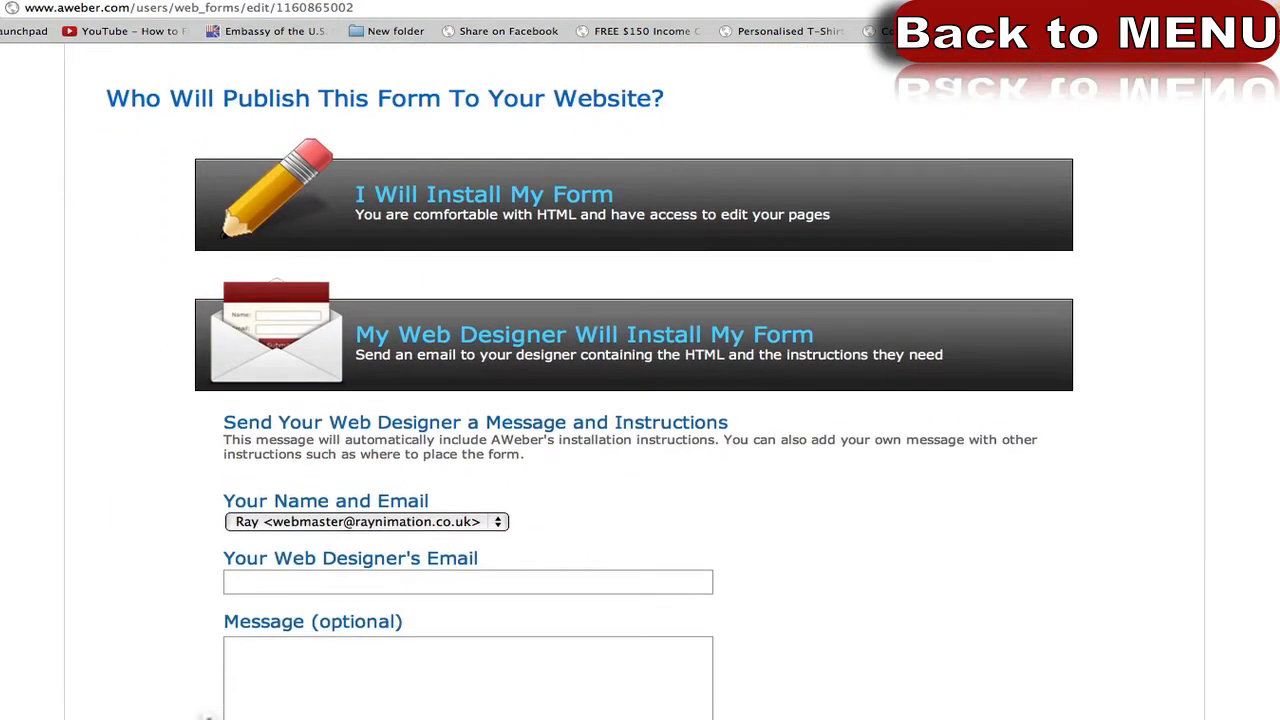
left_click(329, 566)
left_click(289, 663)
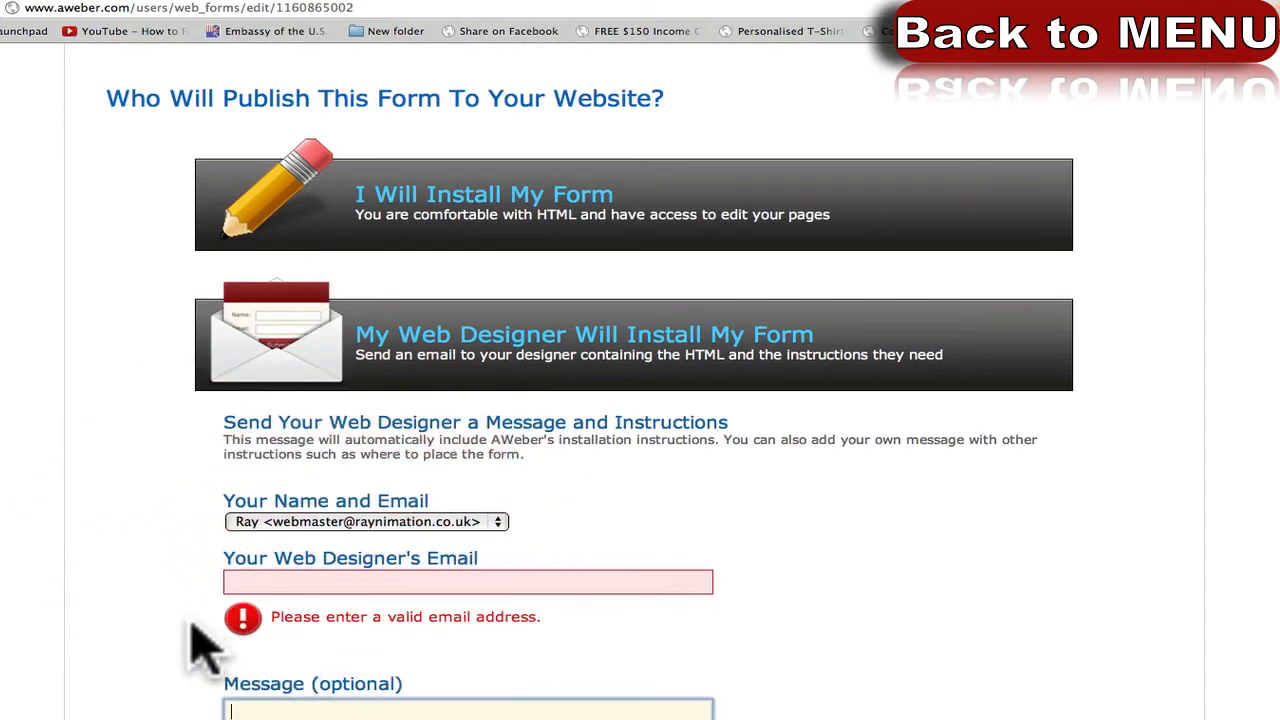
left_click(182, 590)
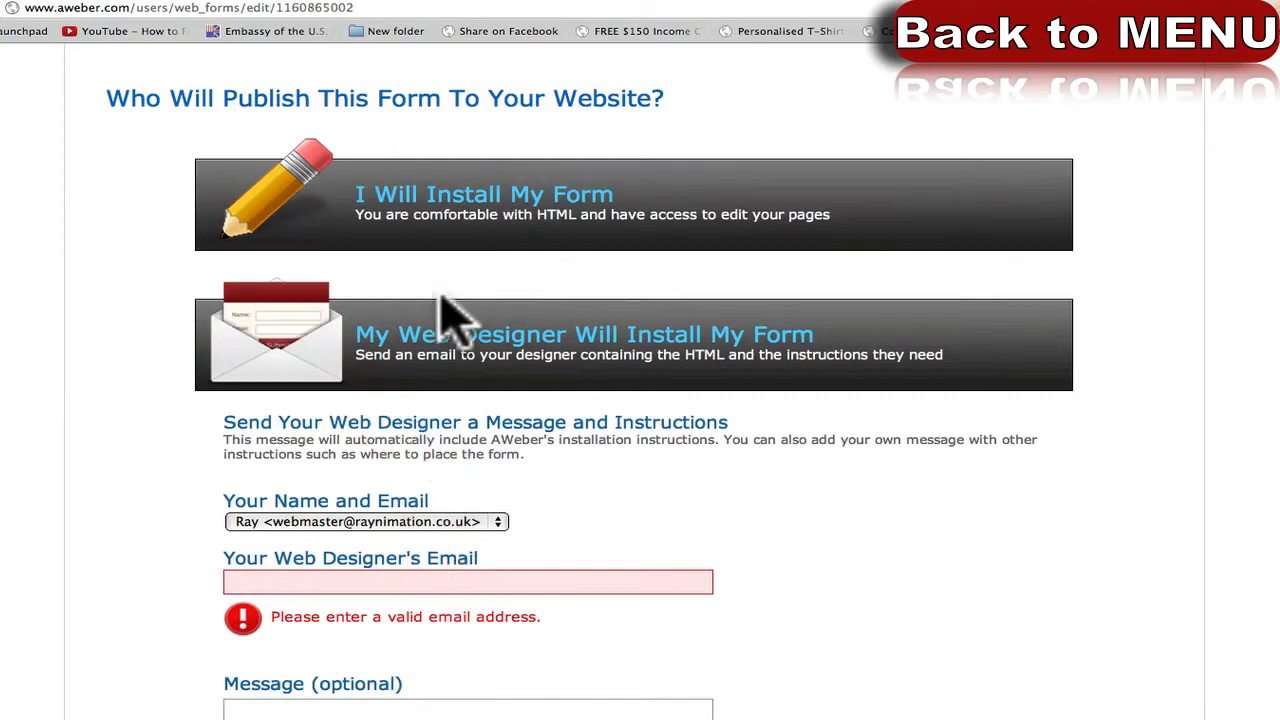
left_click(430, 335)
Choose installing the form yourself and highlight the JavaScript snippet code.
left_click(440, 212)
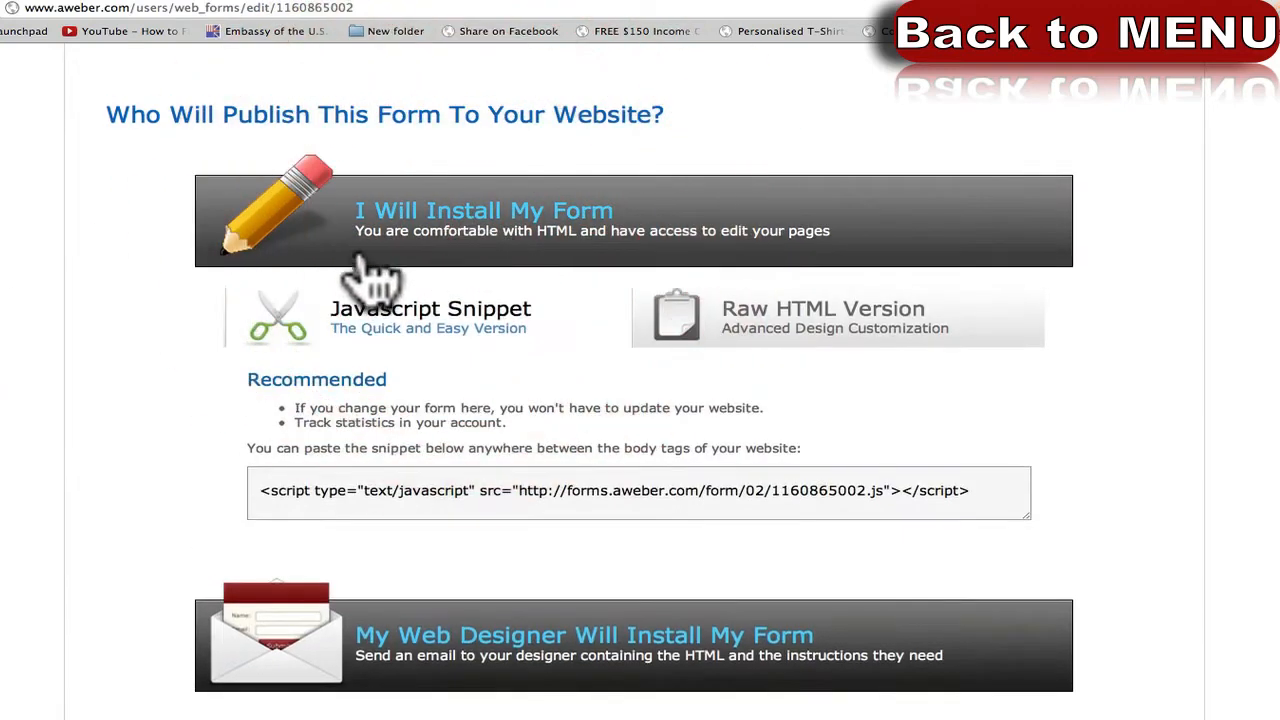
left_click(403, 488)
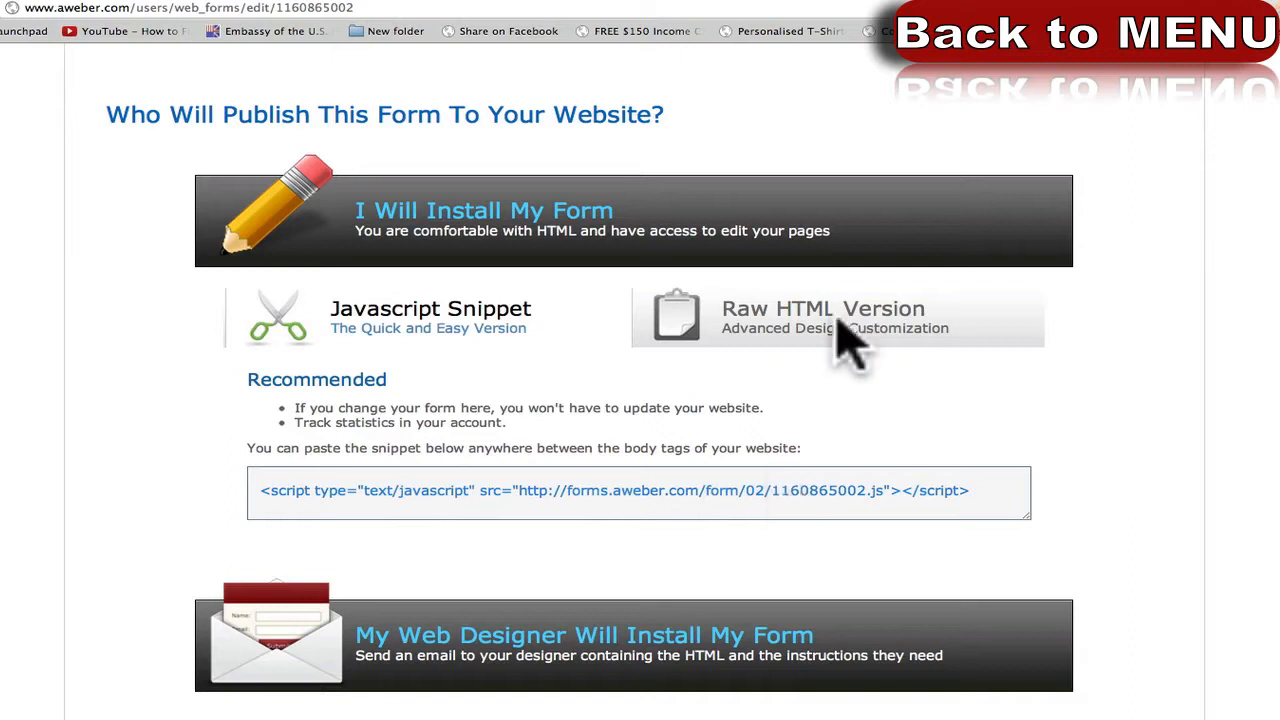
left_click(660, 490)
left_click_drag(1000, 515, 256, 490)
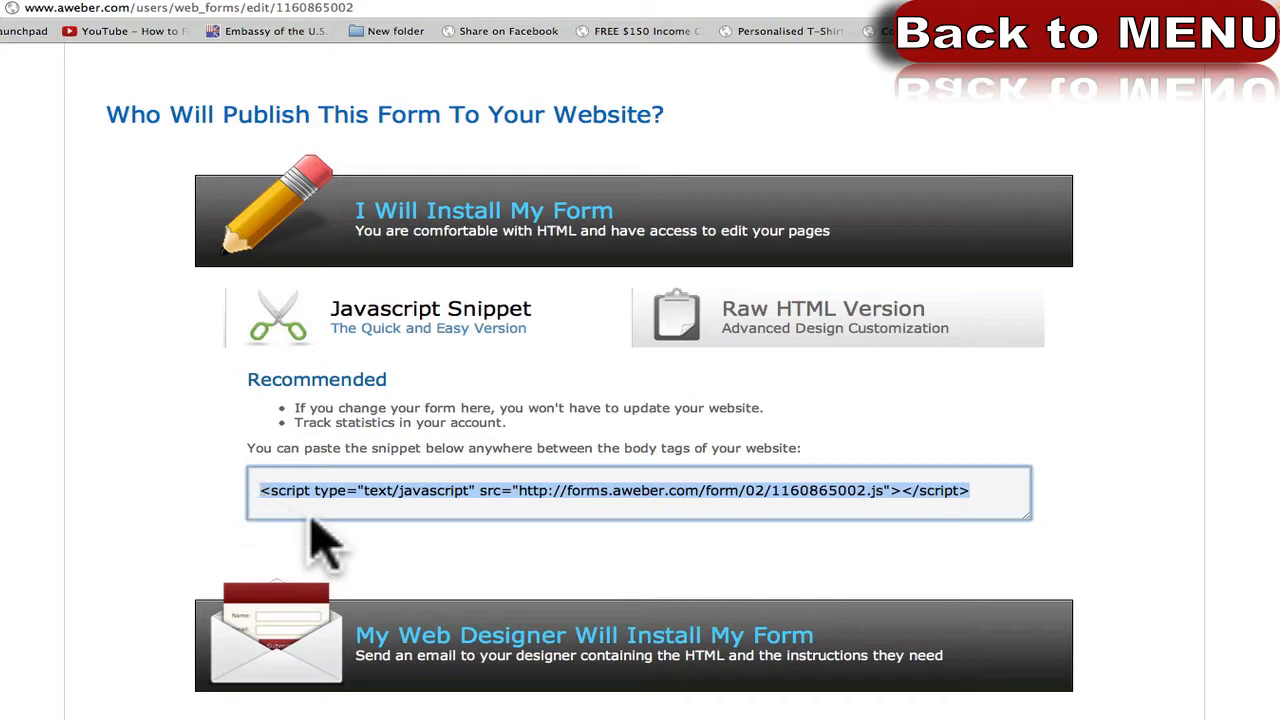
left_click(637, 495)
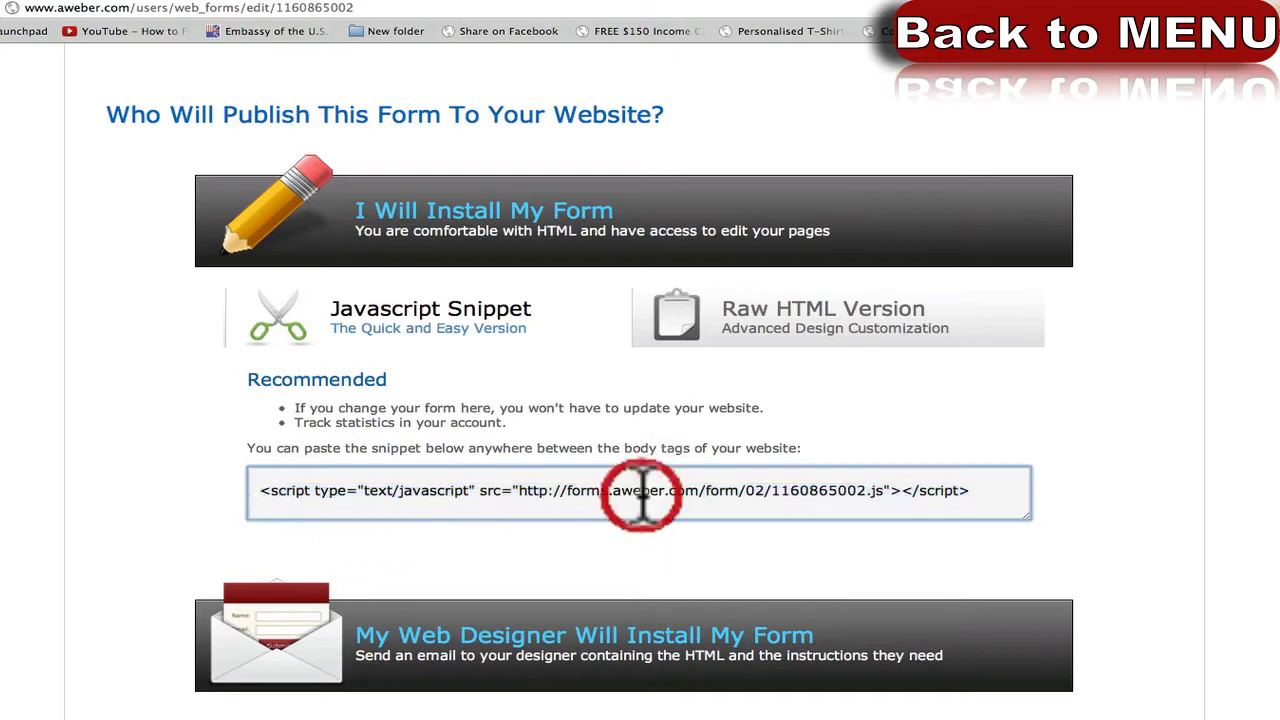
Switch to the Raw HTML Version and scroll through the form's code.
left_click(745, 330)
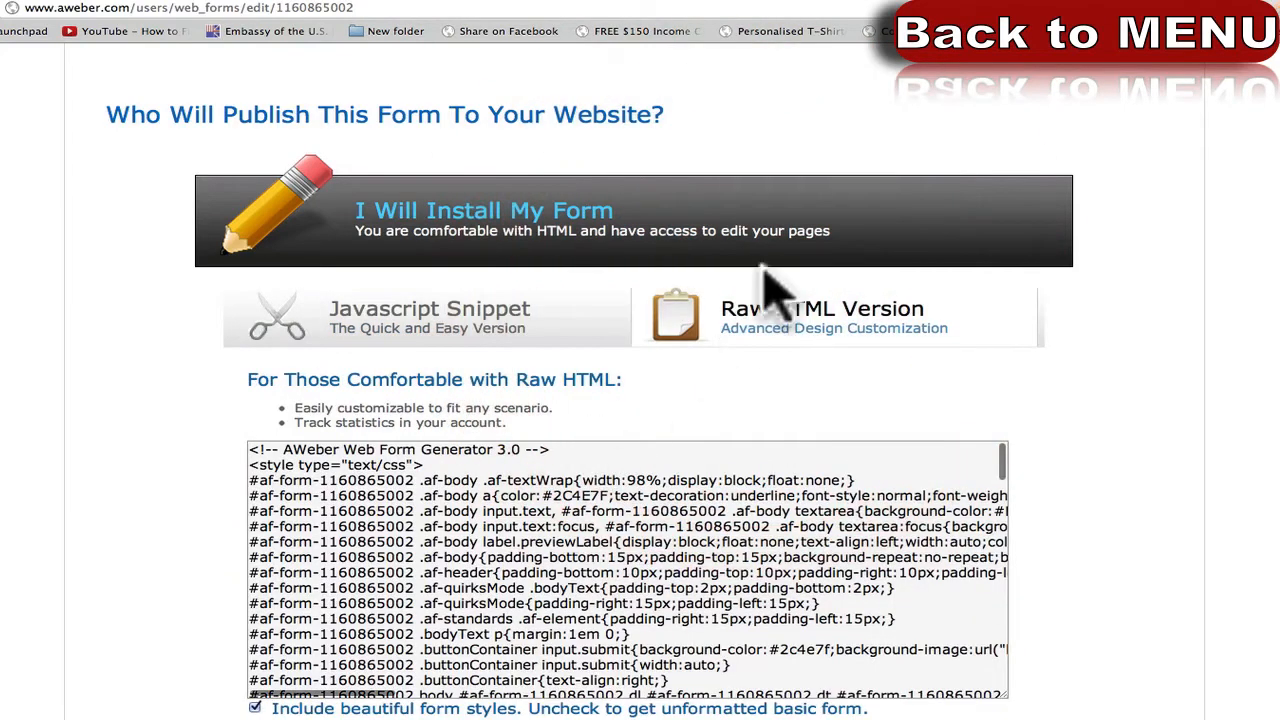
scroll(455, 270, "down", 15)
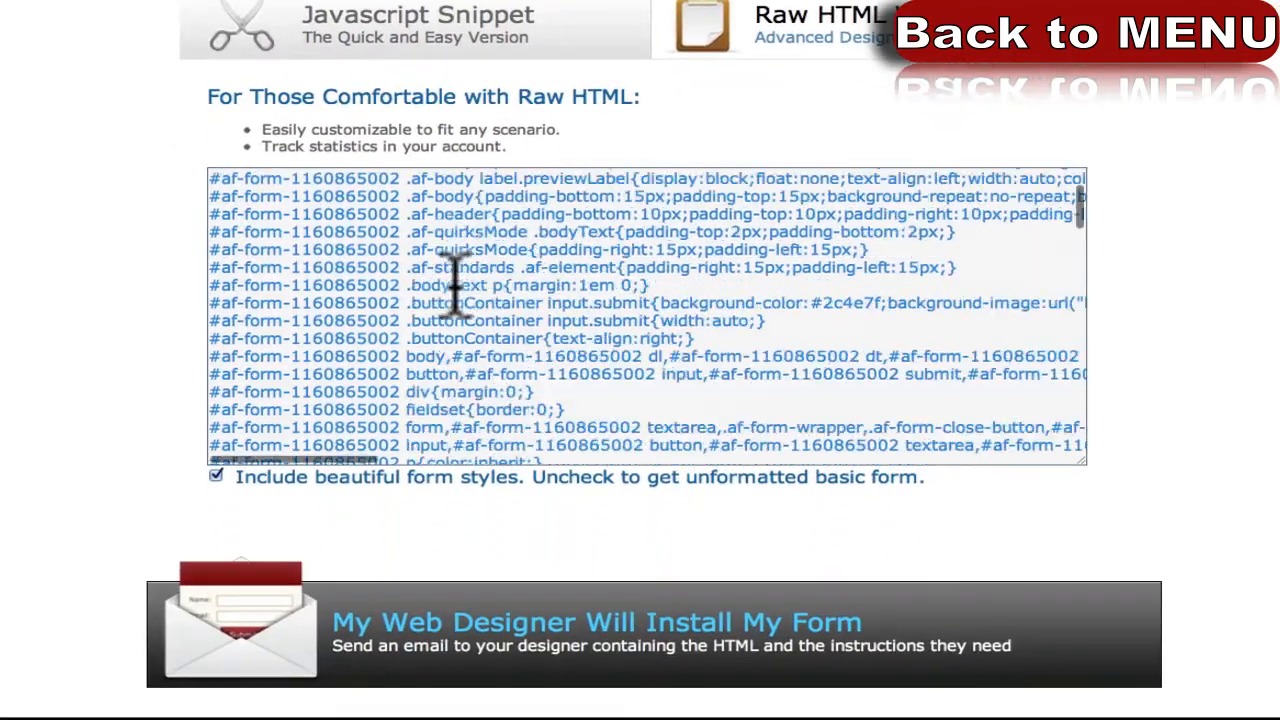
scroll(470, 310, "down", 5)
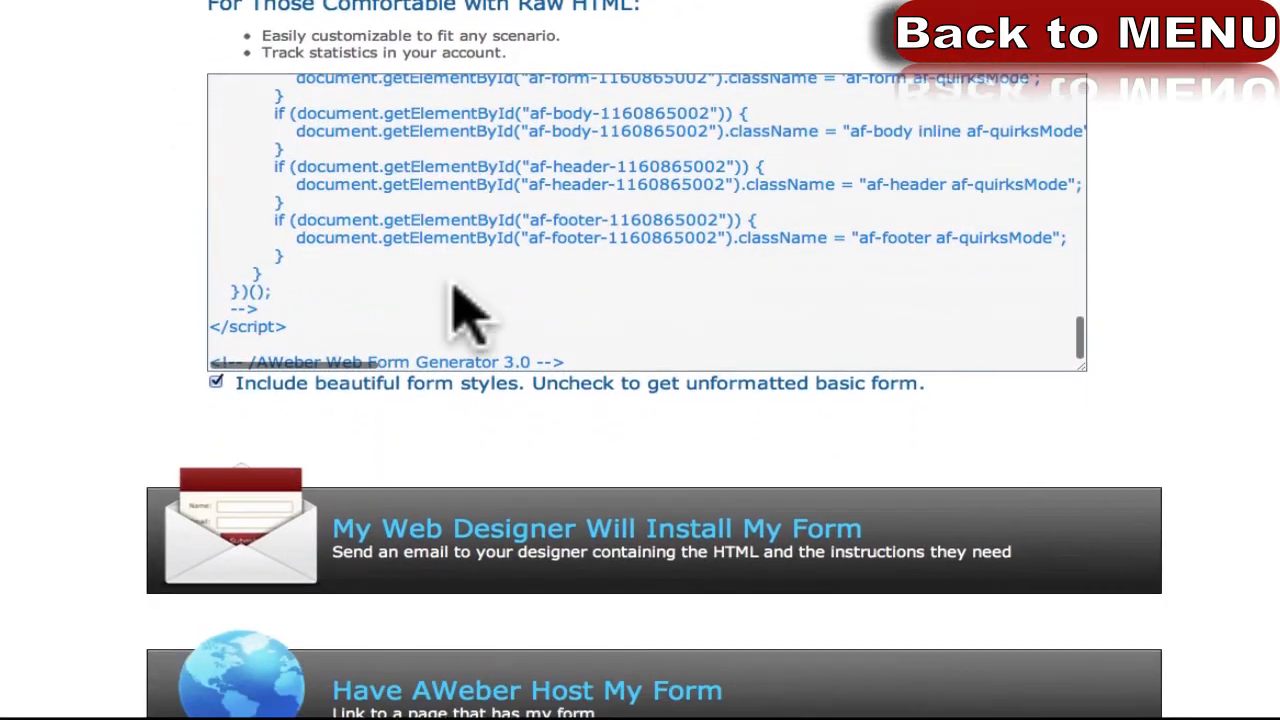
scroll(460, 309, "up", 15)
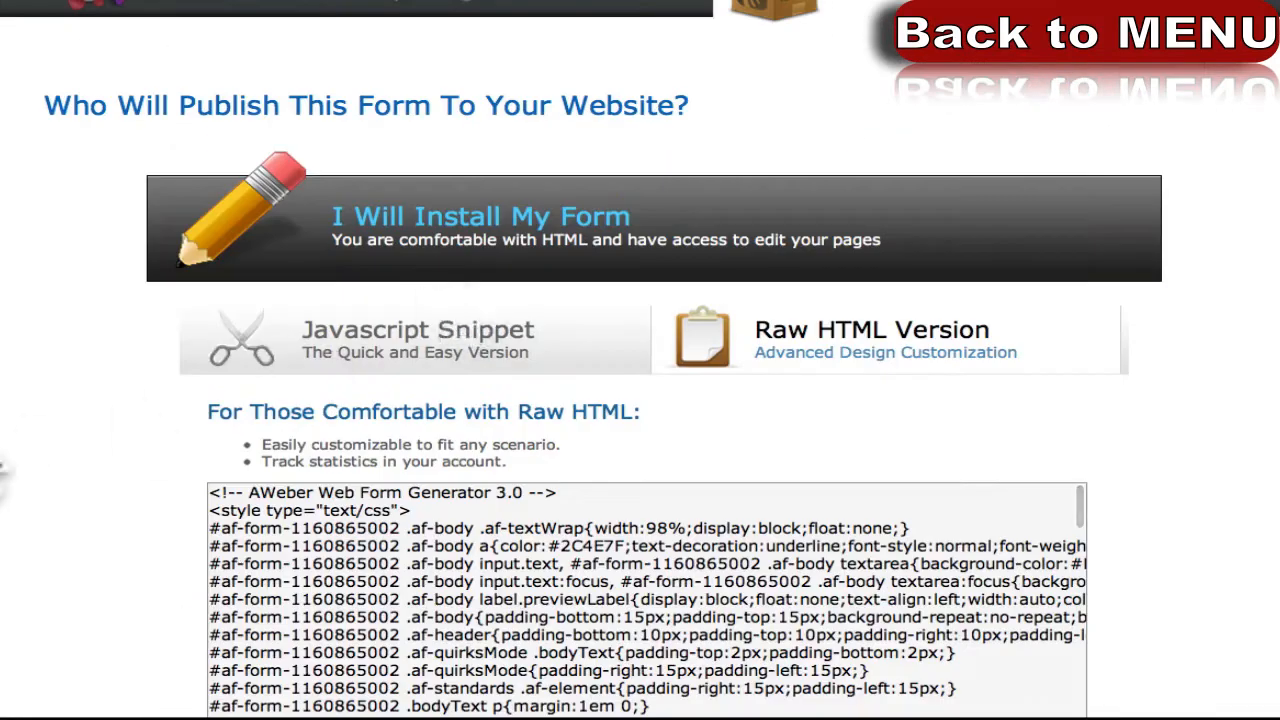
scroll(20, 395, "down", 3)
scroll(437, 365, "down", 15)
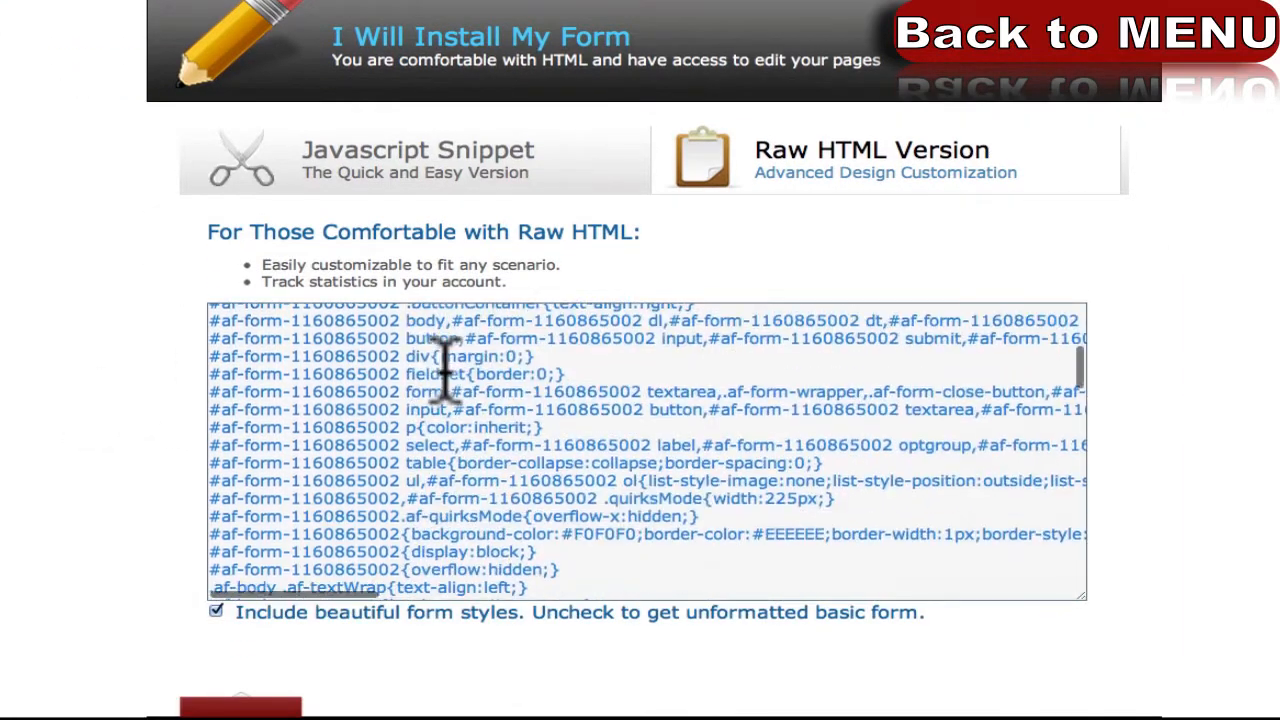
scroll(490, 412, "down", 10)
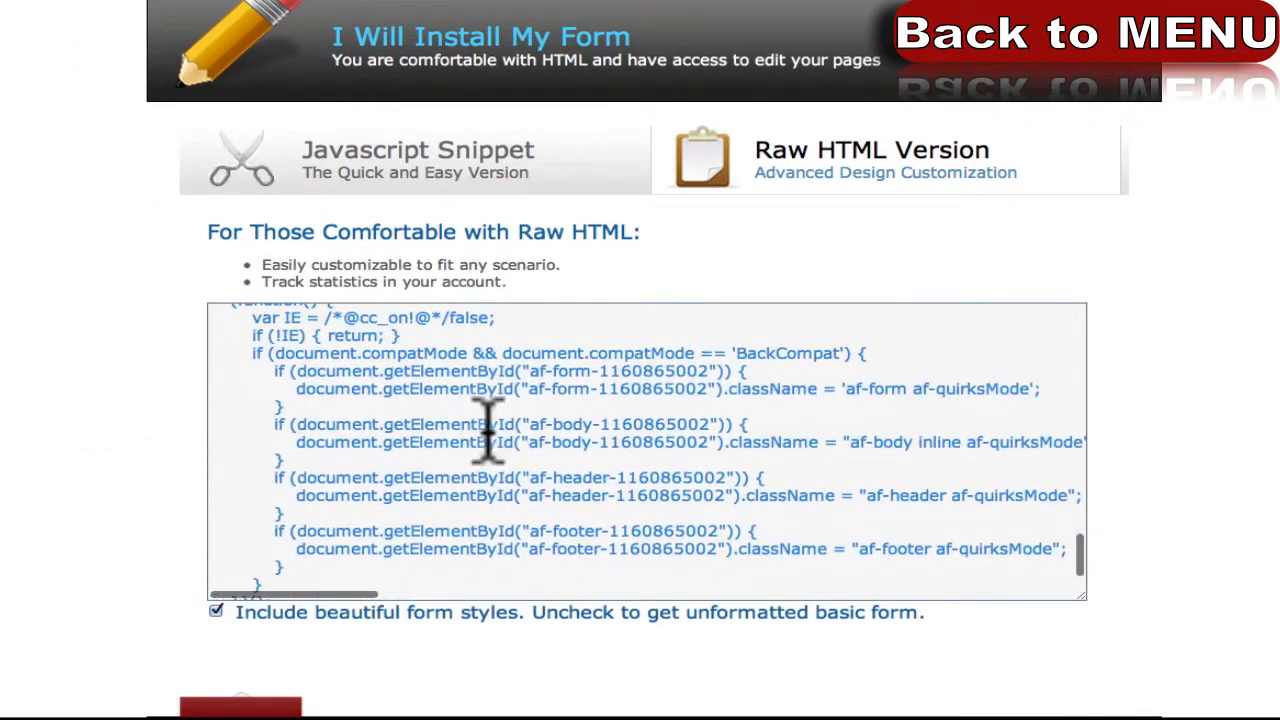
scroll(480, 345, "up", 10)
scroll(467, 330, "up", 15)
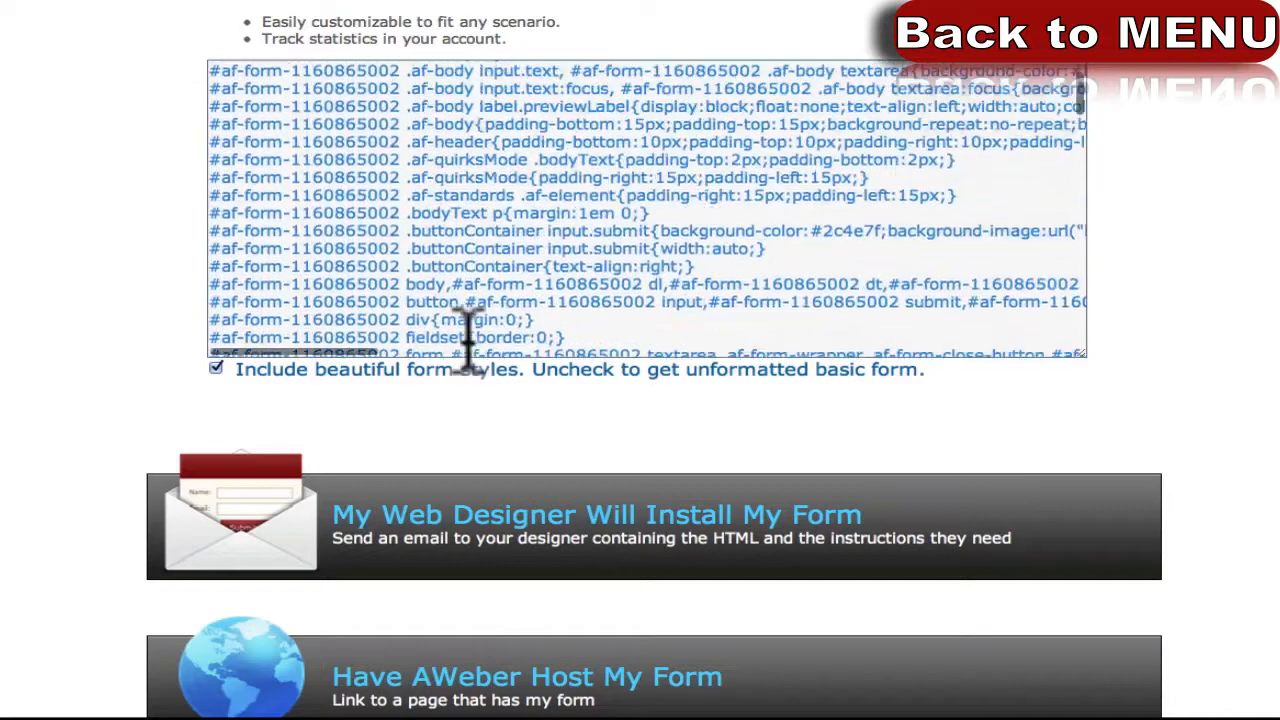
Select the raw HTML code and highlight the note about the unformatted basic form.
left_click(325, 435)
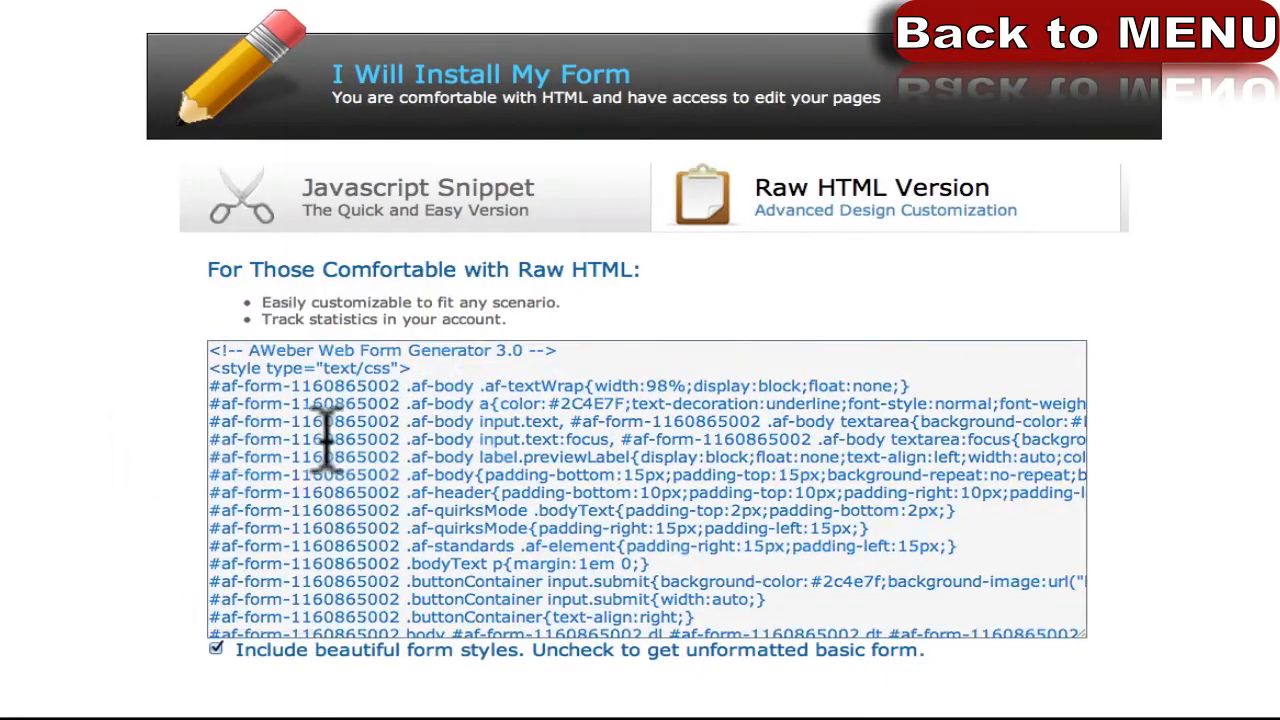
scroll(338, 430, "down", 12)
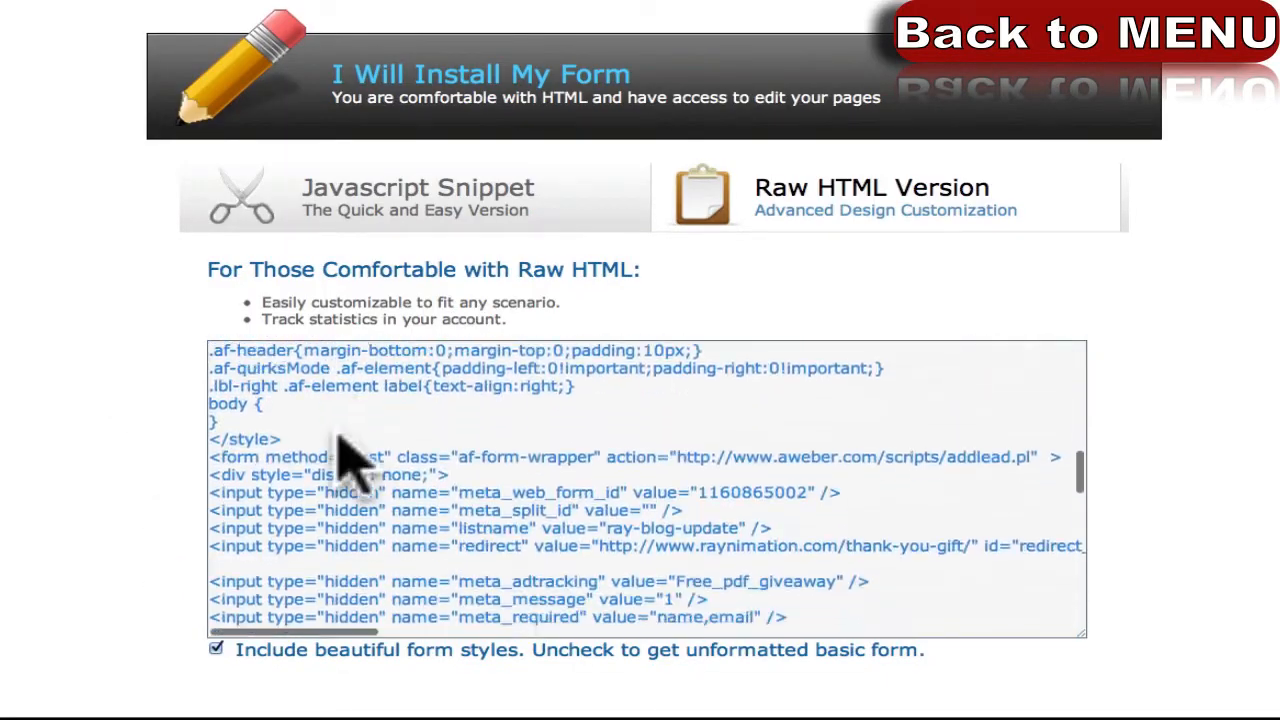
scroll(340, 430, "down", 8)
scroll(343, 457, "up", 4)
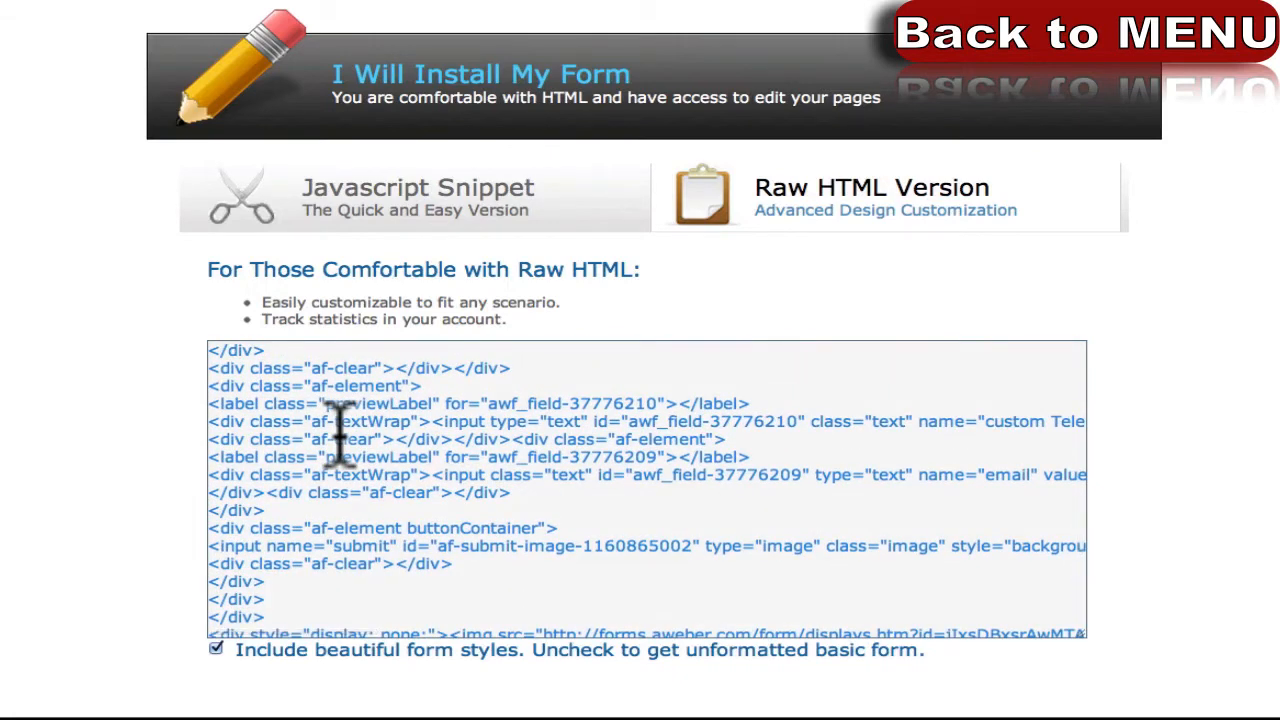
scroll(334, 445, "down", 3)
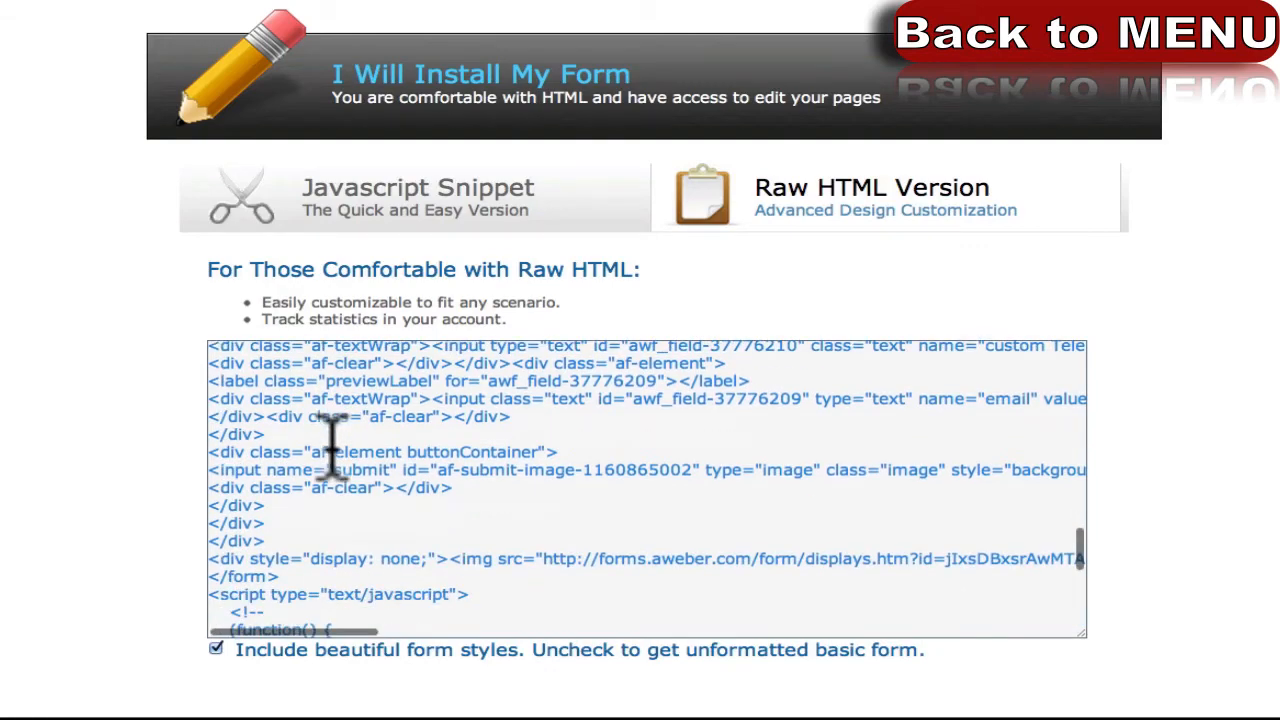
scroll(340, 448, "up", 10)
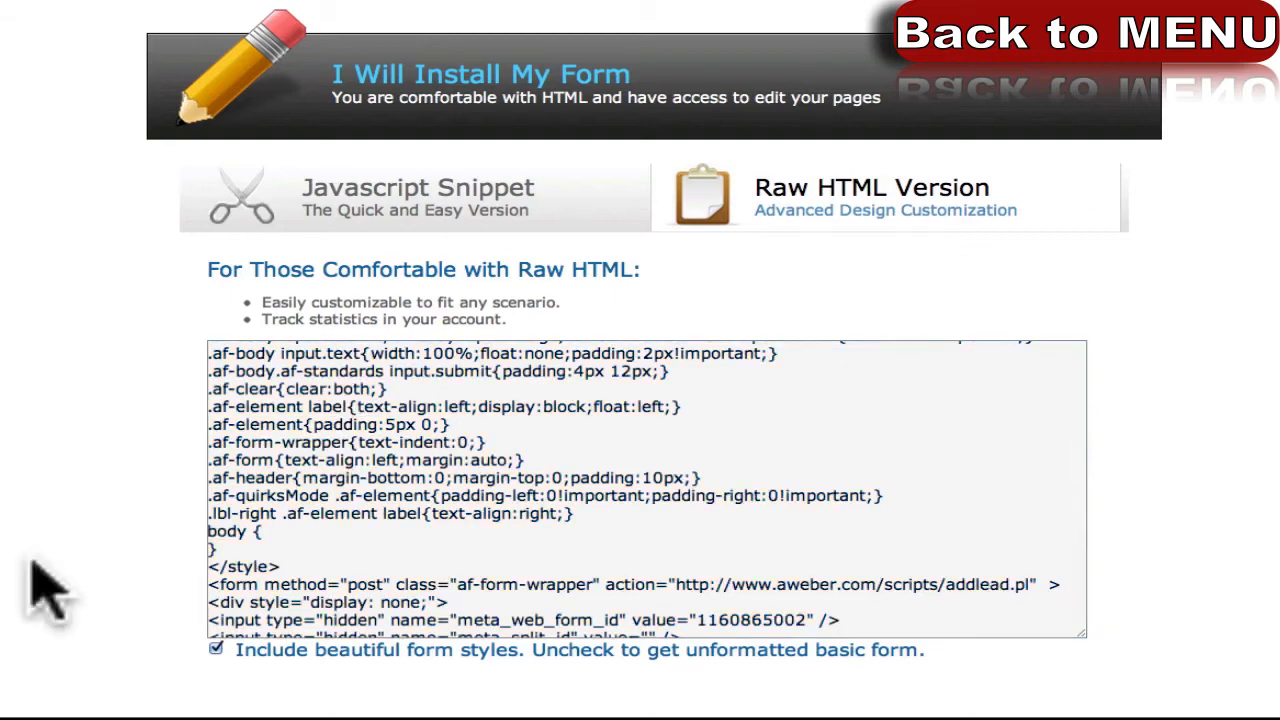
scroll(100, 490, "down", 2)
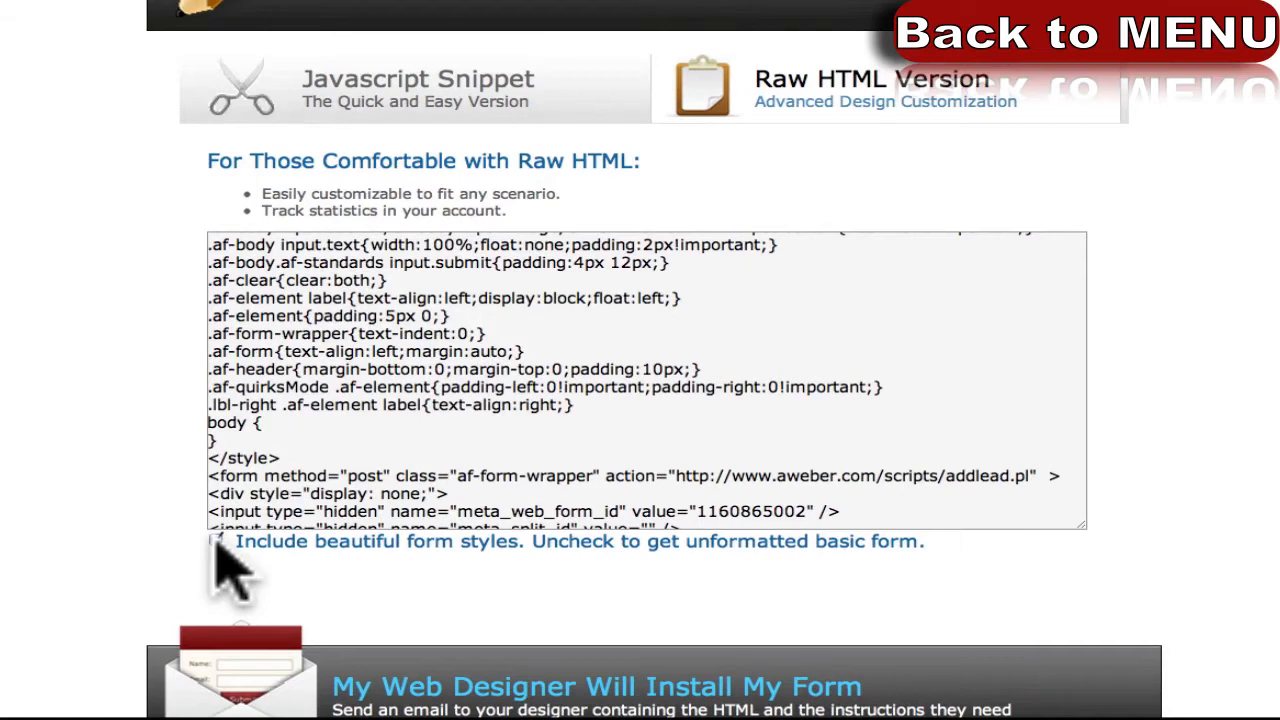
left_click_drag(527, 543, 930, 540)
left_click(760, 538)
Uncheck Include beautiful form styles so the HTML becomes a plain basic form.
scroll(535, 410, "up", 10)
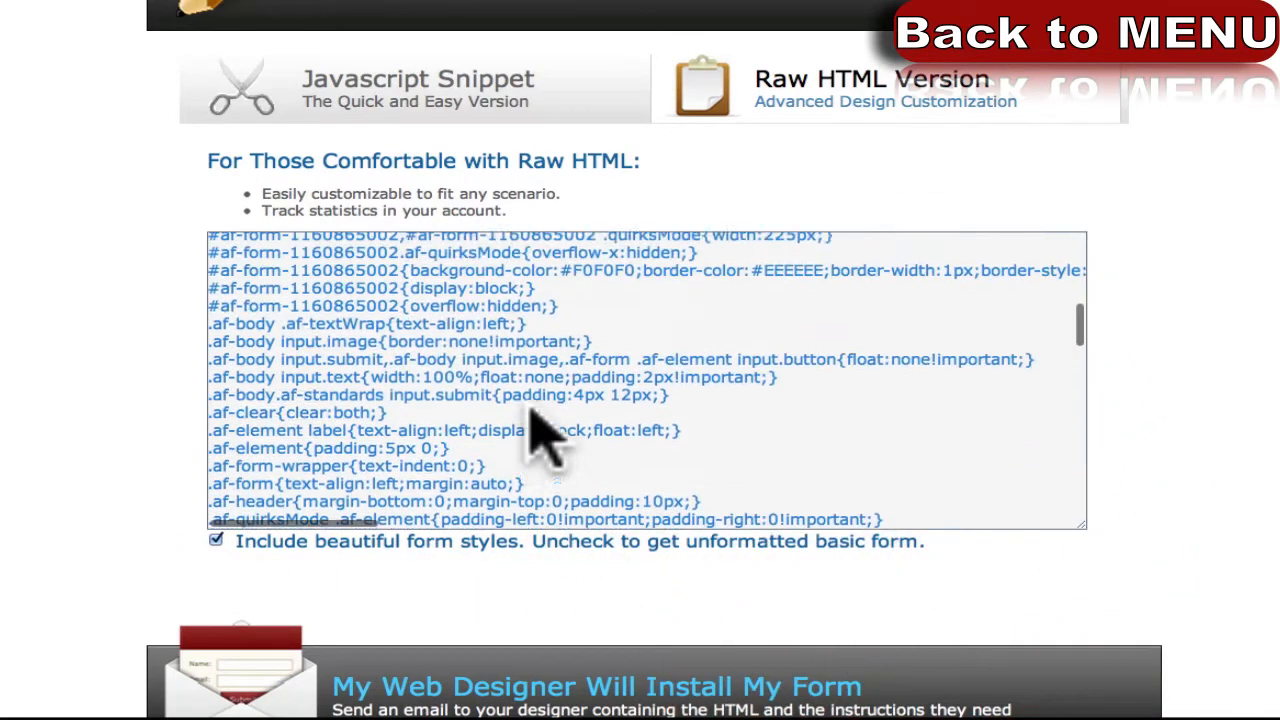
scroll(530, 400, "up", 5)
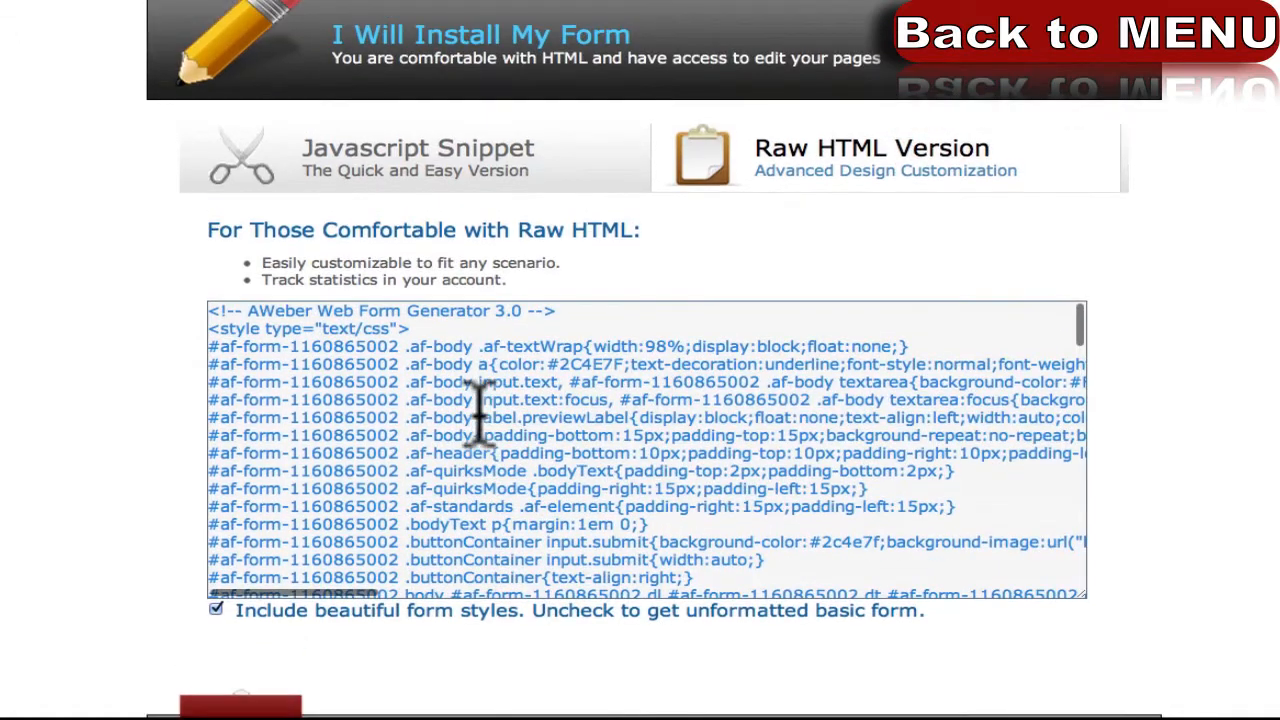
scroll(178, 445, "down", 1)
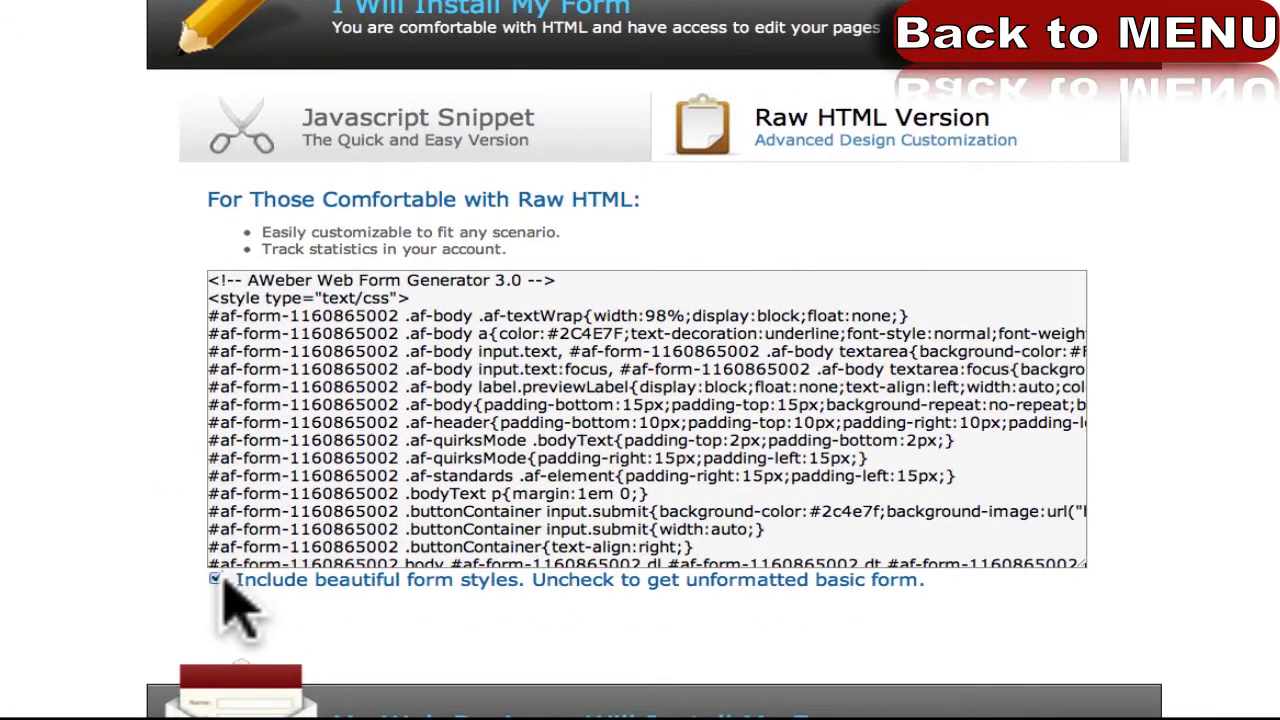
left_click(217, 580)
scroll(365, 380, "down", 8)
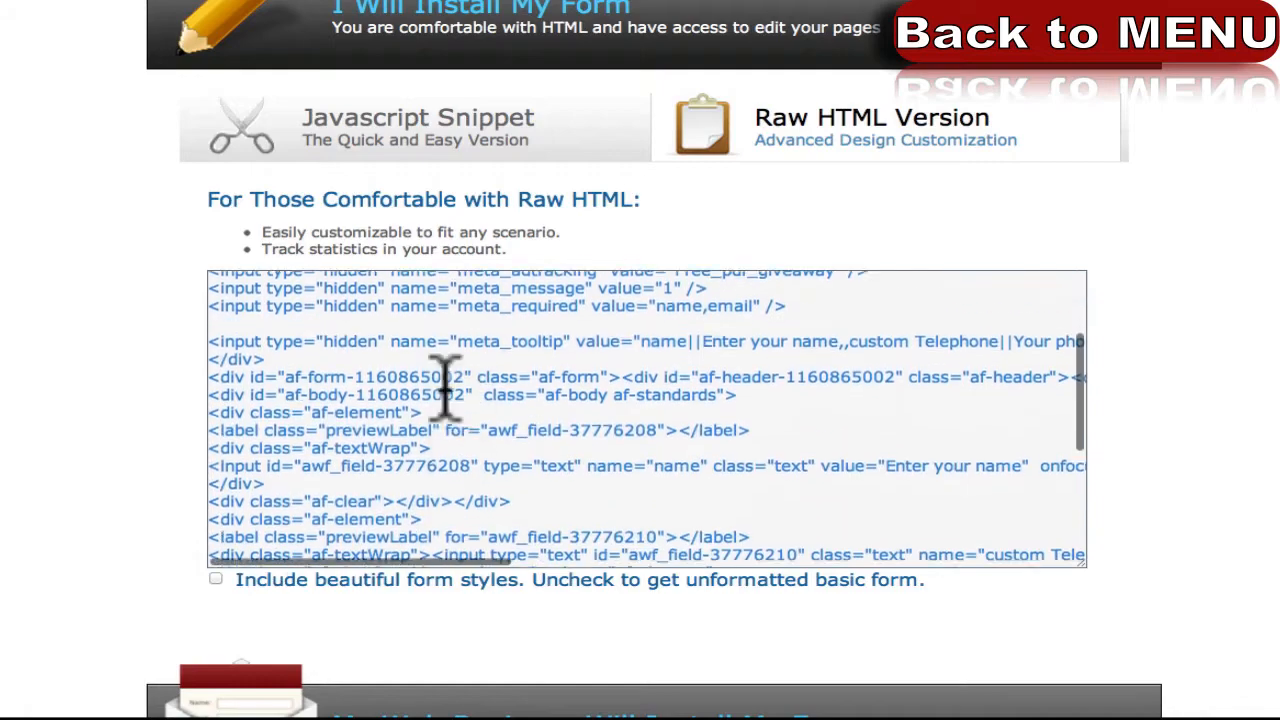
scroll(450, 405, "up", 10)
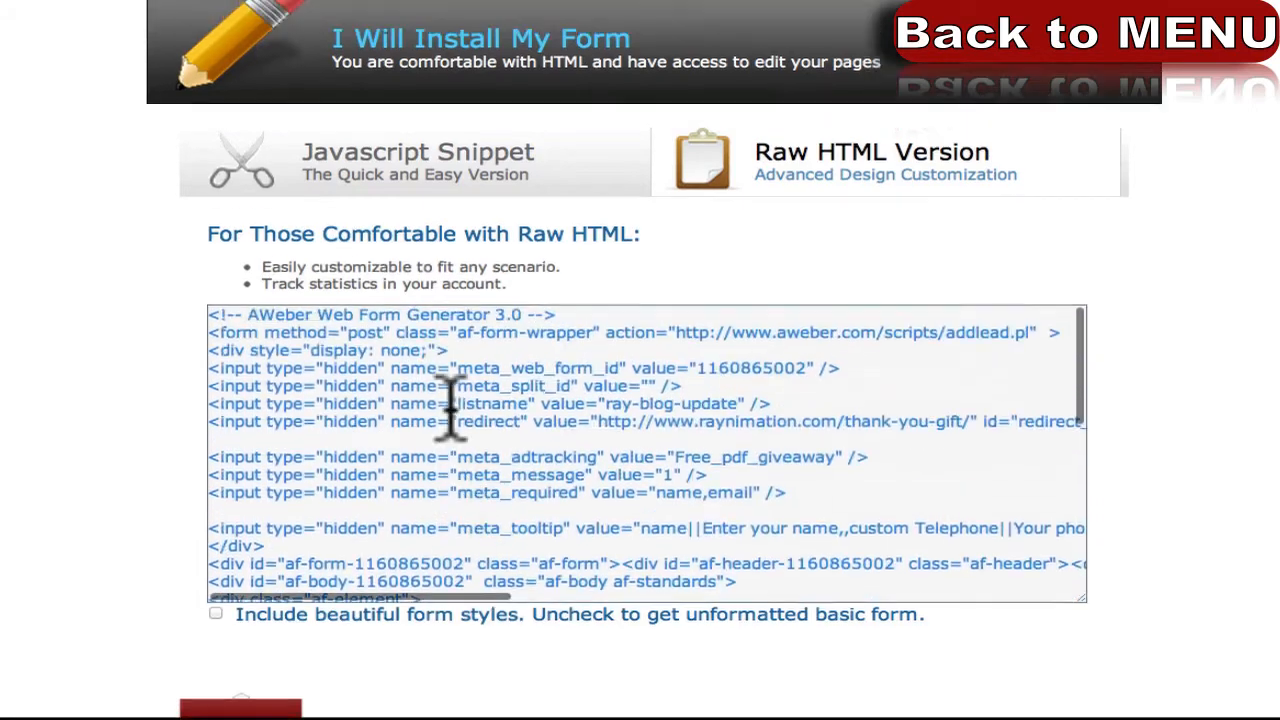
scroll(86, 457, "down", 5)
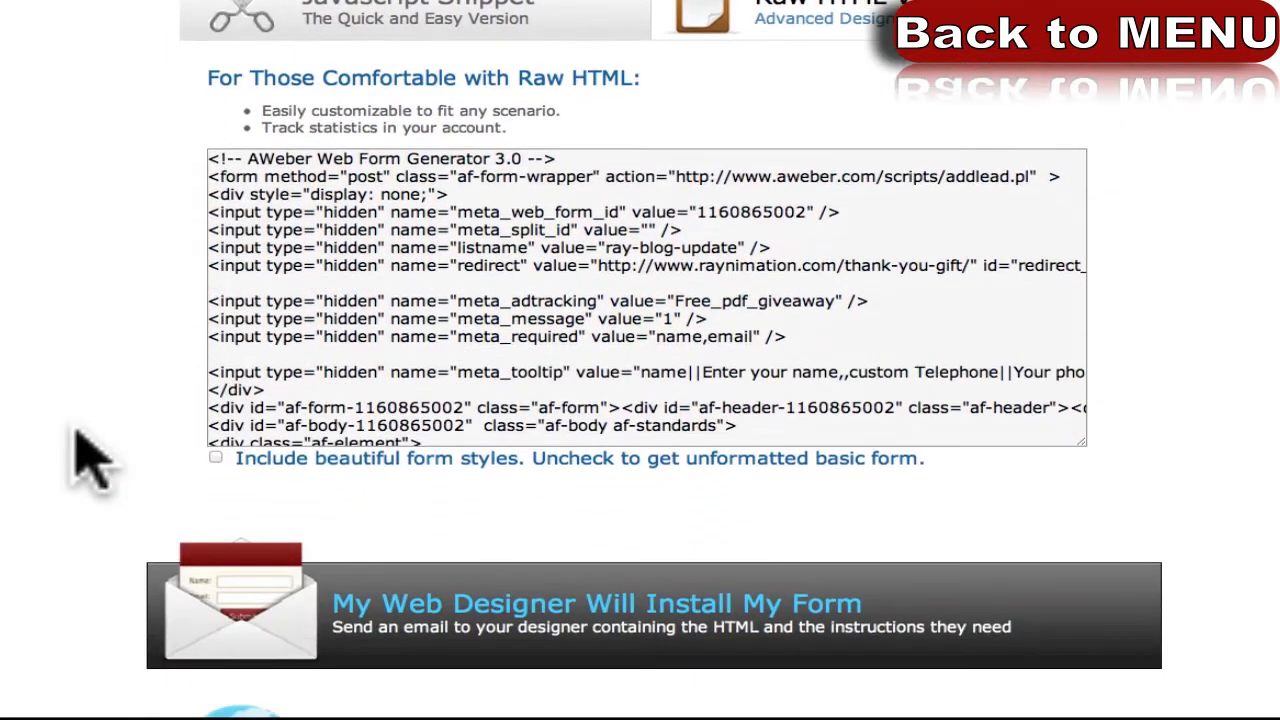
scroll(400, 365, "down", 8)
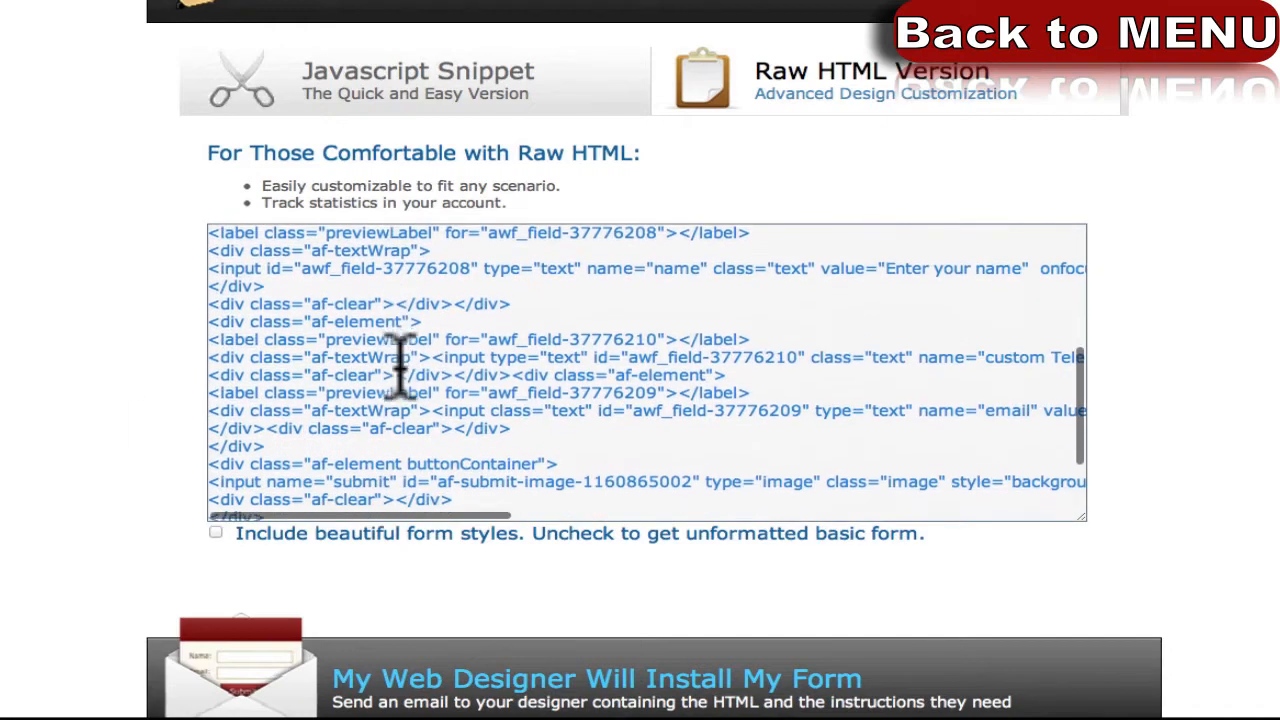
scroll(400, 365, "down", 2)
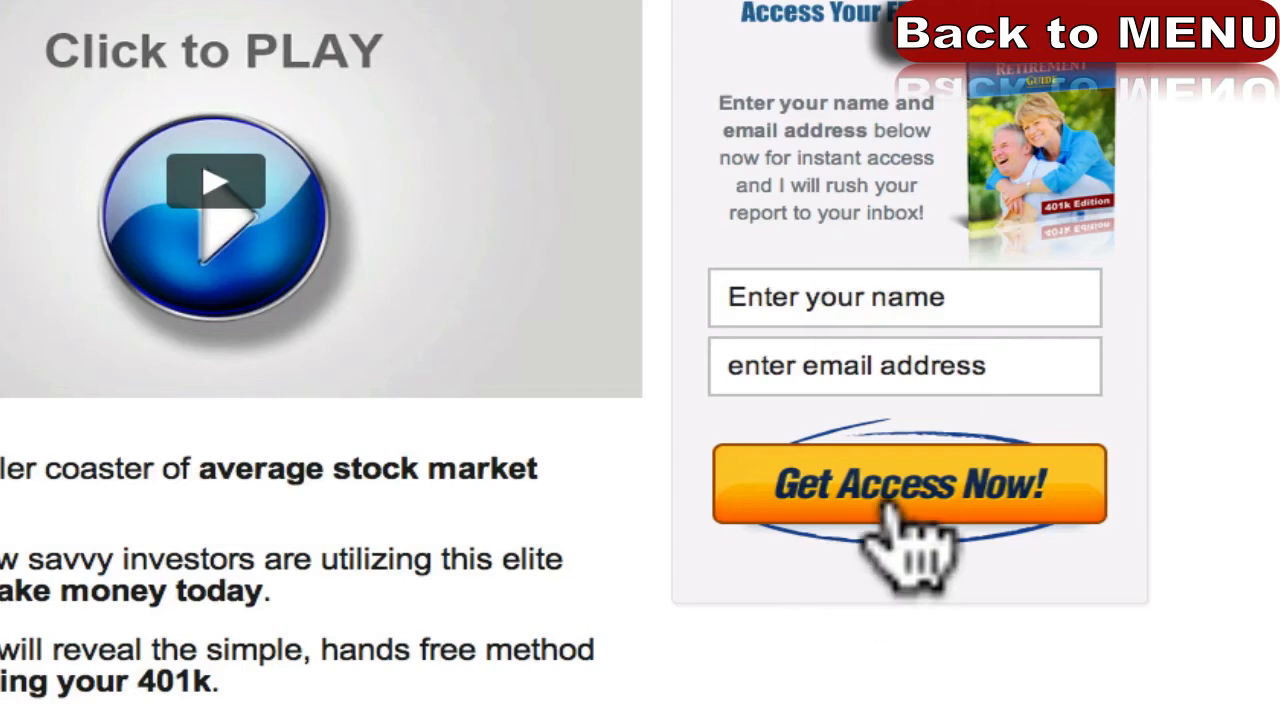
Show the 401k landing page's opt-in form with the retirement-guide cover and Get Access Now!
left_click_drag(920, 518, 1208, 346)
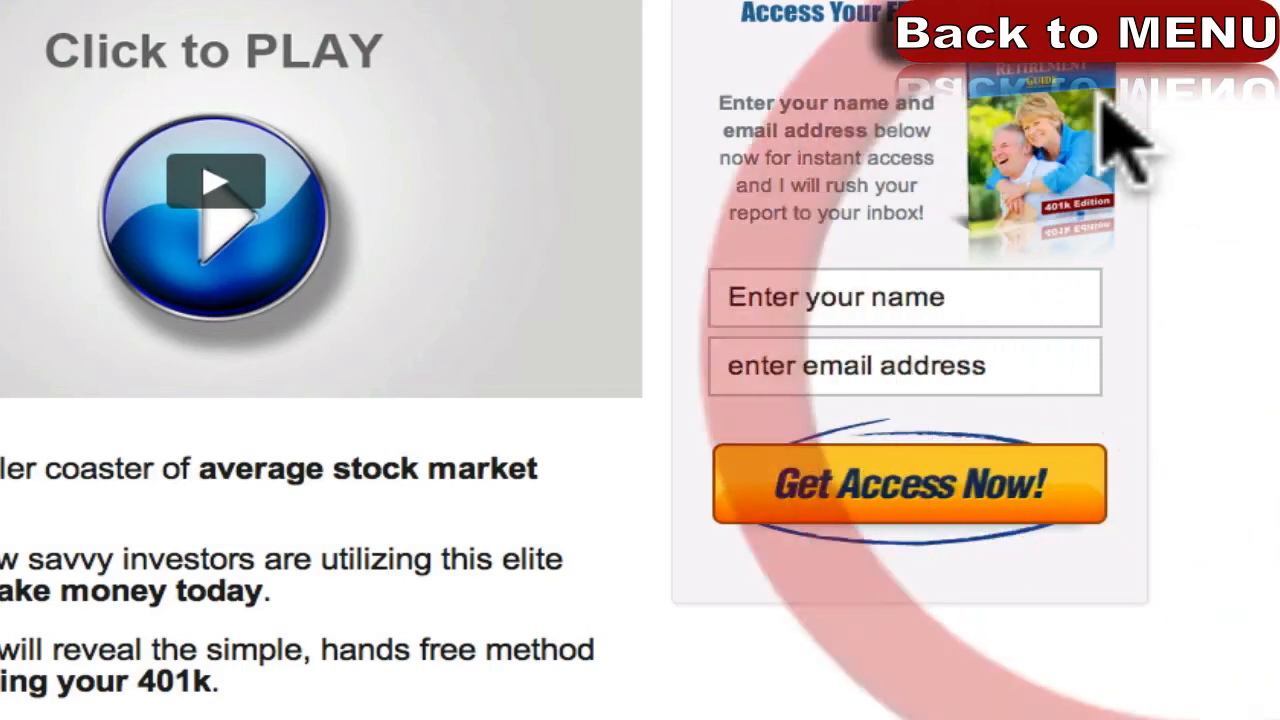
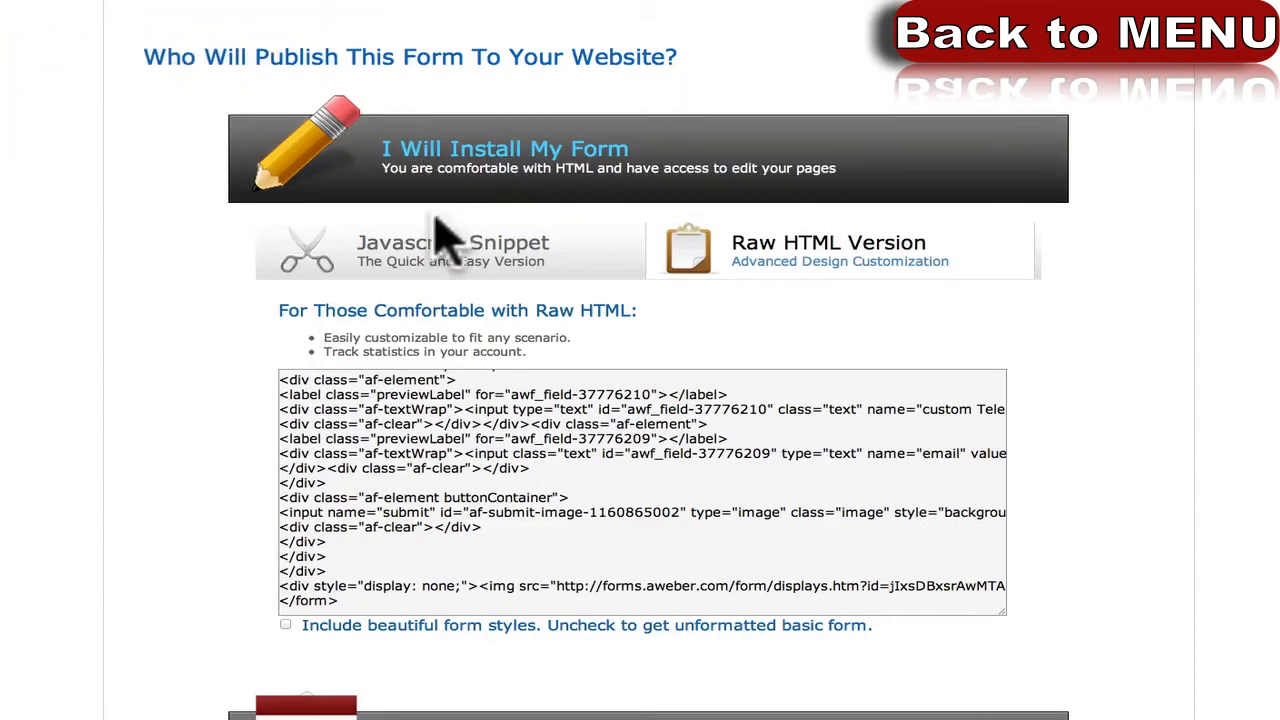
Show AWeber's JavaScript snippet for the new form and select its code.
left_click(443, 243)
left_click_drag(297, 416, 985, 416)
left_click(979, 417)
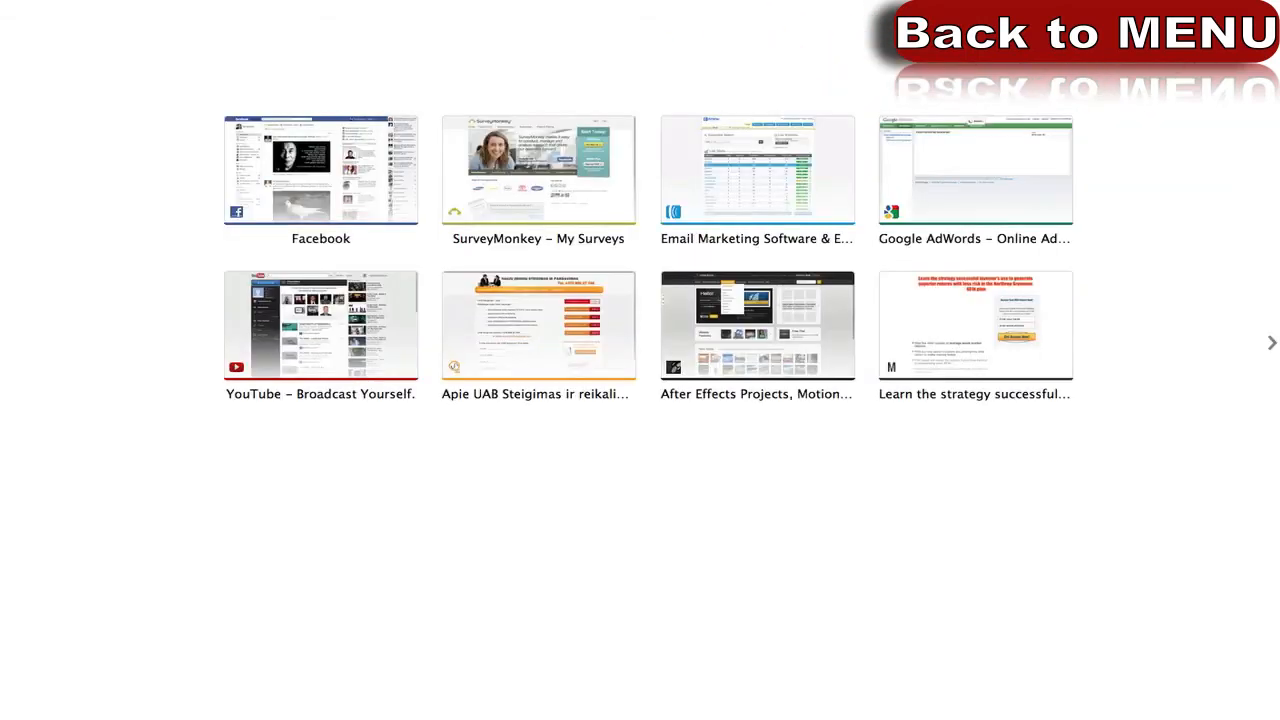
Enter the site address 'raykar' in Chrome's address bar.
type("raykar")
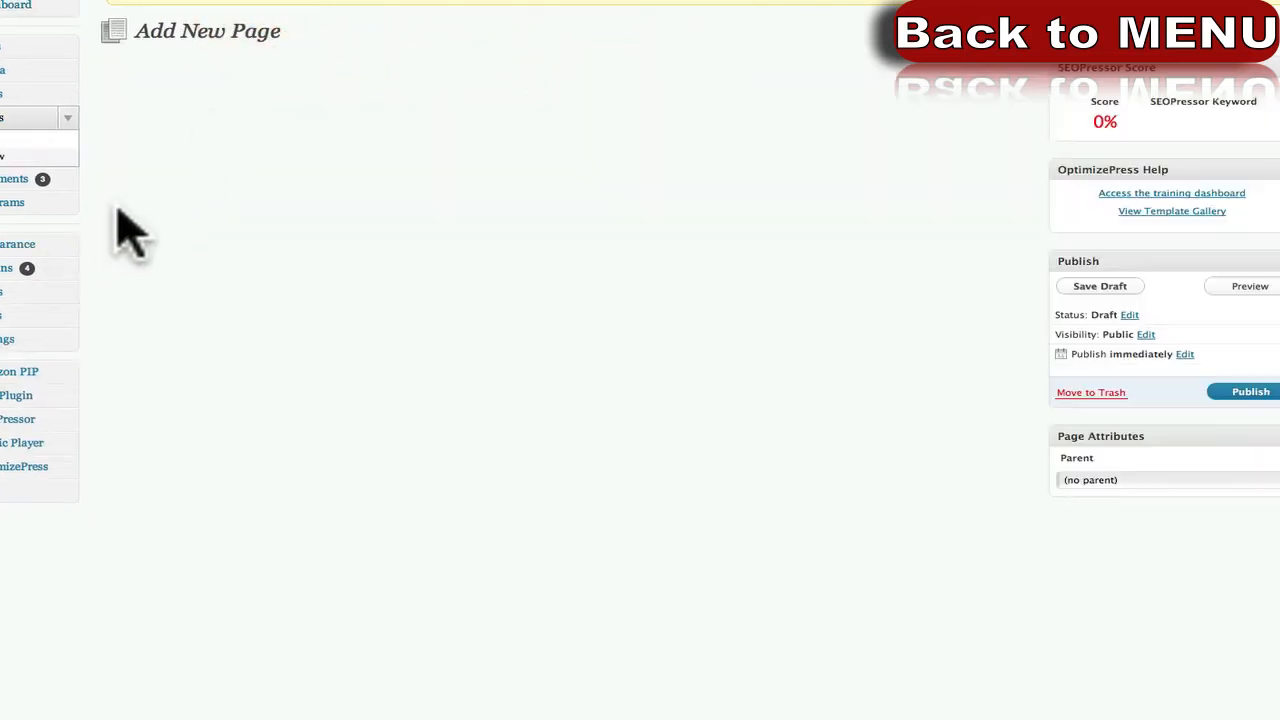
left_click(1155, 213)
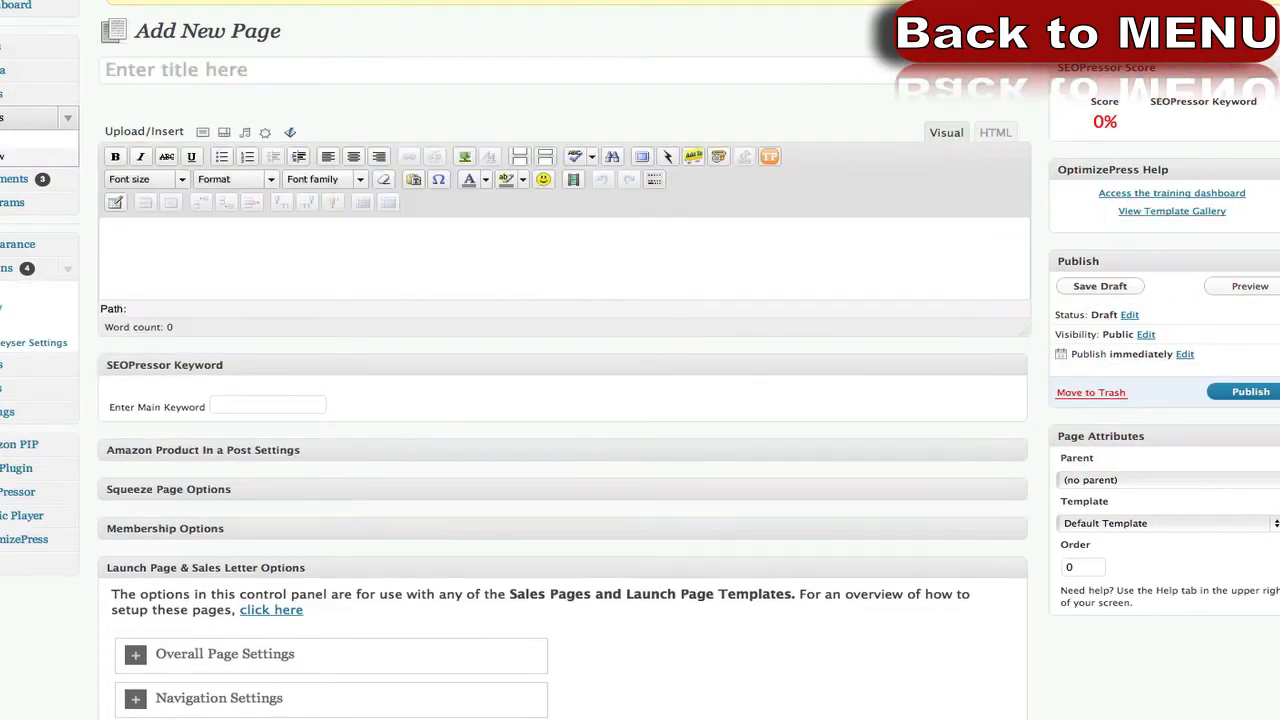
left_click_drag(5, 80, 772, 535)
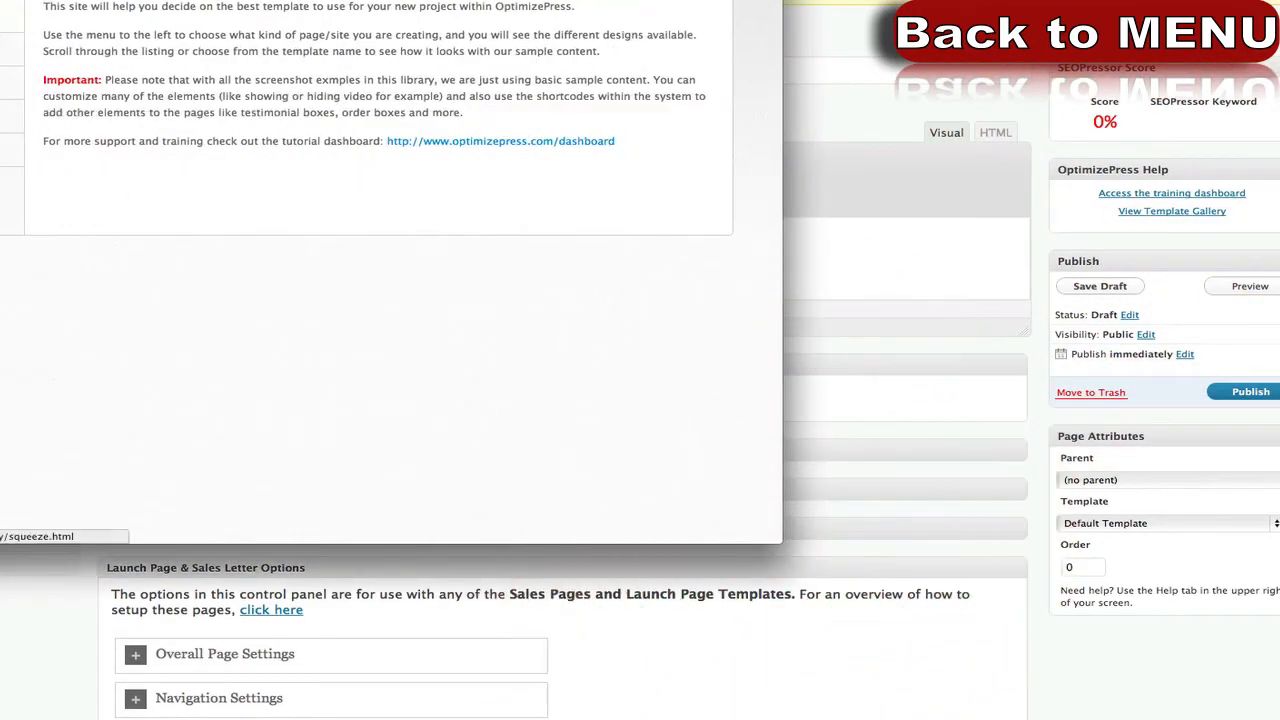
left_click(8, 32)
scroll(606, 322, "down", 7)
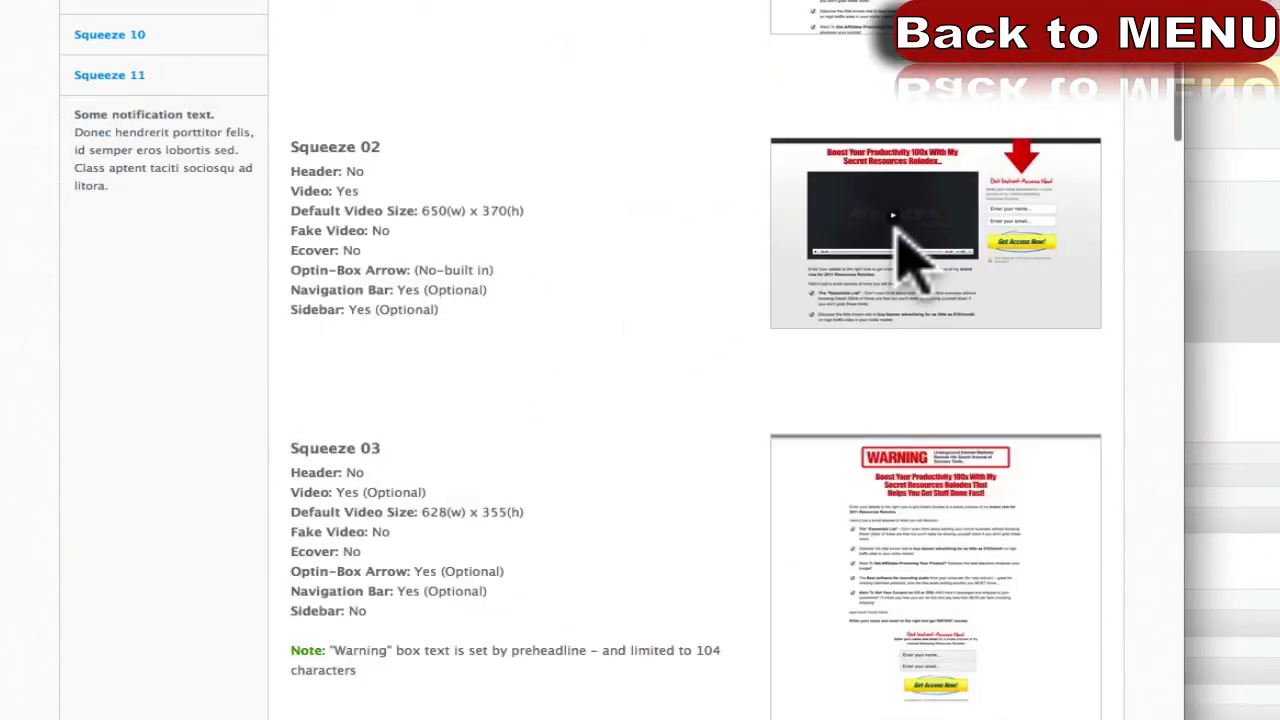
left_click(896, 229)
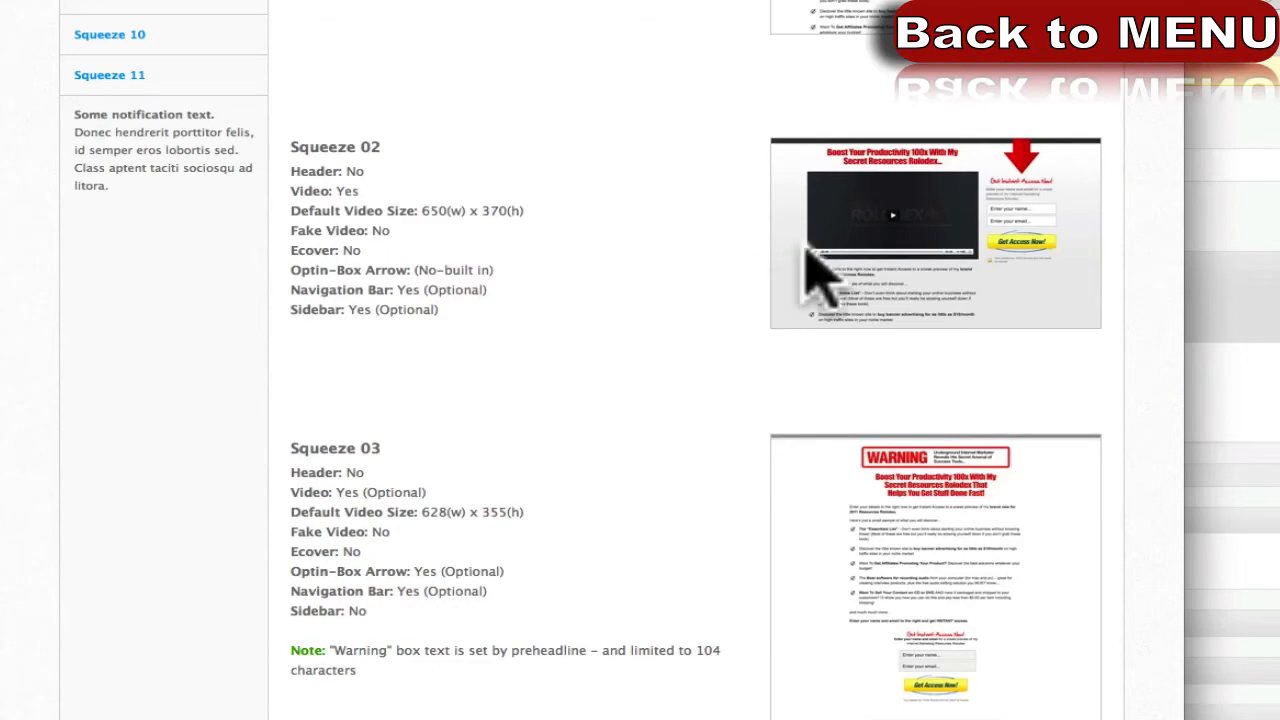
scroll(688, 312, "down", 5)
scroll(571, 370, "up", 15)
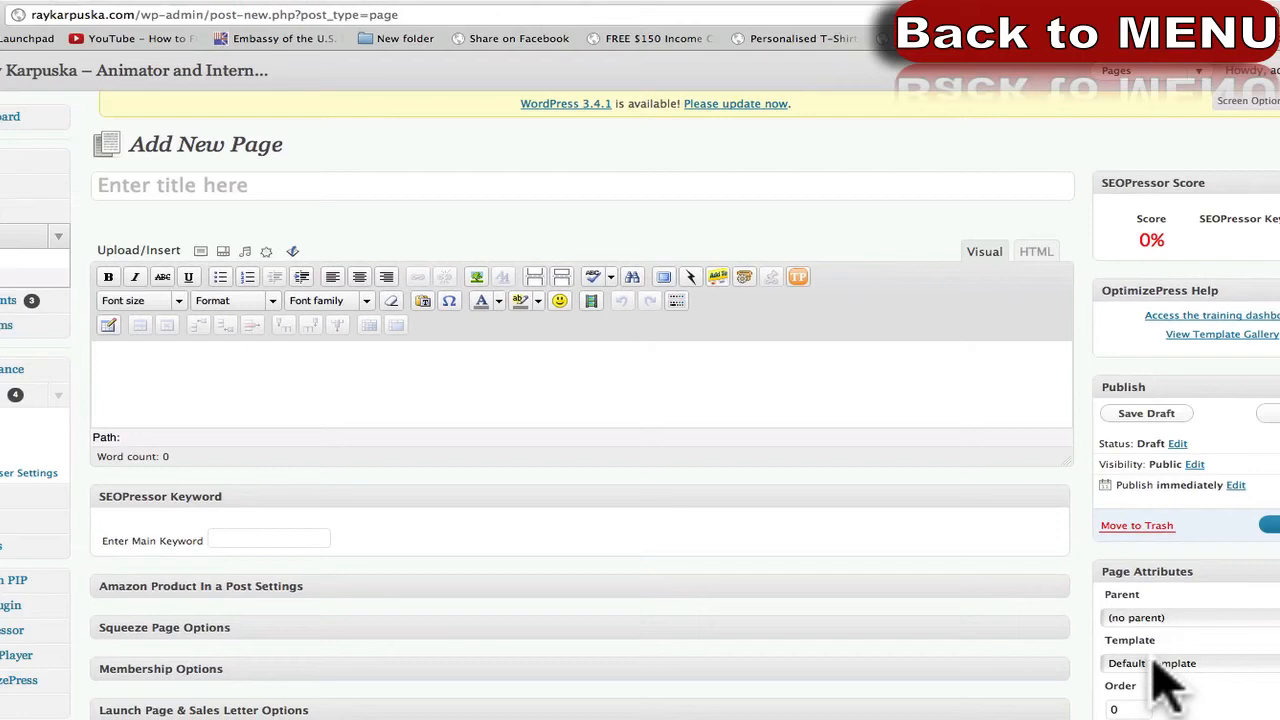
Apply the Squeeze 01 template, title the page 'test' and publish it.
left_click(1160, 662)
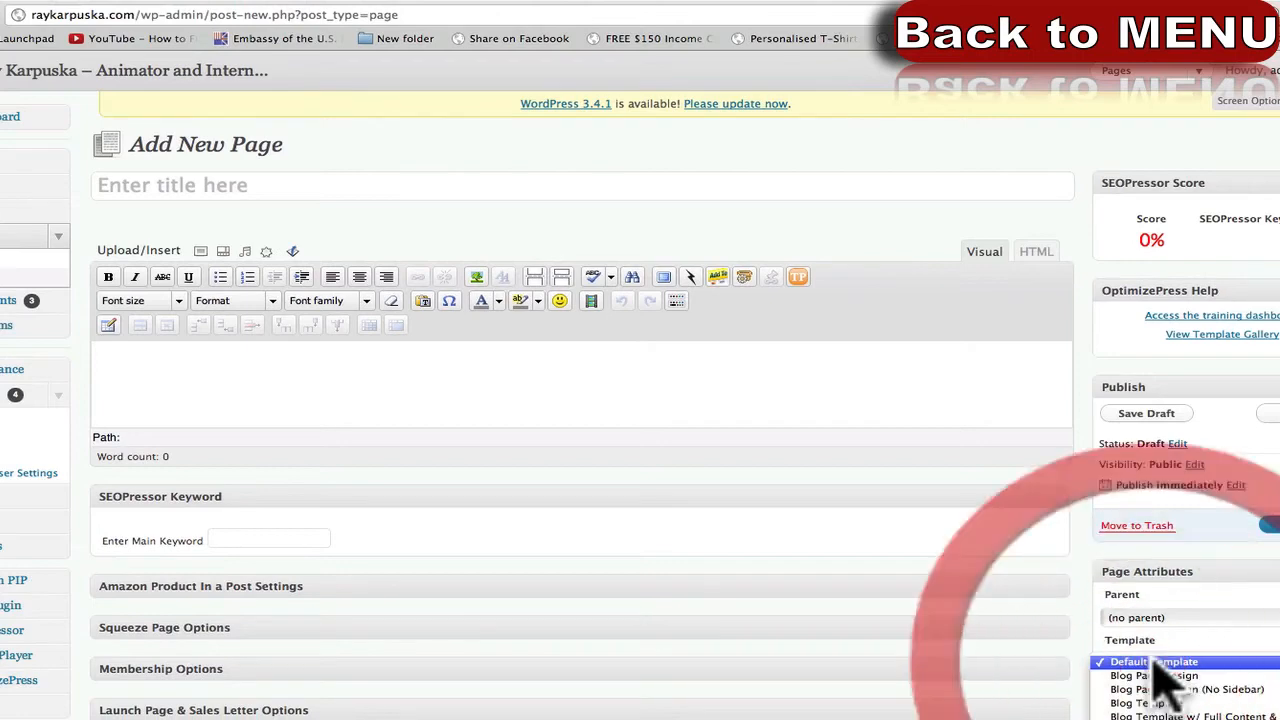
mouse_move(1165, 719)
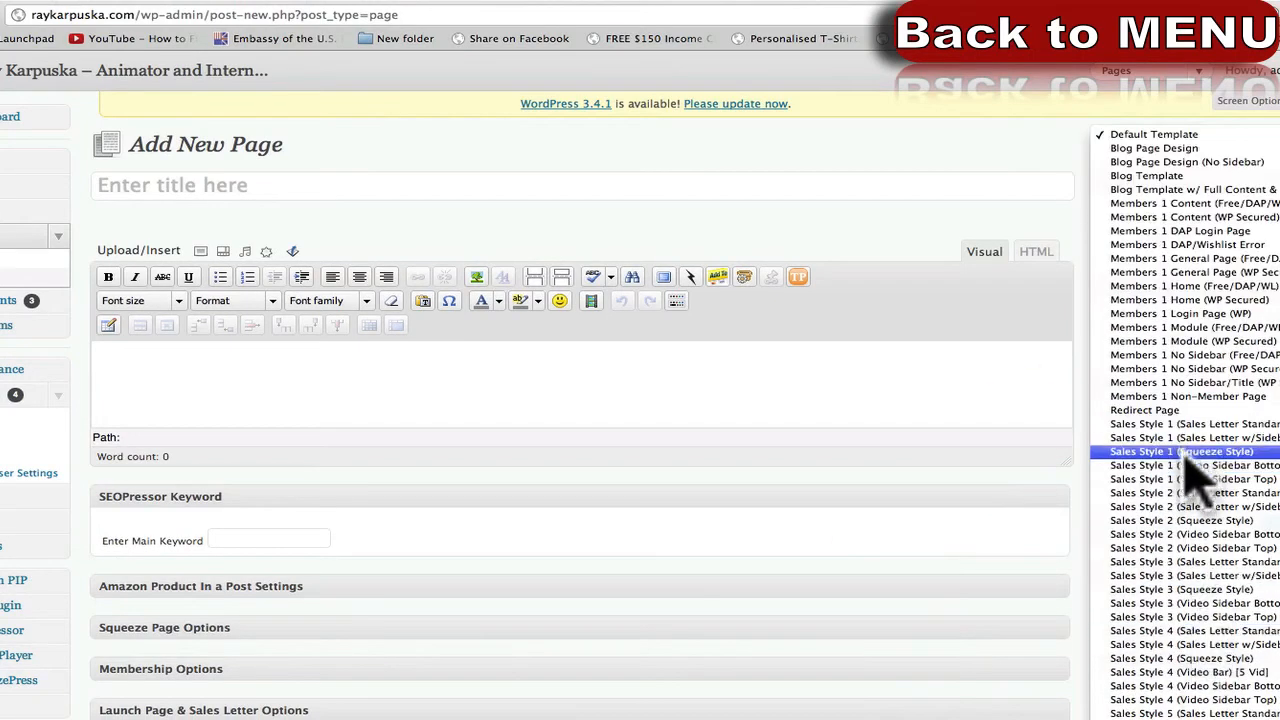
left_click(1186, 452)
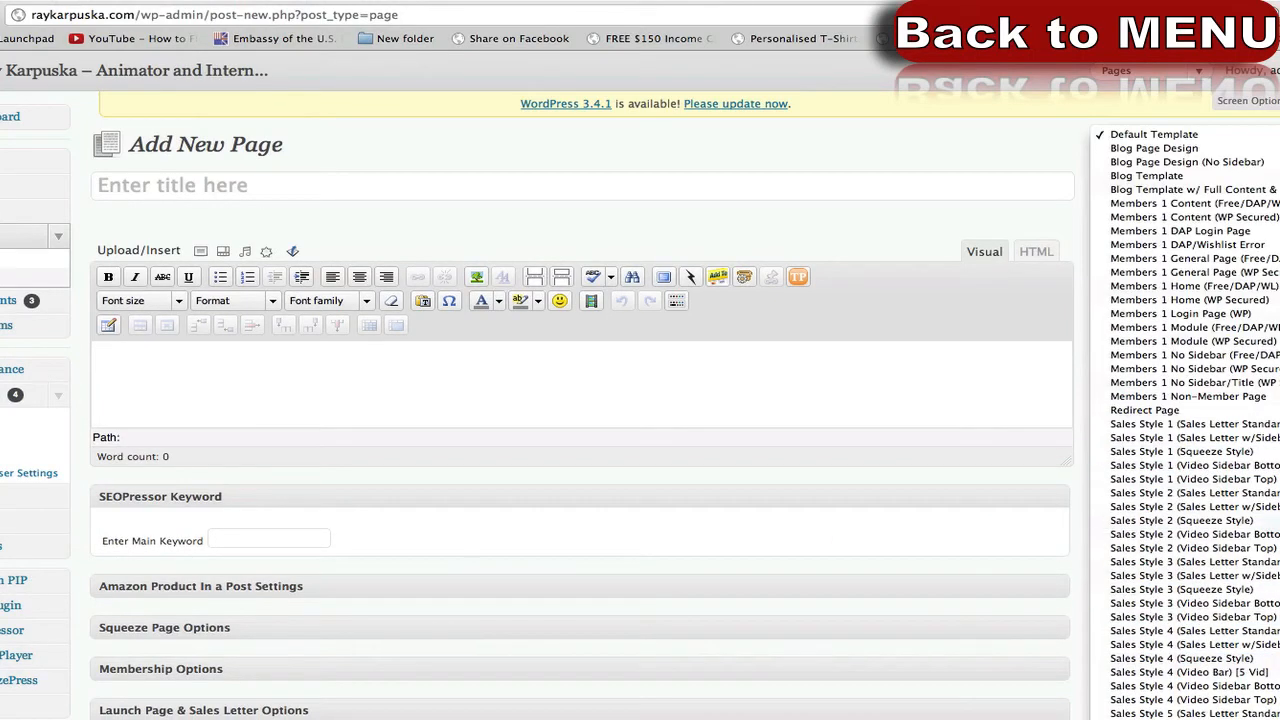
left_click(385, 186)
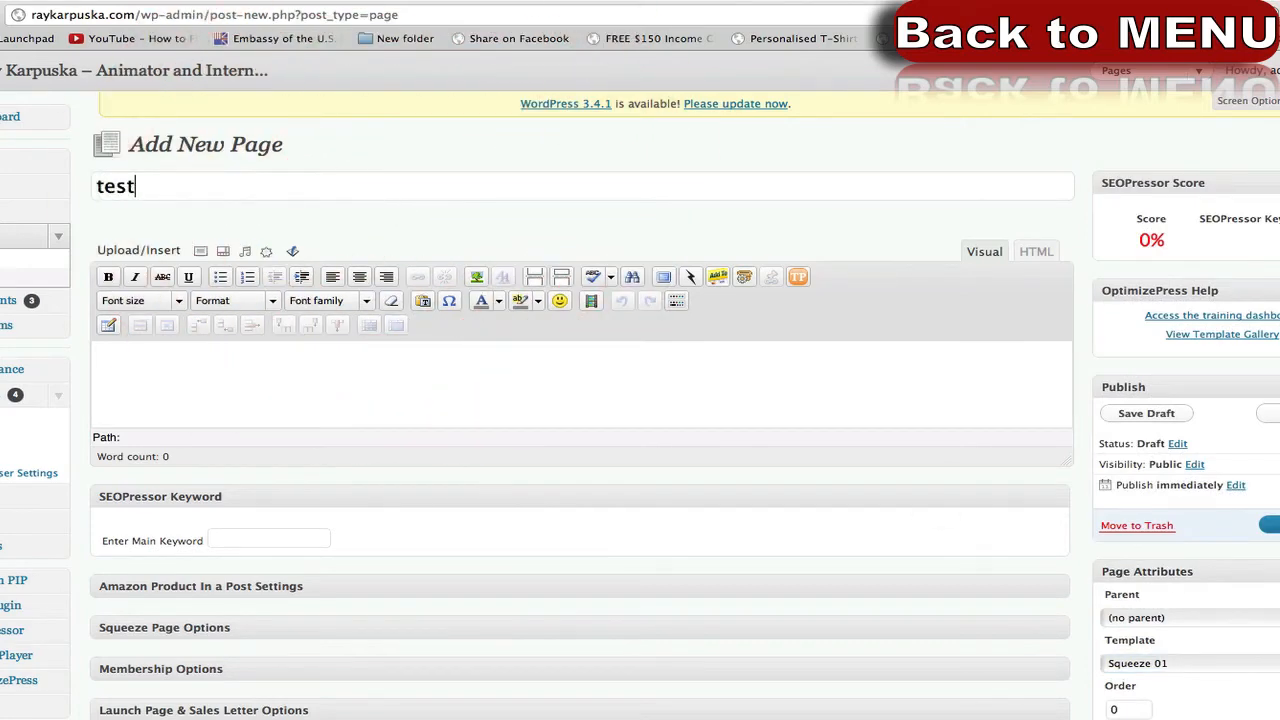
left_click(1268, 525)
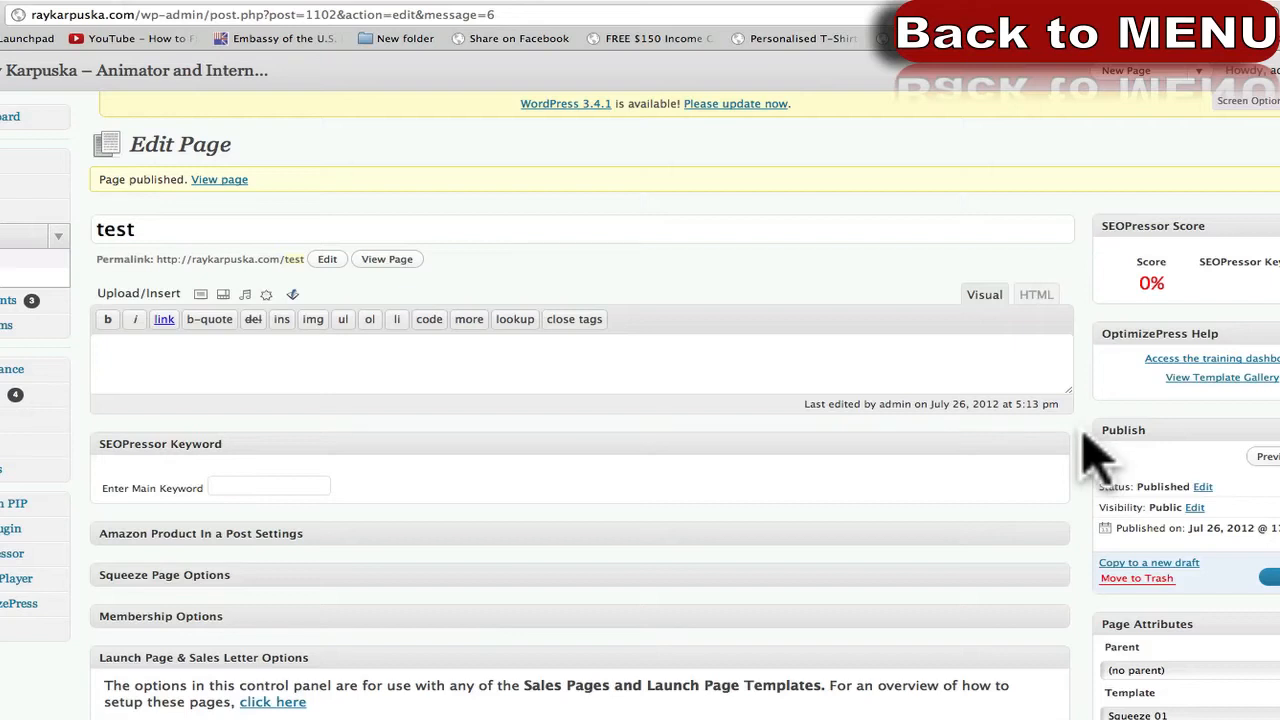
left_click(388, 259)
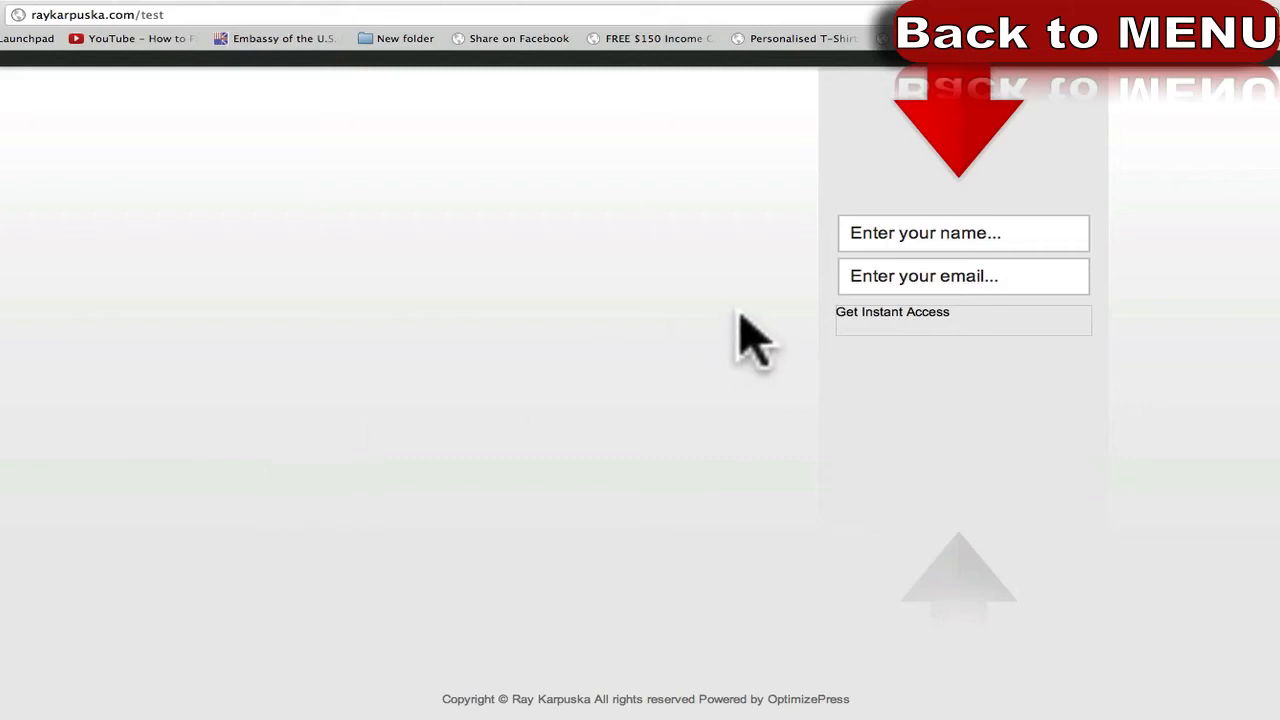
left_click(960, 120)
left_click(946, 232)
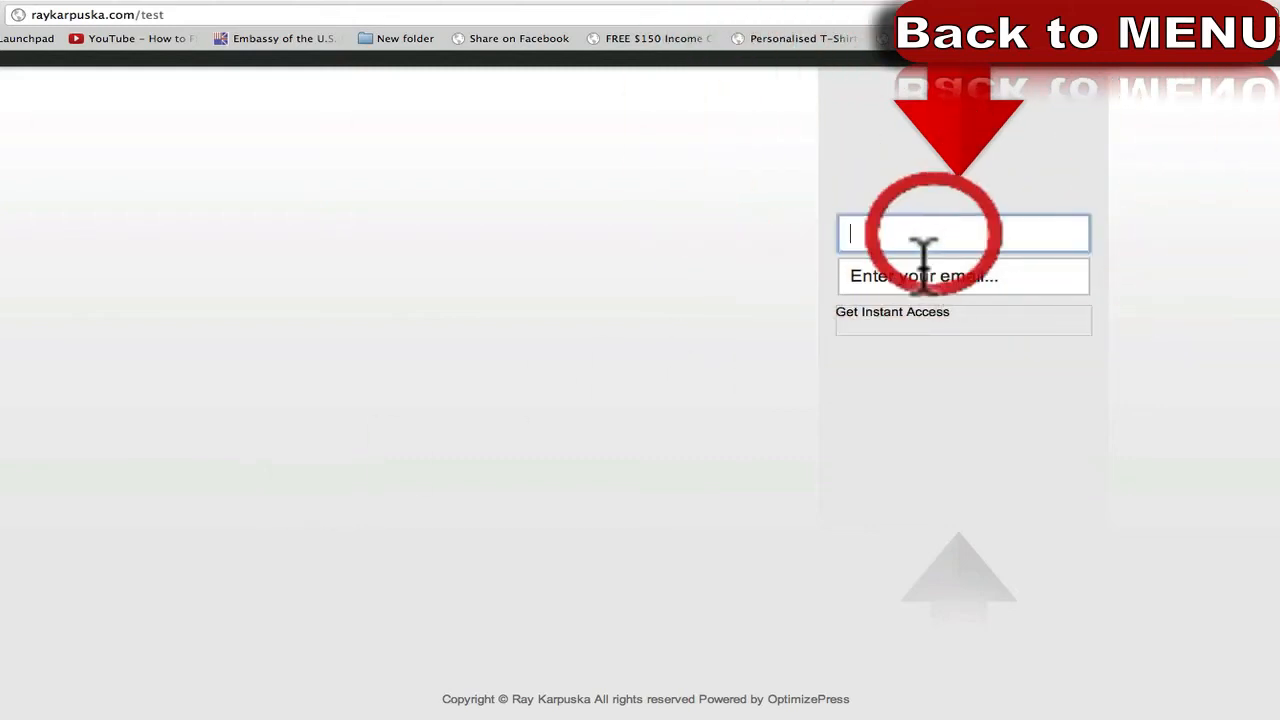
left_click(895, 276)
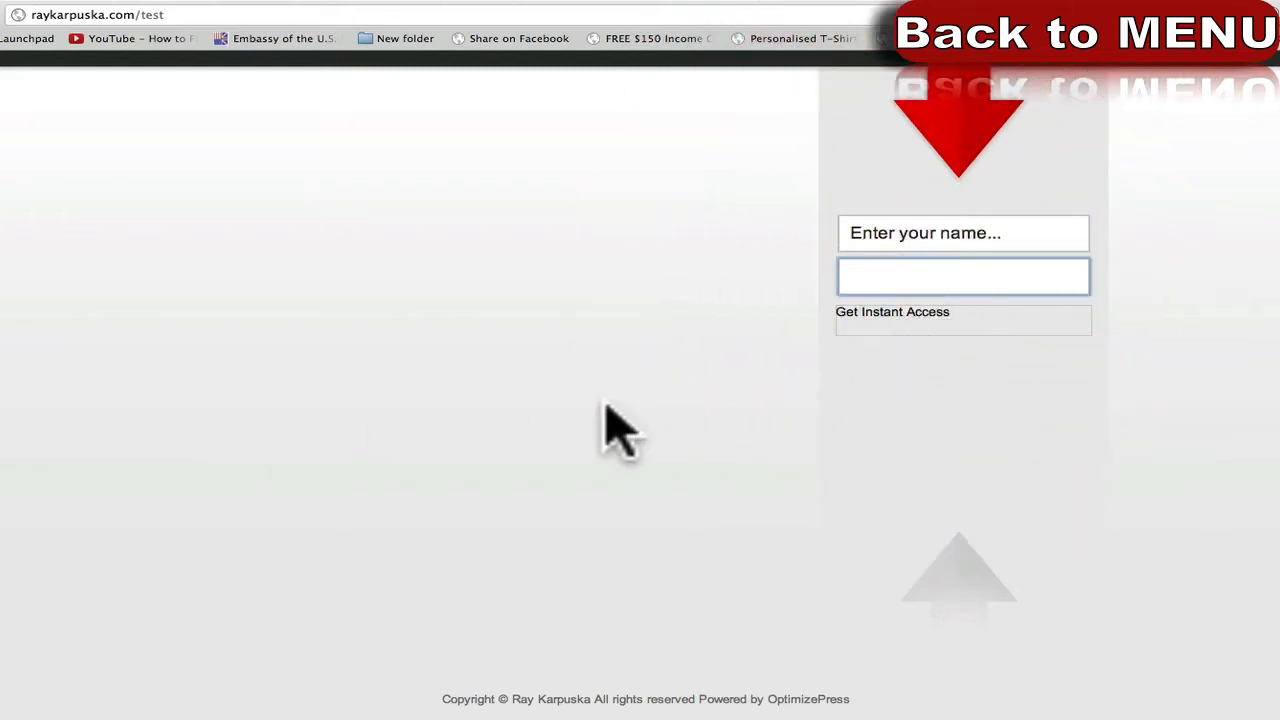
left_click(906, 240)
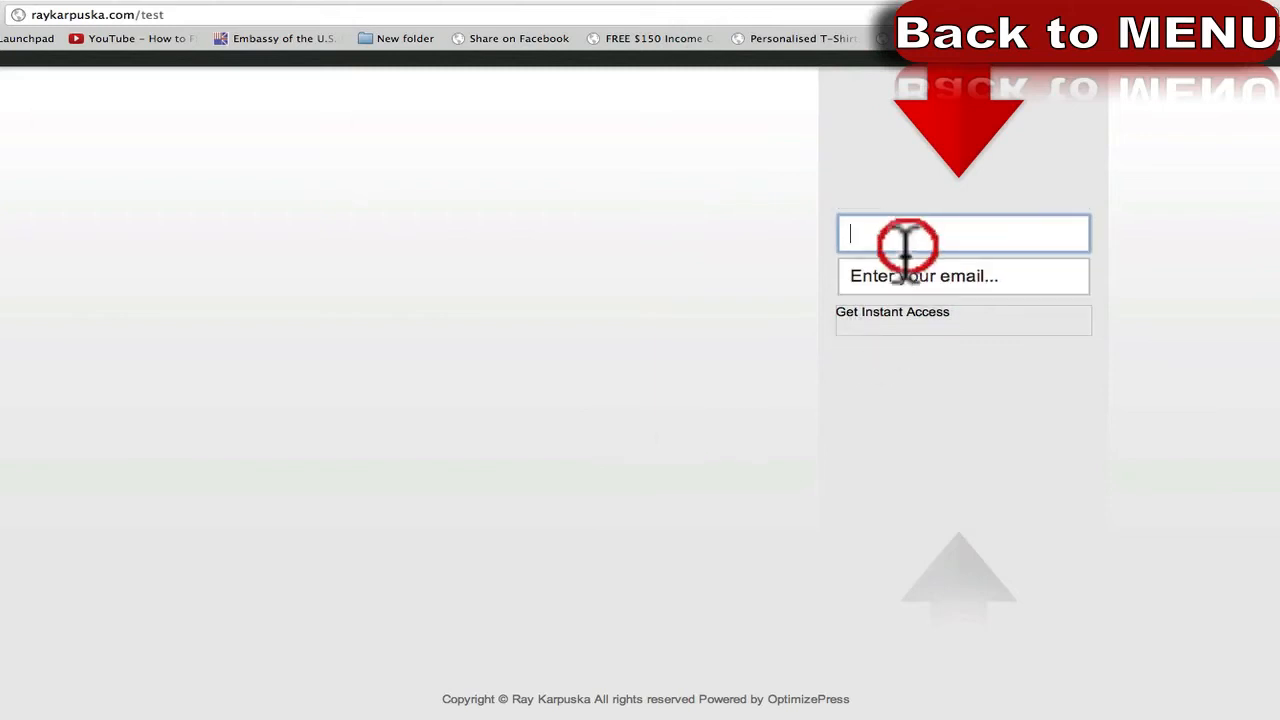
left_click(892, 276)
left_click(700, 340)
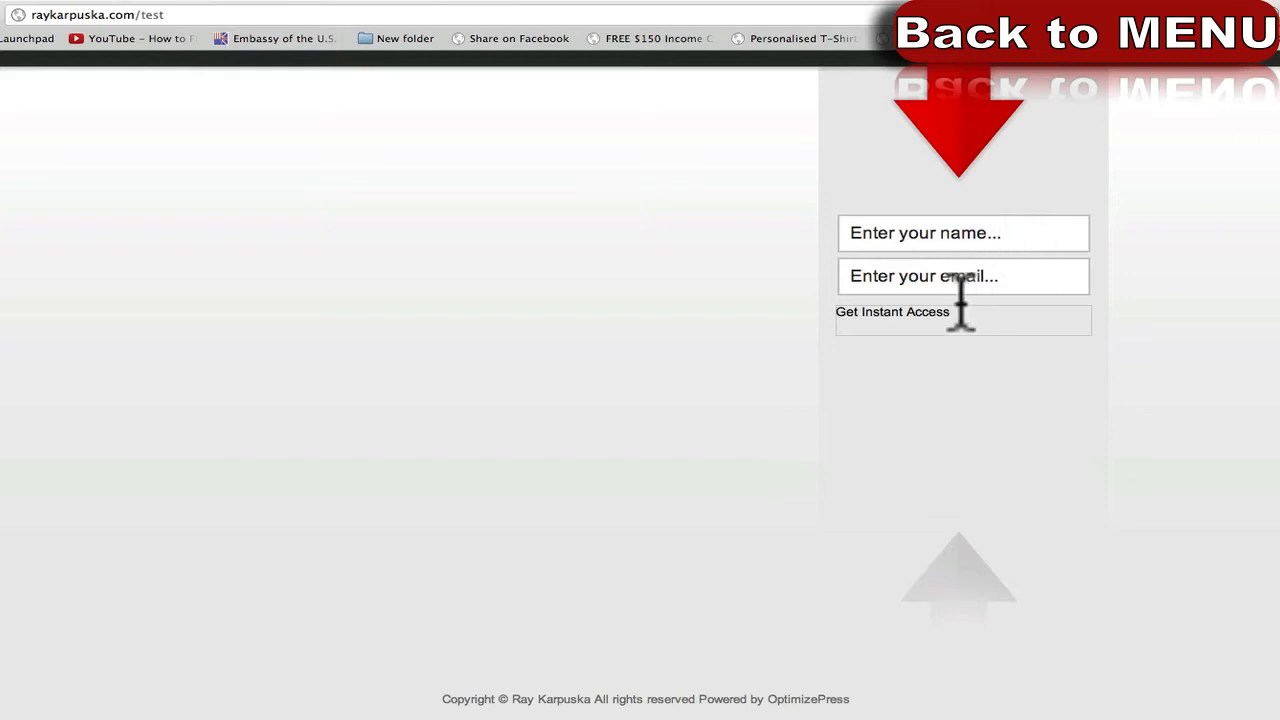
left_click(900, 231)
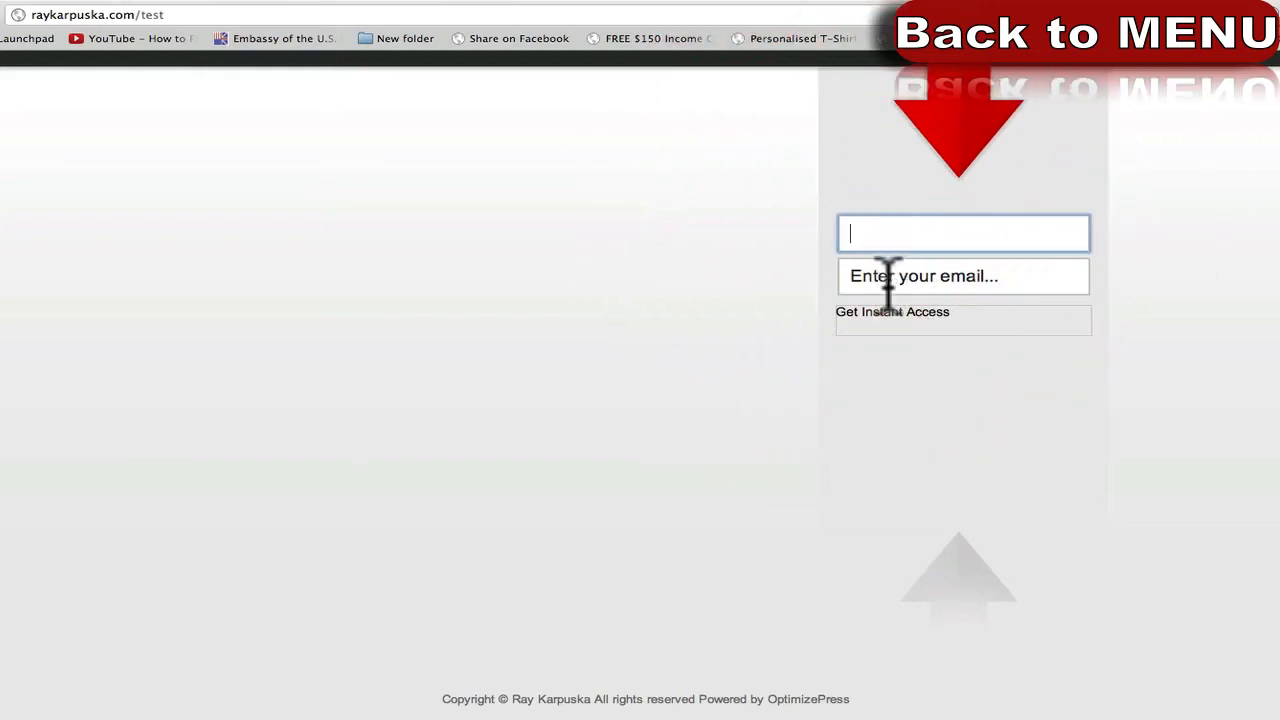
left_click(660, 320)
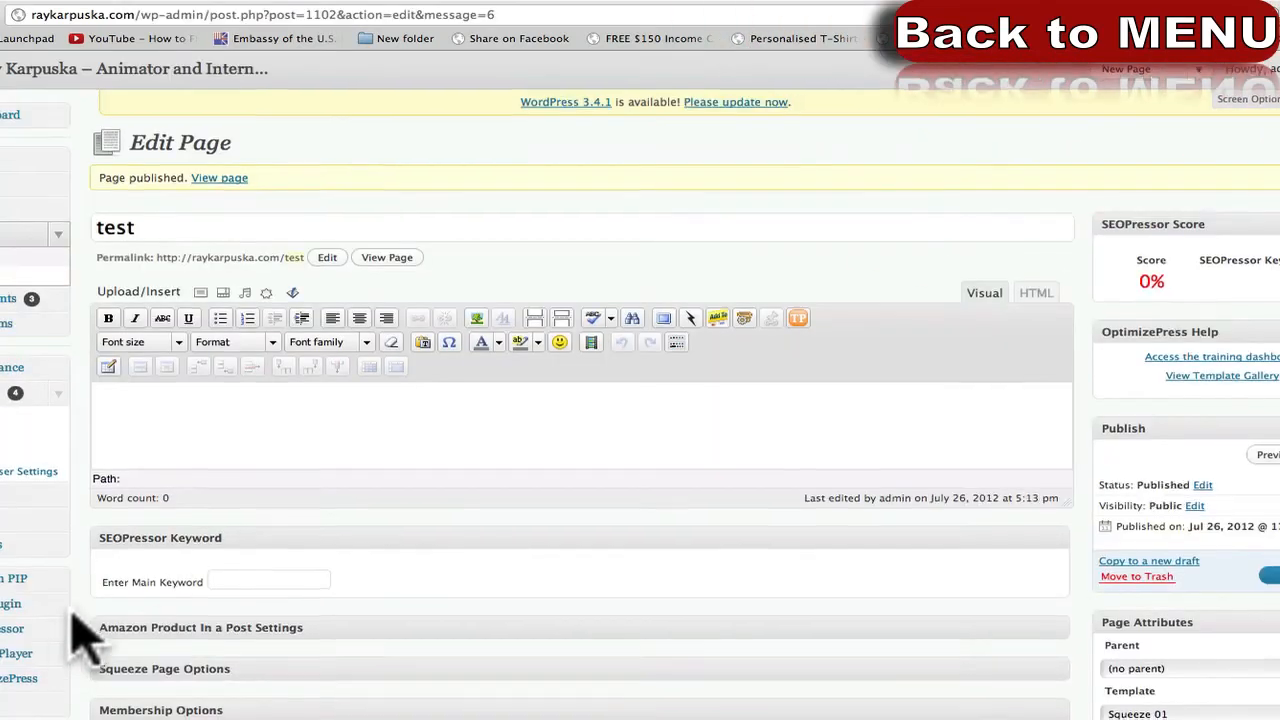
Collapse Launch Page & Sales Letter Options and expand Squeeze Page Options > Opt-in / Squeeze Form Options.
scroll(85, 625, "down", 2)
scroll(100, 614, "down", 4)
left_click(157, 465)
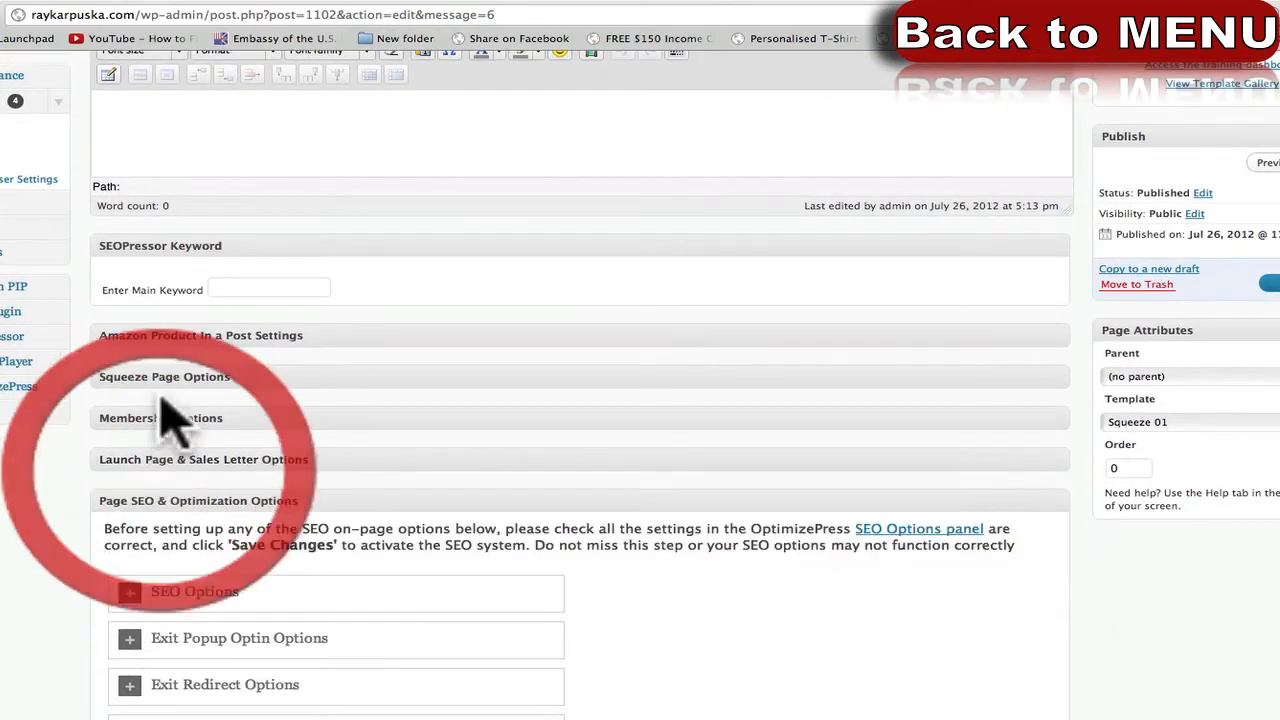
left_click(170, 377)
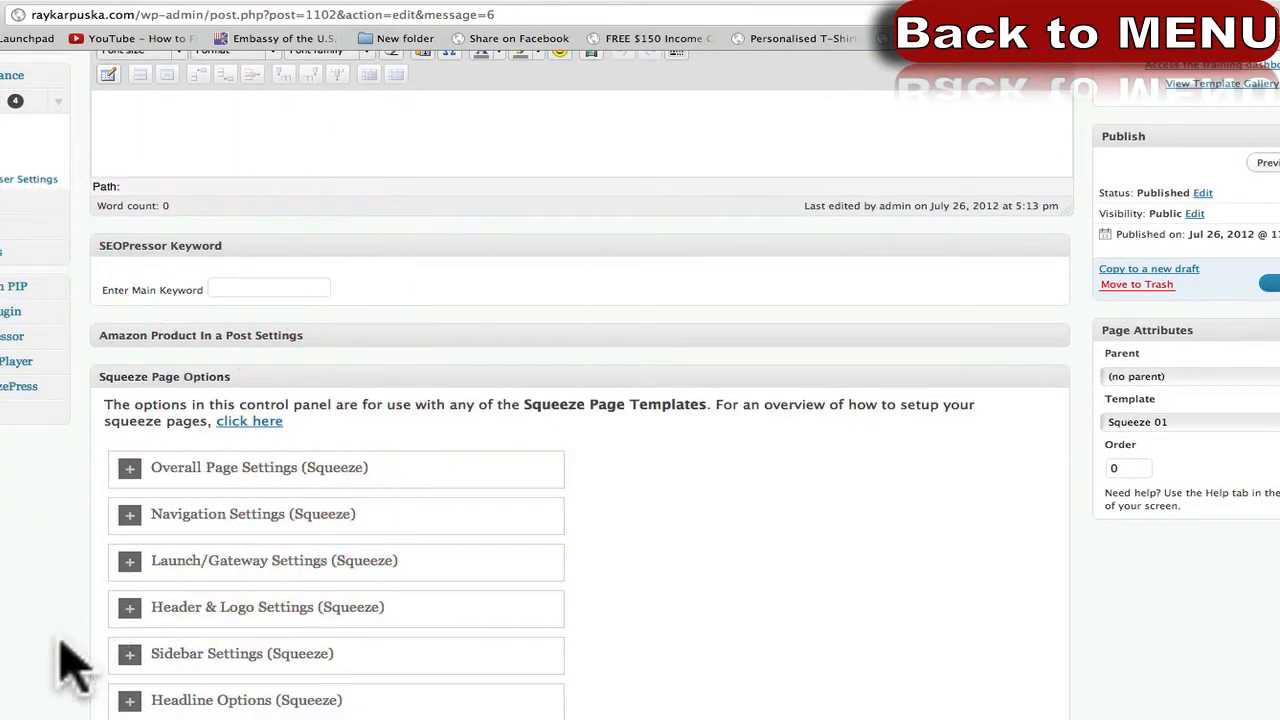
scroll(68, 664, "down", 6)
scroll(68, 650, "down", 1)
scroll(220, 530, "up", 1)
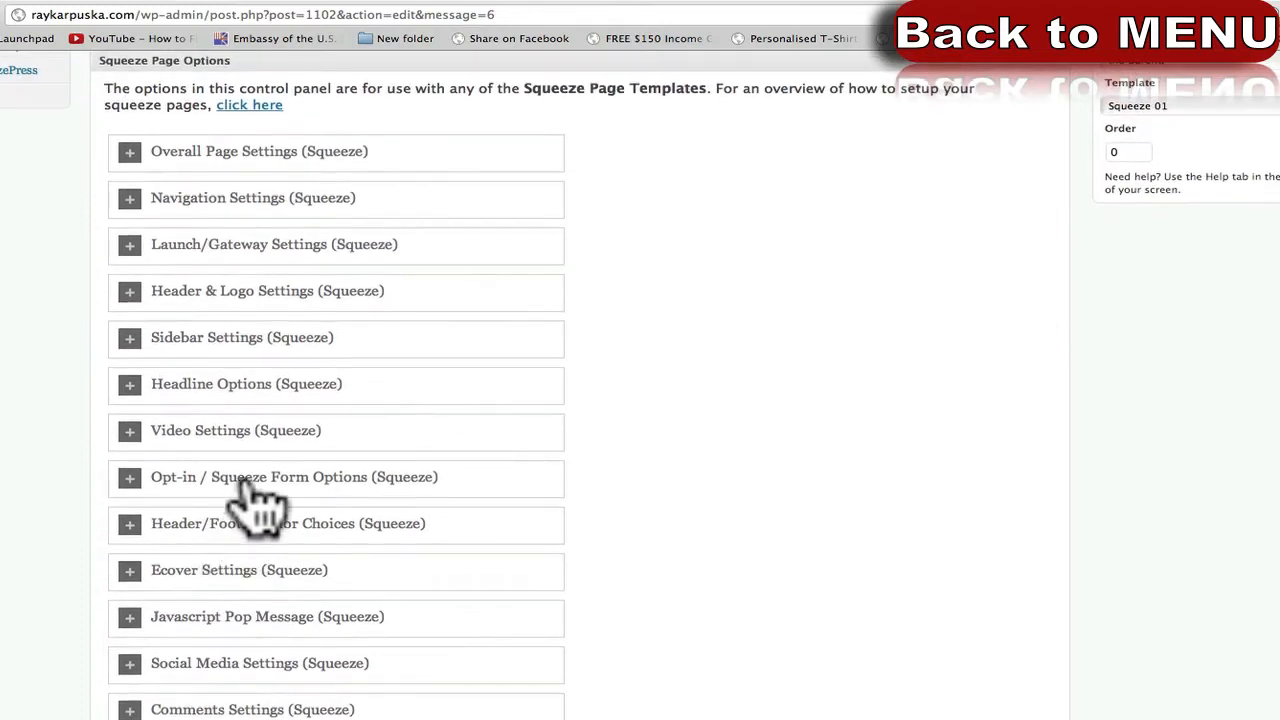
left_click(330, 480)
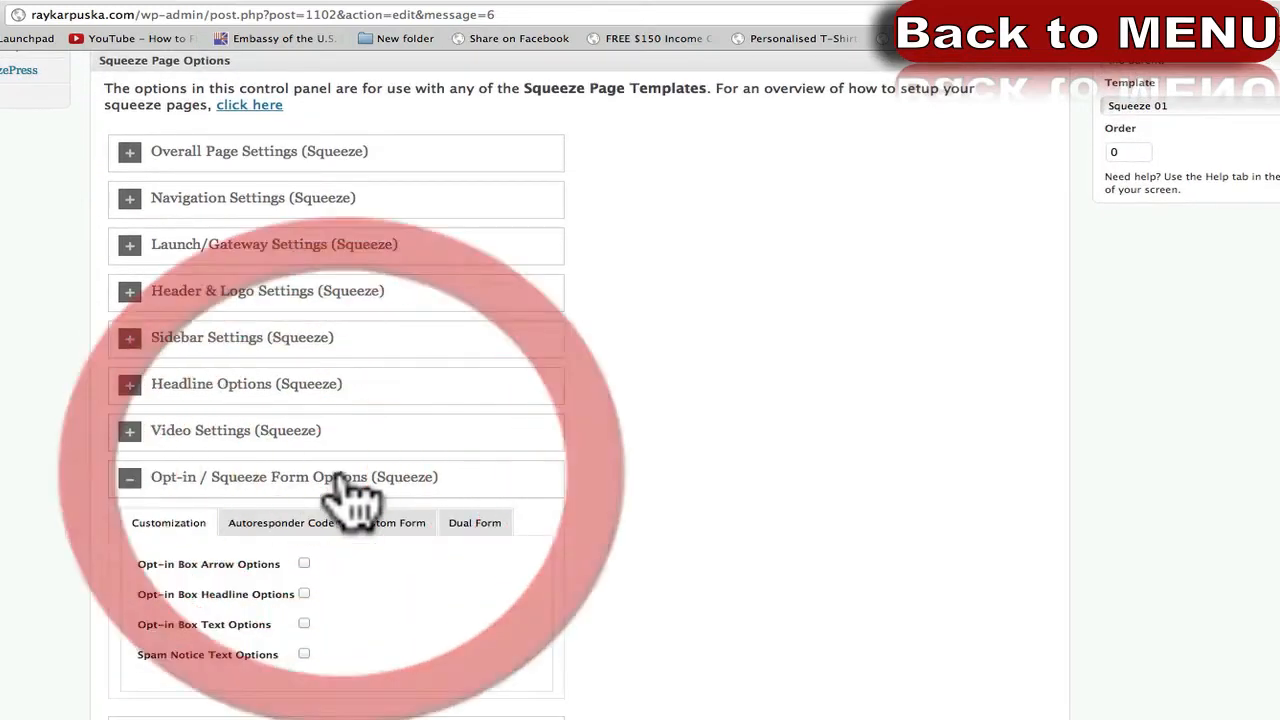
Show the Autoresponder Code settings, then select AWeber's Raw HTML Version form code.
left_click(278, 525)
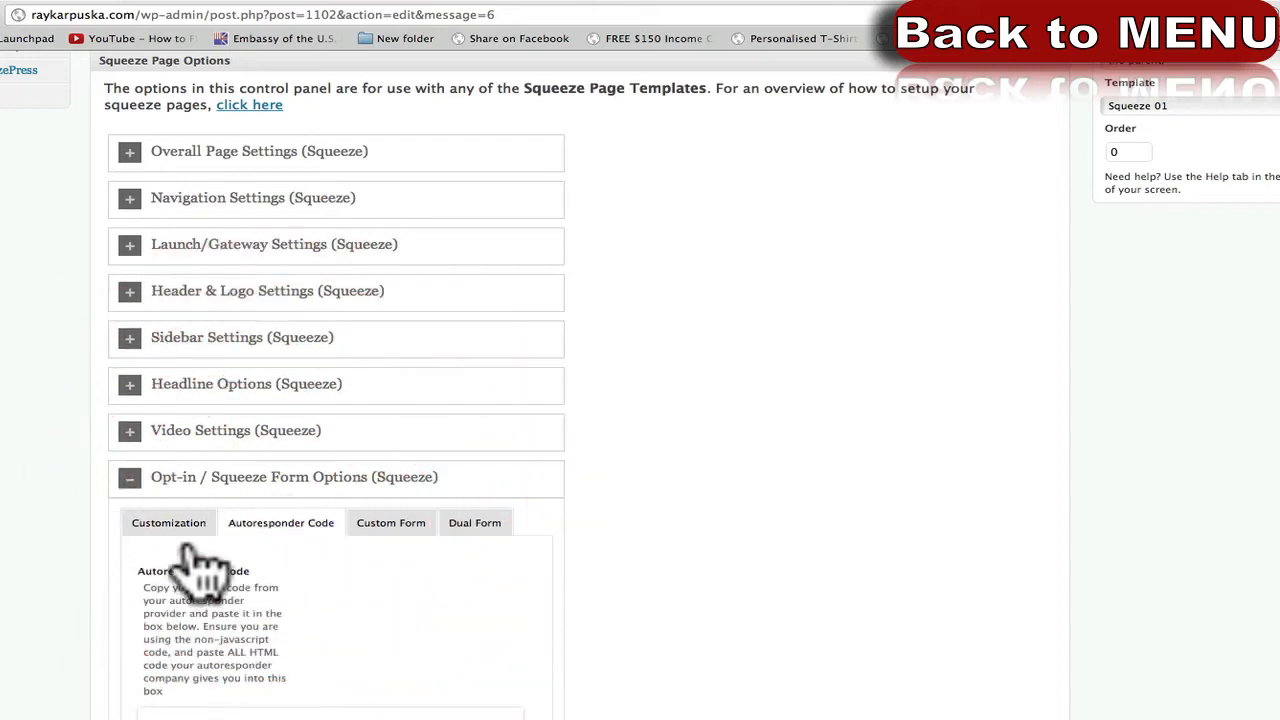
scroll(105, 605, "down", 3)
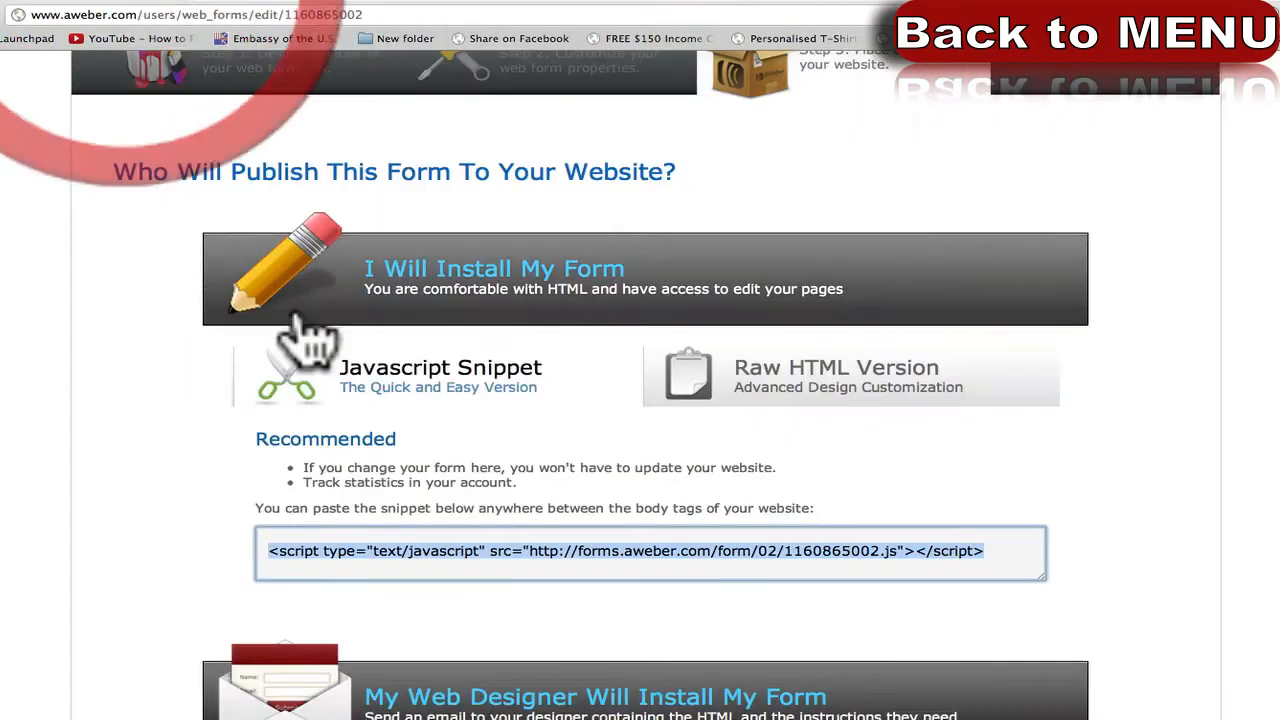
left_click(812, 400)
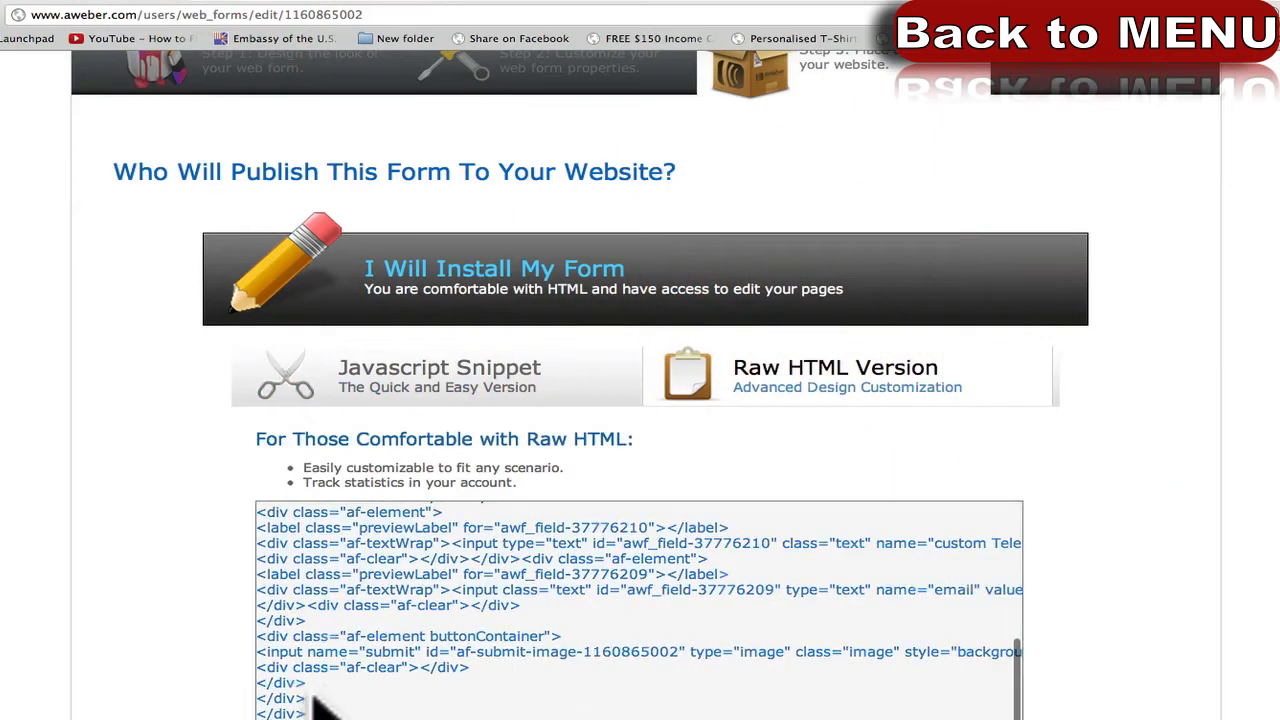
left_click(377, 651)
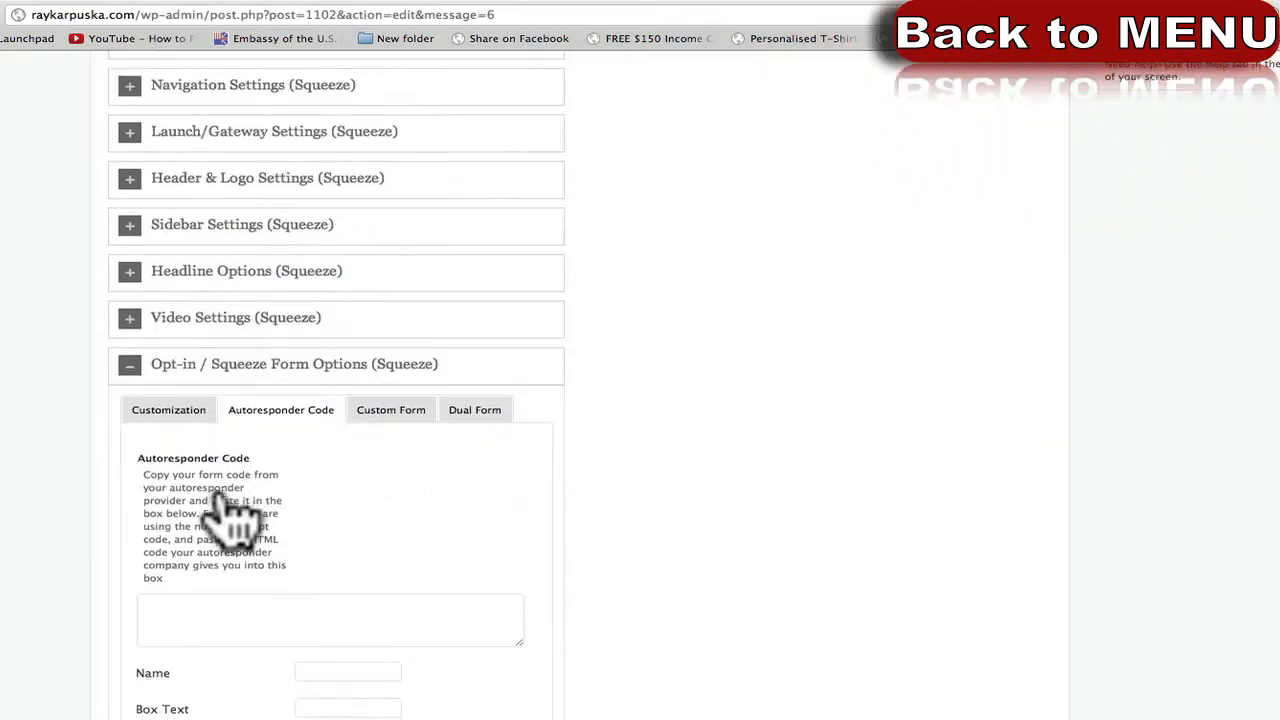
Paste the AWeber HTML into the Autoresponder Code box so the form fields auto-fill.
scroll(206, 500, "down", 1)
left_click(206, 565)
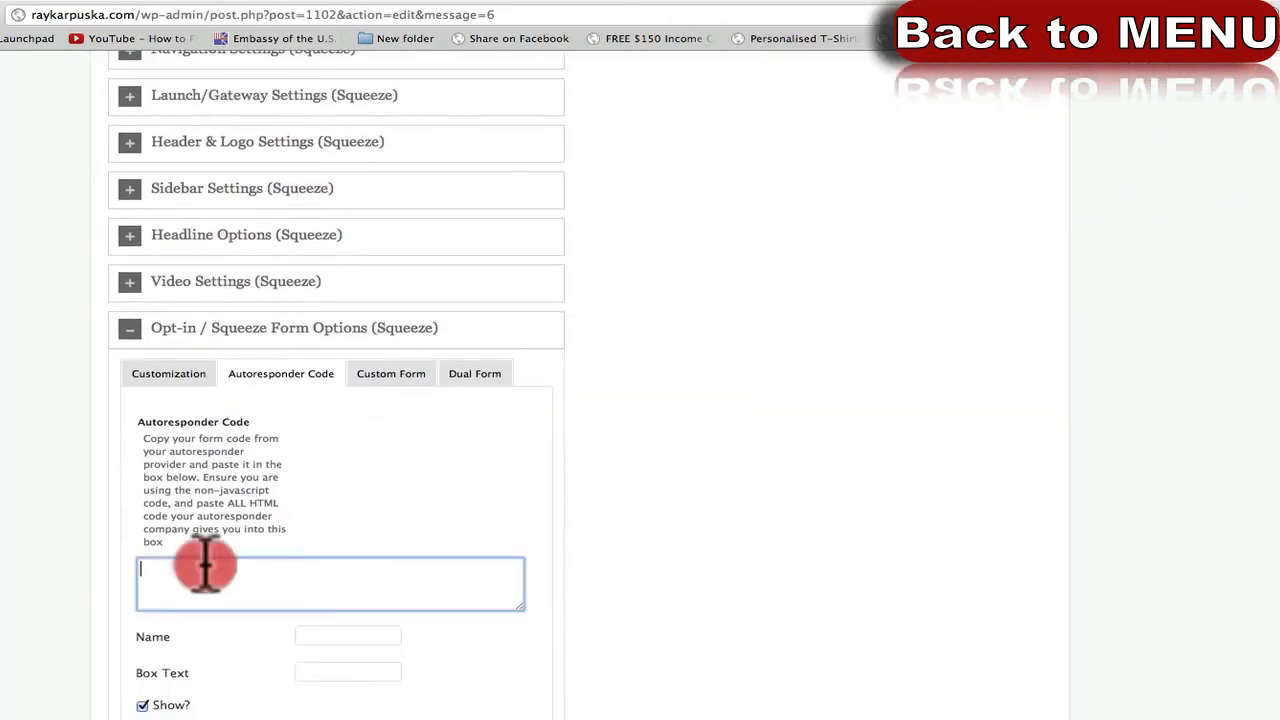
scroll(63, 543, "down", 3)
key("super+v")
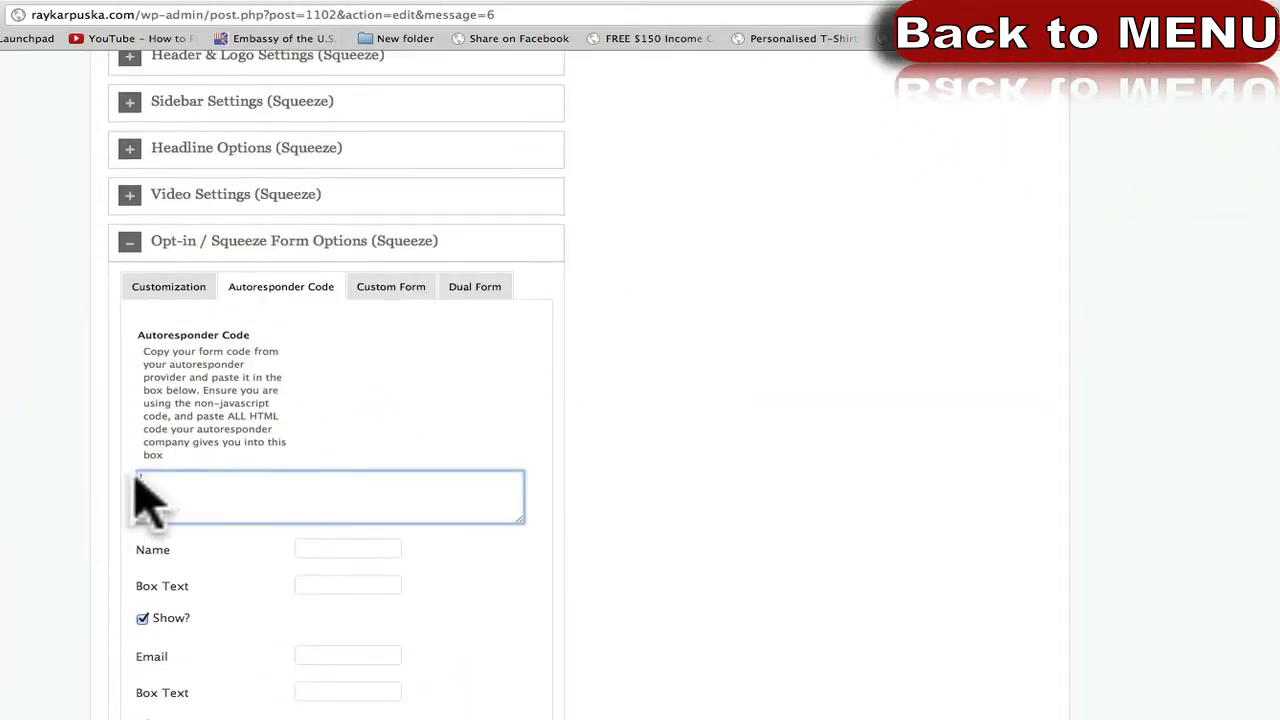
left_click(206, 482)
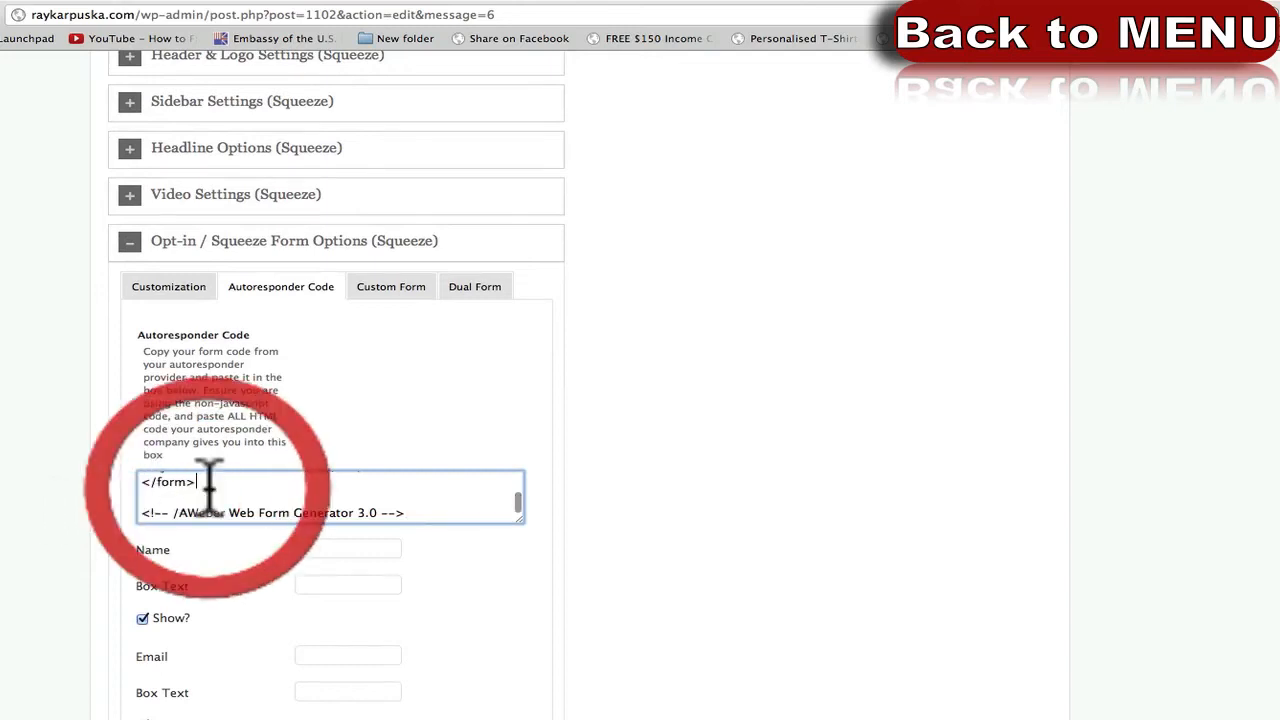
left_click(493, 662)
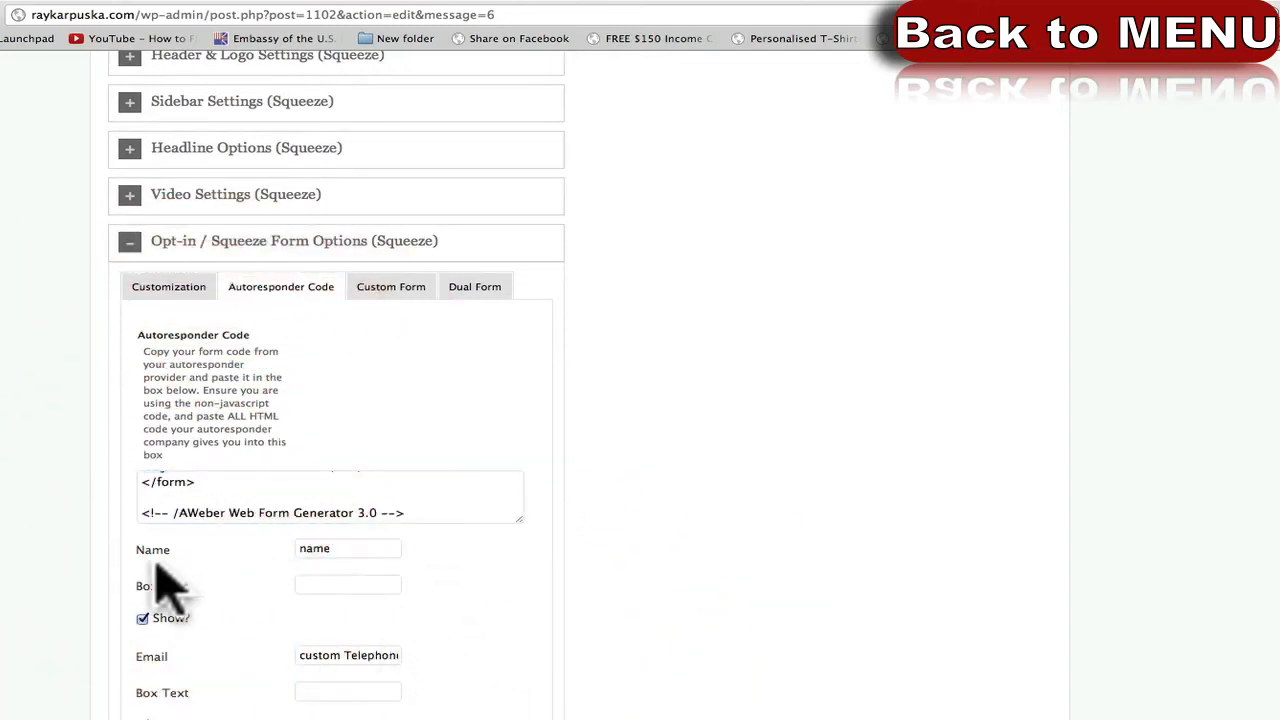
scroll(50, 605, "down", 1)
scroll(50, 605, "down", 5)
scroll(50, 605, "up", 1)
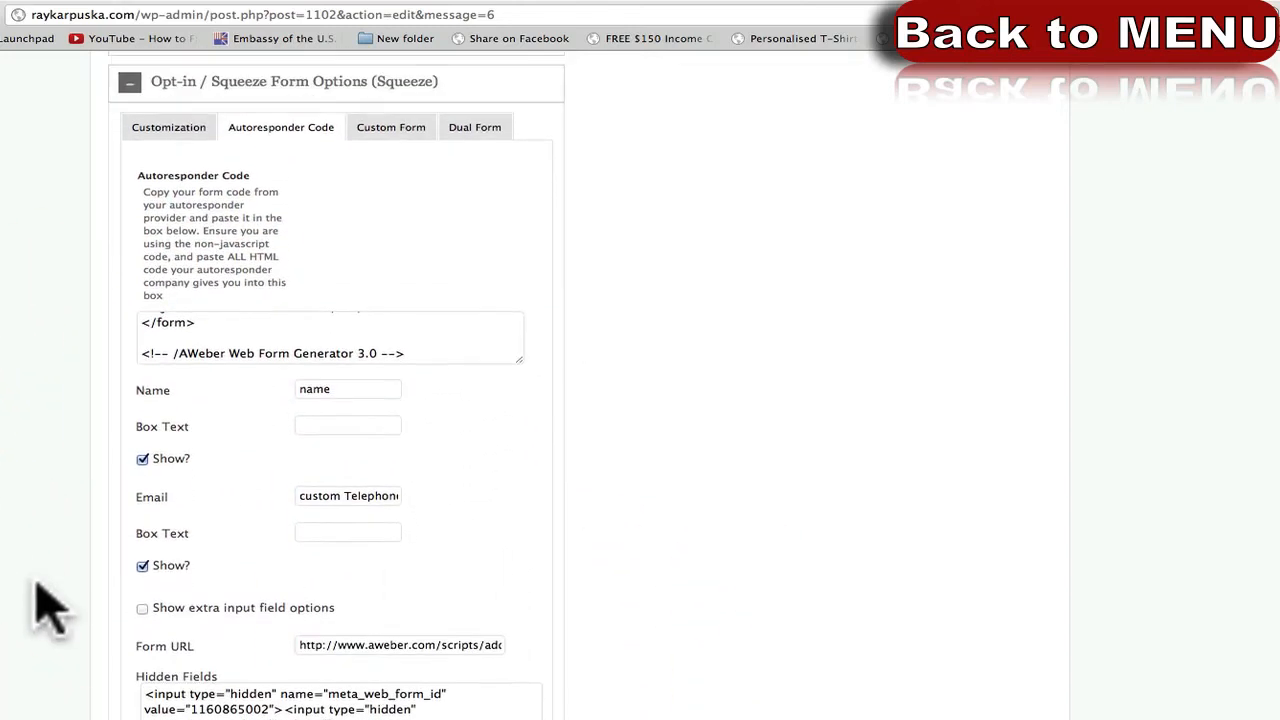
Review the auto-filled name field mapping, enlarge the code box and glance at the AWeber form tab.
left_click(251, 338)
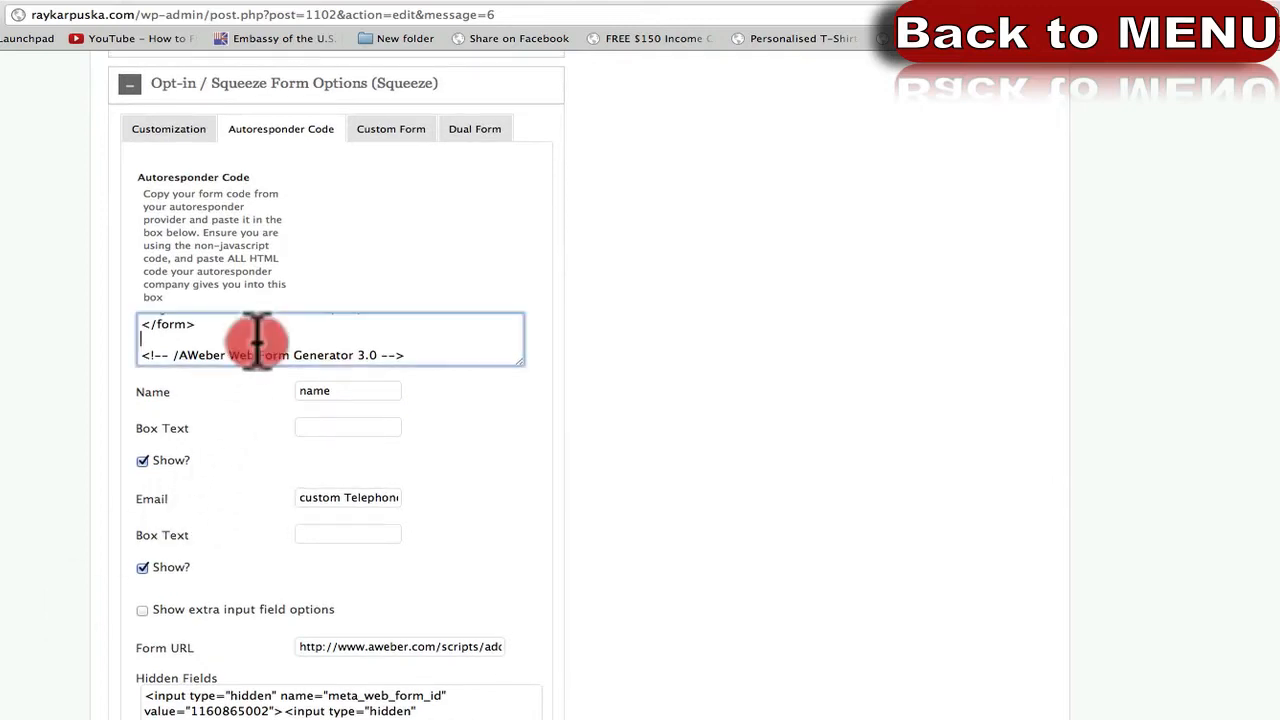
scroll(255, 342, "up", 3)
scroll(257, 340, "up", 3)
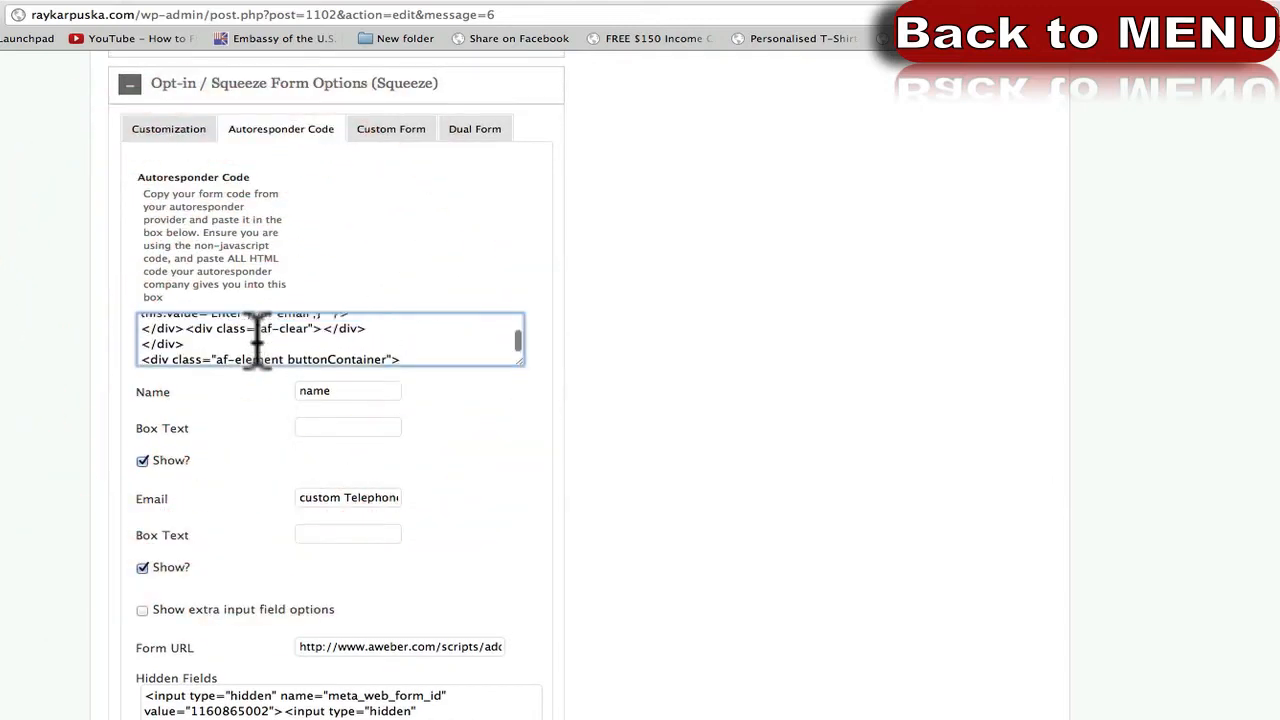
left_click(224, 395)
left_click_drag(224, 395, 333, 391)
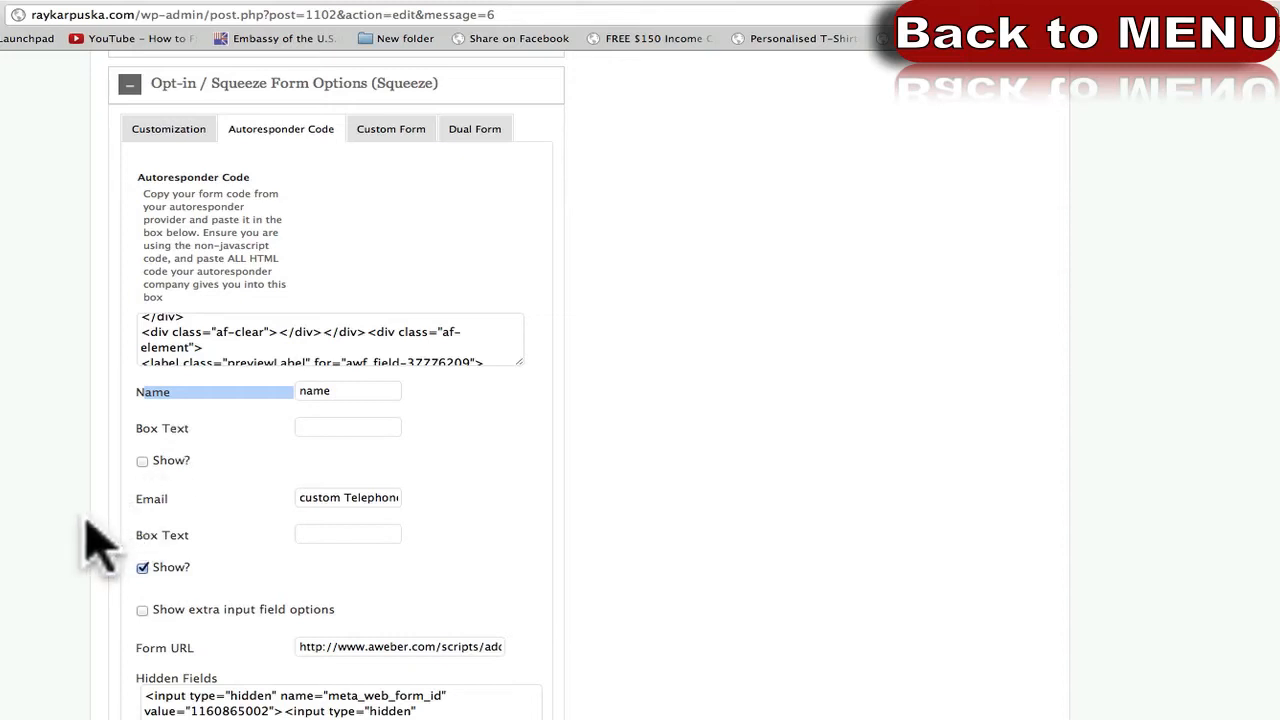
scroll(333, 322, "down", 5)
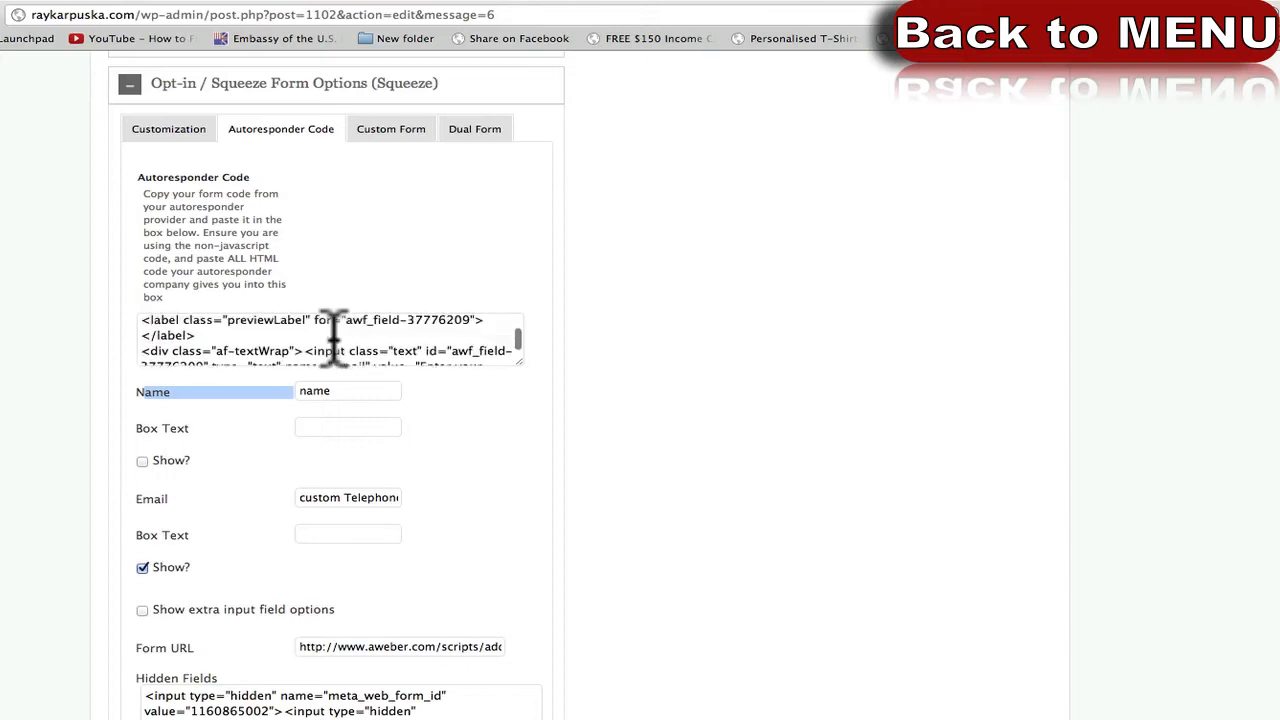
left_click_drag(517, 364, 540, 465)
scroll(337, 430, "down", 10)
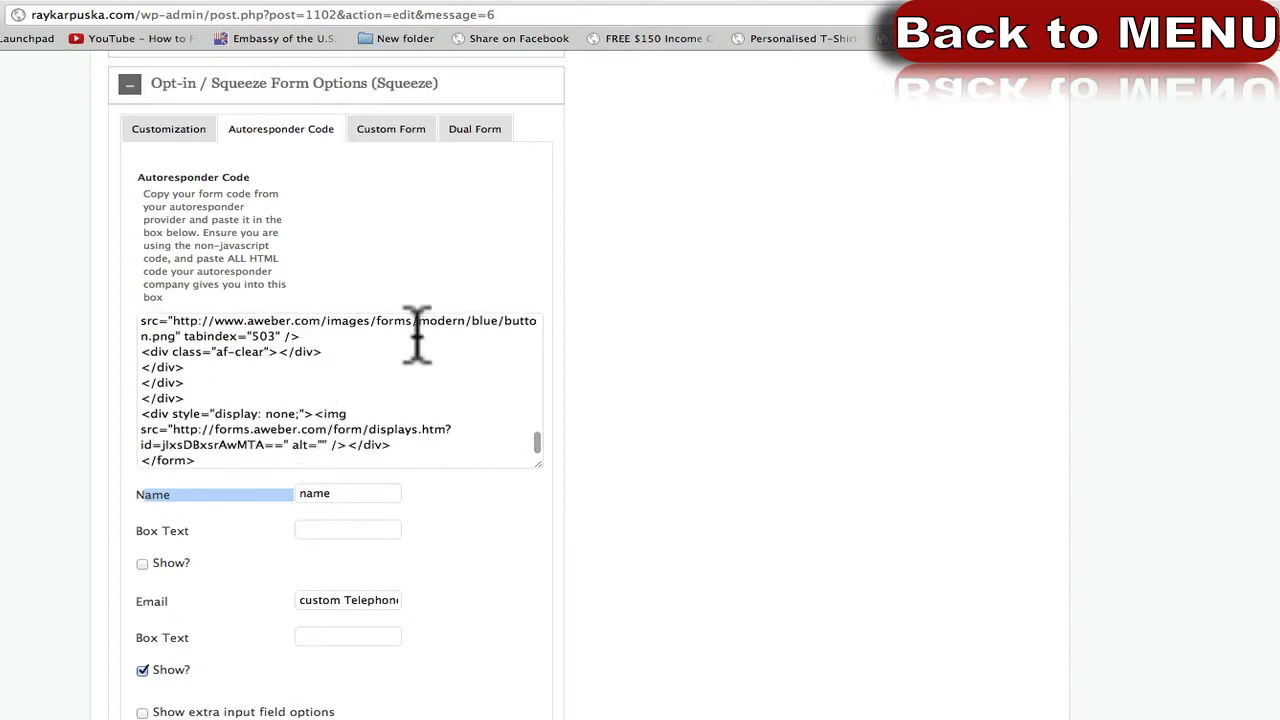
left_click(444, 0)
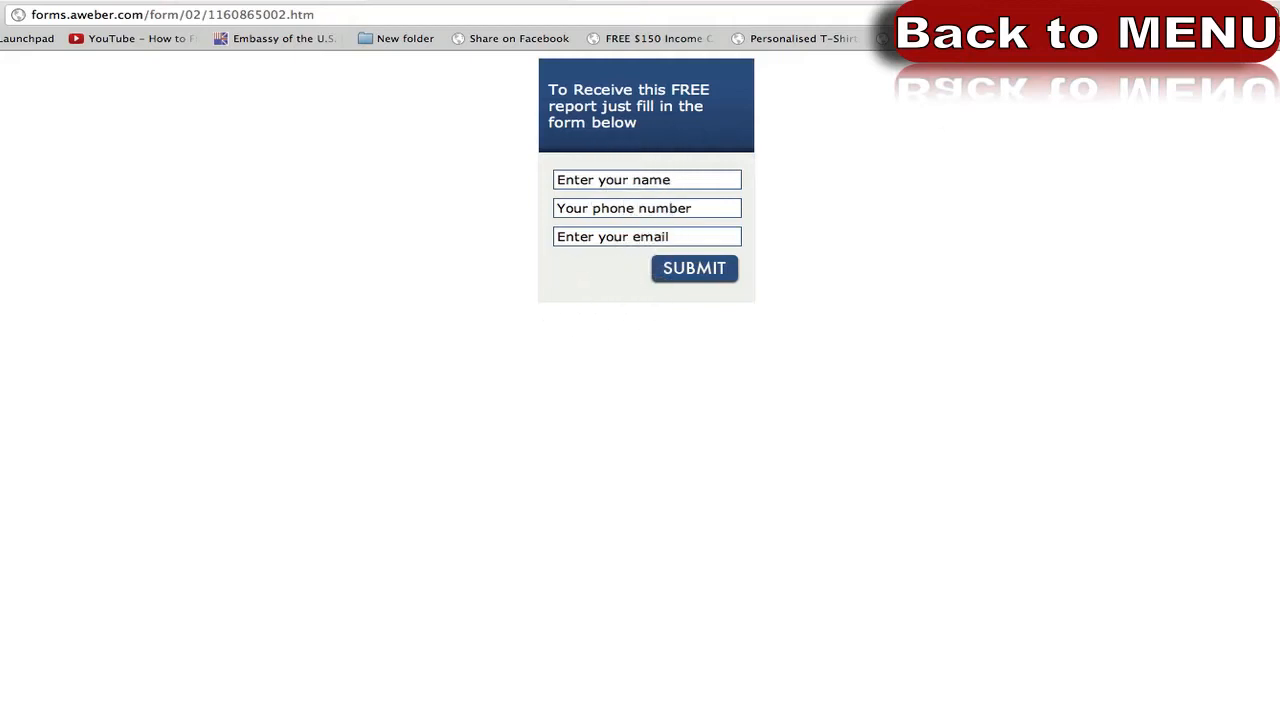
left_click(1021, 1)
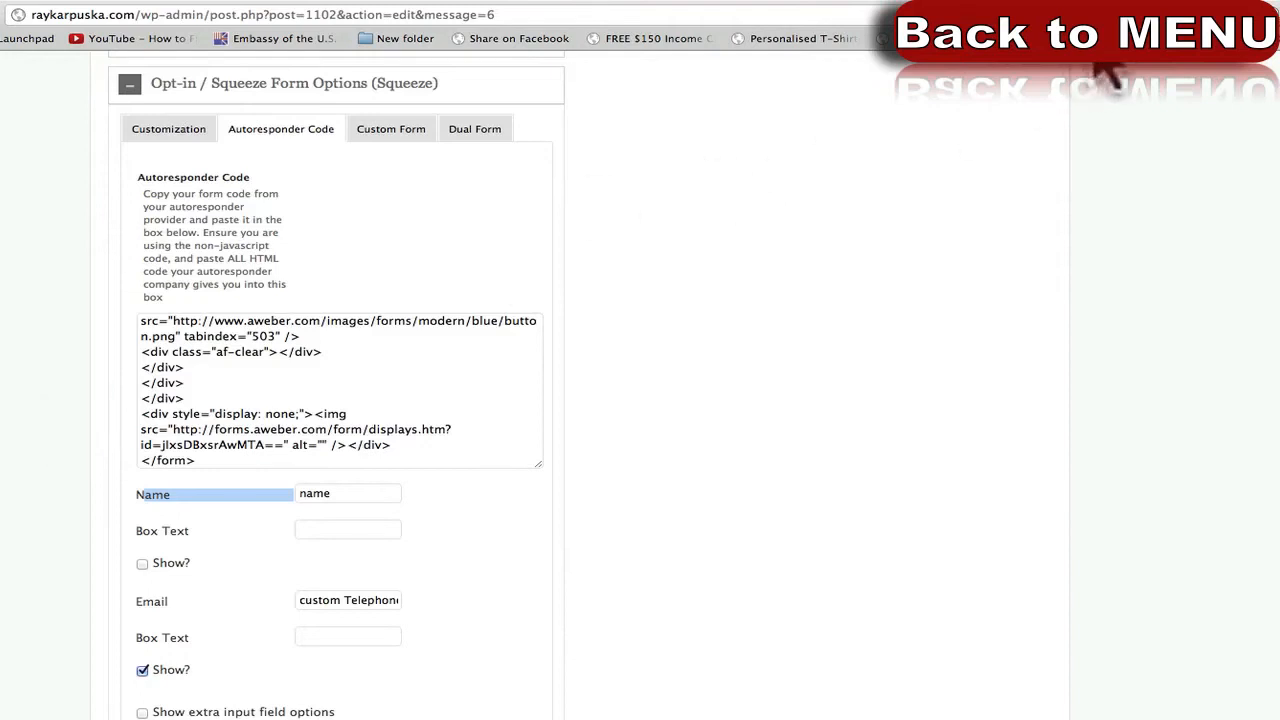
left_click(1200, 1)
left_click(871, 240)
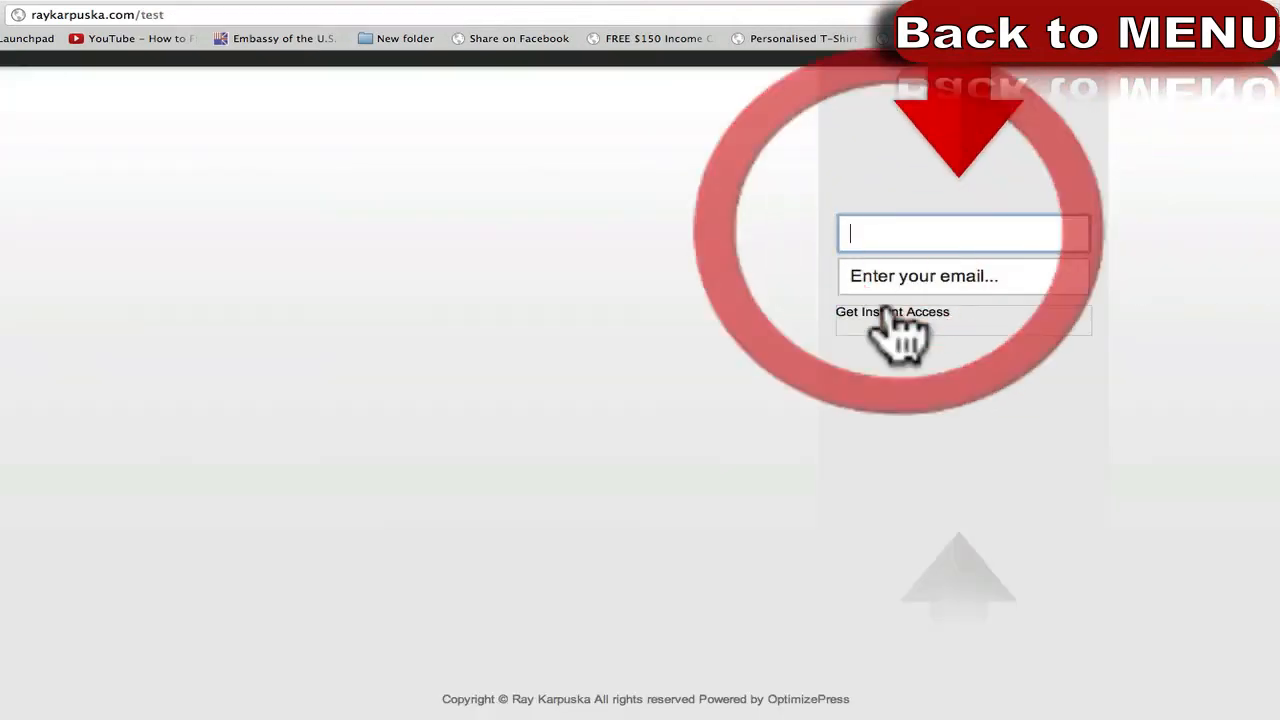
left_click(925, 276)
left_click(937, 235)
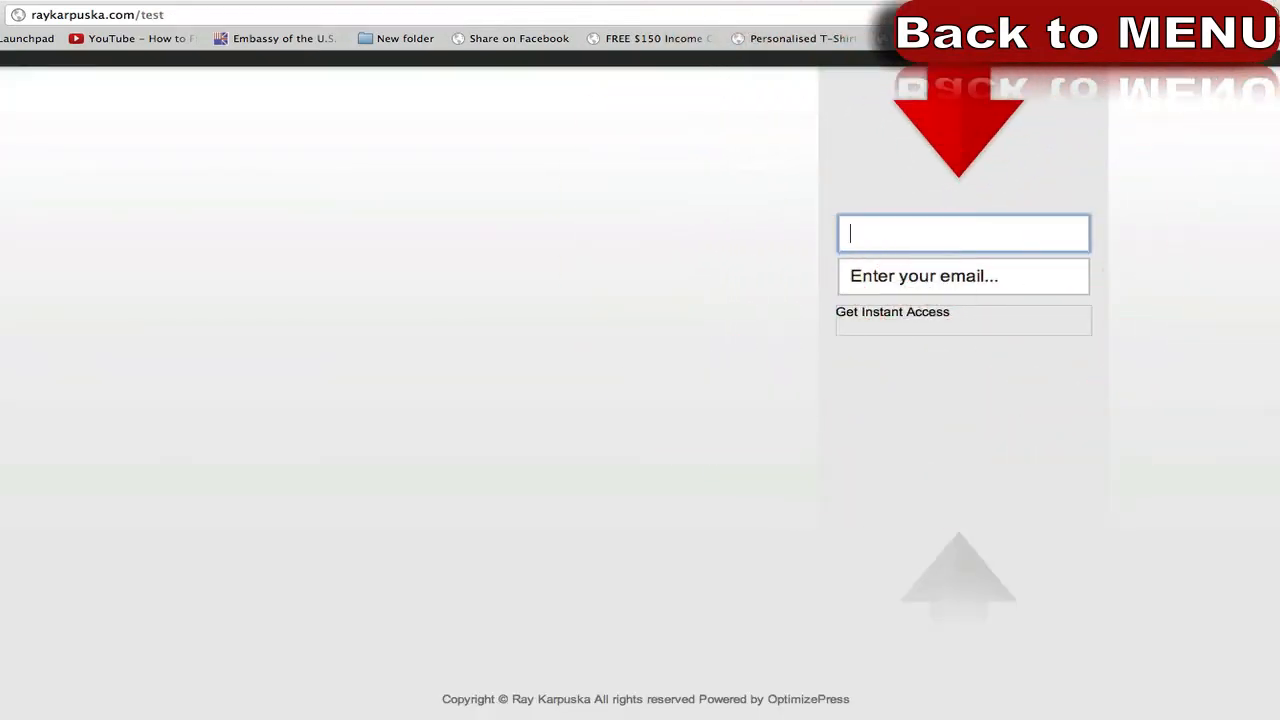
left_click(985, 1)
scroll(108, 506, "down", 1)
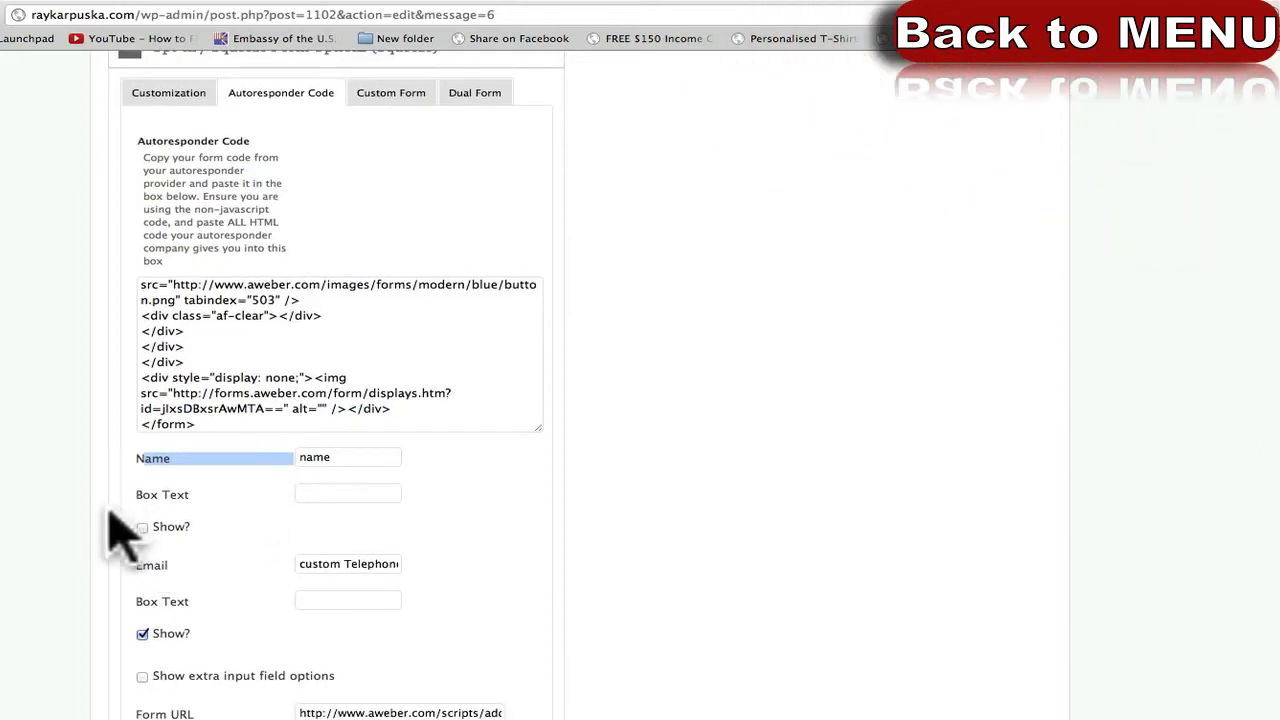
left_click(110, 522)
scroll(112, 524, "up", 1)
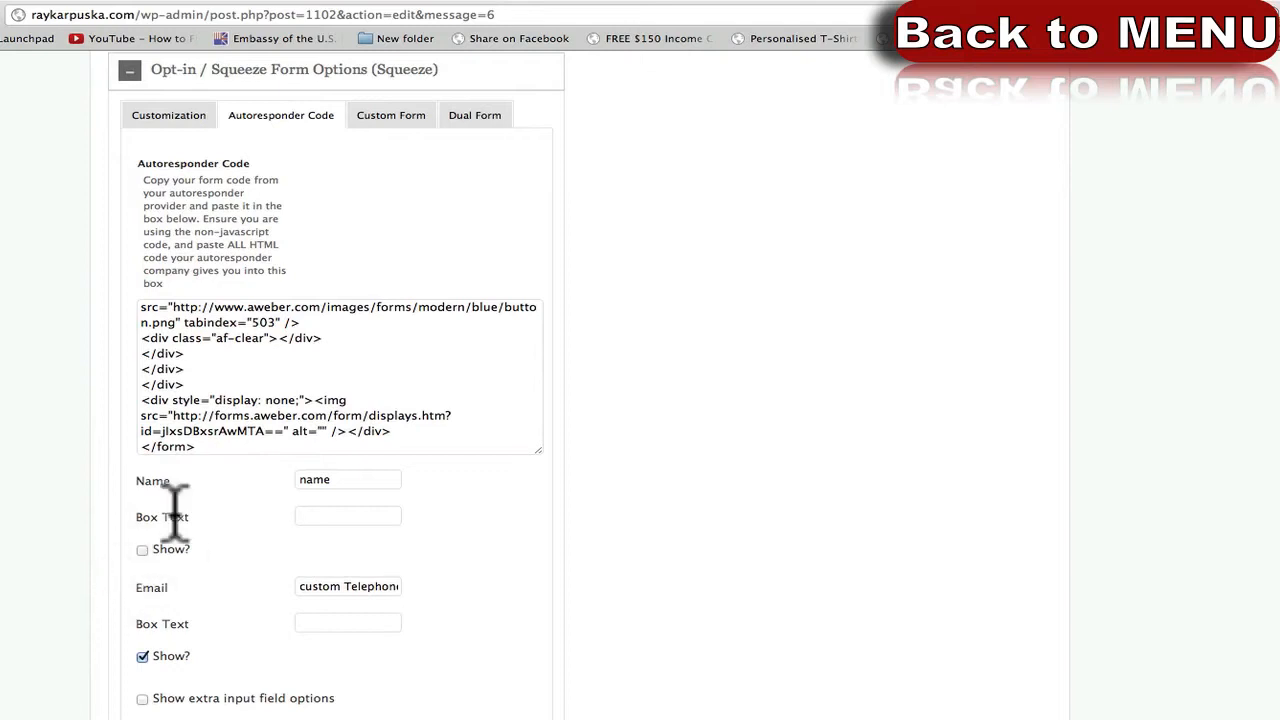
left_click(142, 549)
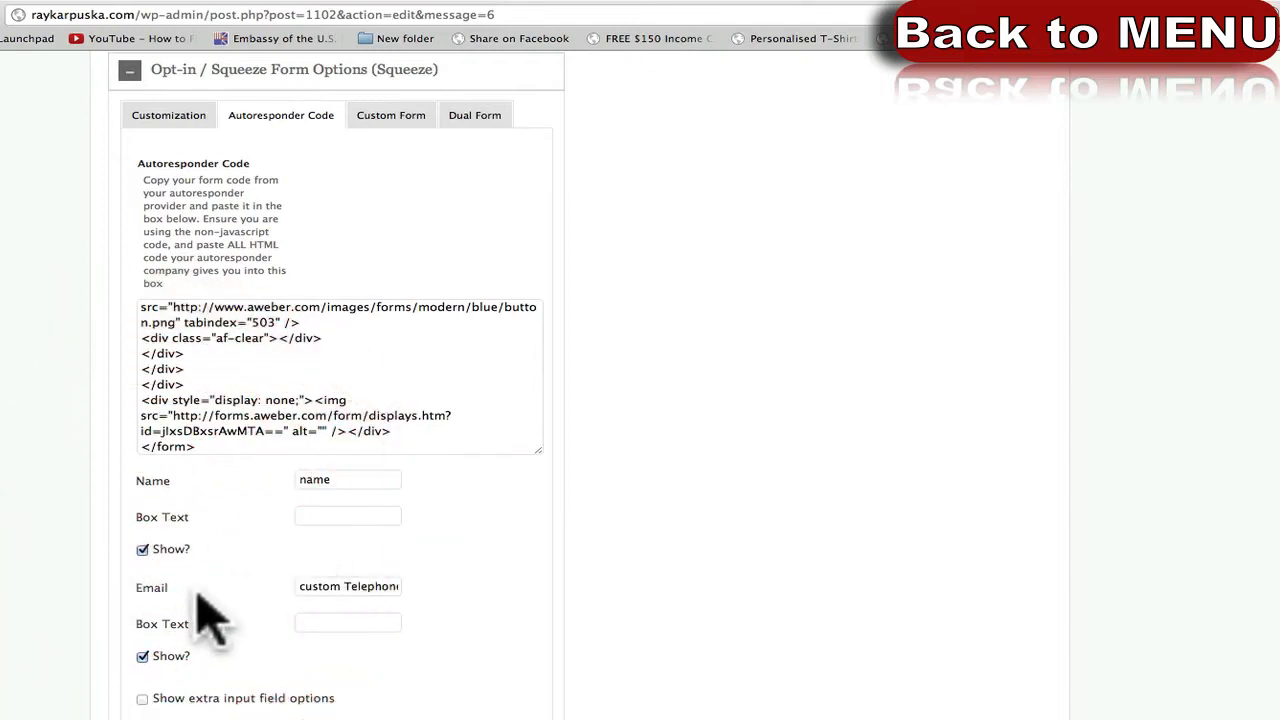
left_click_drag(153, 589, 212, 589)
left_click_drag(299, 588, 251, 575)
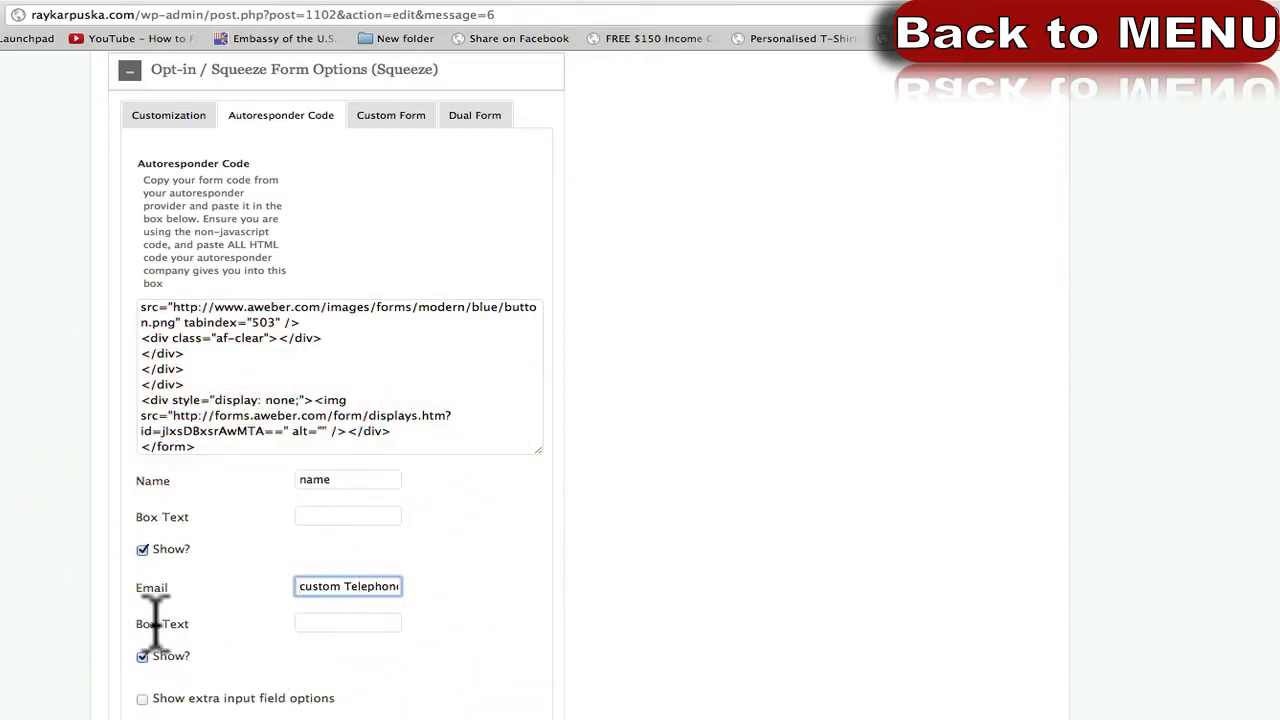
scroll(124, 588, "up", 1)
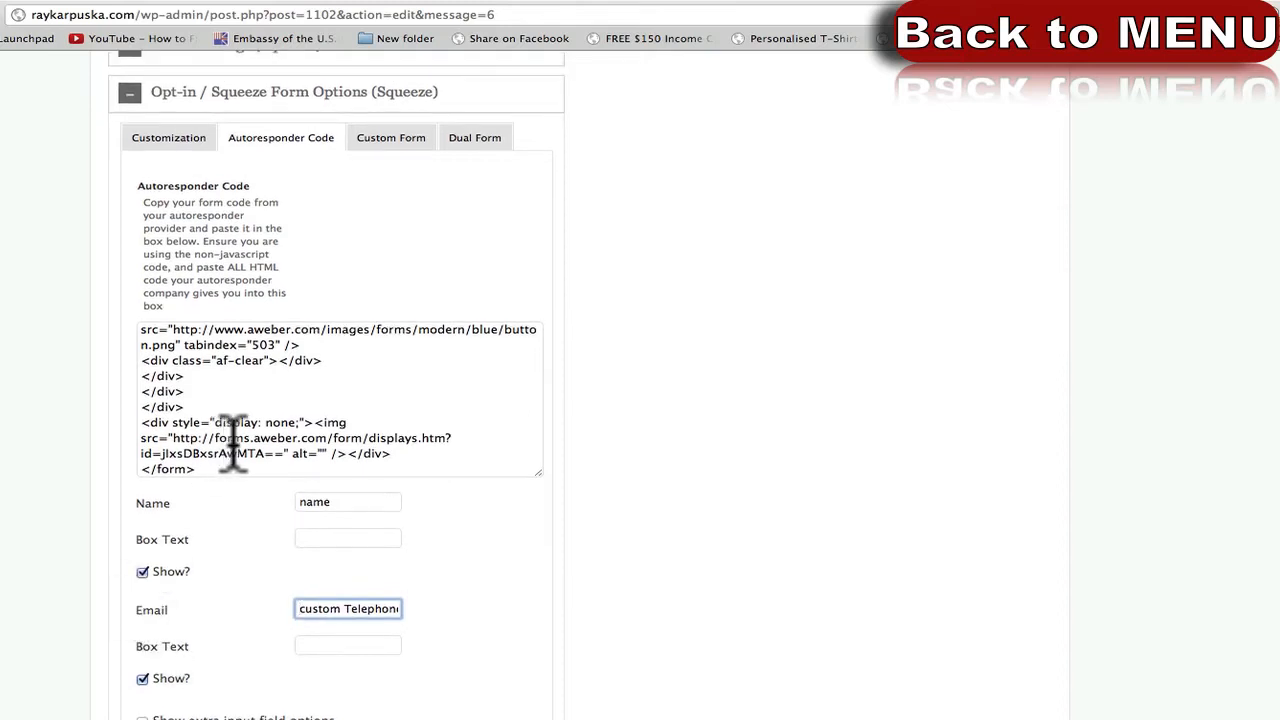
scroll(303, 386, "up", 1)
scroll(303, 386, "up", 5)
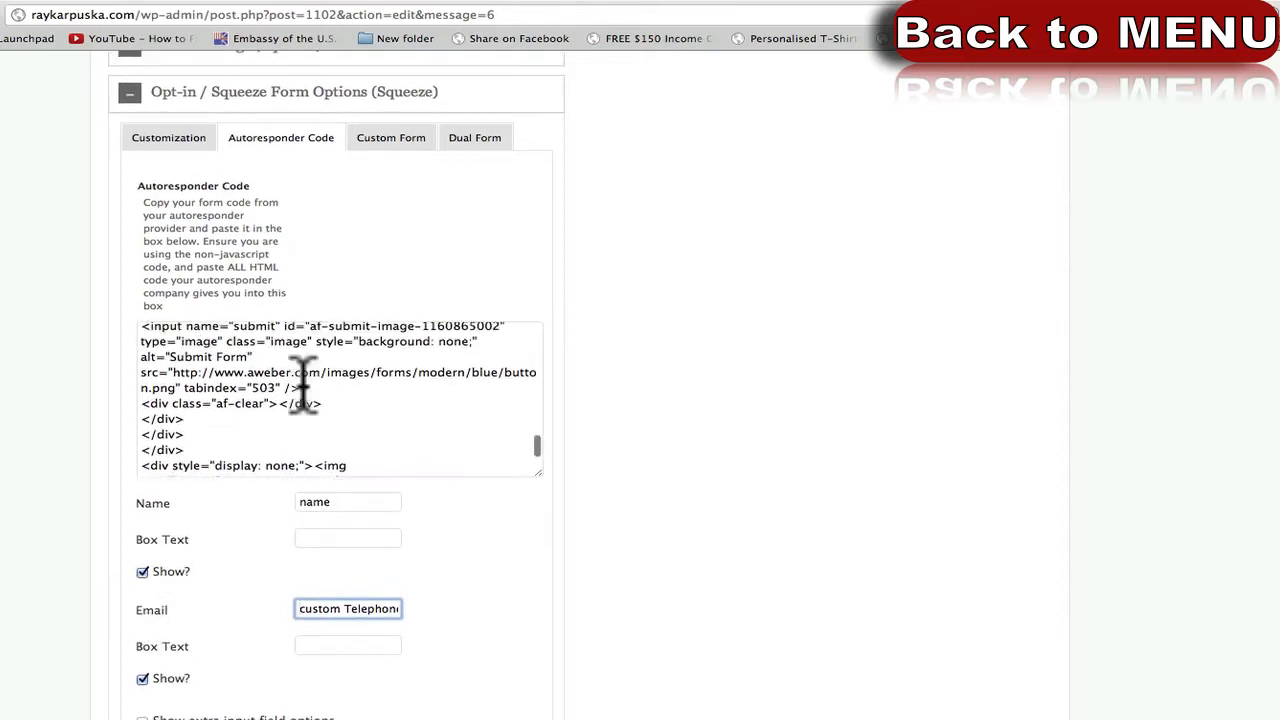
scroll(303, 386, "down", 10)
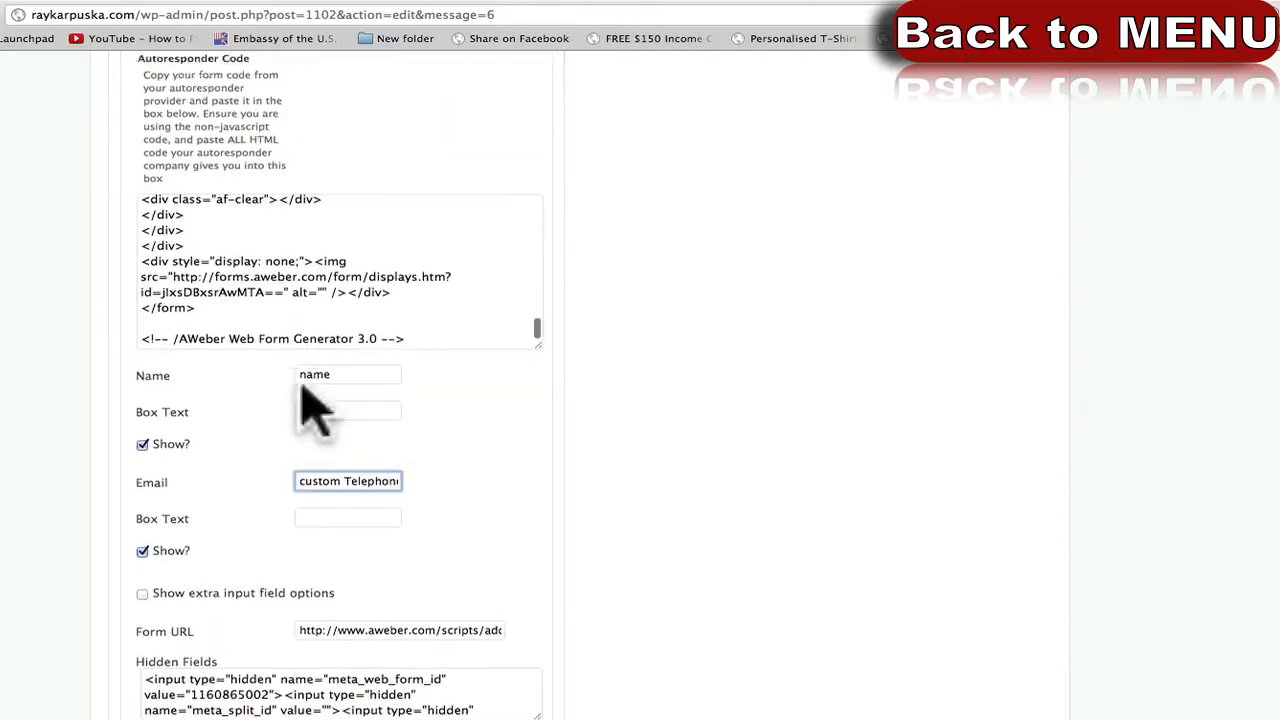
scroll(165, 420, "up", 2)
scroll(255, 375, "up", 1)
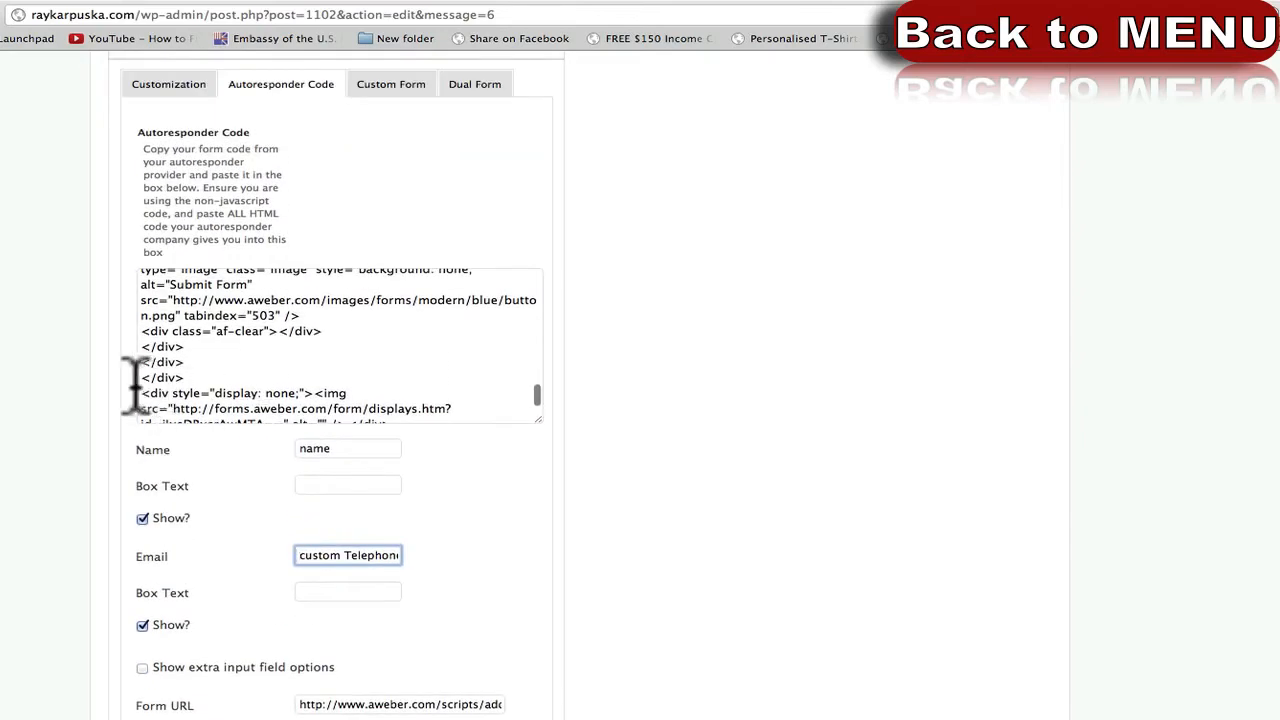
scroll(135, 385, "up", 2)
scroll(220, 430, "up", 4)
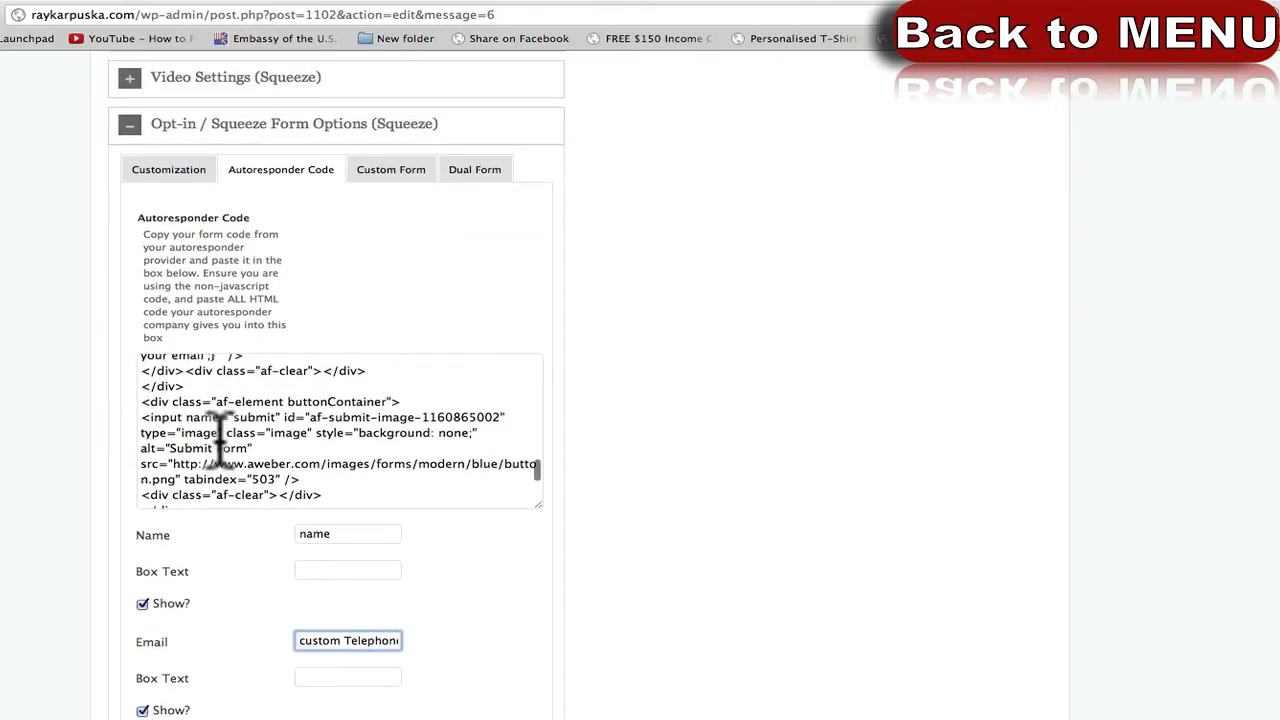
scroll(232, 418, "up", 5)
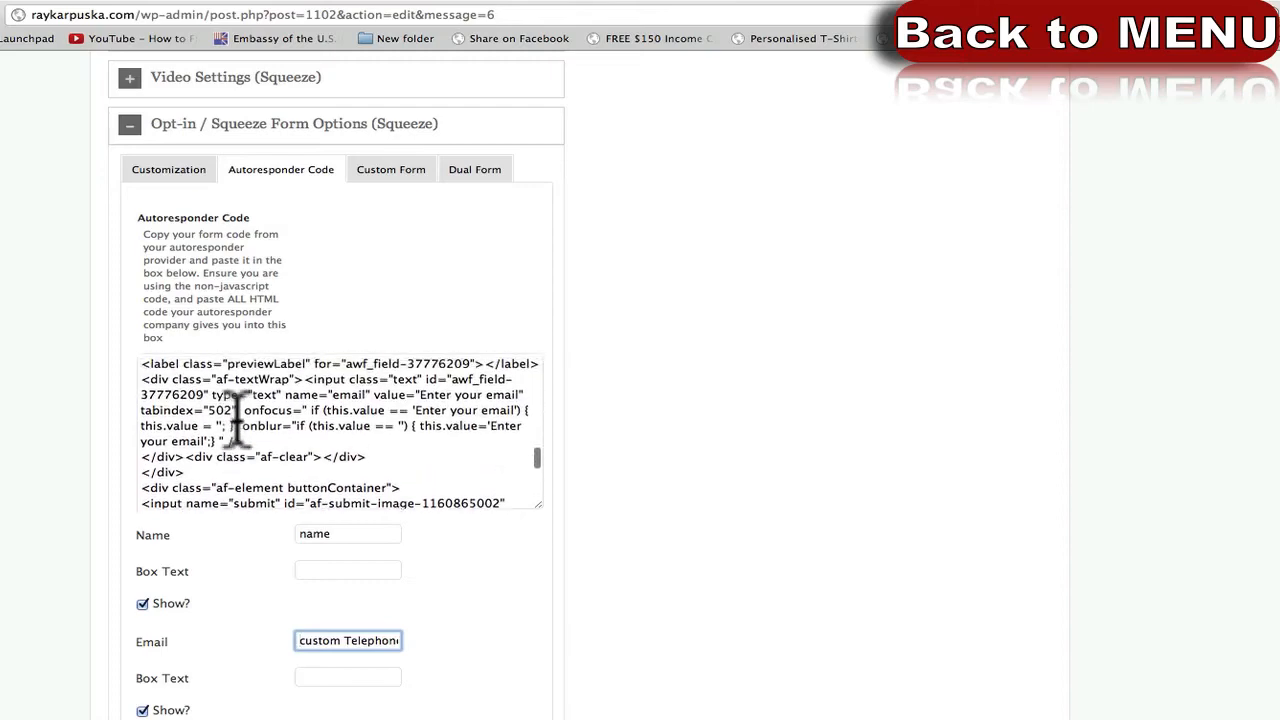
scroll(203, 425, "up", 4)
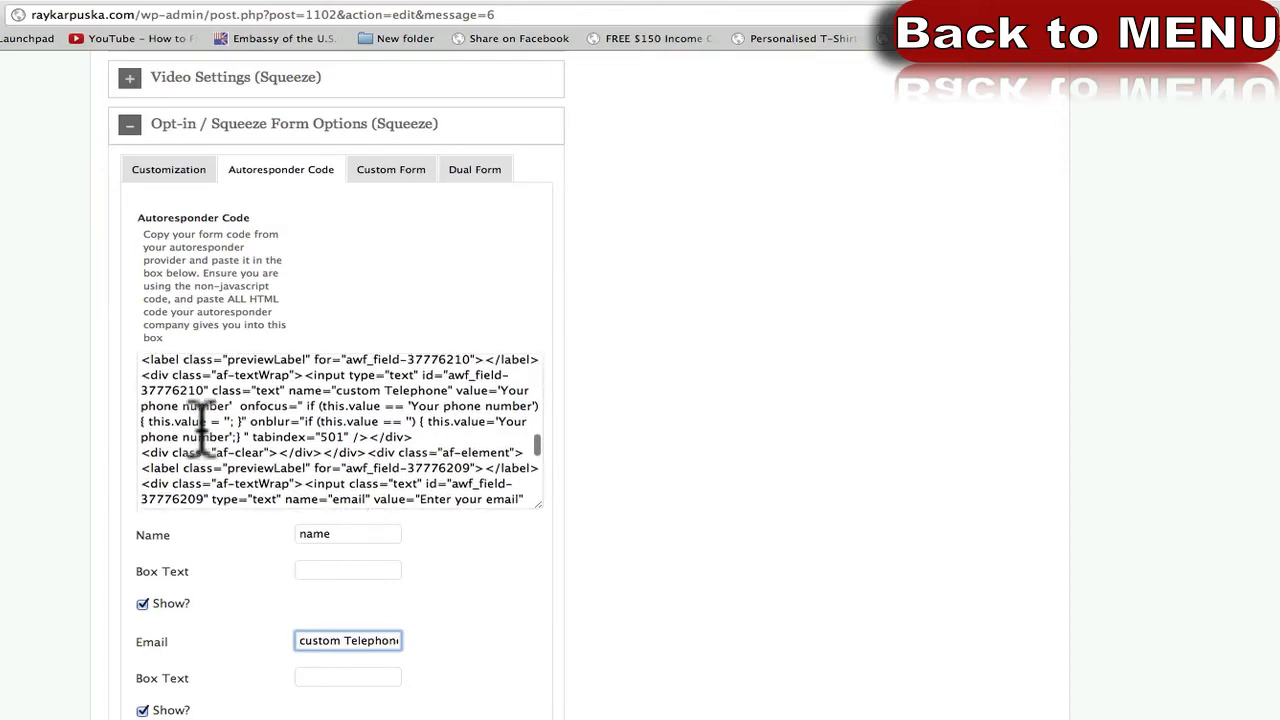
scroll(210, 425, "up", 4)
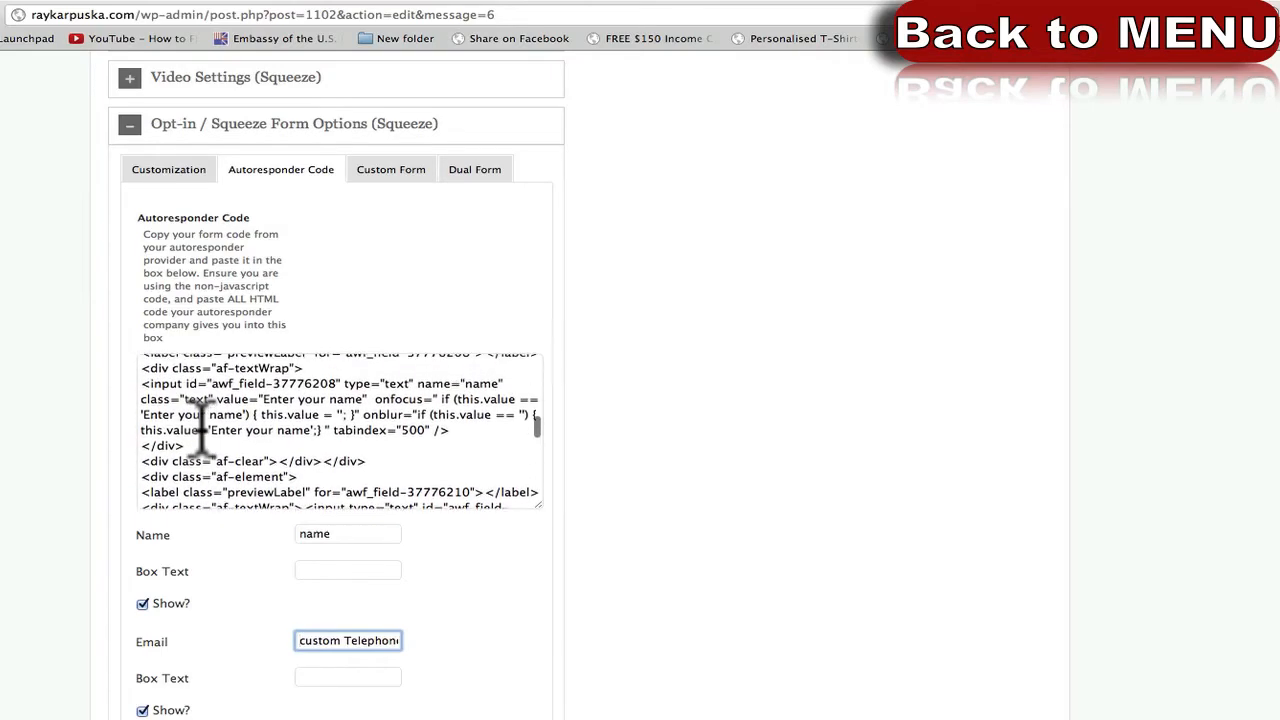
left_click(226, 430)
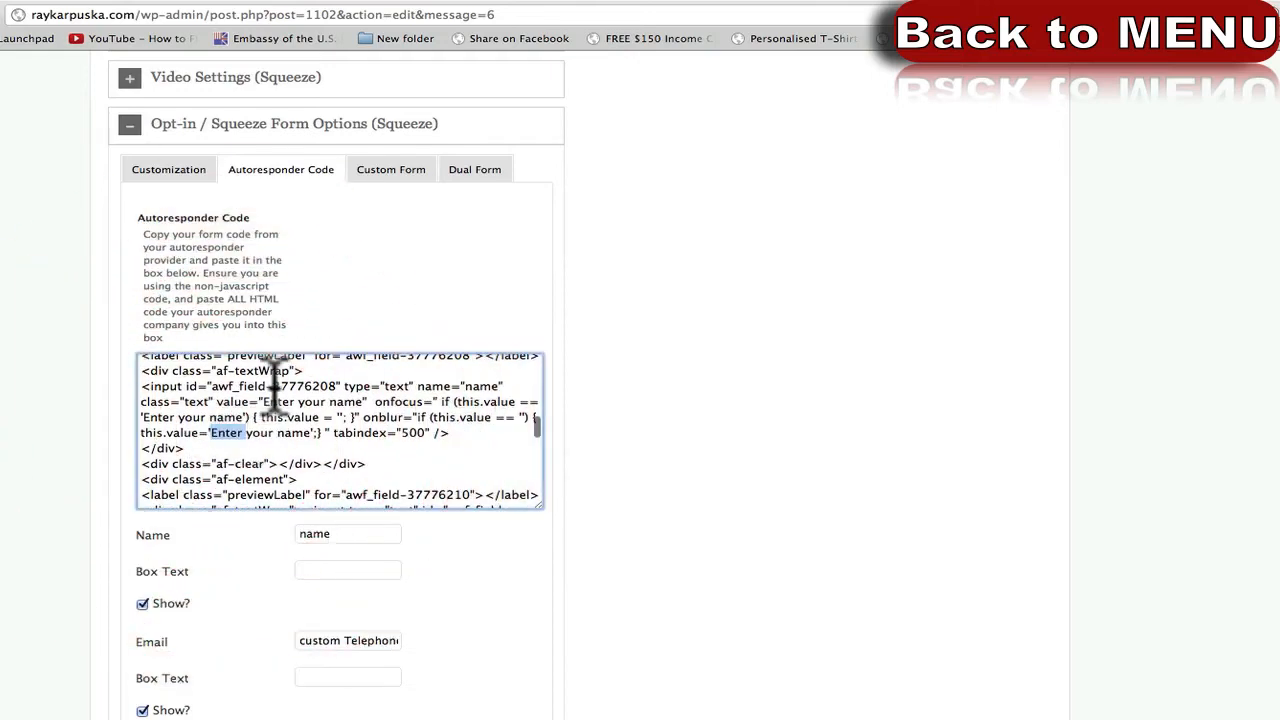
scroll(377, 380, "up", 1)
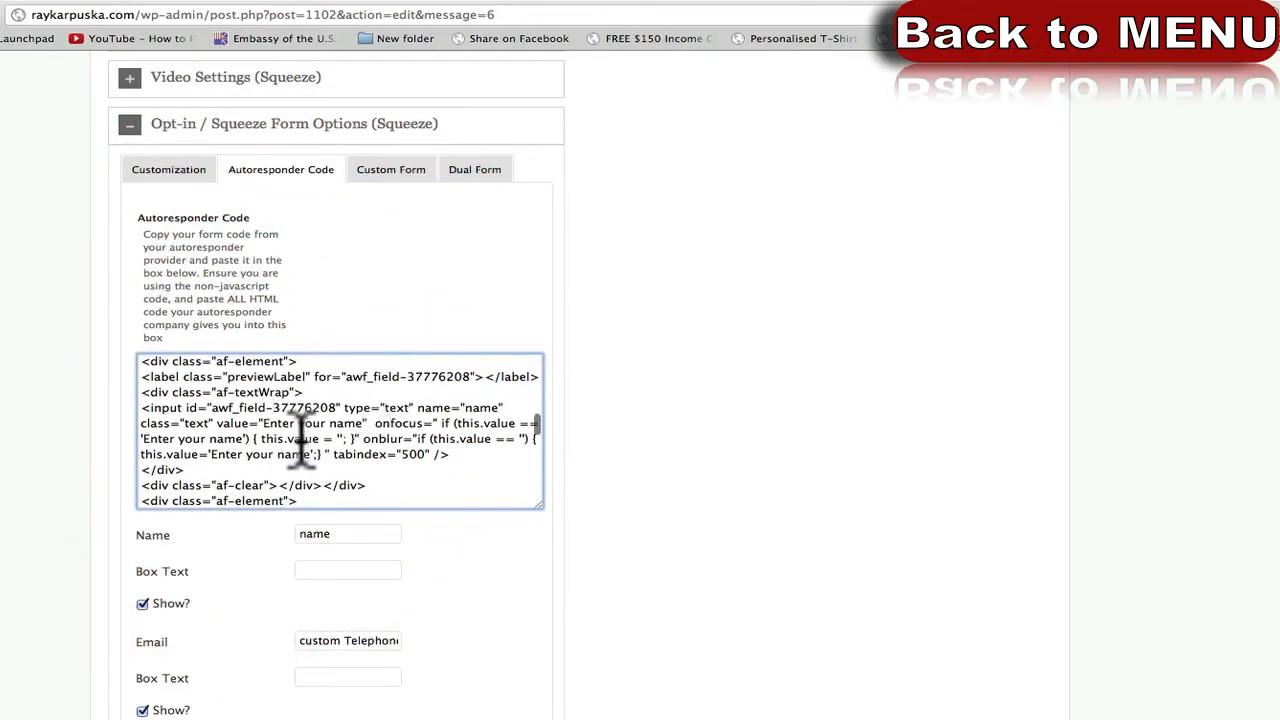
scroll(345, 440, "down", 5)
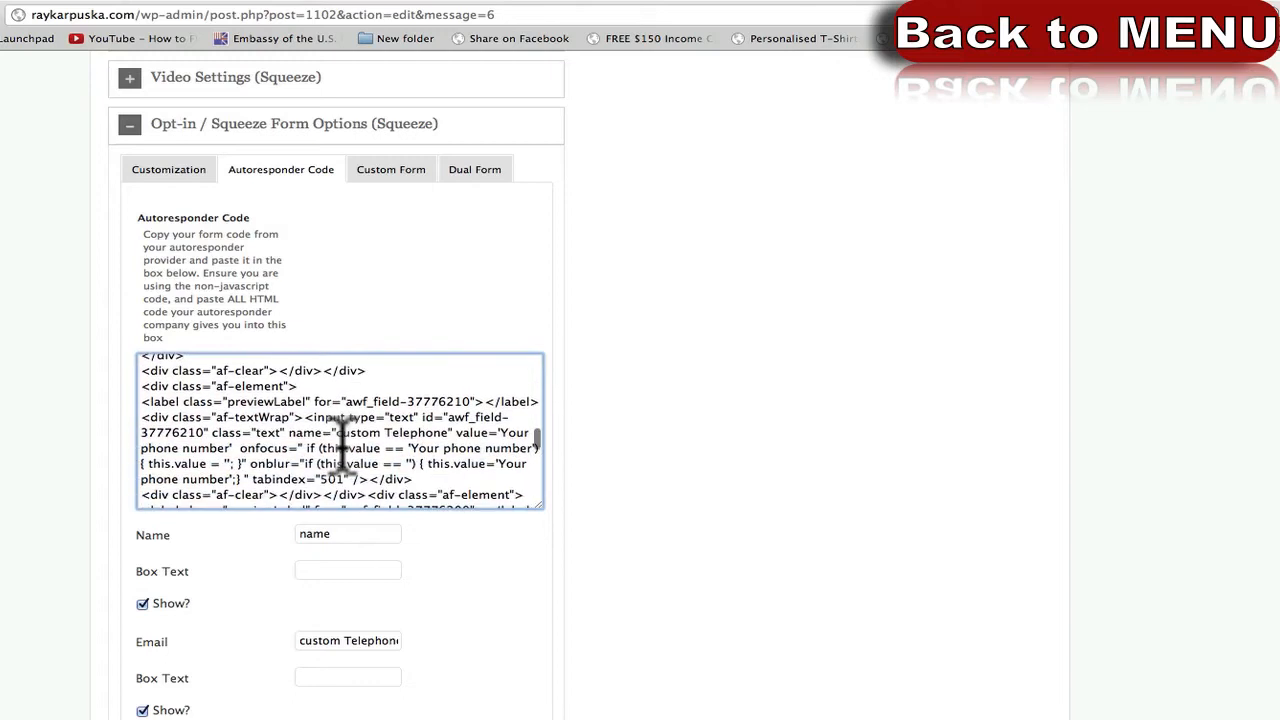
left_click_drag(349, 418, 258, 432)
left_click(258, 432)
scroll(322, 432, "down", 1)
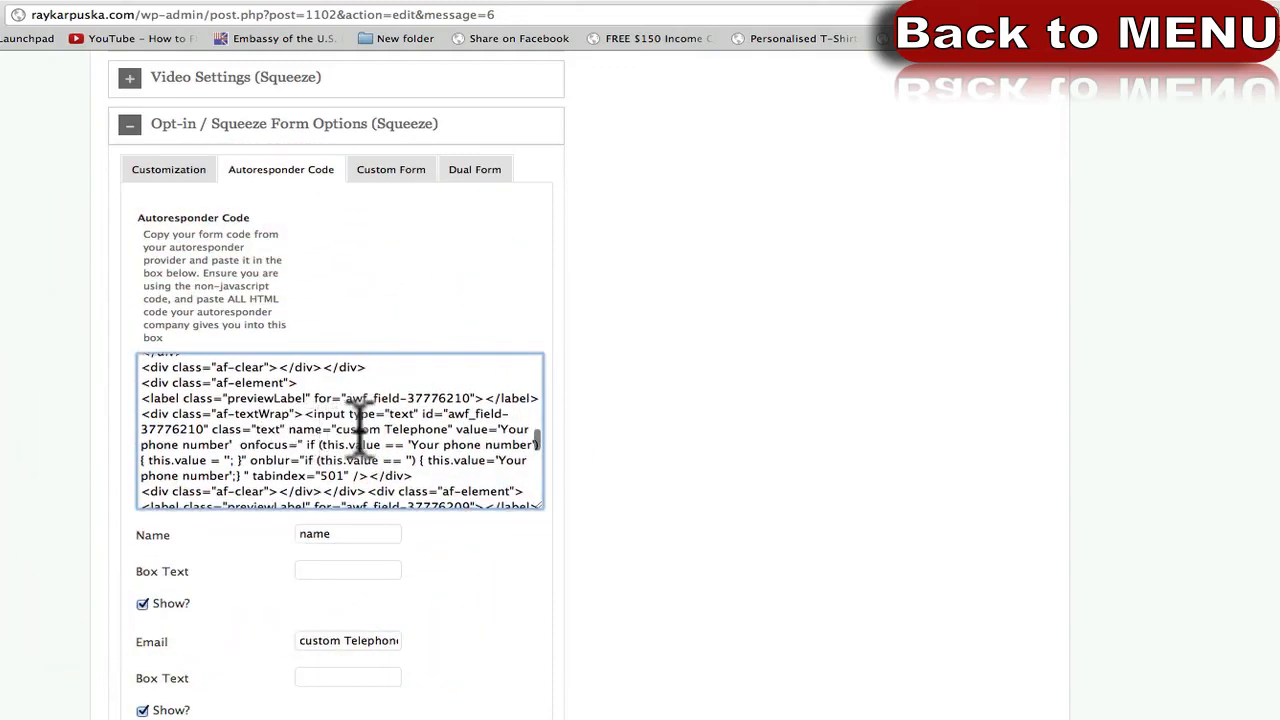
left_click(383, 430)
left_click_drag(383, 430, 452, 428)
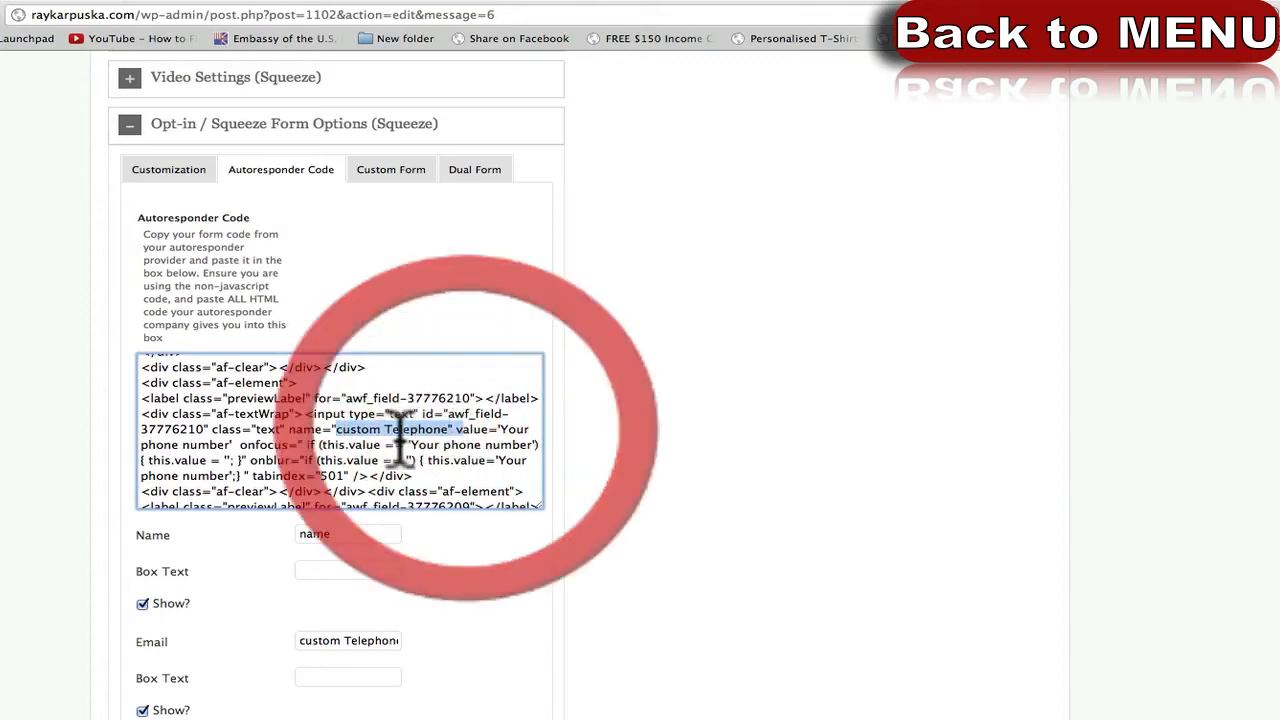
scroll(400, 430, "down", 2)
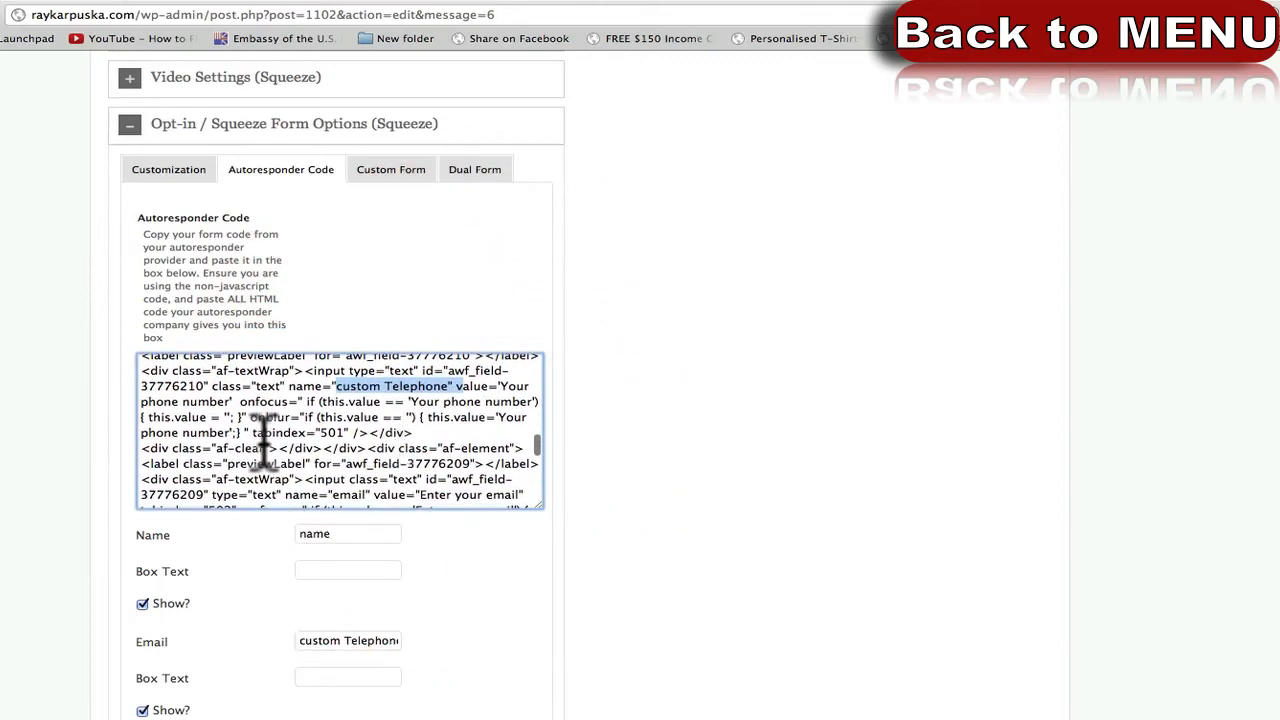
scroll(265, 440, "down", 2)
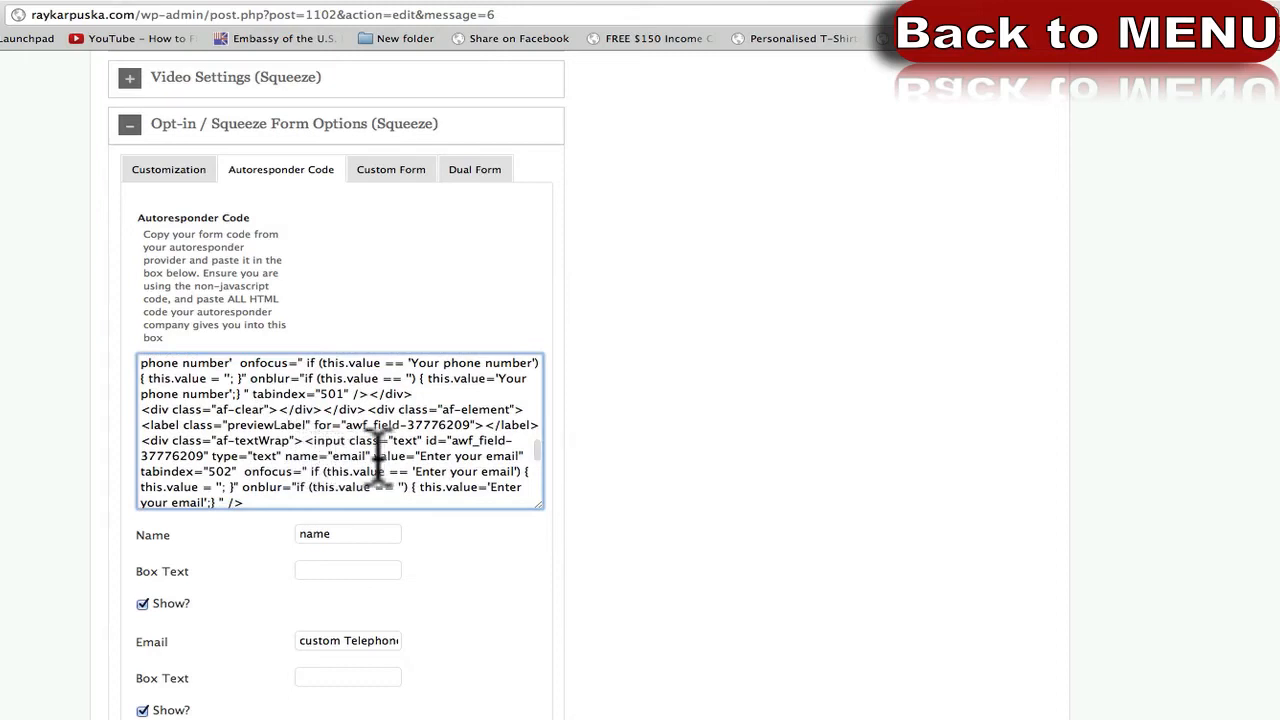
left_click(400, 458)
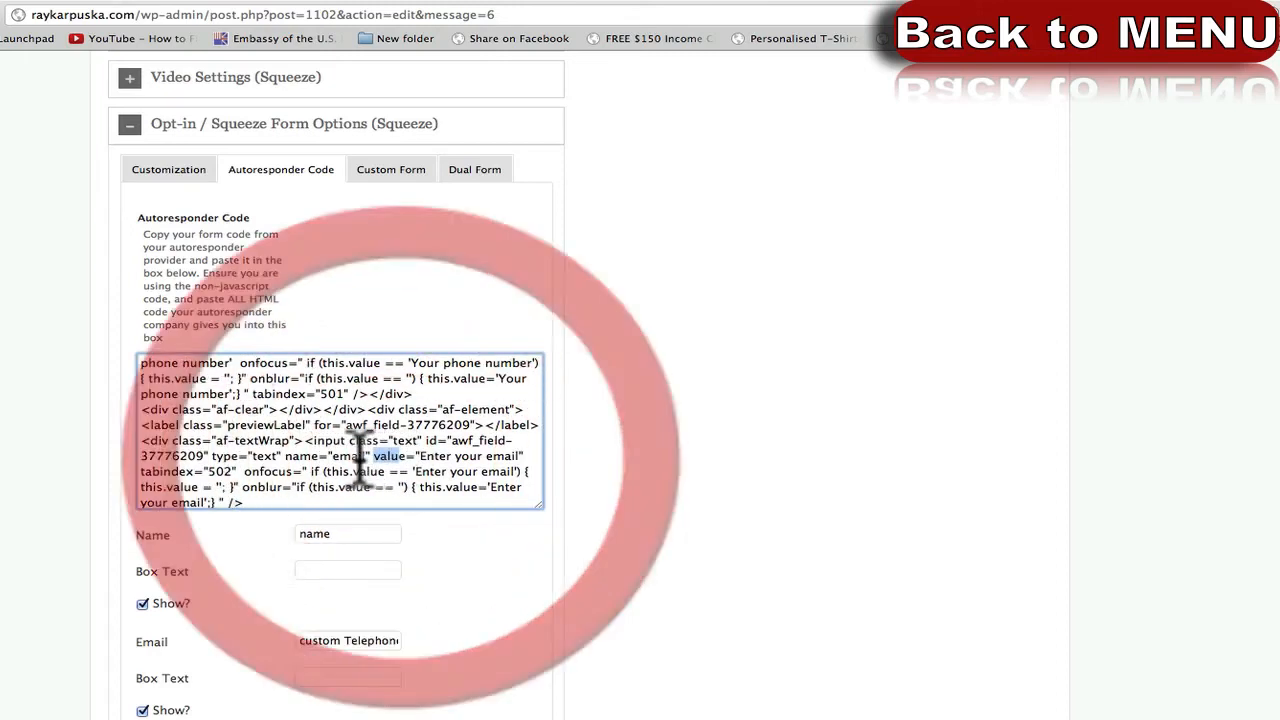
left_click(352, 457)
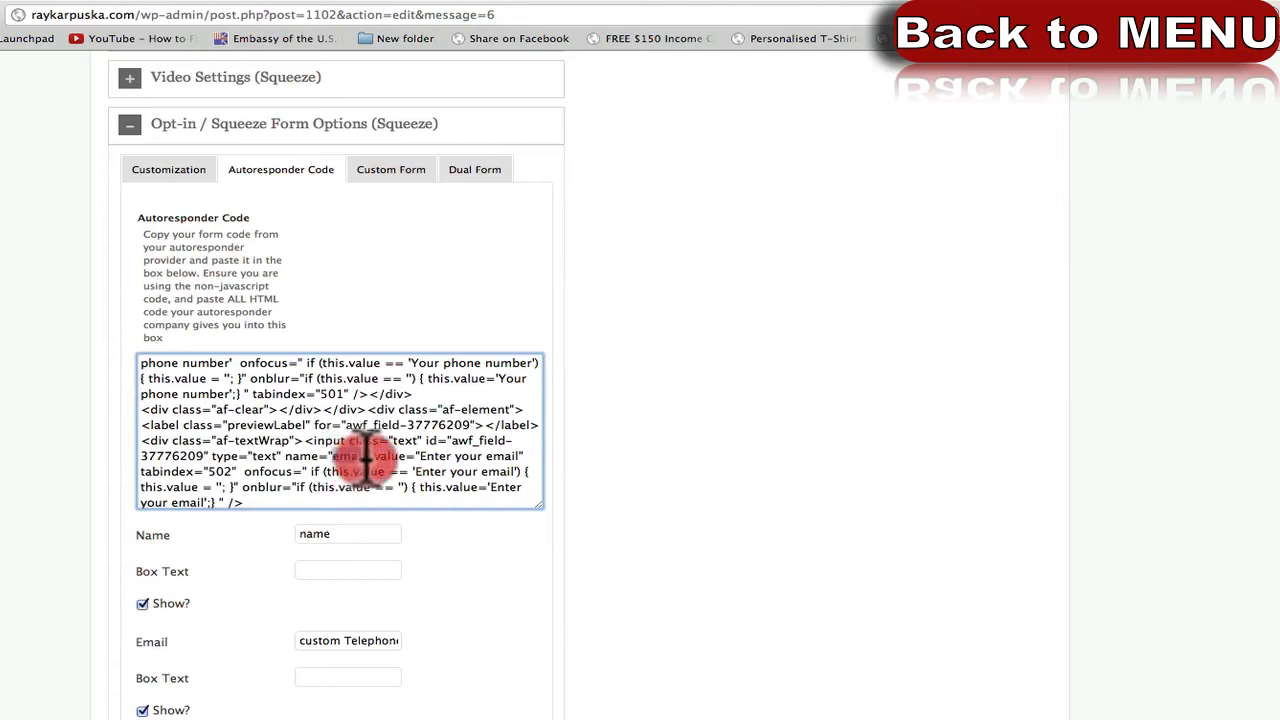
Change the Email field value from 'custom Telephone' to 'email'.
triple_click(331, 643)
type("email")
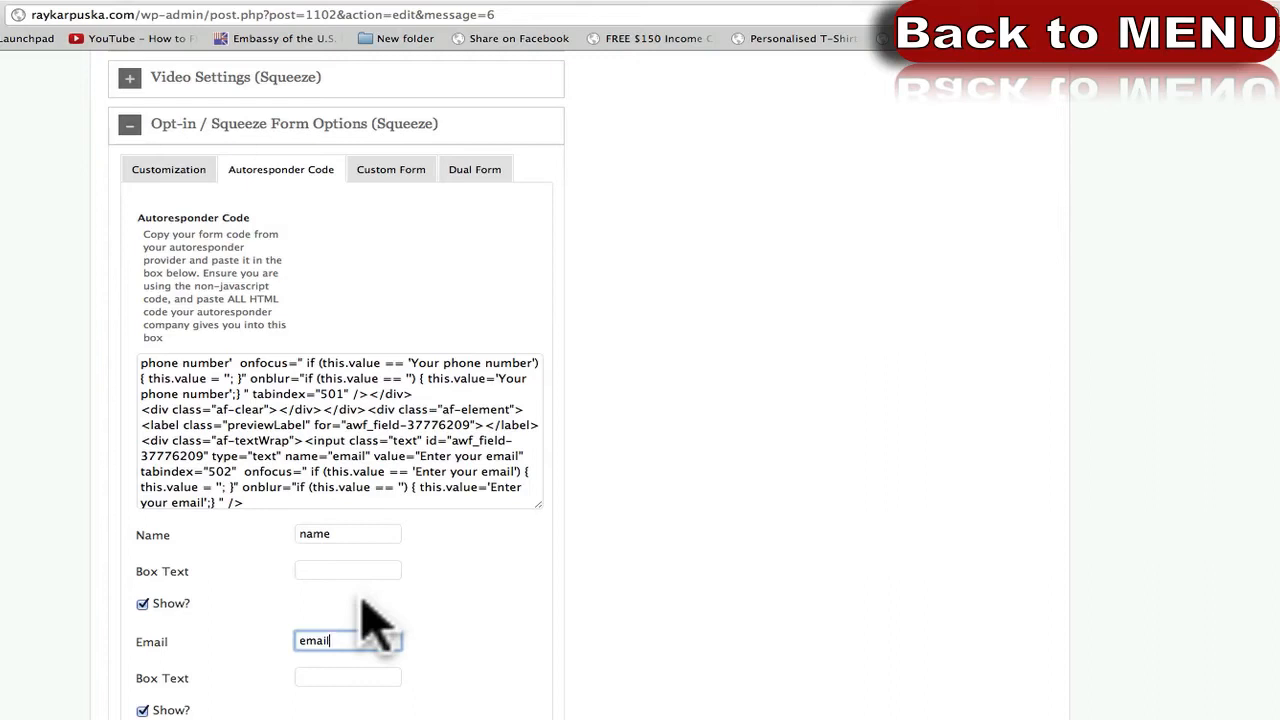
left_click(18, 605)
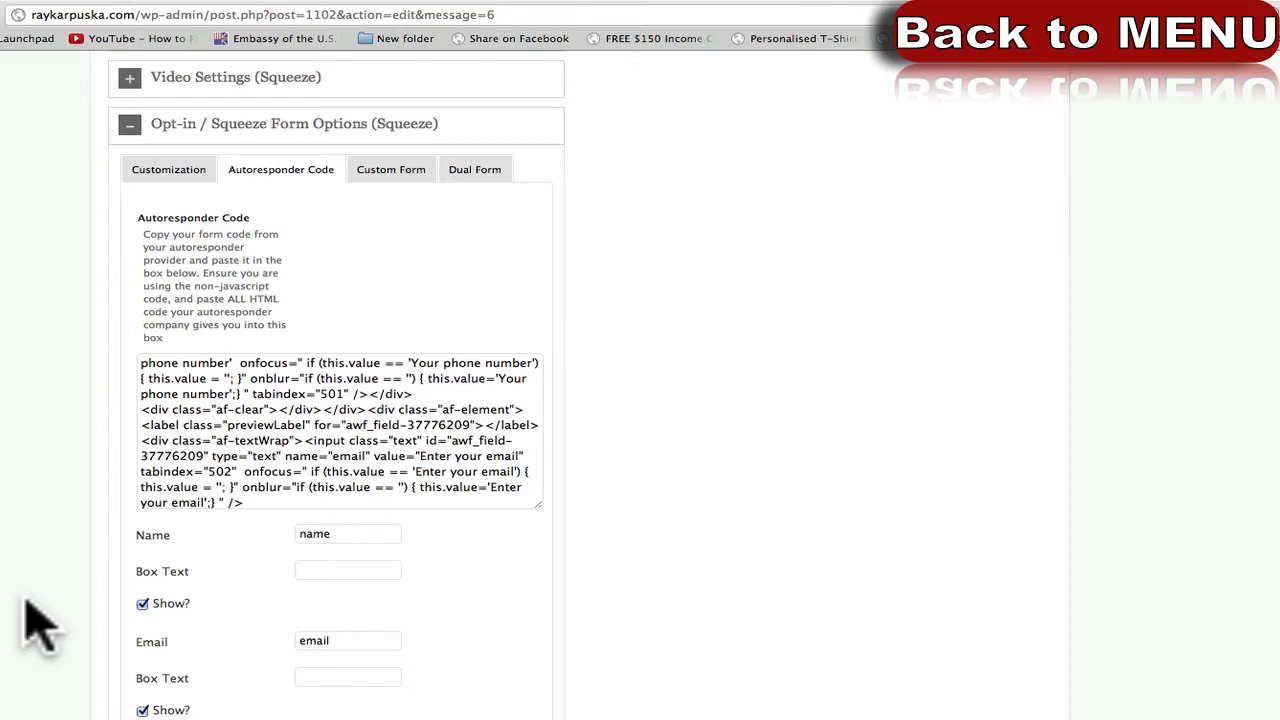
Toggle Show extra input field options on and off, then focus the Squeeze Page Button field.
scroll(40, 635, "down", 1)
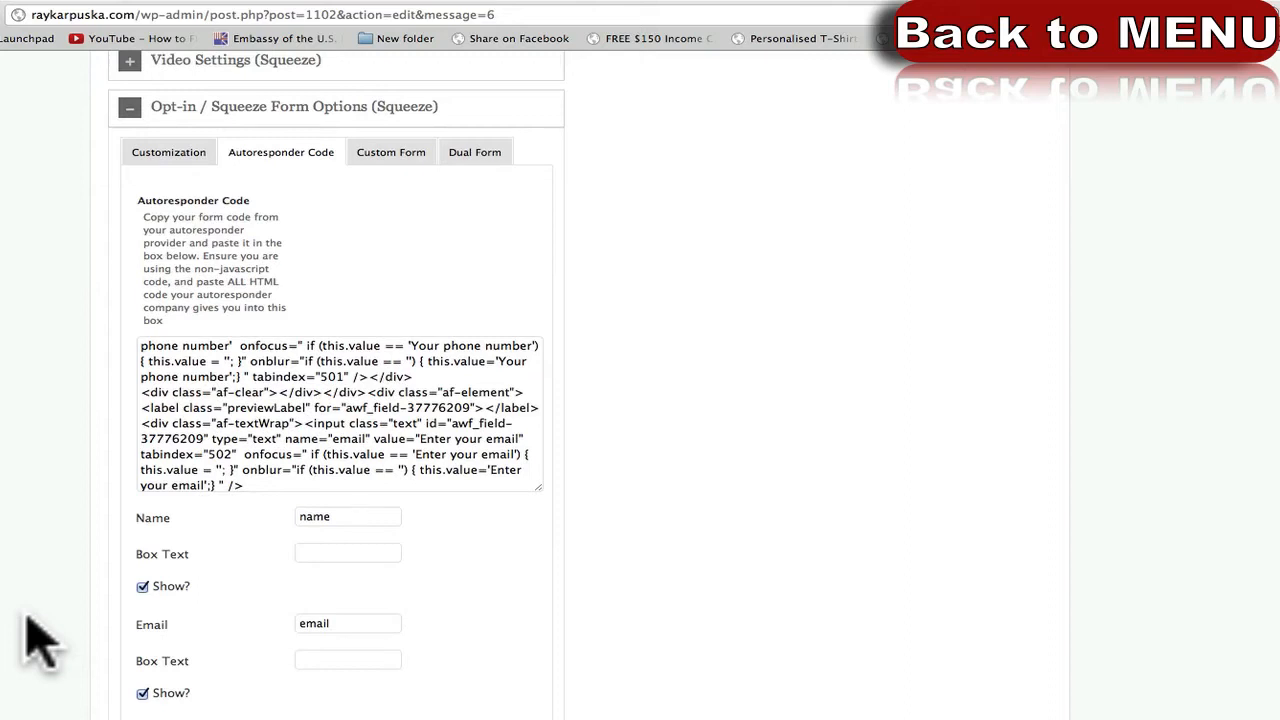
scroll(40, 640, "down", 1)
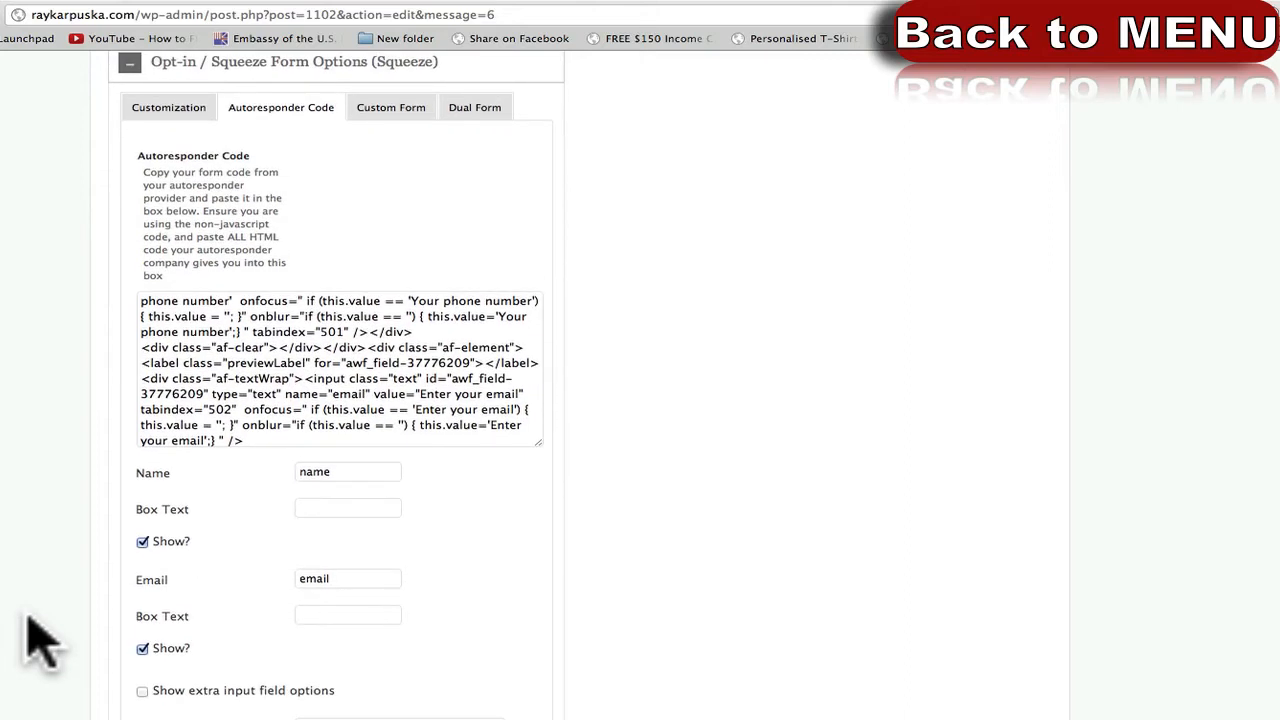
scroll(45, 665, "down", 2)
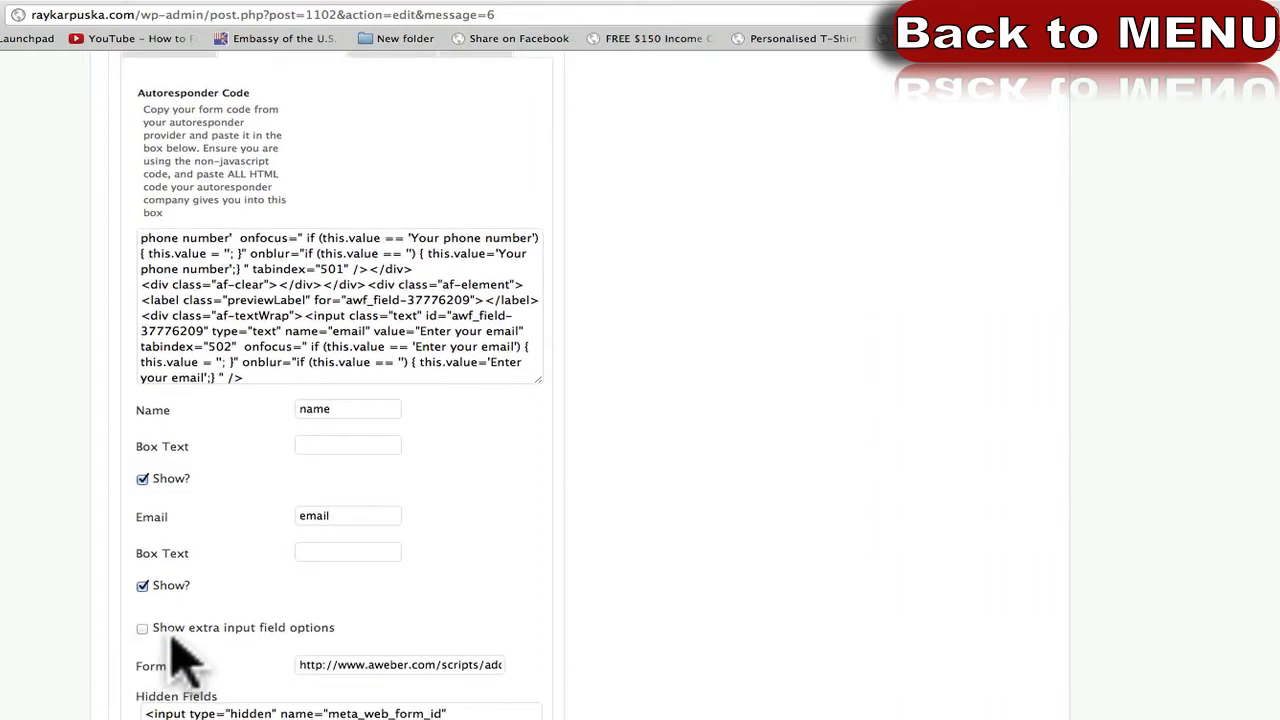
left_click(142, 628)
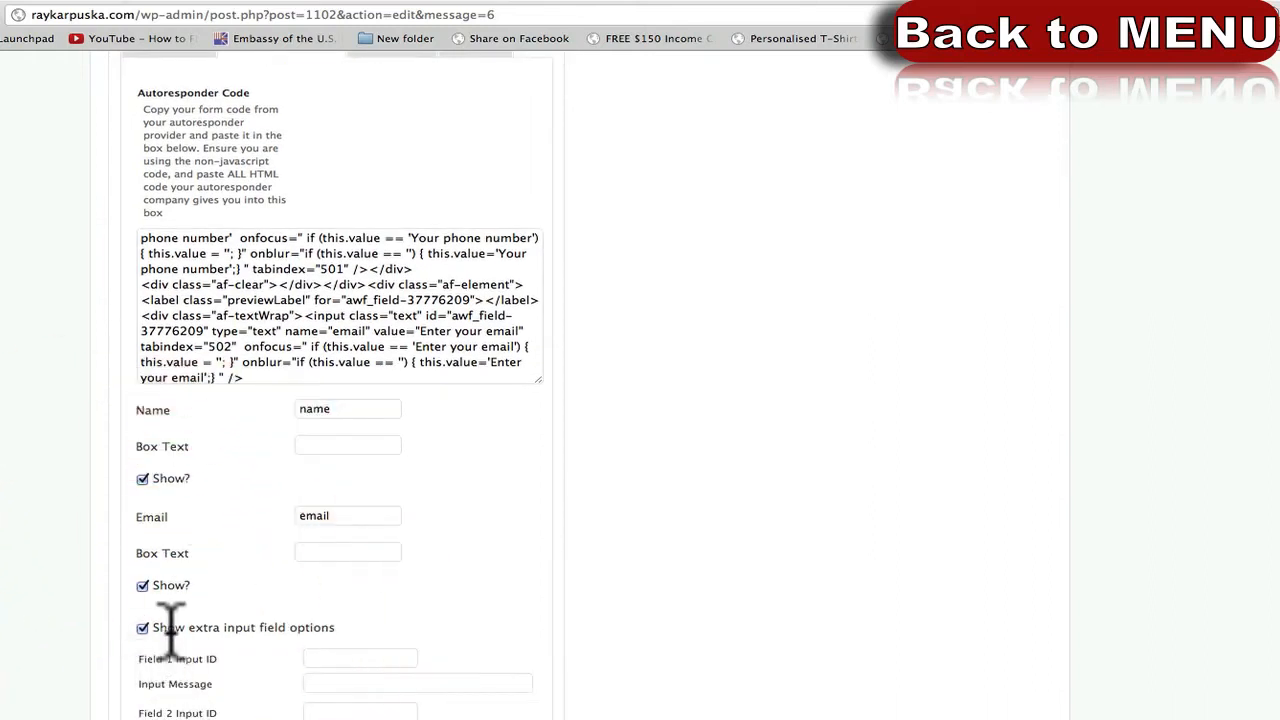
left_click_drag(172, 627, 318, 627)
left_click(142, 628)
scroll(70, 700, "down", 3)
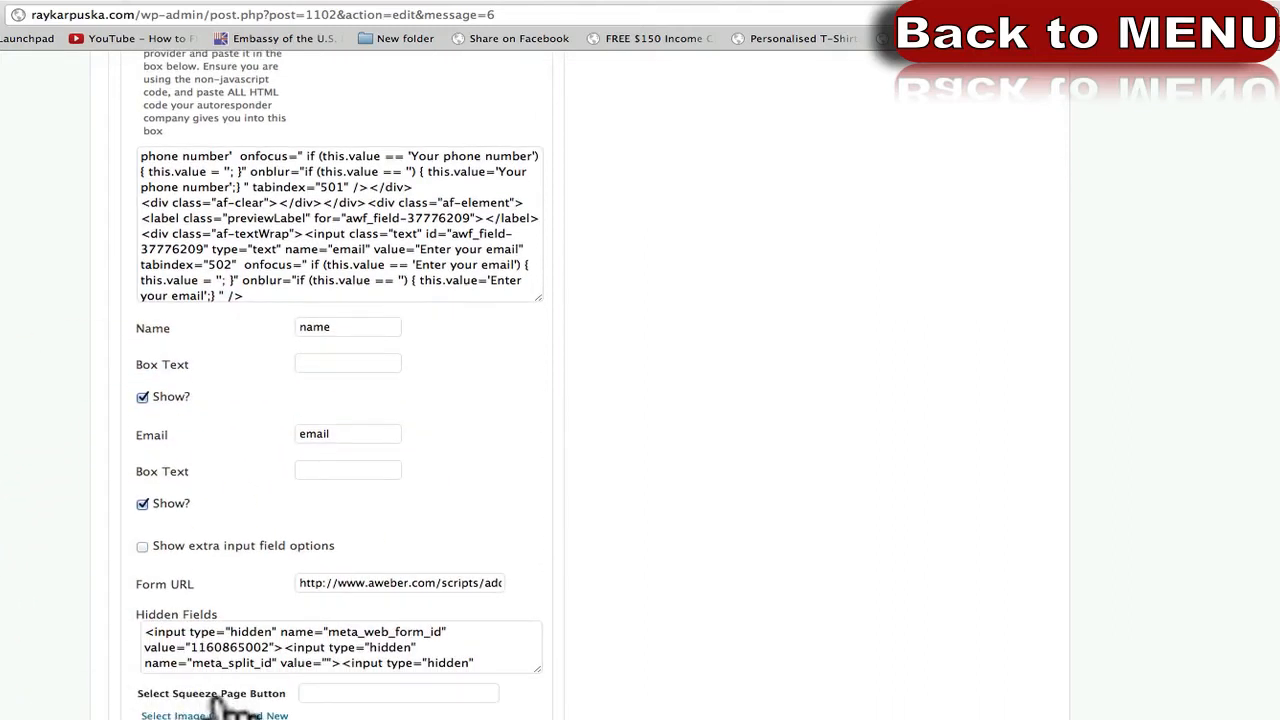
left_click(308, 692)
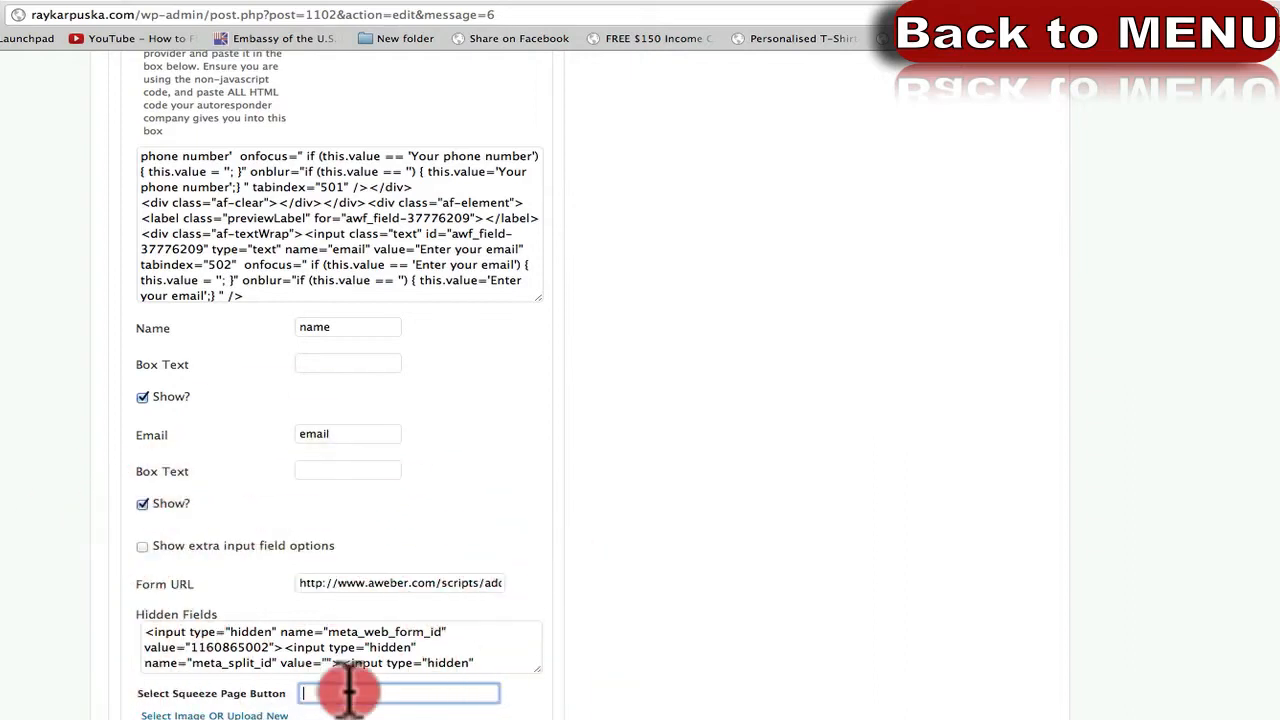
left_click(437, 690)
left_click(190, 715)
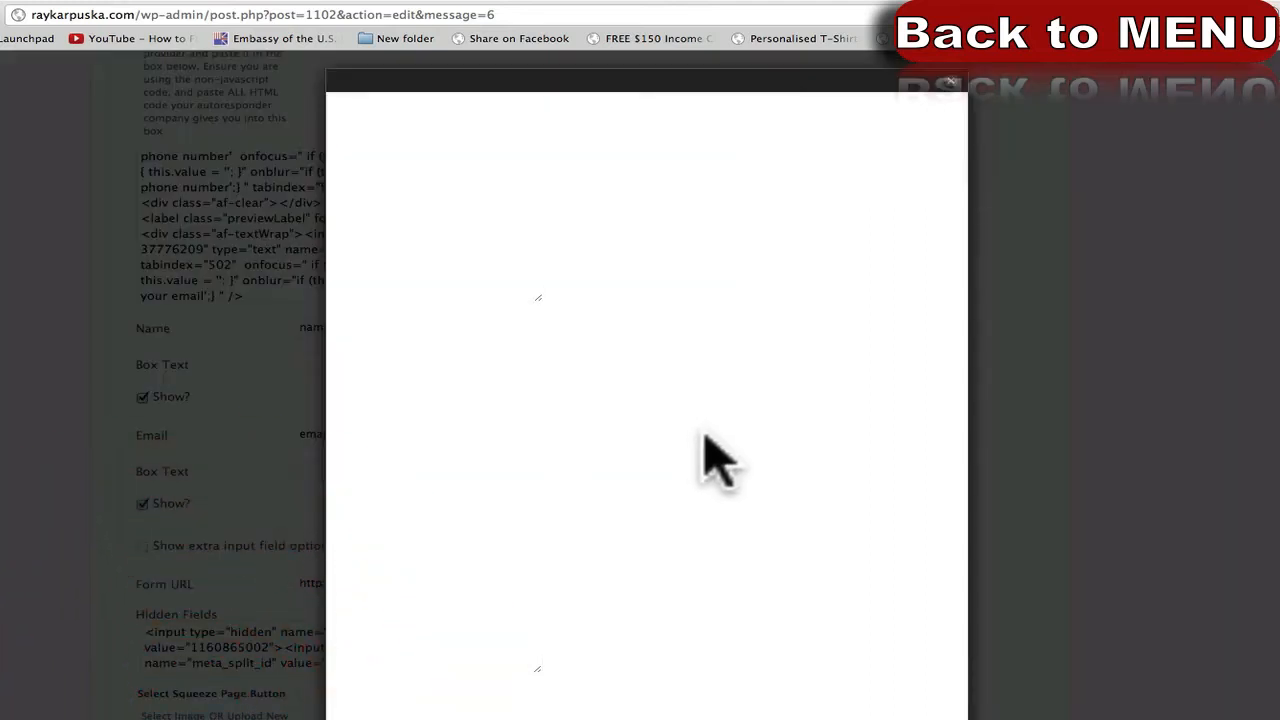
scroll(585, 520, "down", 20)
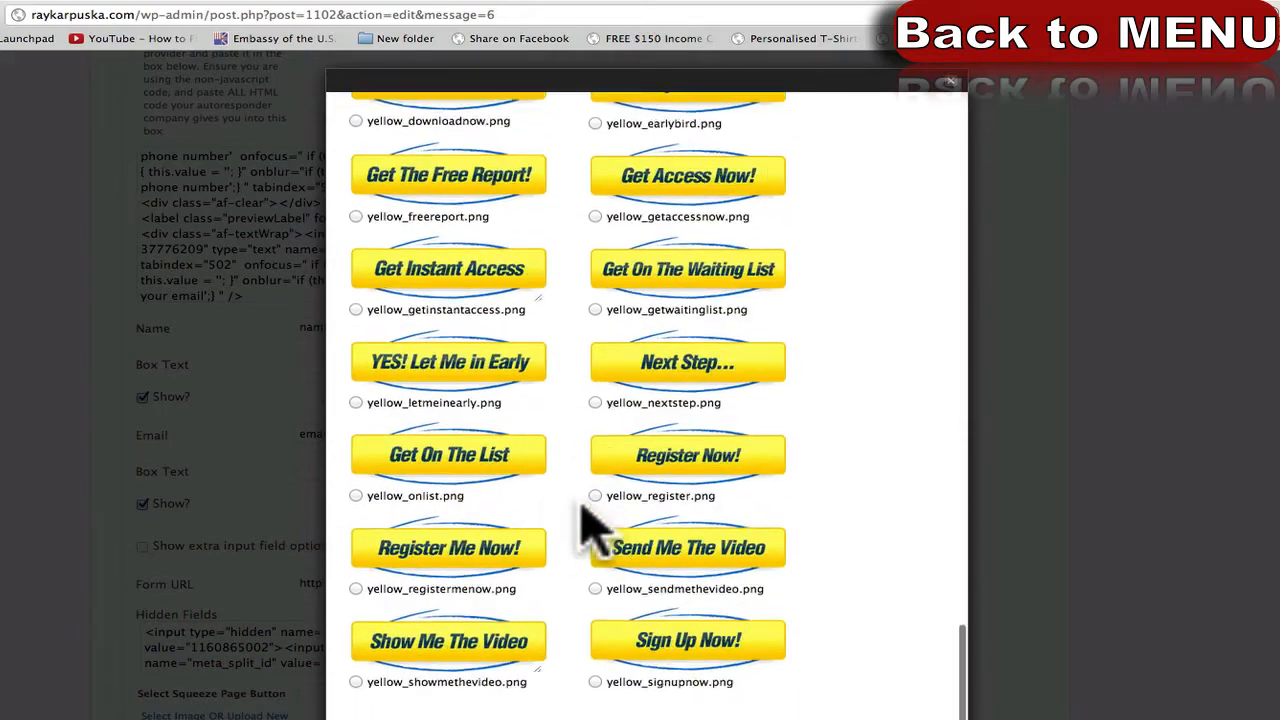
scroll(572, 548, "down", 1)
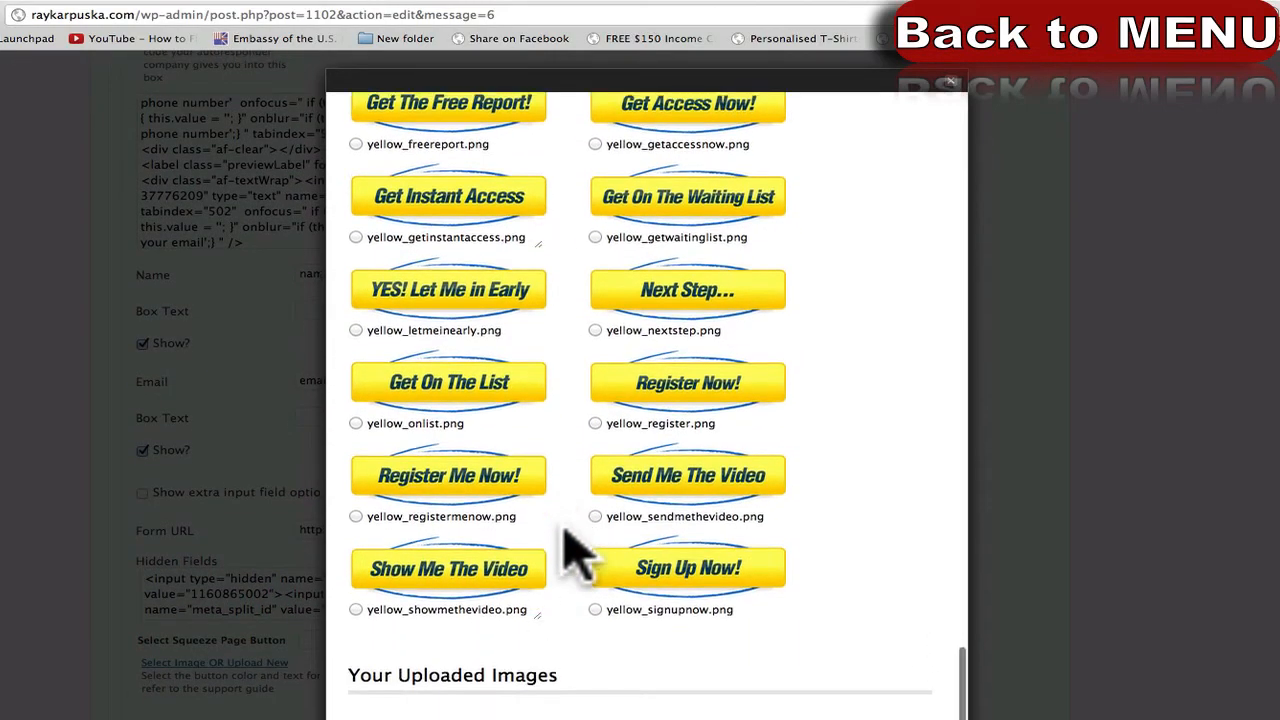
left_click(542, 672)
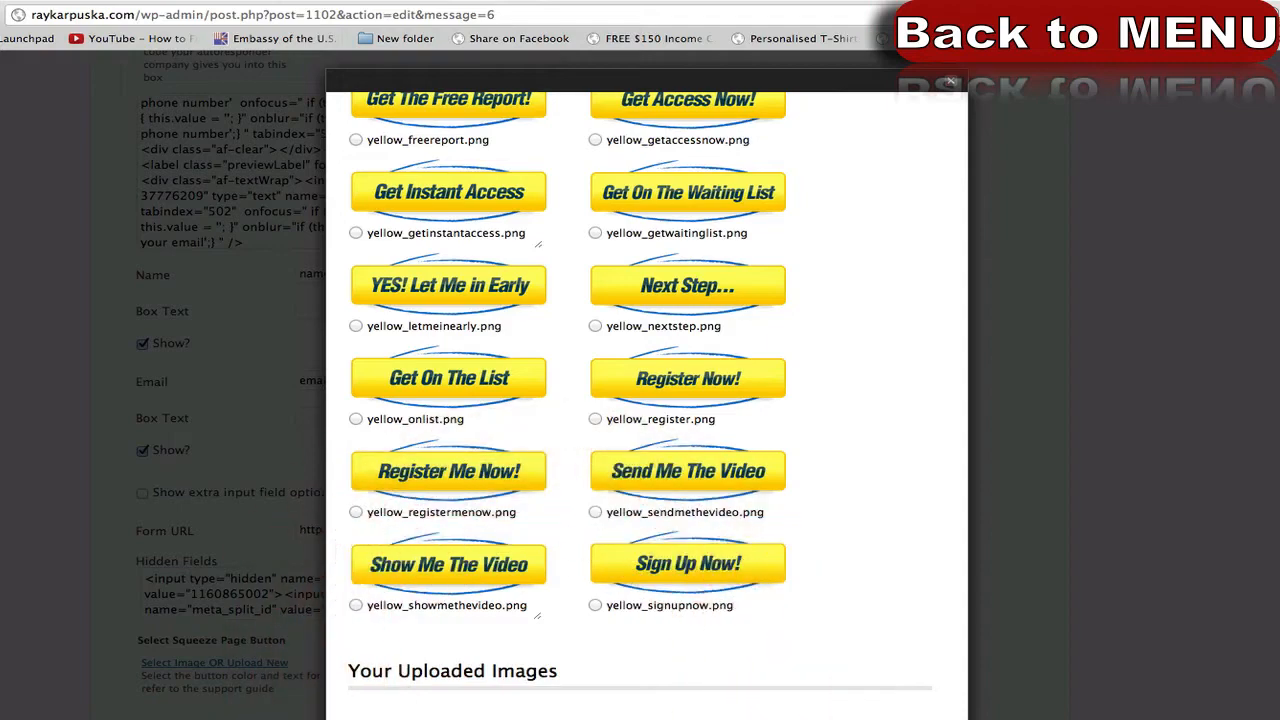
left_click(266, 694)
scroll(244, 585, "up", 4)
scroll(244, 585, "up", 6)
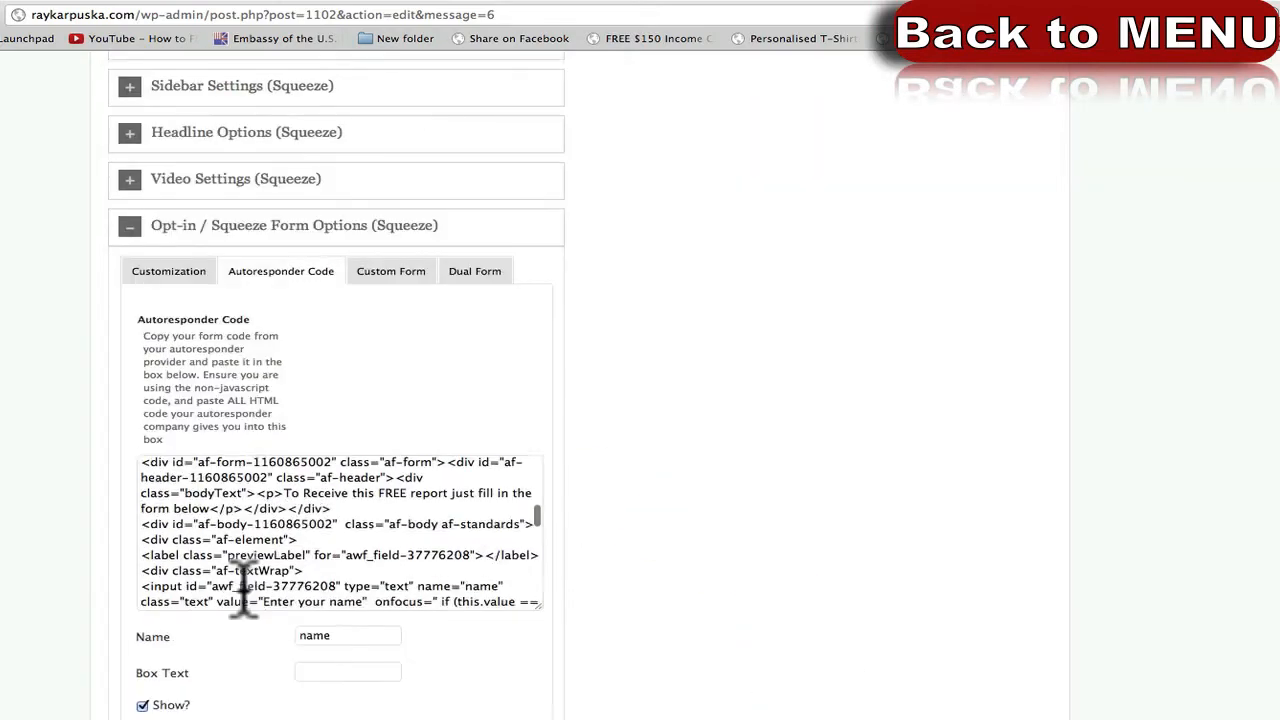
On the AWeber form tab, reselect the form code and toggle between Javascript Snippet and Raw HTML Version.
left_click(970, 225)
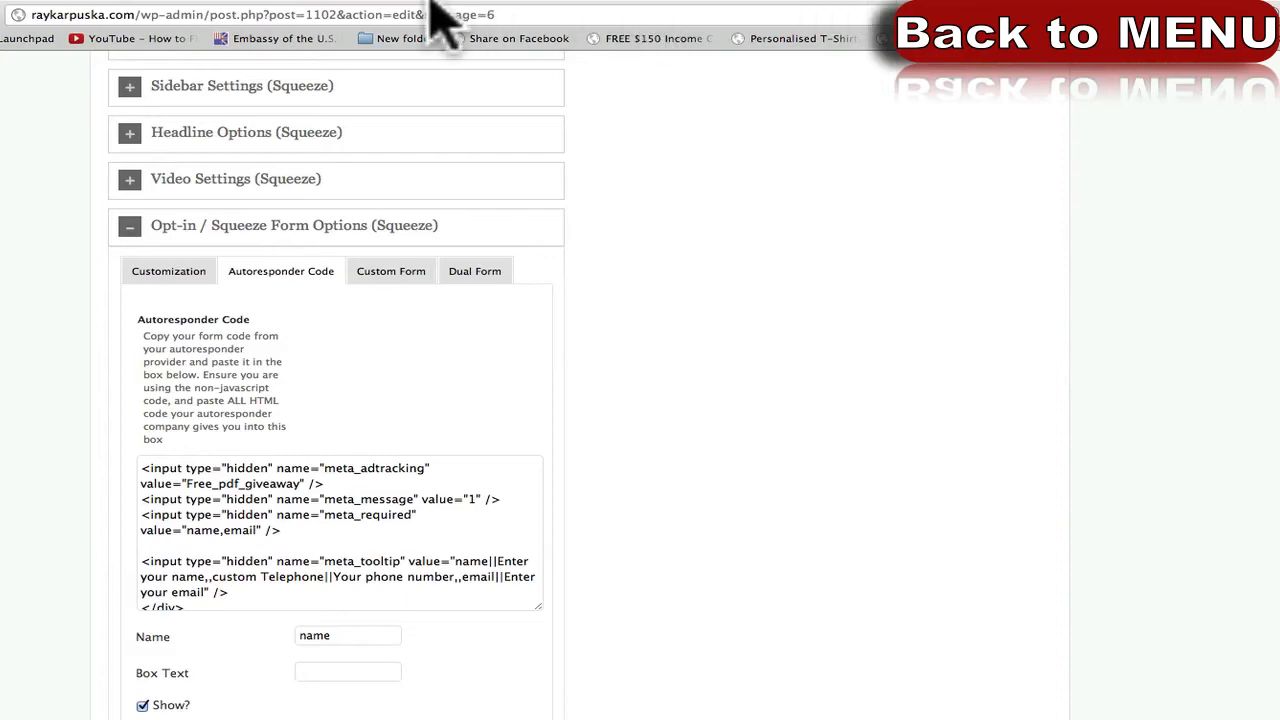
left_click(98, 1)
left_click(115, 532)
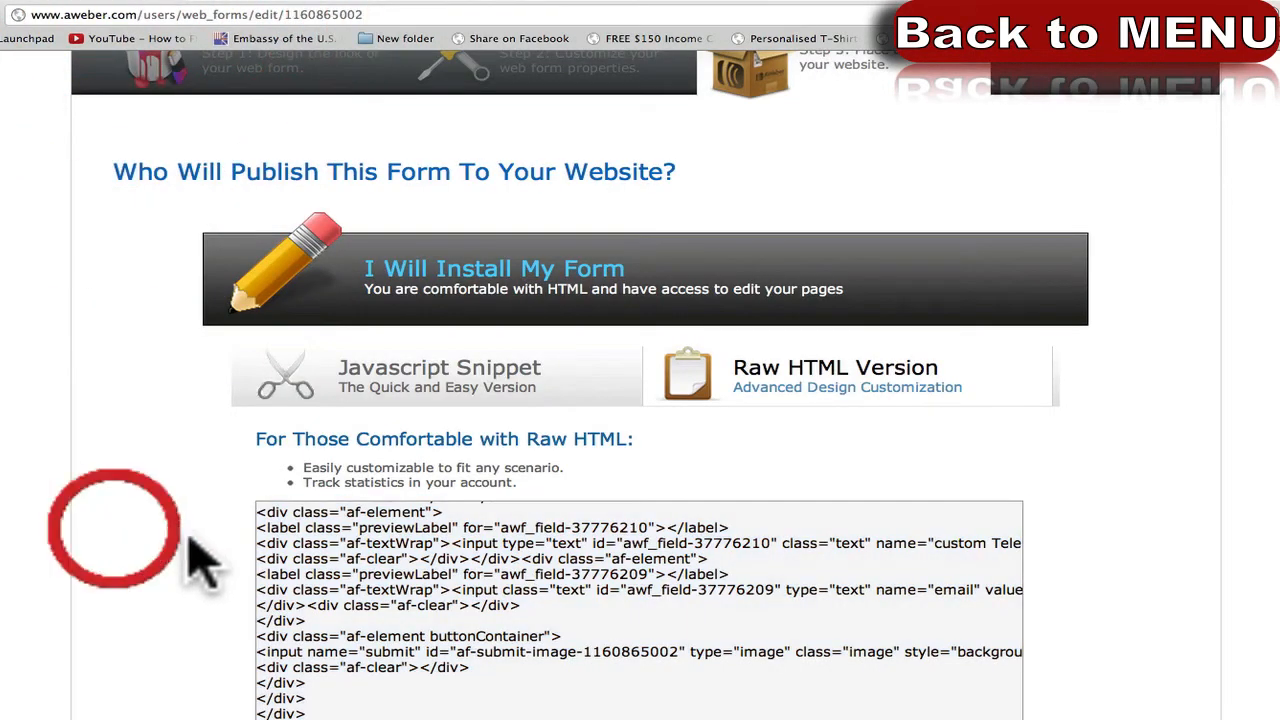
left_click(339, 541)
left_click(323, 677)
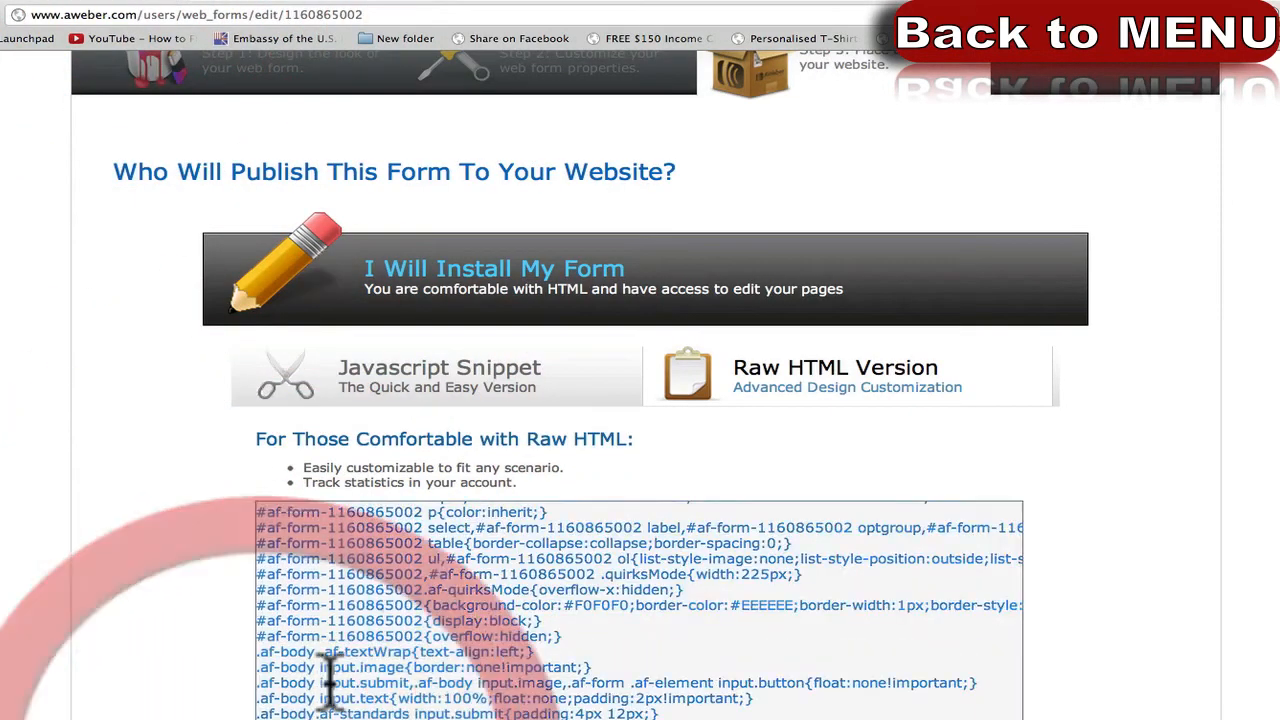
left_click(480, 409)
left_click(752, 402)
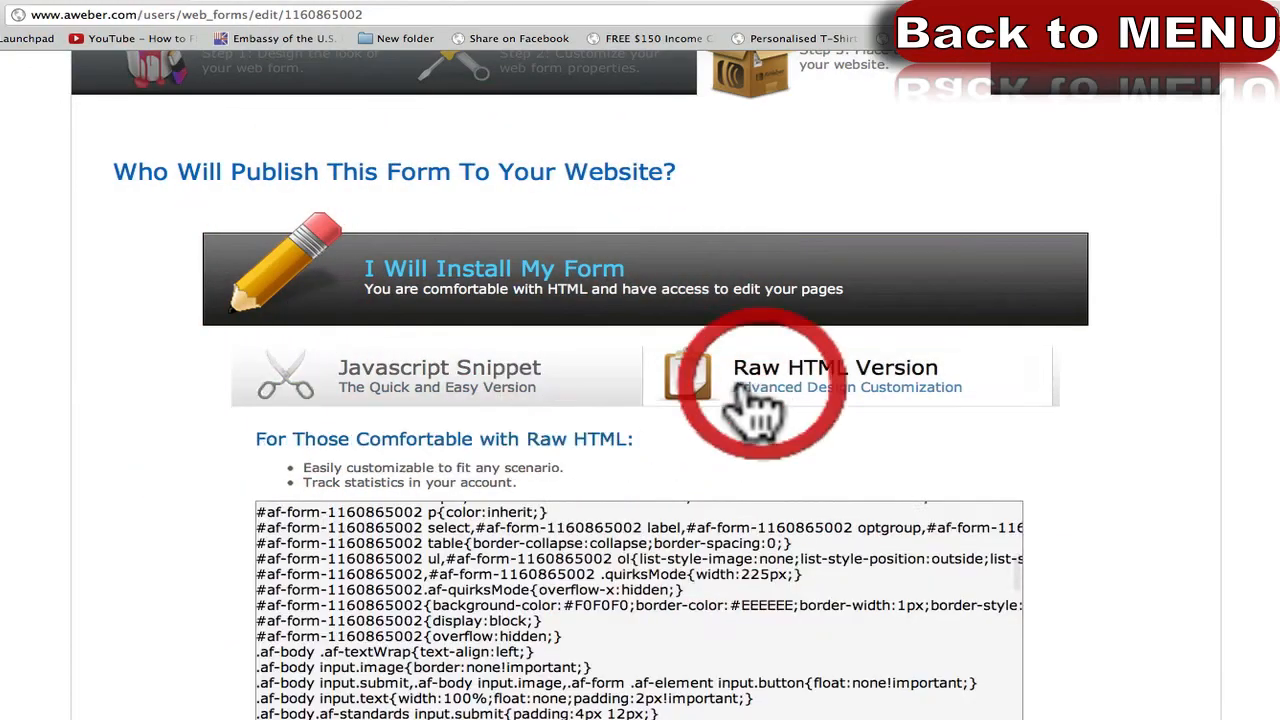
Open AWeber's hosted opt-in form page with name, phone number and email fields.
scroll(337, 580, "up", 3)
scroll(588, 470, "down", 4)
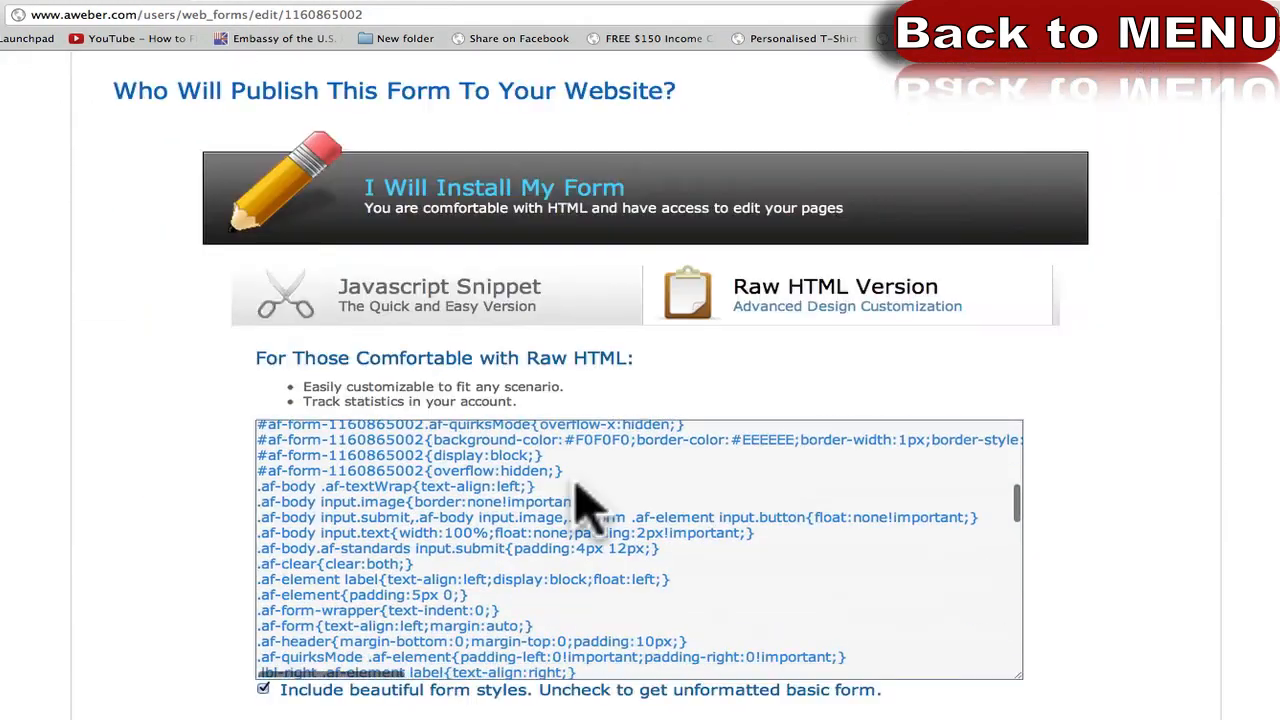
scroll(310, 620, "down", 5)
scroll(168, 648, "down", 3)
scroll(168, 648, "up", 10)
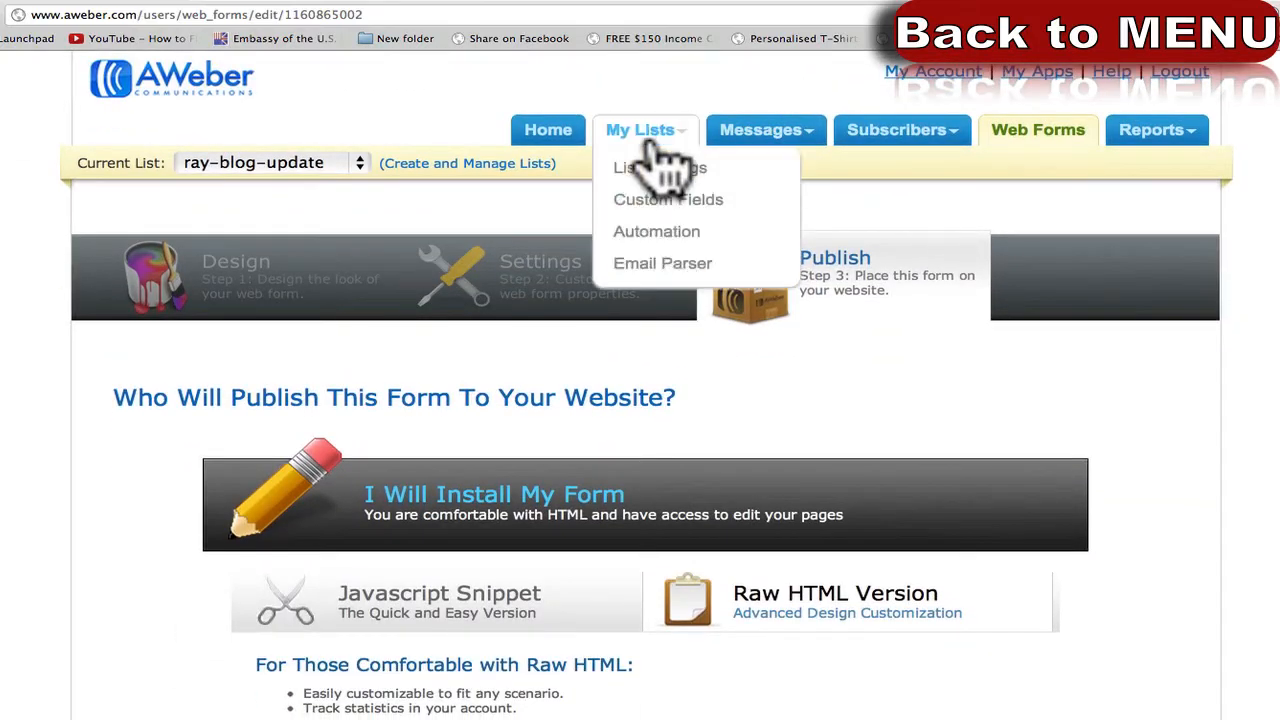
left_click(497, 8)
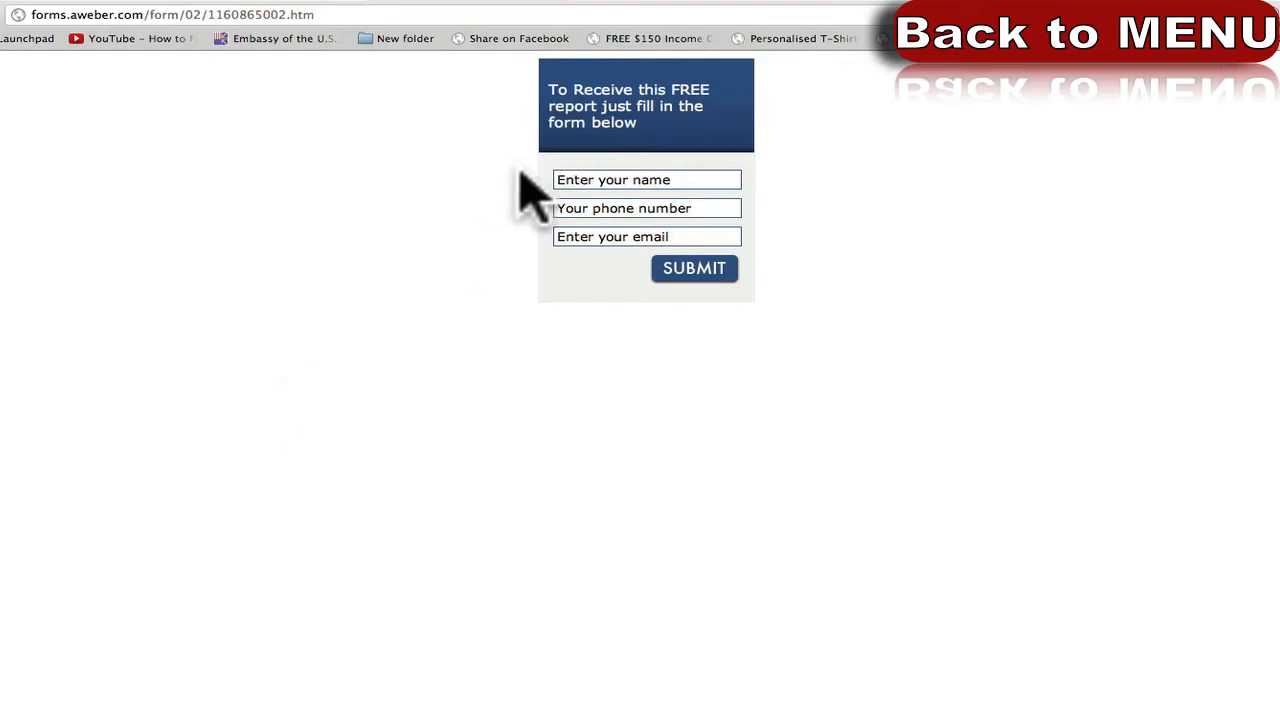
Fill the hosted form with a test name, placeholder phone entry and test e-mail, then SUBMIT.
left_click(625, 179)
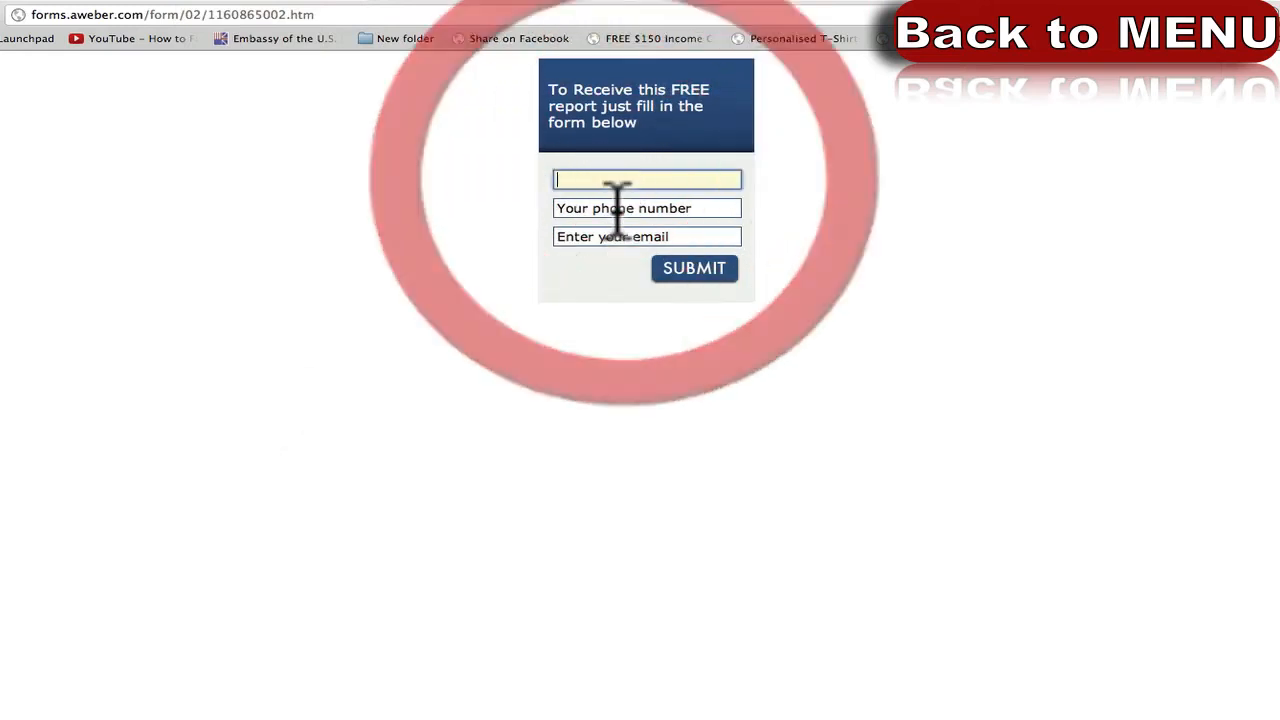
left_click(616, 209)
left_click(607, 237)
left_click(628, 175)
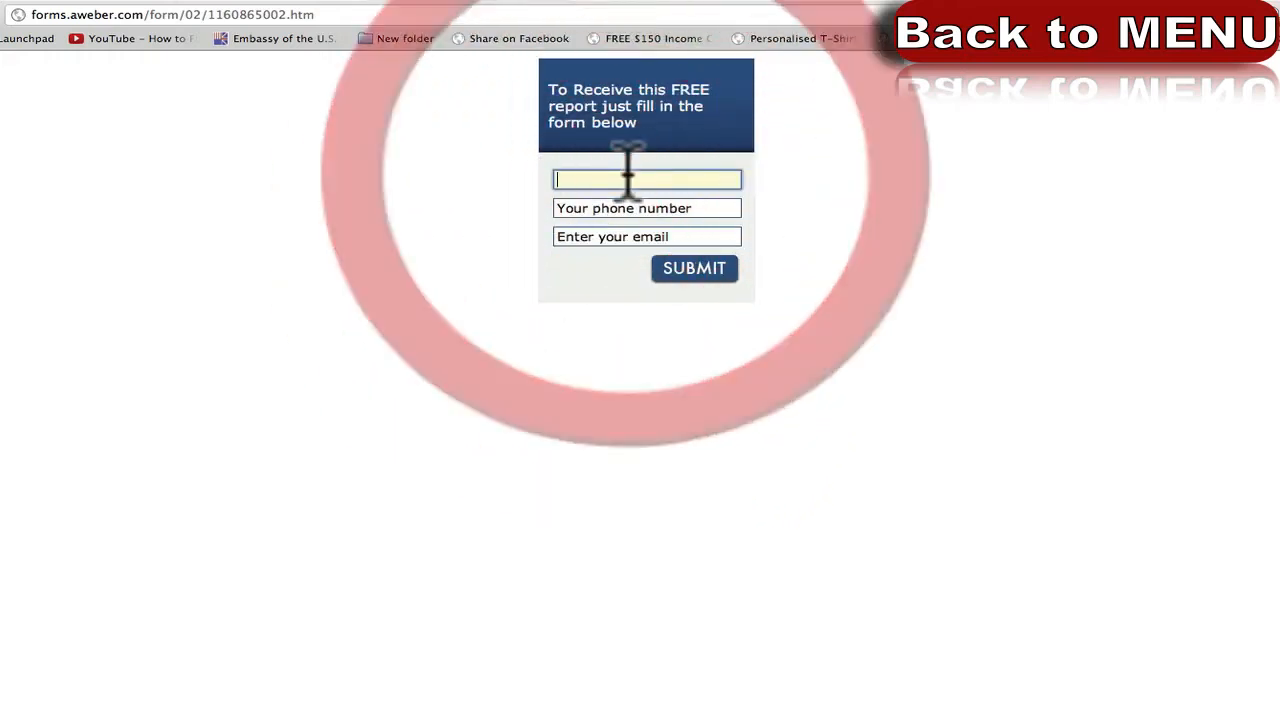
type("ray")
key("Tab")
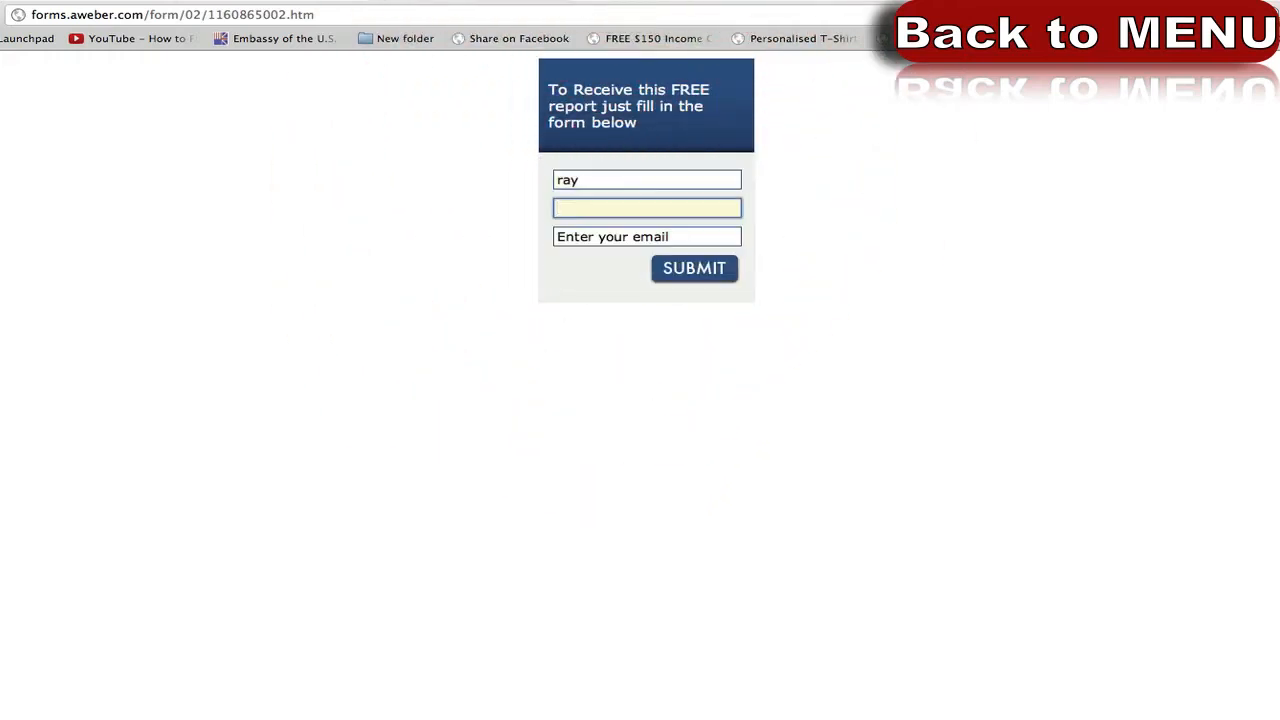
type("none number")
key("Tab")
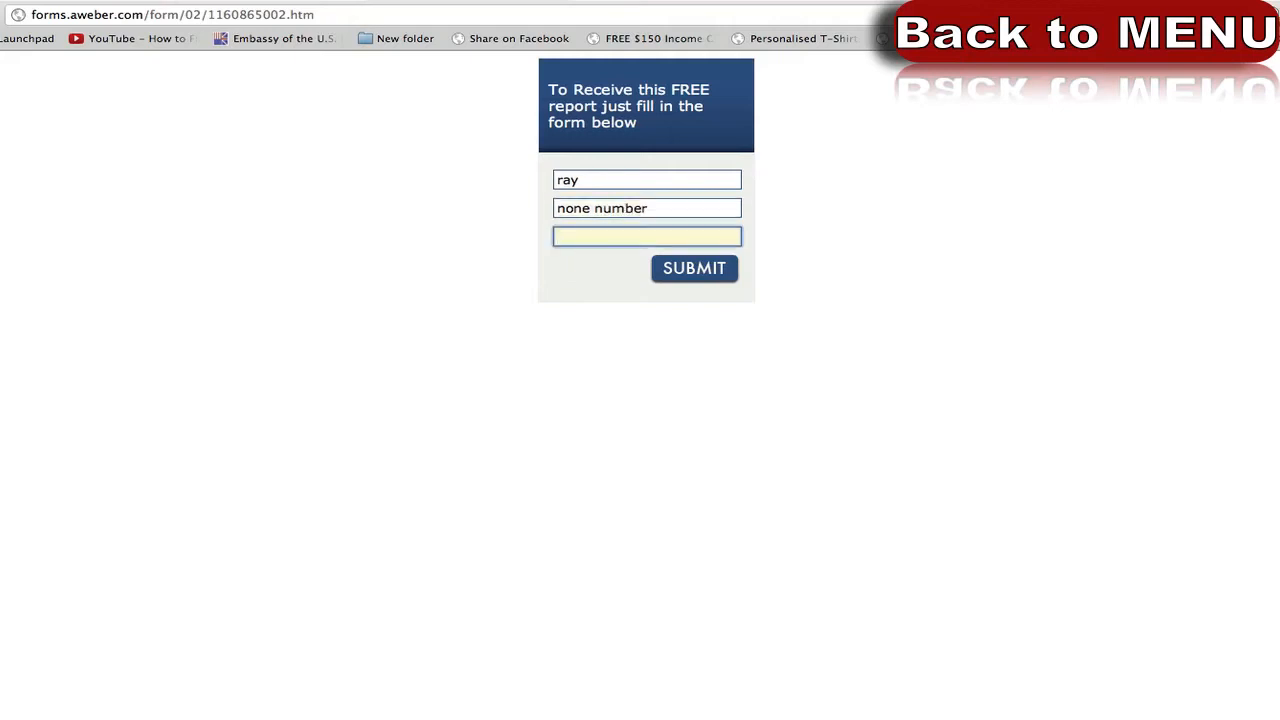
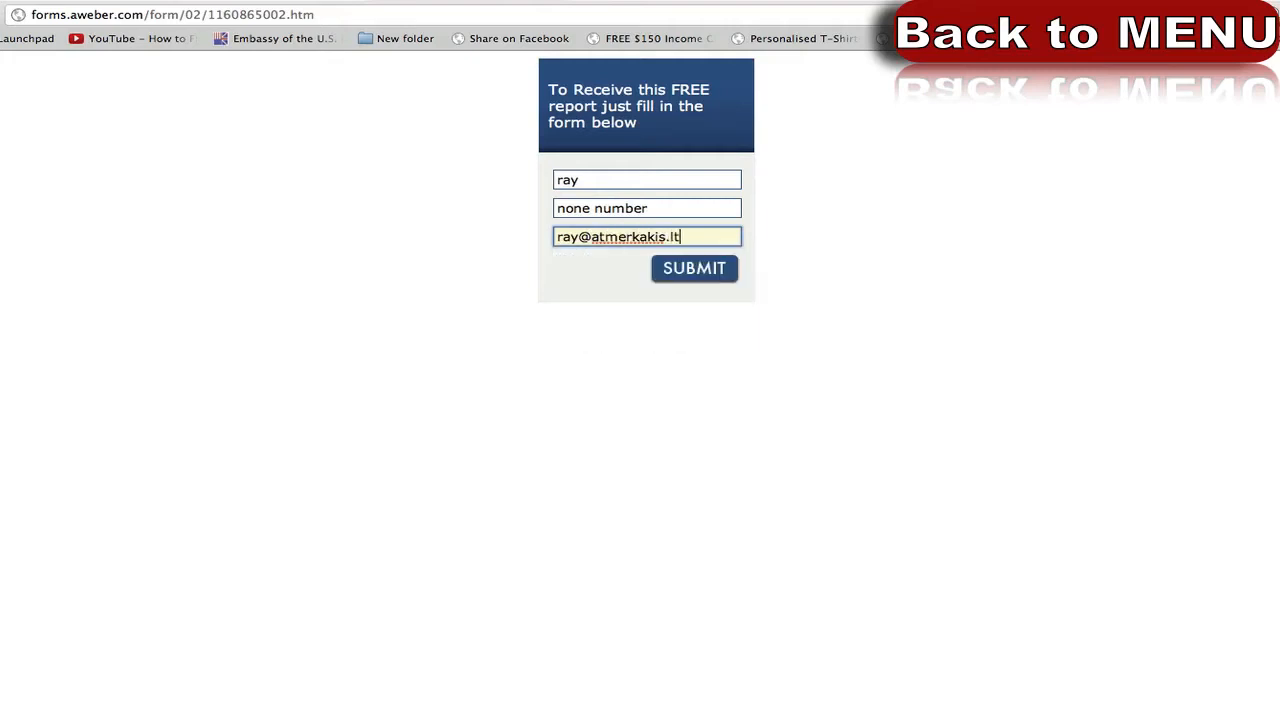
left_click(694, 270)
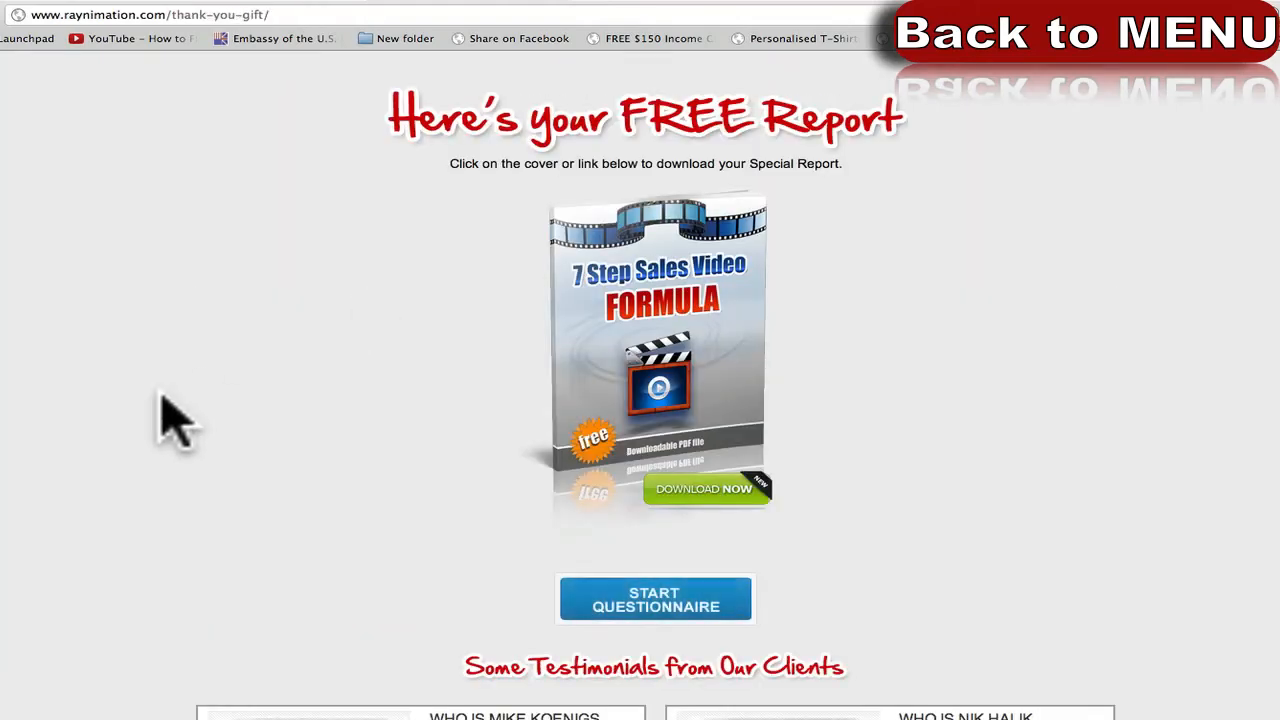
Return to the Form Generator's Settings step and highlight the custom Thank You Page URL.
scroll(160, 400, "down", 4)
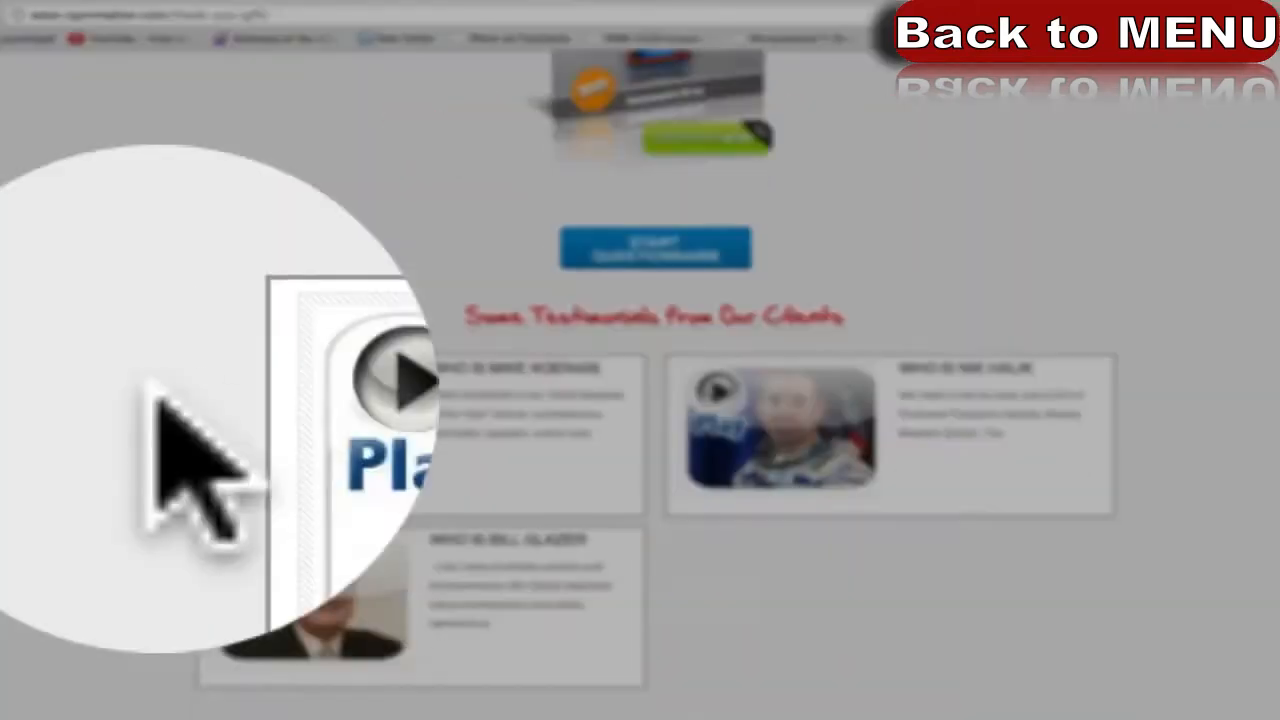
scroll(155, 400, "up", 4)
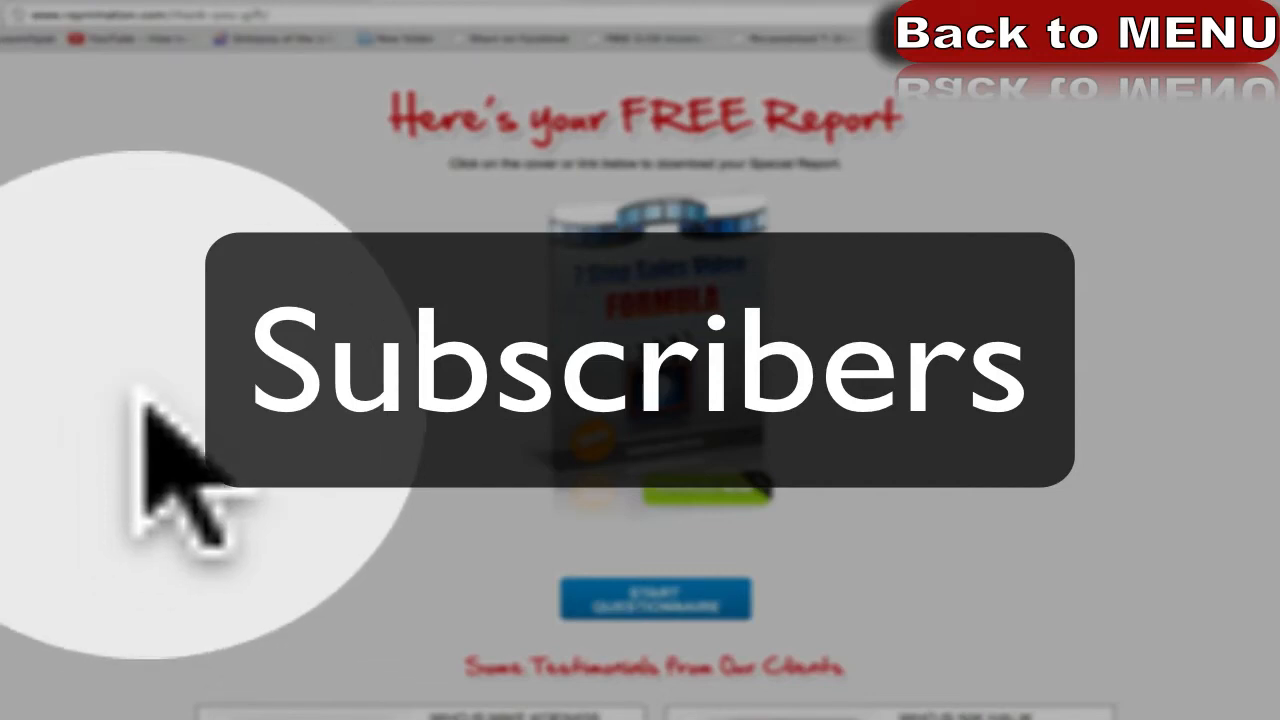
left_click(71, 56)
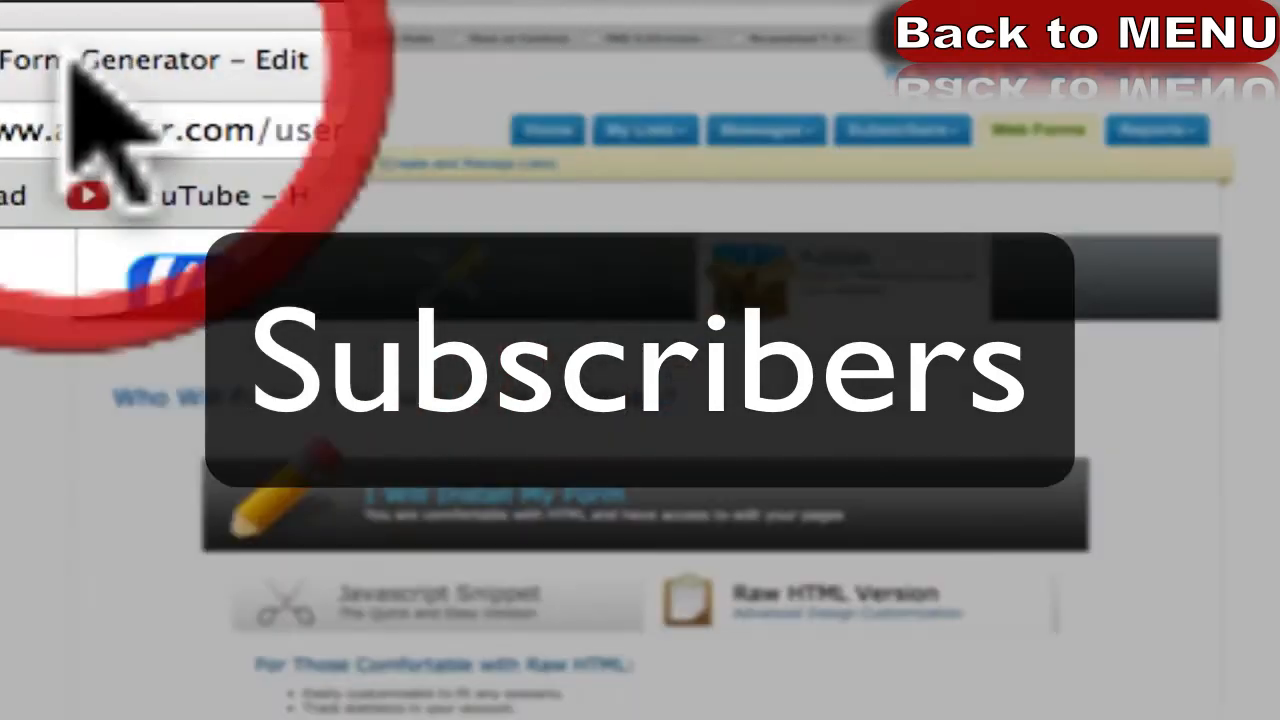
left_click(556, 285)
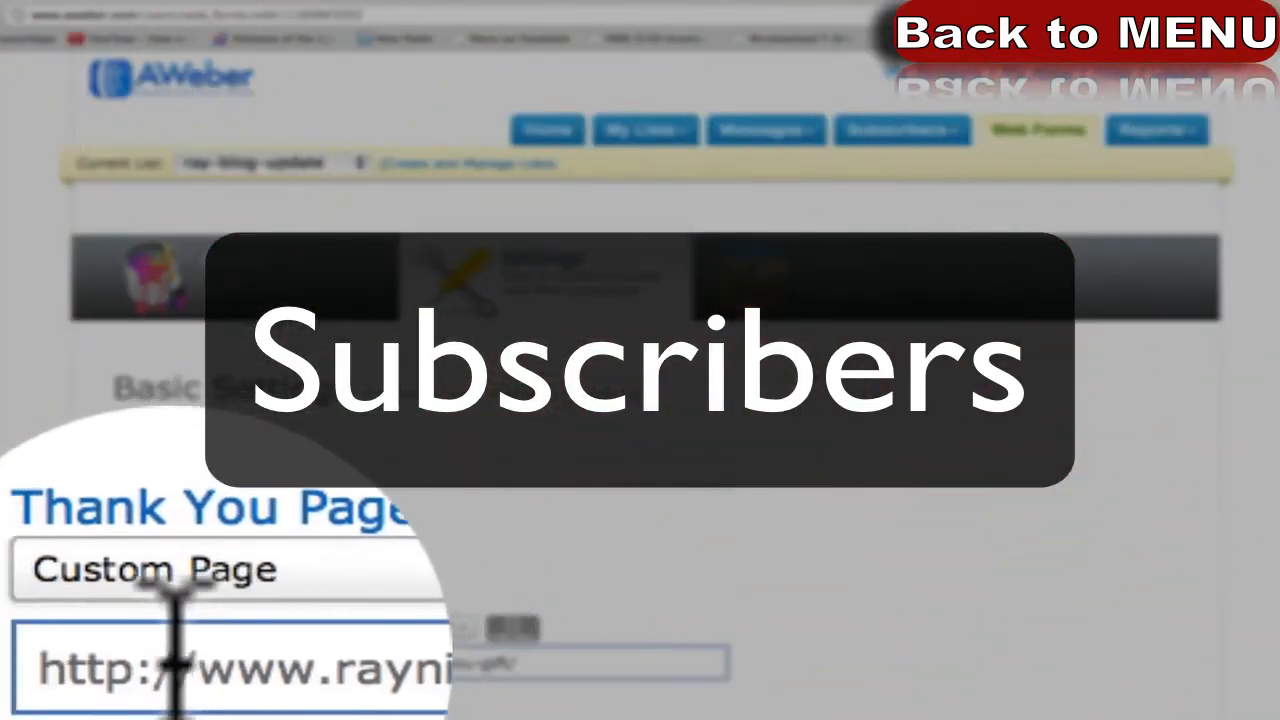
left_click_drag(124, 662, 572, 661)
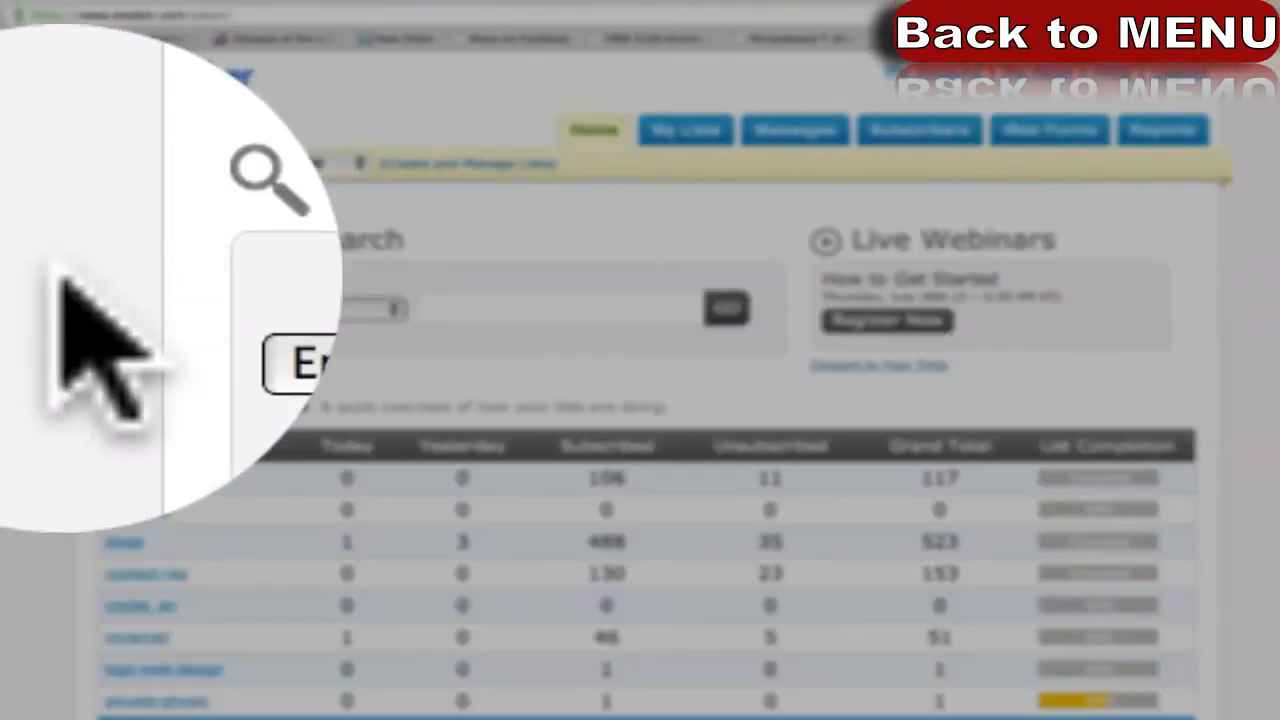
Confirm the blog update list shows 1 new subscriber today in List Stats.
scroll(60, 280, "down", 1)
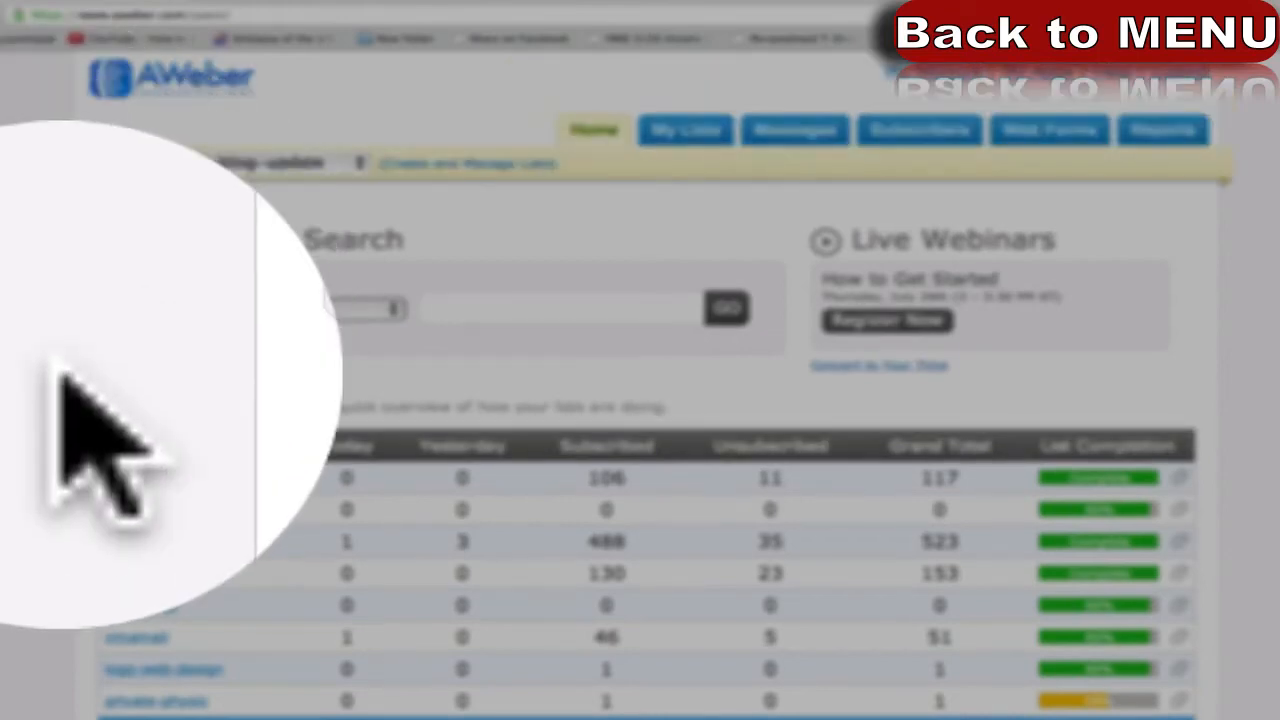
scroll(62, 372, "down", 3)
mouse_move(297, 582)
left_mouse_down()
mouse_move(124, 580)
mouse_move(378, 585)
mouse_move(276, 586)
left_mouse_up()
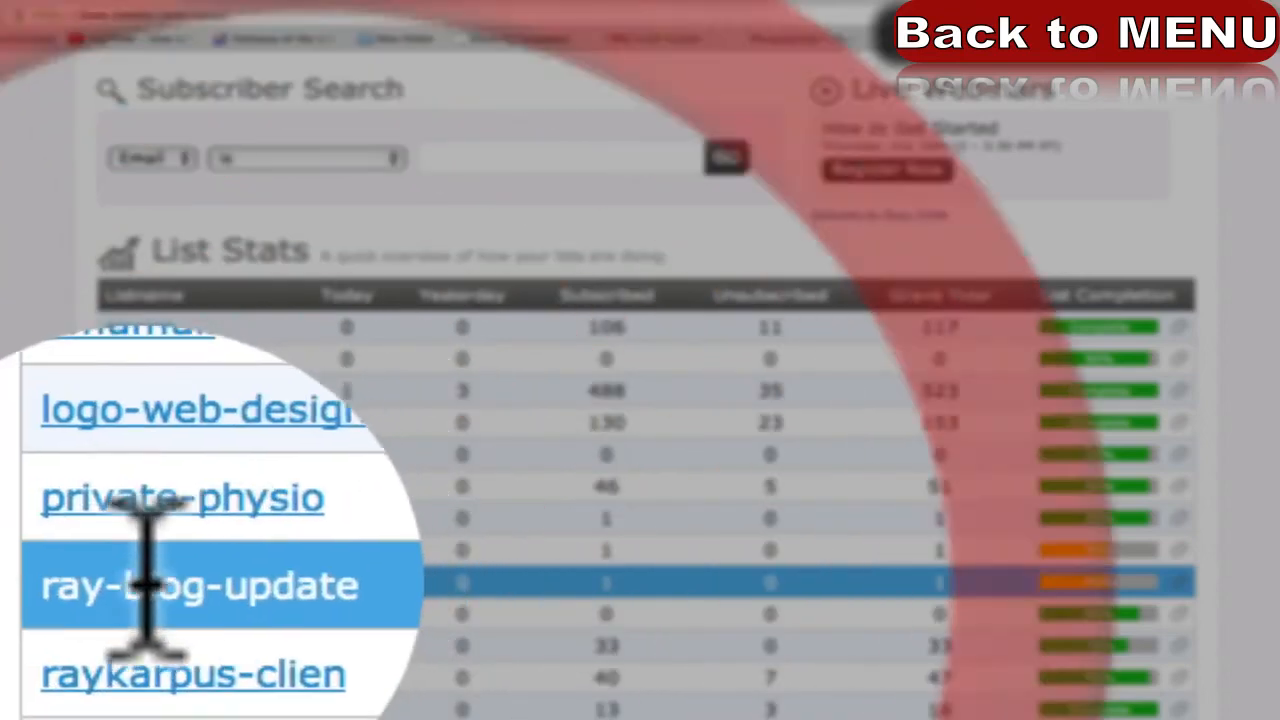
left_click_drag(139, 582, 248, 584)
left_click_drag(338, 584, 375, 588)
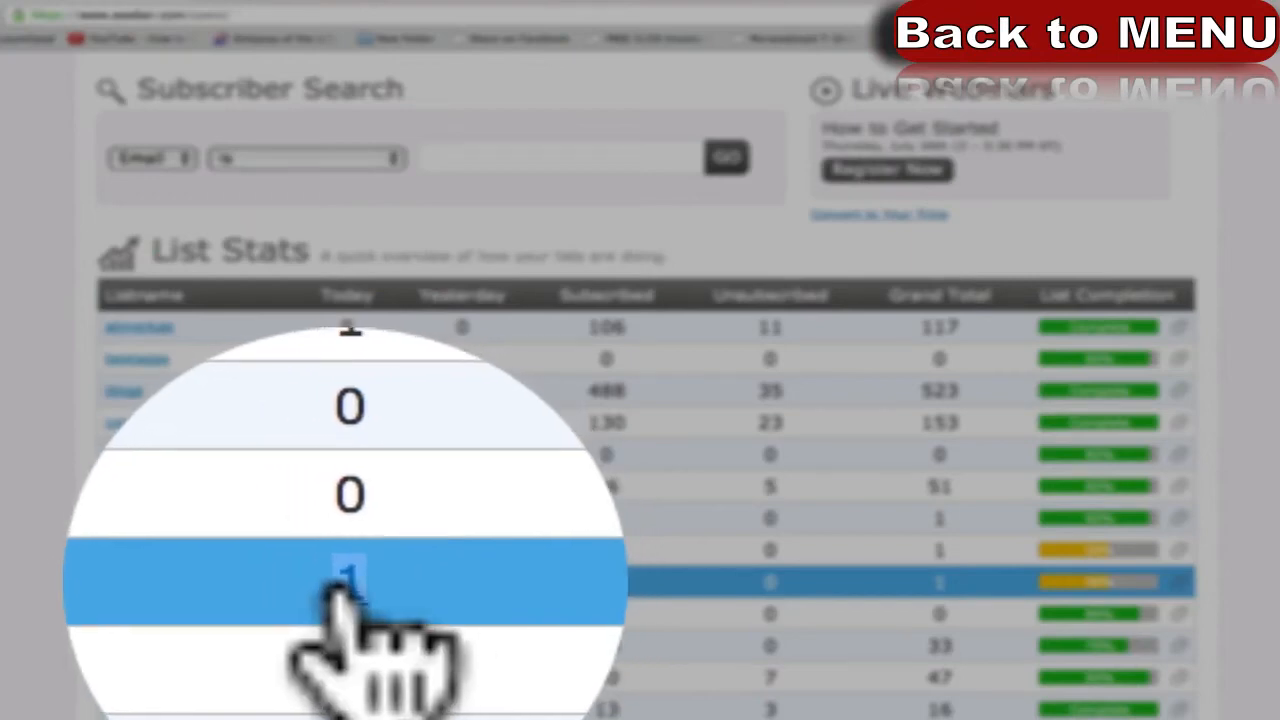
Open Subscribers > Search for the blog update list.
scroll(346, 582, "up", 3)
mouse_move(886, 134)
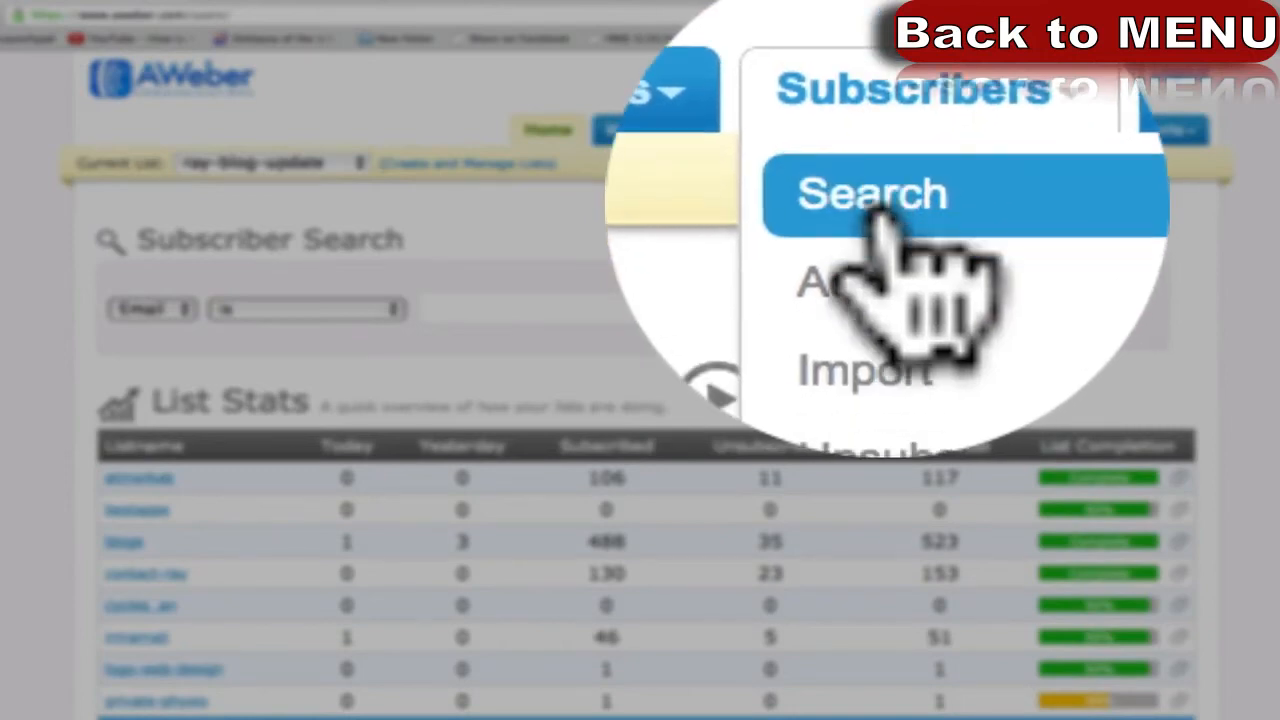
left_click(883, 171)
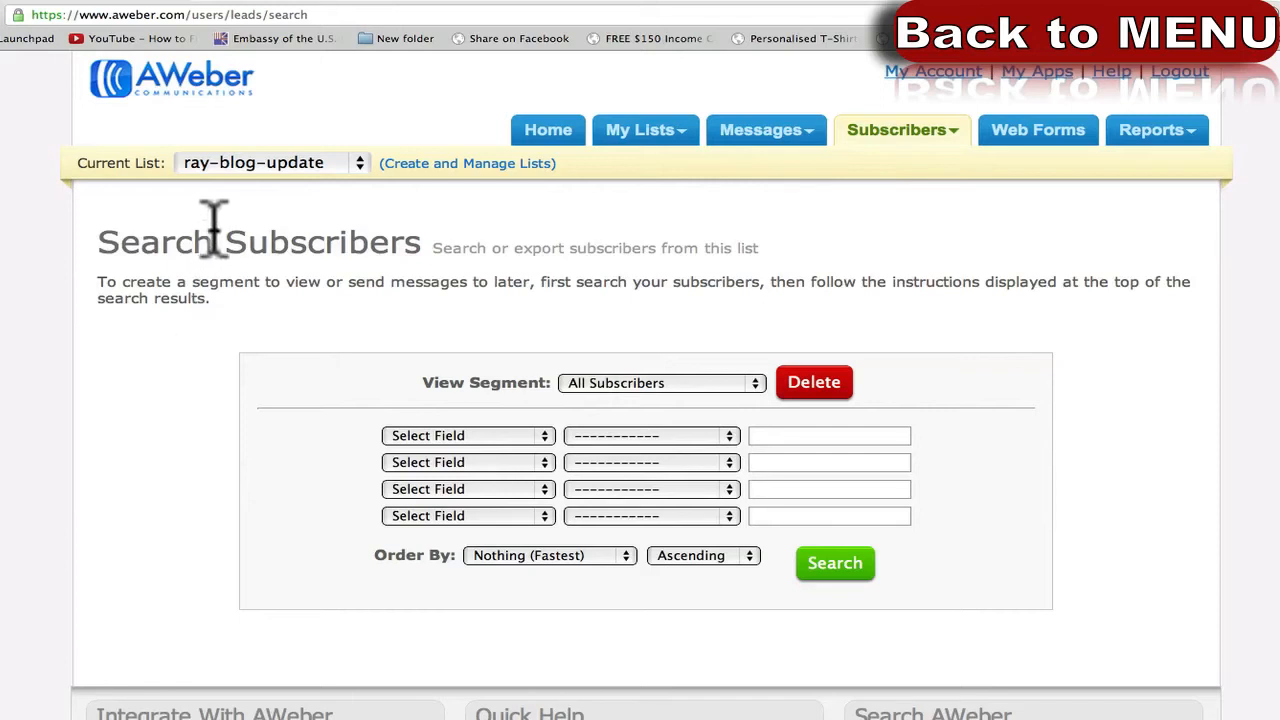
Search the list to show its one subscriber, added Today 10:18am, and zoom the page in.
left_click(835, 565)
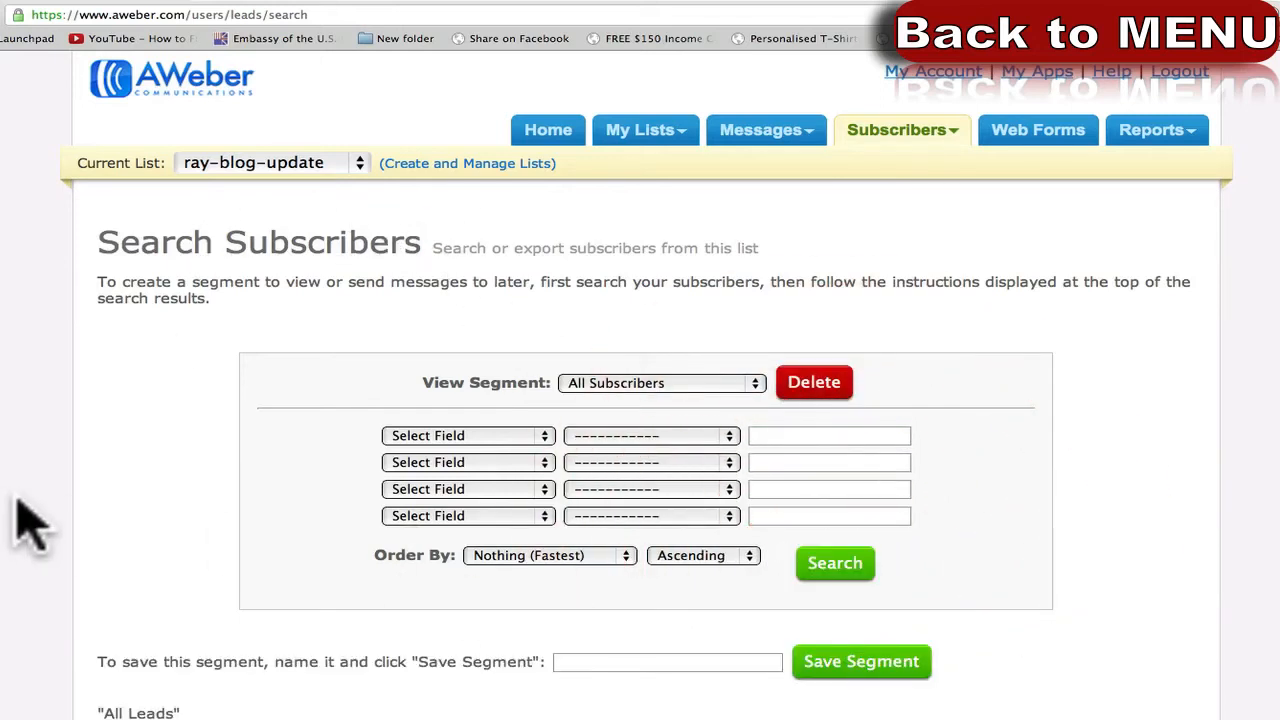
scroll(320, 705, "down", 2)
double_click(191, 663)
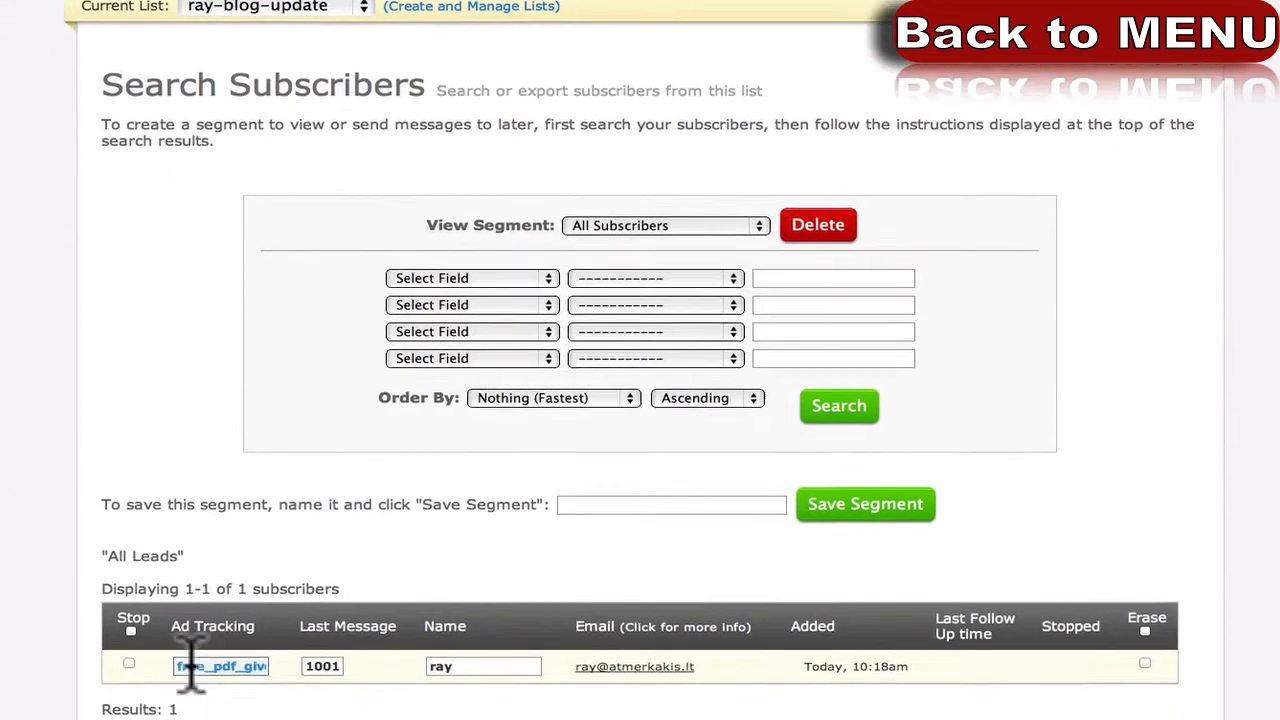
left_click(80, 528)
scroll(80, 528, "down", 5)
left_click_drag(246, 368, 276, 363)
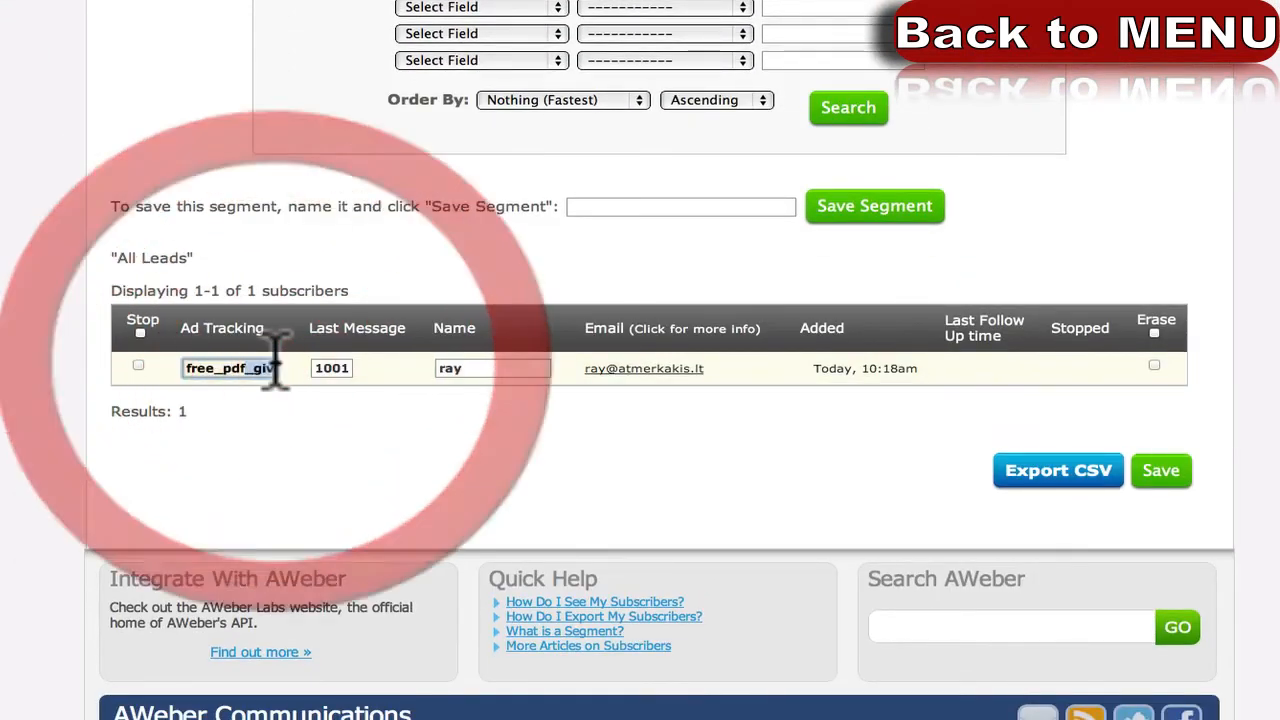
key("super+plus")
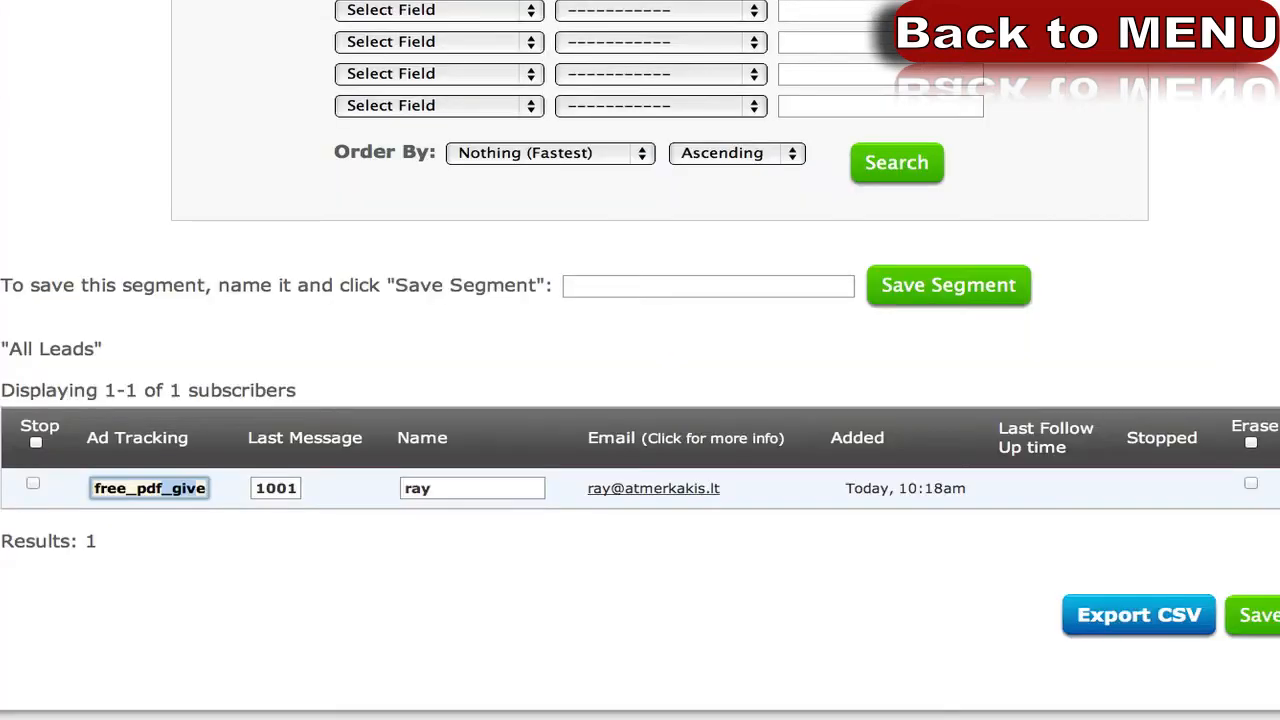
Highlight the subscriber's ad tracking value free_pdf_giveaway and Last Message value 1001.
scroll(61, 413, "down", 3)
left_click_drag(65, 419, 130, 403)
left_click(112, 360)
mouse_move(112, 360)
left_mouse_down()
mouse_move(214, 357)
mouse_move(106, 358)
mouse_move(209, 358)
mouse_move(106, 358)
mouse_move(128, 375)
left_mouse_up()
left_click(243, 423)
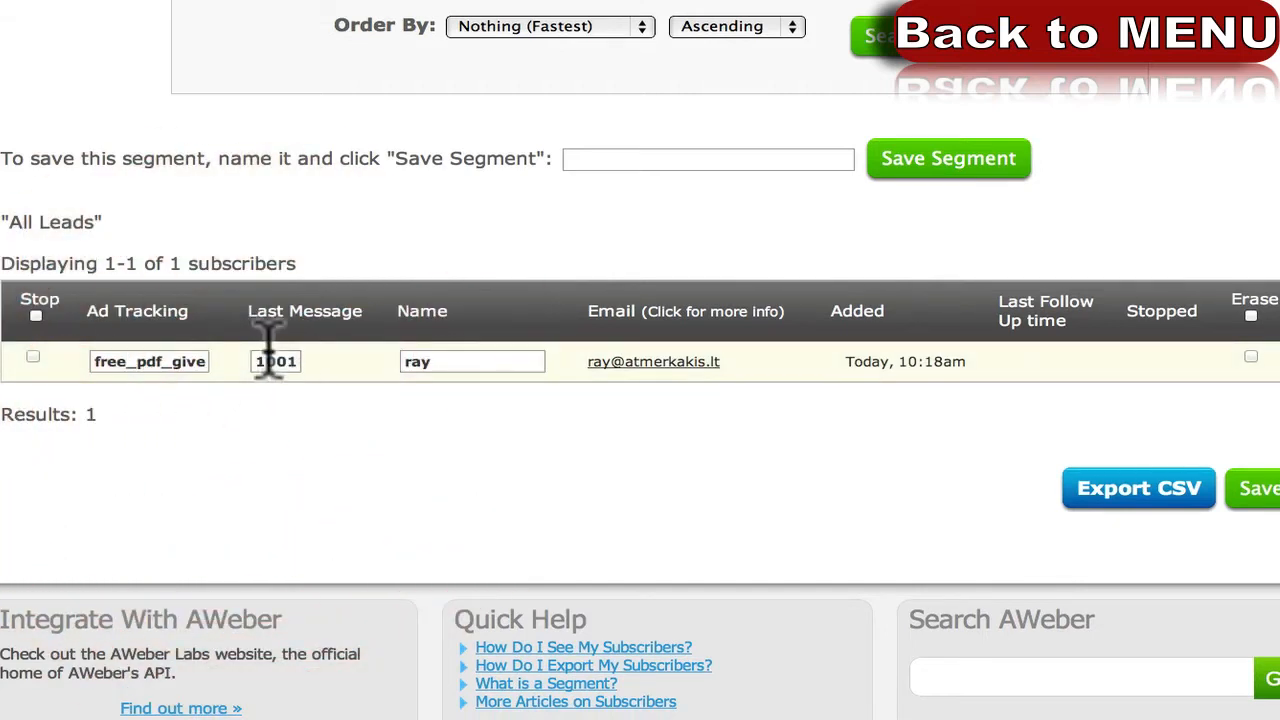
left_click_drag(260, 362, 300, 363)
left_click(302, 408)
double_click(289, 363)
Restore the accidentally edited subscriber name, then expand the subscriber's full details.
left_click(449, 363)
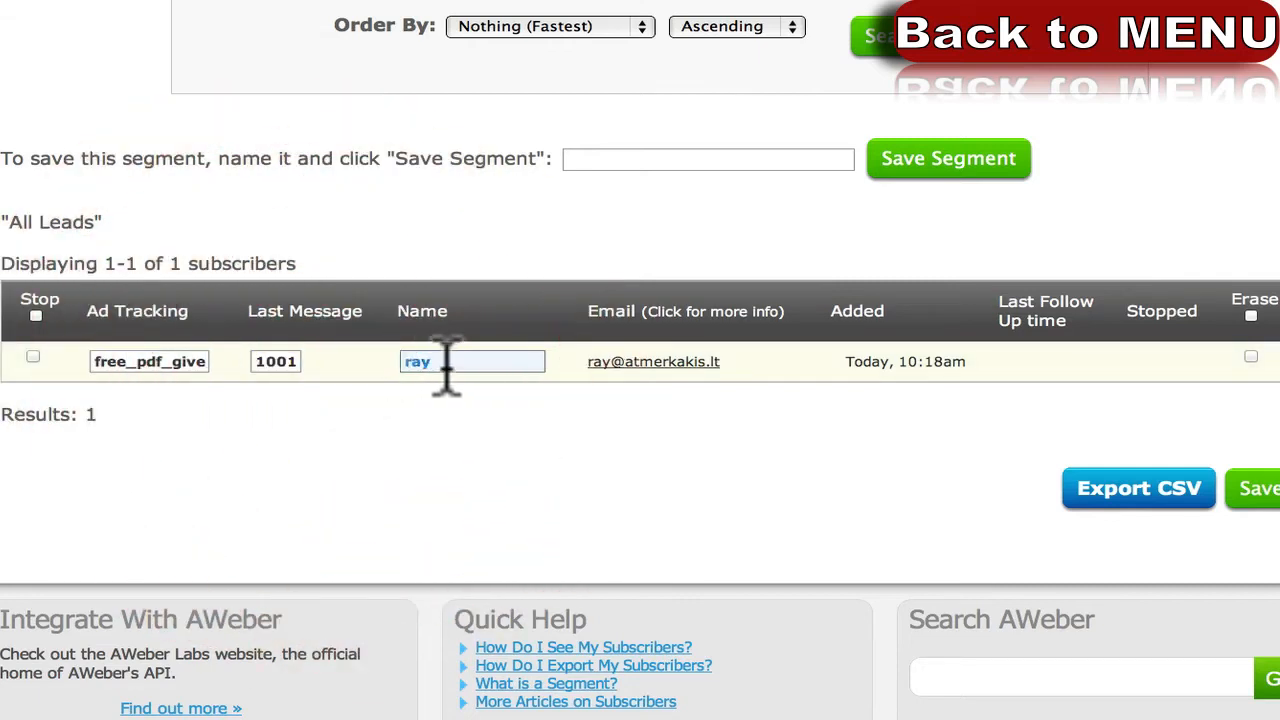
left_click(452, 363)
left_click_drag(452, 363, 410, 371)
left_click(429, 390)
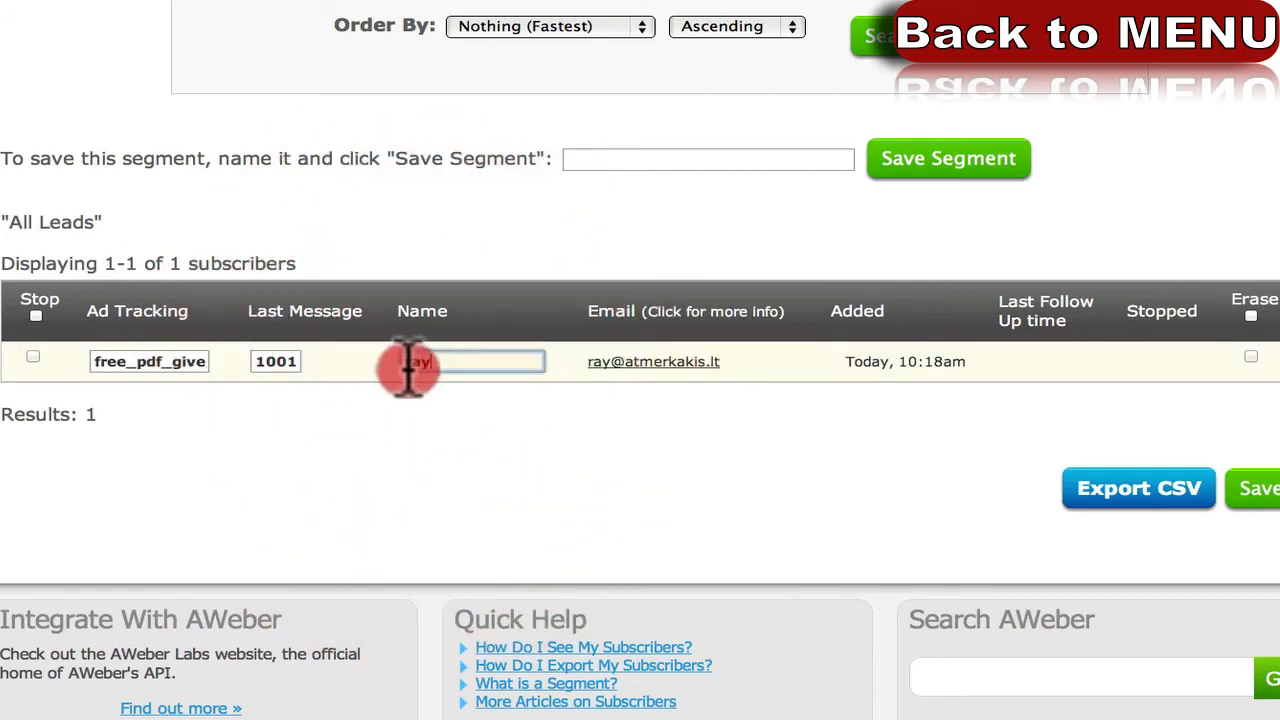
type("sdf")
left_click_drag(458, 365, 404, 367)
key("BackSpace")
type("ray")
left_click(432, 410)
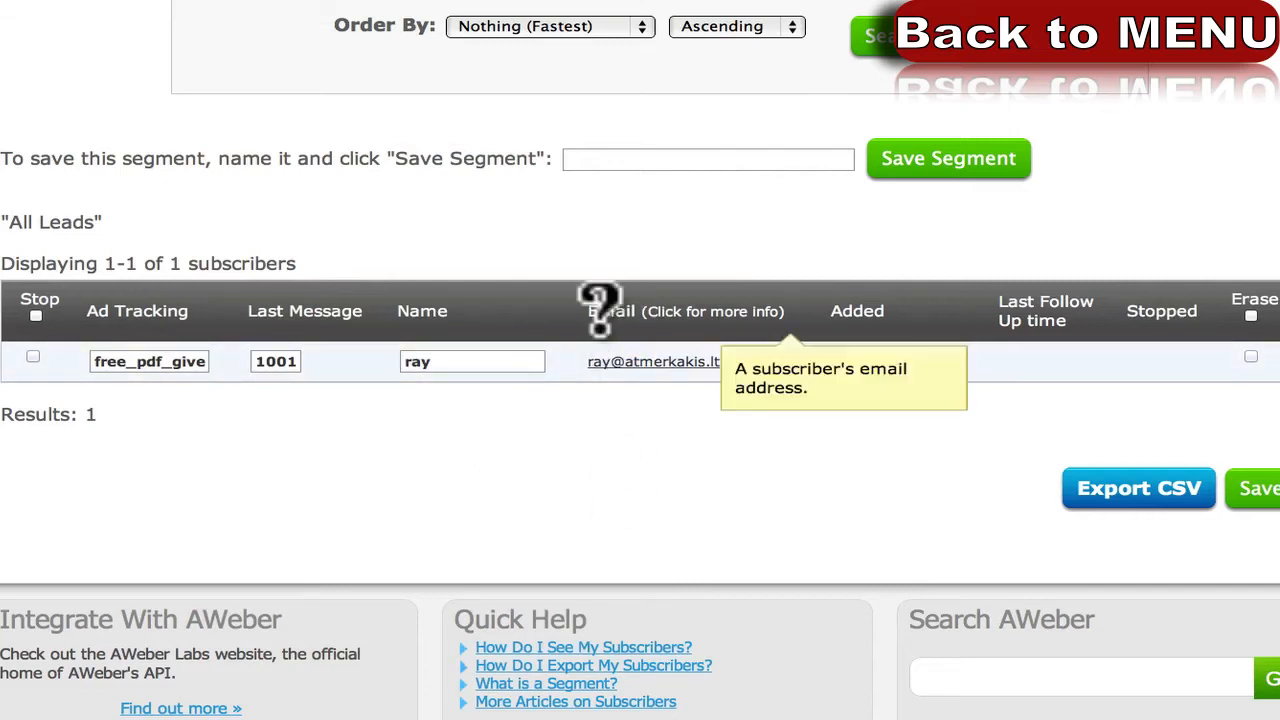
left_click(630, 372)
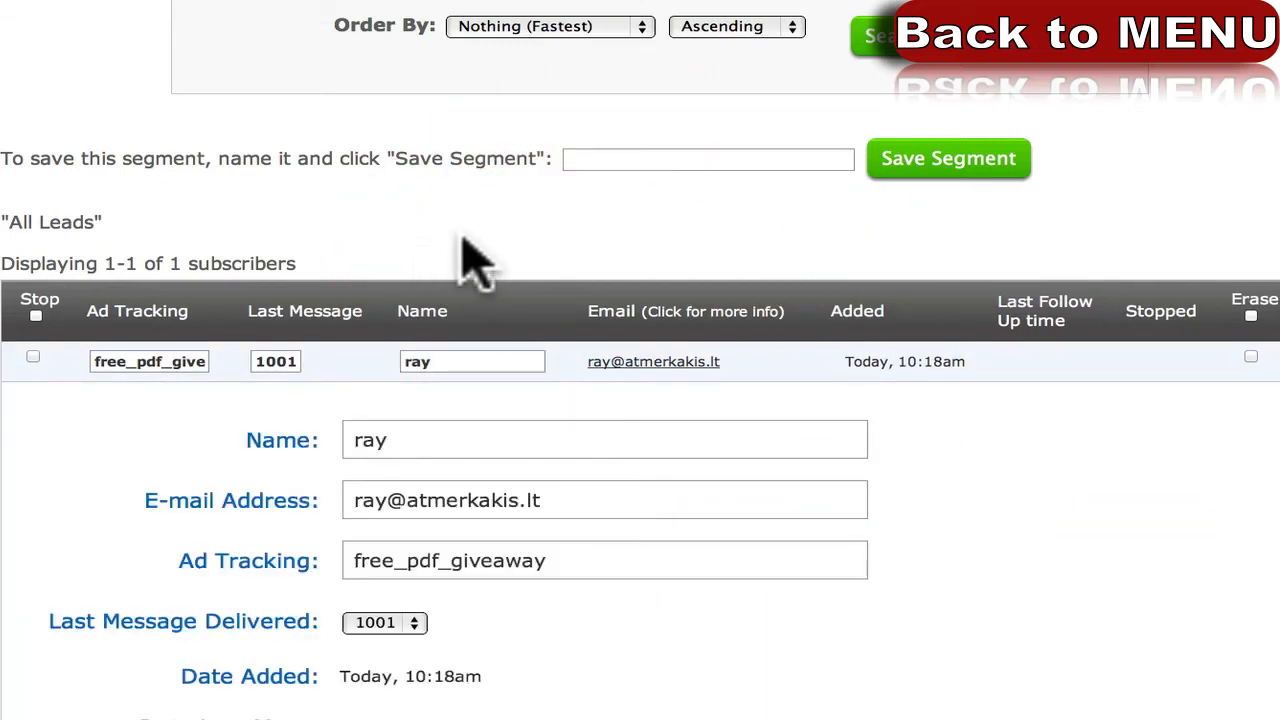
Review the subscriber record from Name to Telephone: web form signup, not yet confirmed.
scroll(463, 238, "down", 1)
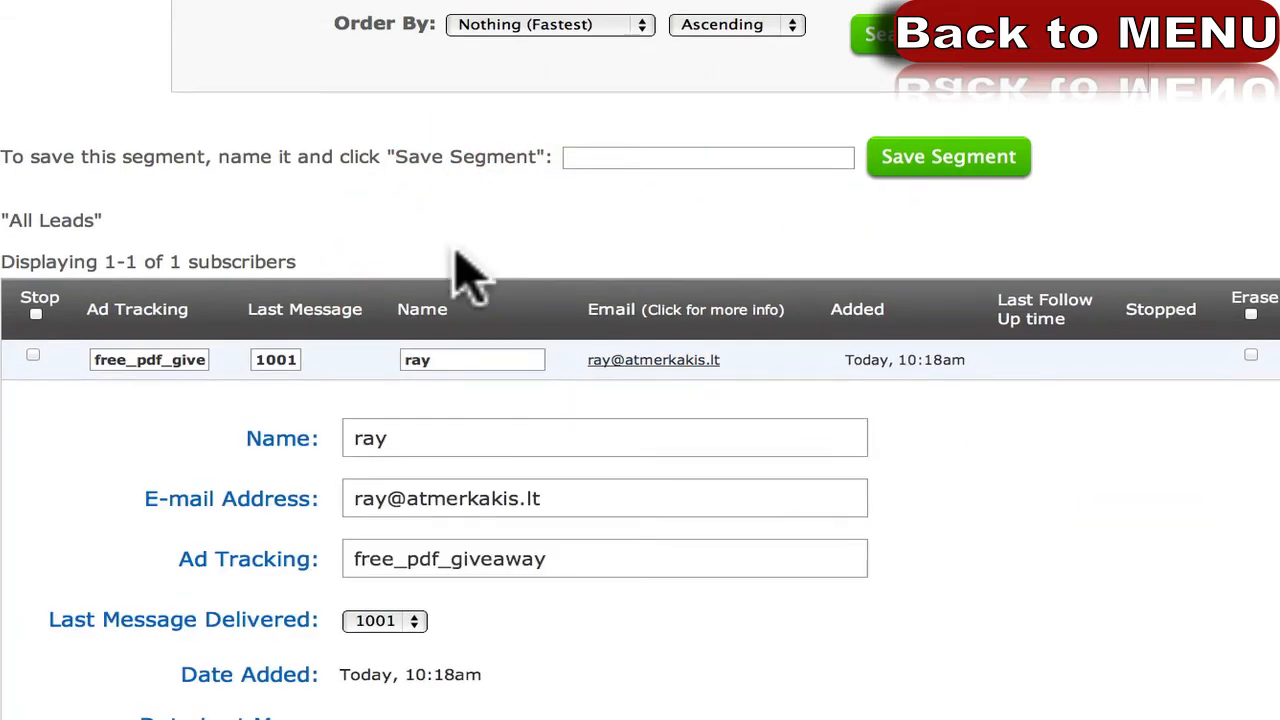
double_click(437, 360)
left_click(636, 362)
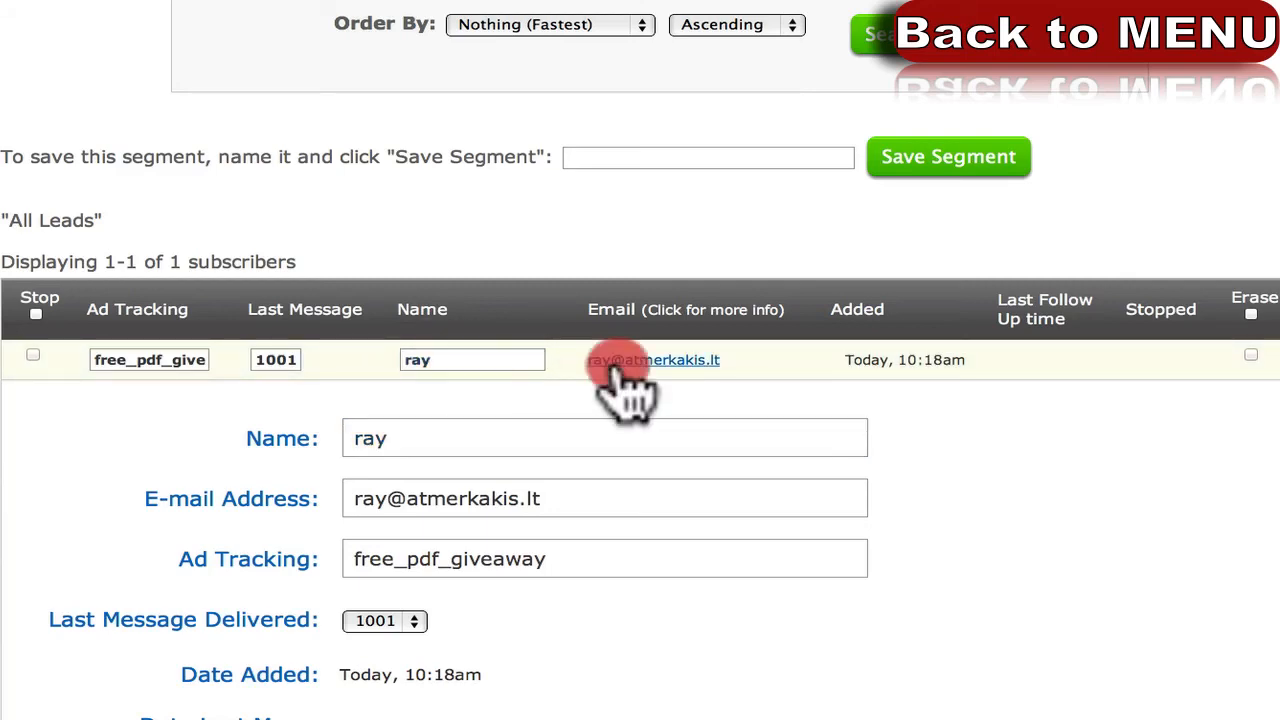
left_click(636, 364)
scroll(414, 356, "down", 5)
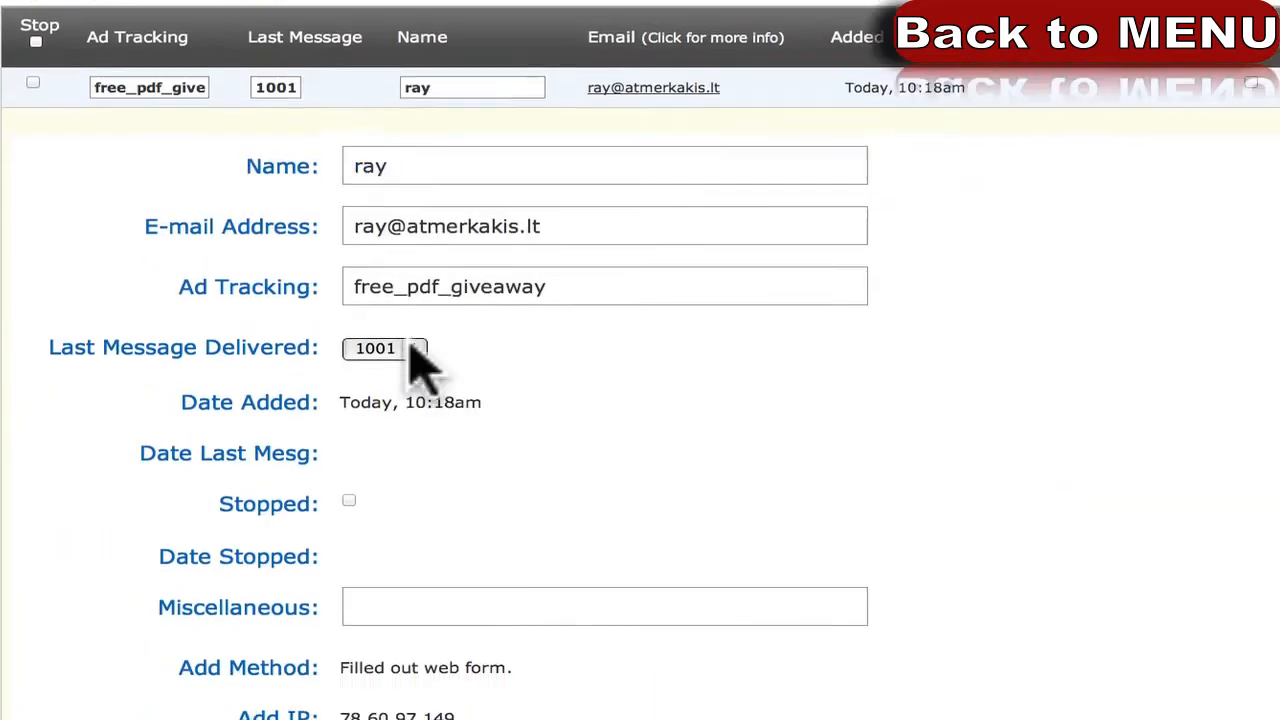
left_click_drag(276, 133, 310, 132)
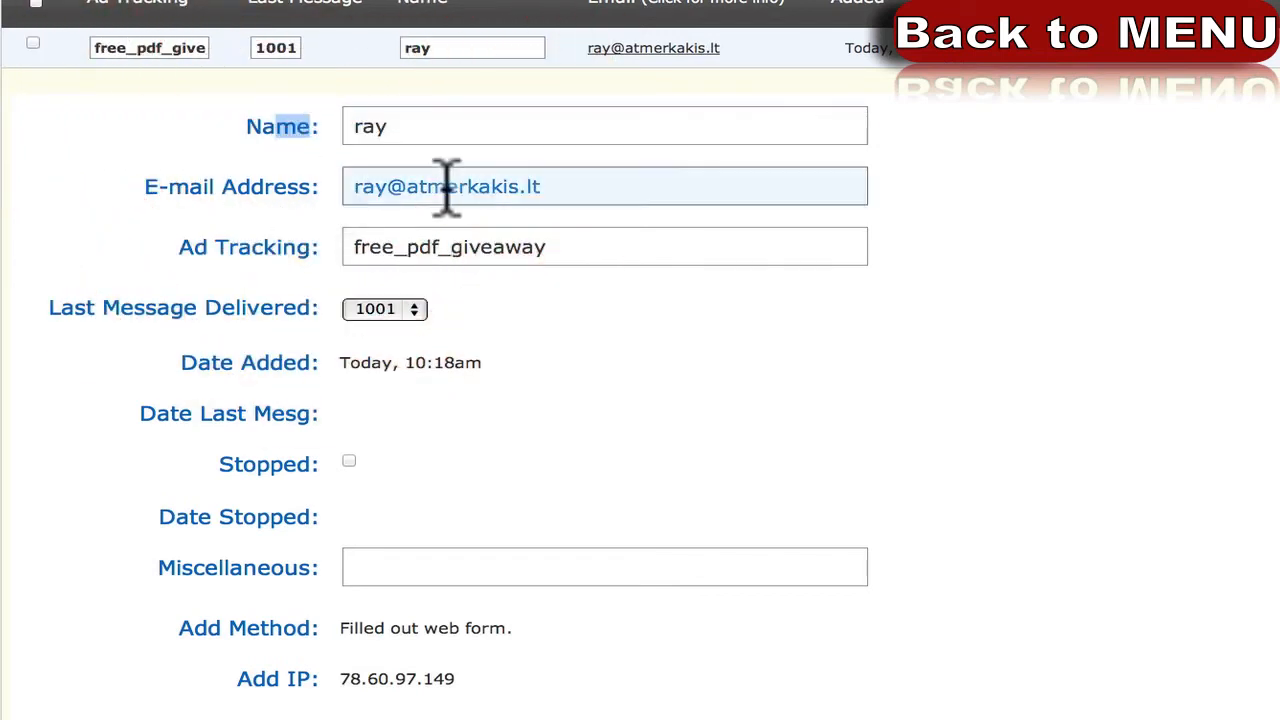
scroll(200, 340, "down", 1)
scroll(262, 310, "down", 2)
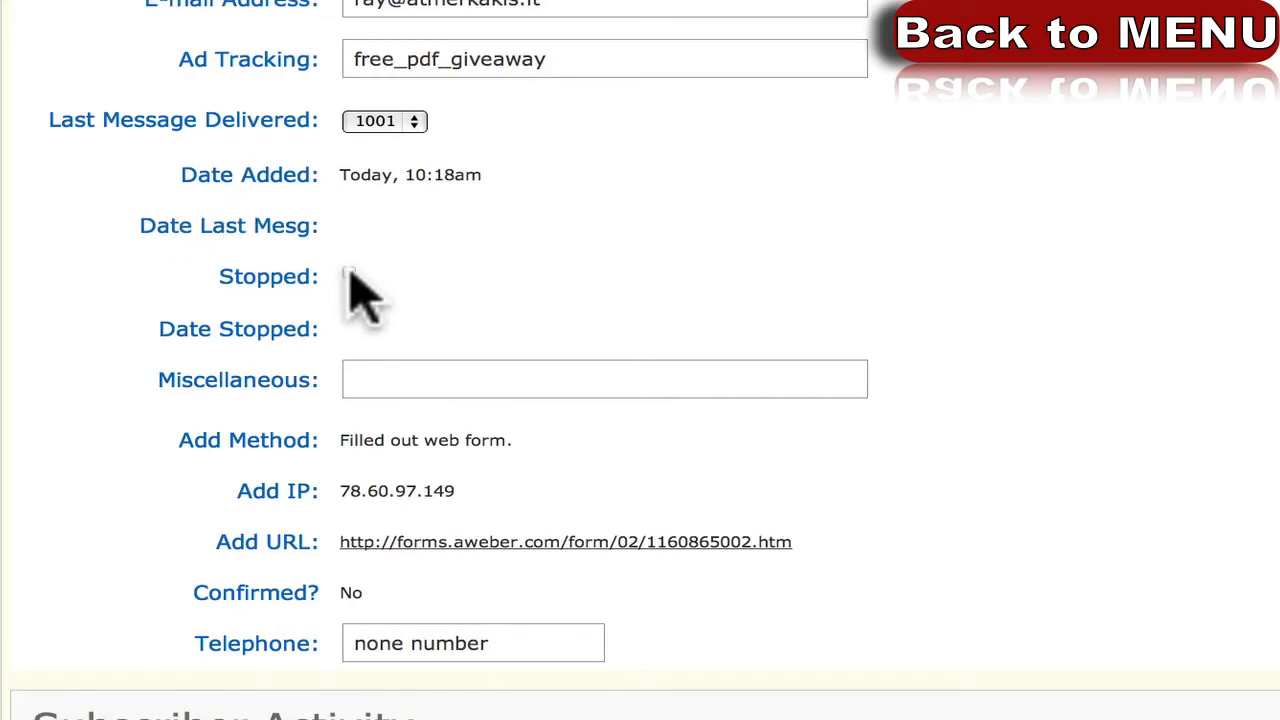
scroll(186, 380, "down", 1)
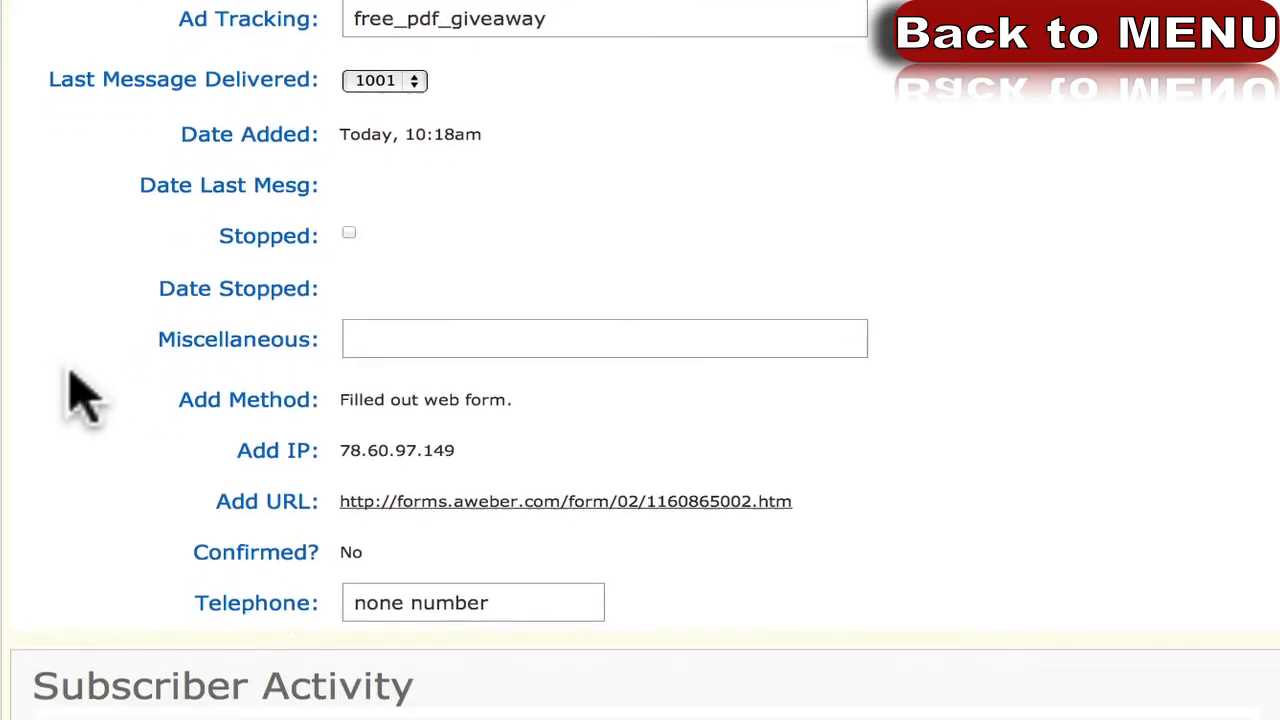
left_click_drag(198, 603, 328, 603)
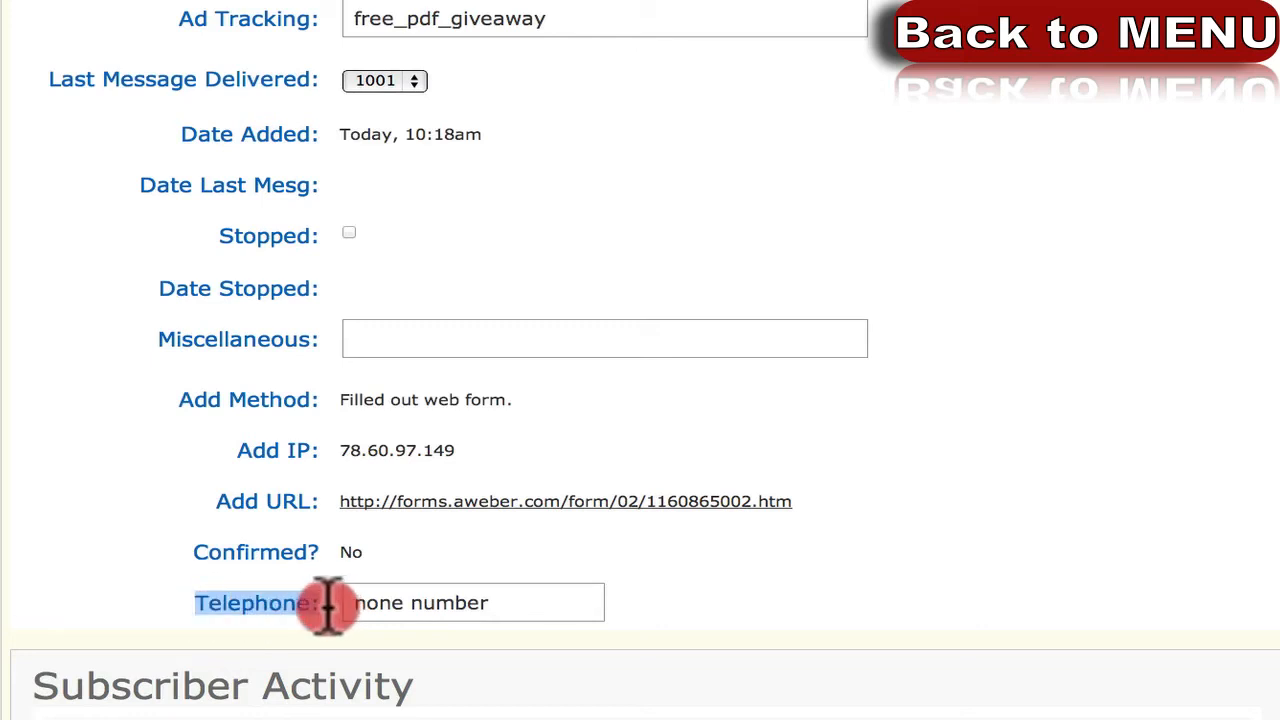
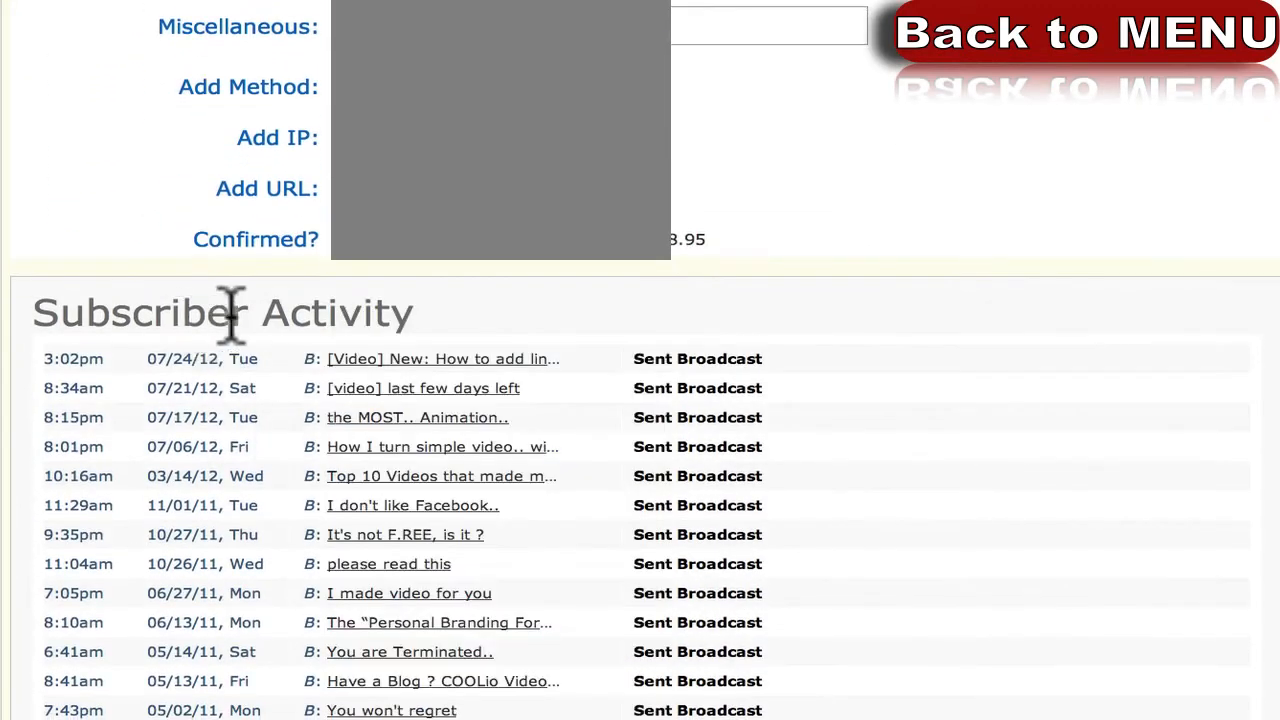
scroll(300, 325, "down", 4)
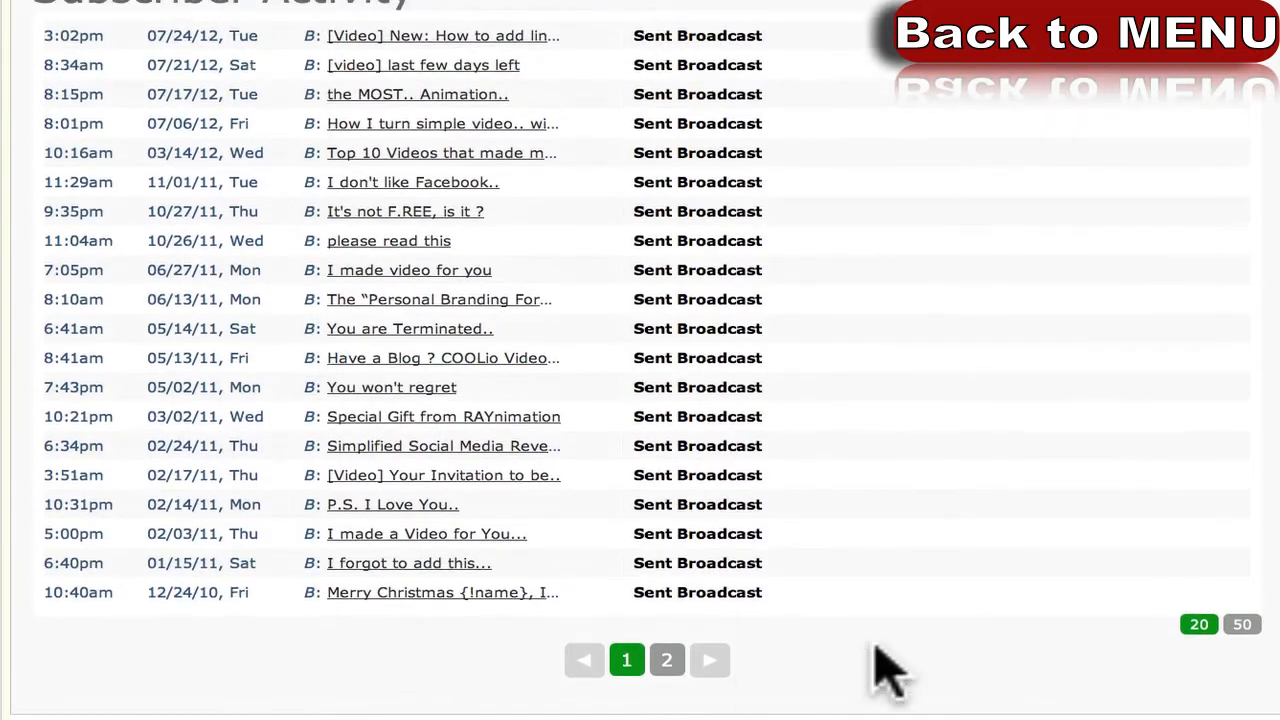
Show 50 activity entries per page and highlight the 06/23/10 sign-up date and oldest Sent Broadcast status.
left_click(1240, 626)
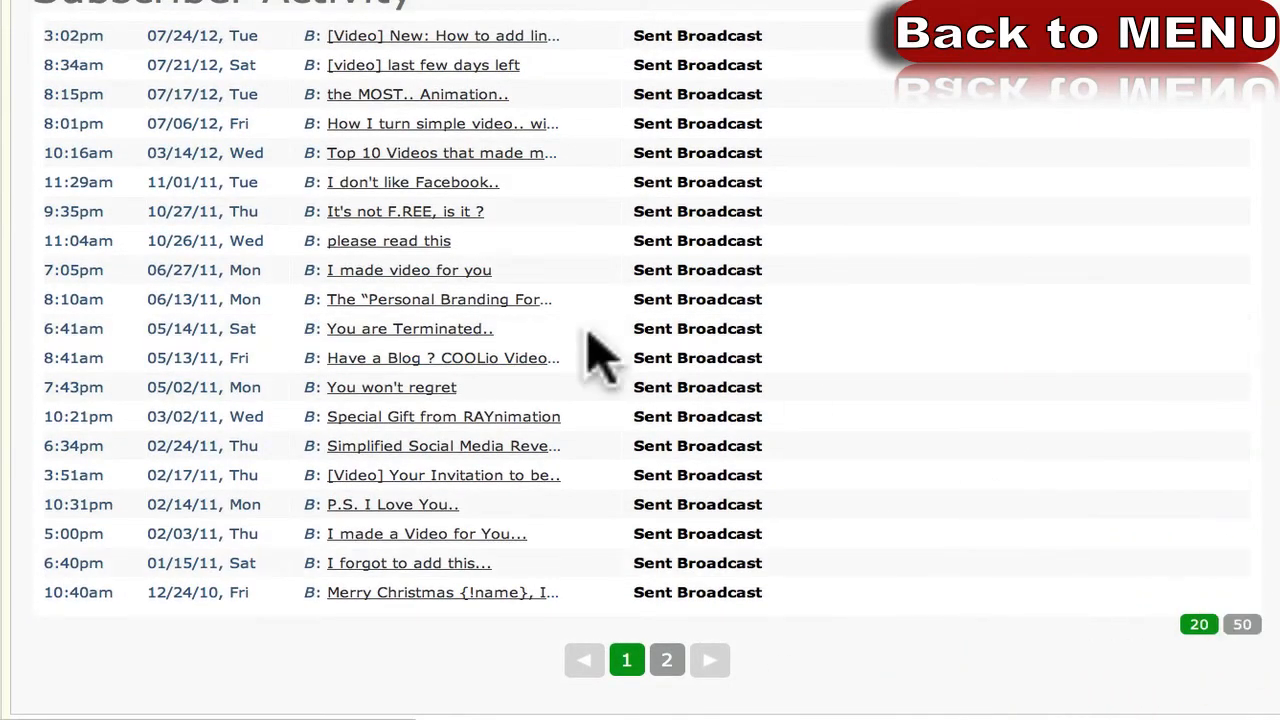
scroll(523, 326, "down", 8)
scroll(523, 326, "up", 5)
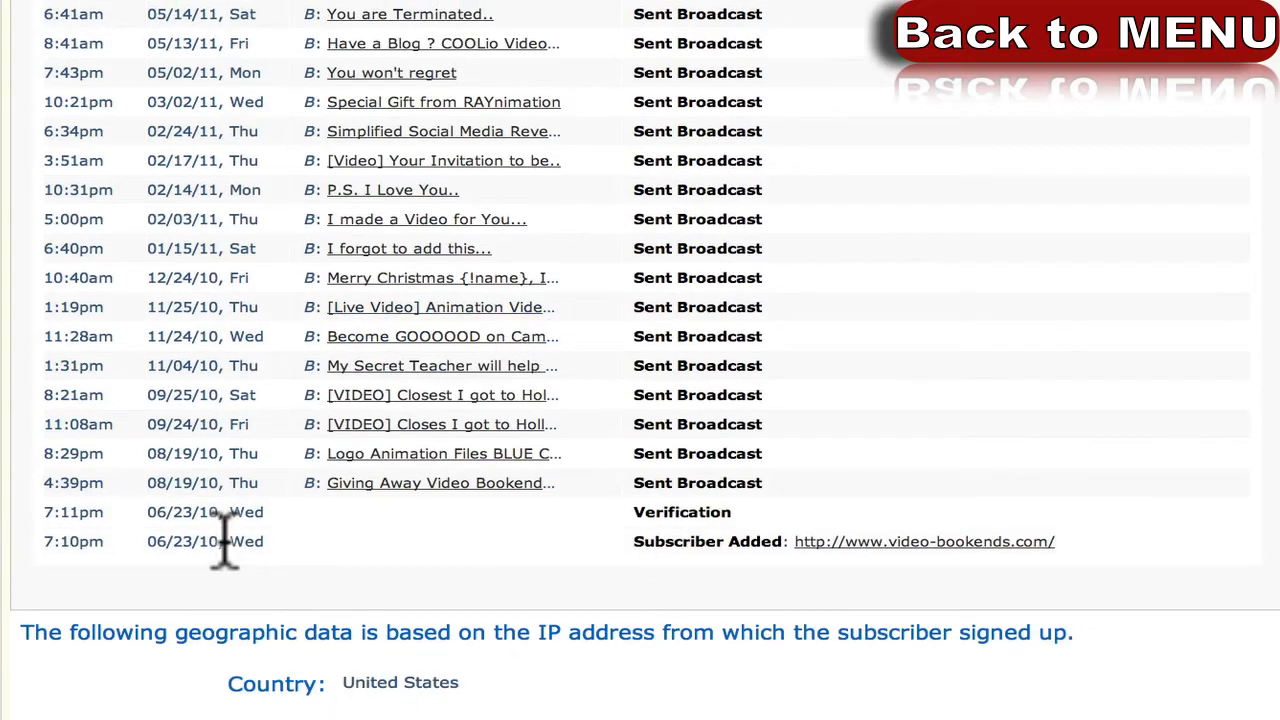
left_click_drag(150, 541, 205, 548)
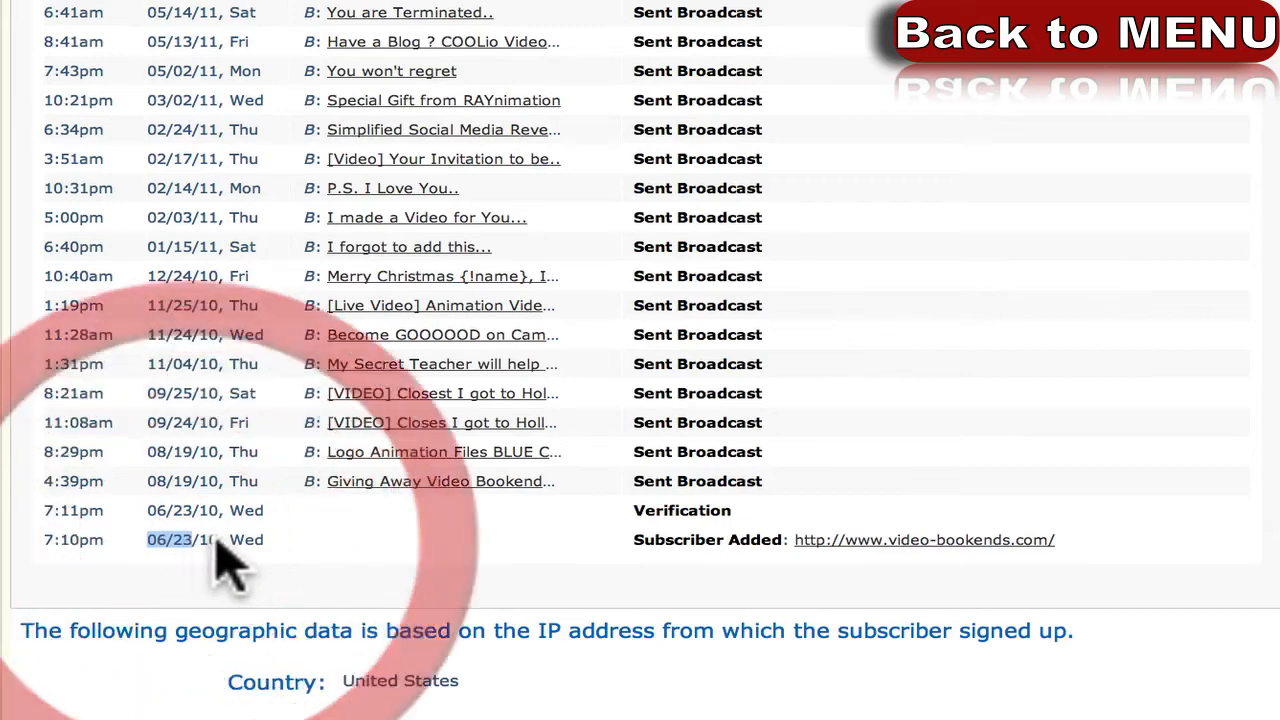
scroll(225, 560, "up", 1)
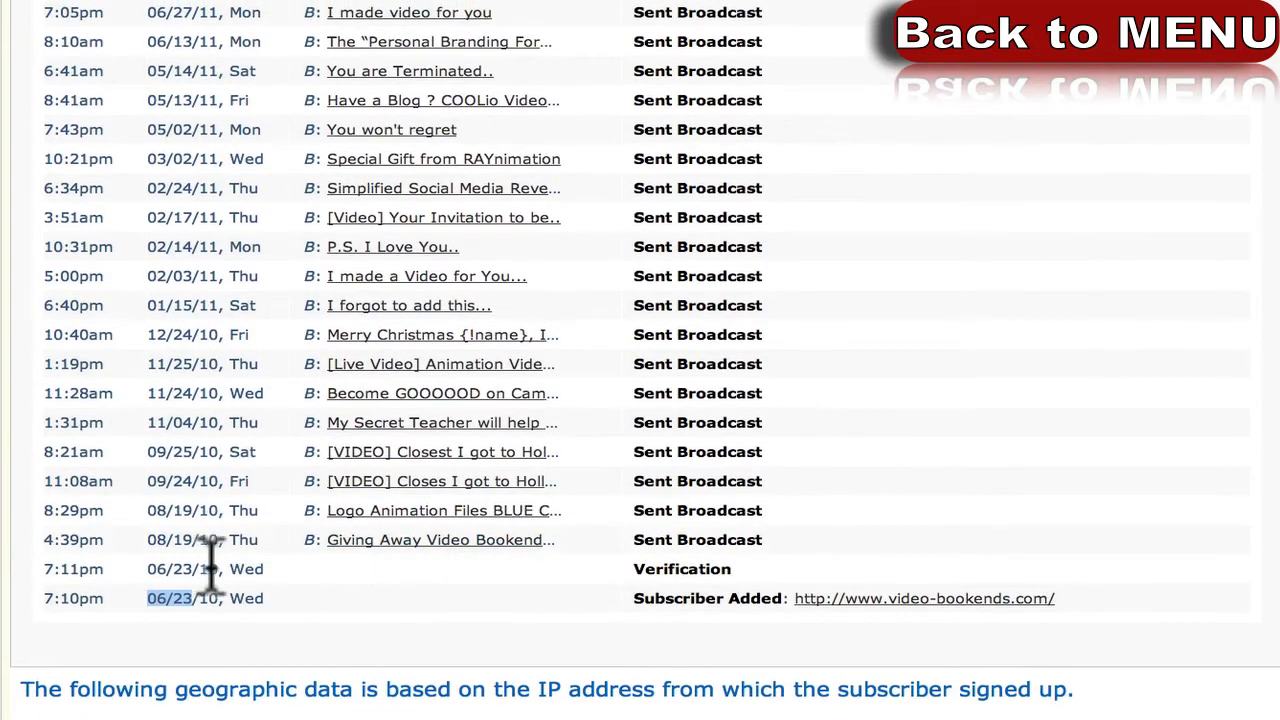
left_click_drag(652, 537, 860, 535)
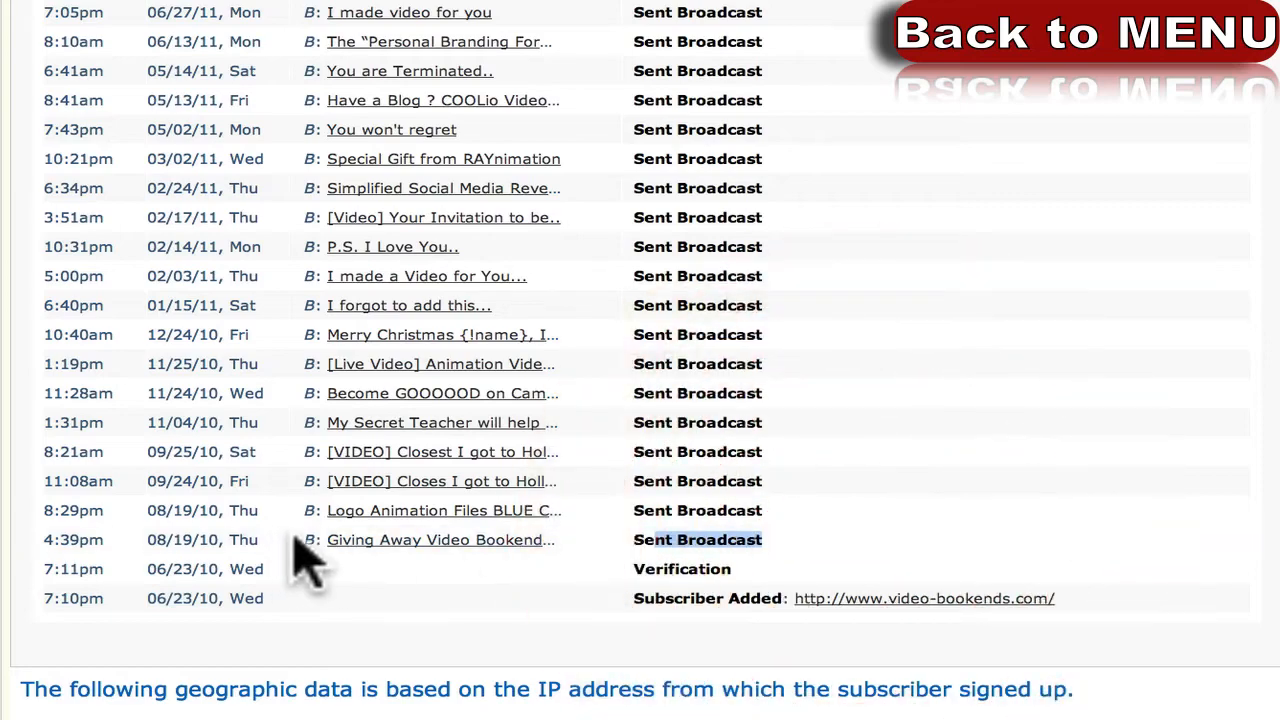
Scroll back up through the broadcast history and collapse the subscriber's details.
scroll(414, 552, "up", 1)
scroll(420, 566, "up", 2)
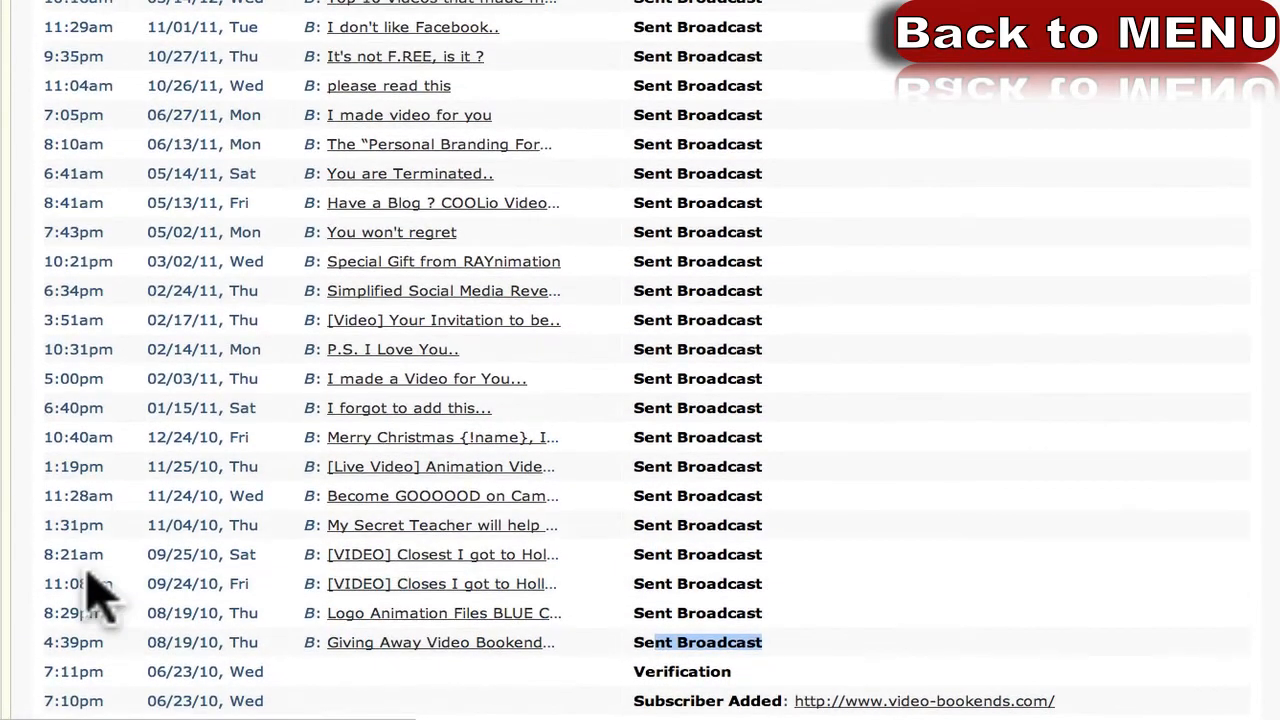
scroll(750, 465, "up", 5)
scroll(745, 455, "up", 1)
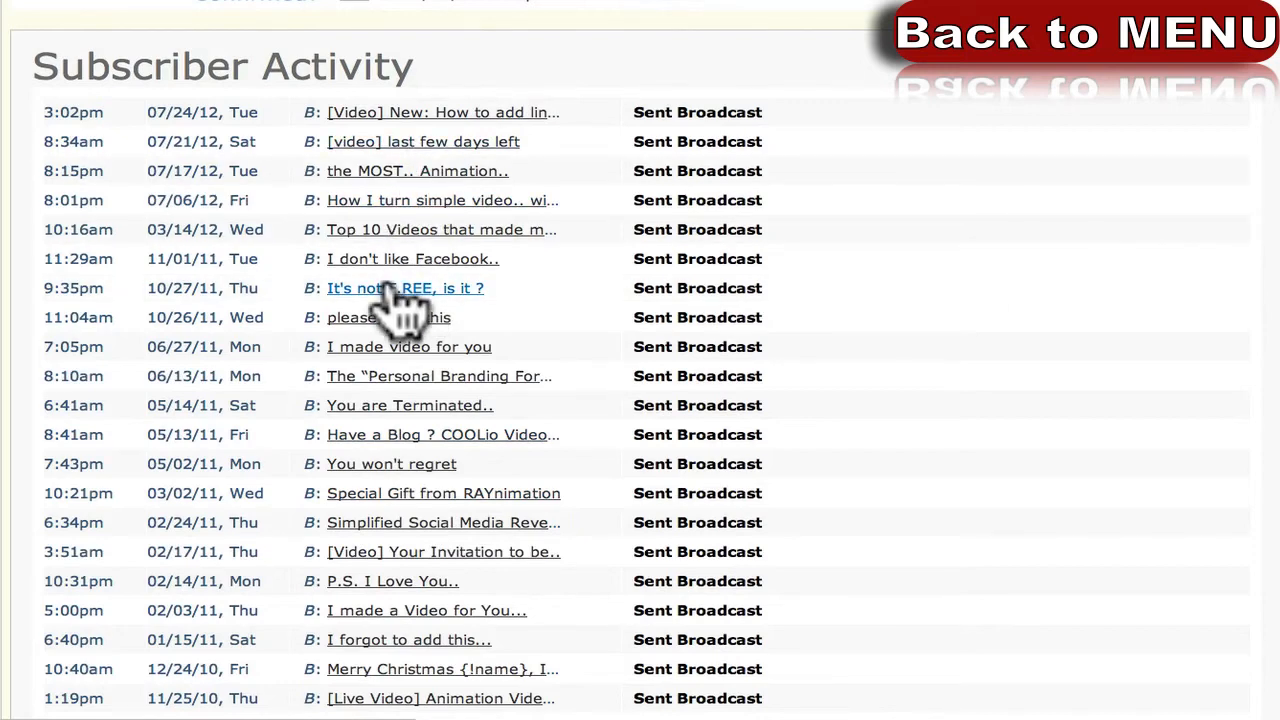
scroll(600, 302, "up", 4)
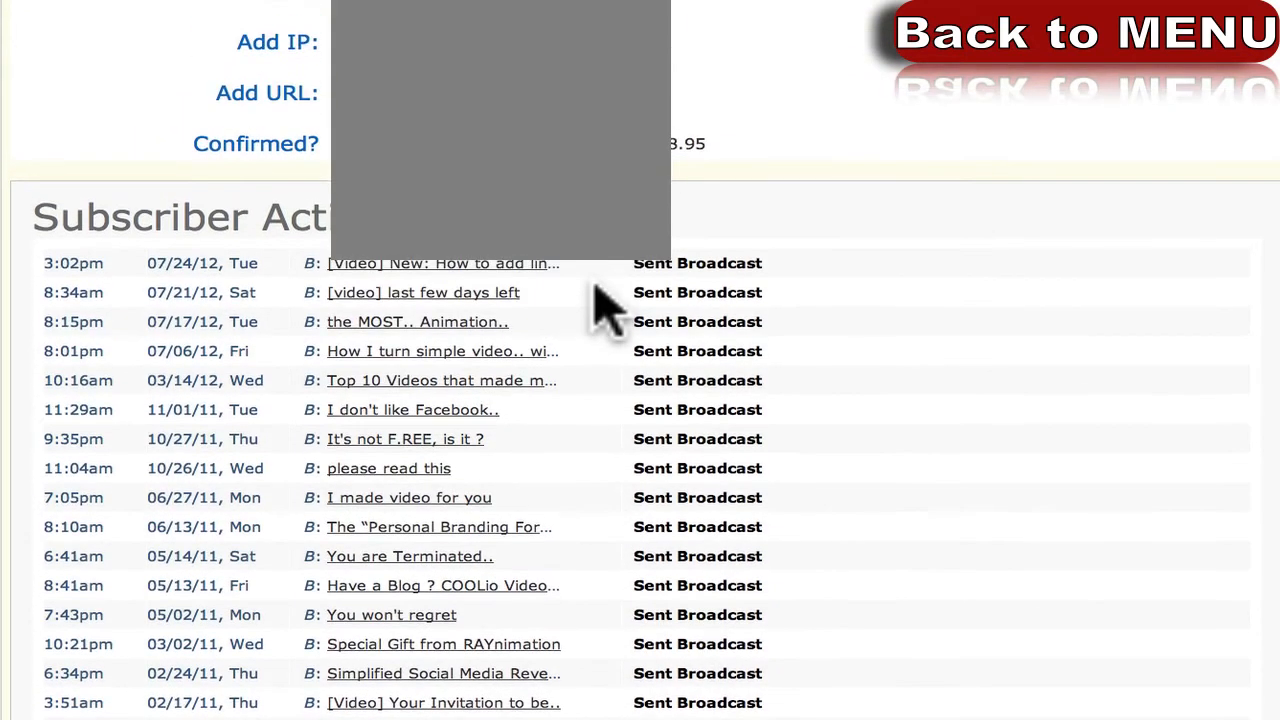
scroll(600, 302, "up", 1)
scroll(603, 310, "down", 14)
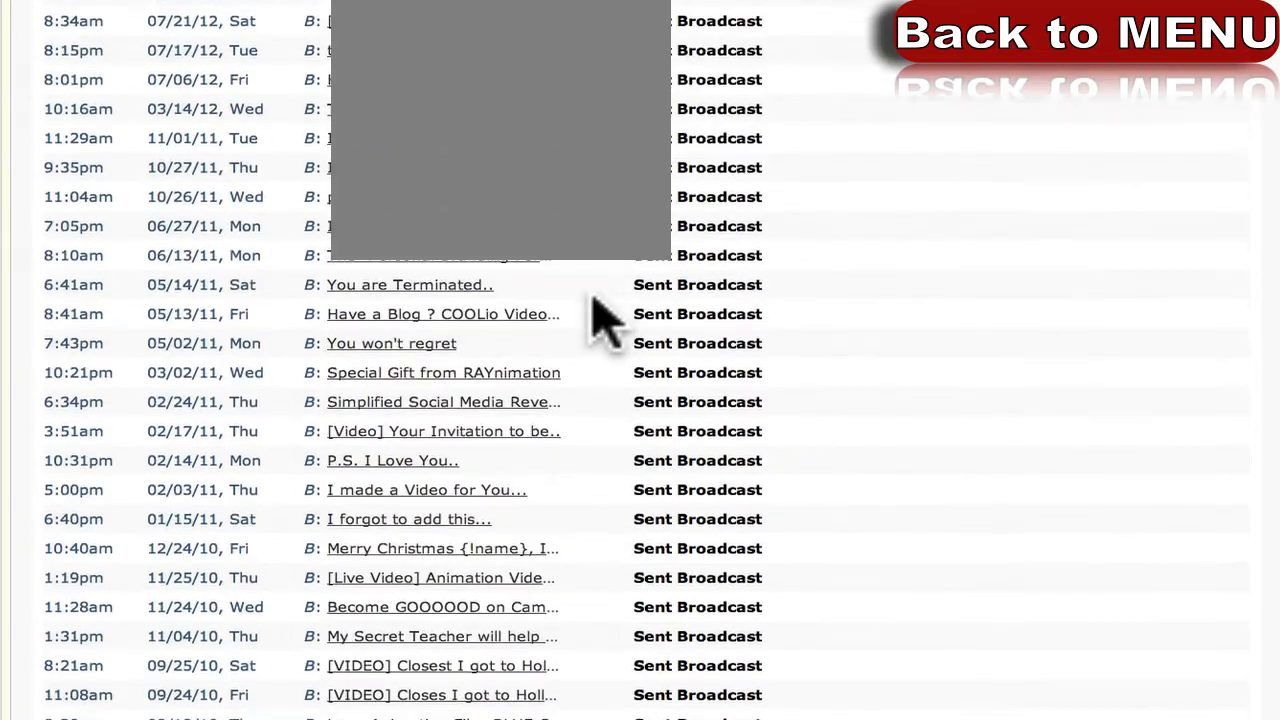
scroll(596, 318, "up", 20)
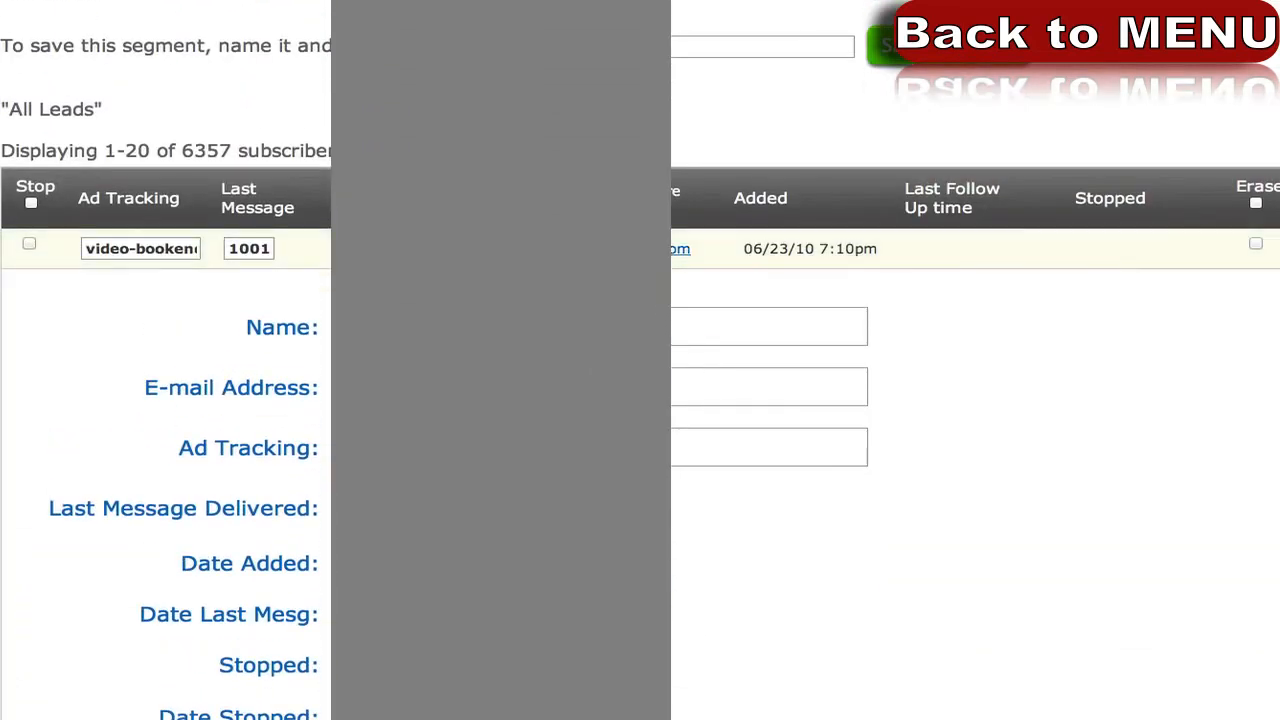
left_click(612, 250)
Switch to a different mailing list from the top list dropdown.
scroll(612, 250, "up", 12)
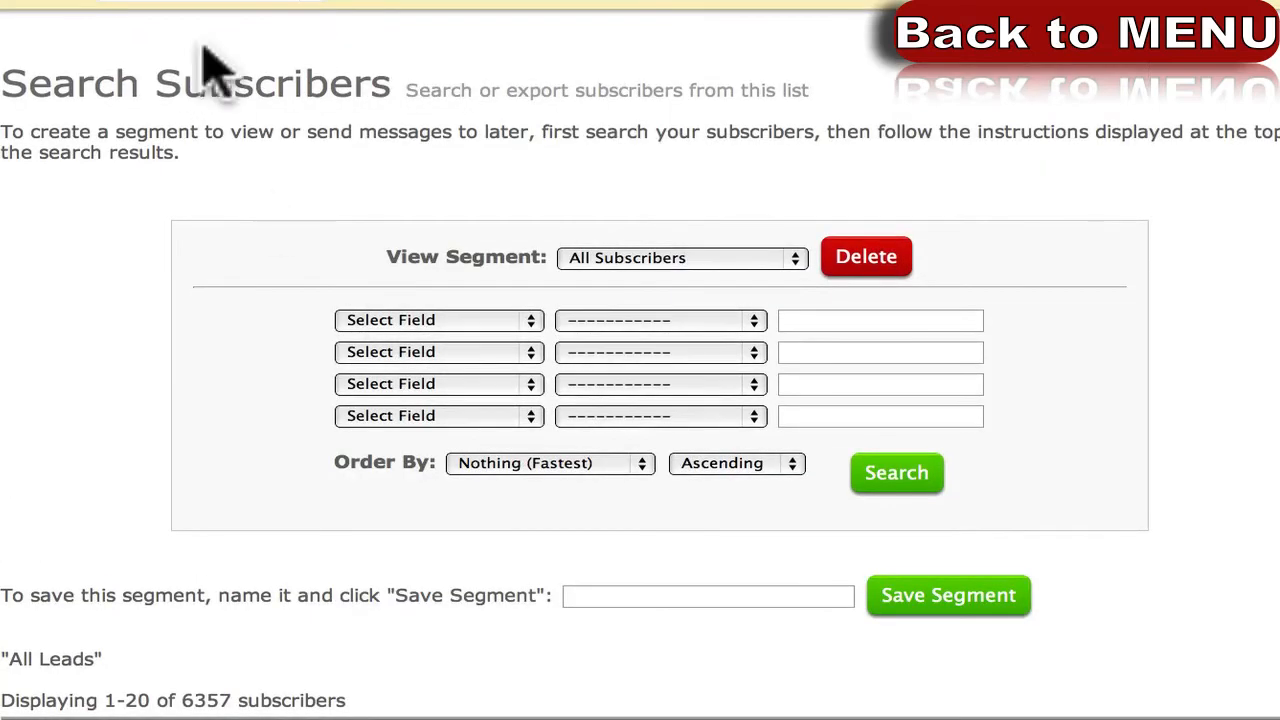
left_click(222, 2)
left_click(187, 14)
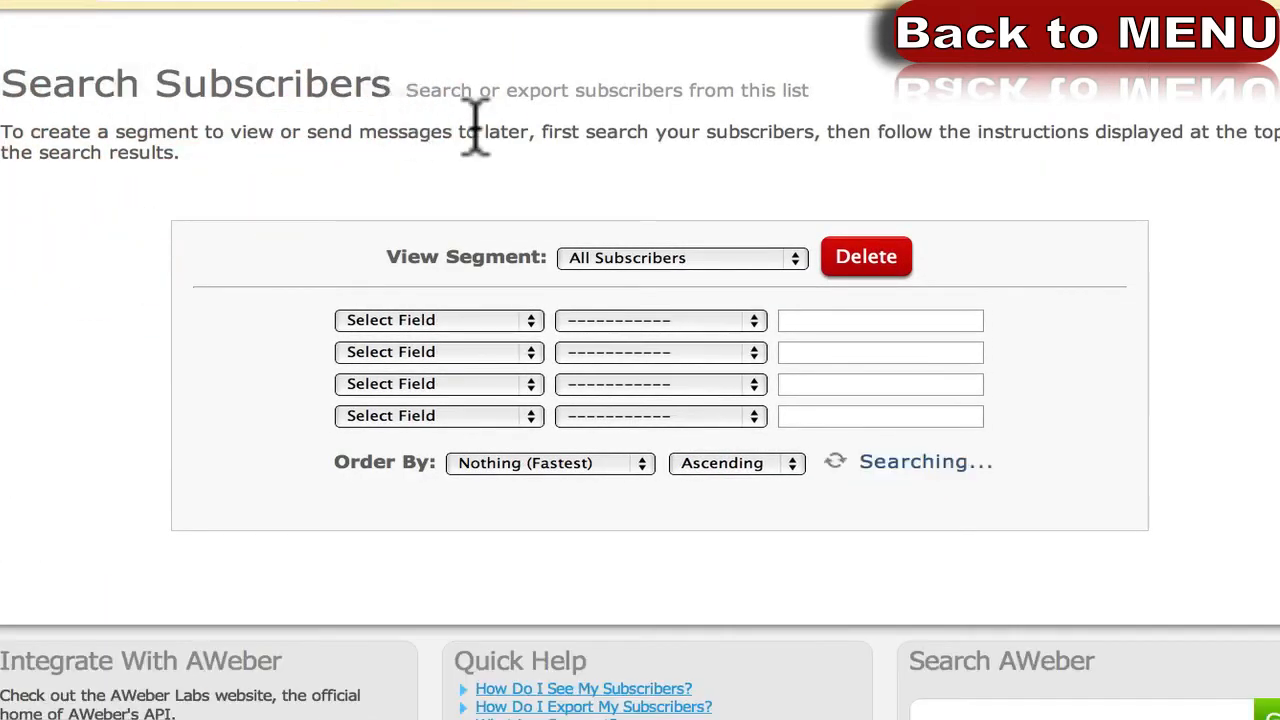
scroll(548, 205, "down", 1)
scroll(114, 486, "down", 4)
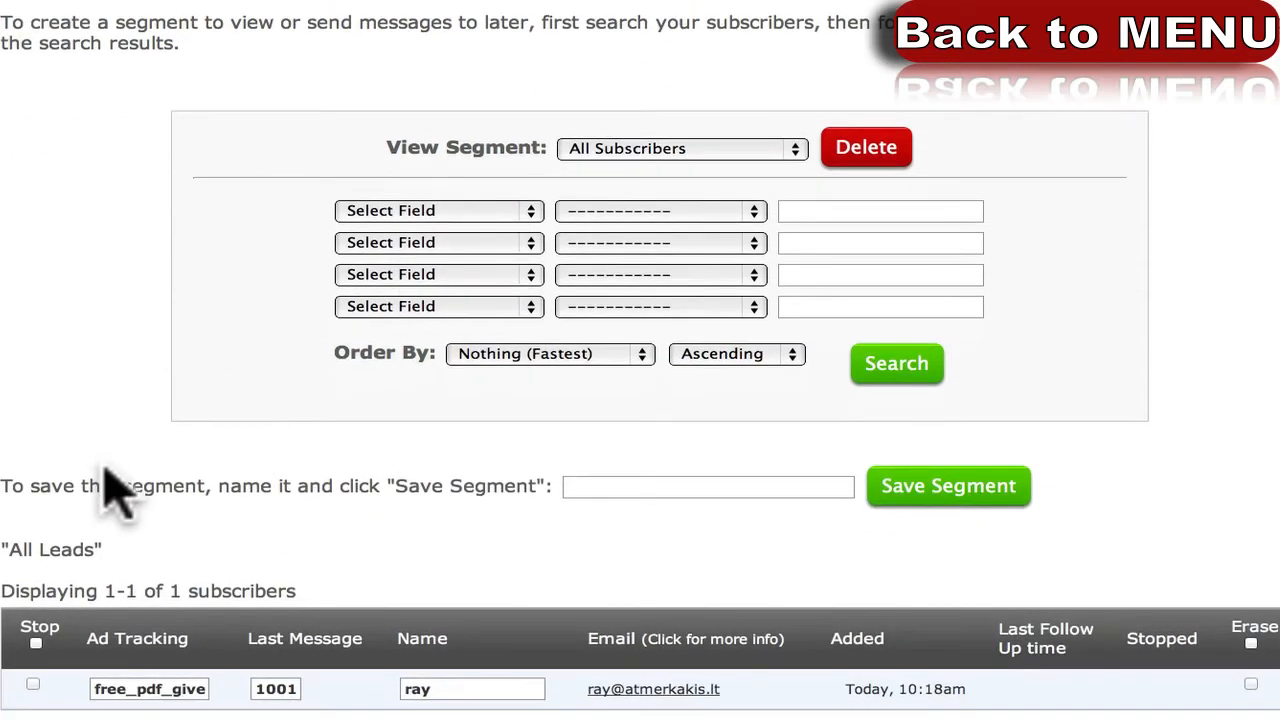
scroll(230, 430, "up", 2)
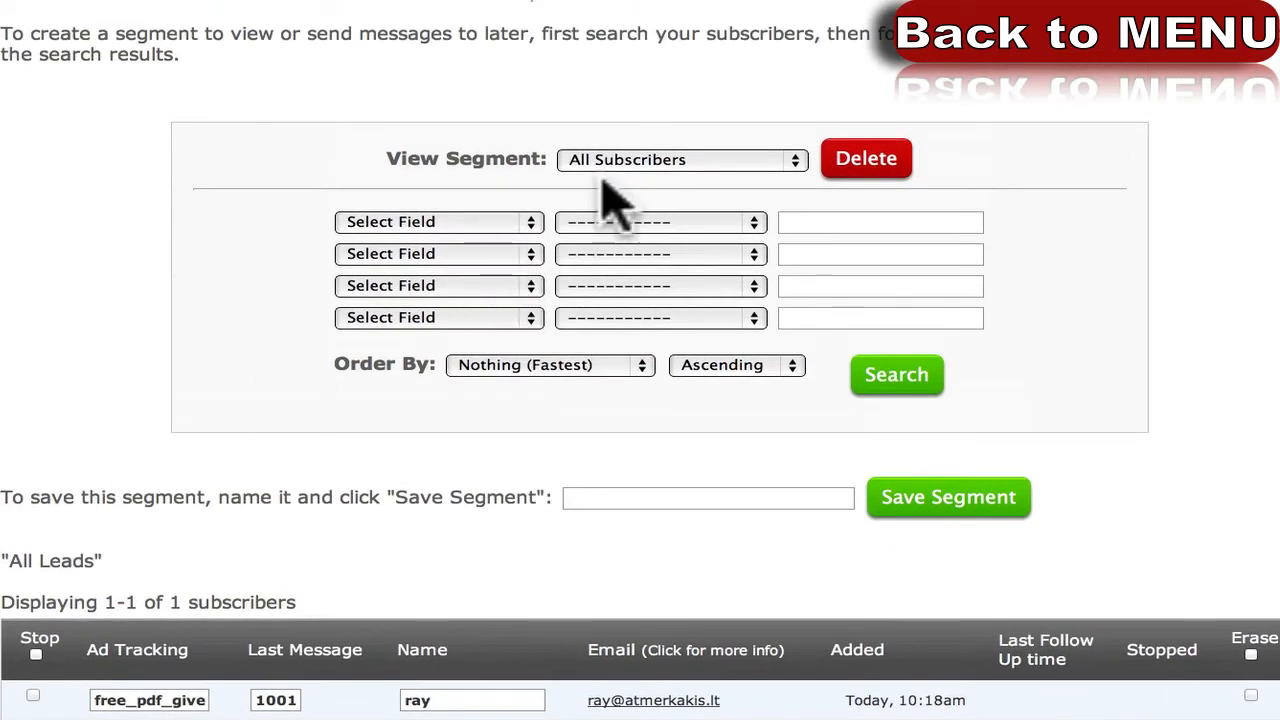
Set the first search field to Message not opened.
left_click(452, 223)
left_click(295, 182)
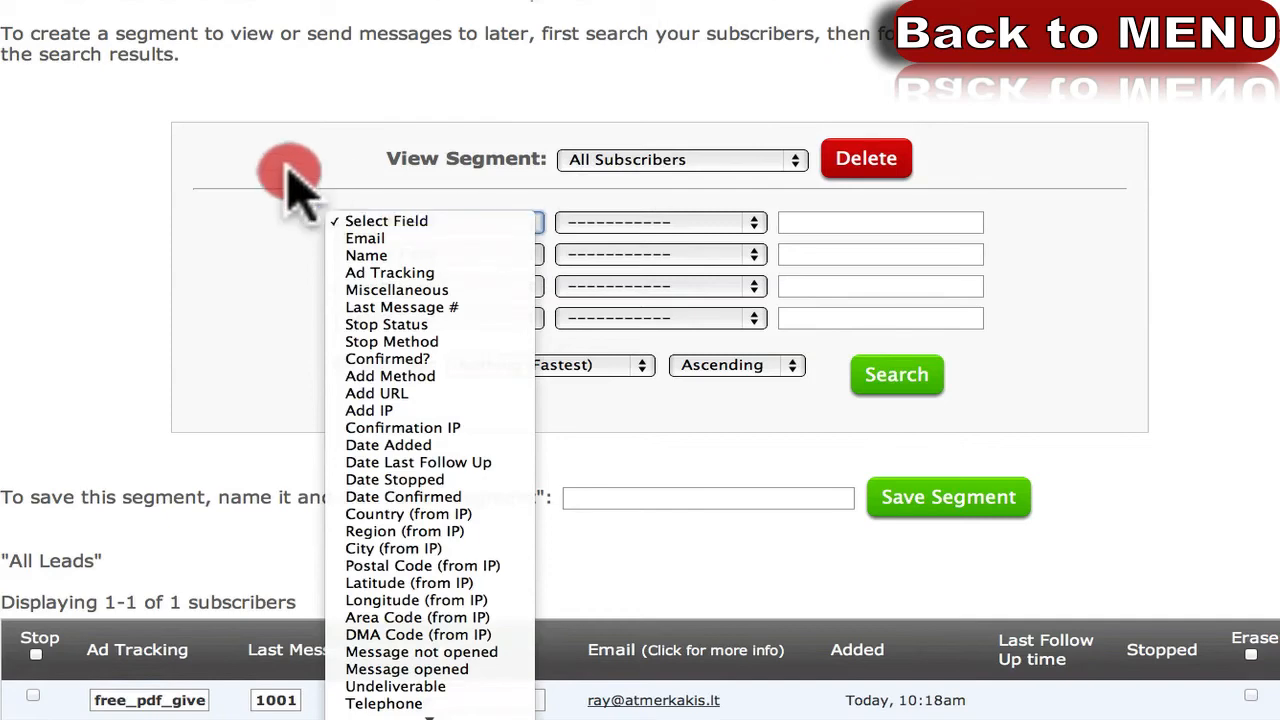
left_click(432, 218)
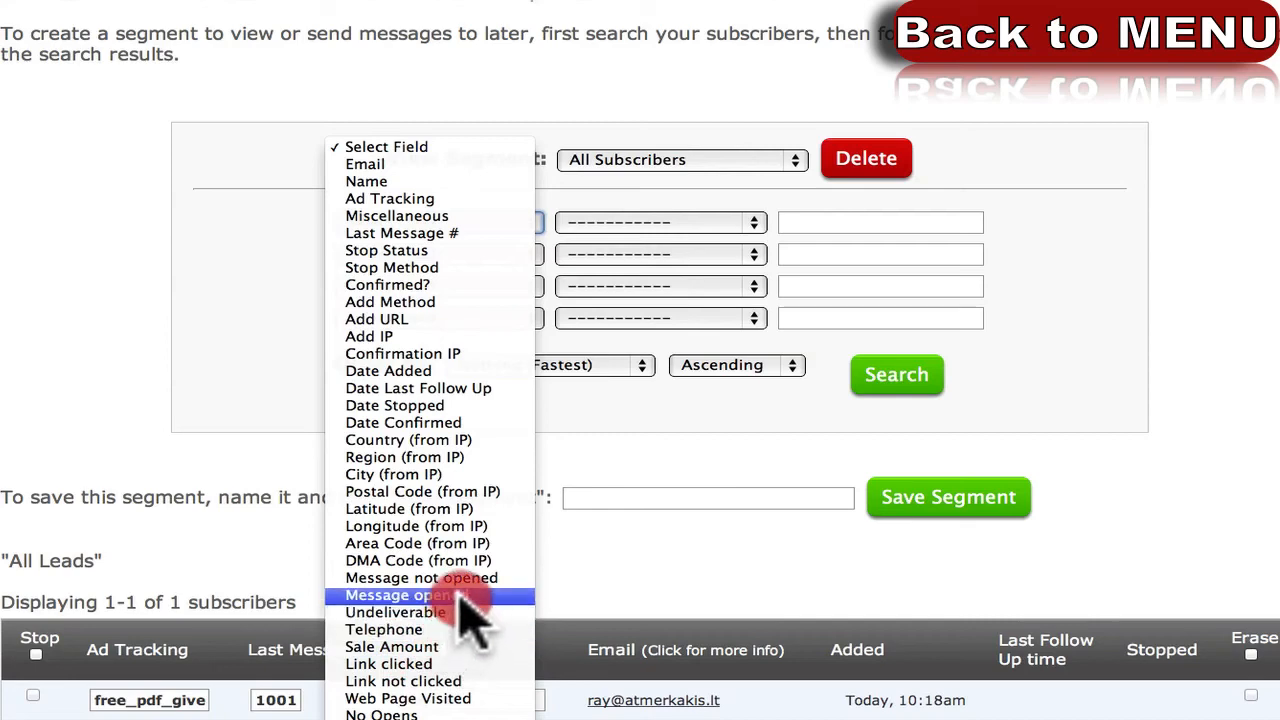
left_click(470, 590)
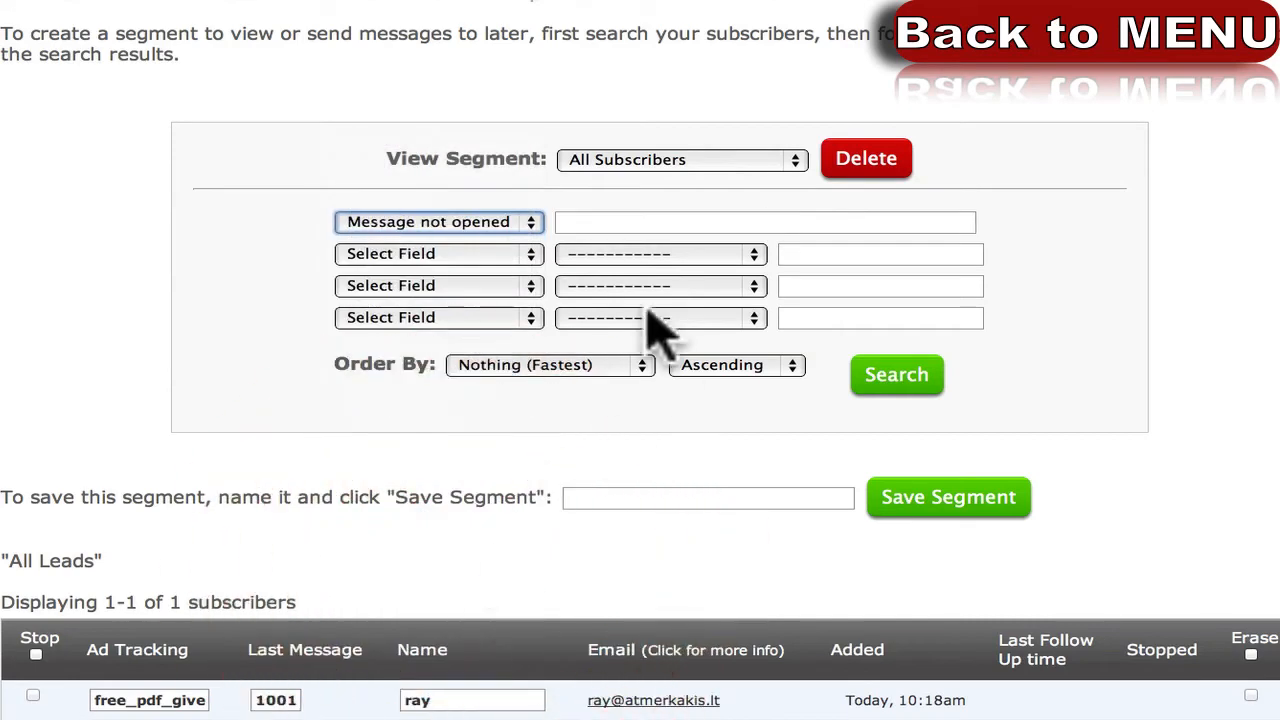
Choose unopened broadcast messages and run the search, which returns no matches.
left_click(666, 221)
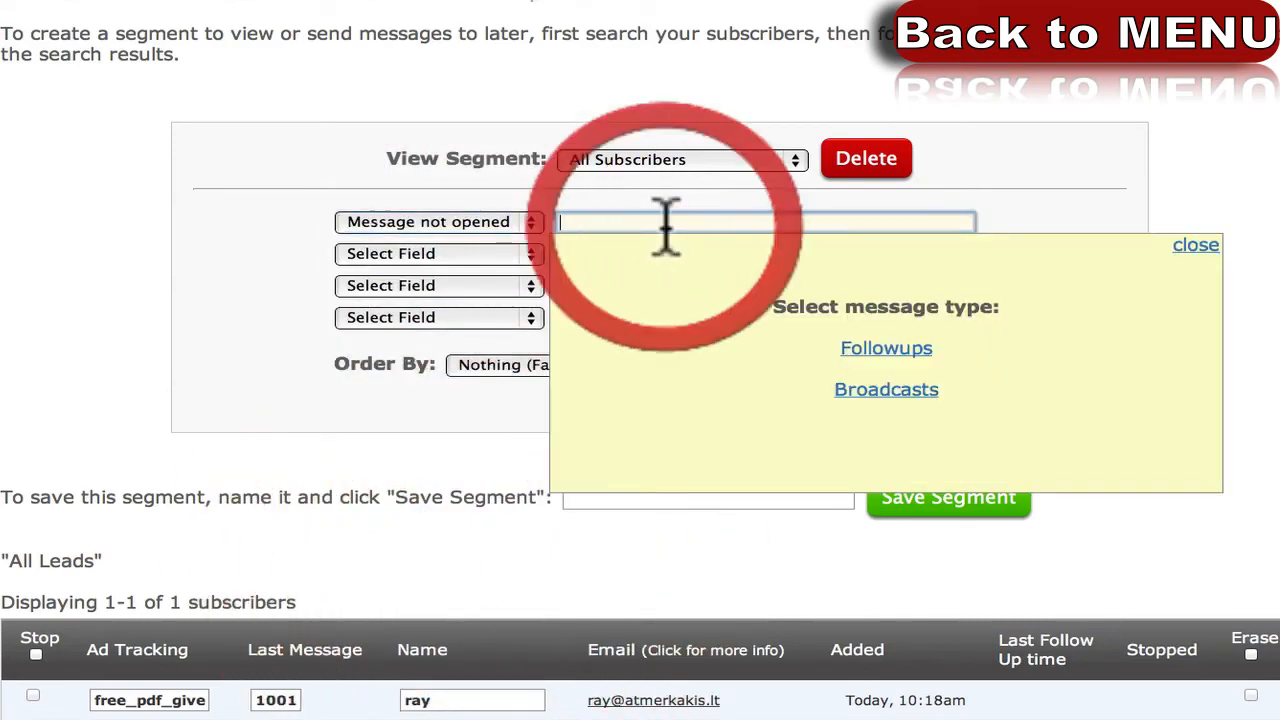
left_click(876, 392)
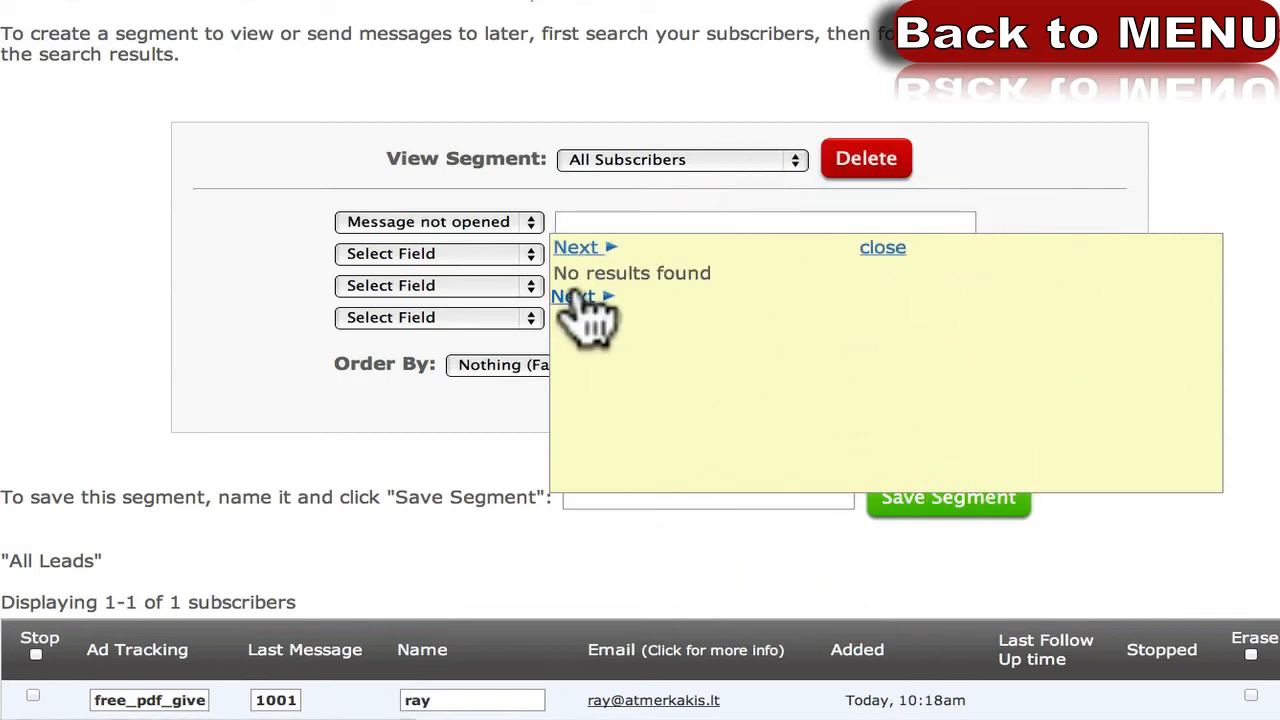
left_click(872, 248)
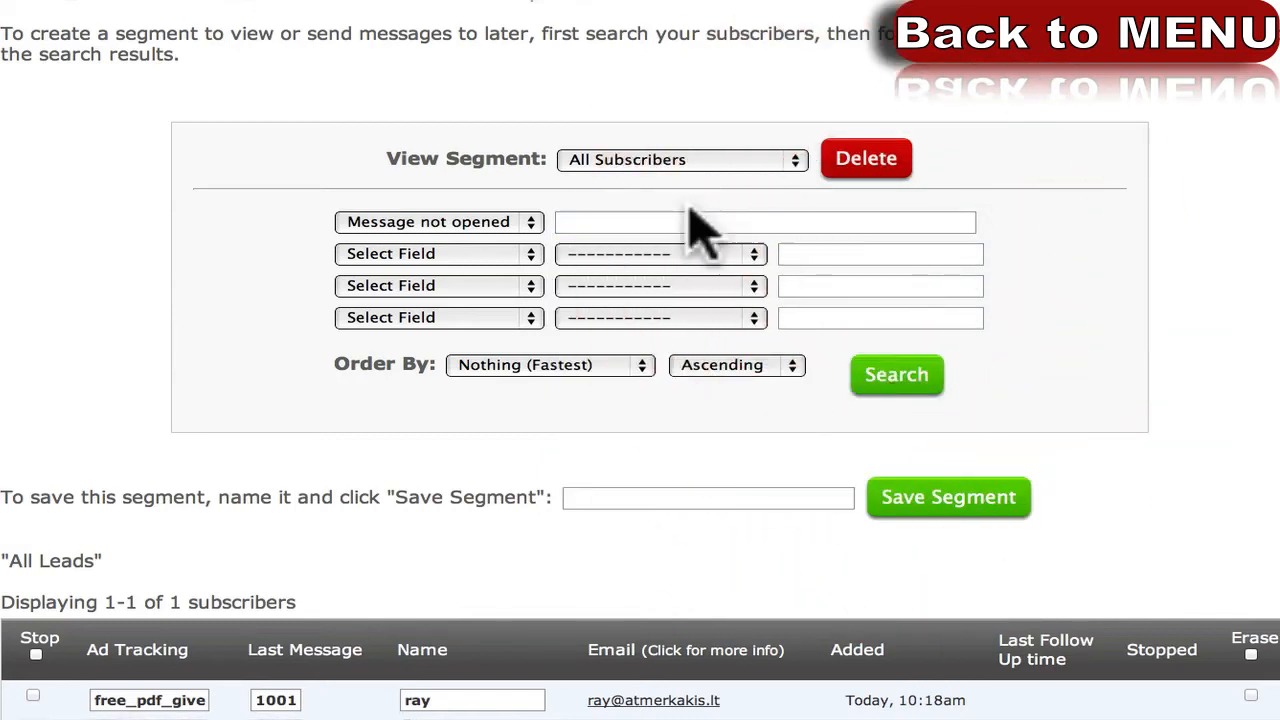
left_click(648, 221)
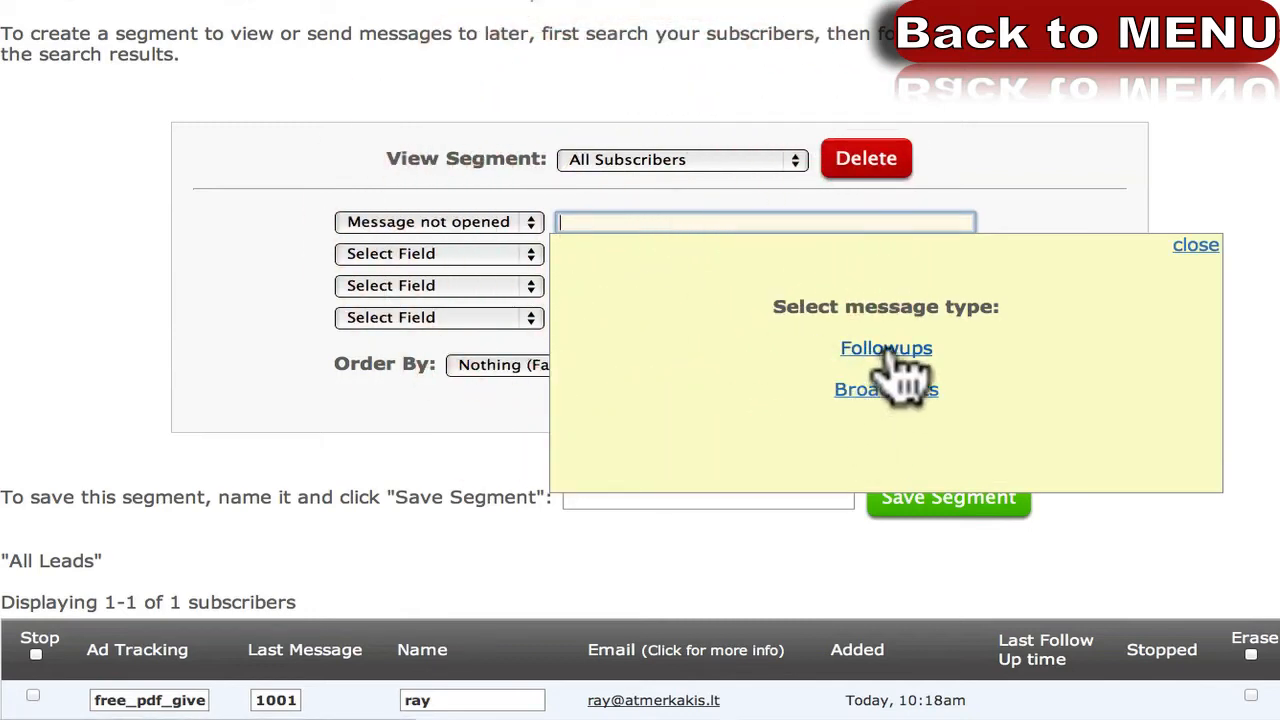
left_click(588, 208)
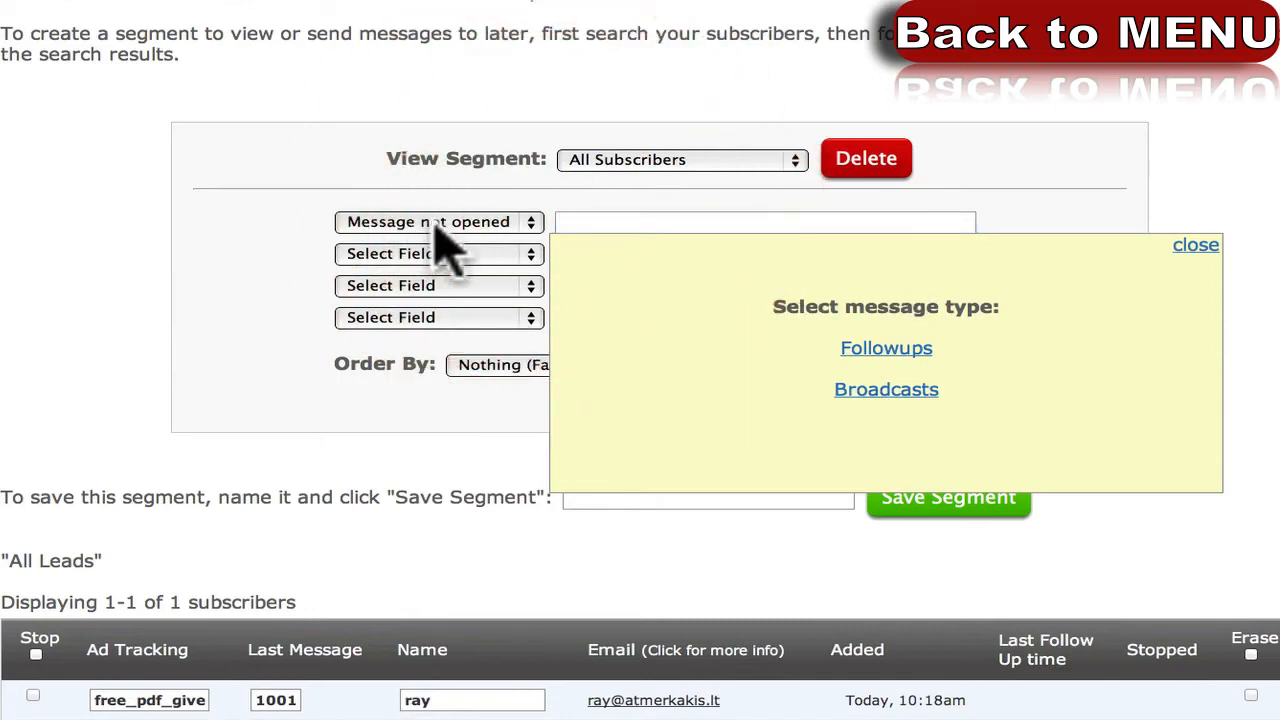
left_click(1205, 252)
left_click(884, 380)
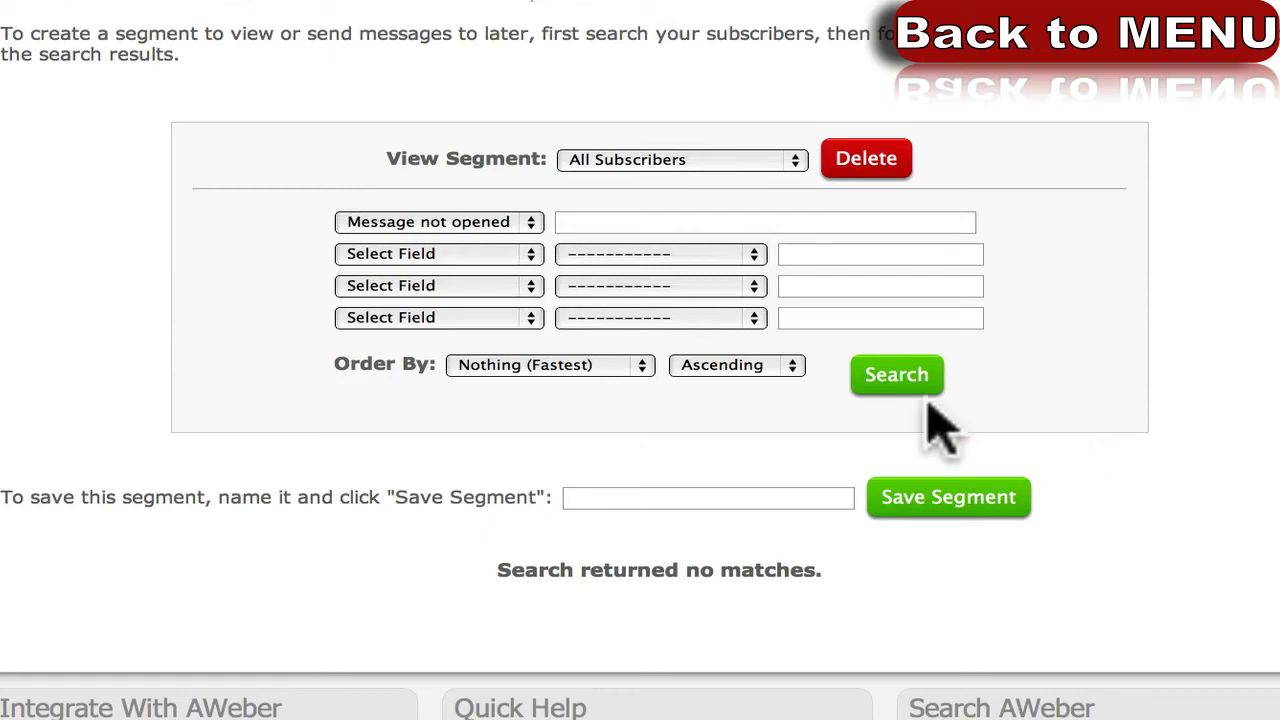
Search for subscribers whose Country (from IP) is United States.
left_click(505, 224)
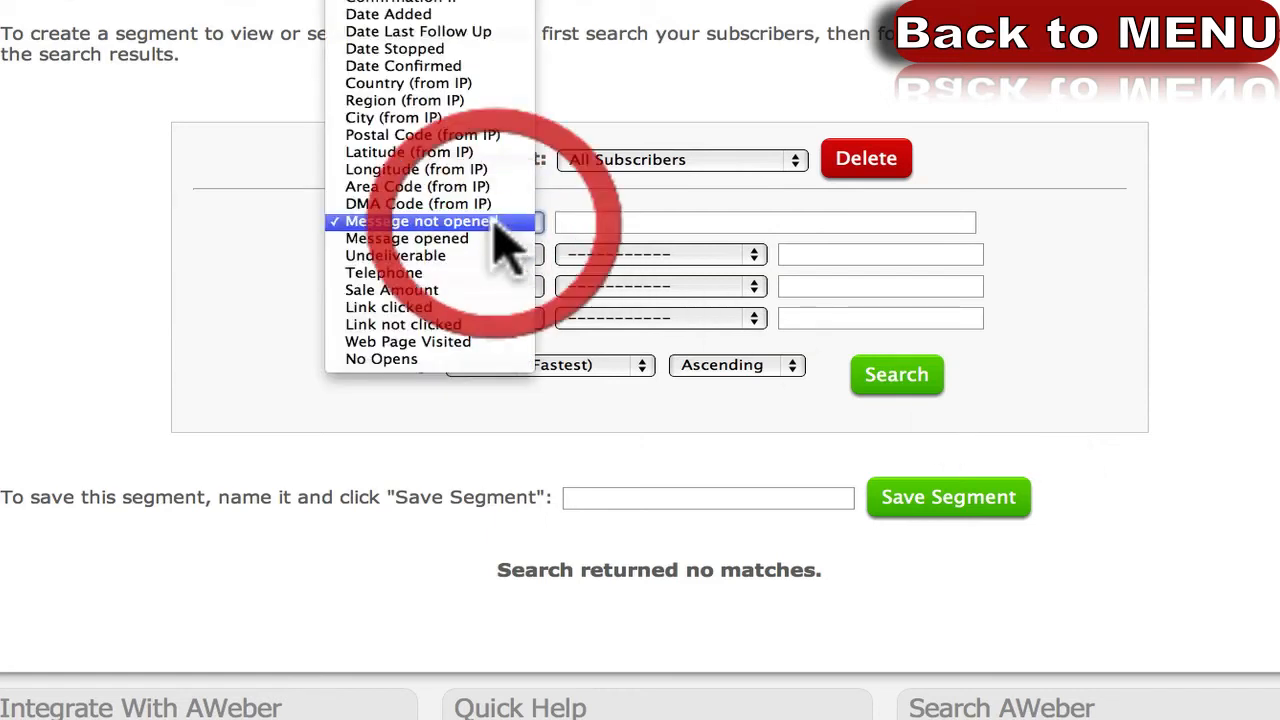
left_click(460, 88)
left_click(634, 222)
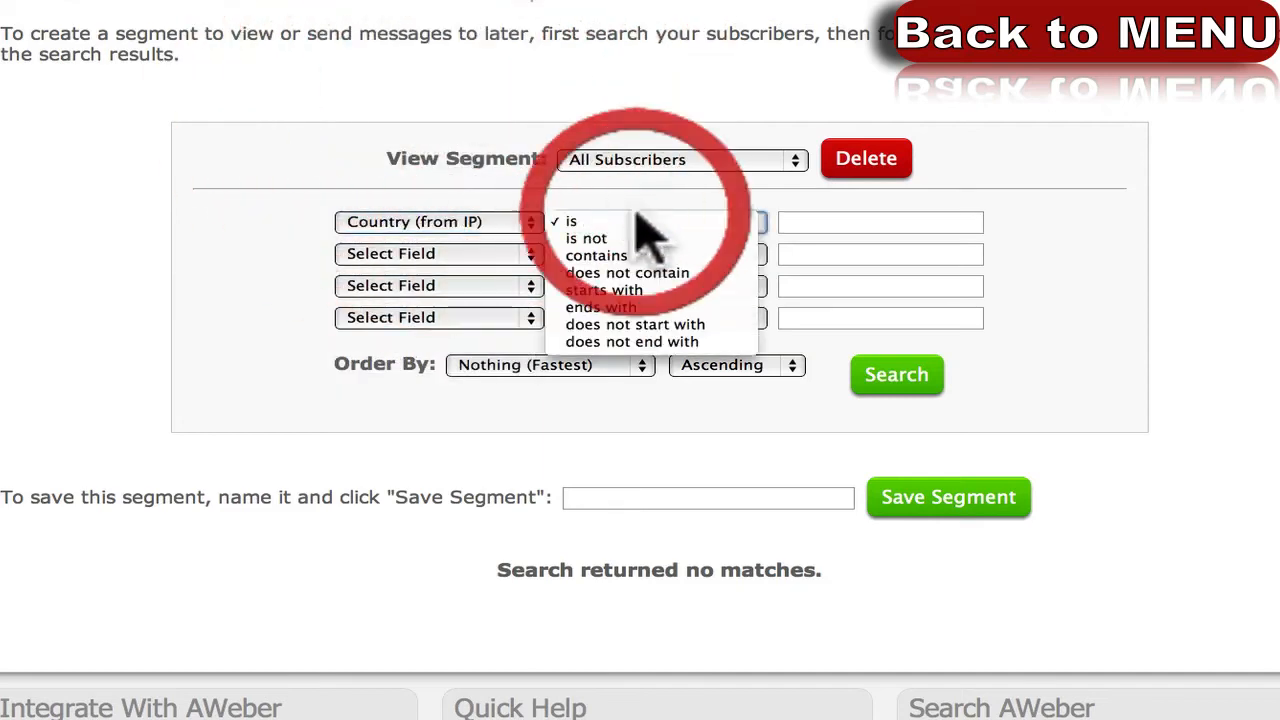
left_click(843, 222)
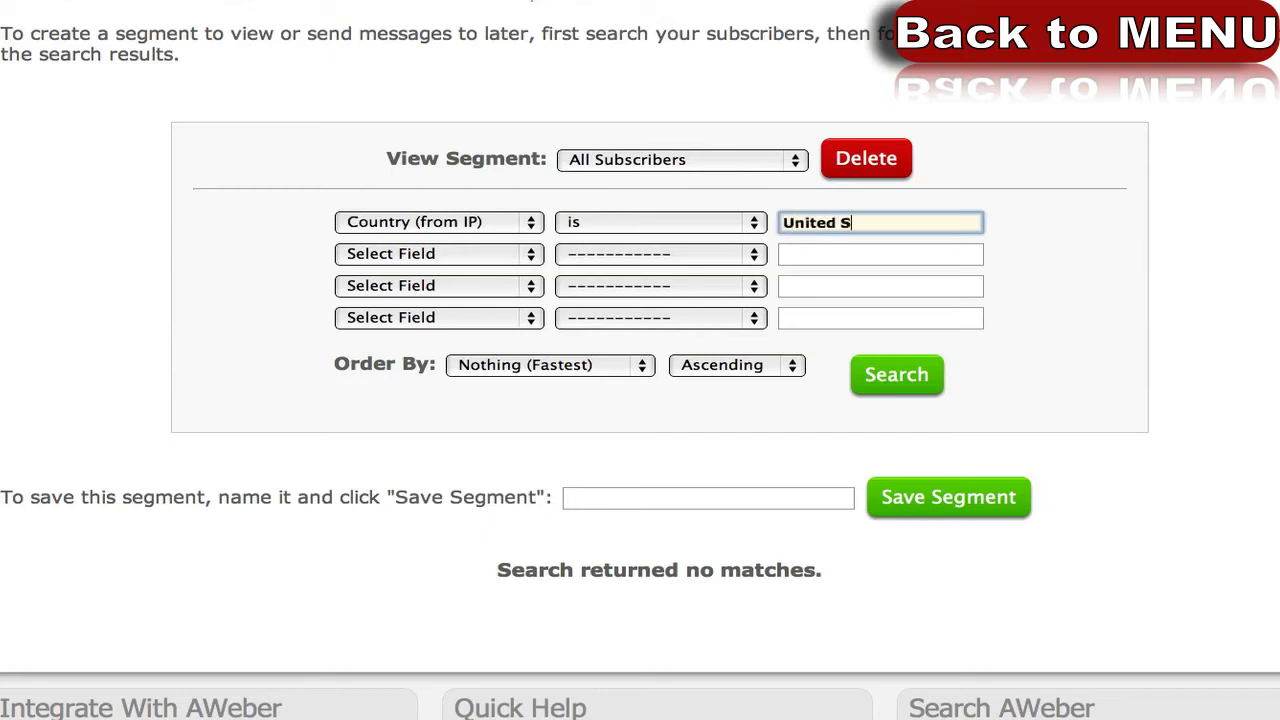
left_click(892, 378)
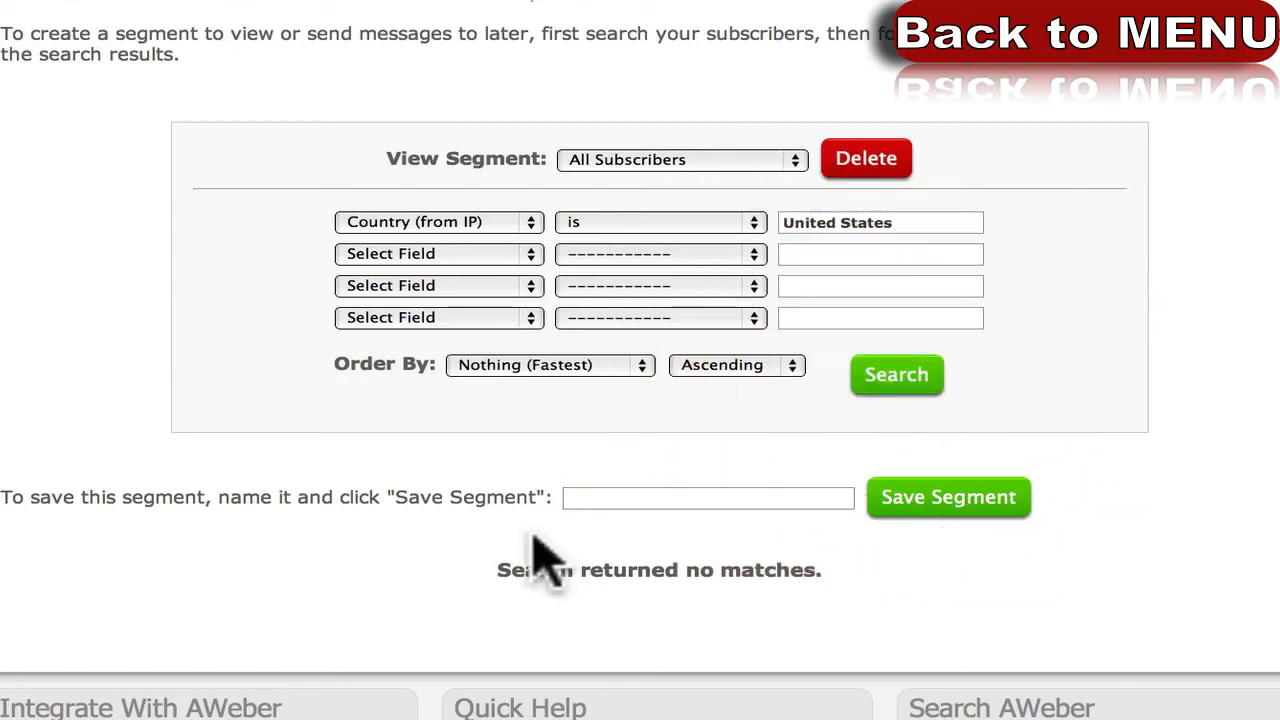
scroll(357, 529, "down", 3)
scroll(357, 529, "up", 5)
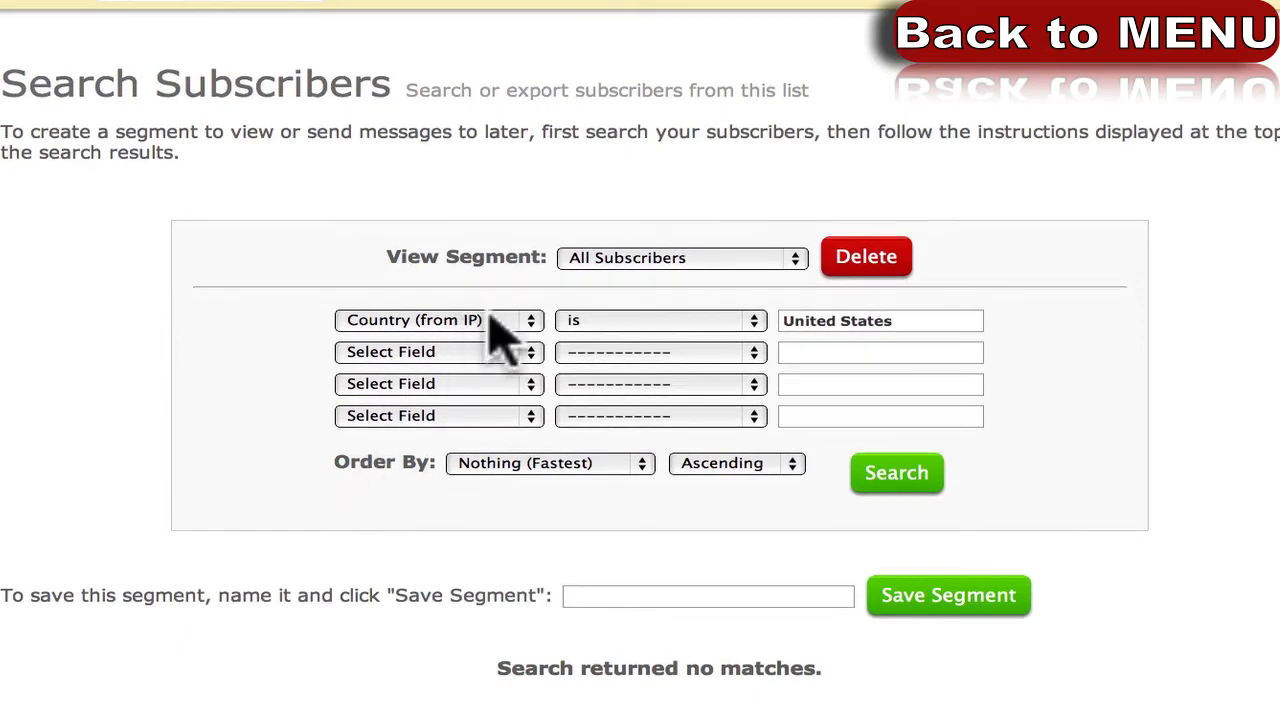
Save the United States search as a segment named 'from USA'.
left_click(709, 593)
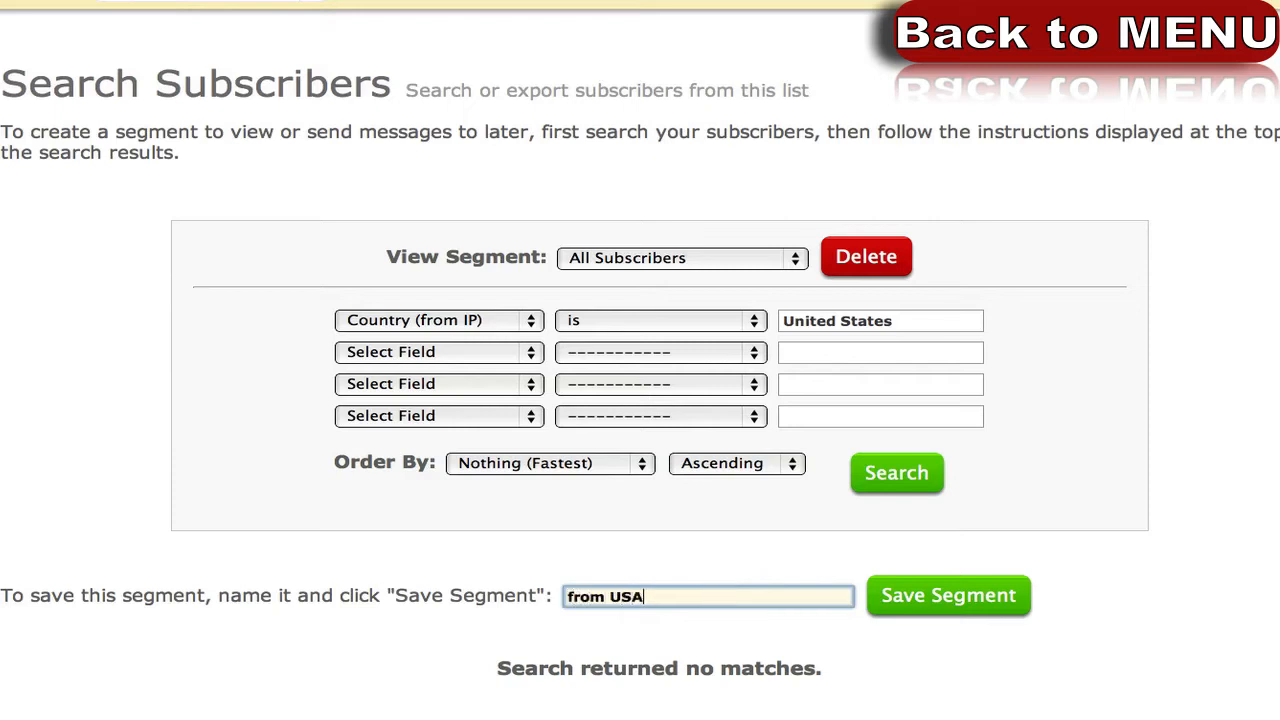
left_click(990, 597)
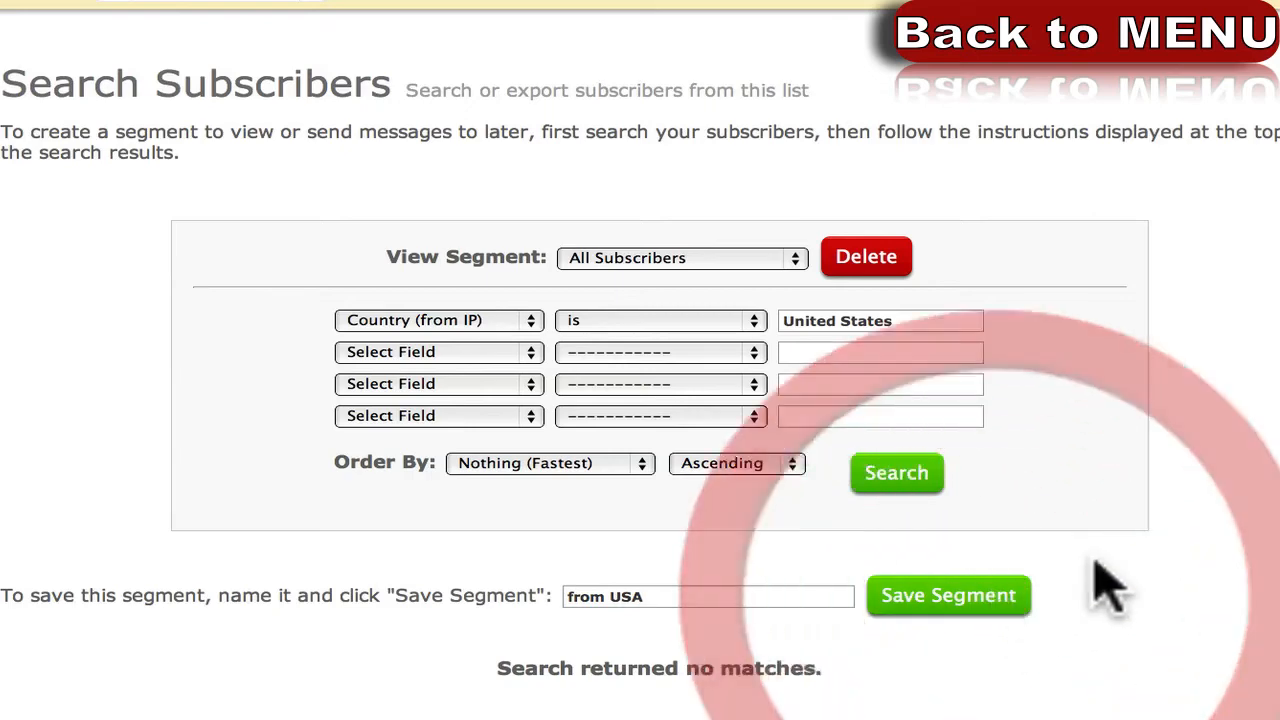
scroll(1117, 585, "down", 3)
scroll(857, 557, "up", 3)
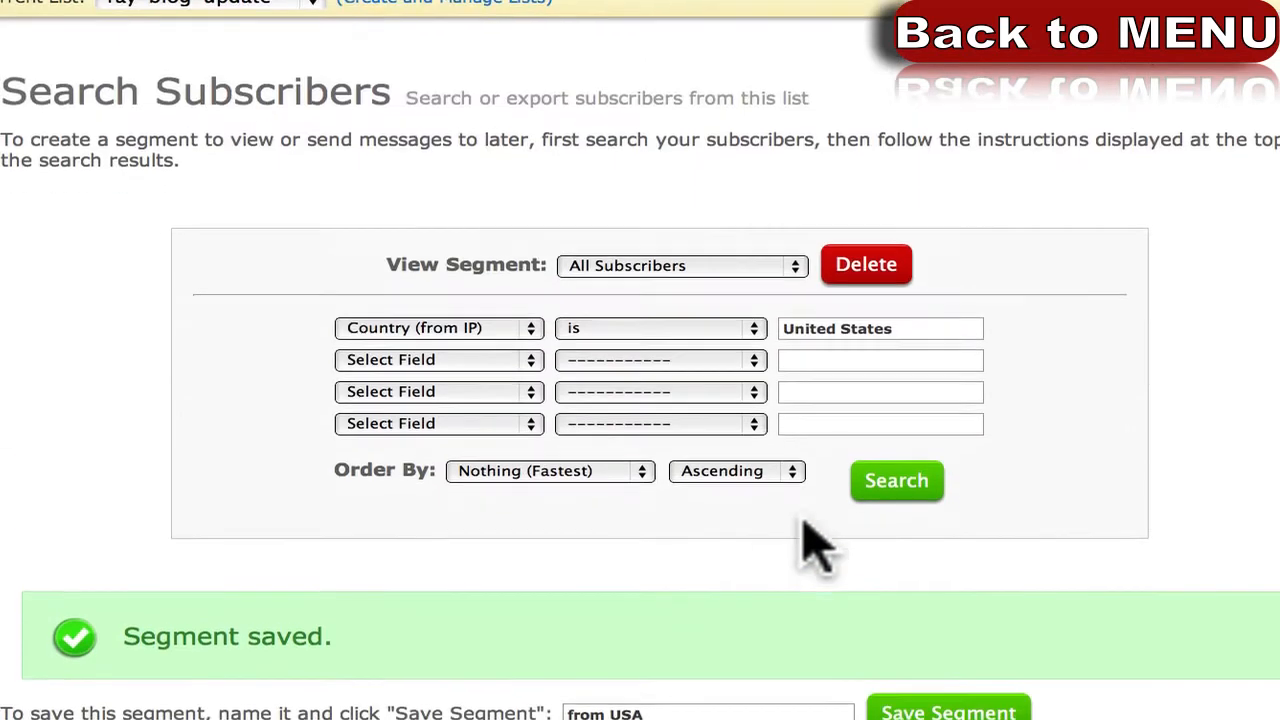
left_click(680, 258)
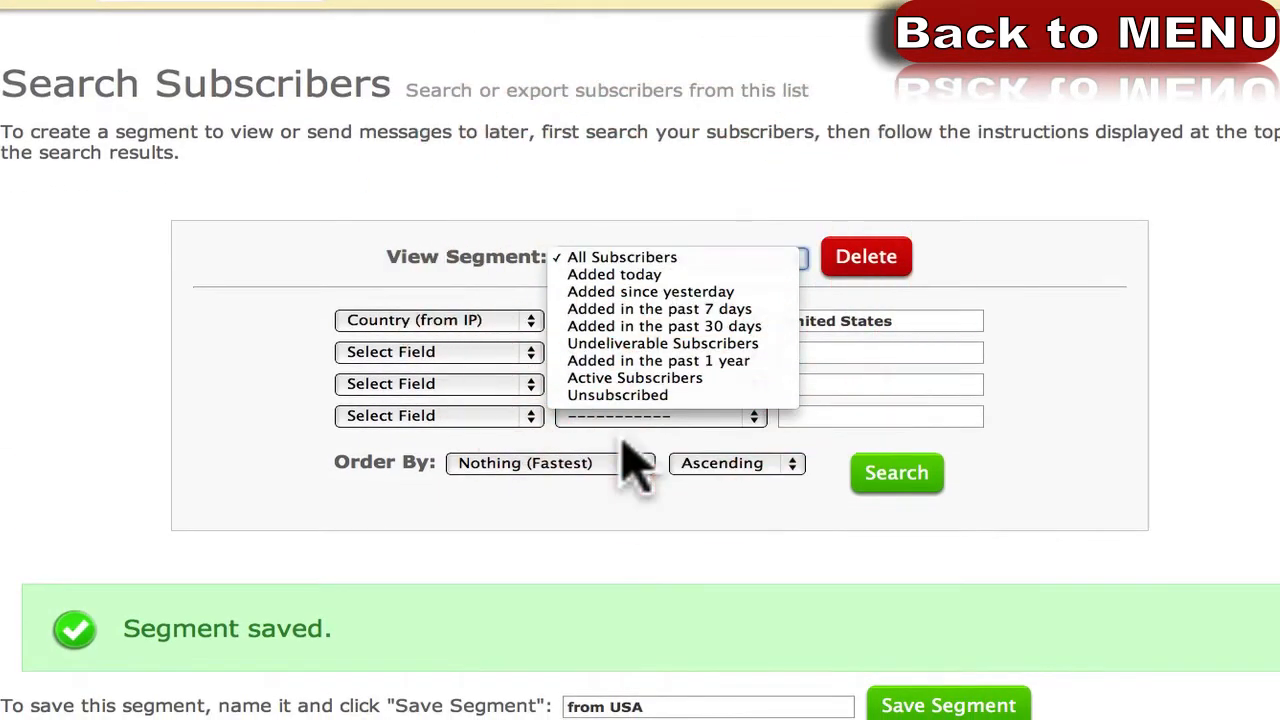
Confirm 'from USA' is listed among the saved segments, then close the list unchanged.
left_click(475, 273)
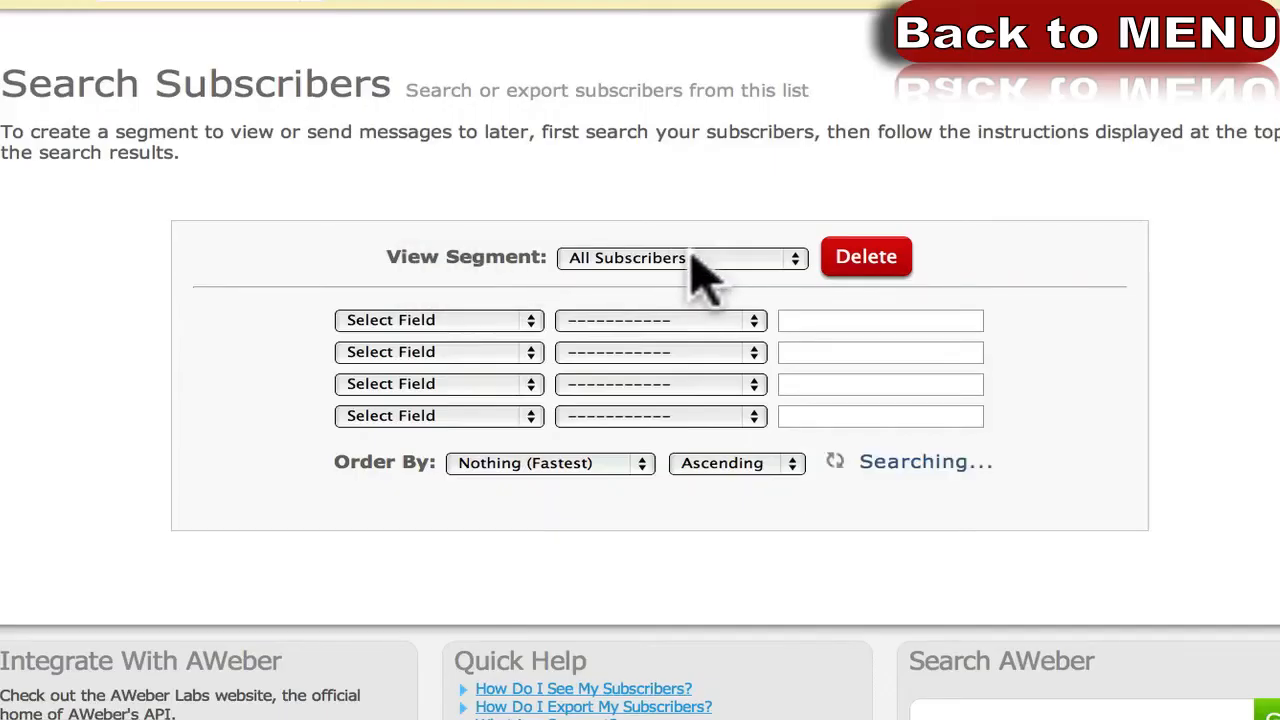
left_click(702, 257)
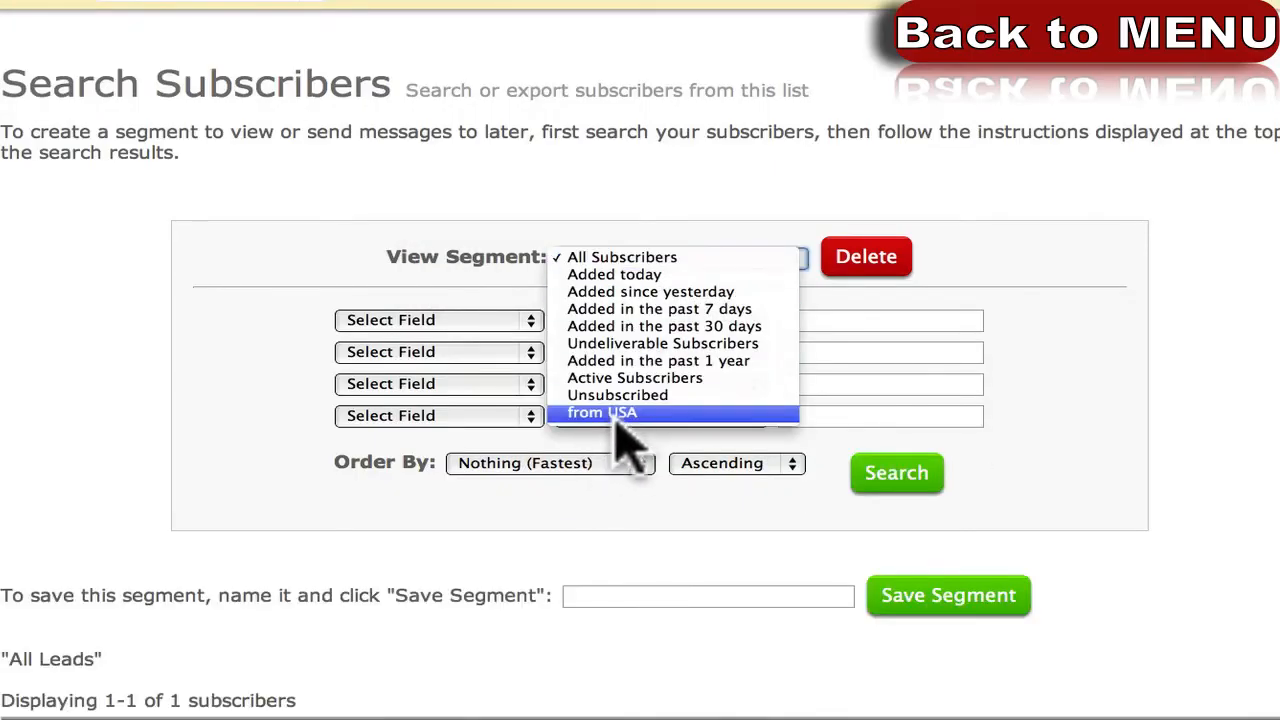
left_click(586, 206)
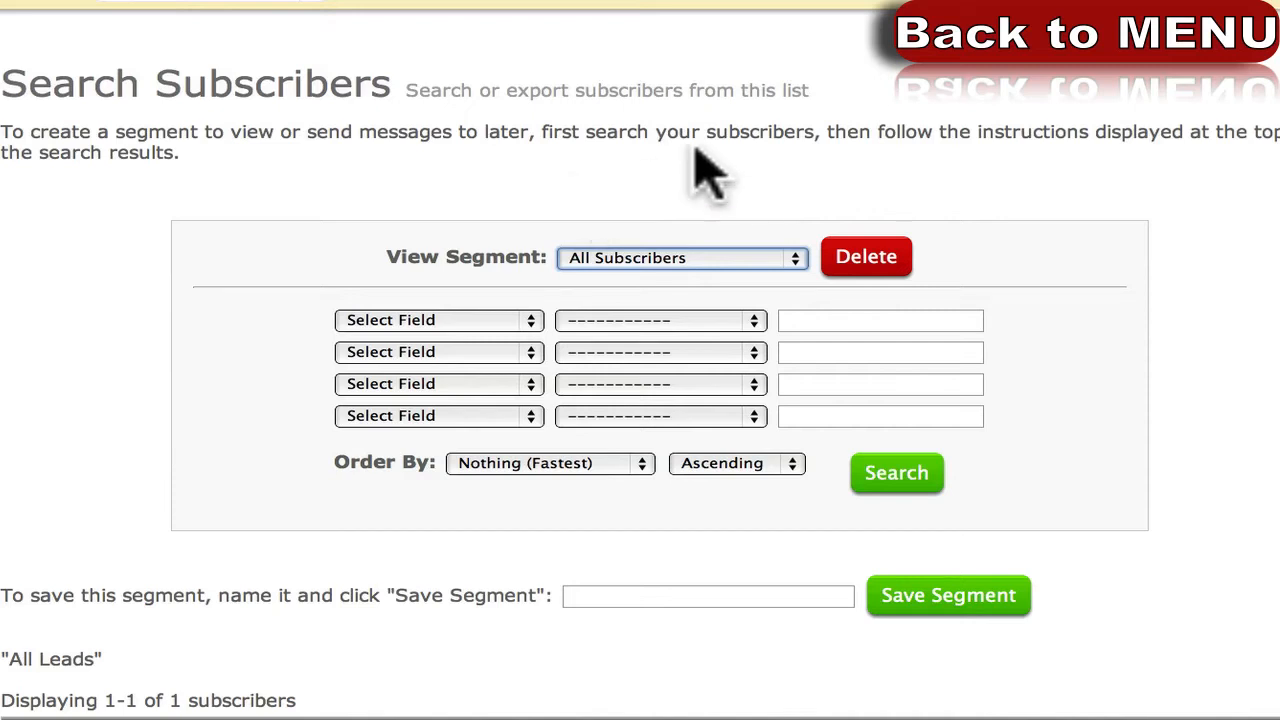
mouse_move(945, 4)
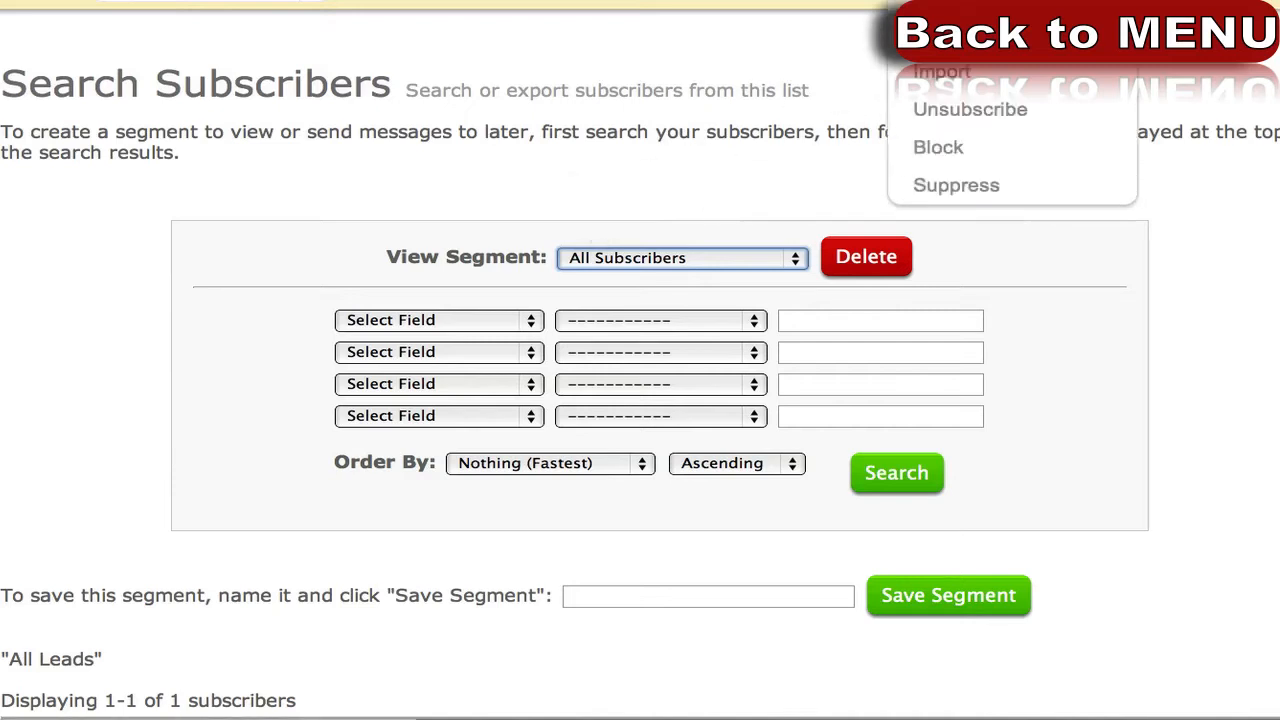
Open Add Subscriber, then follow the Import link to import a group into ray-blog-update.
left_click(965, 72)
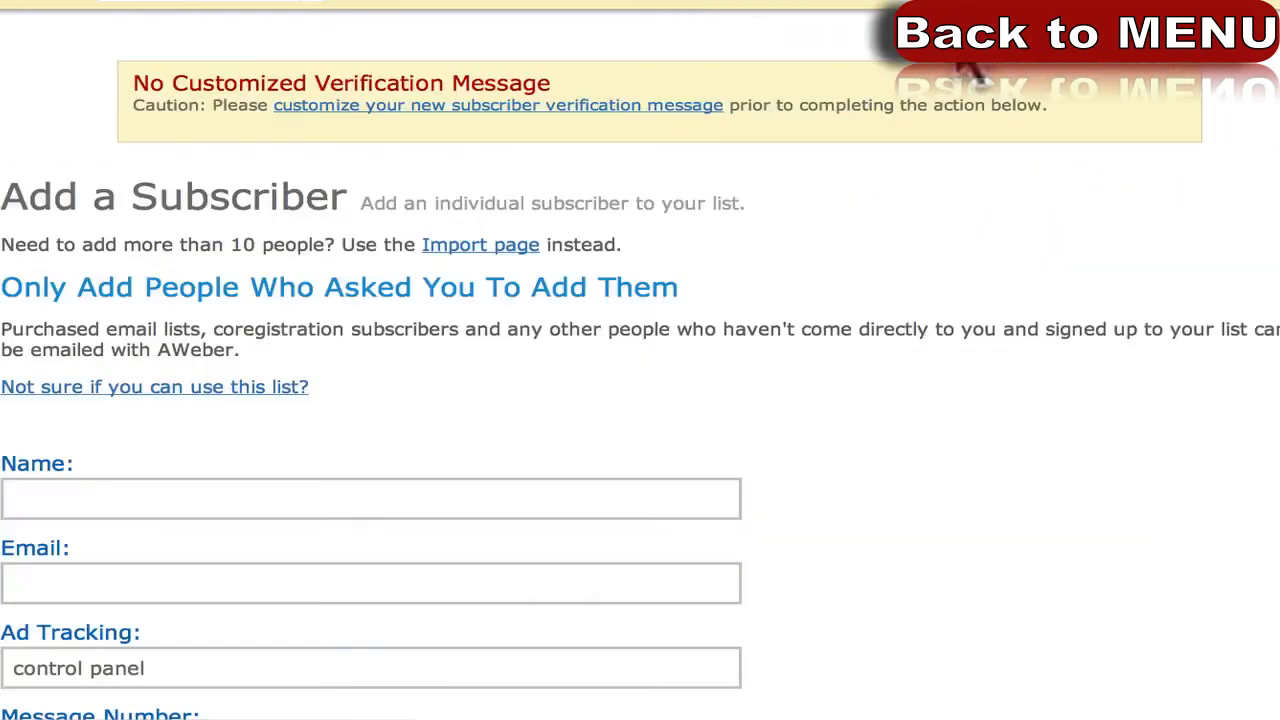
scroll(402, 361, "down", 5)
scroll(236, 367, "up", 3)
scroll(236, 367, "up", 3)
scroll(240, 362, "down", 3)
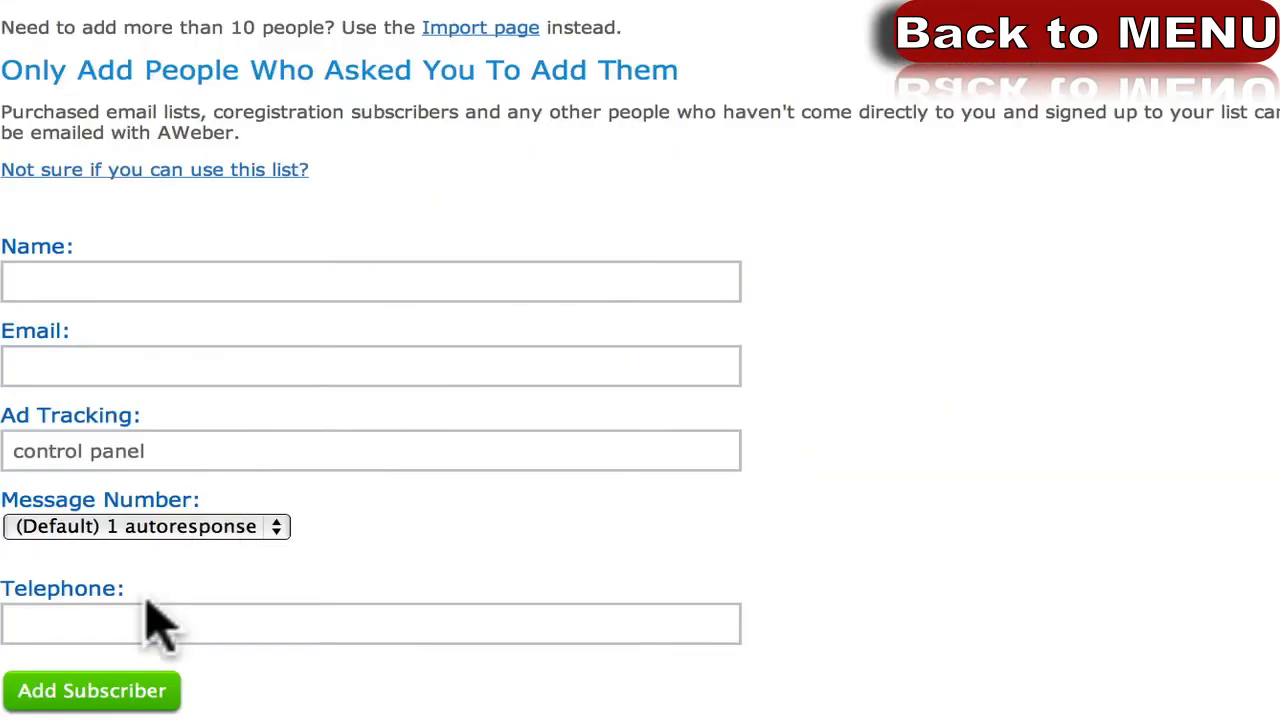
scroll(300, 430, "up", 3)
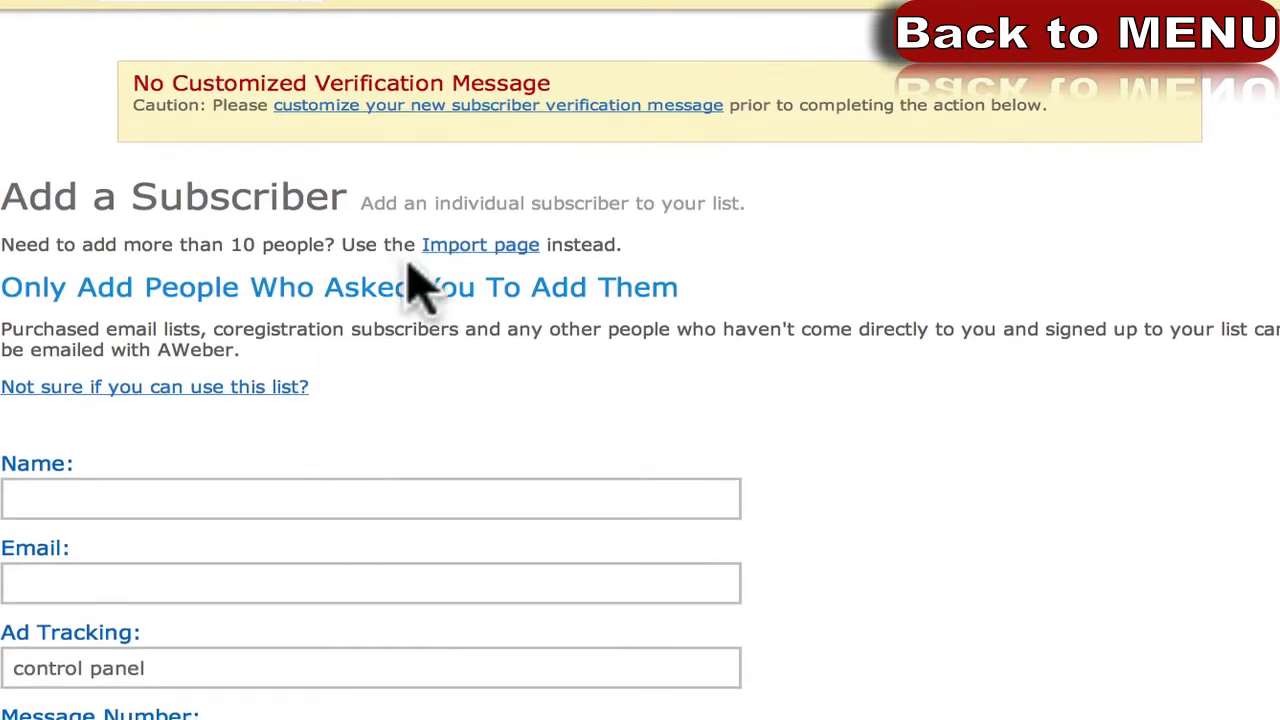
left_click(445, 248)
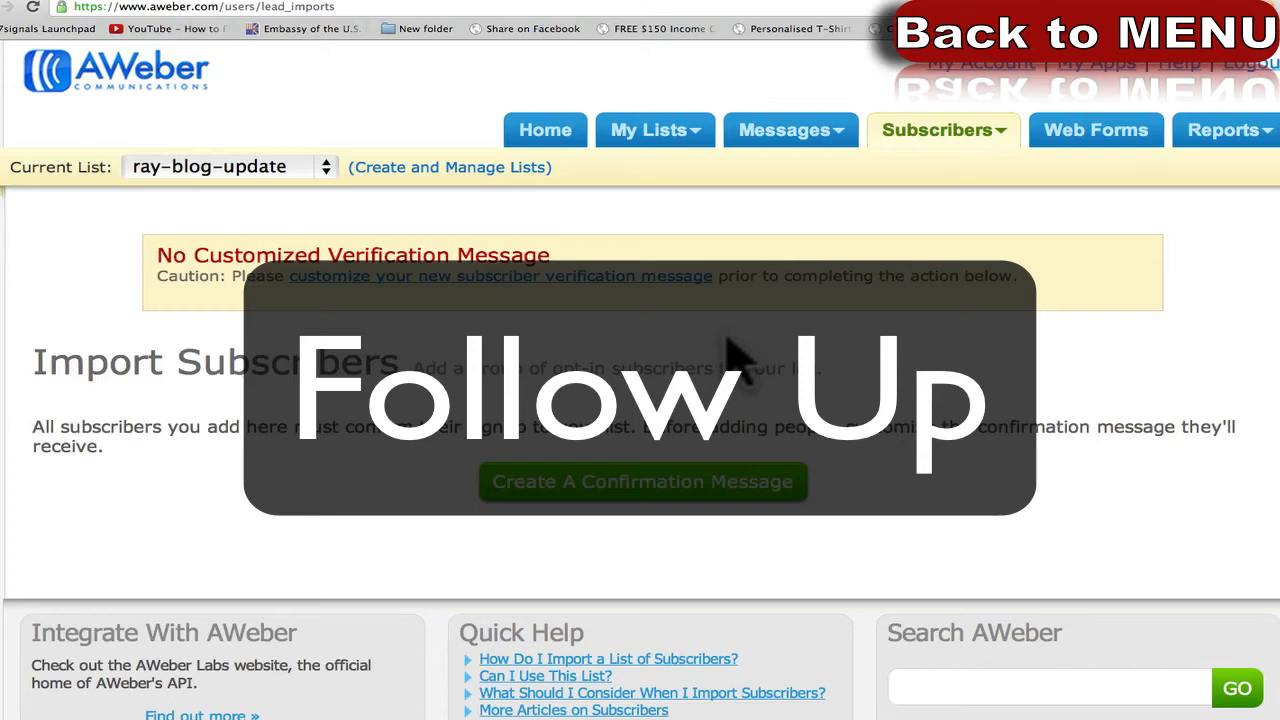
Go to Follow Up messages and start a new HTML Message from the new-message dropdown.
mouse_move(833, 140)
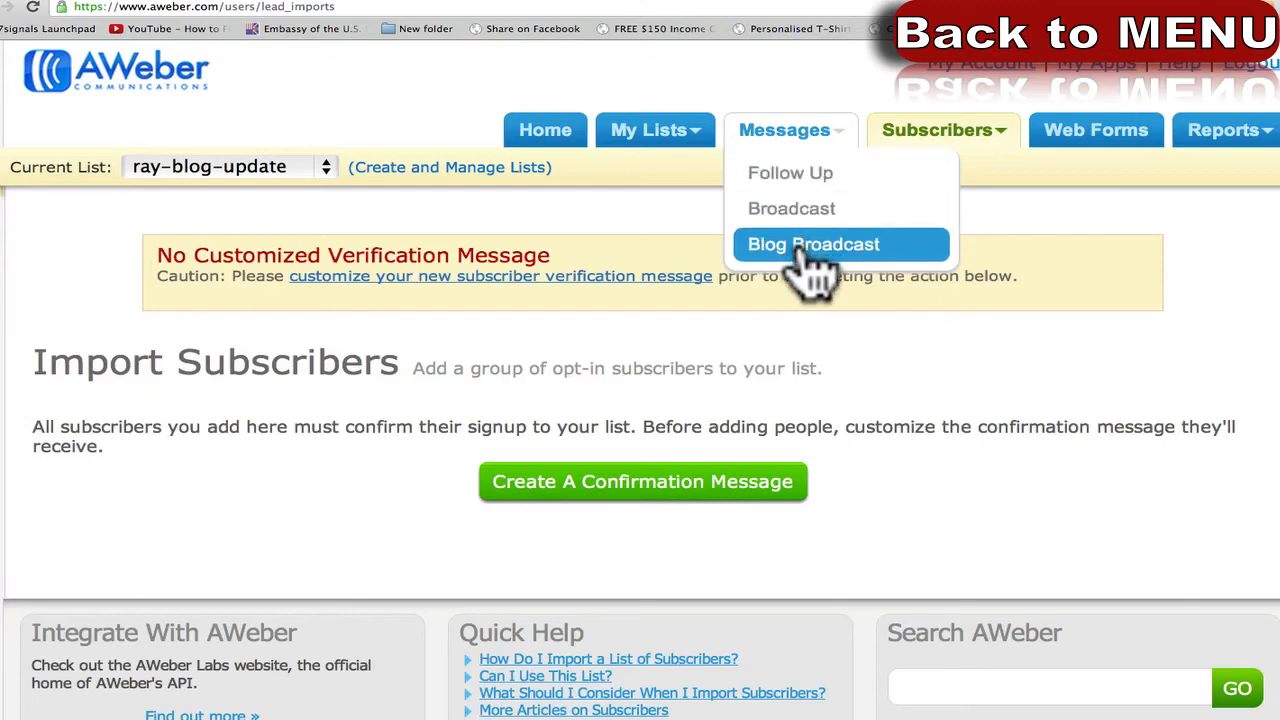
left_click(793, 173)
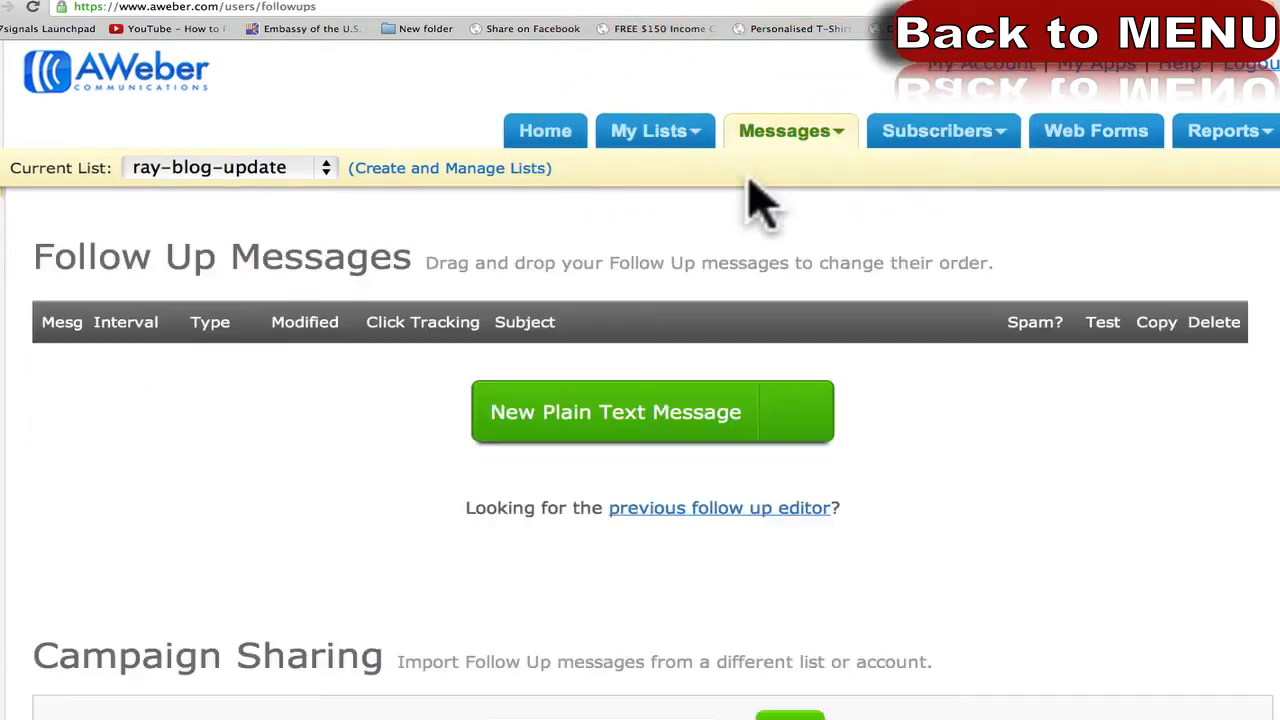
scroll(60, 455, "down", 5)
scroll(60, 455, "up", 5)
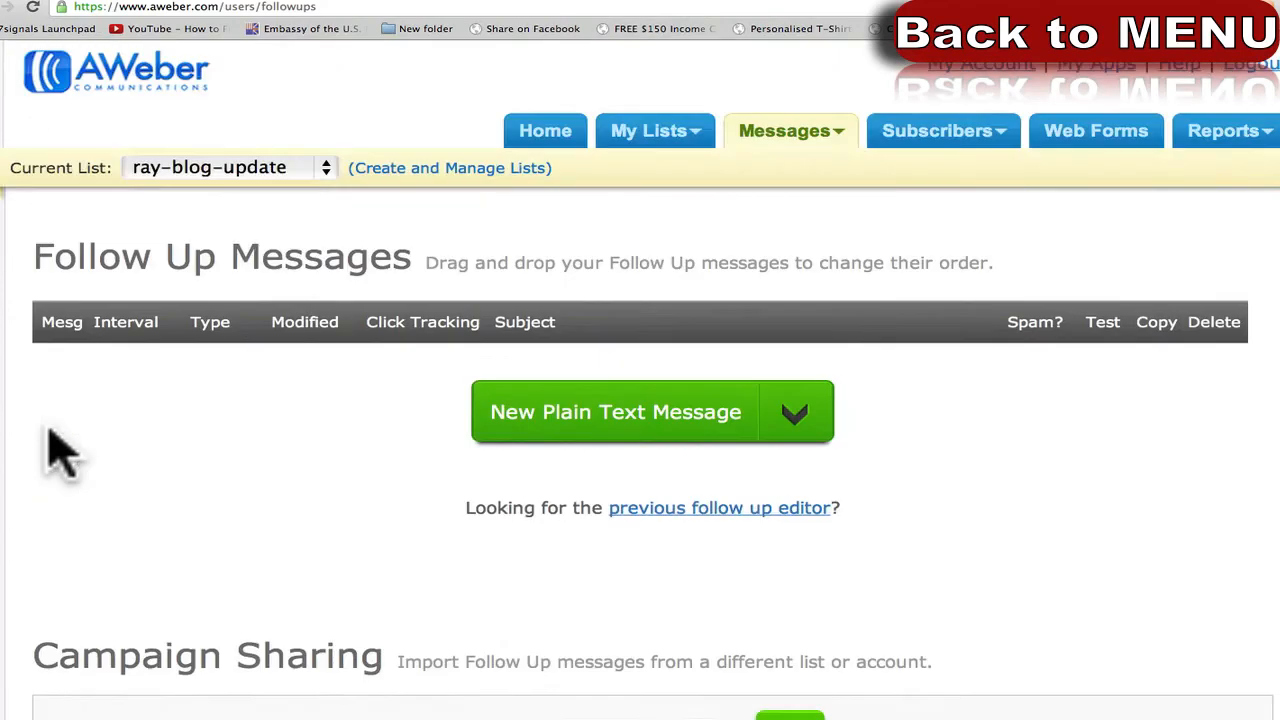
scroll(60, 455, "down", 2)
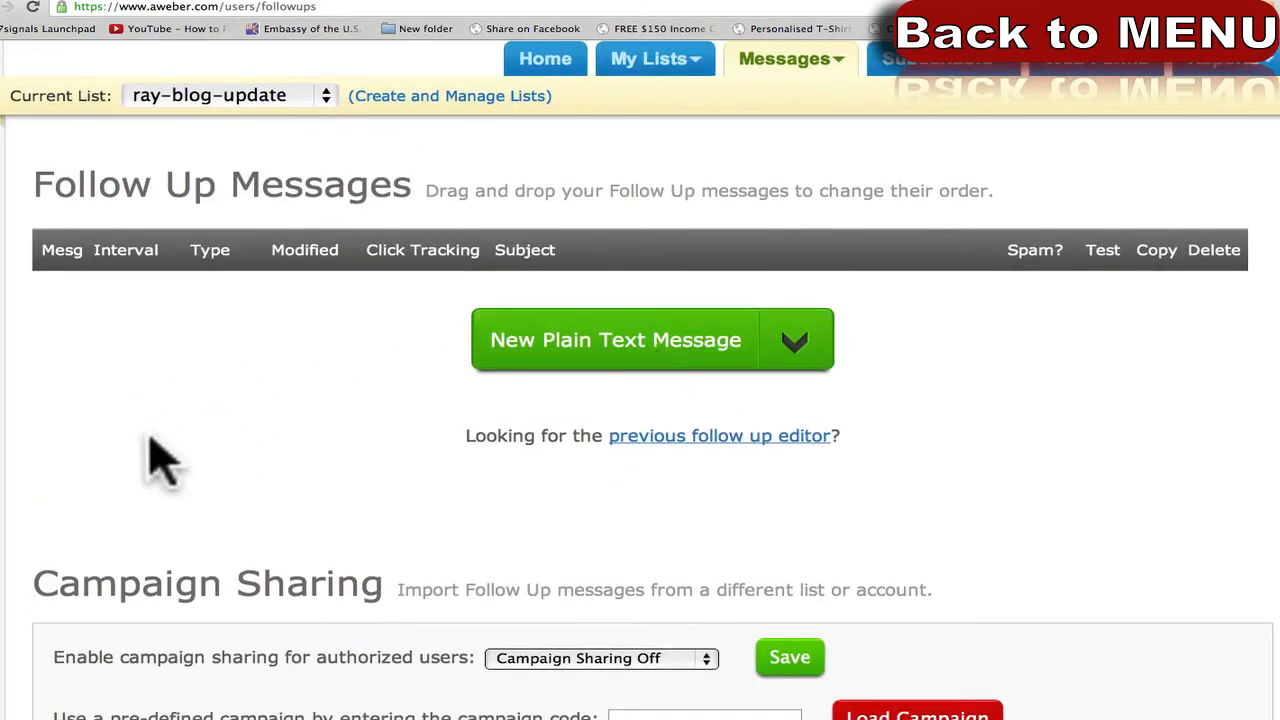
scroll(152, 445, "up", 2)
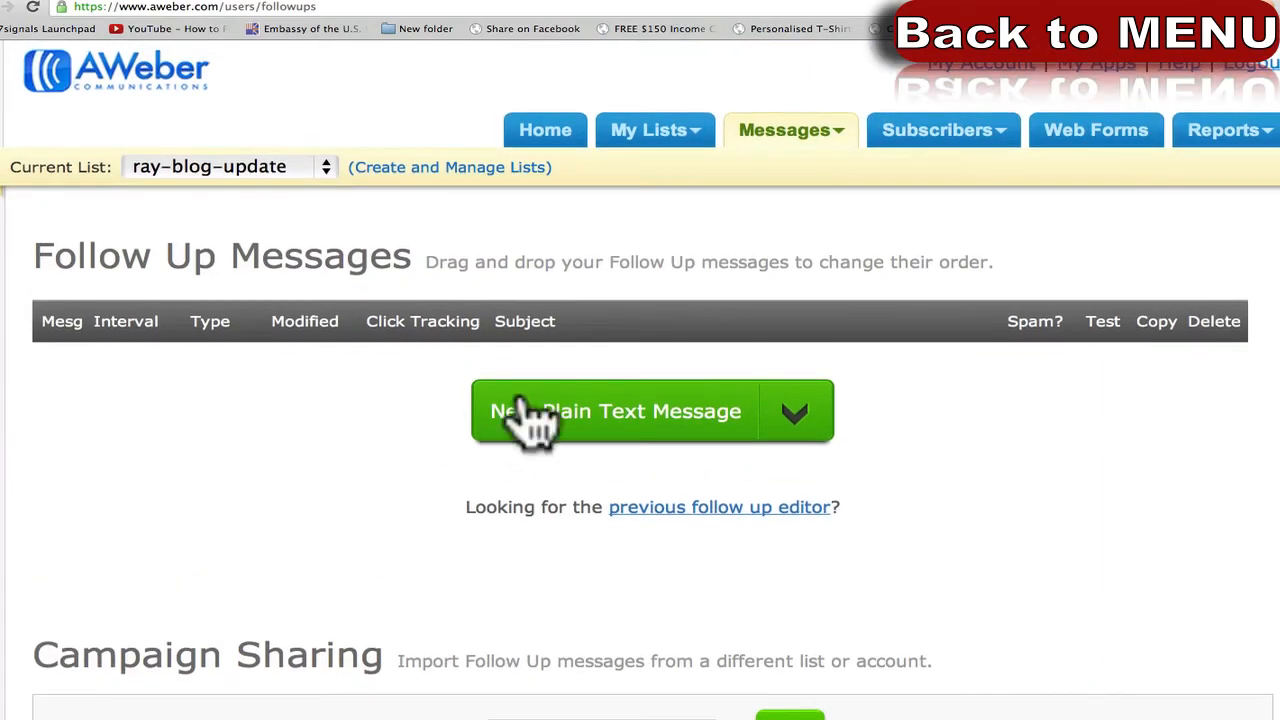
left_click(796, 426)
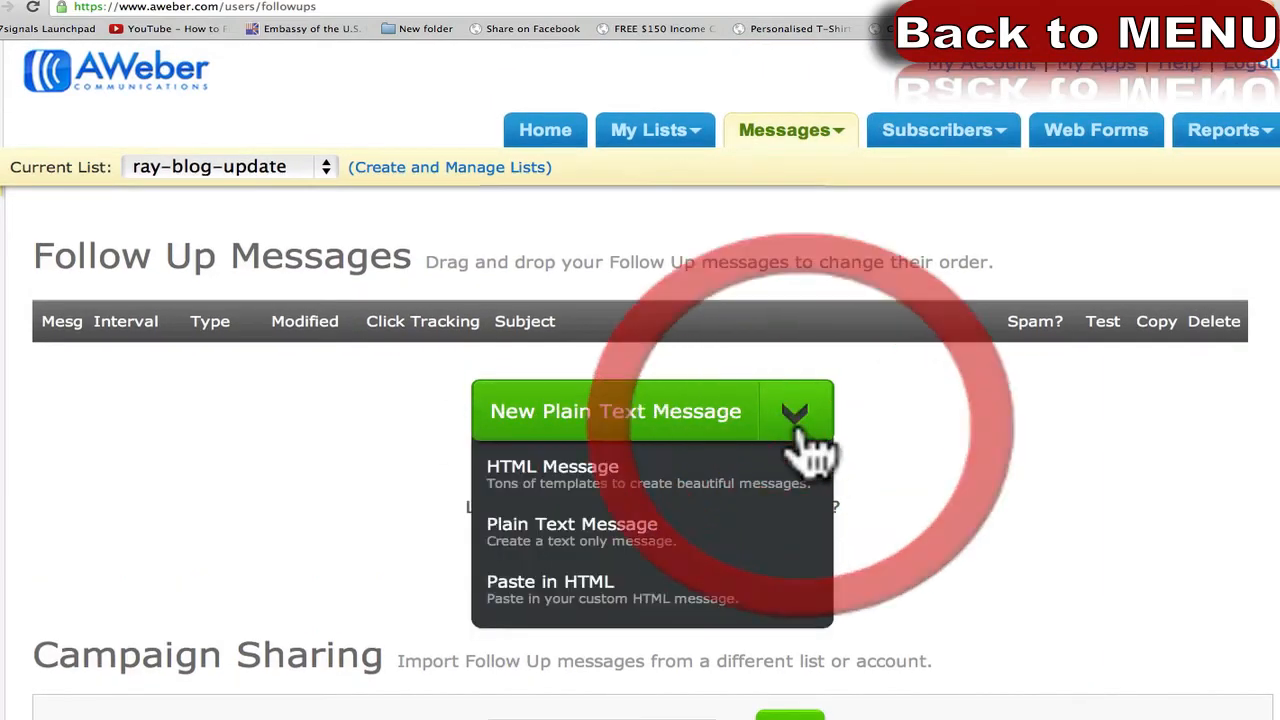
left_click(620, 478)
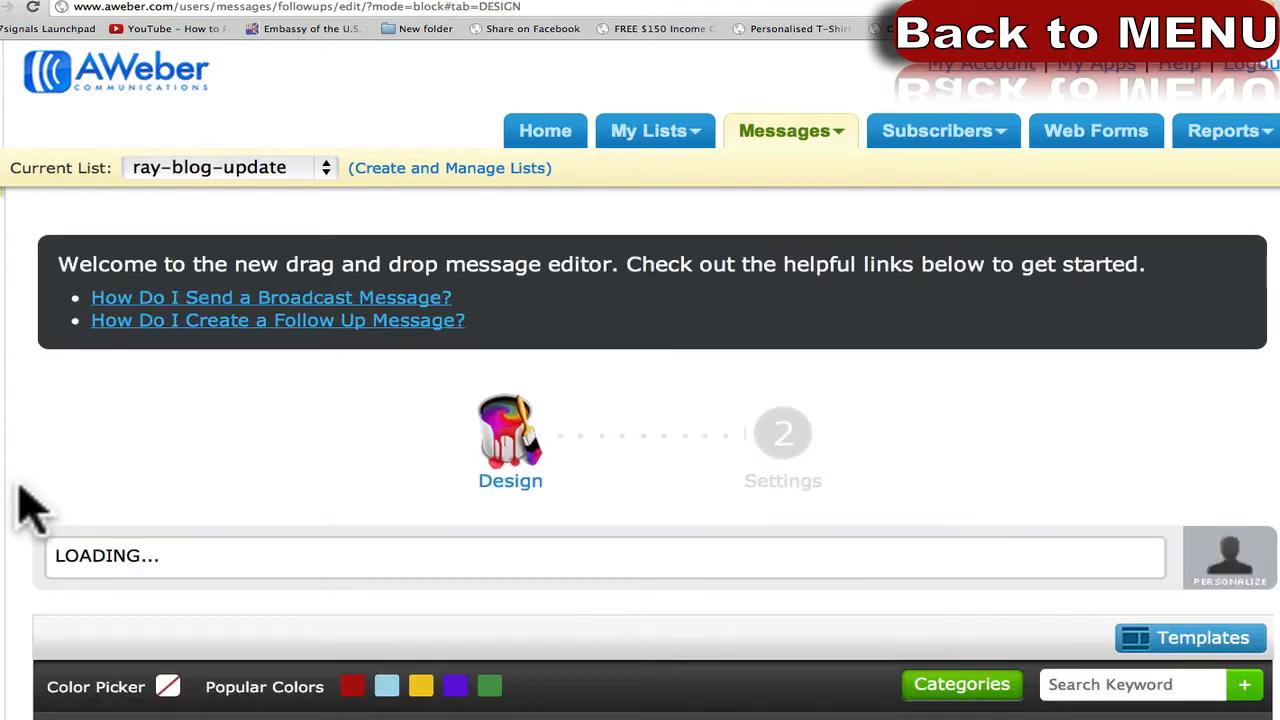
Zoom the browser out two steps to see more of the message editor.
key("super+minus")
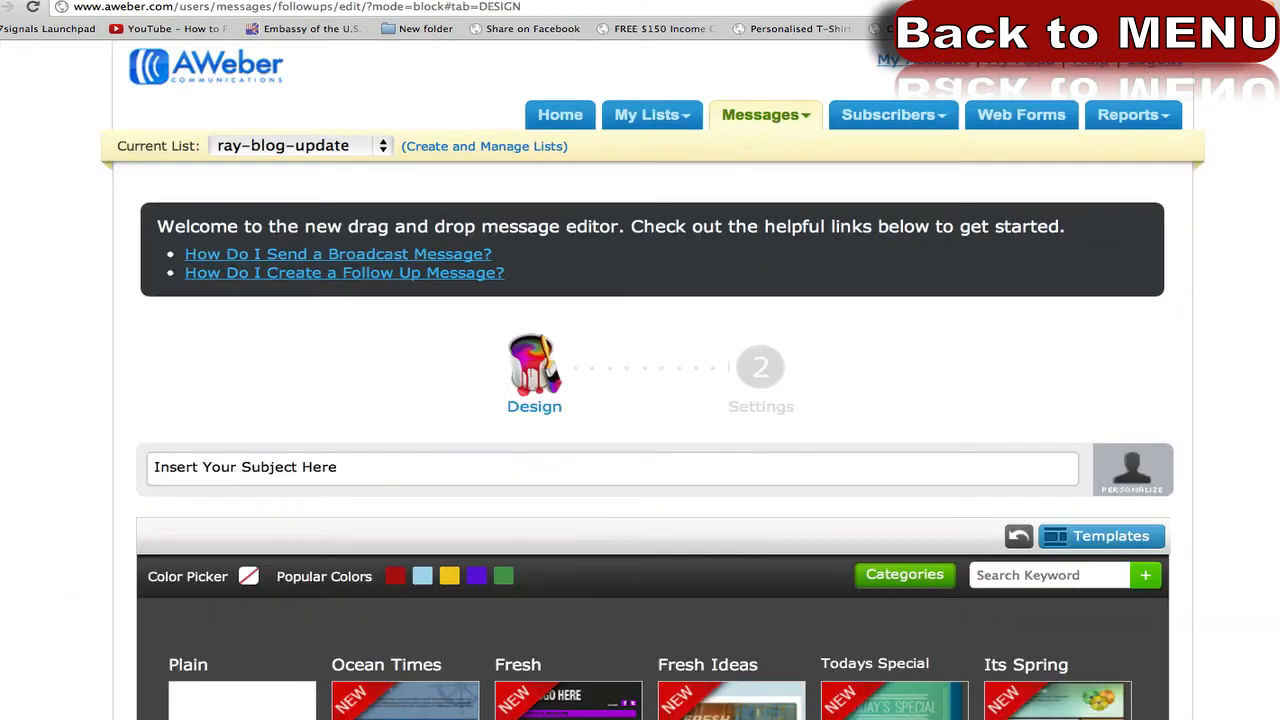
scroll(4, 415, "down", 10)
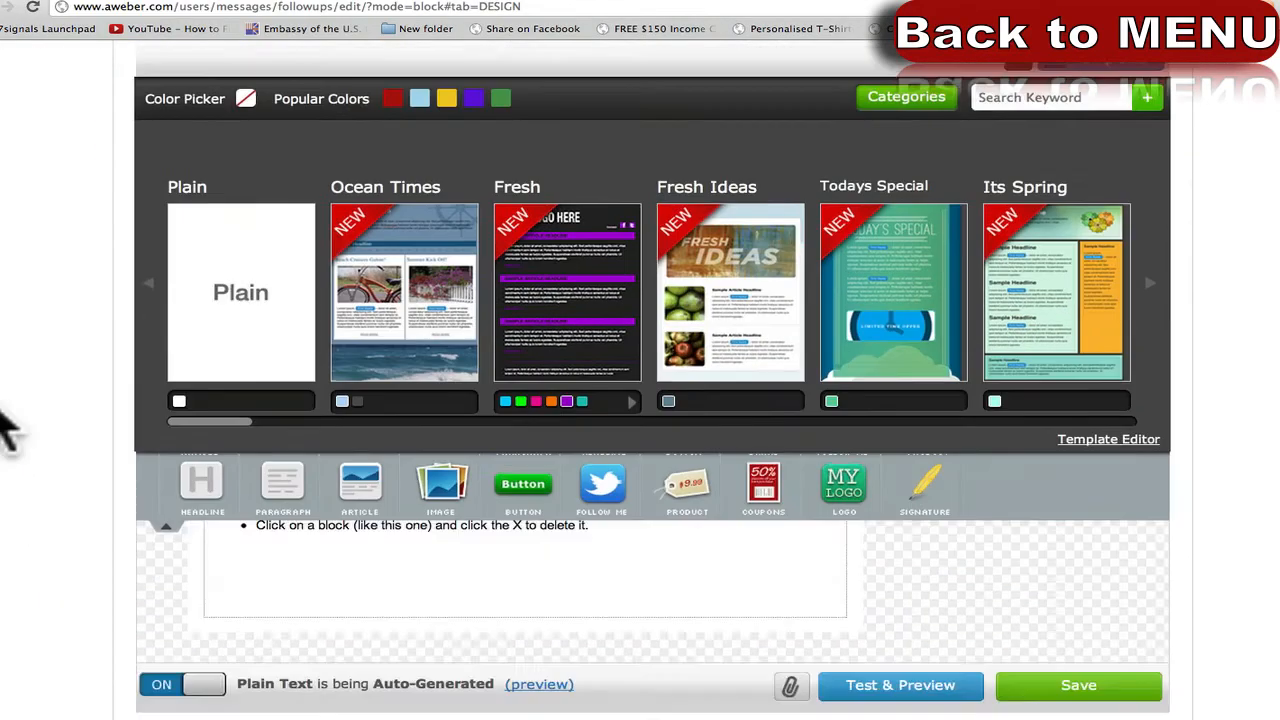
scroll(4, 415, "up", 10)
key("super+minus")
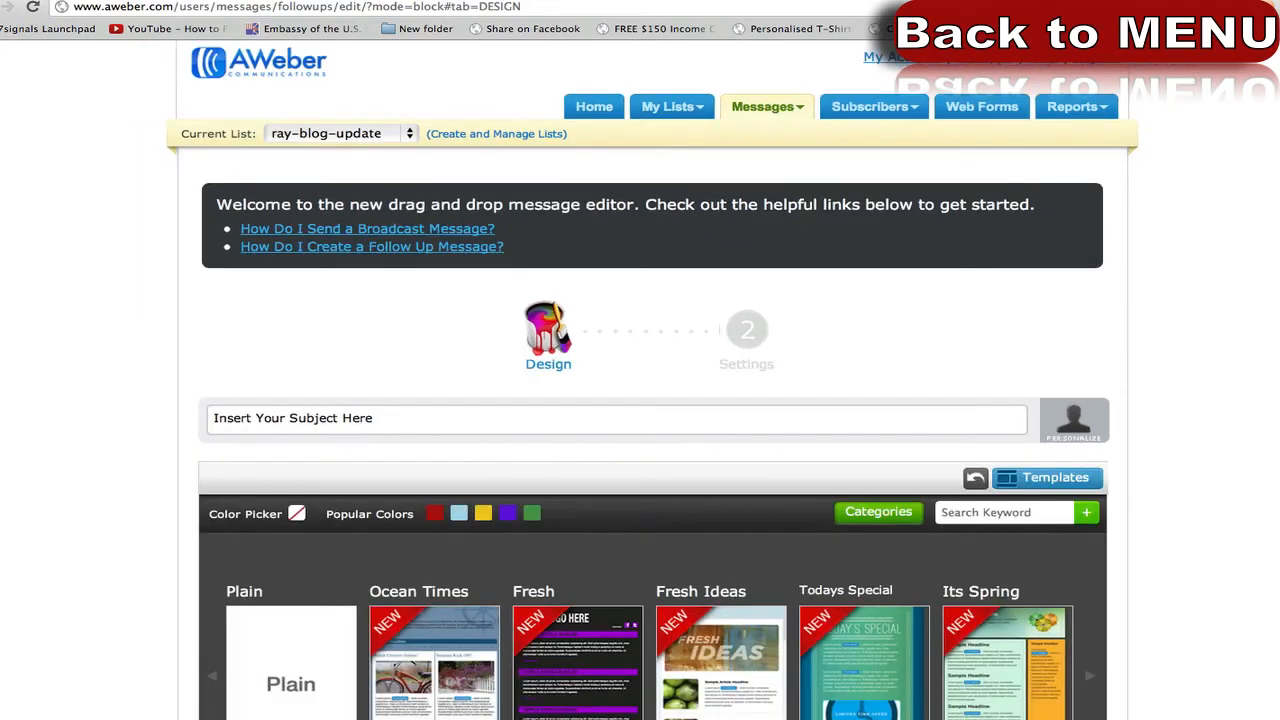
scroll(60, 415, "down", 1)
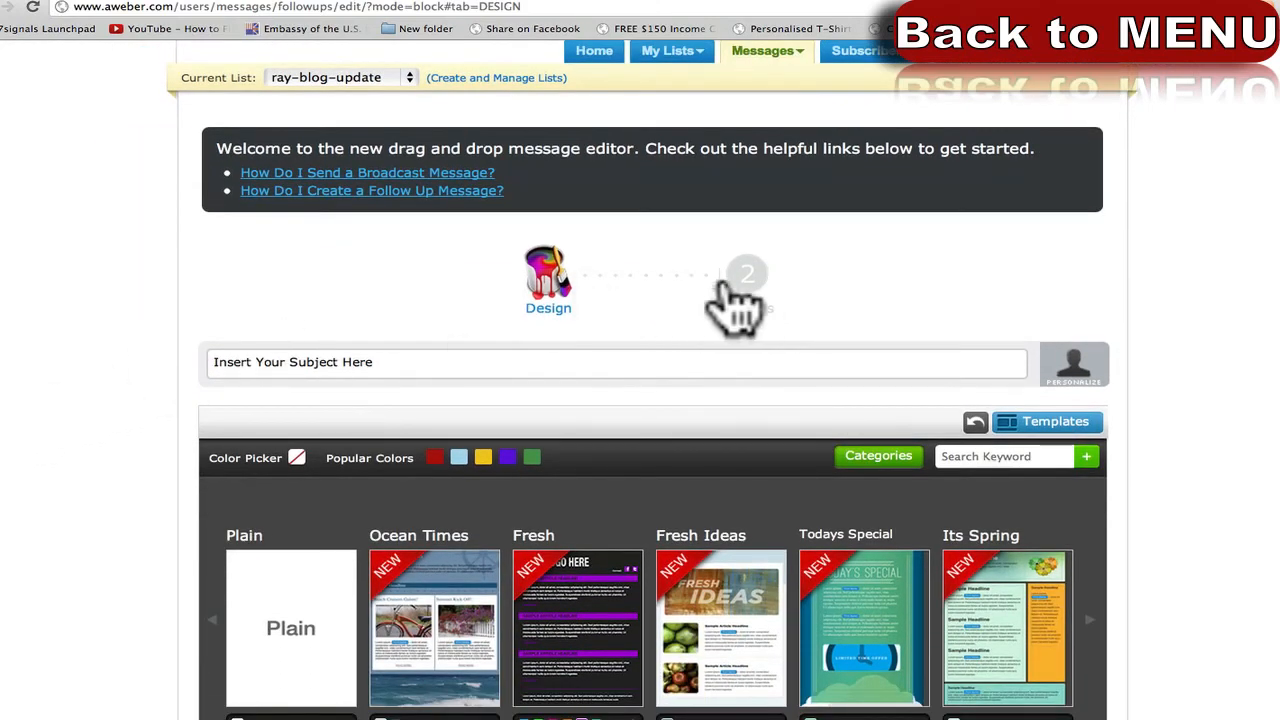
scroll(72, 448, "down", 1)
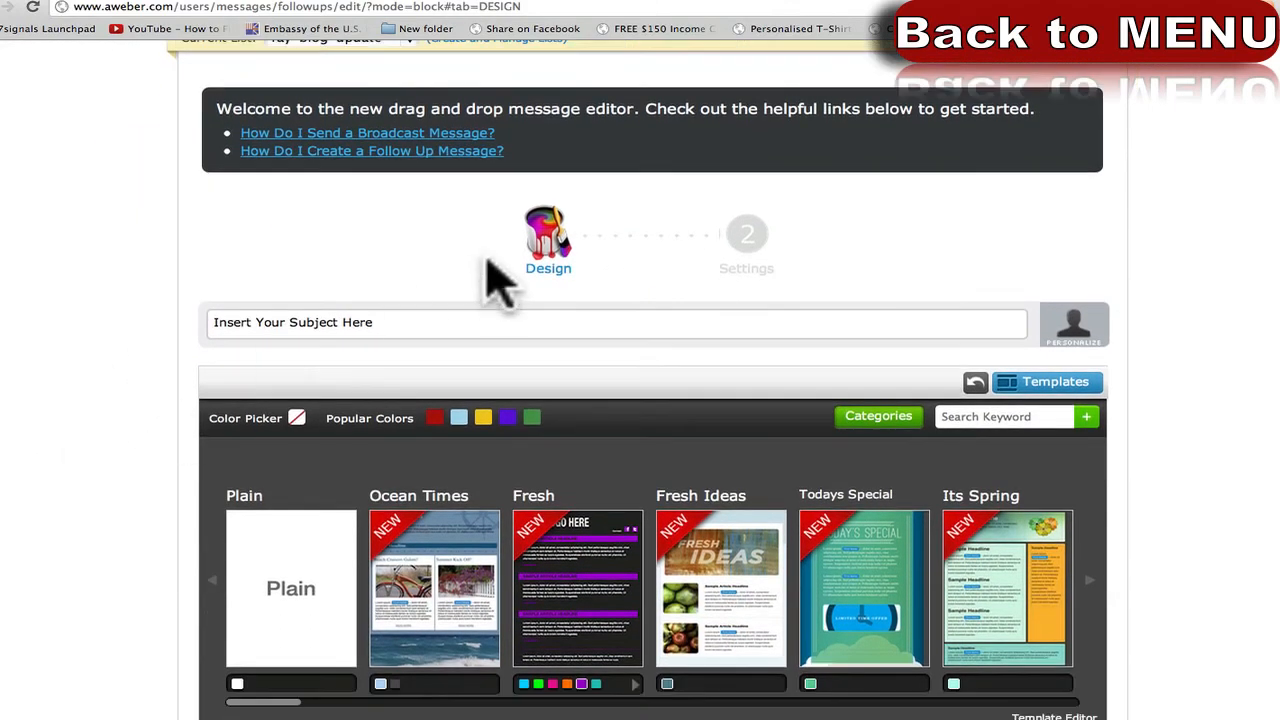
Replace the test subject text with a Full Name personalization tag and select that tag.
left_click(456, 322)
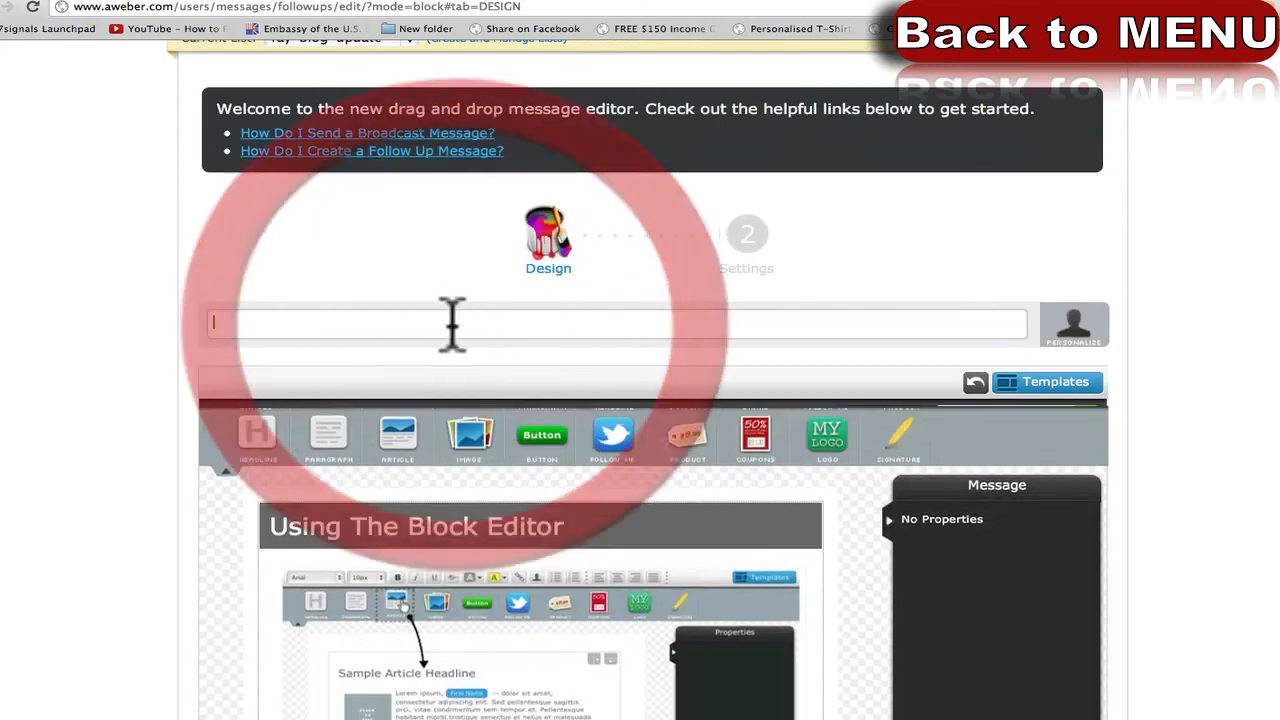
type("asdfasdfadsfaf")
key("super+a")
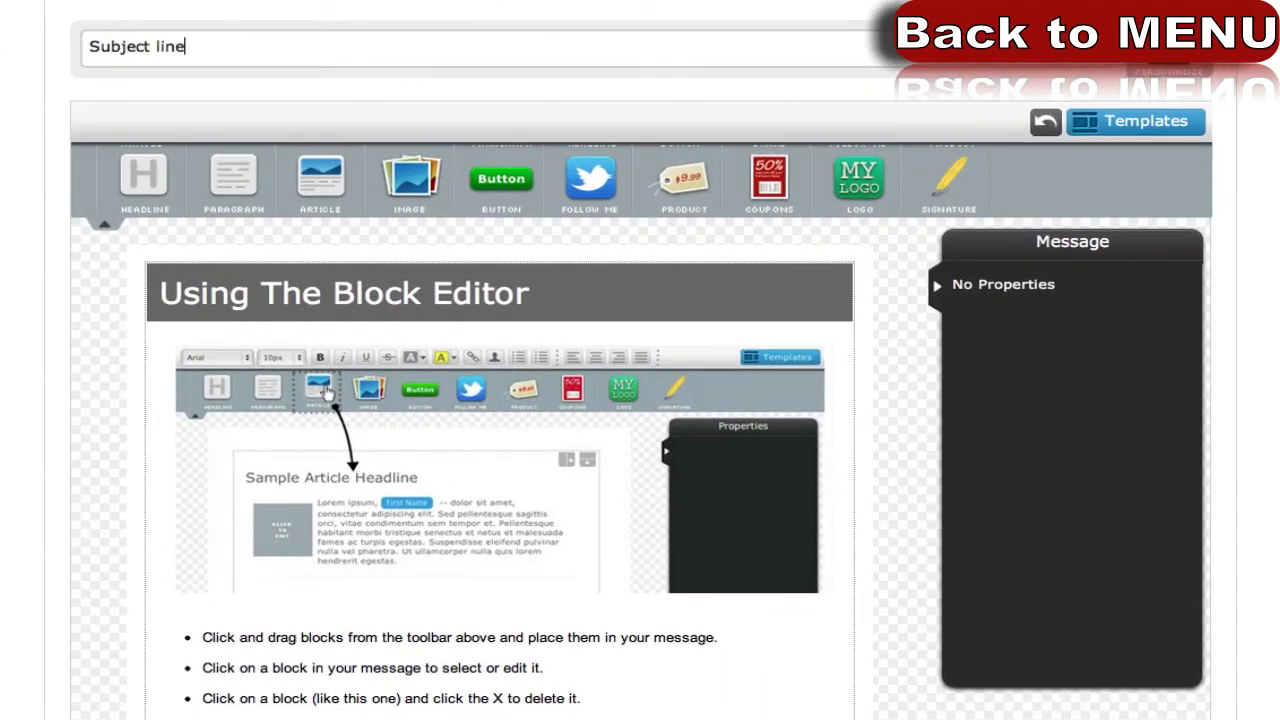
left_click(1145, 71)
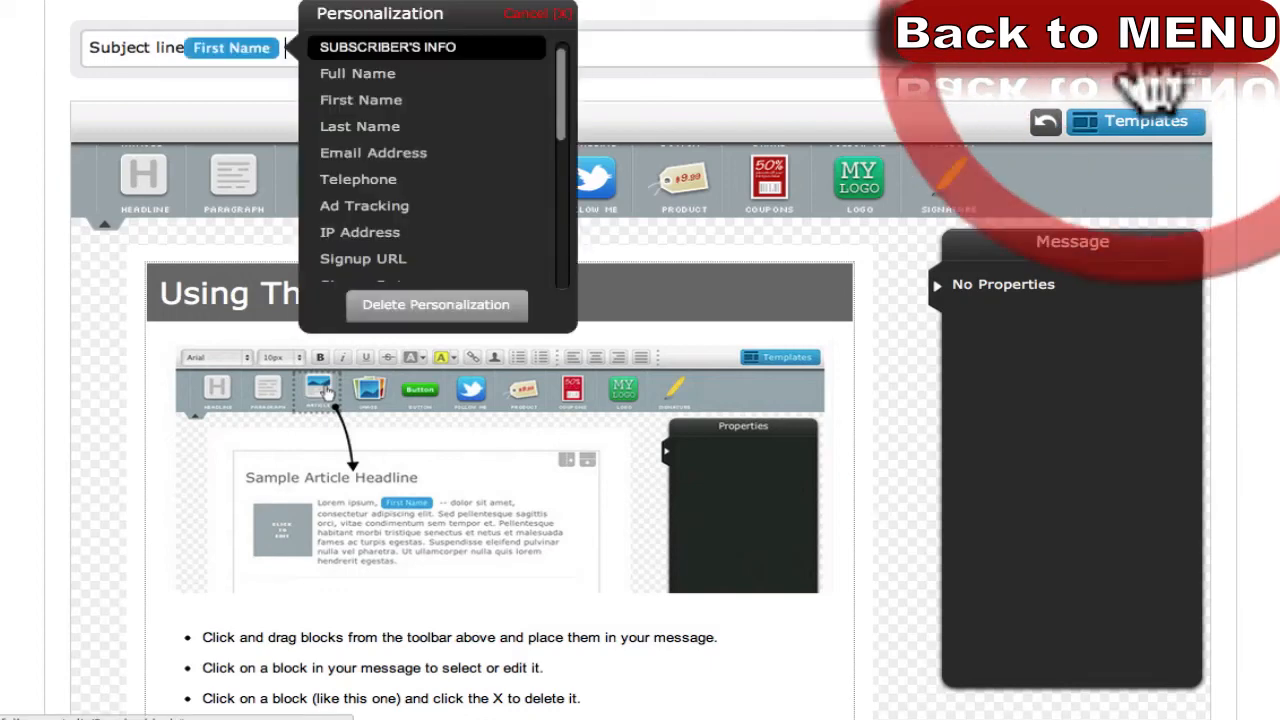
left_click(370, 76)
left_click(292, 56)
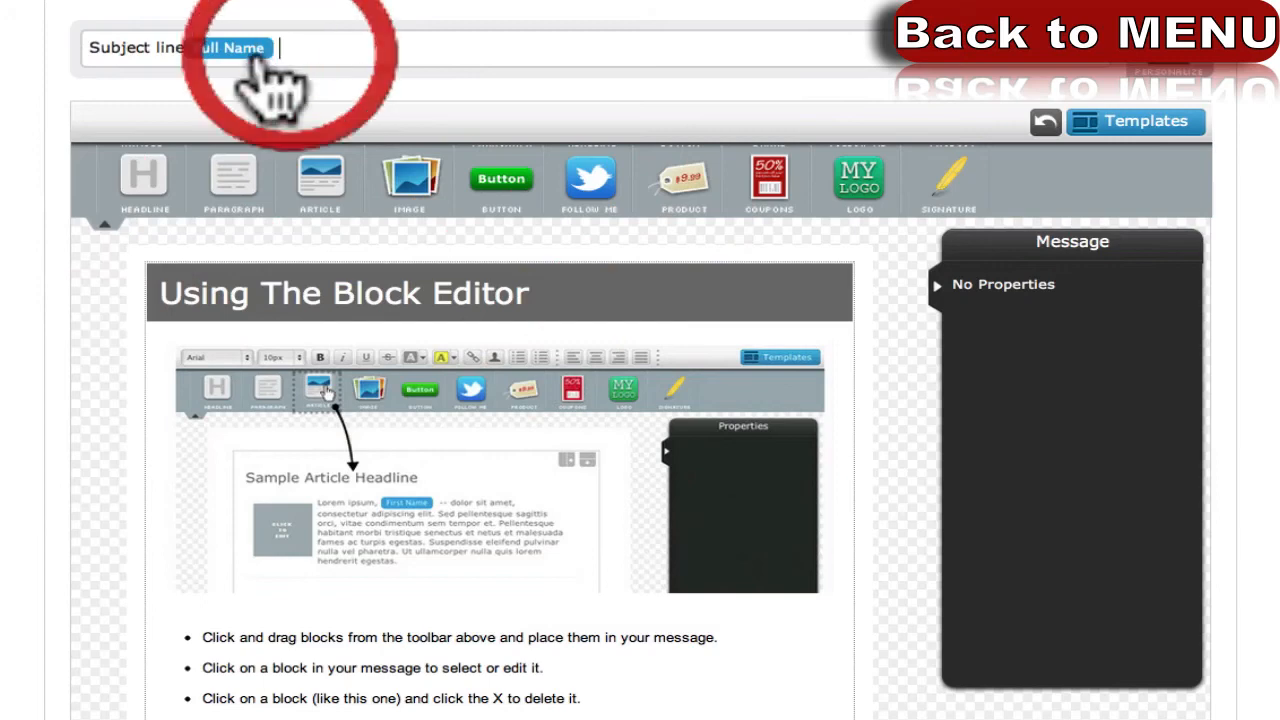
left_click(182, 50)
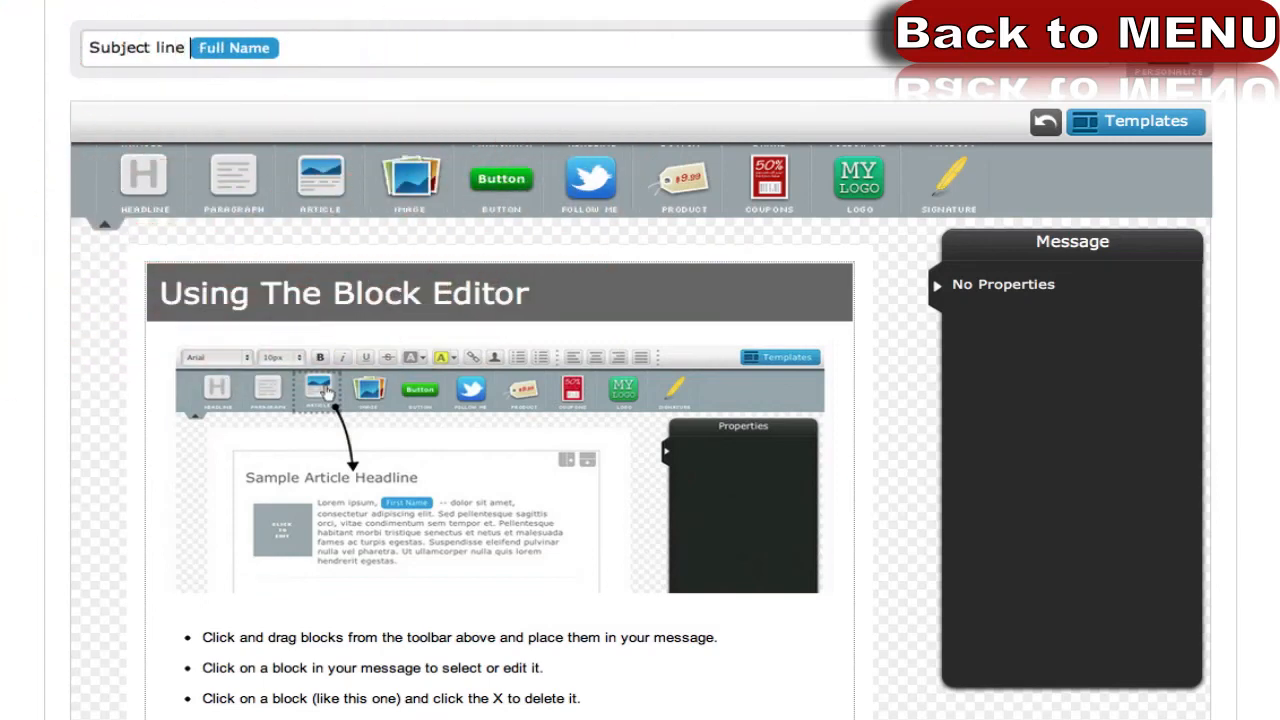
left_click(229, 46)
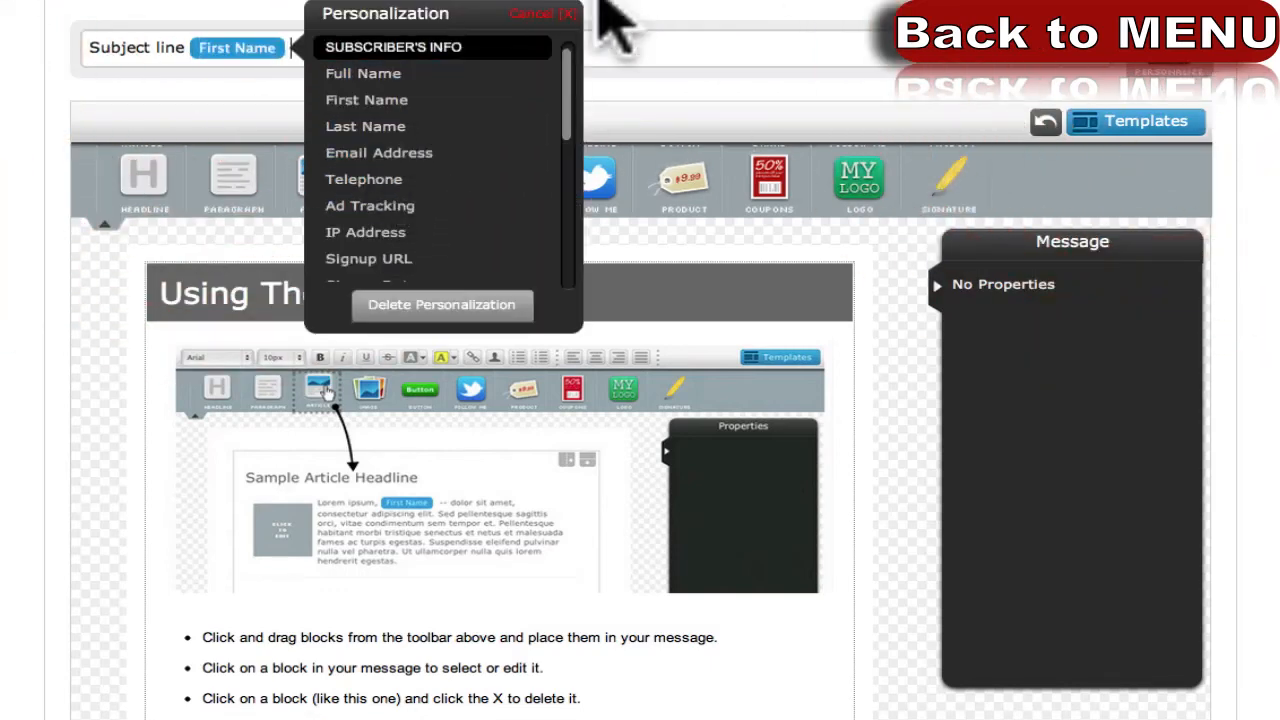
left_click(548, 18)
Clear the subject line and delete the sample article block.
left_click_drag(294, 48, 91, 46)
key("BackSpace")
scroll(40, 186, "down", 4)
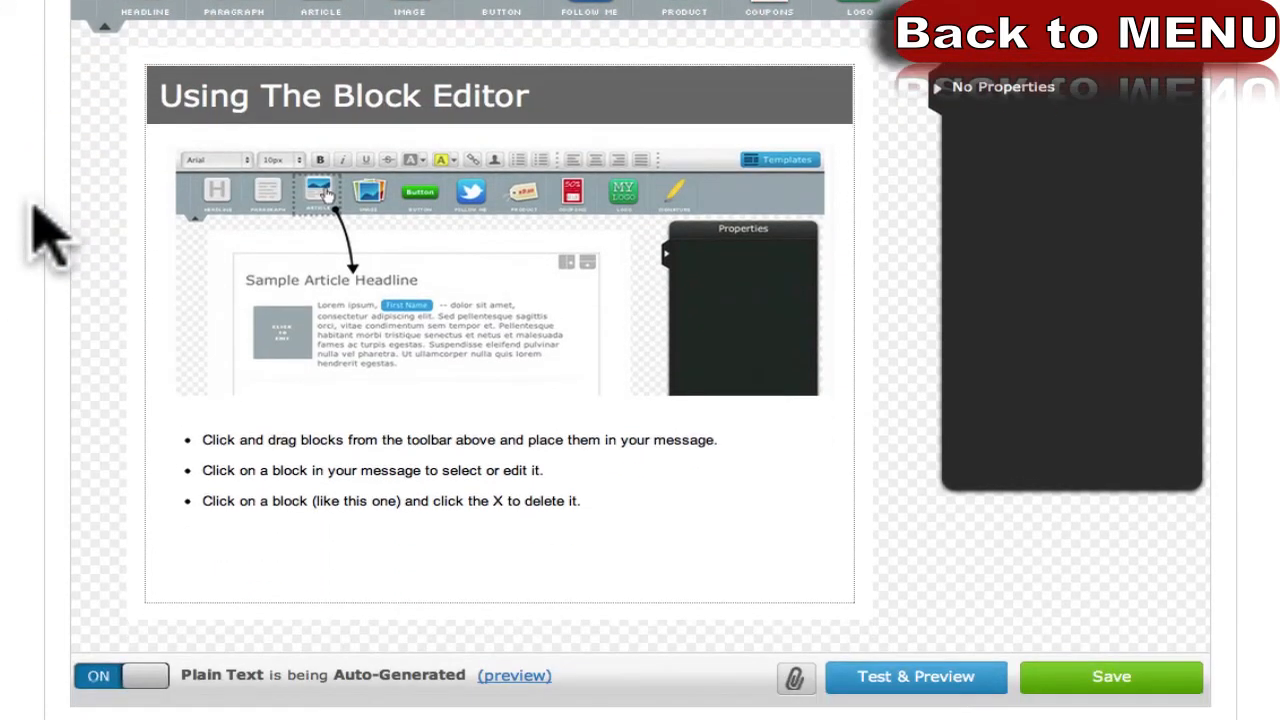
scroll(36, 206, "up", 2)
left_click(333, 268)
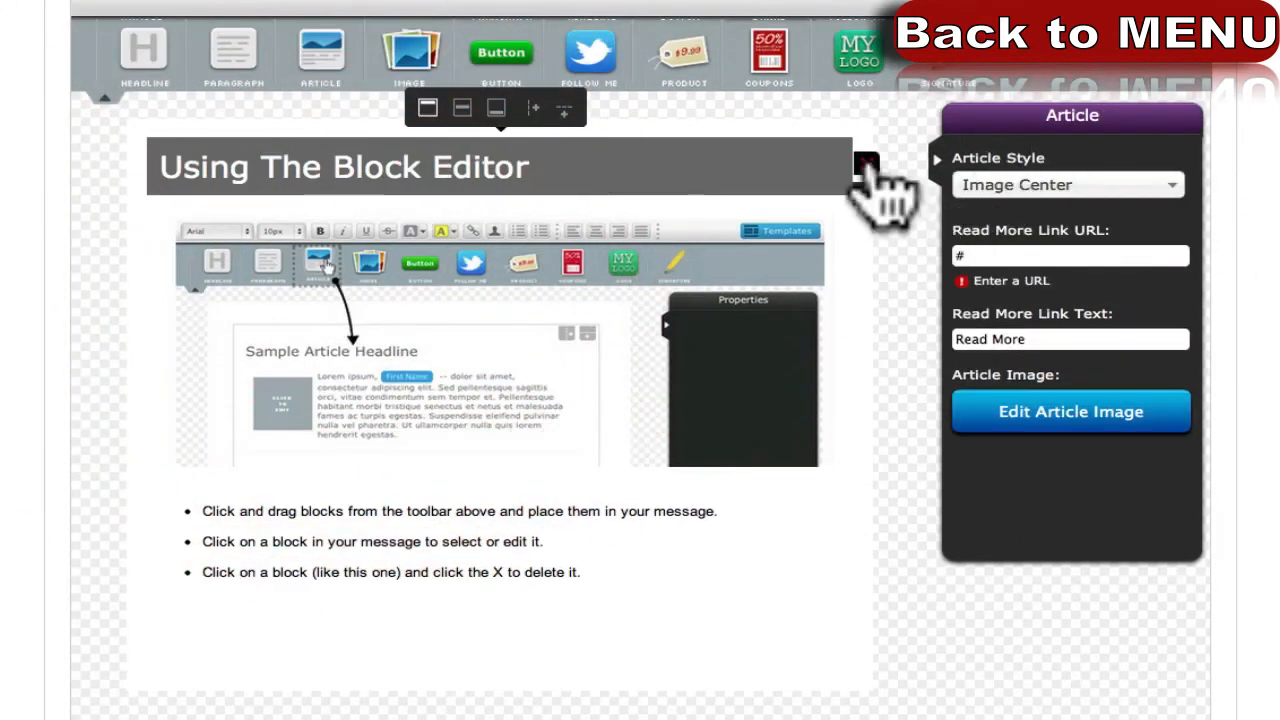
left_click(863, 165)
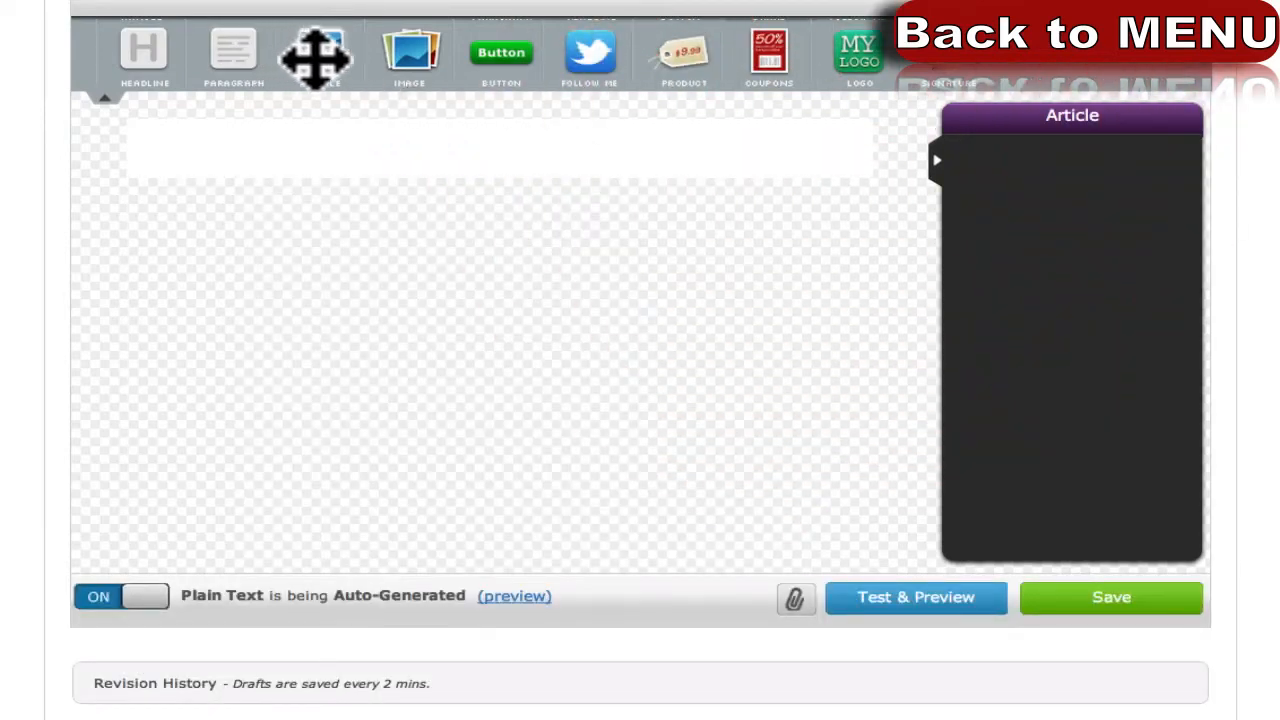
Add a new article block headlined 'Here is the headline' and resize its picture.
left_click_drag(333, 55, 306, 172)
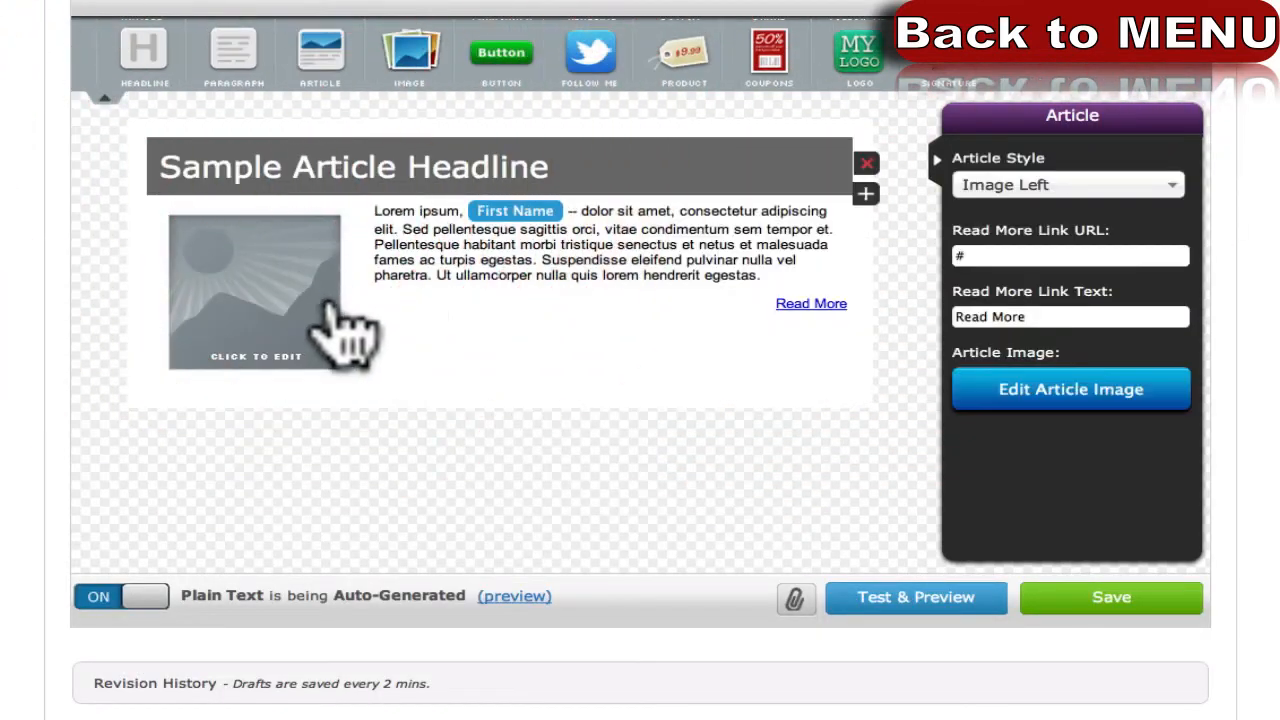
left_click(403, 168)
key("ctrl+a")
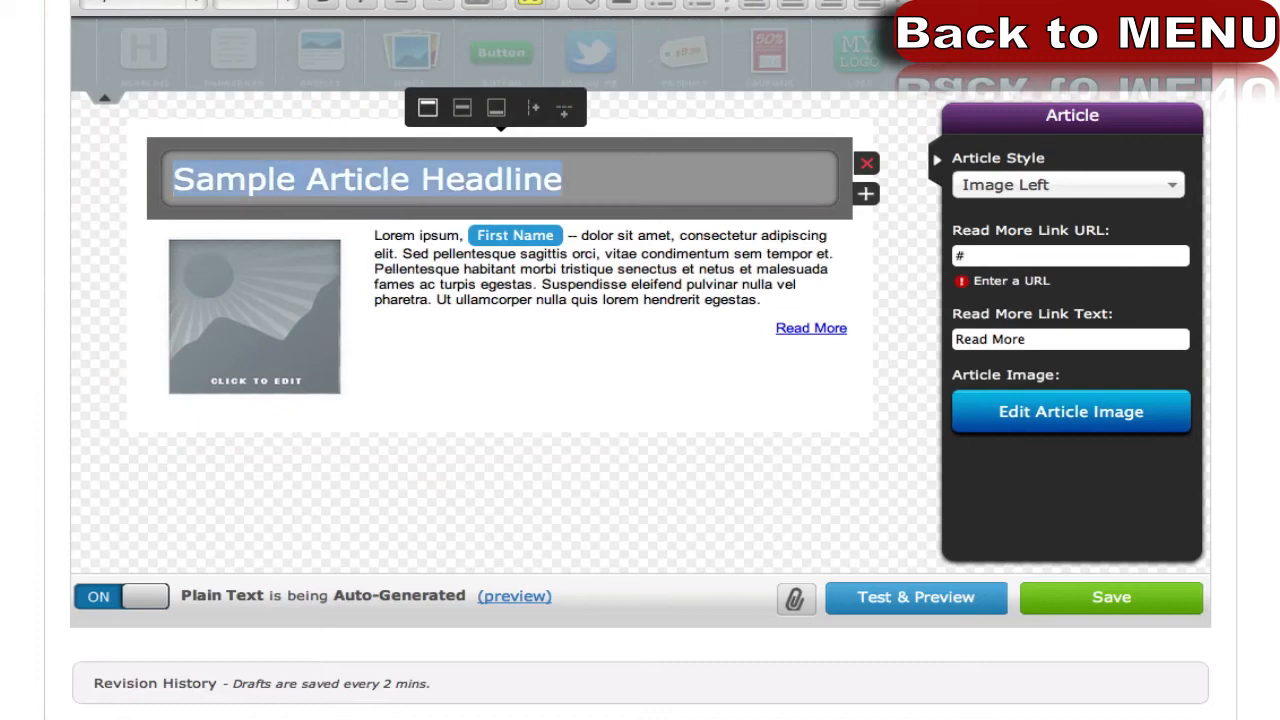
type("Here")
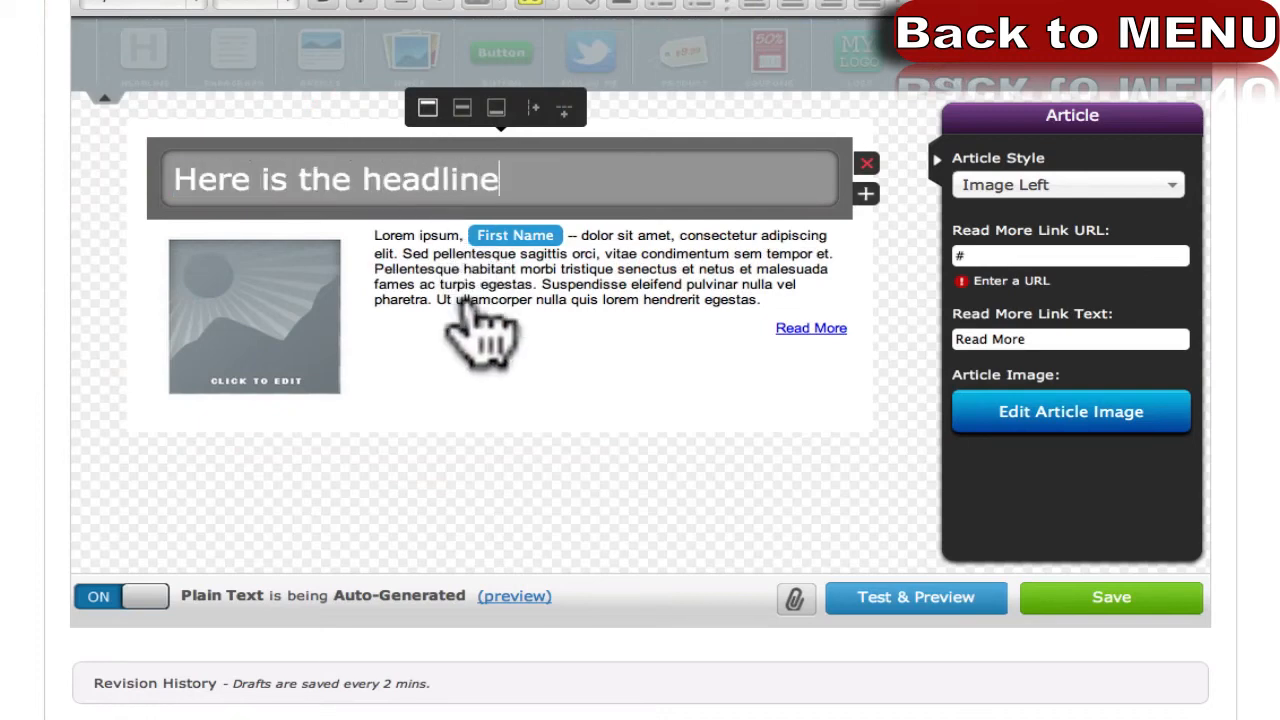
left_click(212, 335)
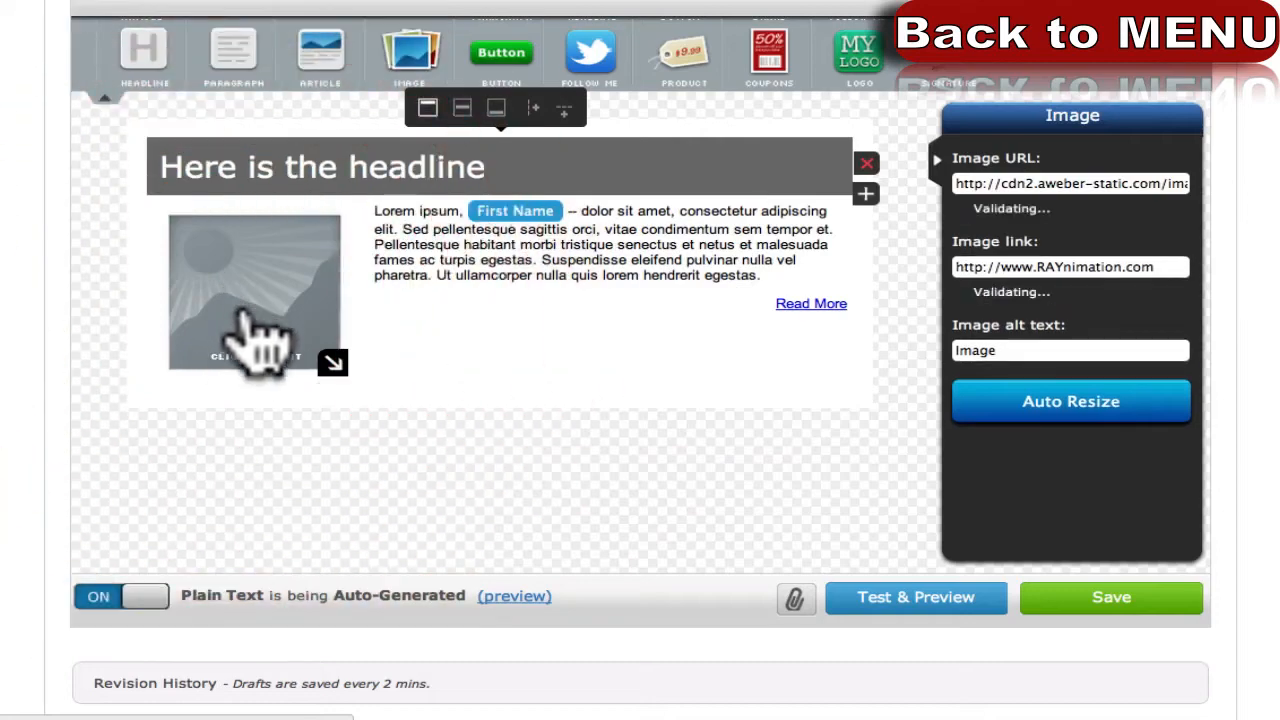
left_click_drag(333, 362, 300, 336)
Search Google Images for 'email', open the full-size mermaid image and select its URL.
triple_click(1109, 185)
type("email")
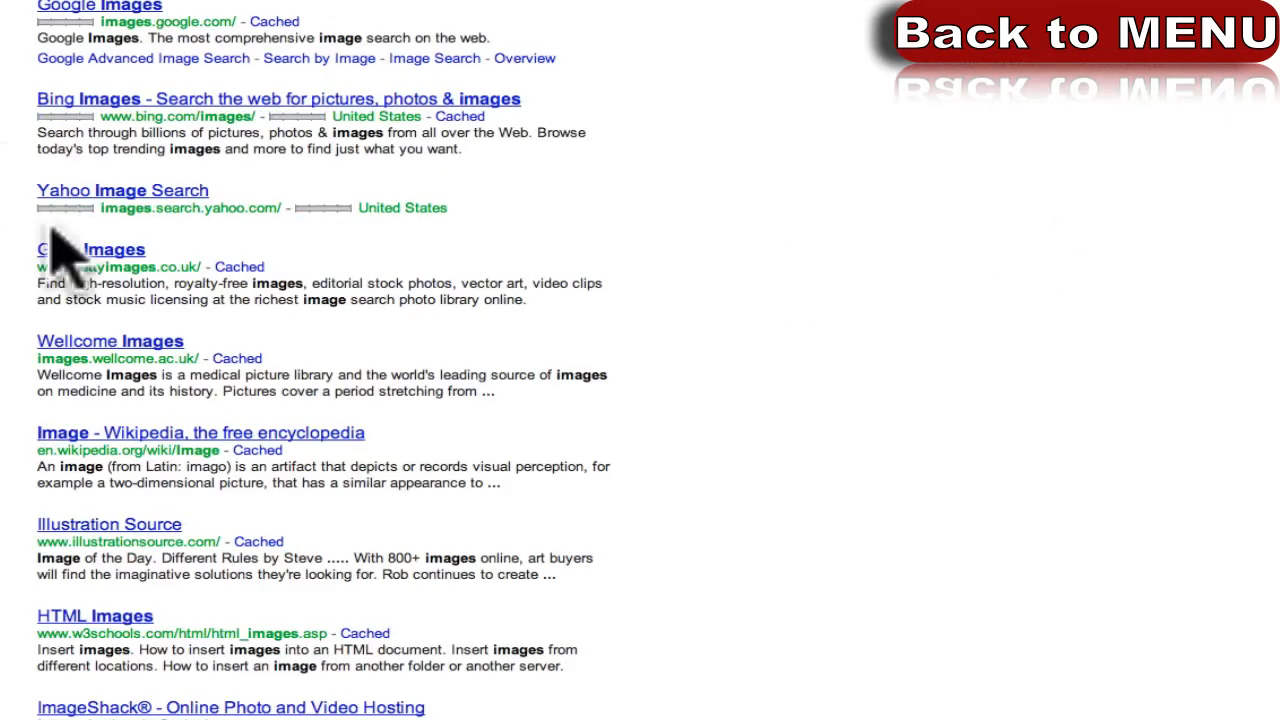
left_click(132, 1)
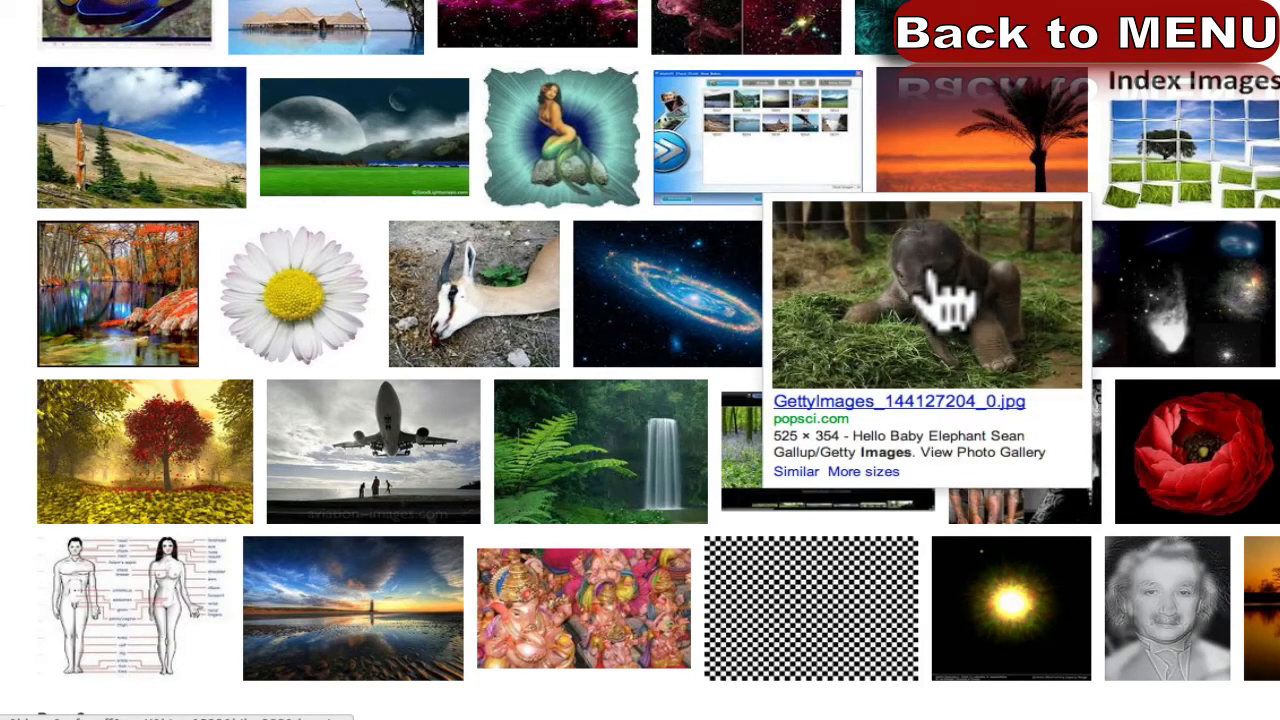
left_click(498, 122)
left_click(1168, 70)
double_click(289, 12)
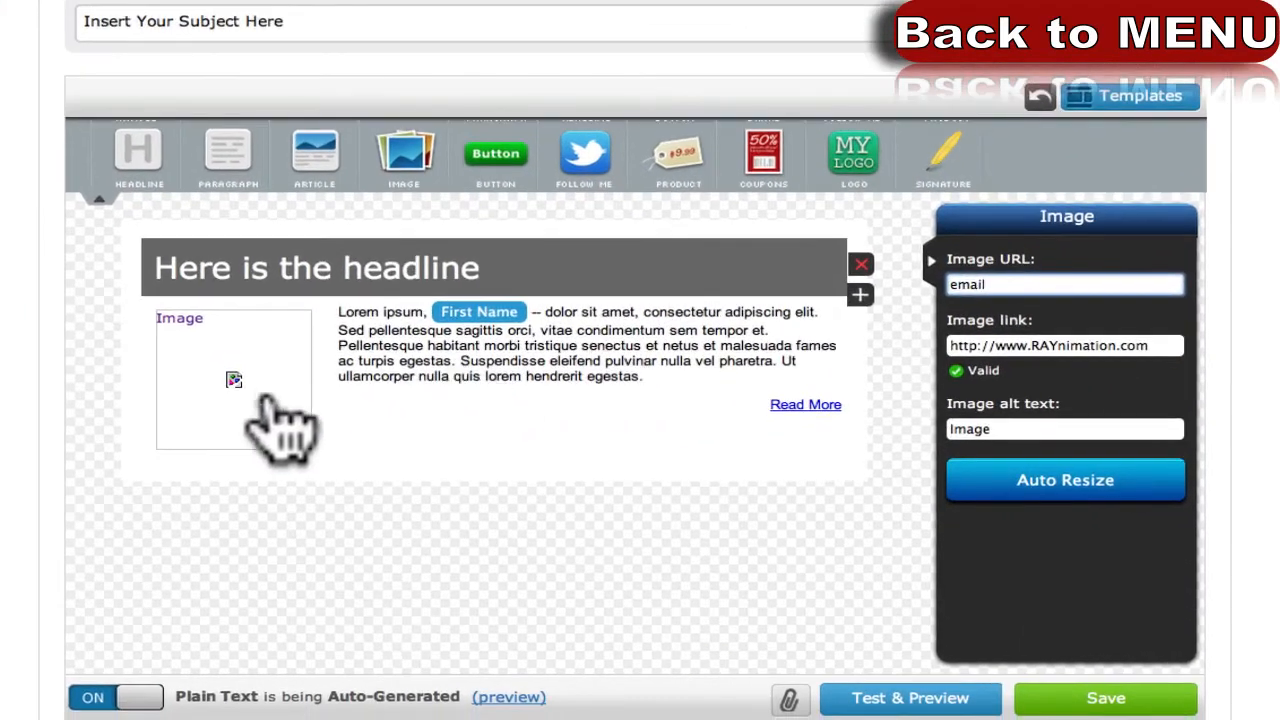
left_click(258, 390)
Paste the mermaid URL as the image address and shrink it to about 132 by 131 pixels.
triple_click(960, 285)
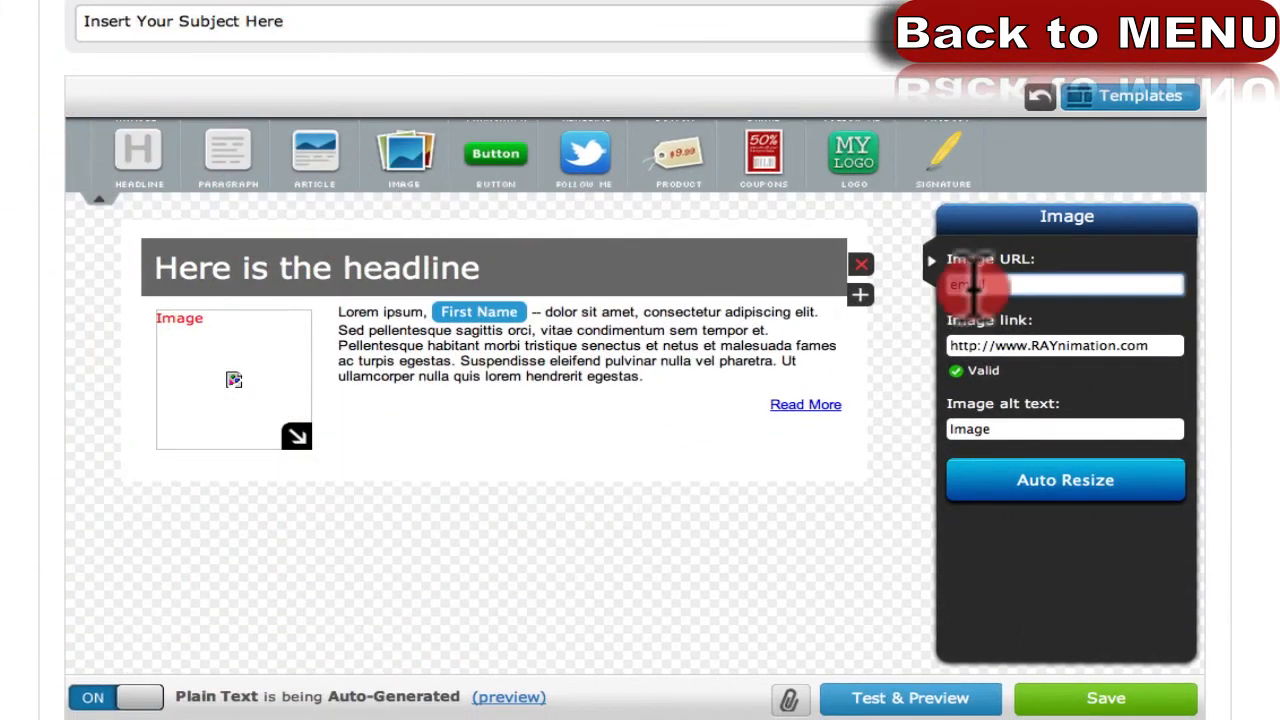
key("ctrl+v")
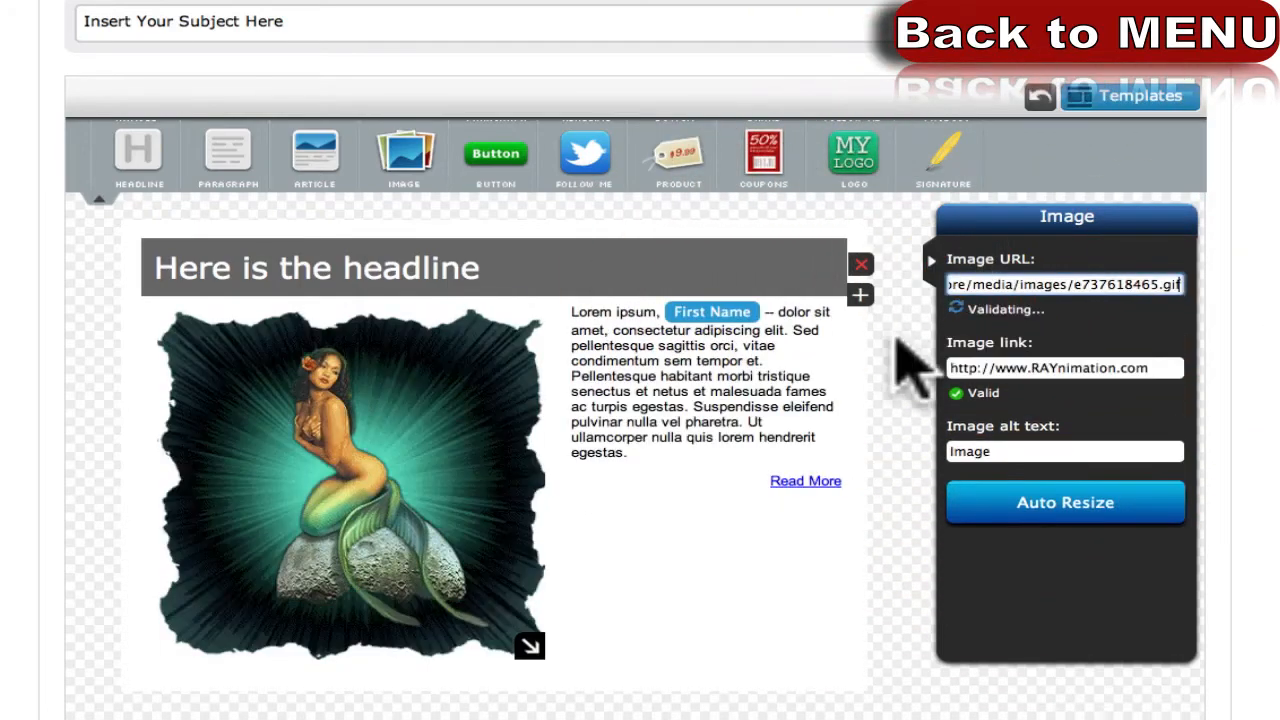
left_click_drag(528, 643, 320, 445)
left_click(1092, 367)
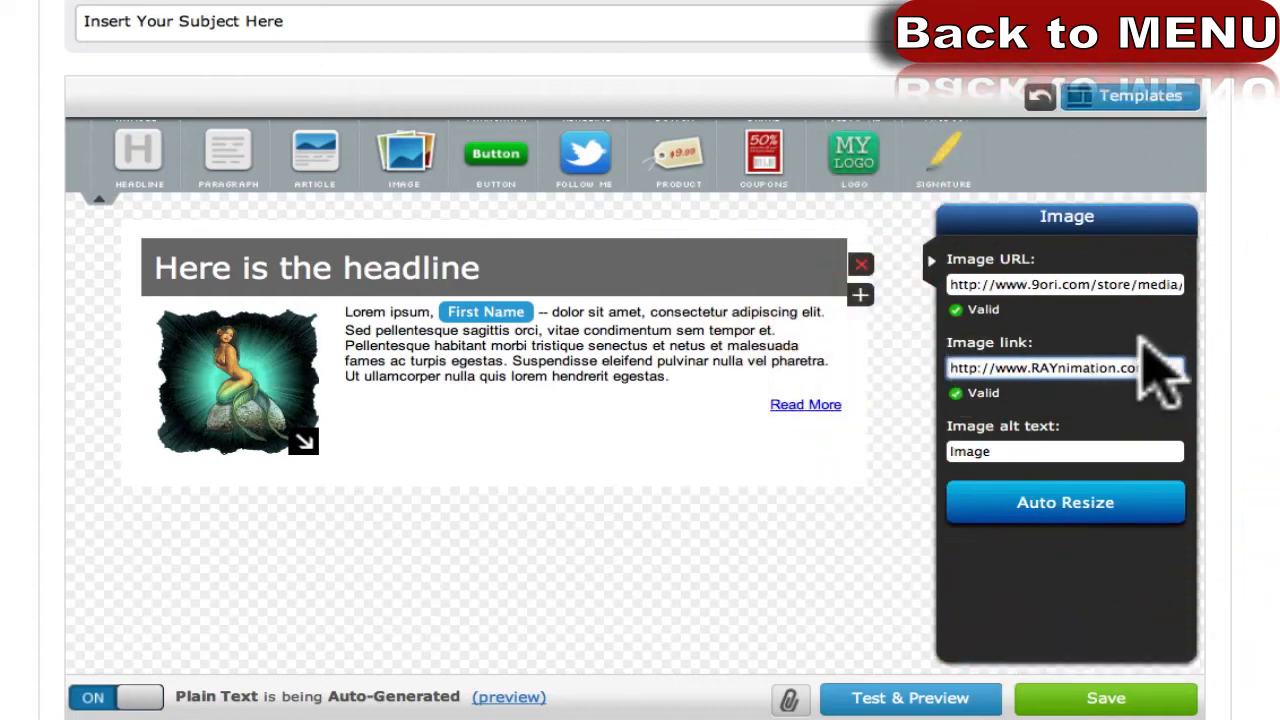
left_click(660, 545)
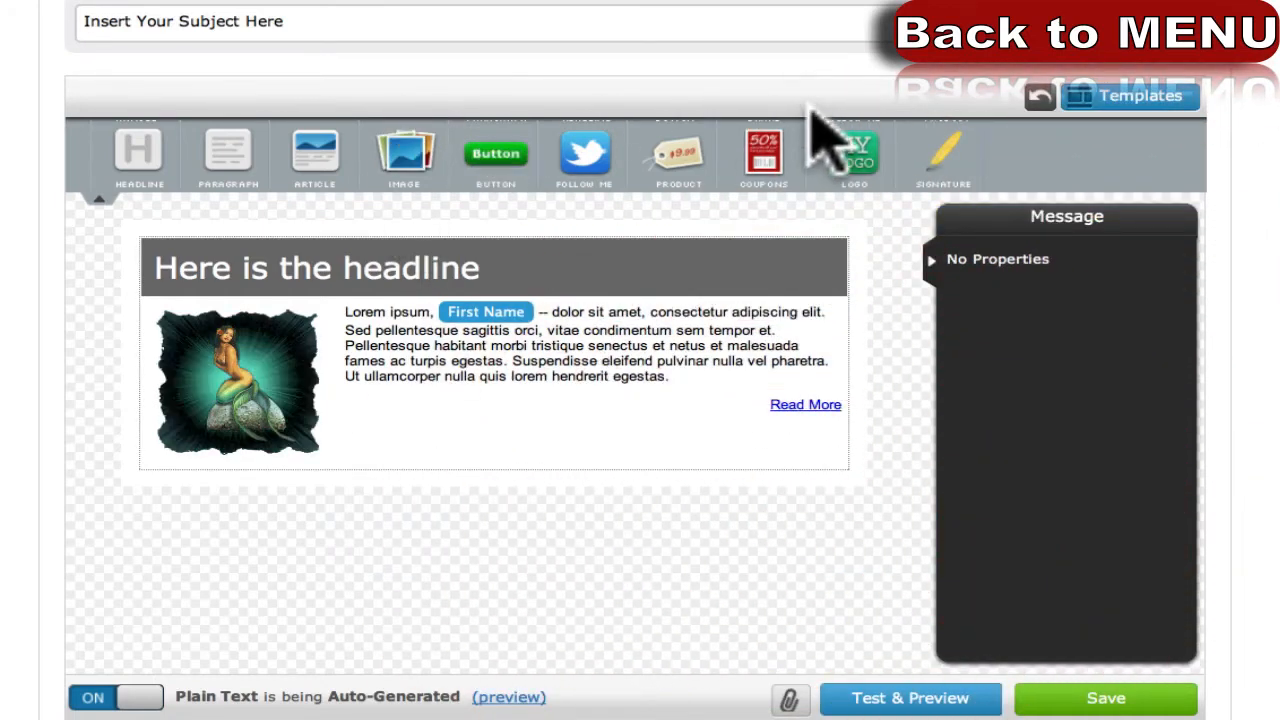
Apply the Bigfoot template, keeping the existing mermaid article inside its blue layout.
left_click(1128, 96)
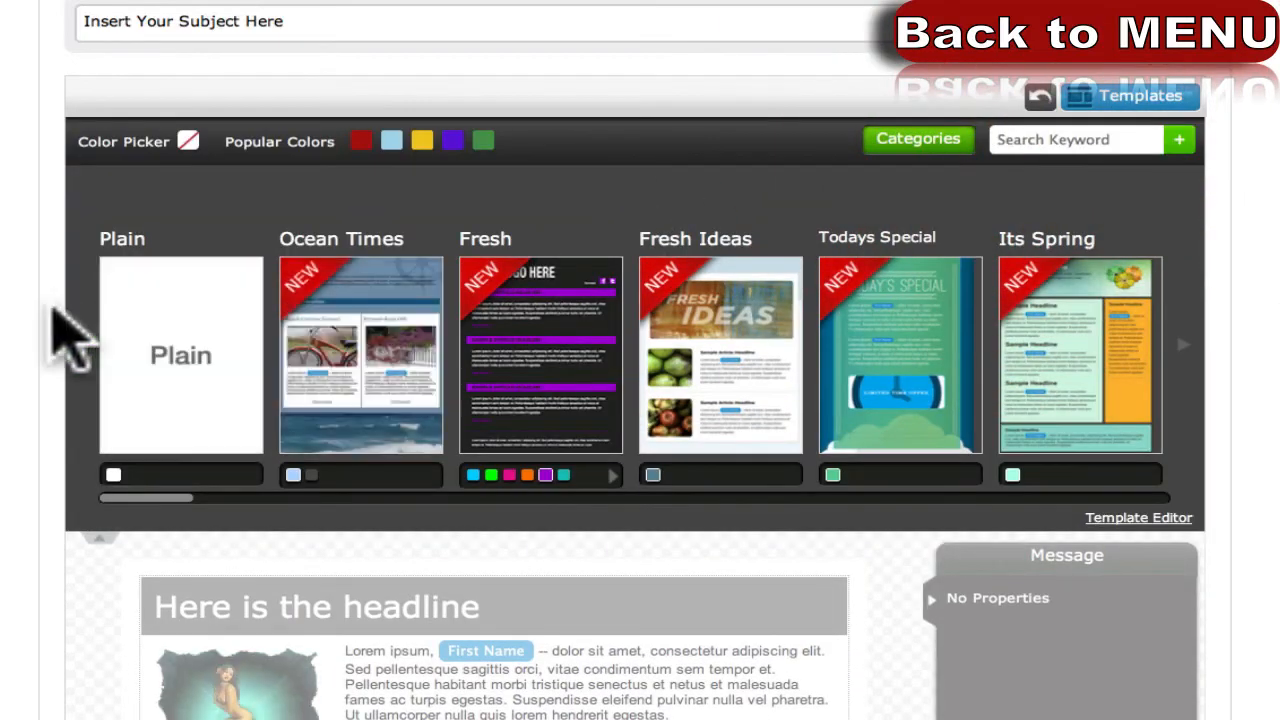
left_click(1195, 350)
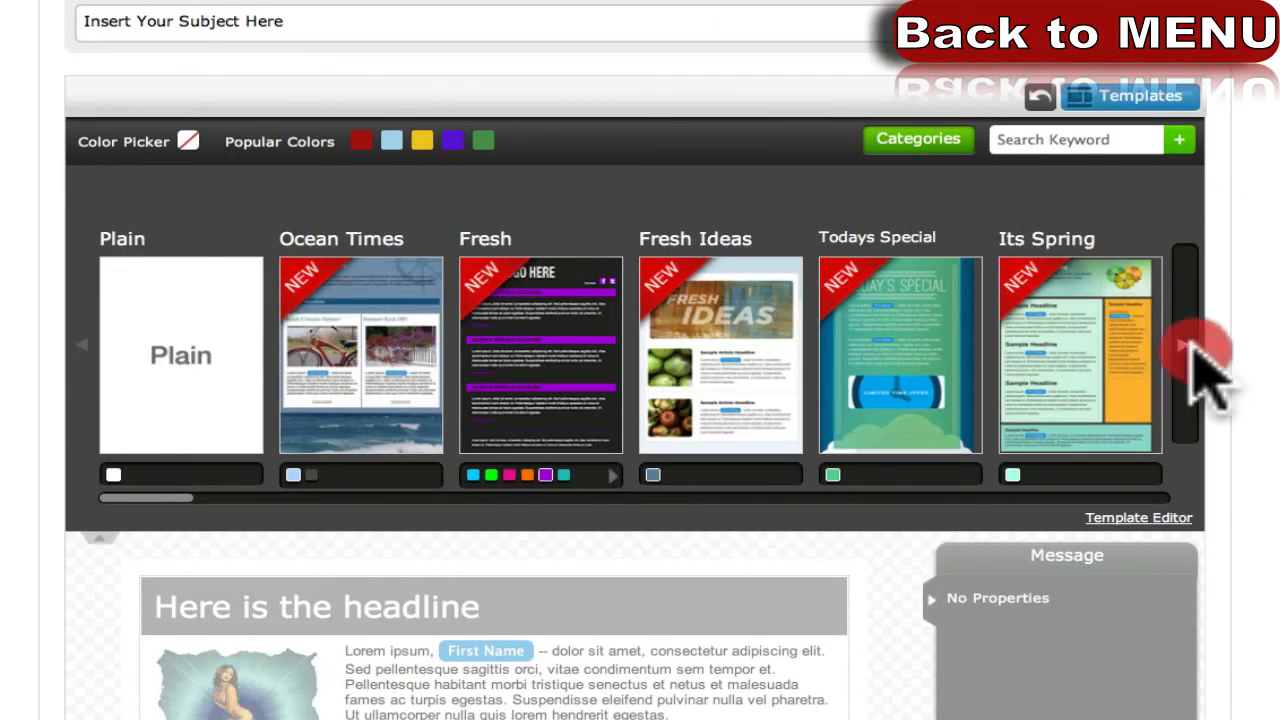
left_click(1192, 353)
left_click(1190, 350)
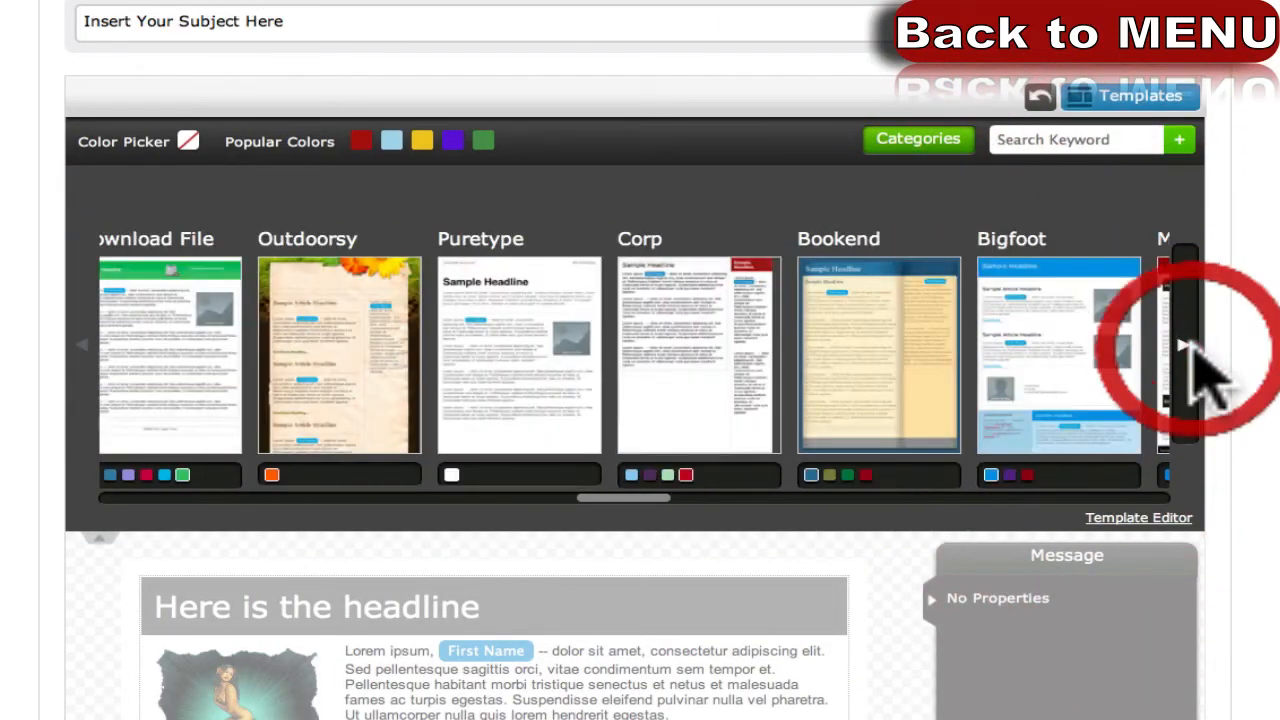
left_click(1192, 355)
left_click(240, 345)
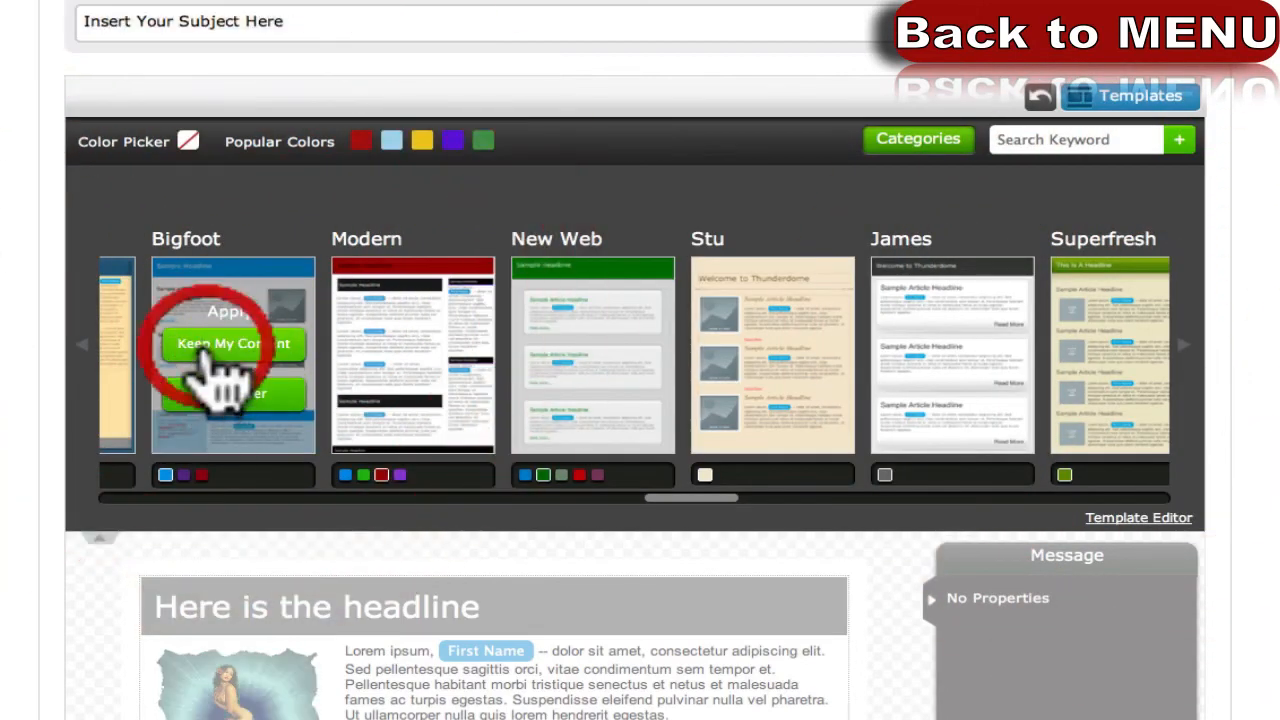
left_click(255, 343)
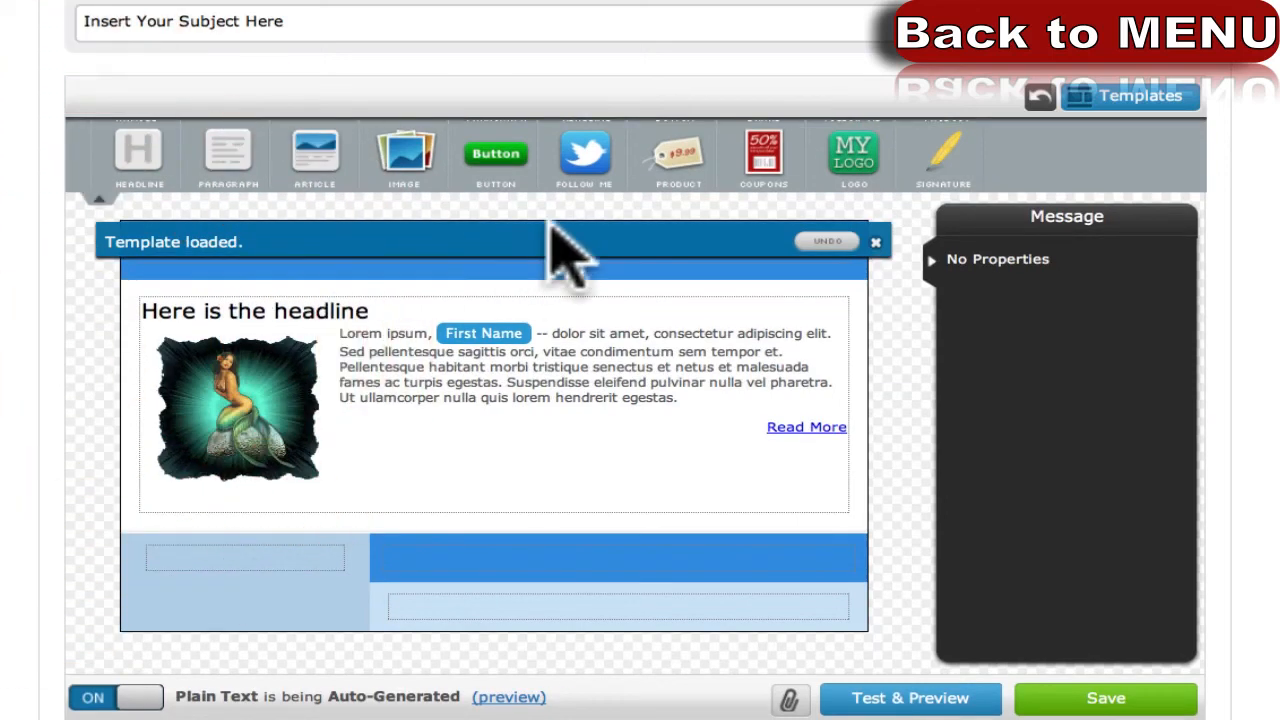
left_click(875, 242)
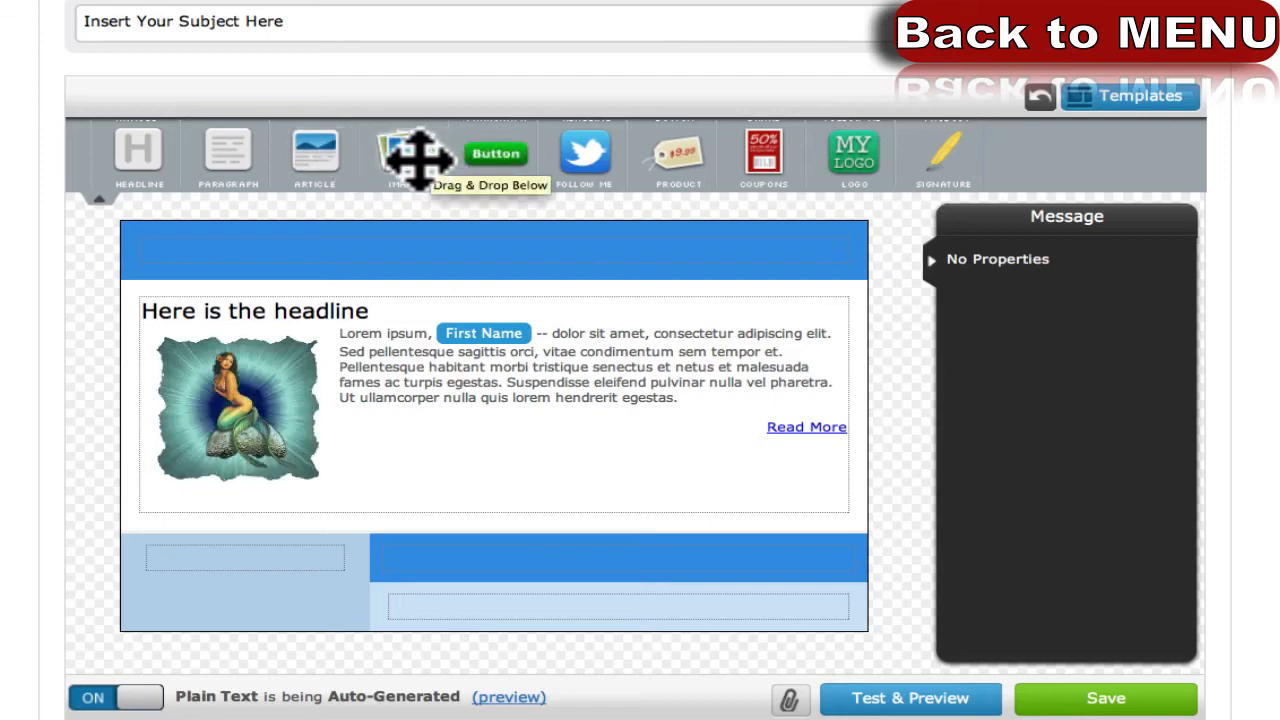
Add a headline block into the blue header and edit its text.
left_click_drag(149, 157, 177, 175)
left_click(414, 262)
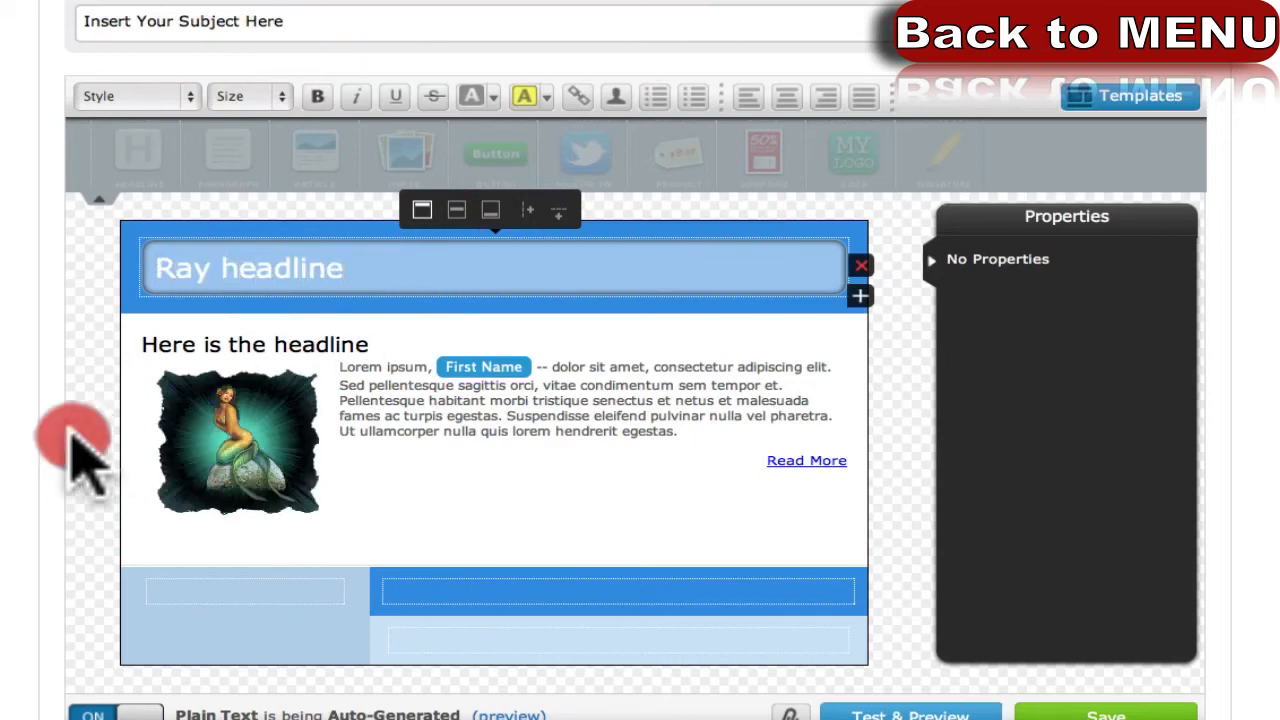
left_click(72, 440)
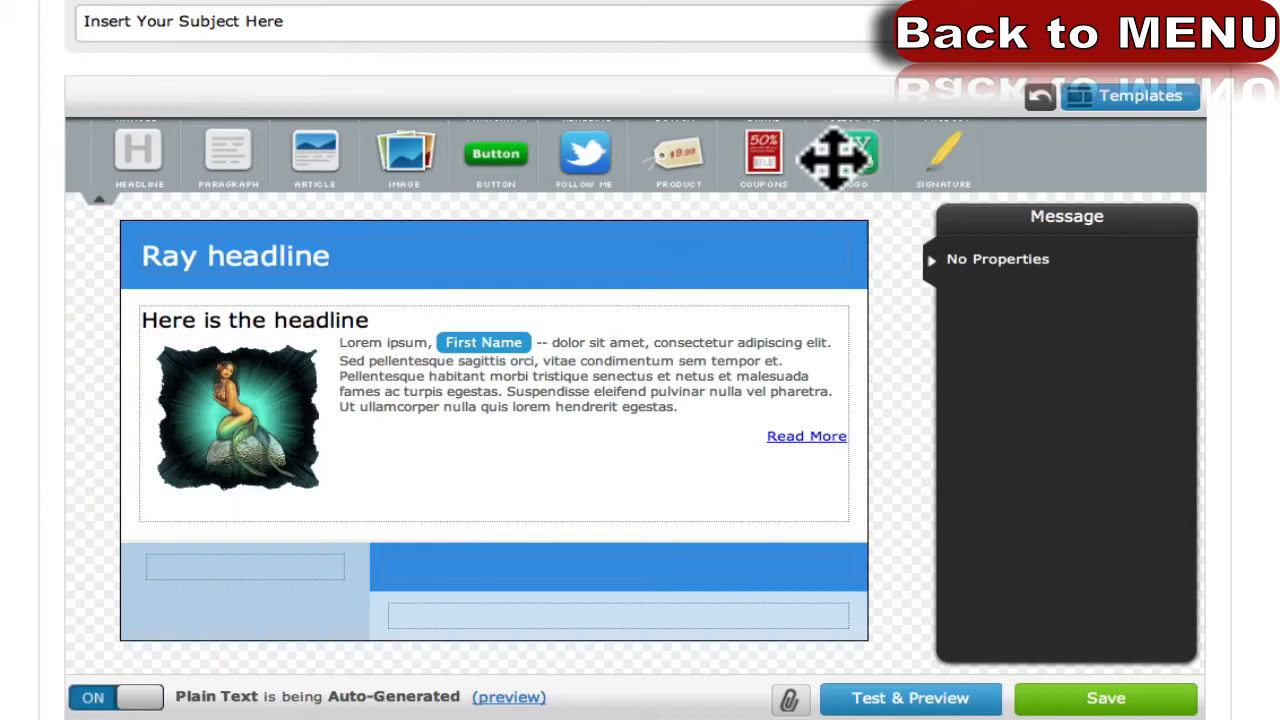
Place a signature block below the article and save the message draft.
mouse_move(908, 163)
left_mouse_down()
mouse_move(920, 194)
mouse_move(509, 623)
left_mouse_up()
left_click(451, 694)
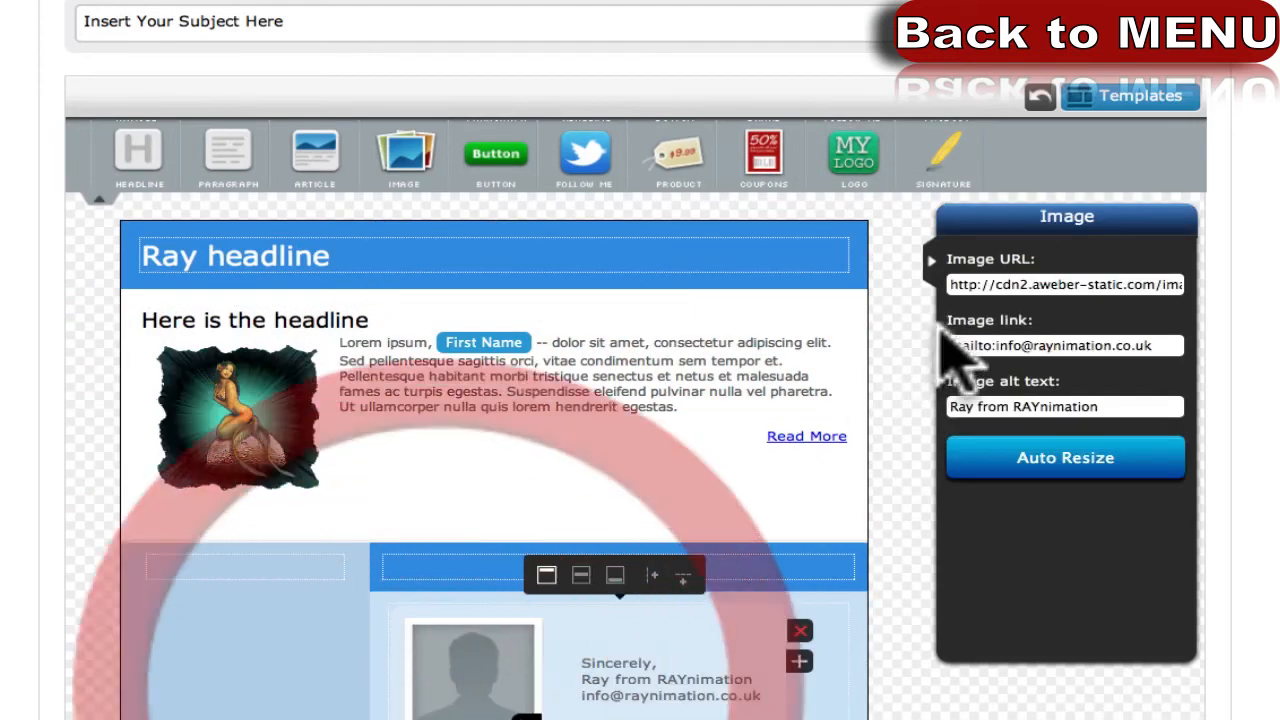
left_click(118, 600)
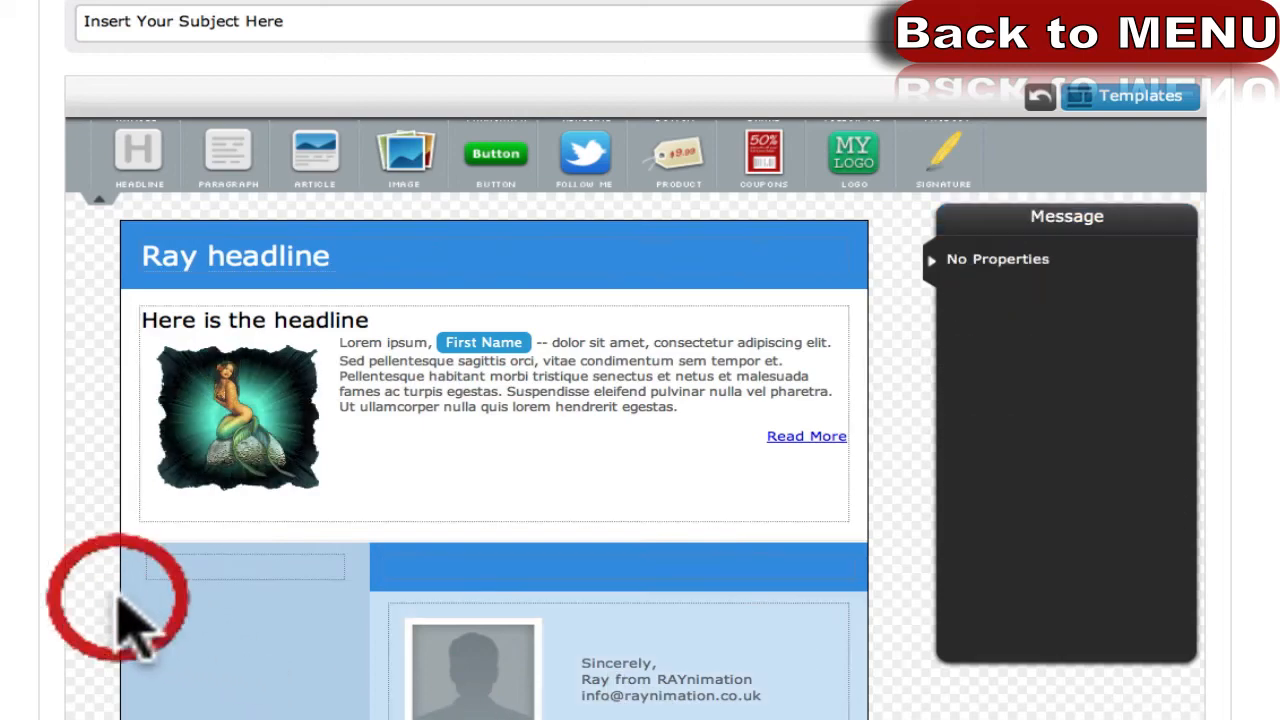
scroll(118, 600, "down", 4)
scroll(137, 495, "up", 5)
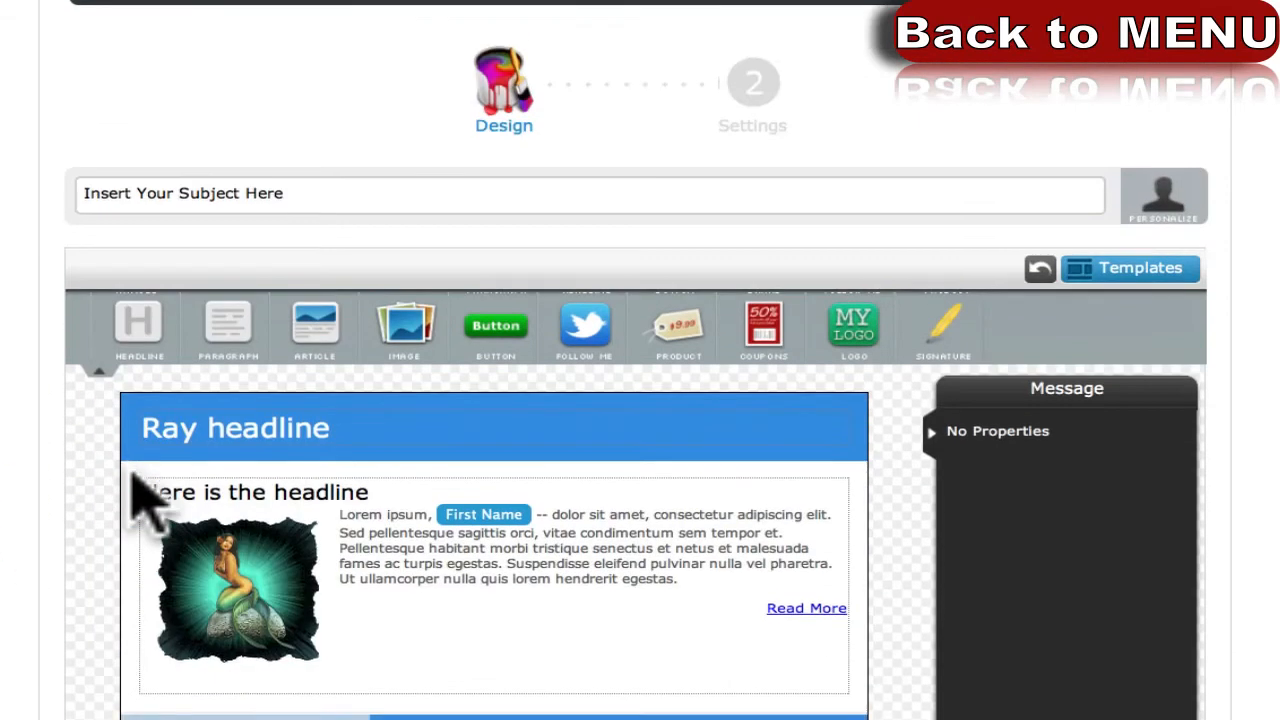
scroll(128, 500, "down", 4)
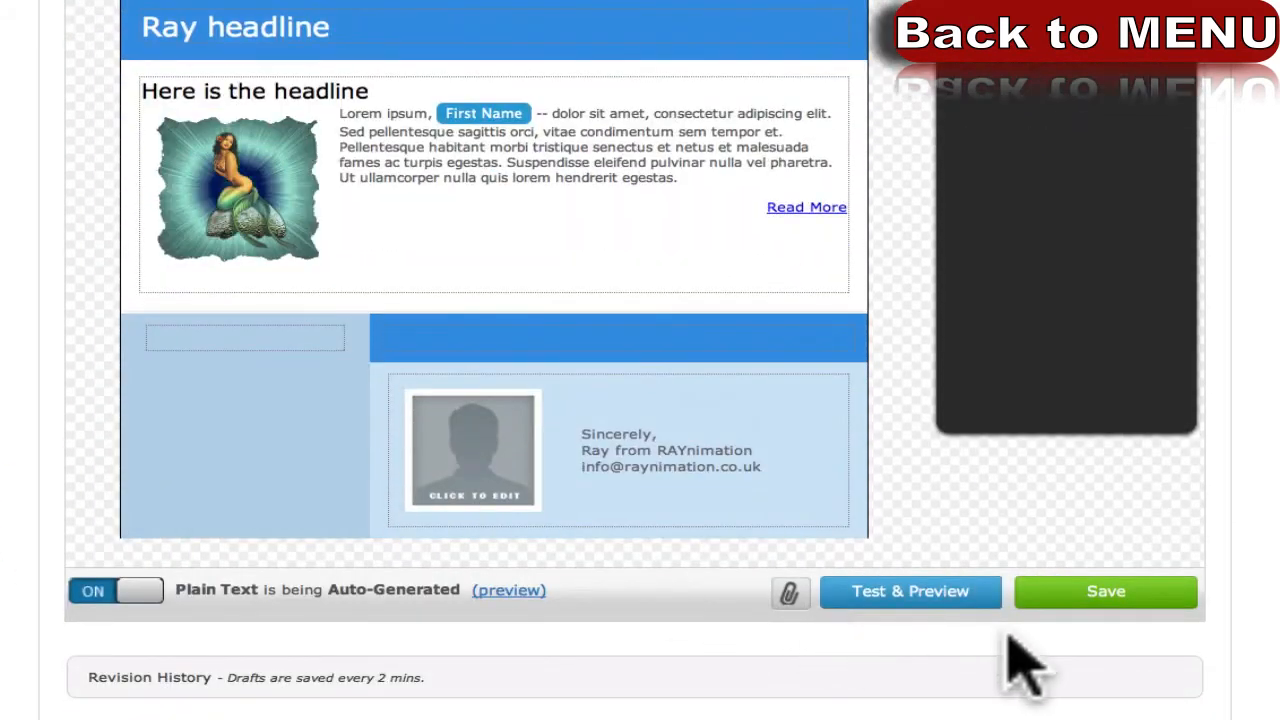
left_click(1135, 594)
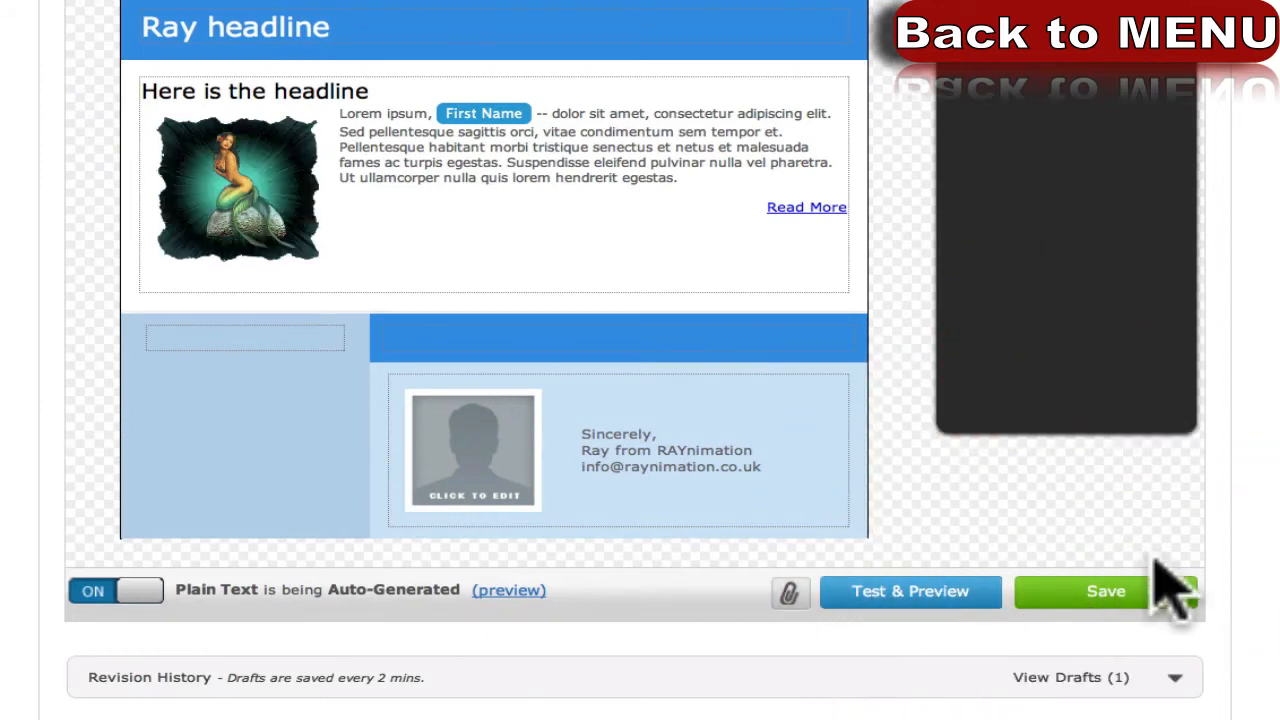
left_click(1100, 592)
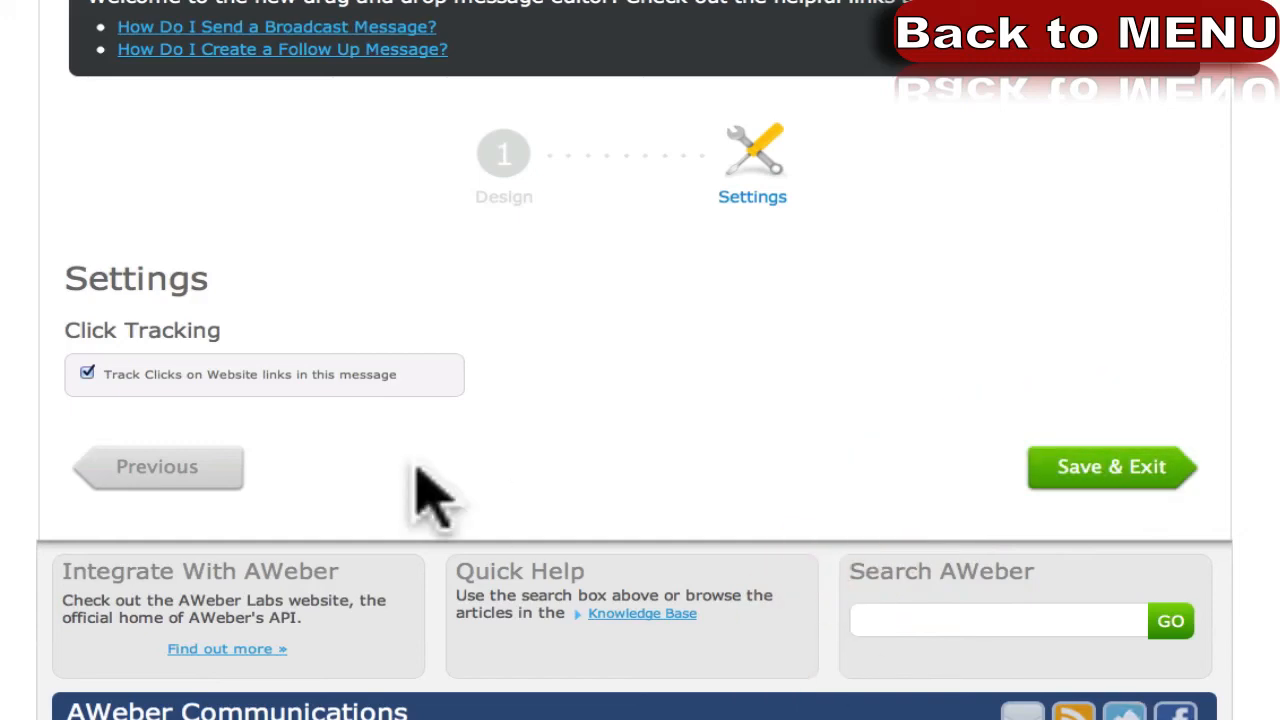
Save and exit the follow-up message, listed as message 1 with interval 0.
left_click_drag(106, 375, 412, 376)
left_click(378, 436)
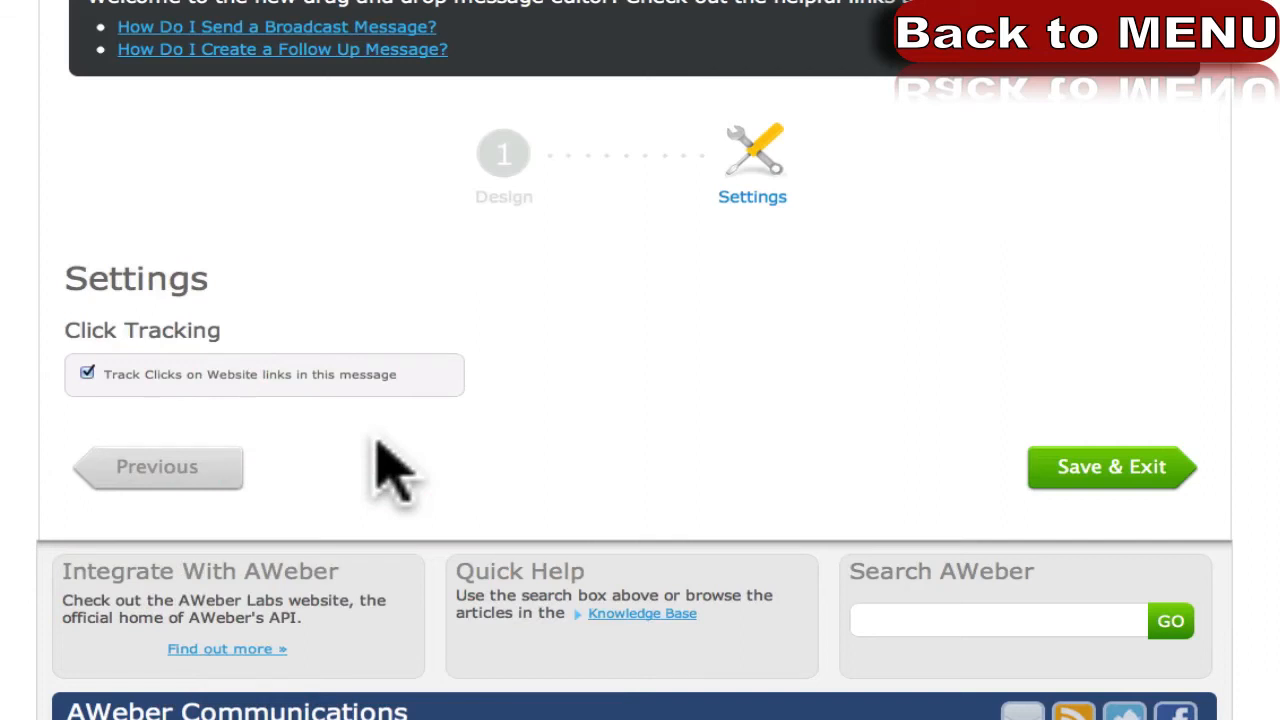
left_click(1100, 467)
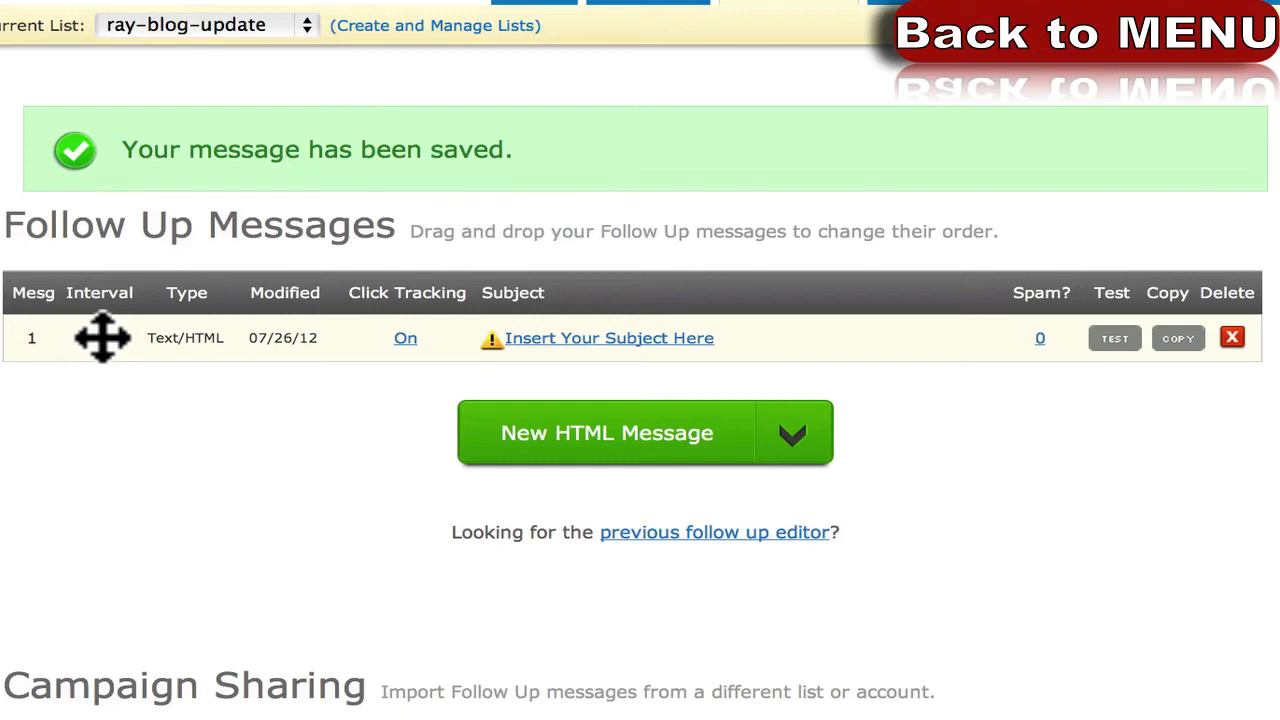
left_click(597, 340)
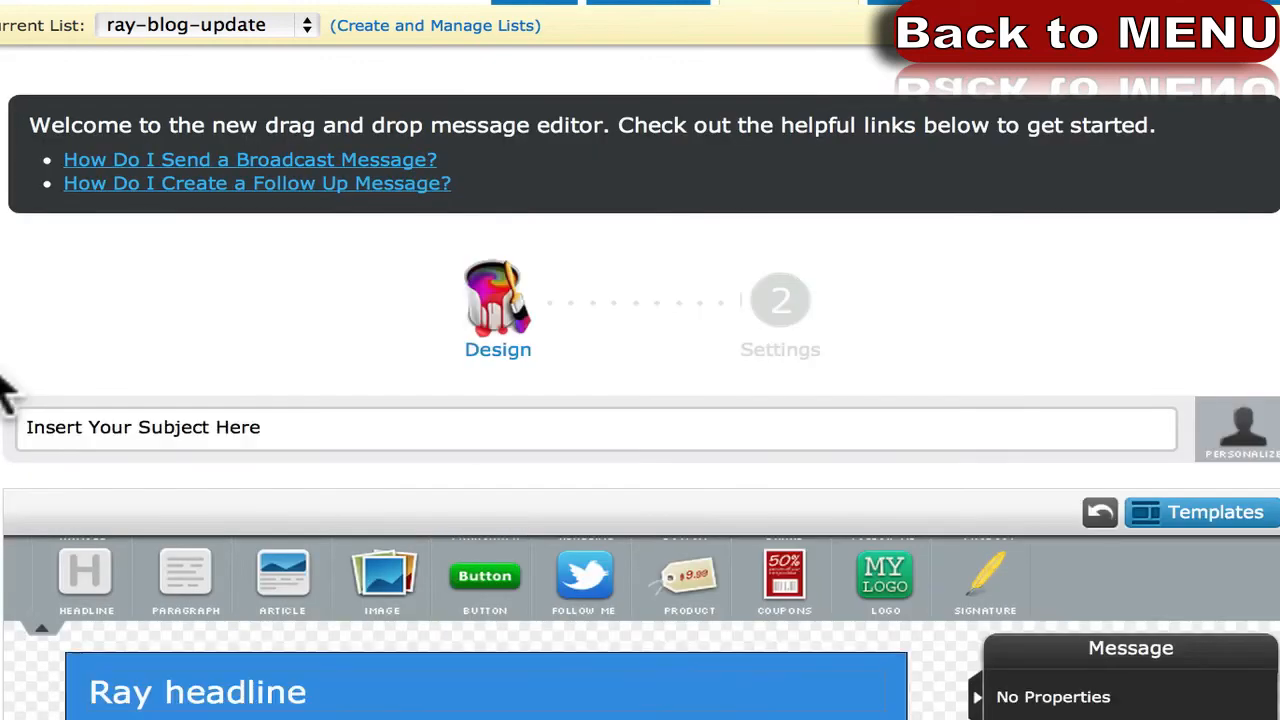
scroll(80, 350, "down", 1)
left_click(792, 254)
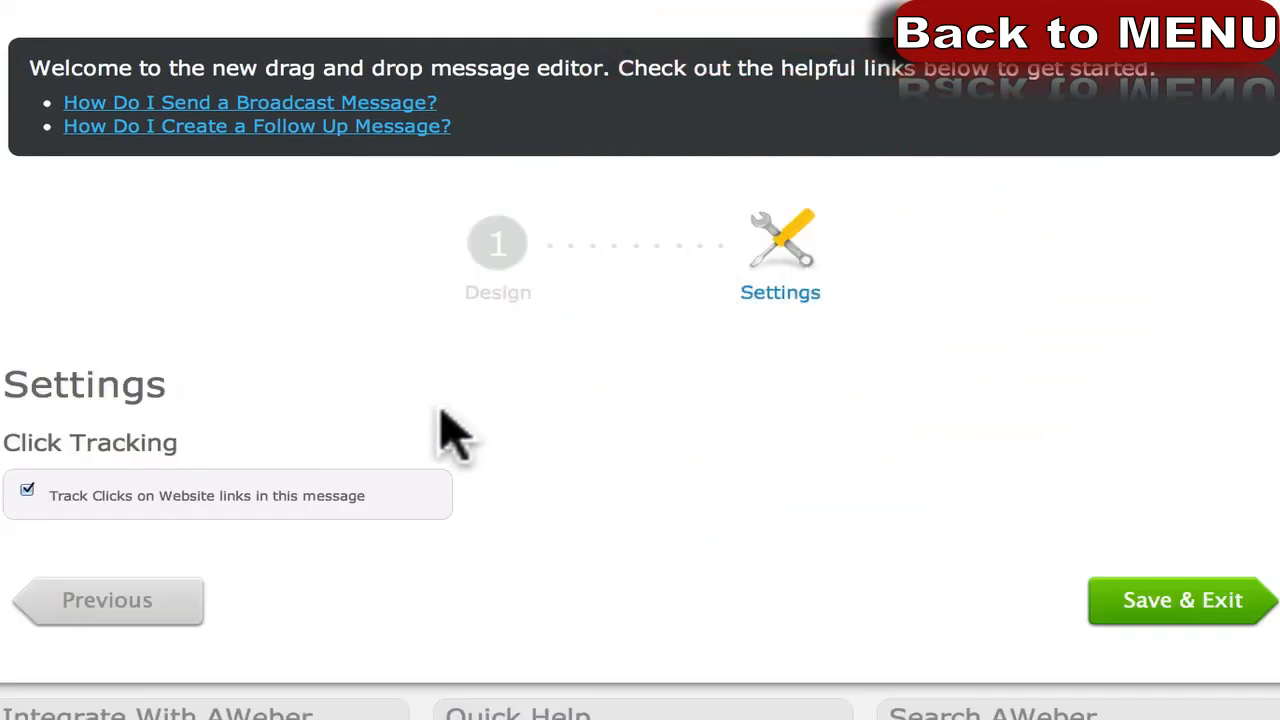
left_click(112, 610)
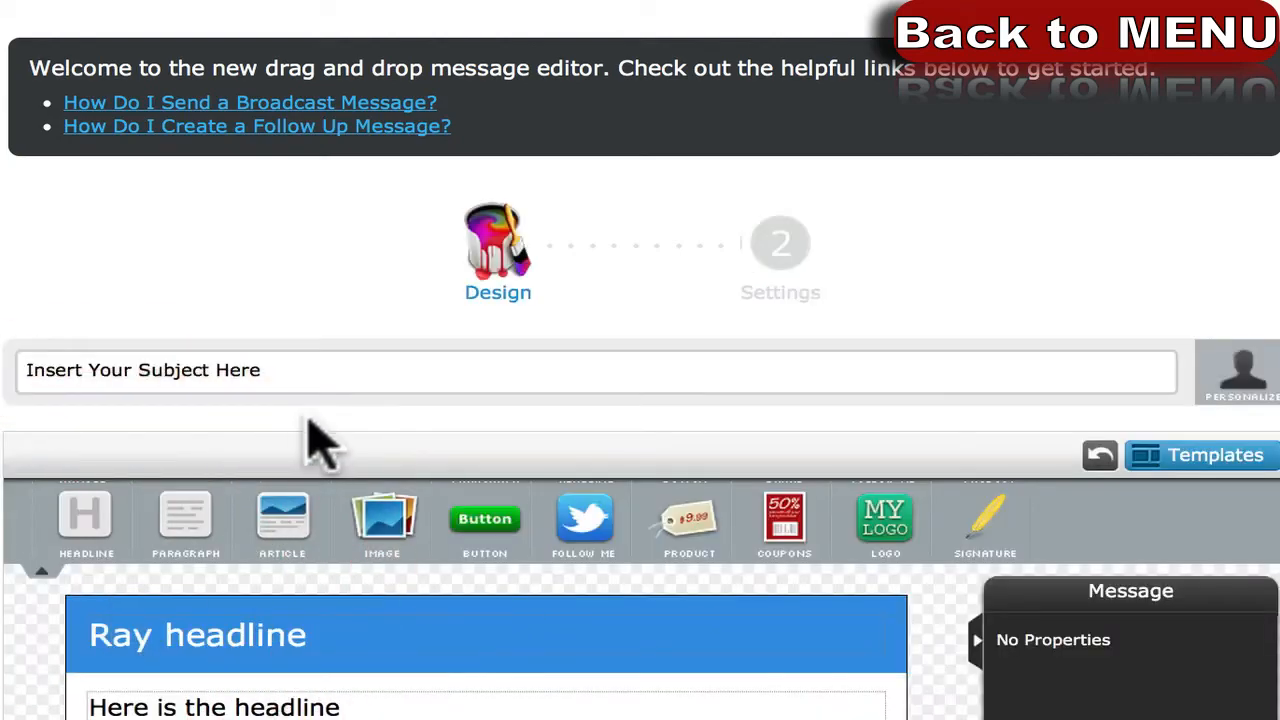
scroll(300, 445, "down", 10)
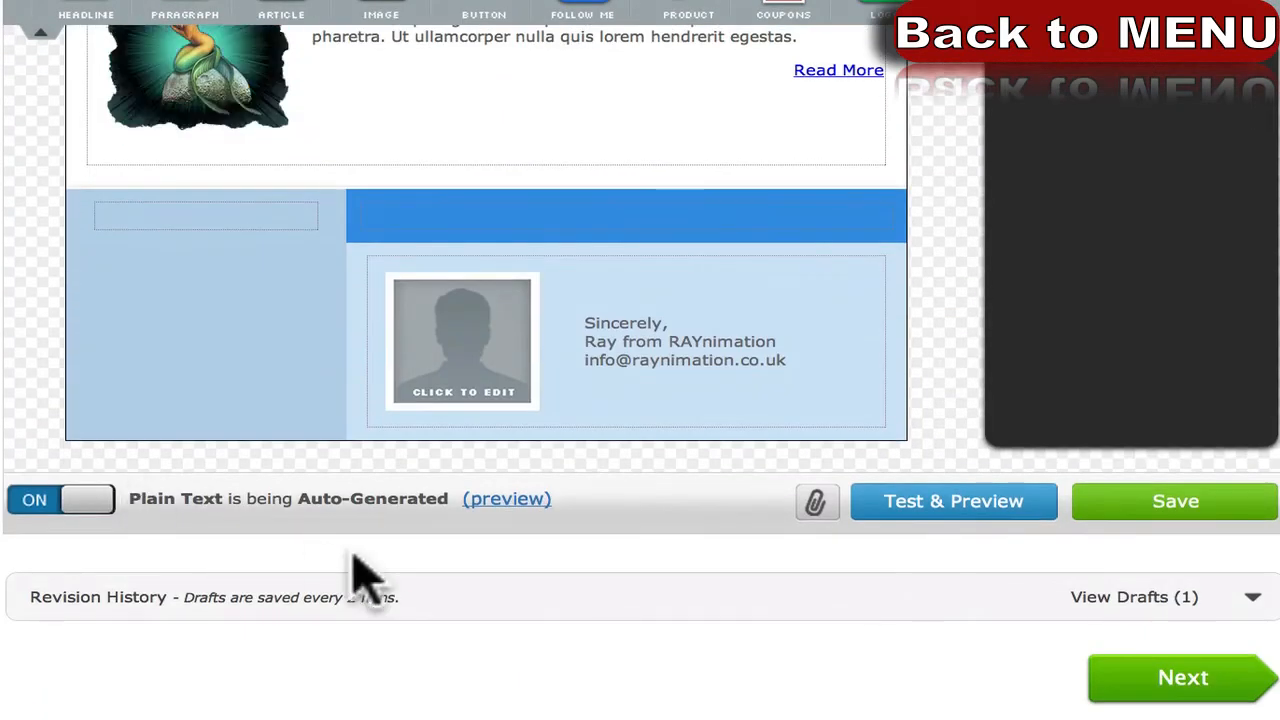
scroll(363, 566, "down", 1)
scroll(640, 543, "down", 1)
scroll(1143, 629, "up", 4)
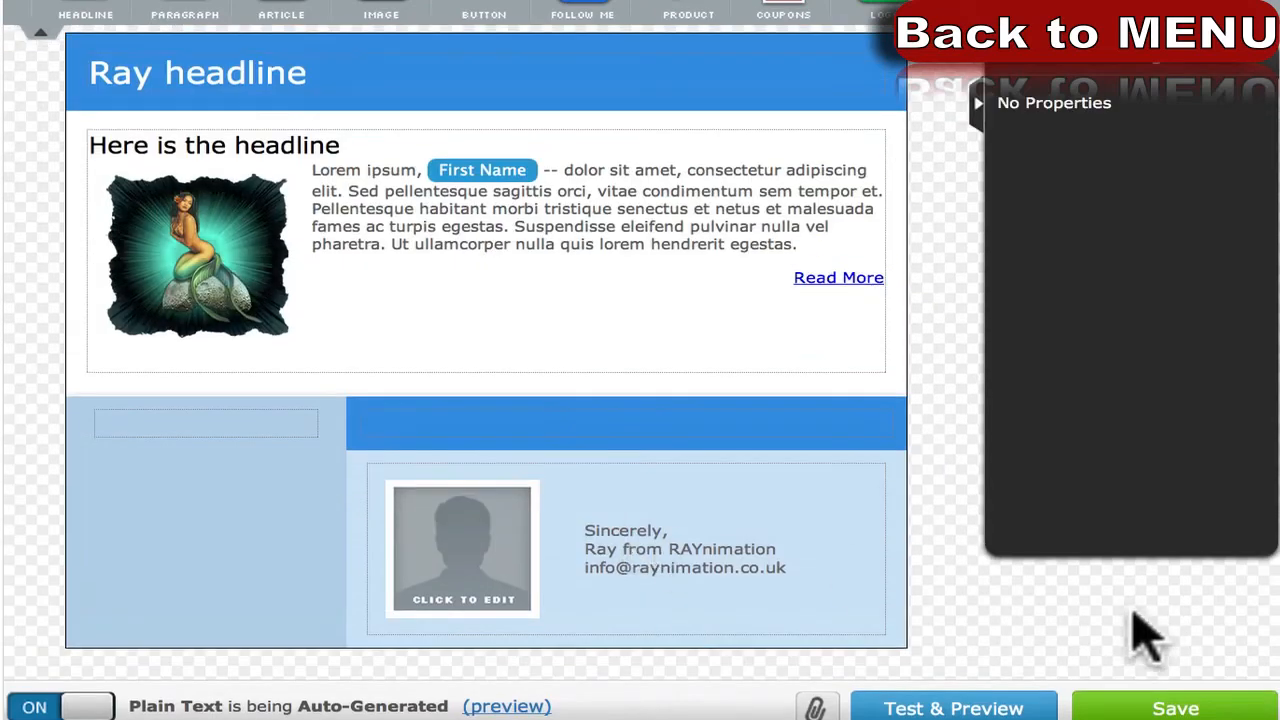
scroll(1150, 650, "up", 1)
scroll(1147, 650, "down", 2)
scroll(1143, 651, "up", 6)
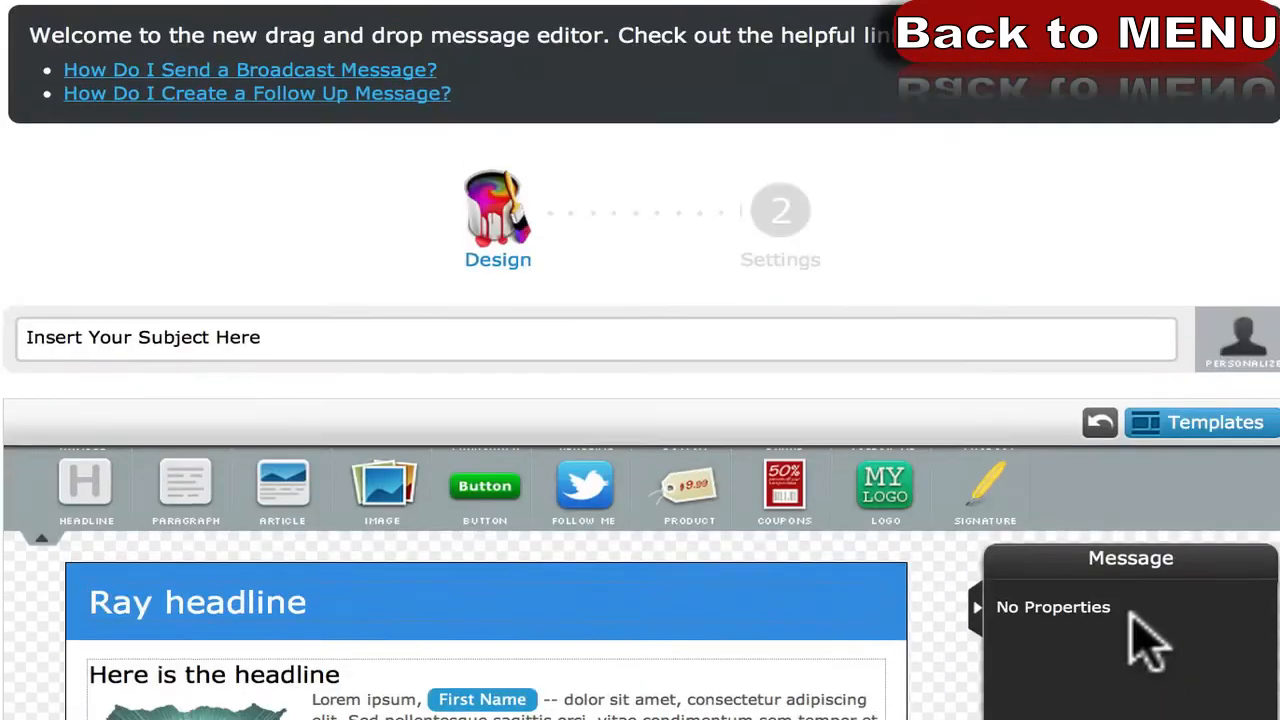
left_click(780, 12)
left_click(800, 140)
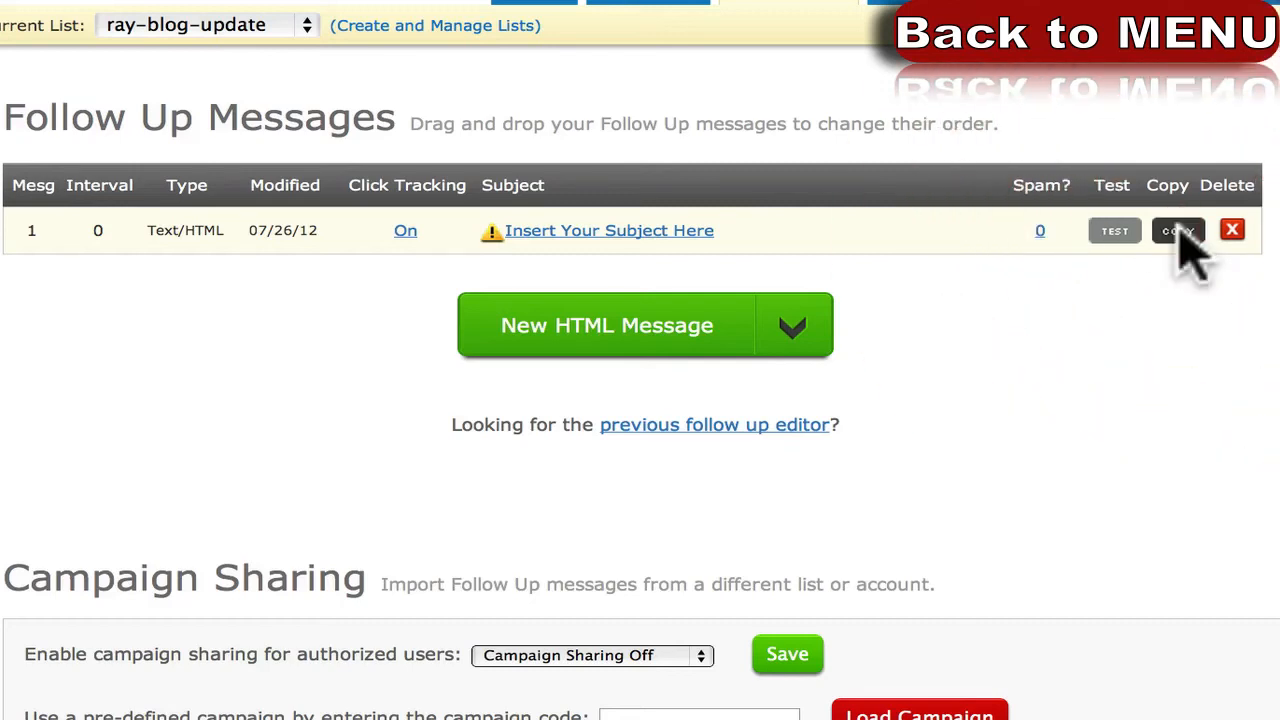
Start a new HTML follow-up message and review its Ray headline design.
left_click(606, 330)
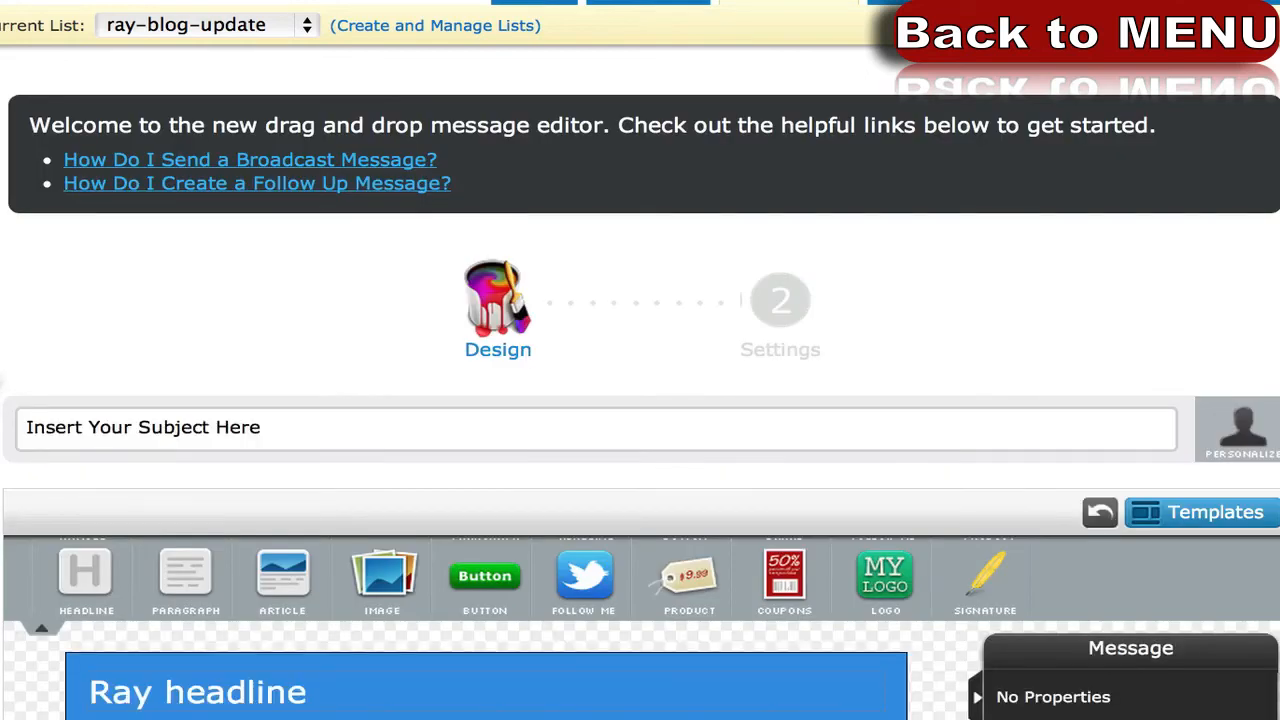
scroll(640, 400, "down", 3)
scroll(640, 400, "up", 2)
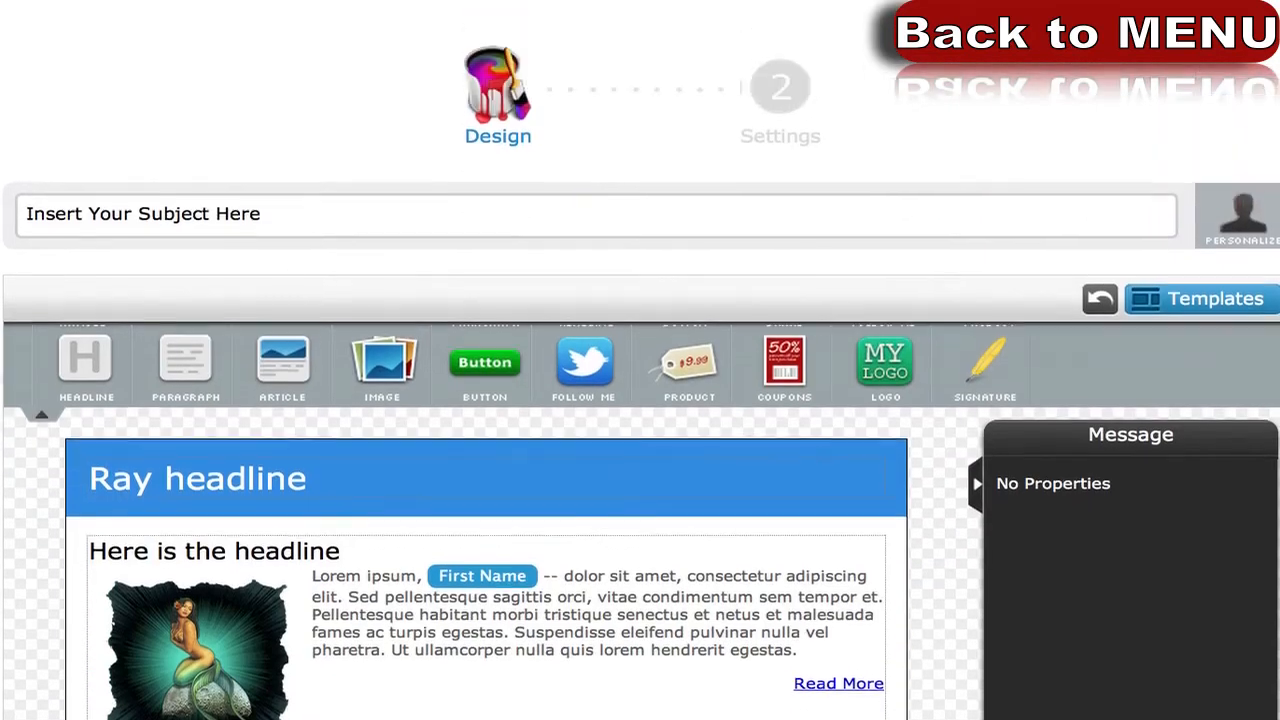
scroll(640, 400, "up", 1)
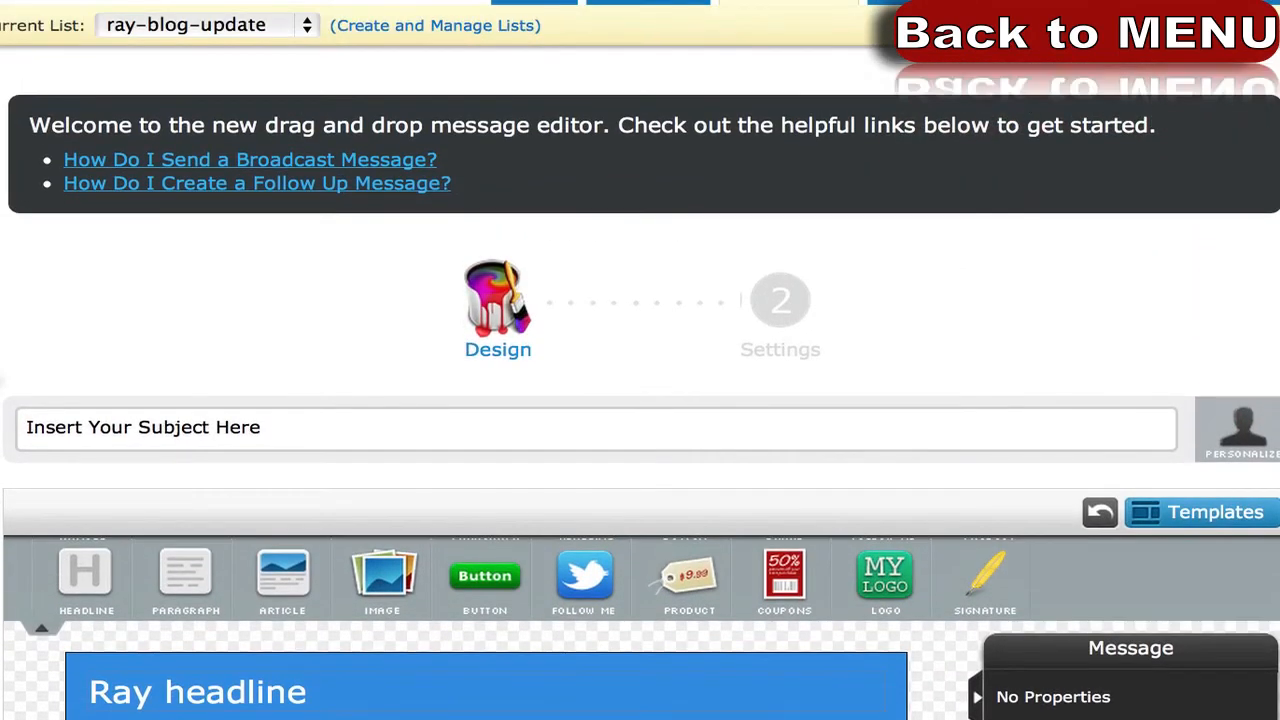
scroll(640, 400, "down", 8)
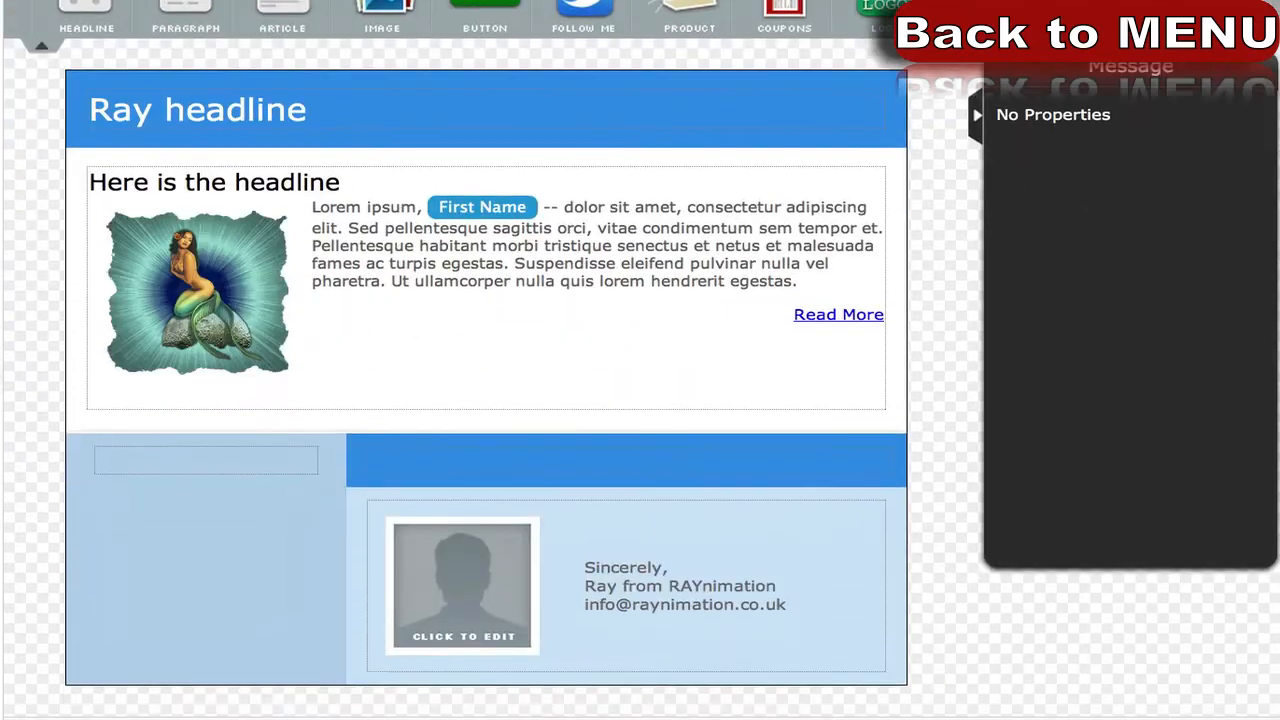
scroll(640, 400, "down", 4)
scroll(640, 400, "up", 4)
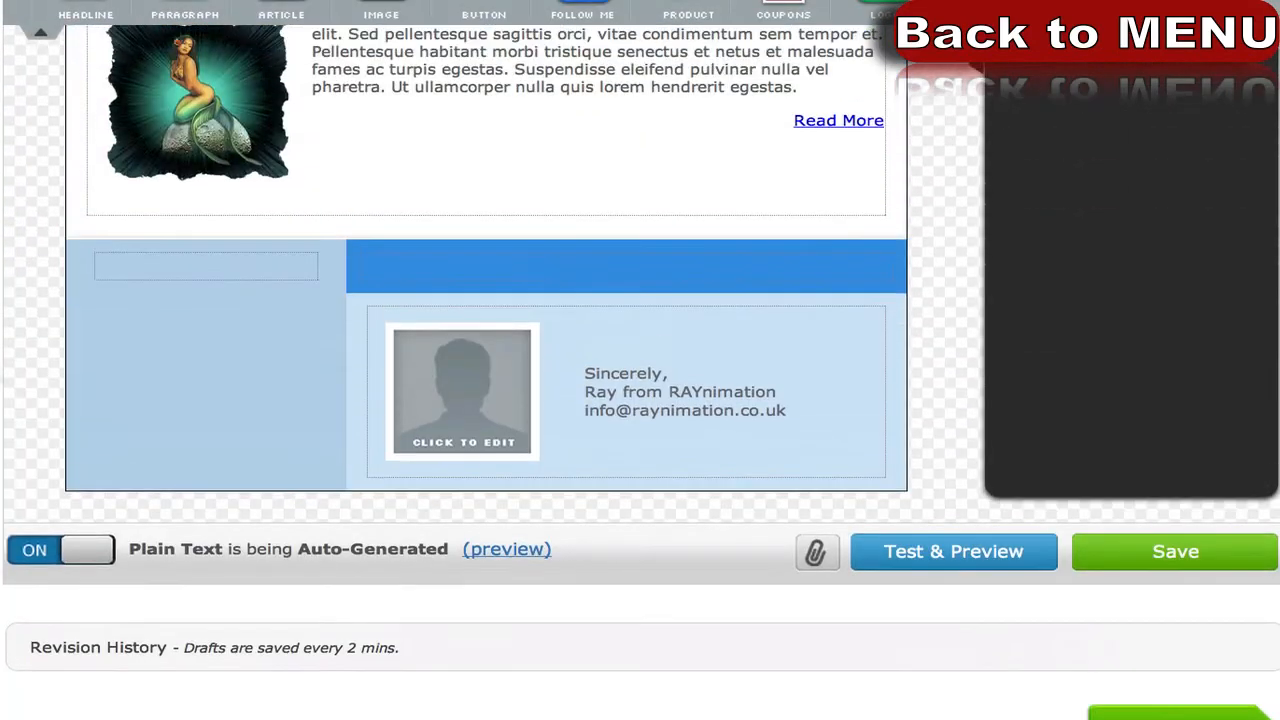
scroll(640, 400, "up", 1)
scroll(640, 400, "up", 1)
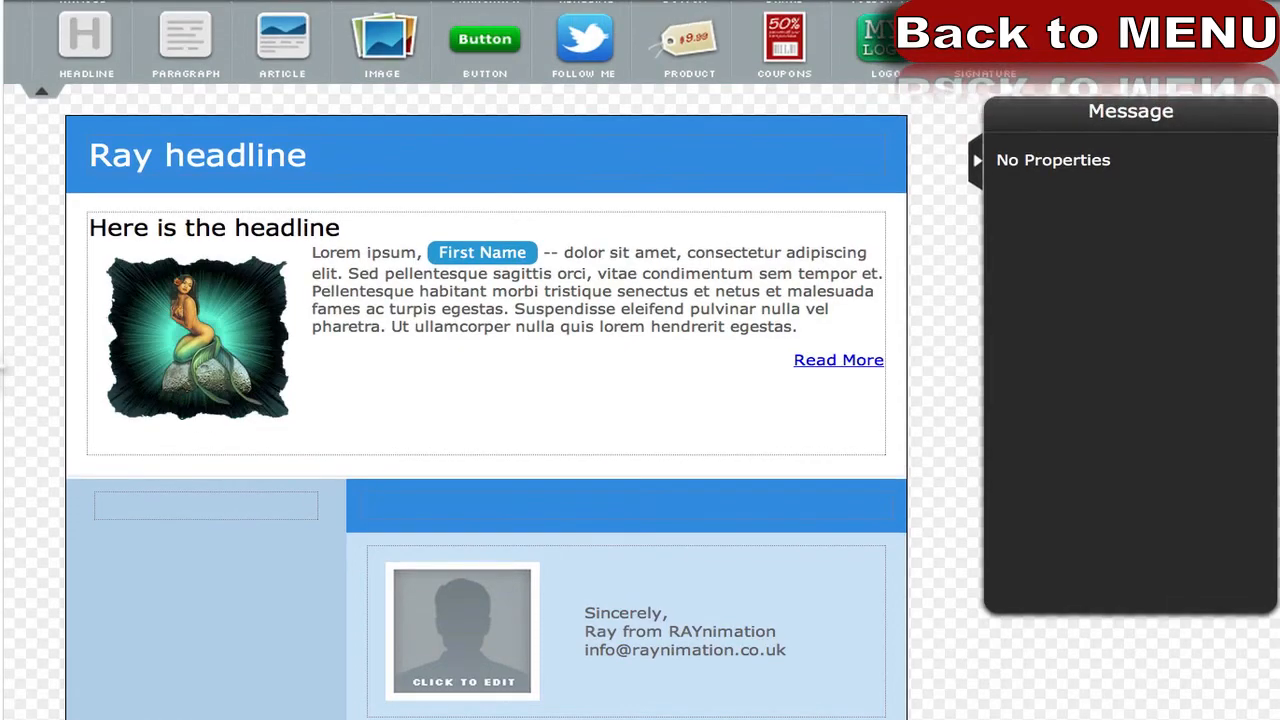
Save the new HTML follow-up message draft.
scroll(3, 360, "down", 3)
scroll(651, 614, "up", 3)
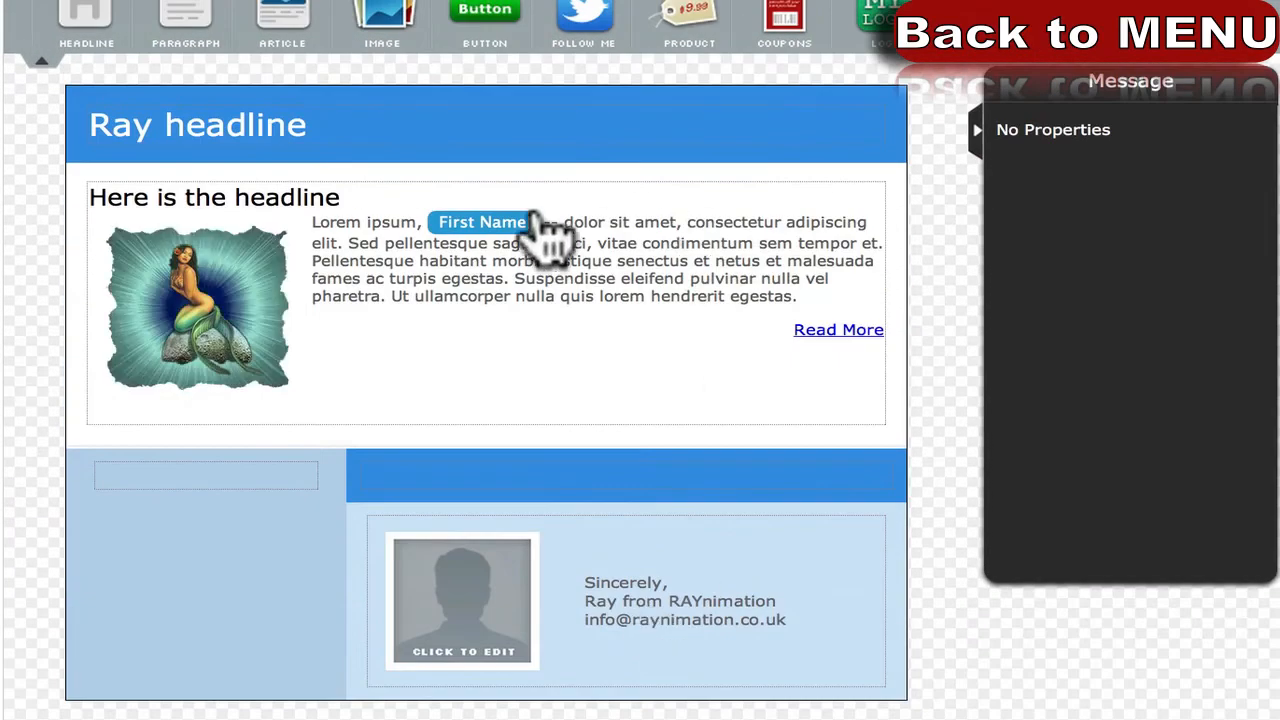
scroll(645, 523, "down", 2)
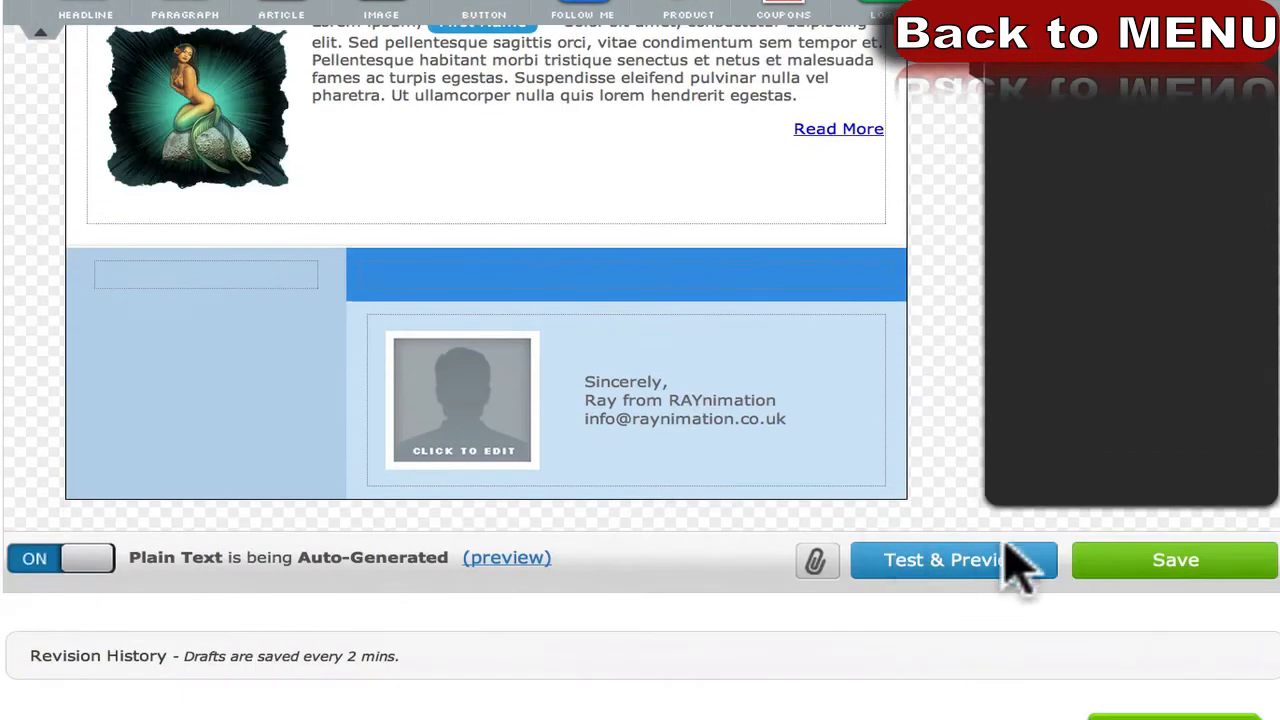
left_click(1195, 575)
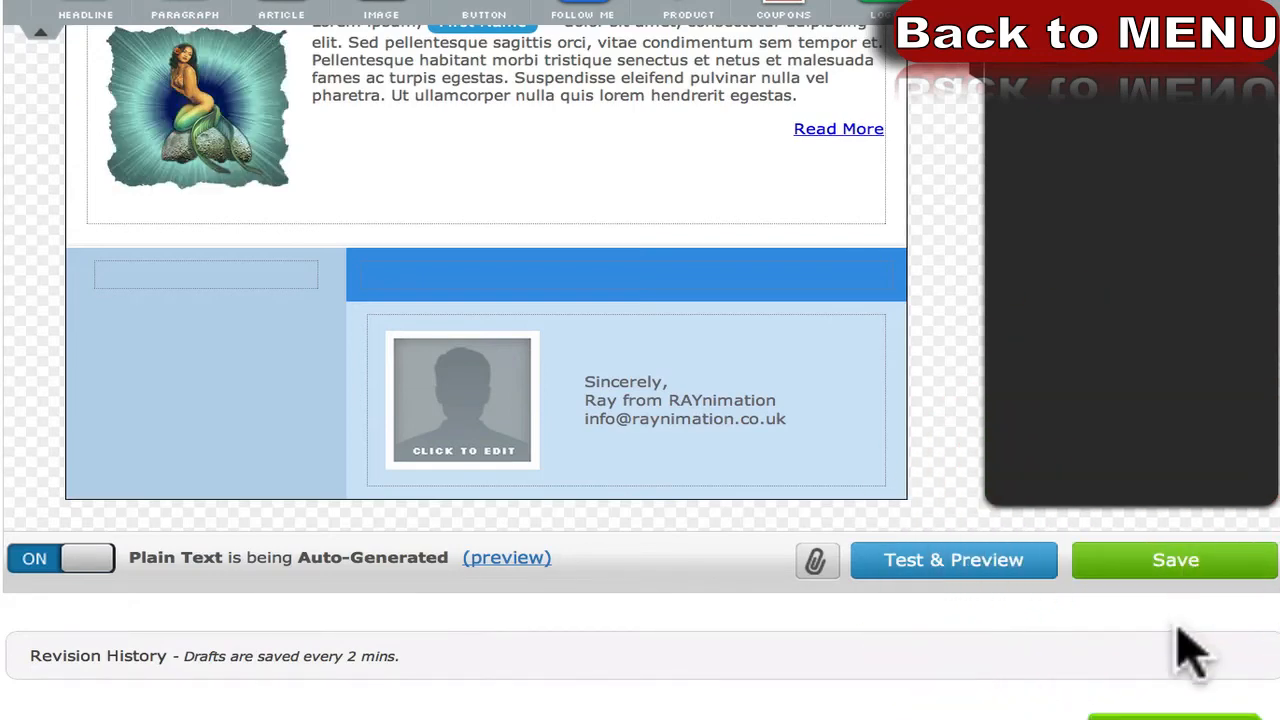
Continue to the Settings step of the new follow-up message.
left_click(1185, 710)
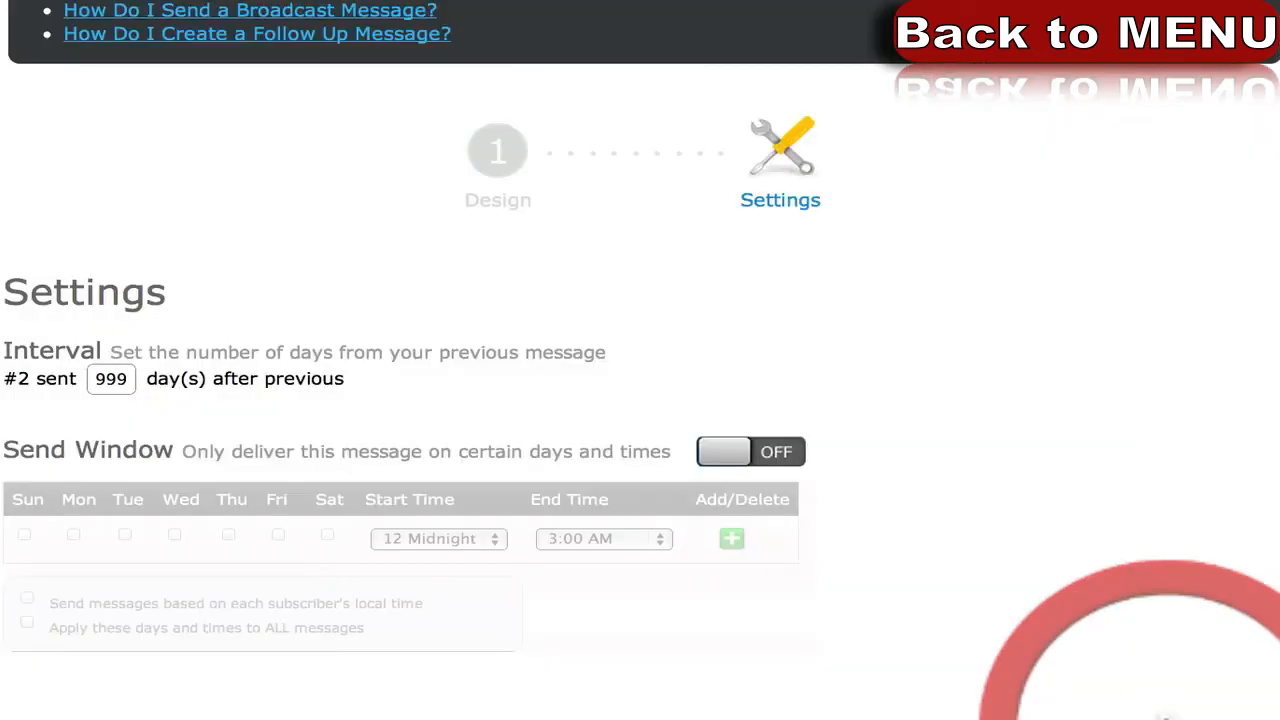
scroll(700, 450, "down", 1)
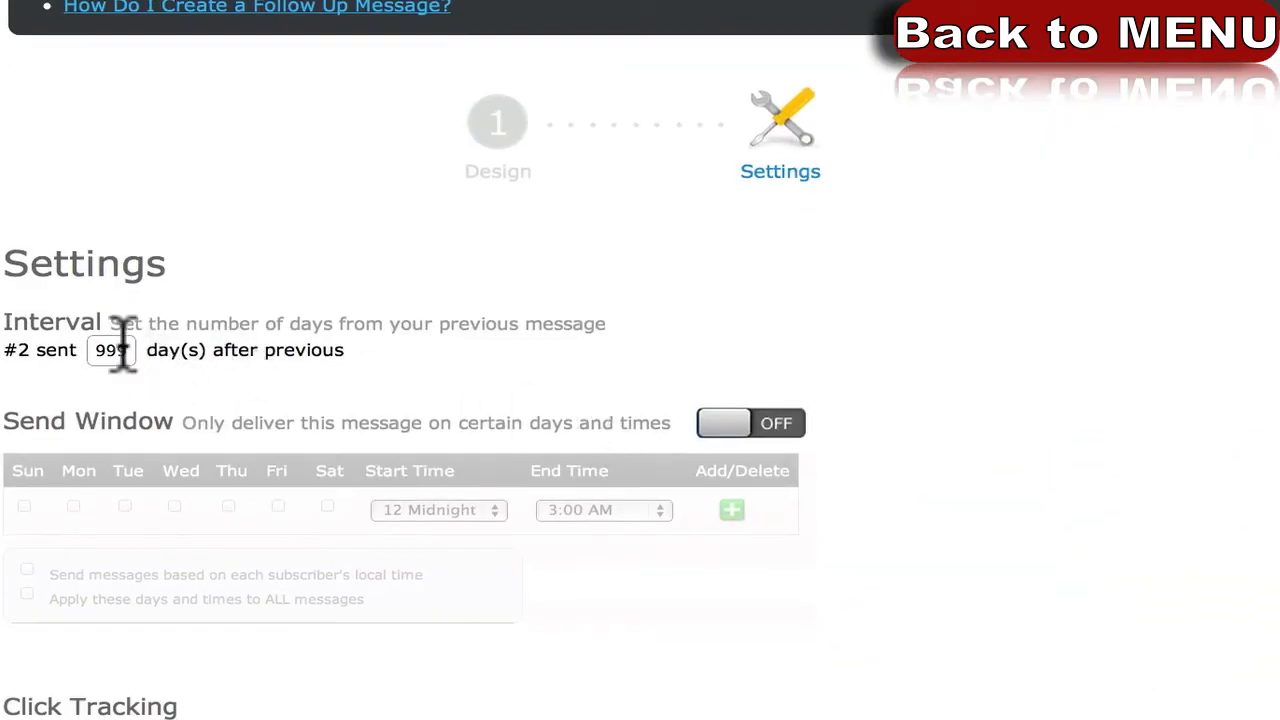
left_click_drag(37, 254, 140, 257)
left_click(155, 315)
Replace the 999-day interval with 1 day after the previous message.
double_click(105, 350)
type("2")
left_click(108, 344)
type("1")
scroll(320, 338, "down", 1)
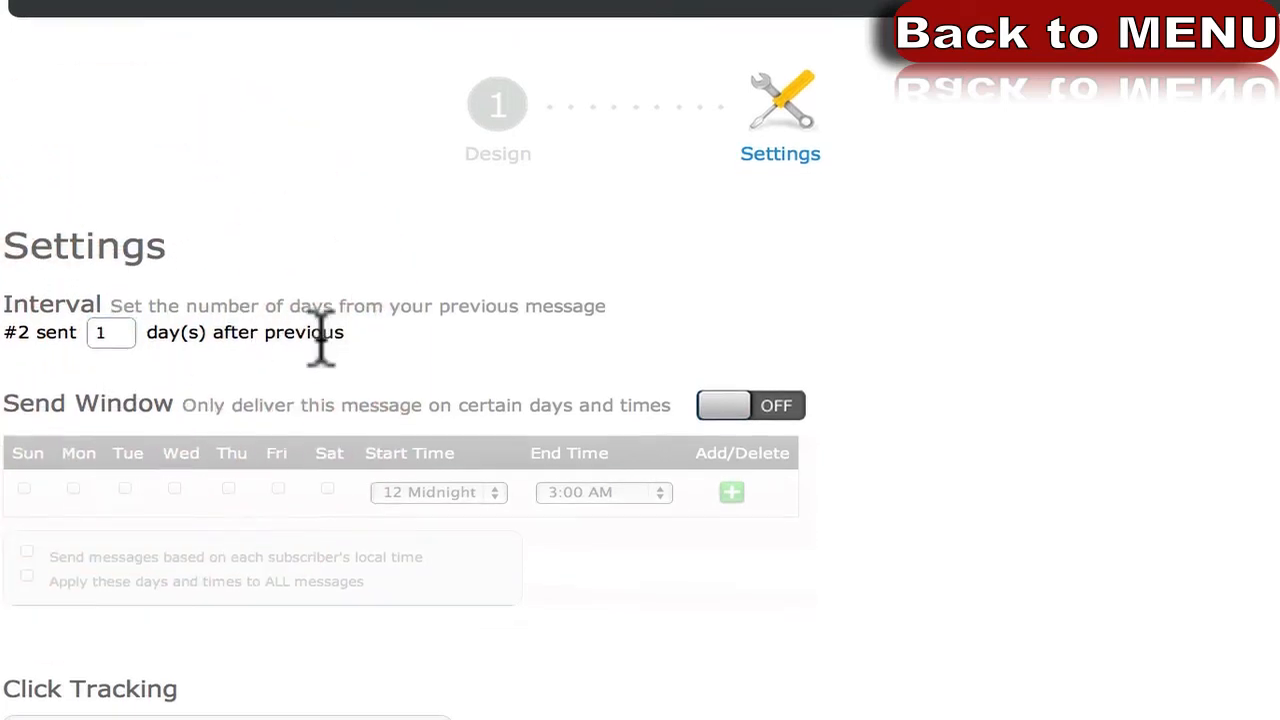
scroll(332, 335, "down", 3)
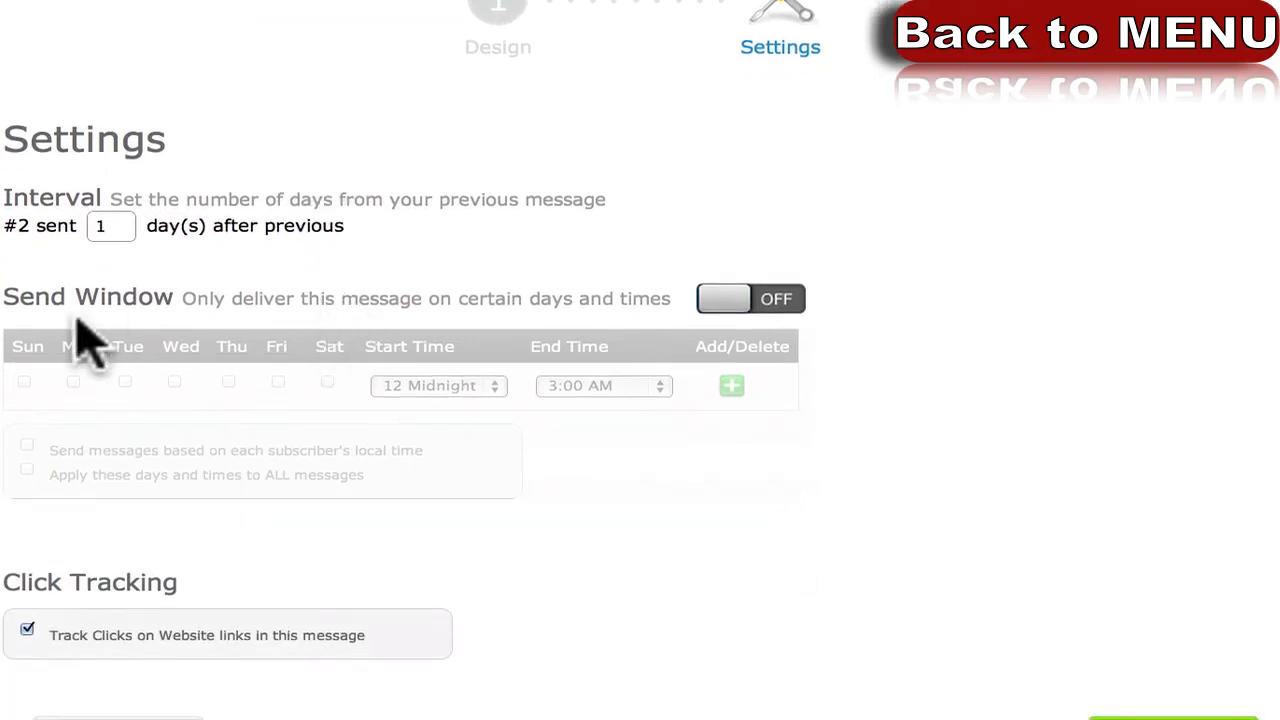
left_click(113, 226)
double_click(113, 226)
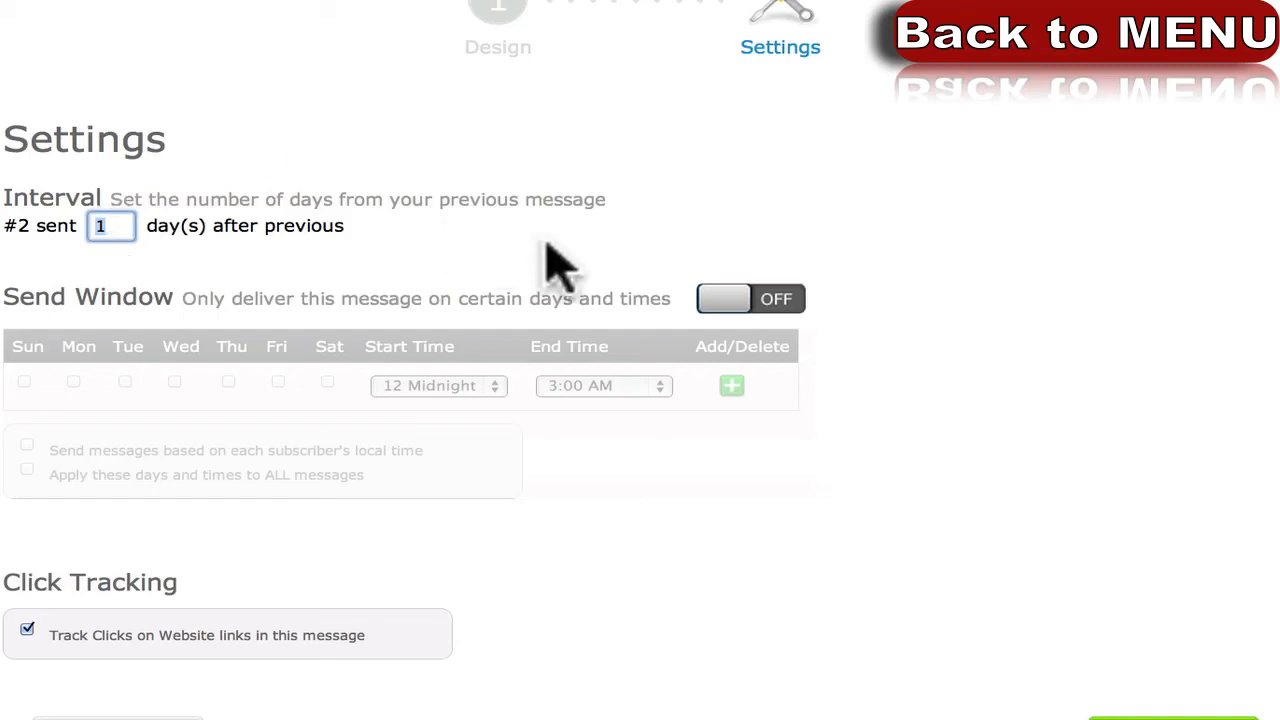
Turn the send window restriction on and change the interval to 2 days.
left_click(750, 299)
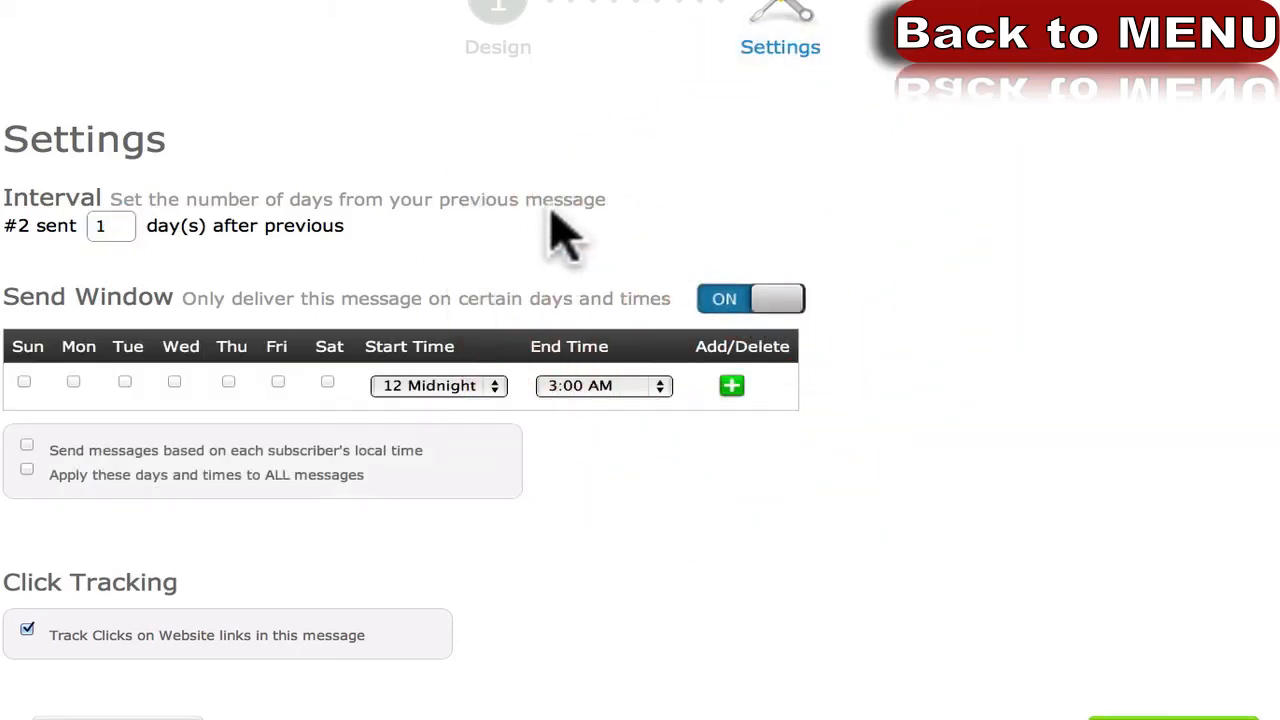
double_click(105, 227)
type("2")
left_click(20, 290)
Set a Monday–Friday send window from 12 Midnight to 12 Midnight.
left_click(73, 381)
left_click(125, 381)
left_click(174, 381)
left_click(228, 381)
left_click(278, 382)
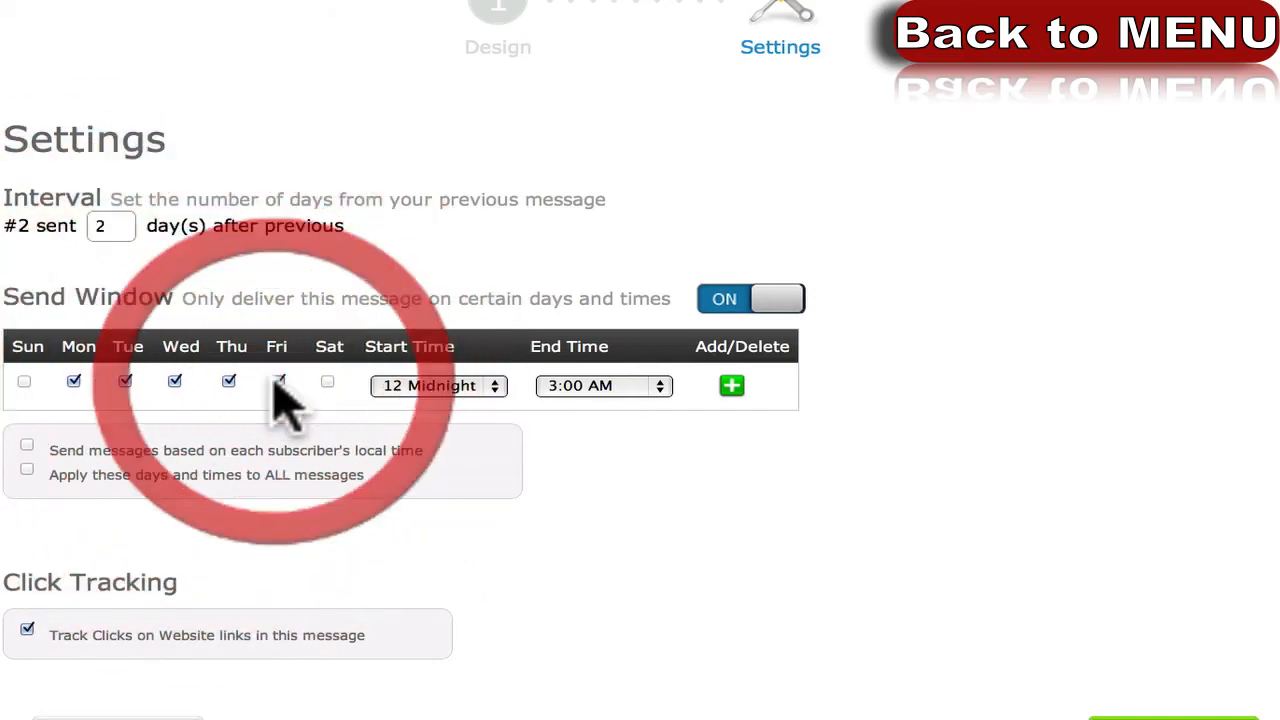
left_click(437, 388)
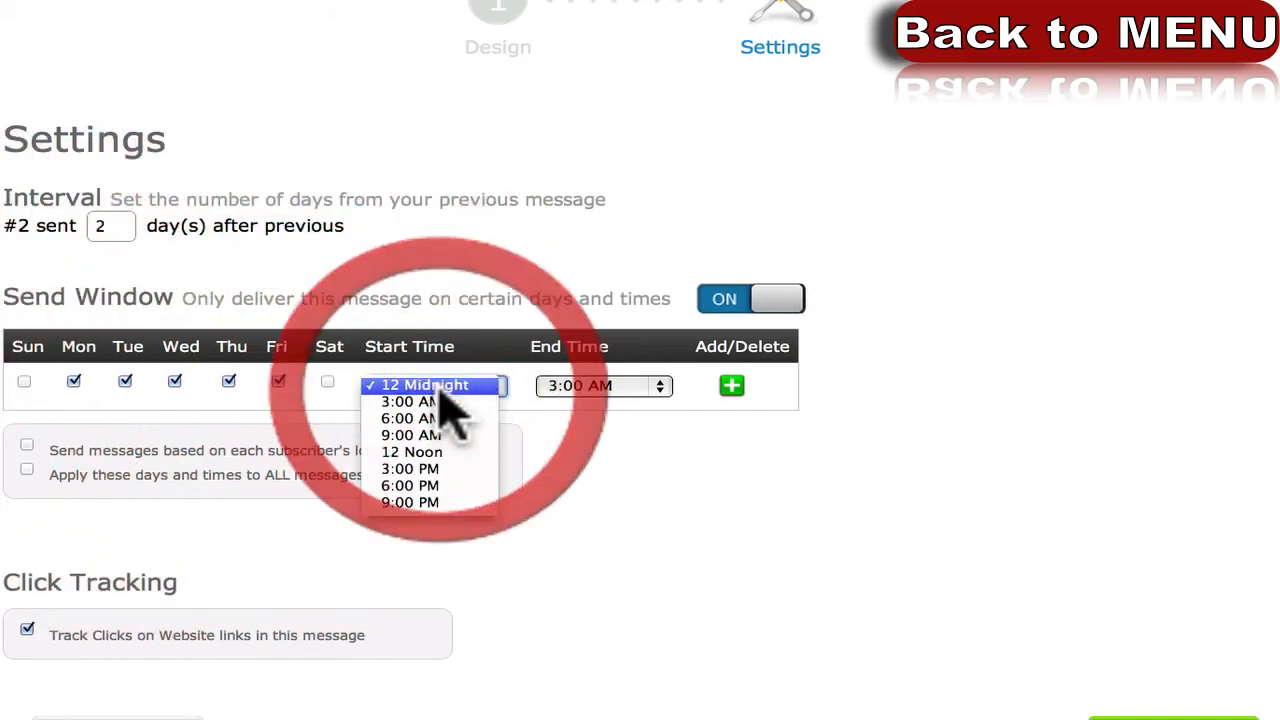
left_click(437, 384)
left_click(604, 388)
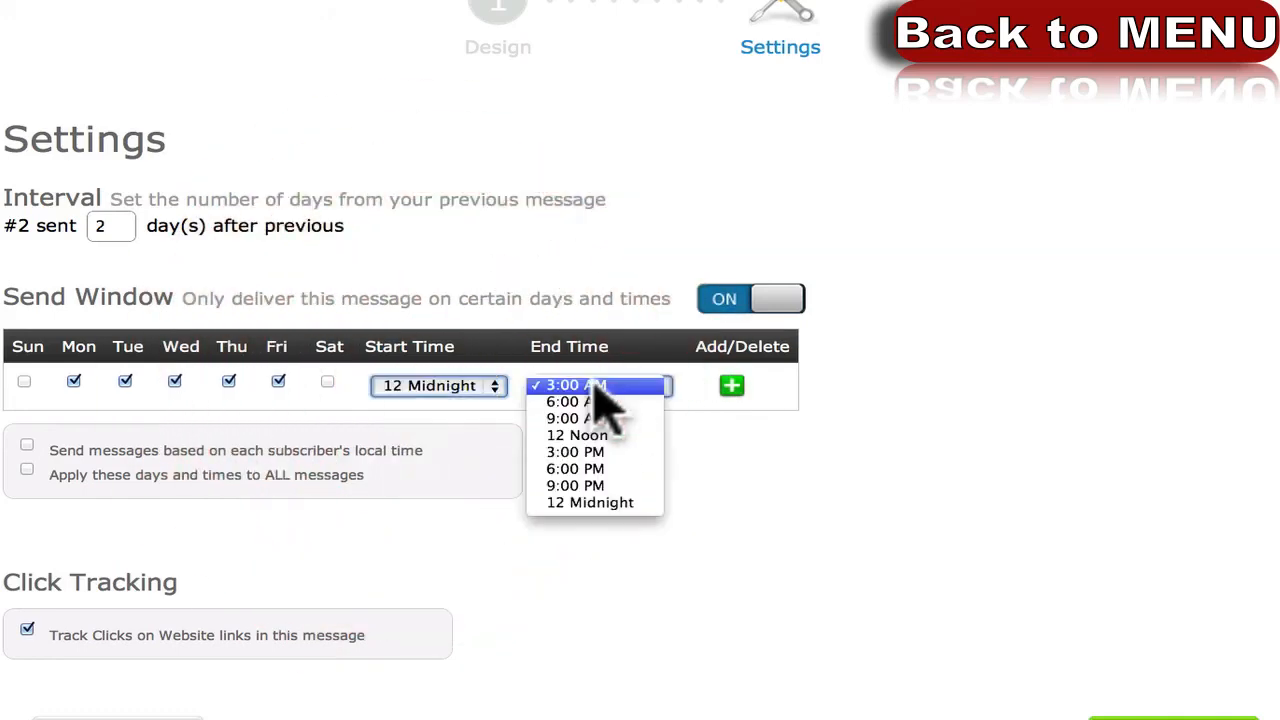
left_click(603, 503)
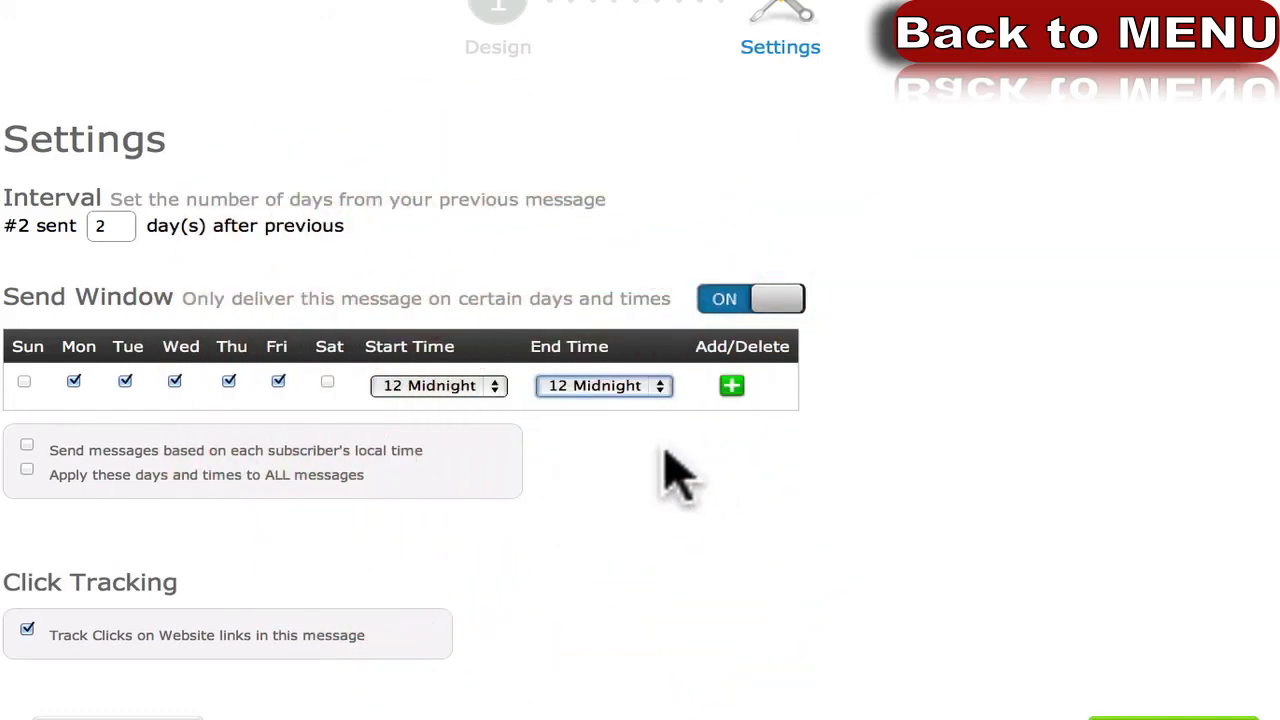
left_click(614, 398)
left_click(614, 405)
left_click(598, 503)
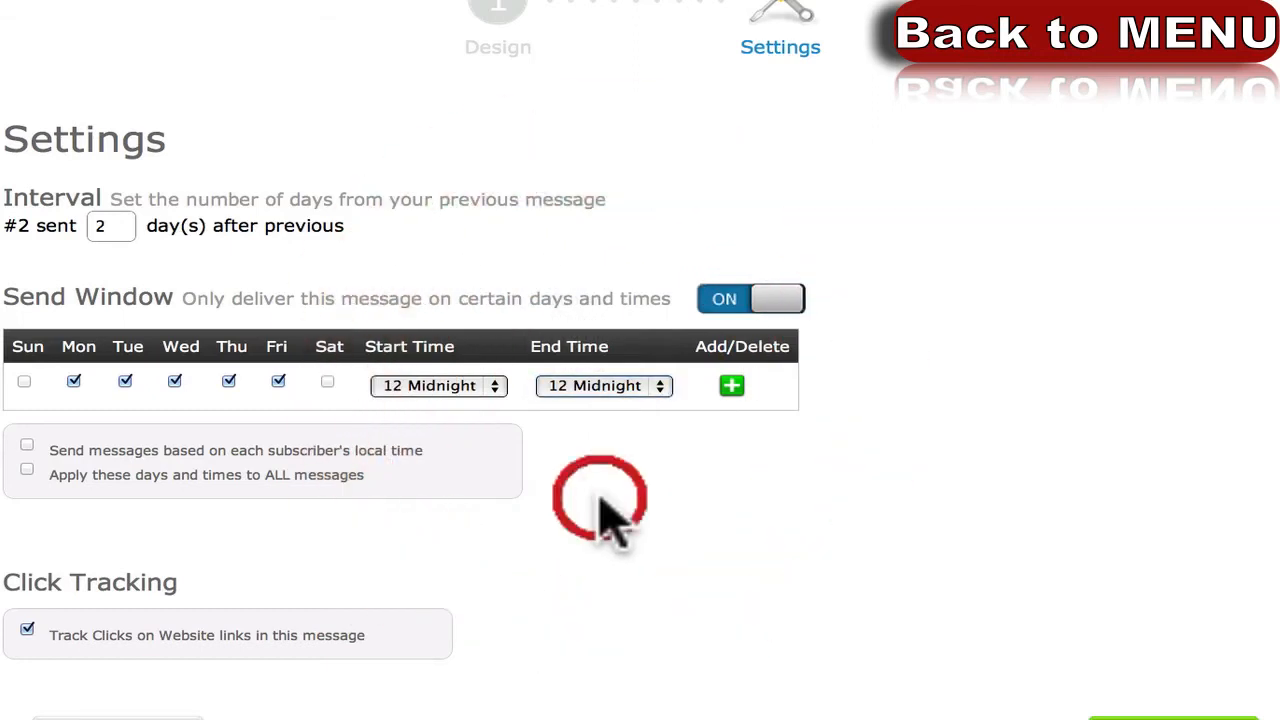
Delete the Mon–Fri send window row, switch Send Window off, and save the message.
left_click(731, 386)
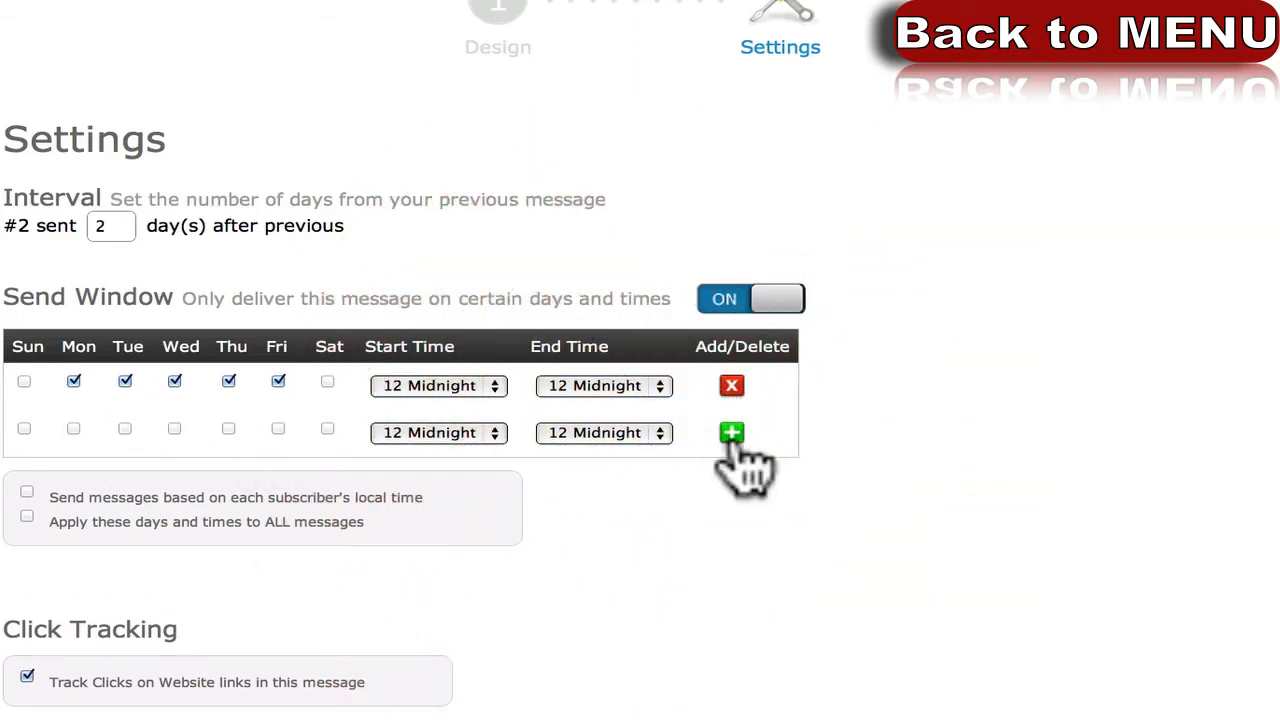
left_click(731, 388)
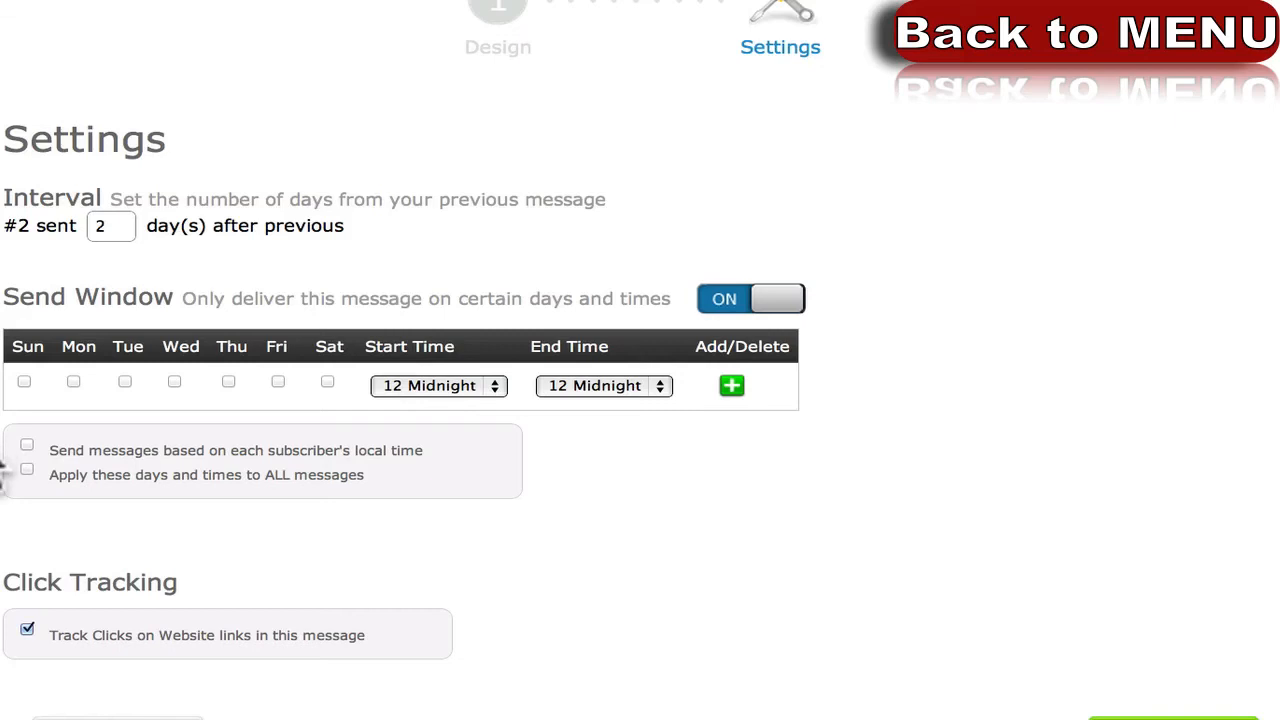
scroll(2, 476, "down", 2)
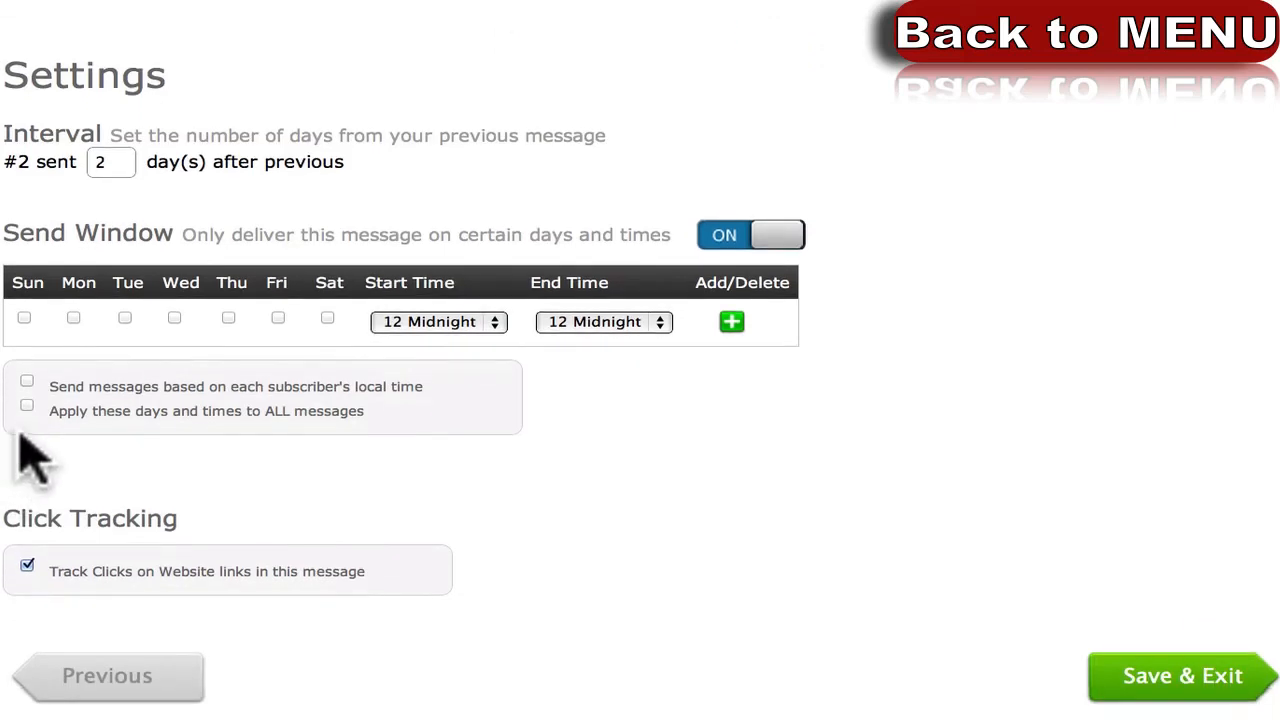
scroll(2, 470, "up", 1)
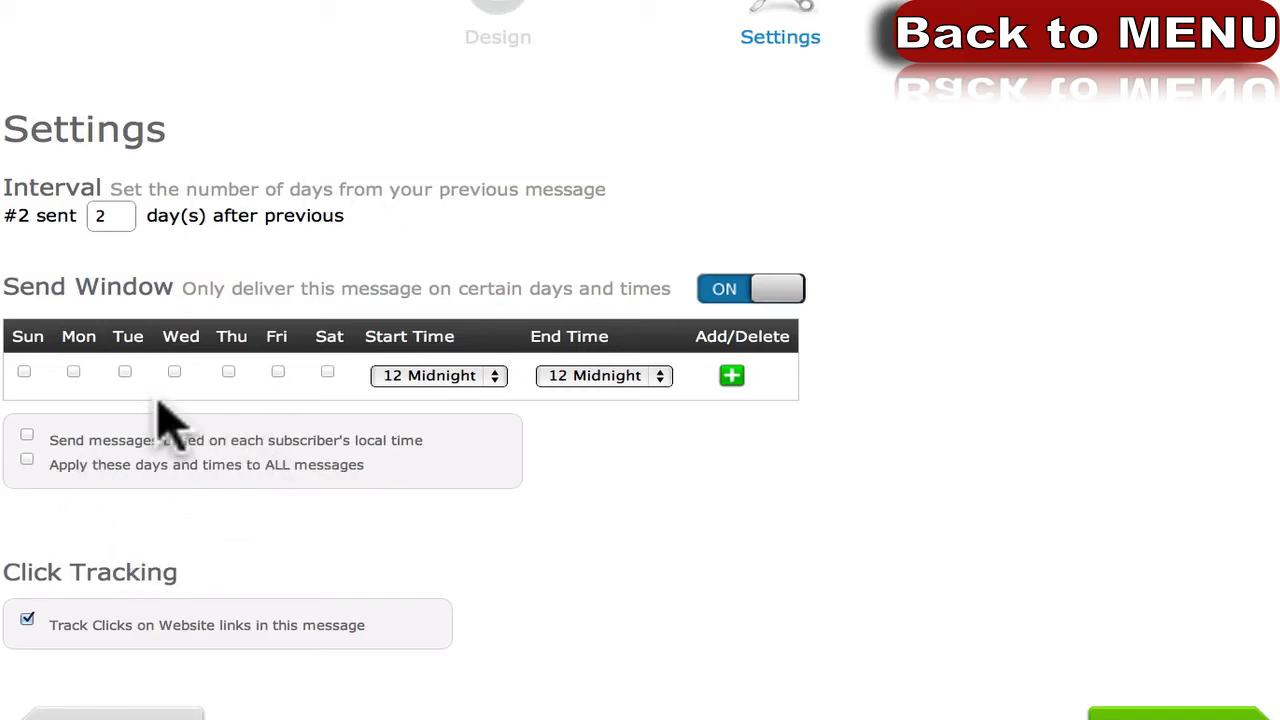
left_click(733, 289)
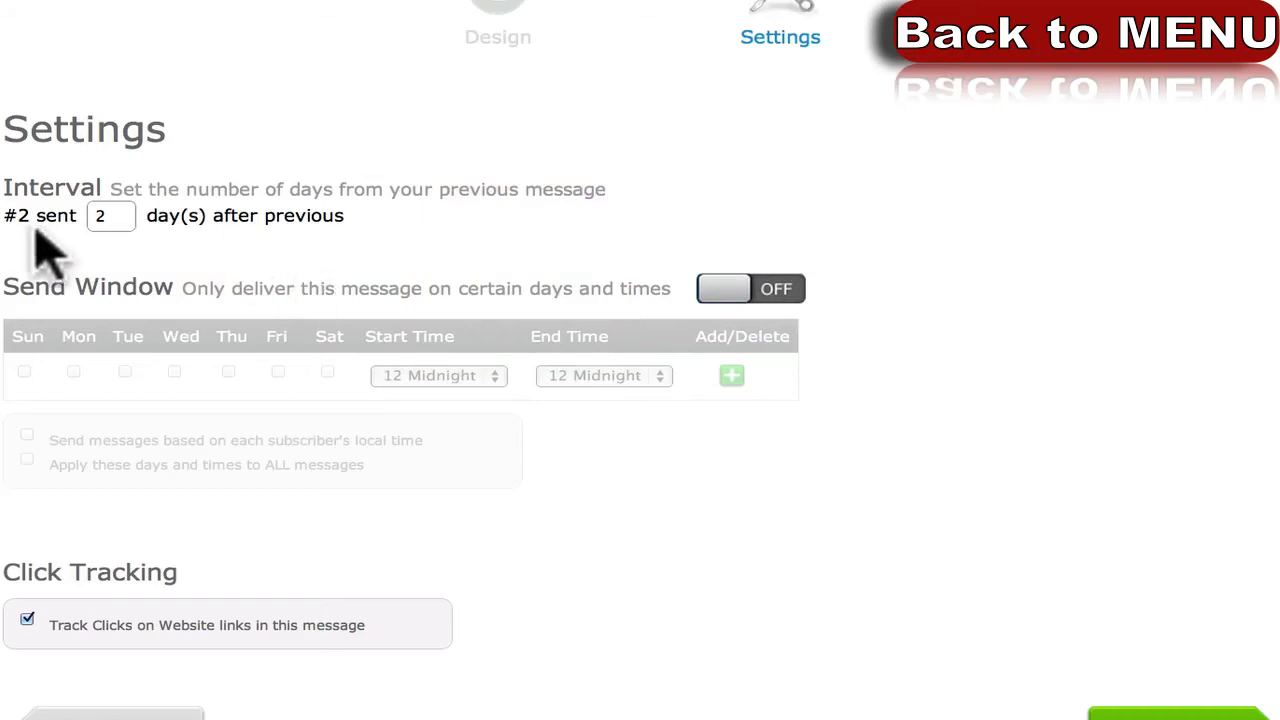
scroll(40, 243, "up", 3)
scroll(1000, 550, "down", 5)
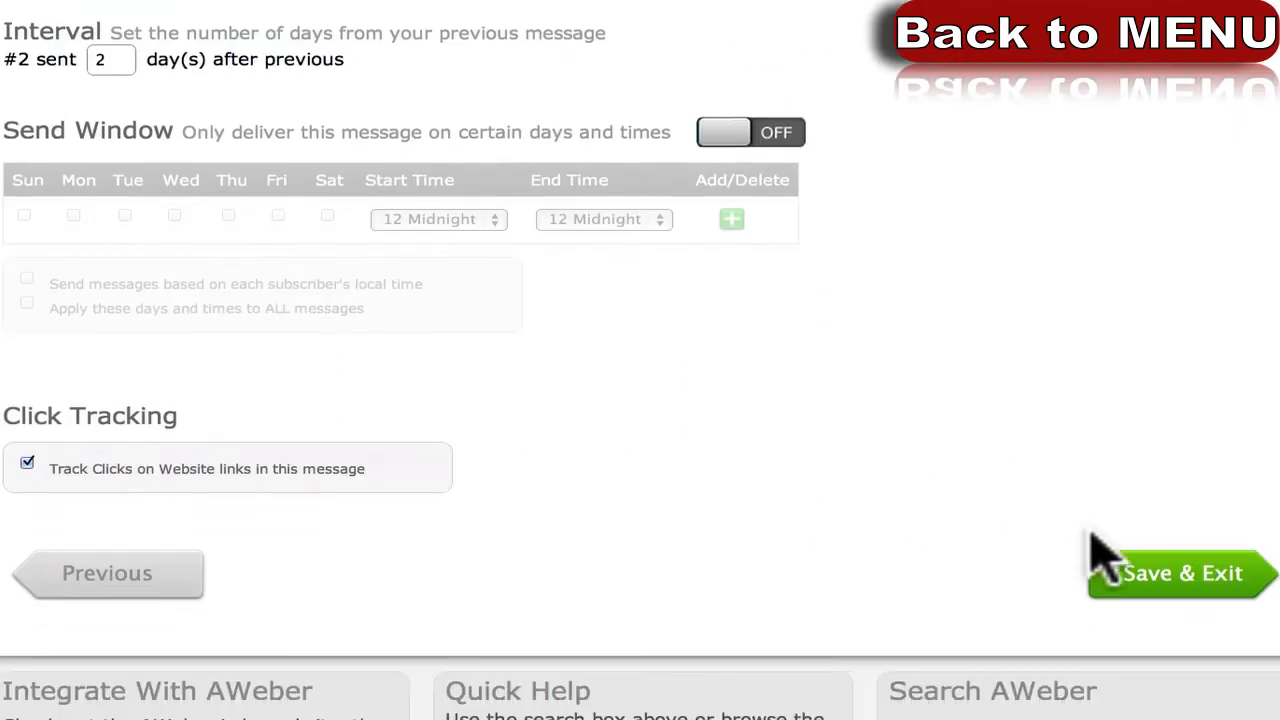
left_click(1245, 565)
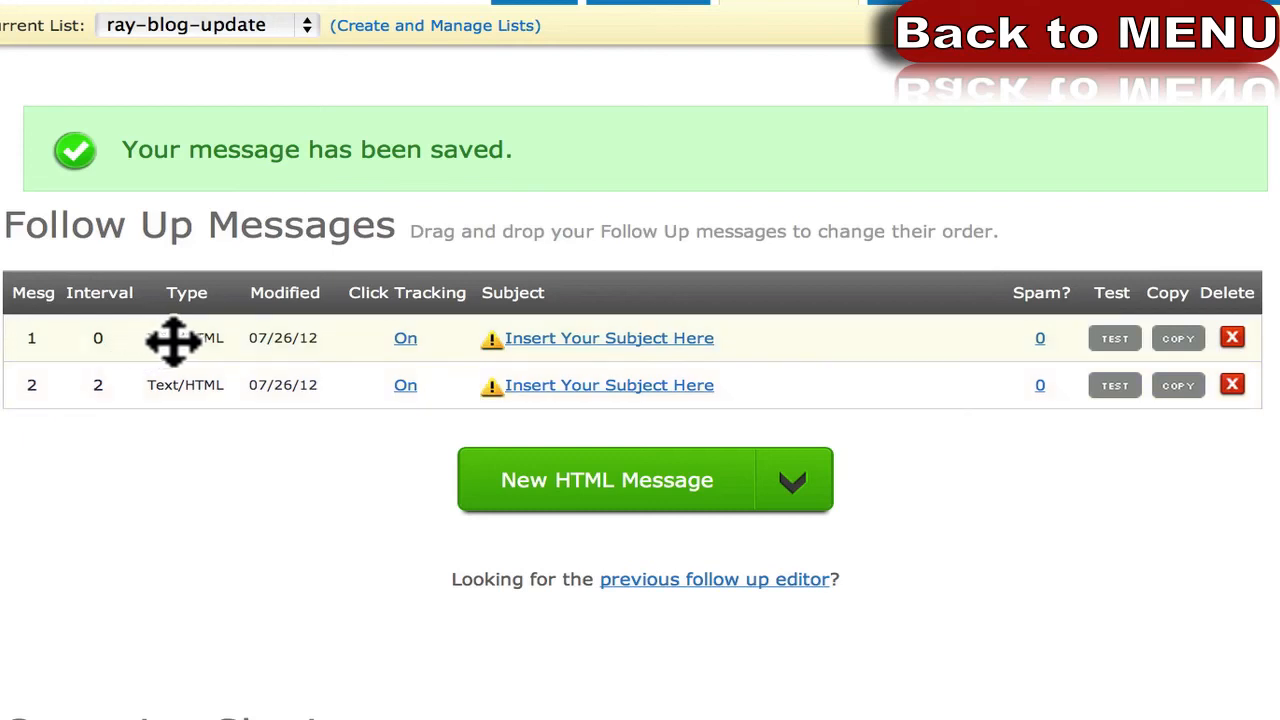
Reorder the follow-up messages by moving message 2 above message 1.
left_click_drag(277, 345, 260, 423)
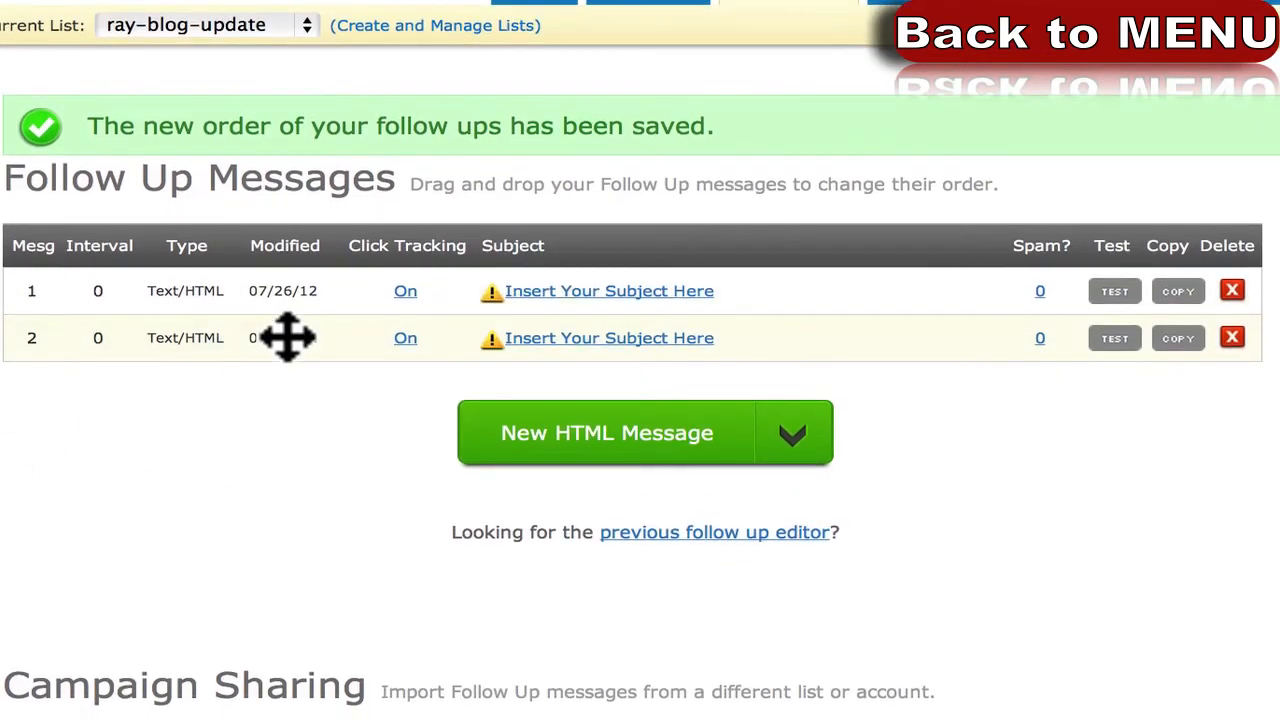
left_click_drag(286, 337, 282, 300)
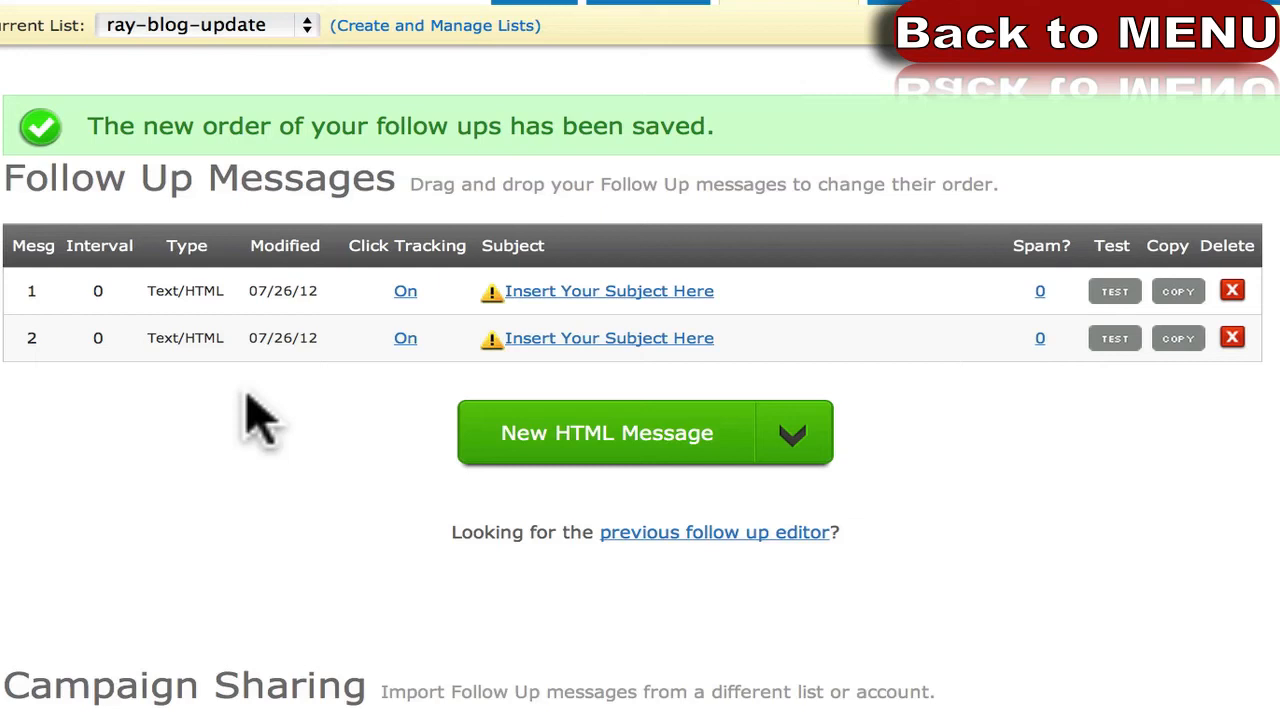
scroll(240, 480, "down", 6)
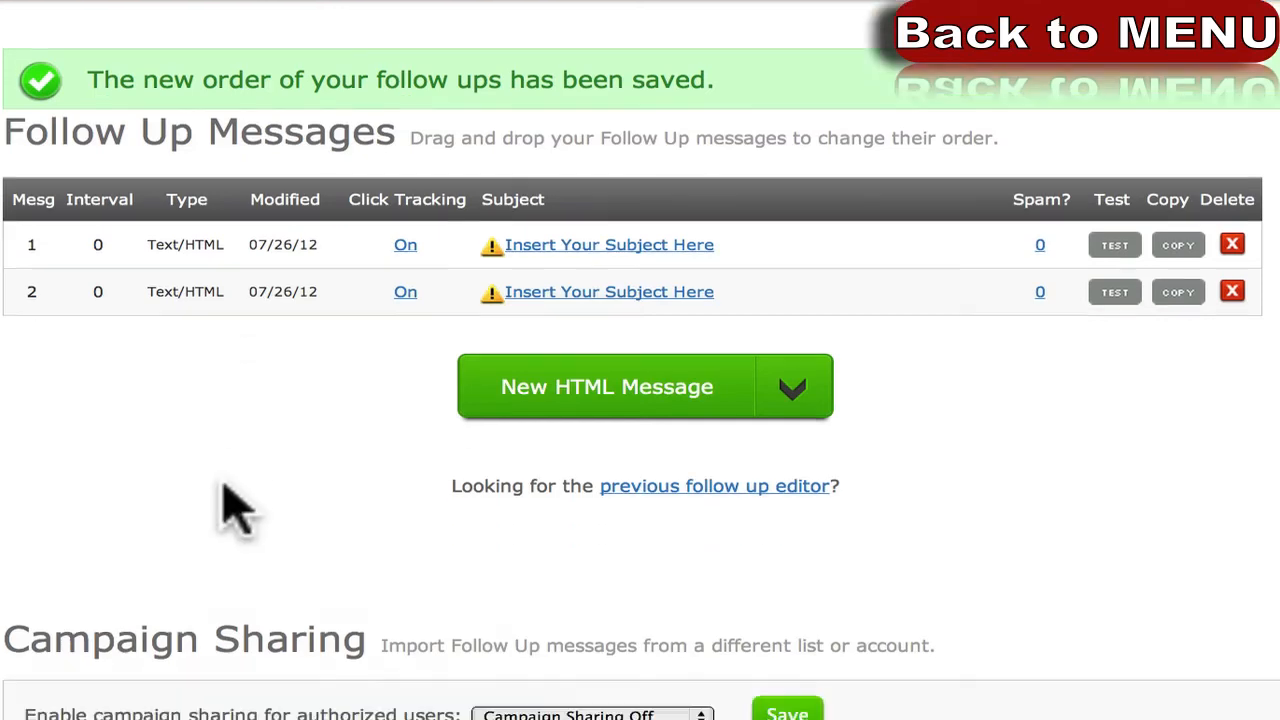
scroll(270, 495, "up", 5)
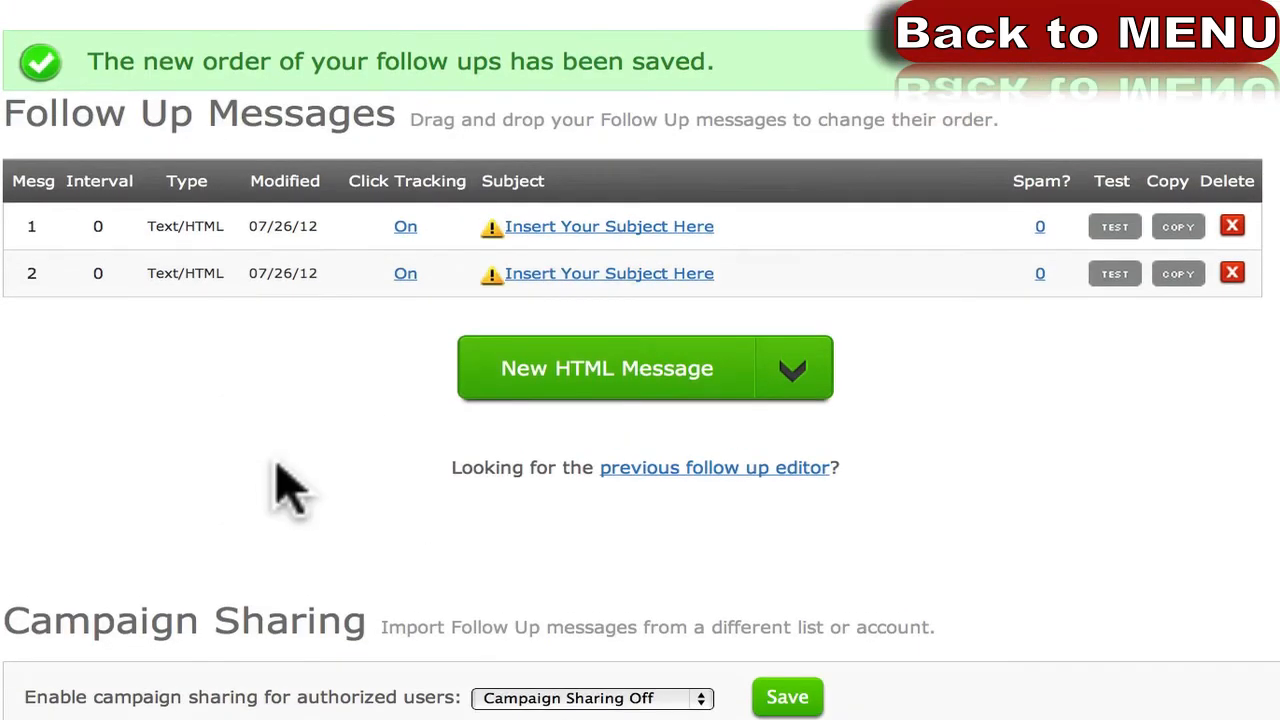
scroll(280, 488, "down", 2)
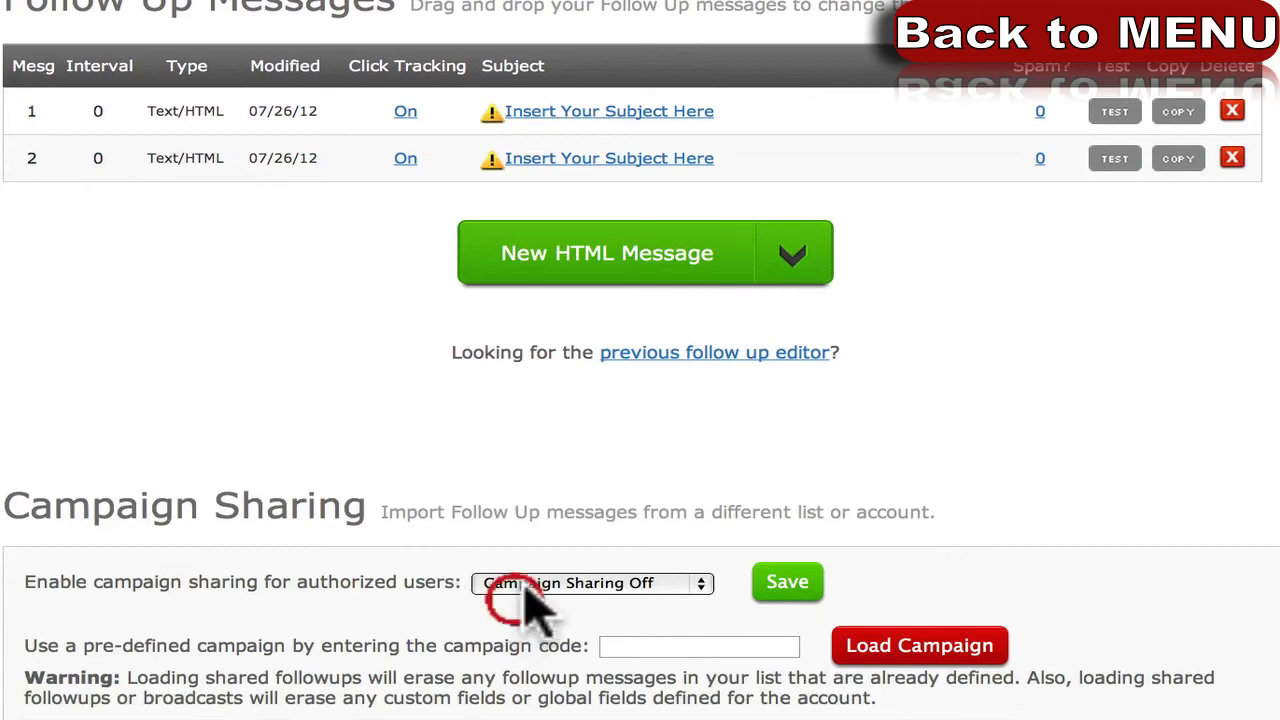
Review the Campaign Sharing choices without changes and open the Messages menu.
left_click(522, 588)
left_click(266, 514)
scroll(272, 537, "down", 1)
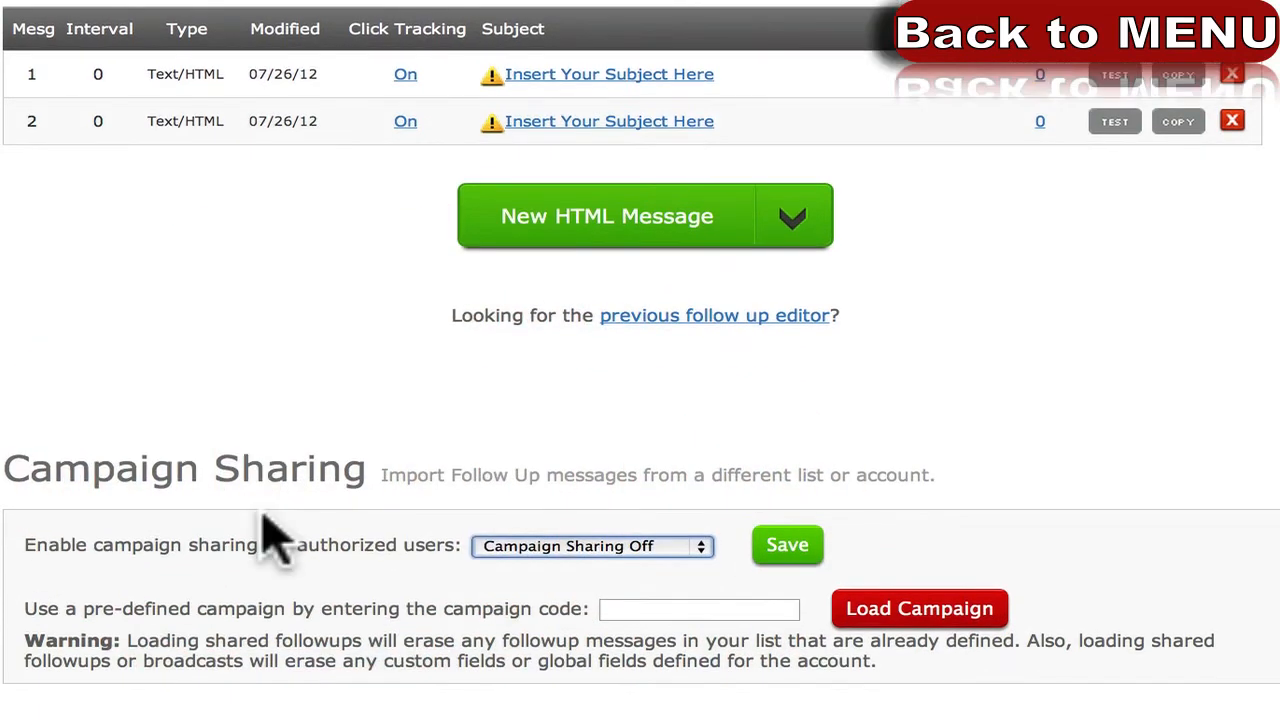
scroll(290, 520, "up", 2)
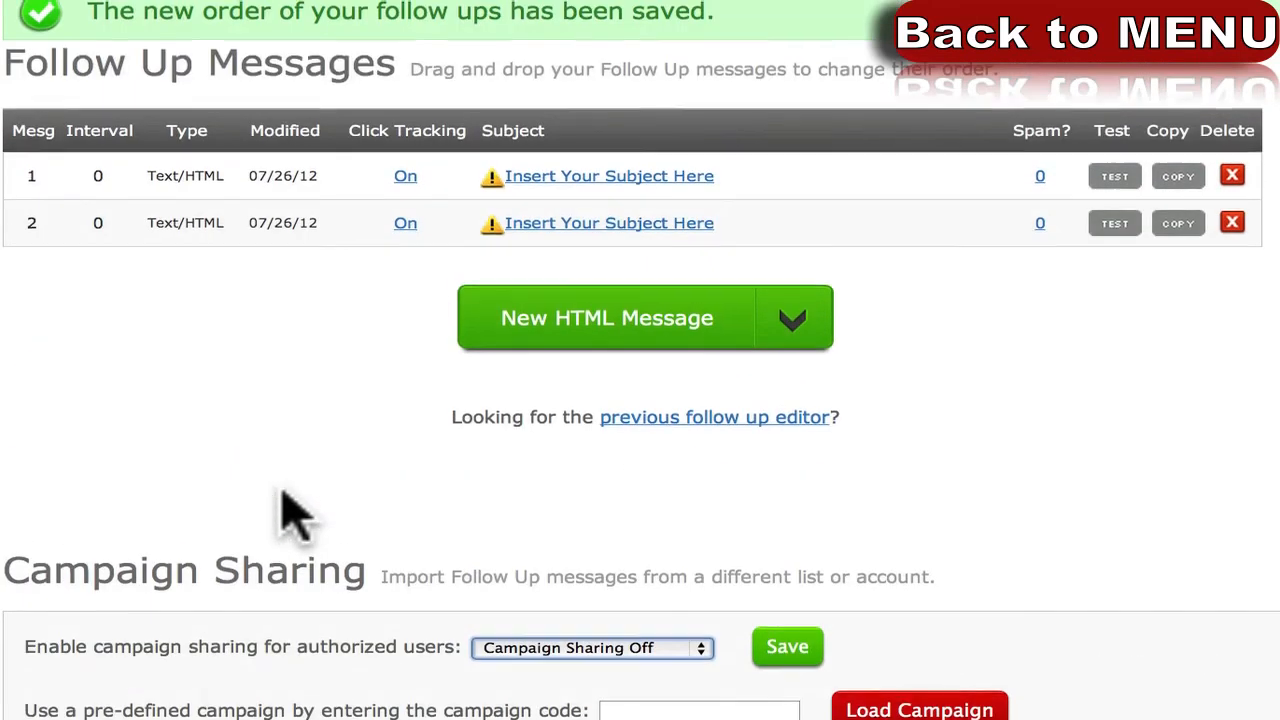
scroll(290, 515, "up", 2)
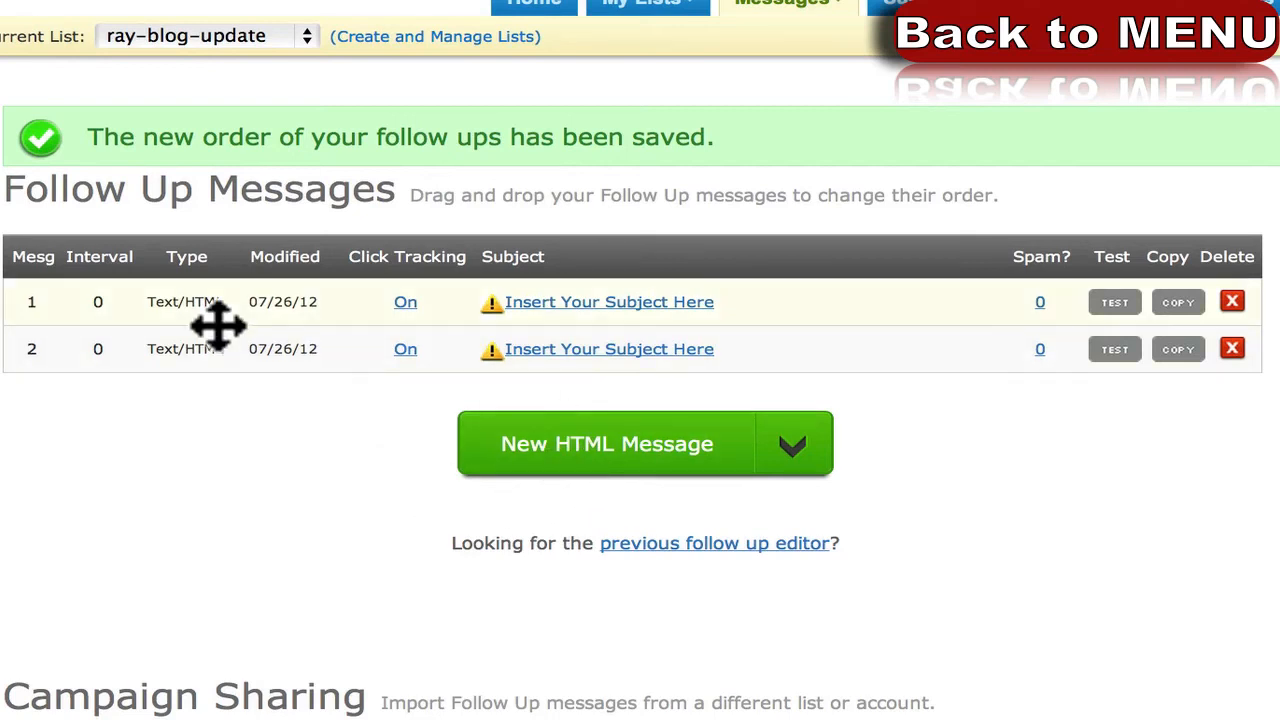
left_click(205, 575)
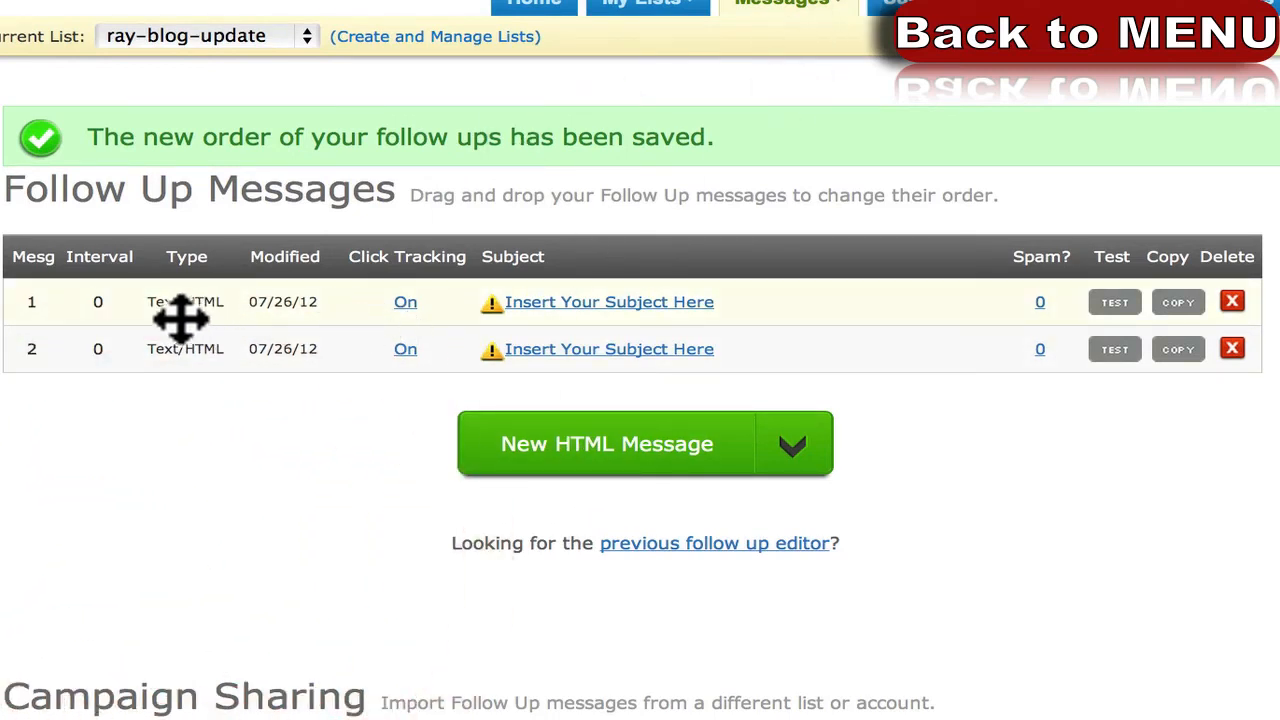
left_click(800, 12)
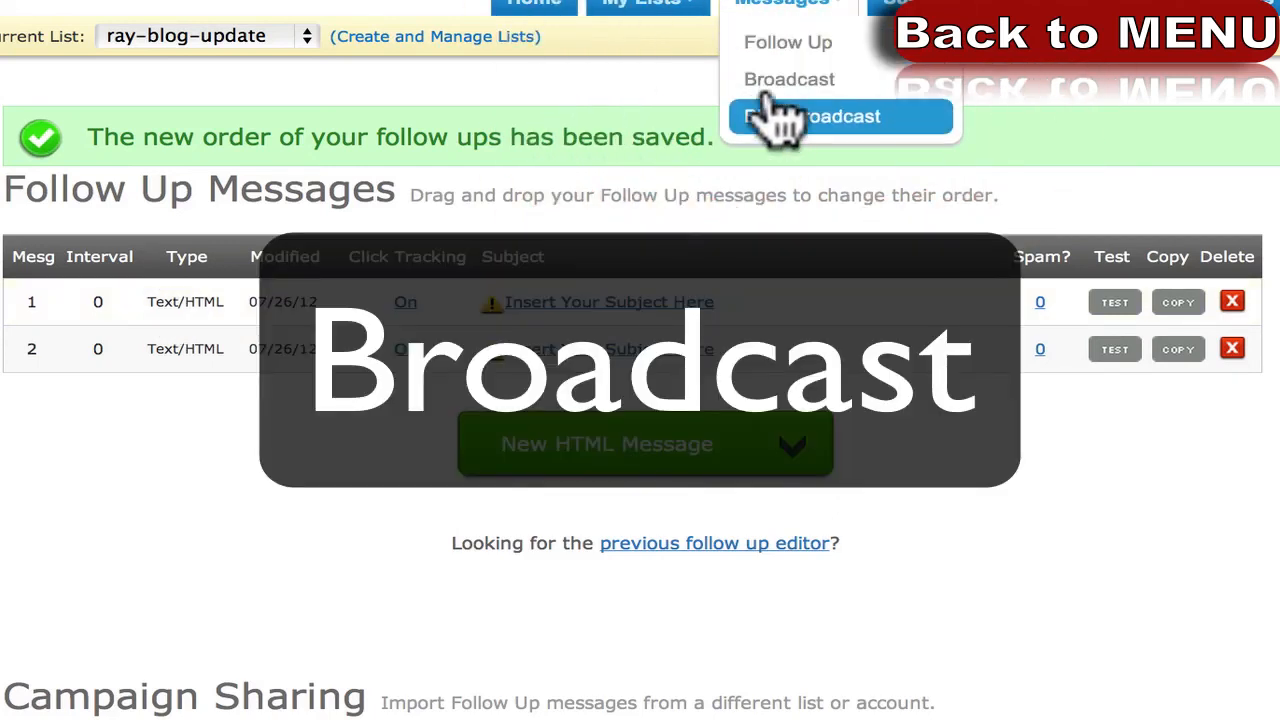
left_click(786, 82)
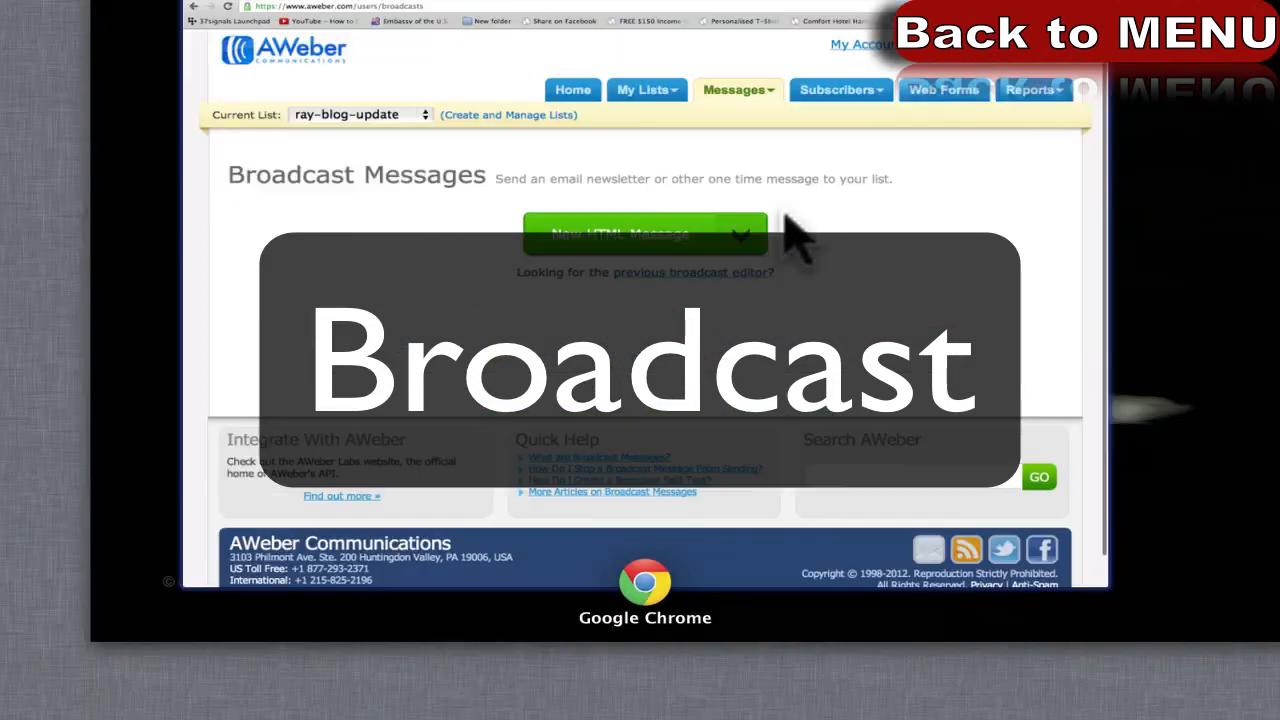
left_click(362, 454)
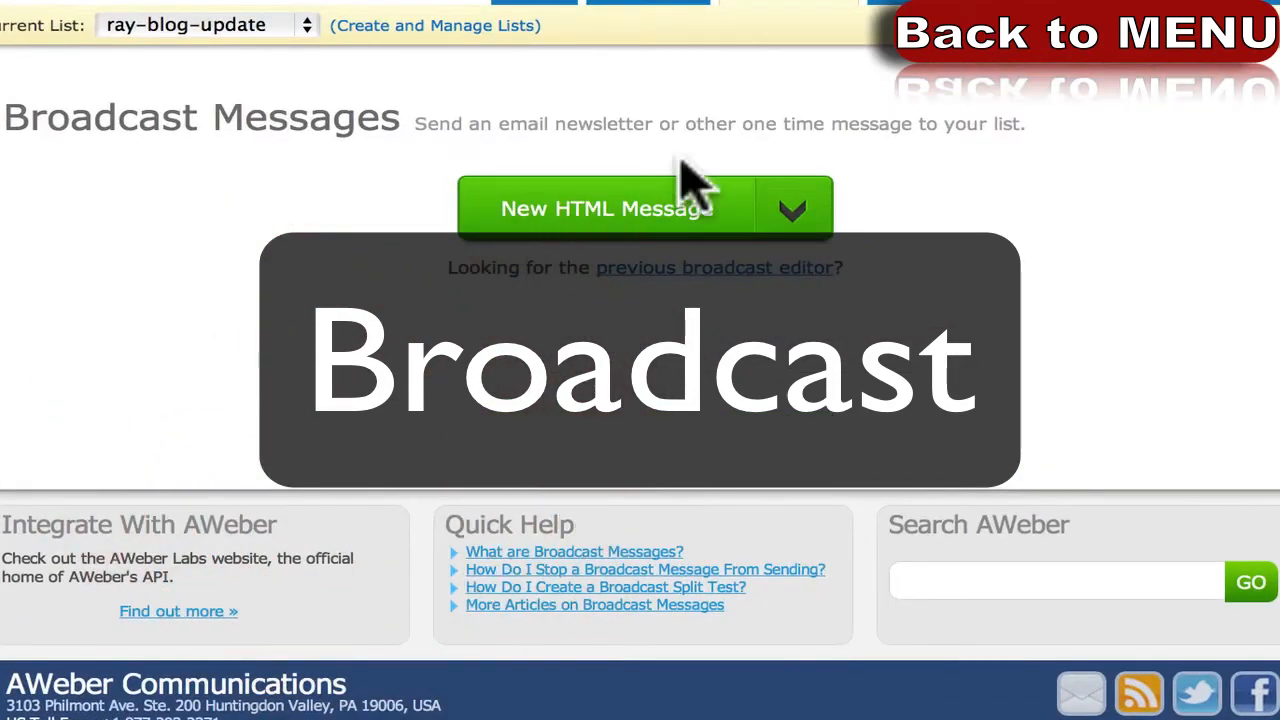
left_click(805, 222)
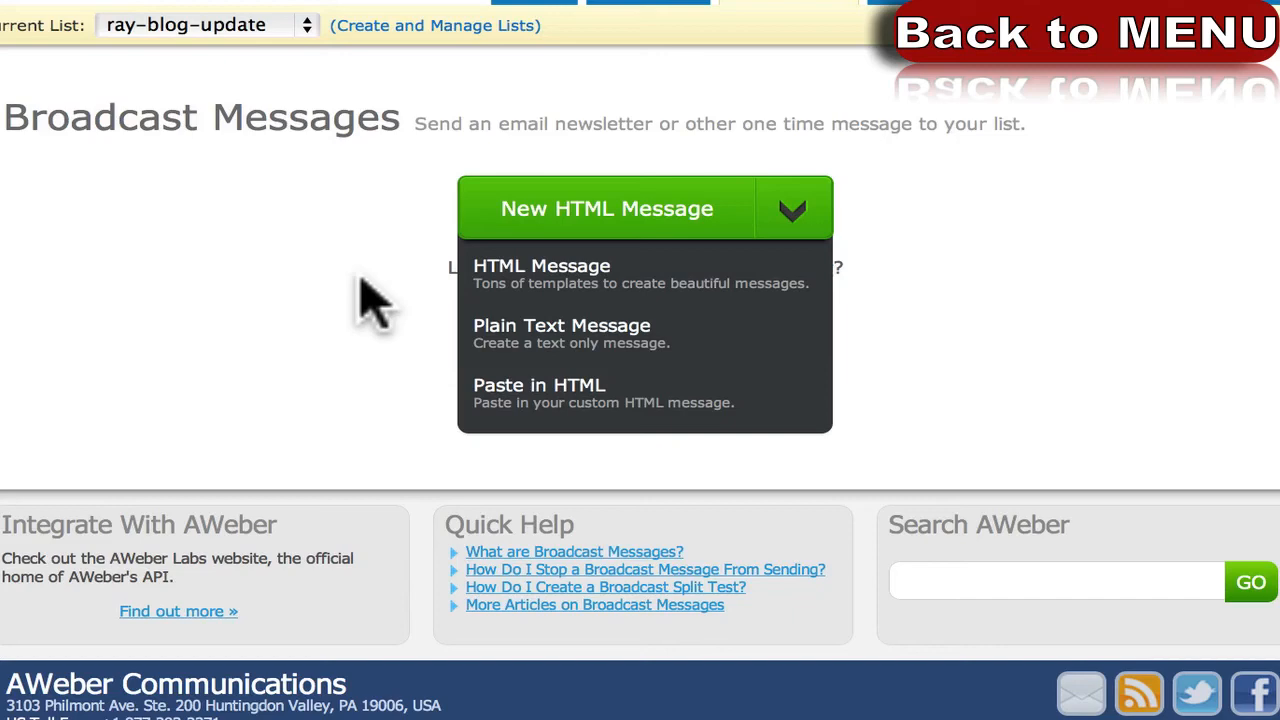
left_click(578, 285)
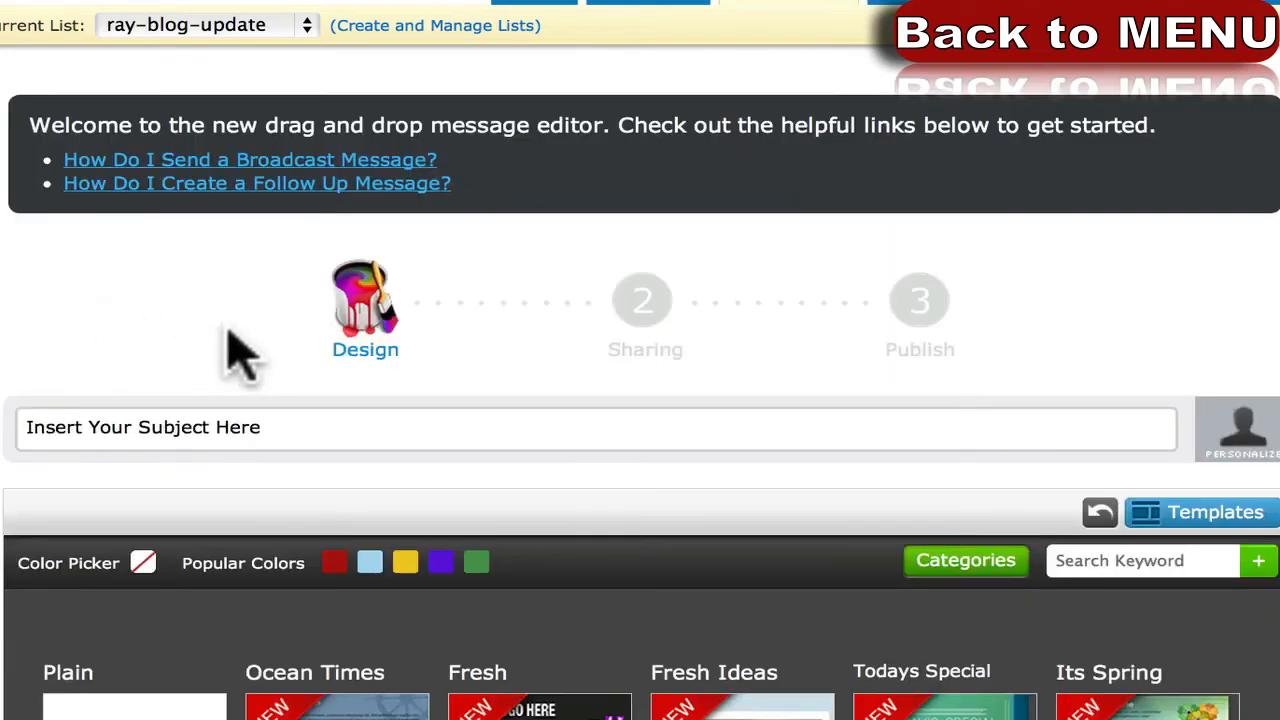
scroll(935, 370, "down", 5)
scroll(800, 414, "right", 10)
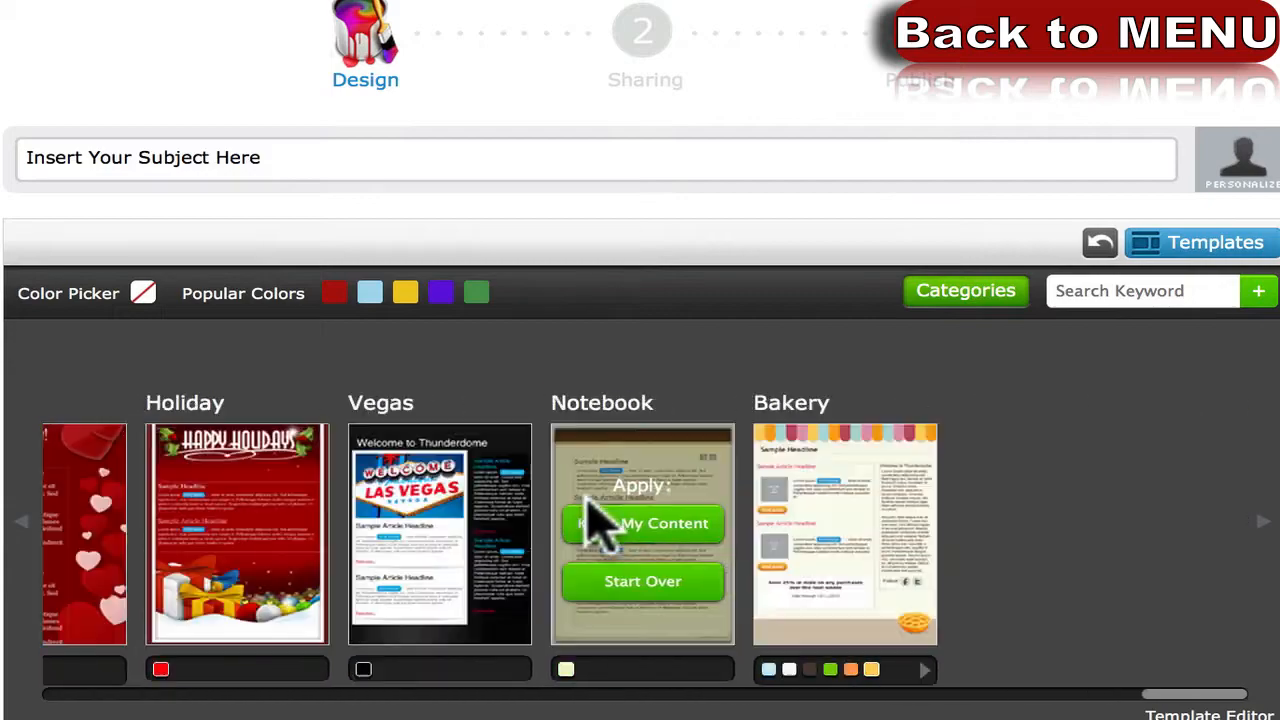
scroll(528, 343, "down", 2)
scroll(524, 300, "up", 5)
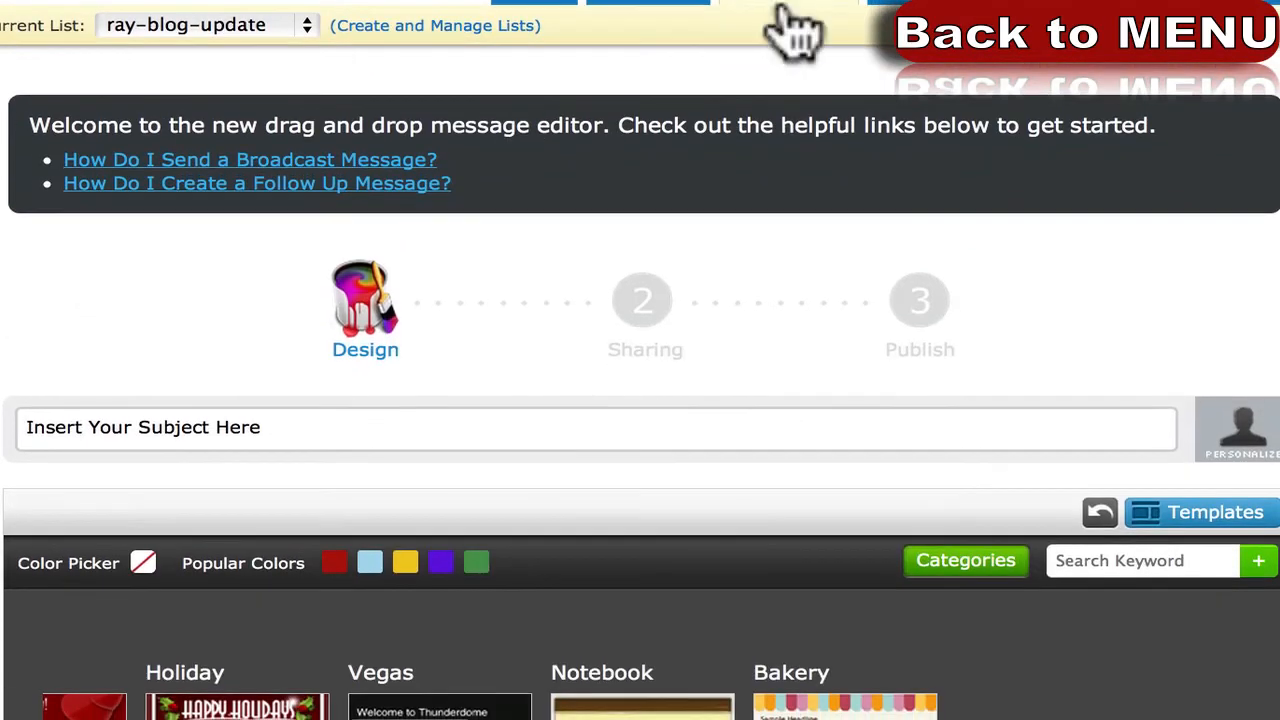
mouse_move(780, 32)
left_click(798, 95)
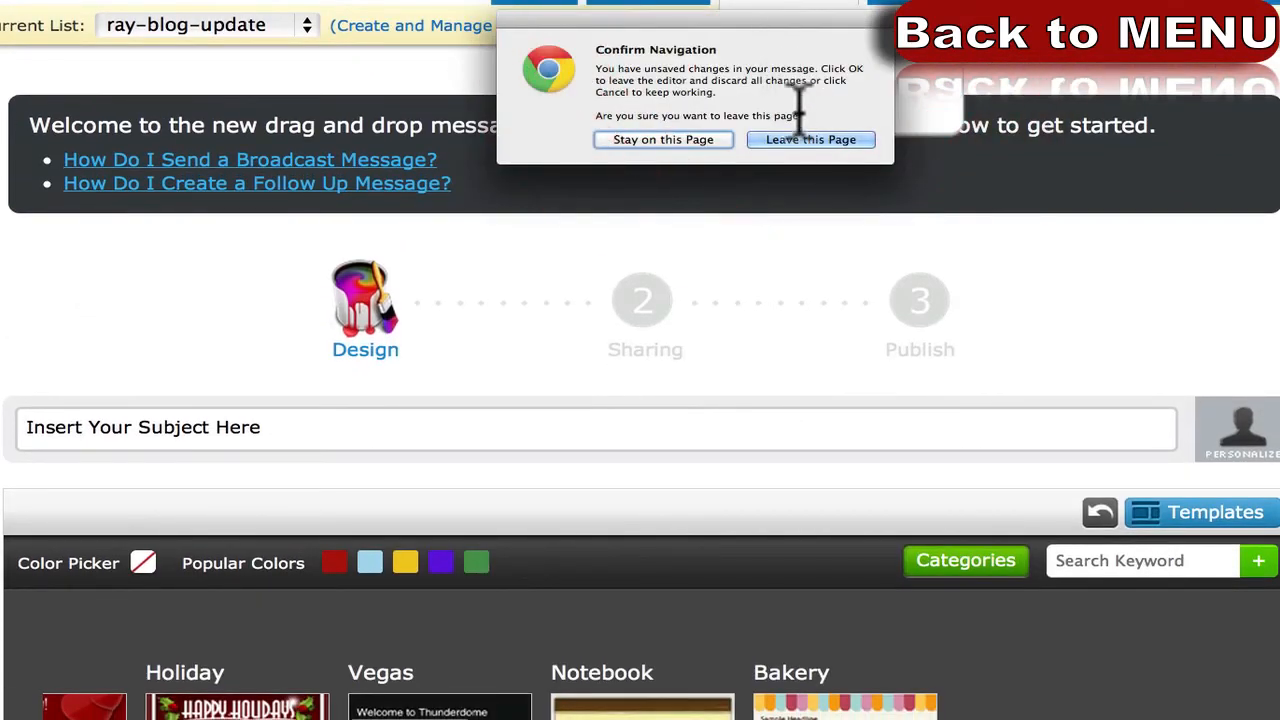
left_click(796, 142)
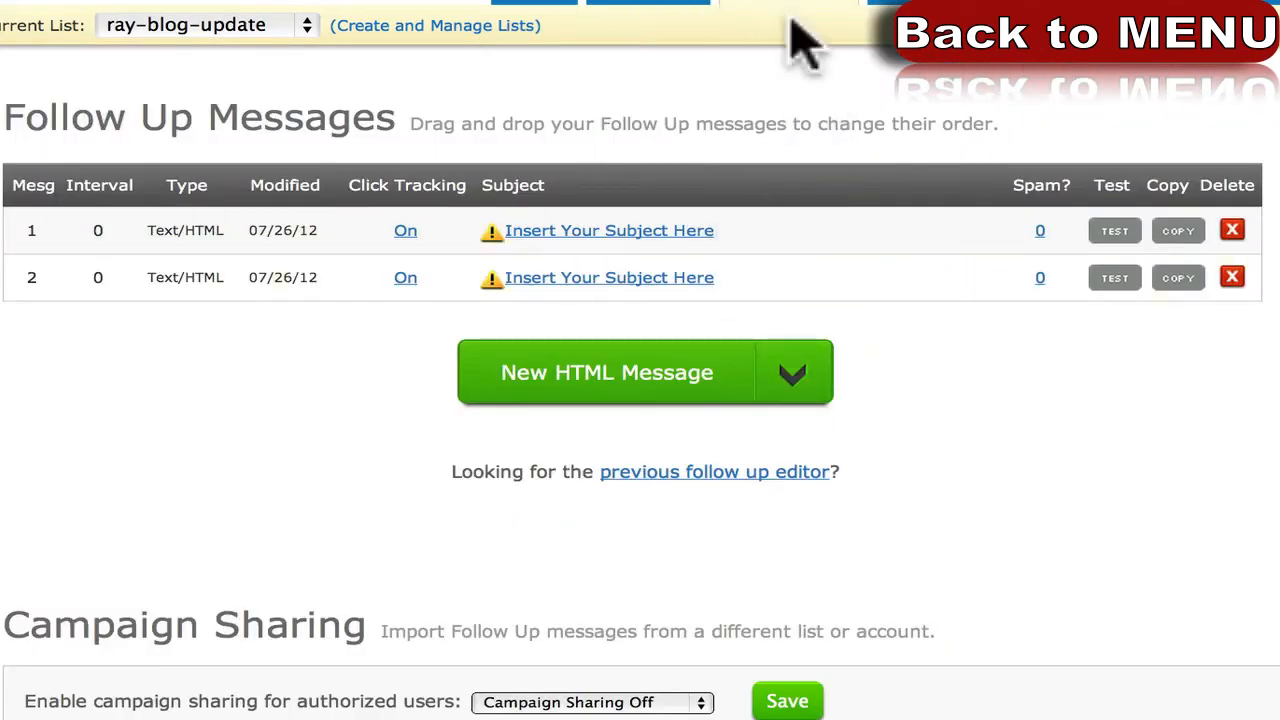
Go to Broadcast Messages and switch the current list to atmerkak.
mouse_move(800, 15)
left_click(791, 68)
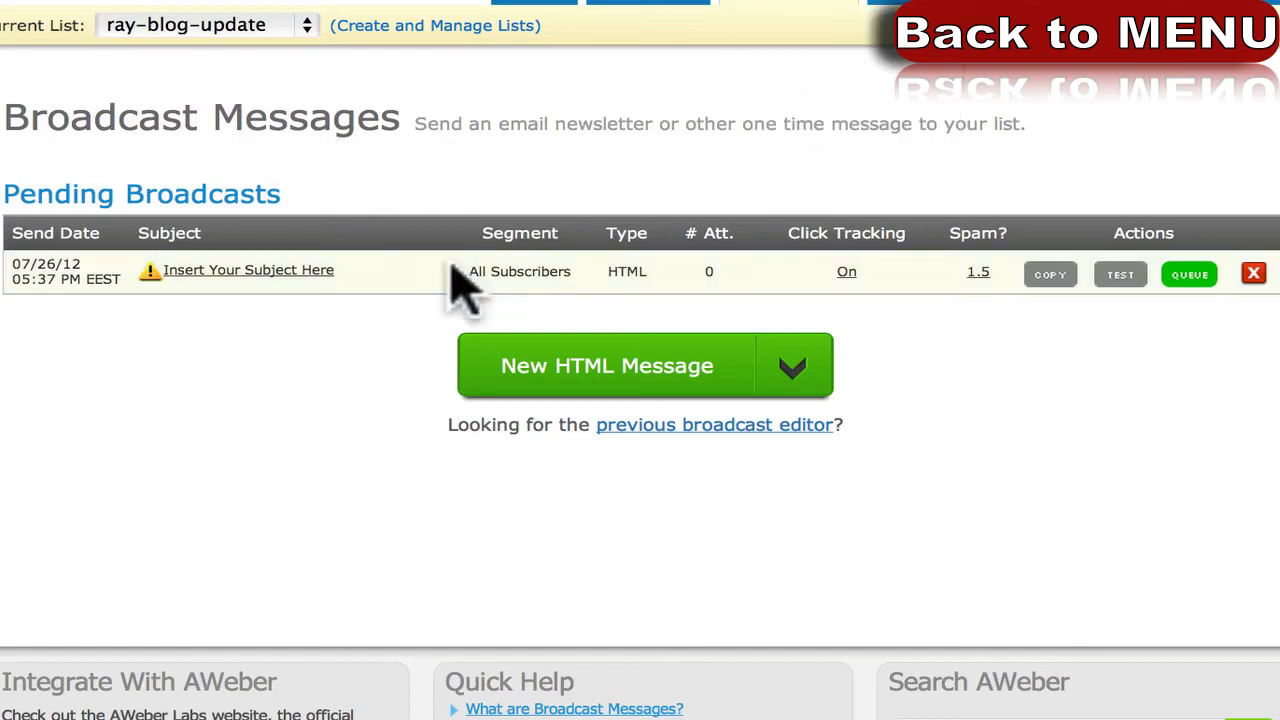
scroll(629, 531, "down", 3)
scroll(625, 515, "up", 1)
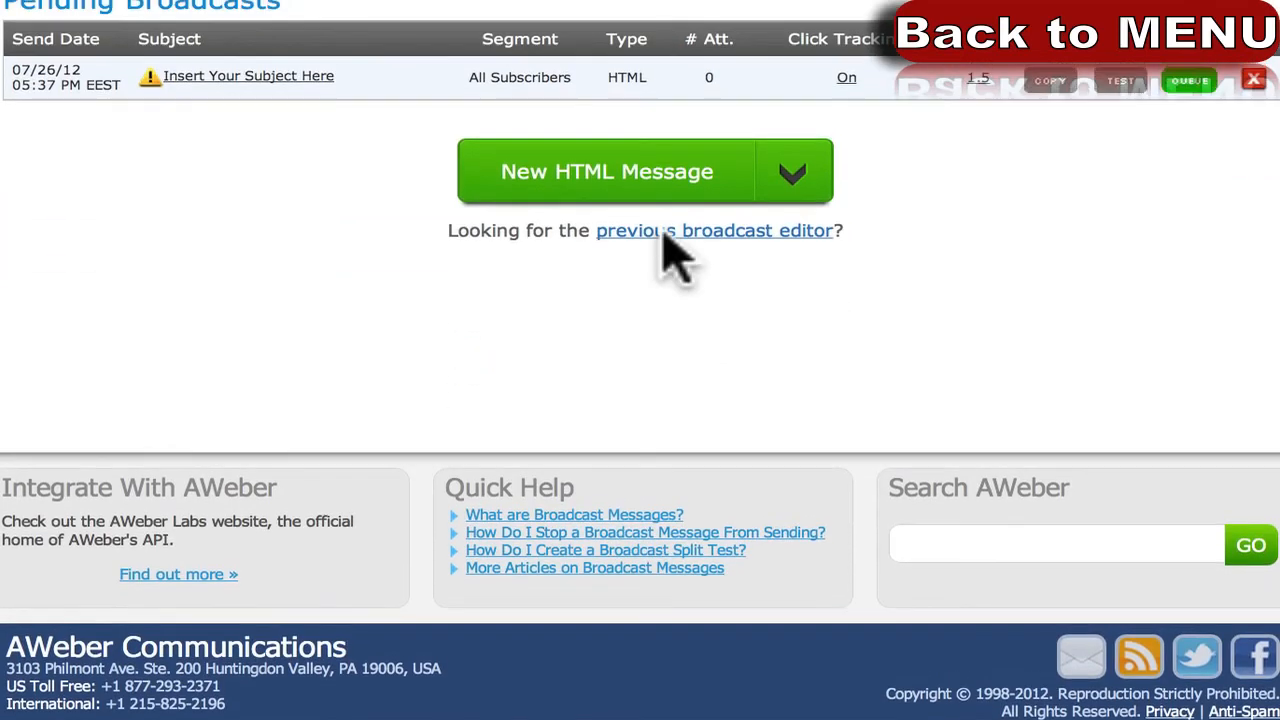
left_click(800, 200)
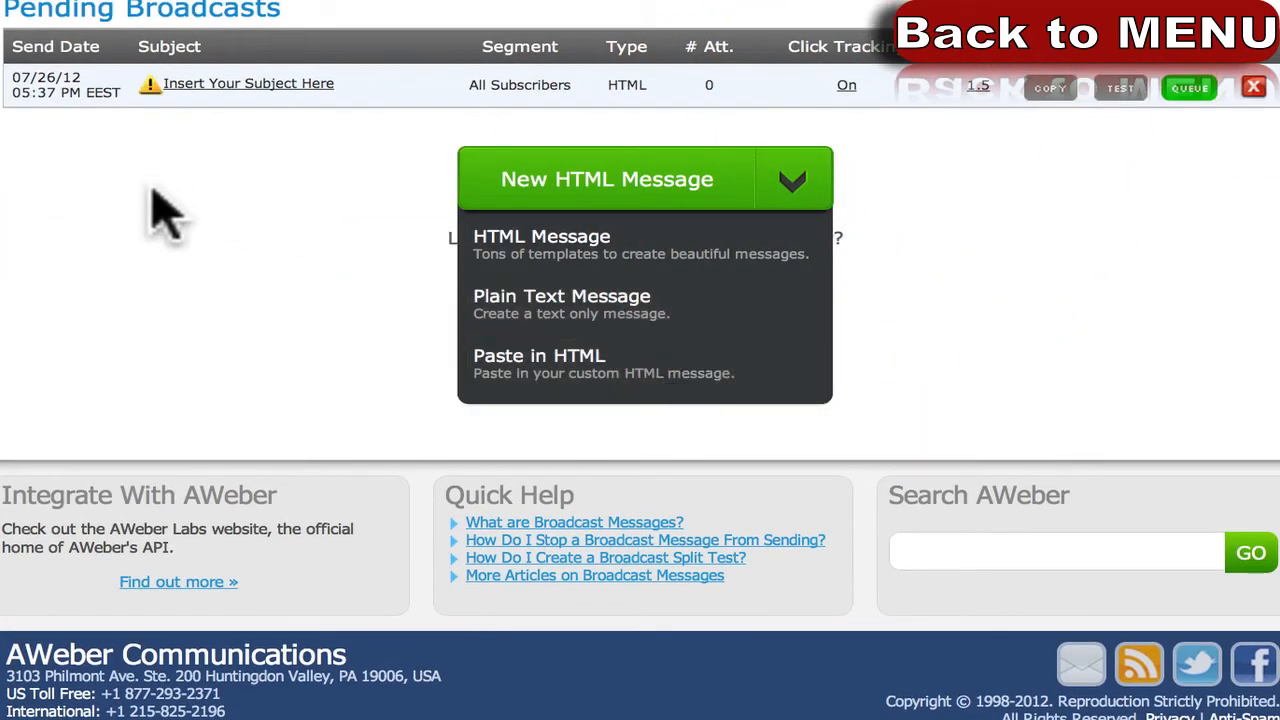
left_click(226, 270)
scroll(240, 285, "up", 4)
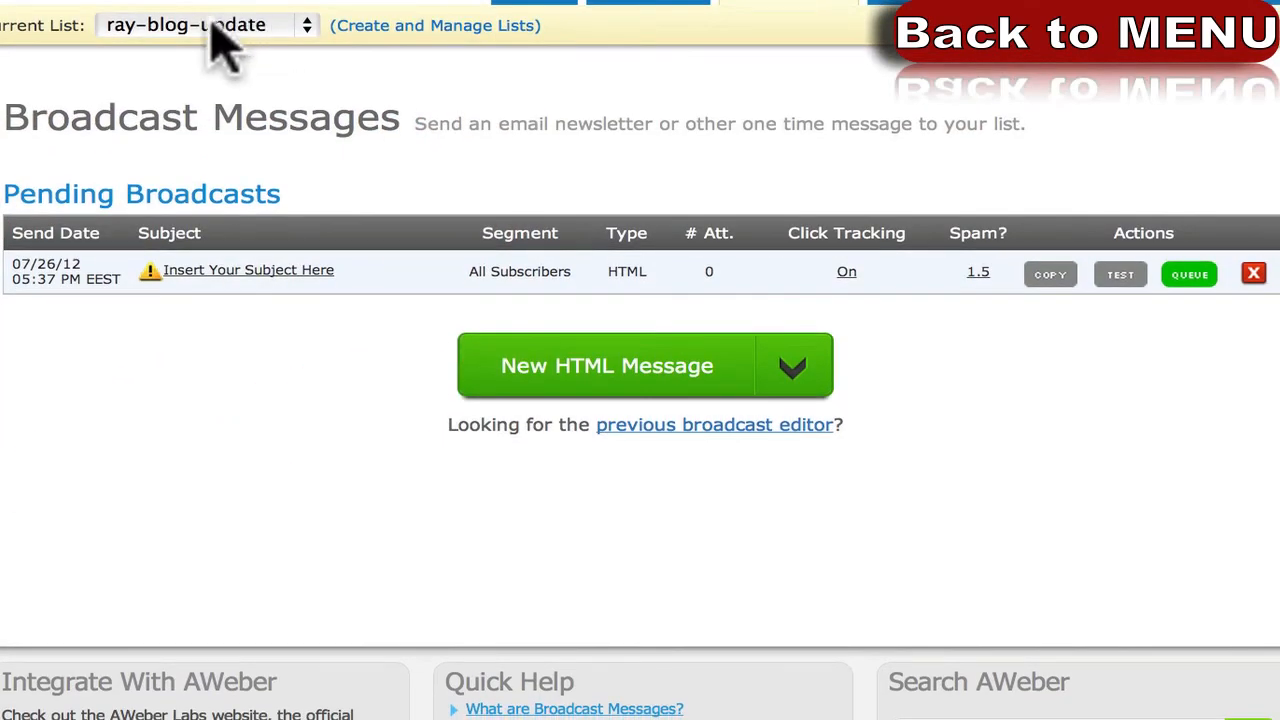
left_click(232, 40)
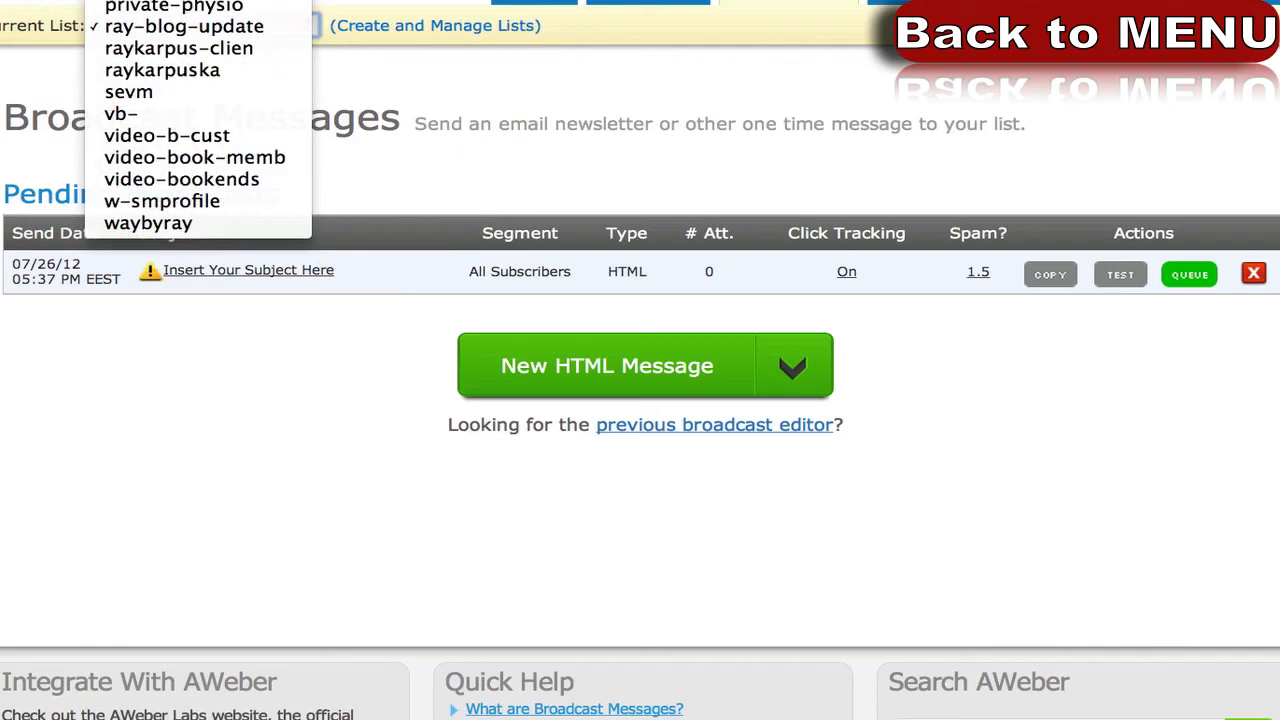
left_click(198, 2)
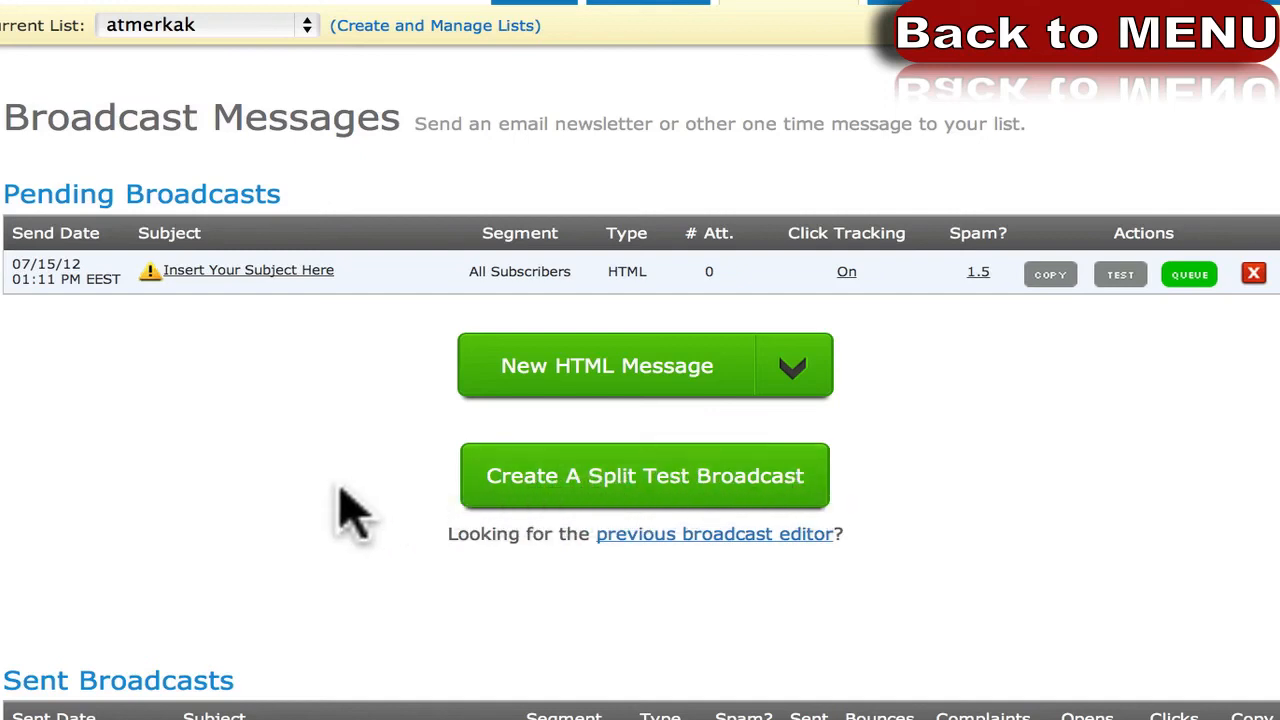
Create a split test broadcast with two groups set to 50% each.
left_click(560, 484)
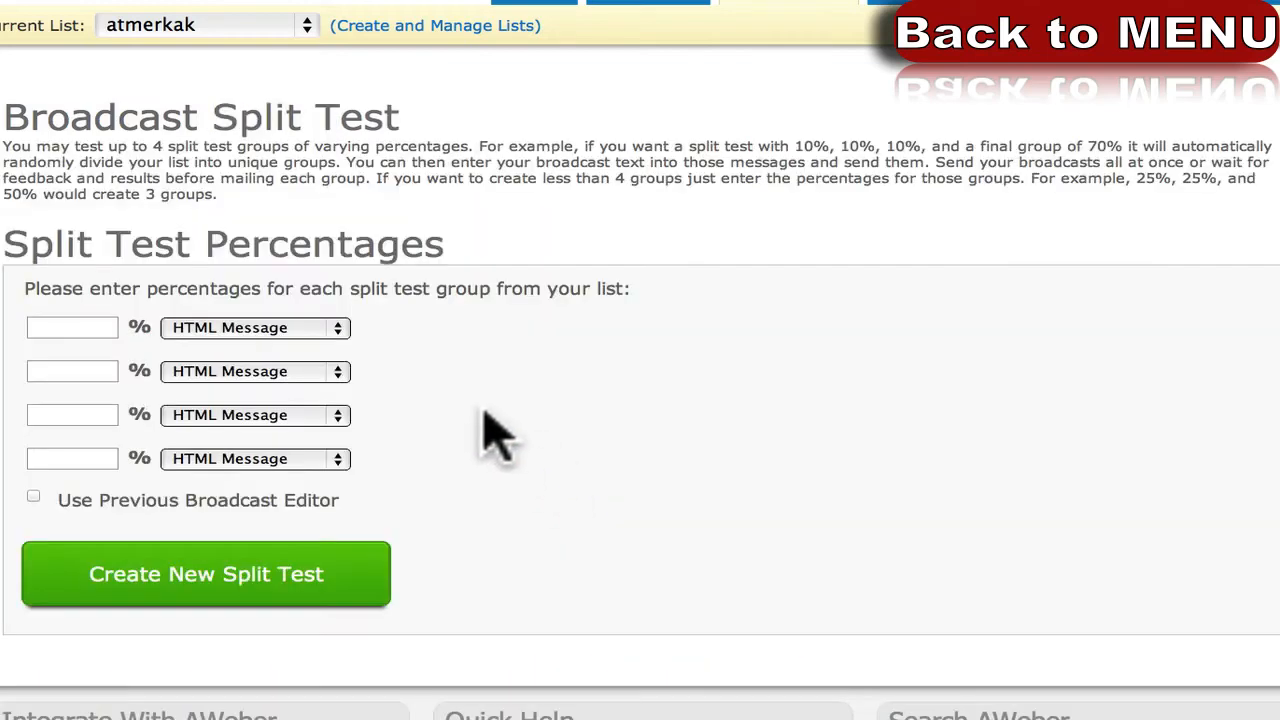
left_click(104, 327)
type("50")
left_click(95, 371)
type("50")
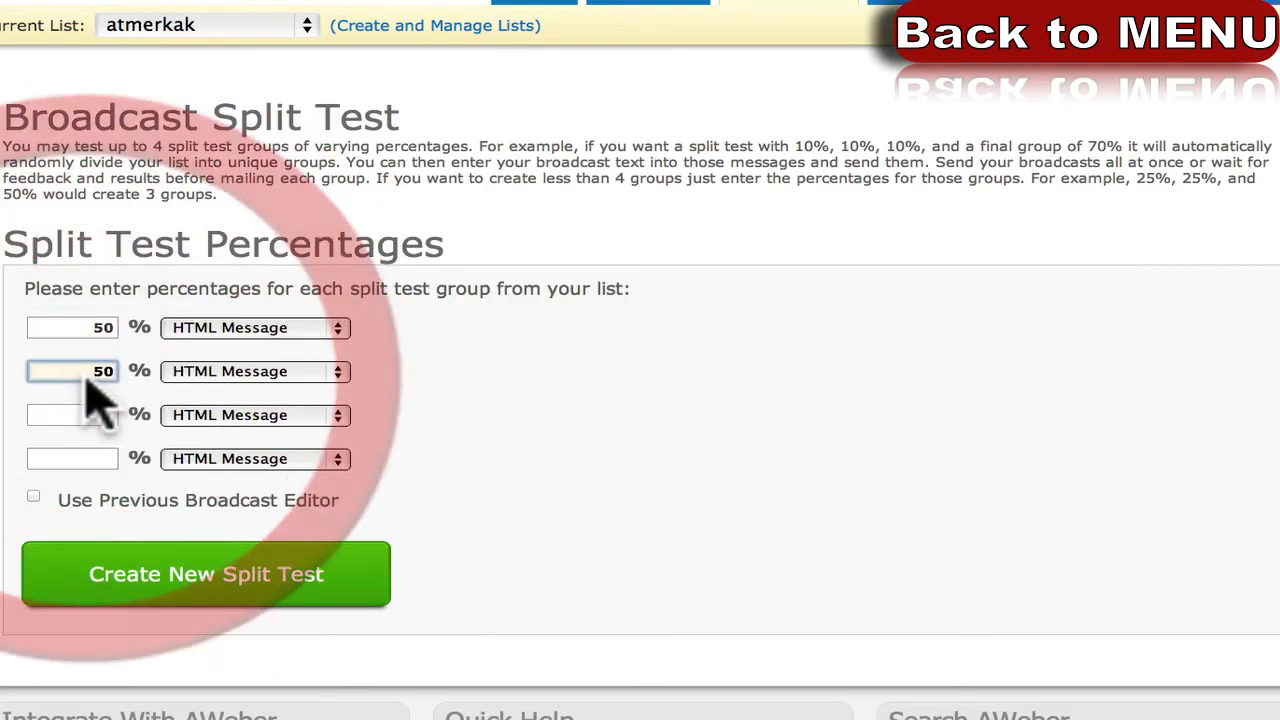
left_click(489, 356)
left_click(130, 578)
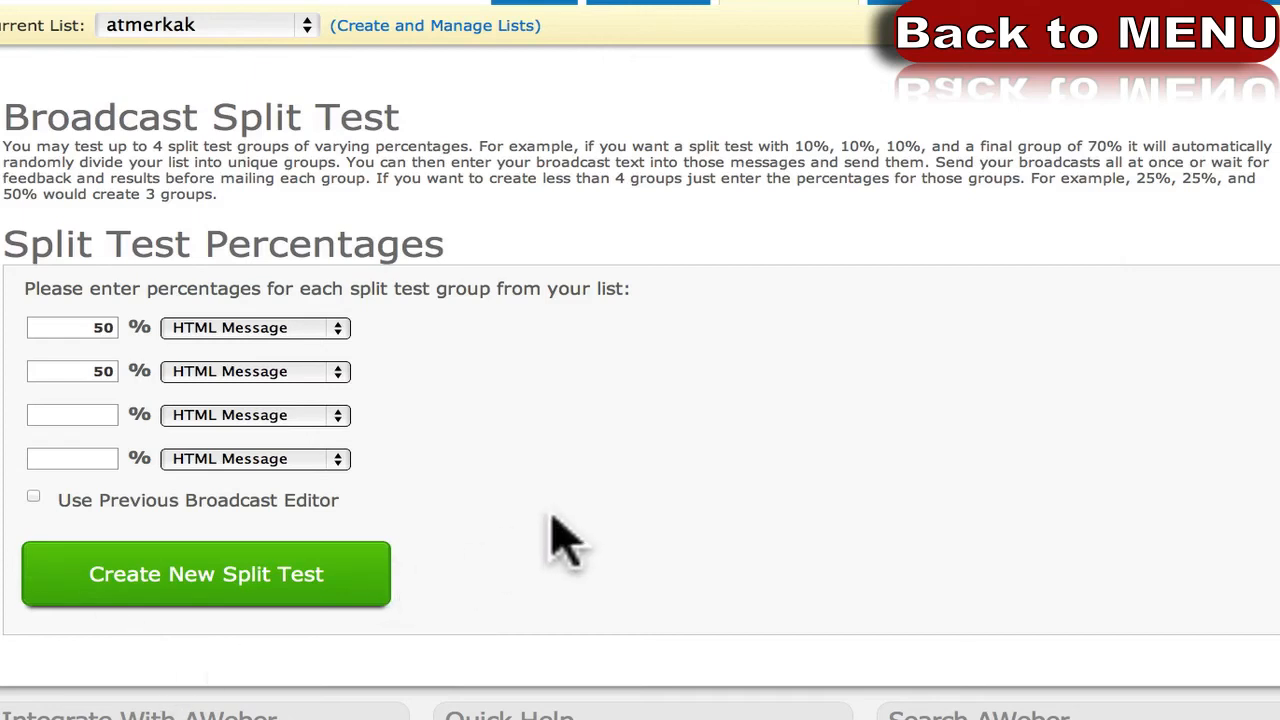
scroll(551, 512, "down", 1)
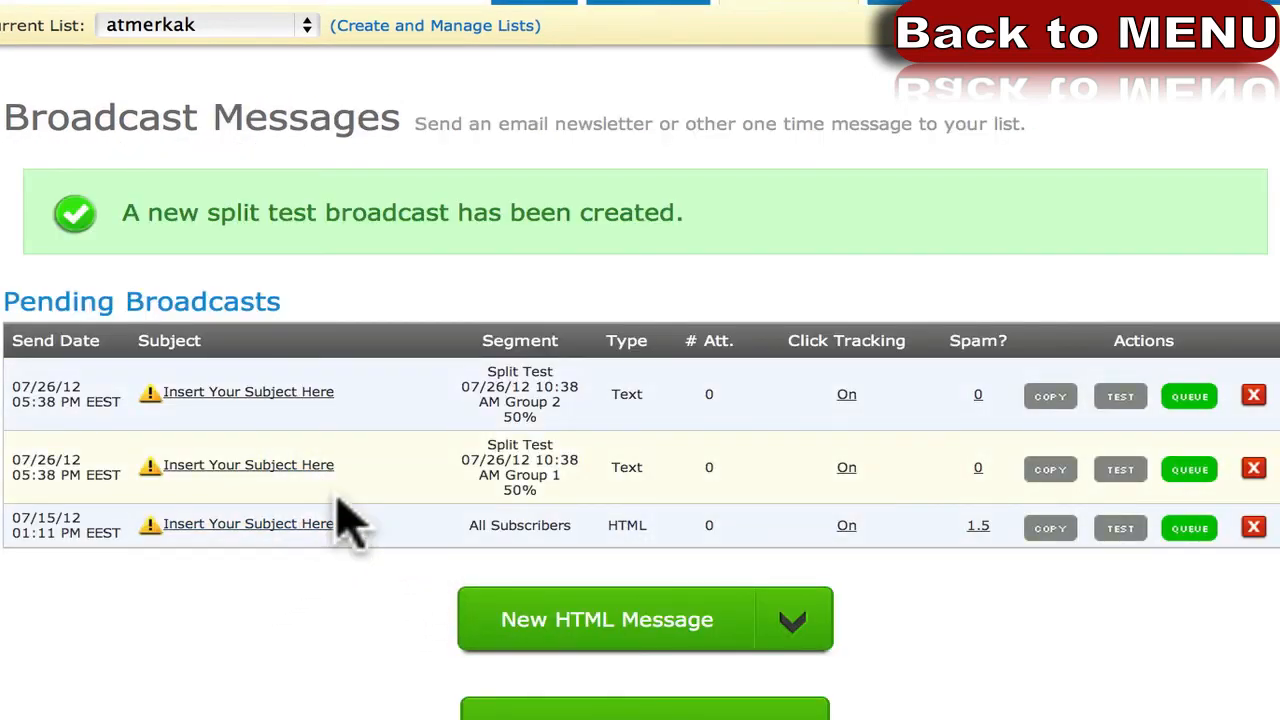
Delete the old 07/15/12 HTML broadcast, then open the Group 2 split-test broadcast.
left_click(1252, 527)
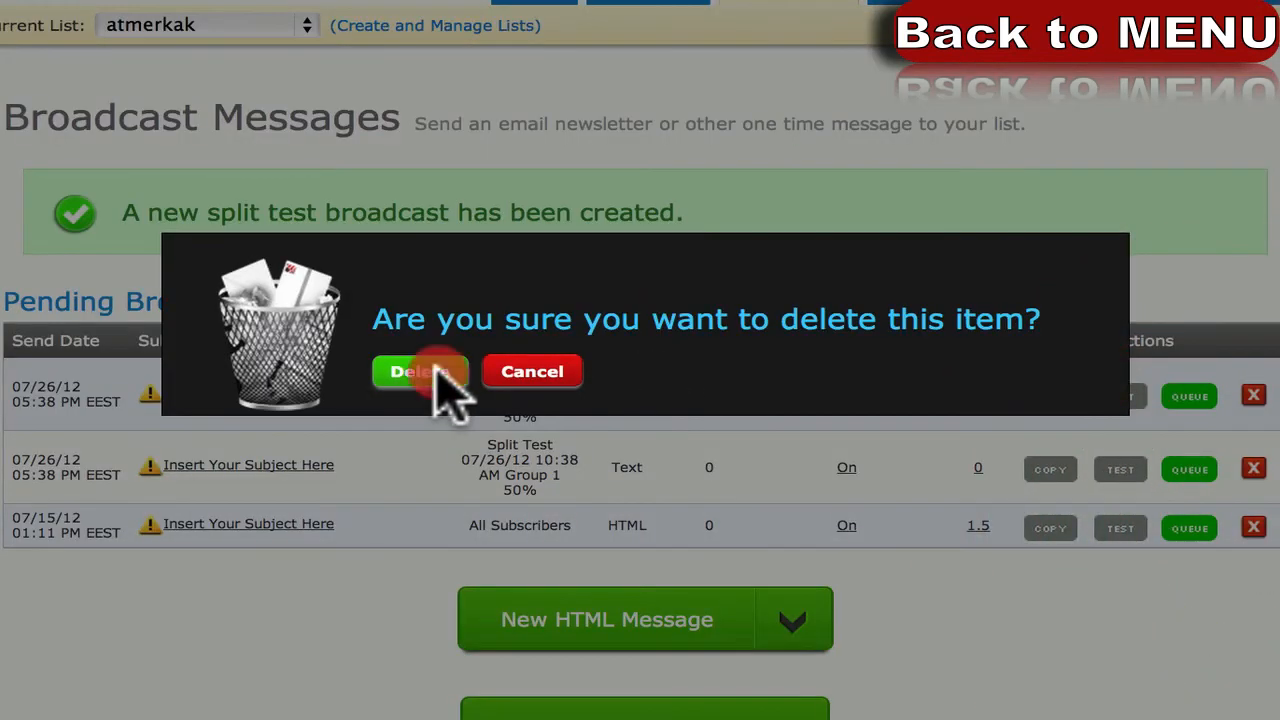
left_click(428, 370)
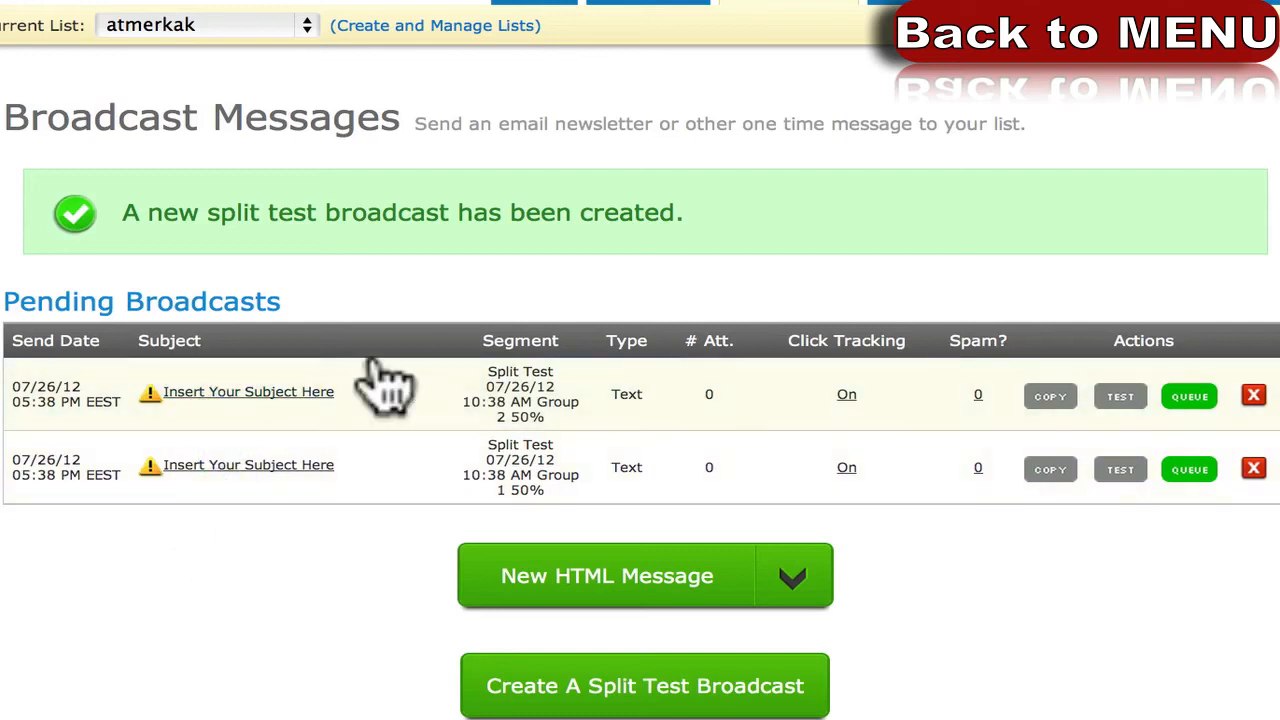
left_click_drag(484, 371, 556, 495)
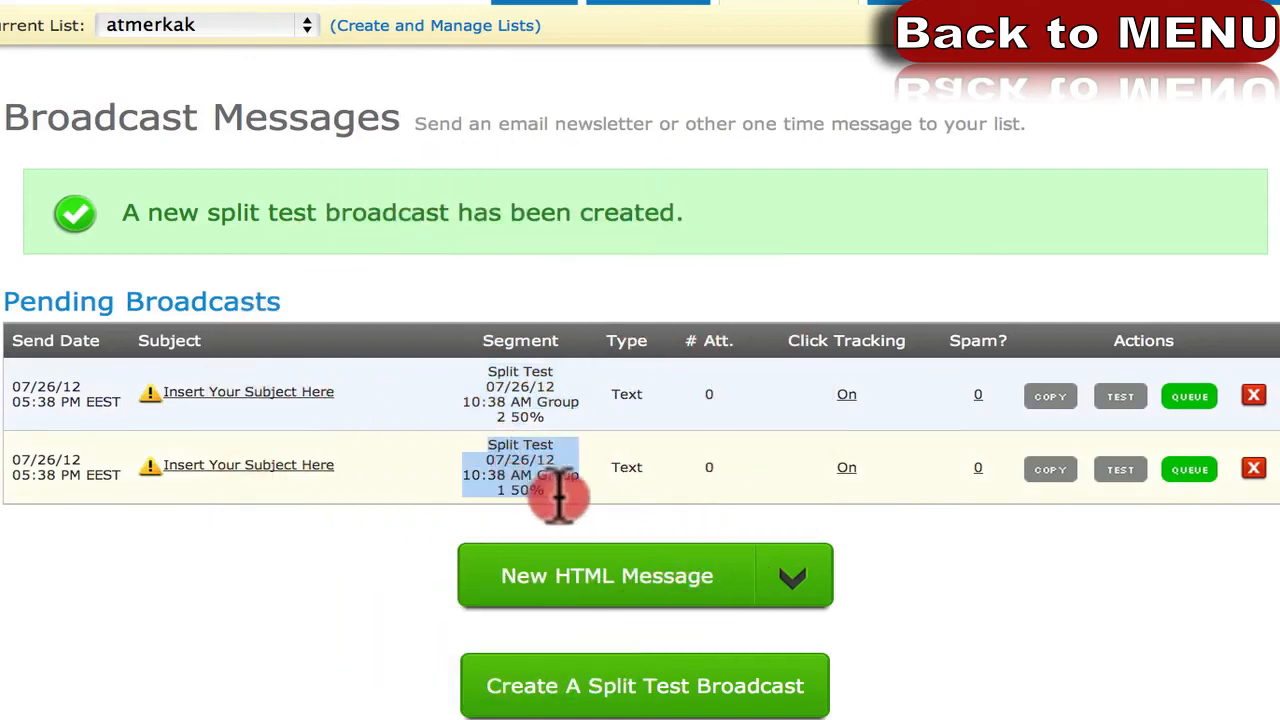
left_click(305, 525)
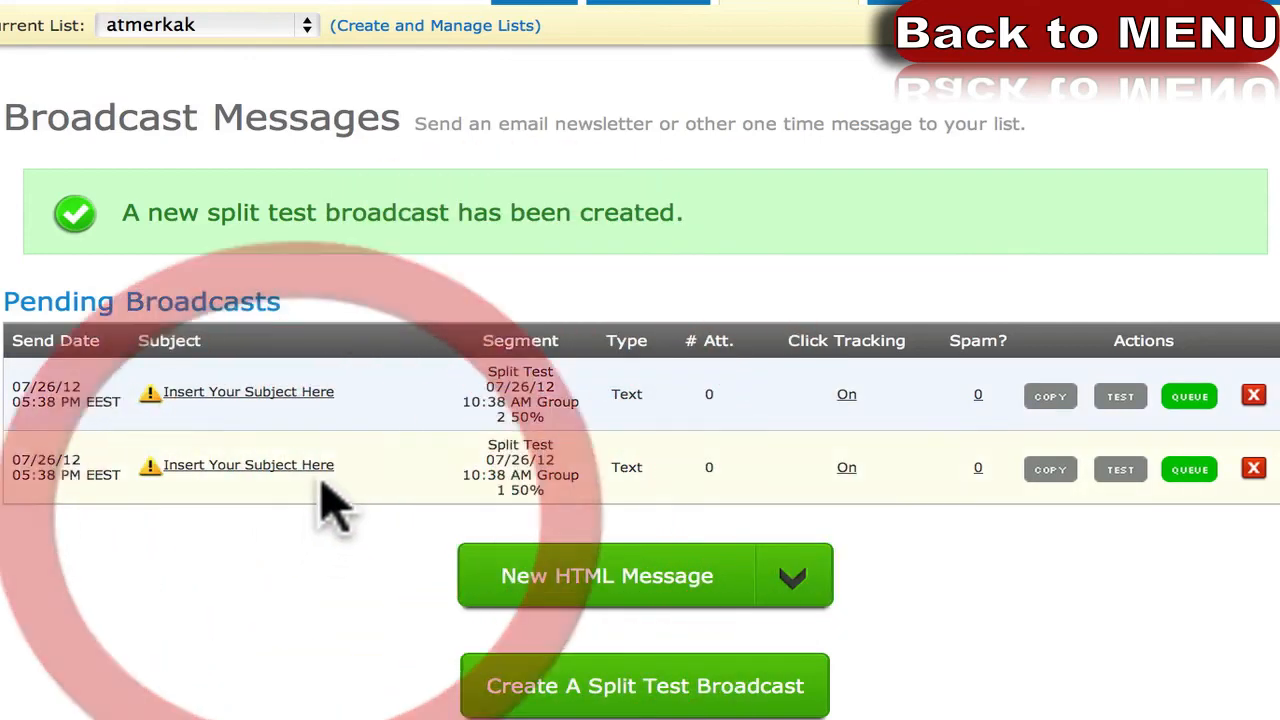
left_click(257, 393)
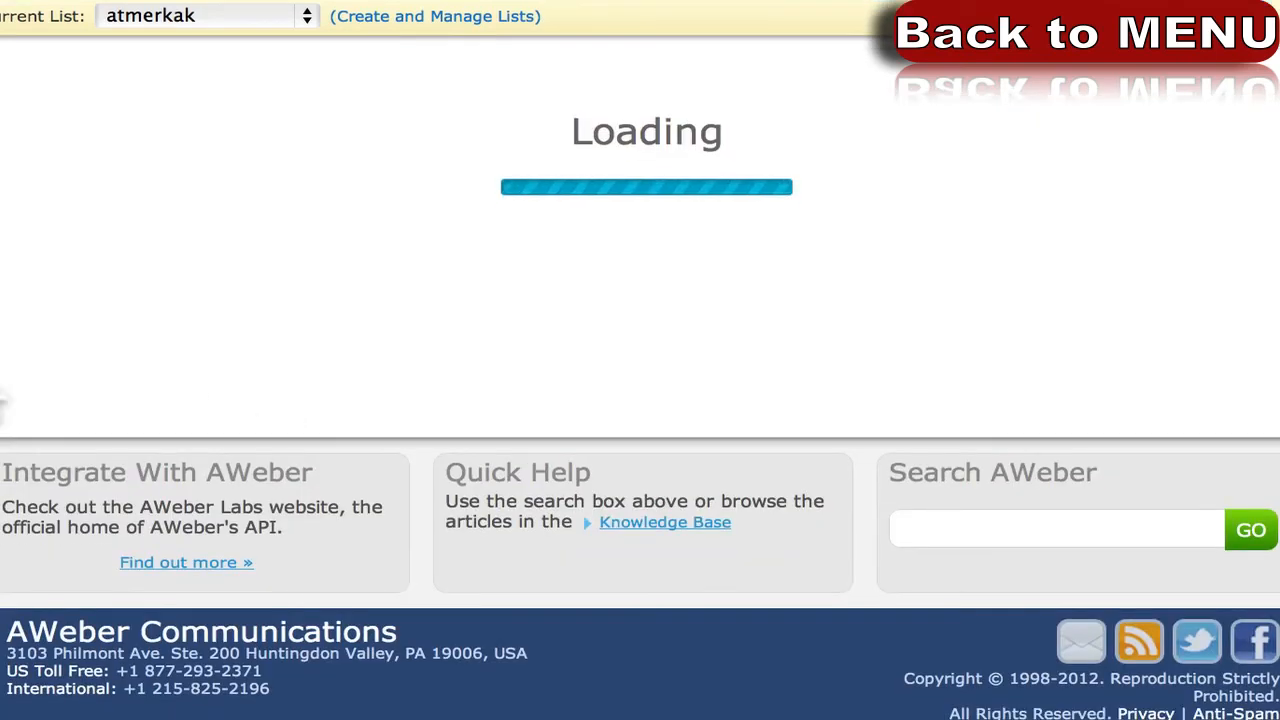
Save the Group 2 draft, turn off archive and social sharing, and continue to Publish.
scroll(40, 400, "down", 10)
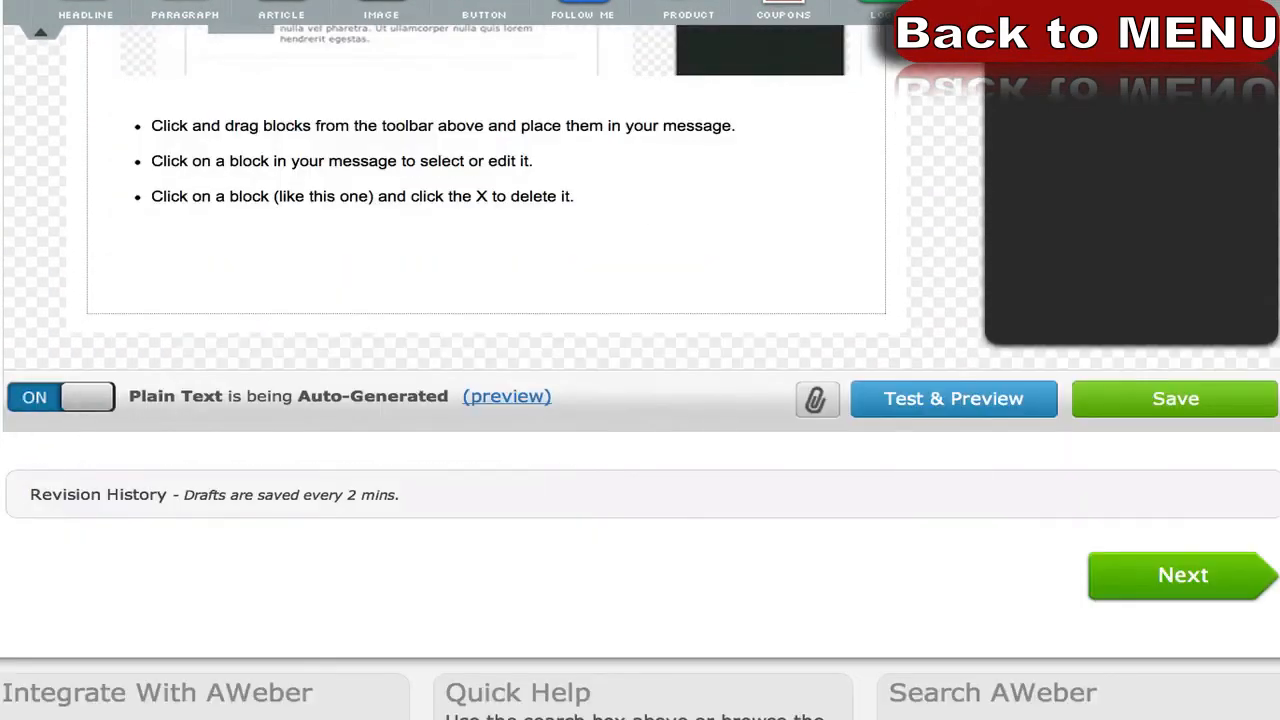
left_click(1163, 400)
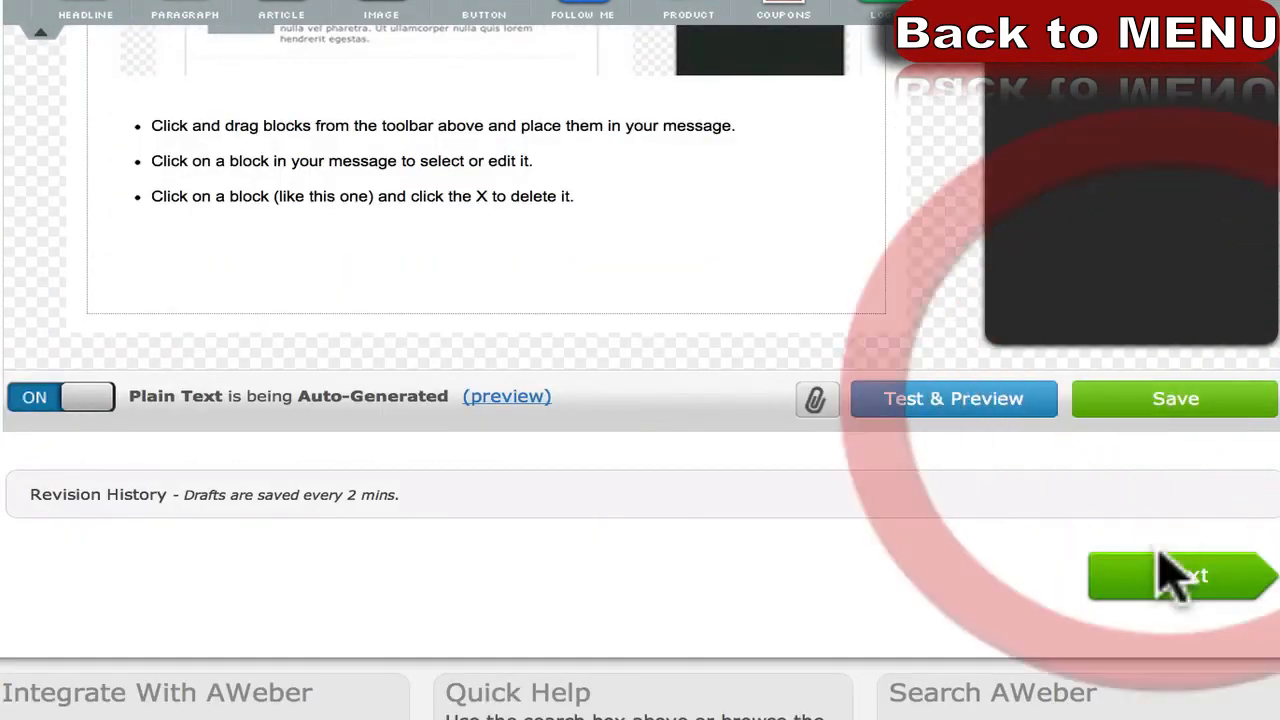
left_click(1160, 575)
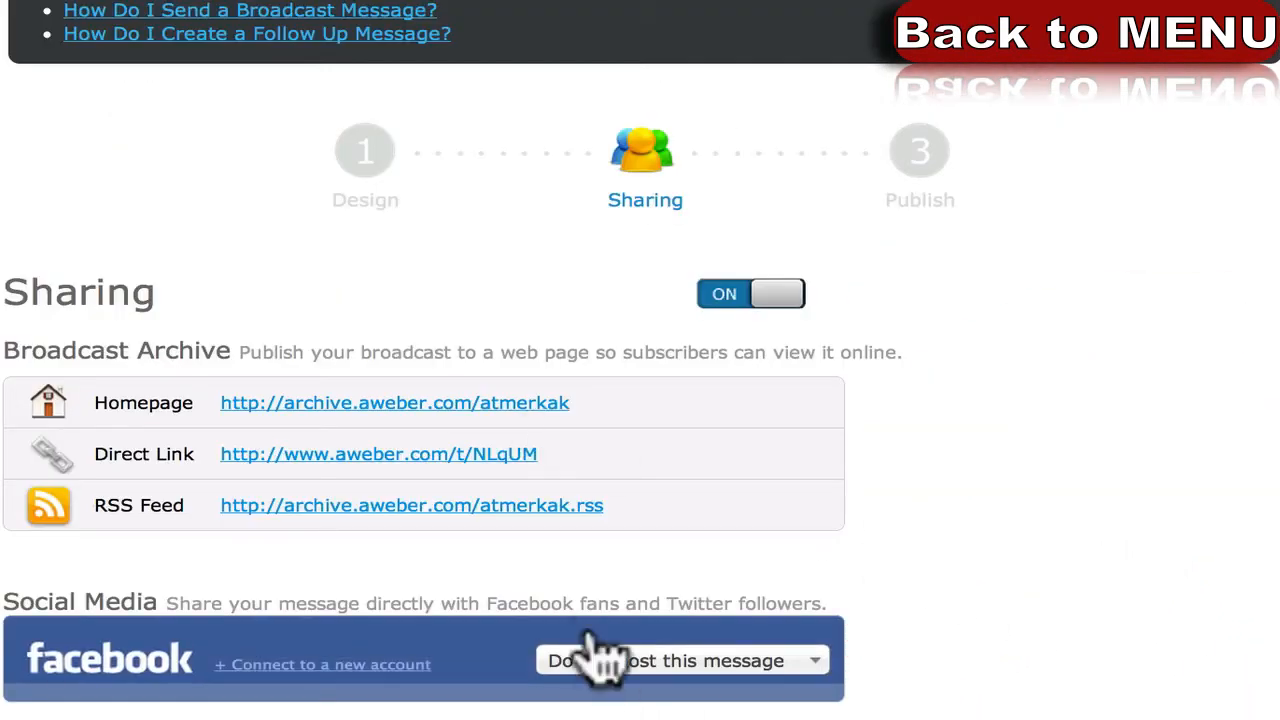
scroll(600, 650, "up", 3)
scroll(650, 470, "down", 8)
scroll(700, 350, "up", 4)
left_click(768, 238)
scroll(1015, 520, "down", 3)
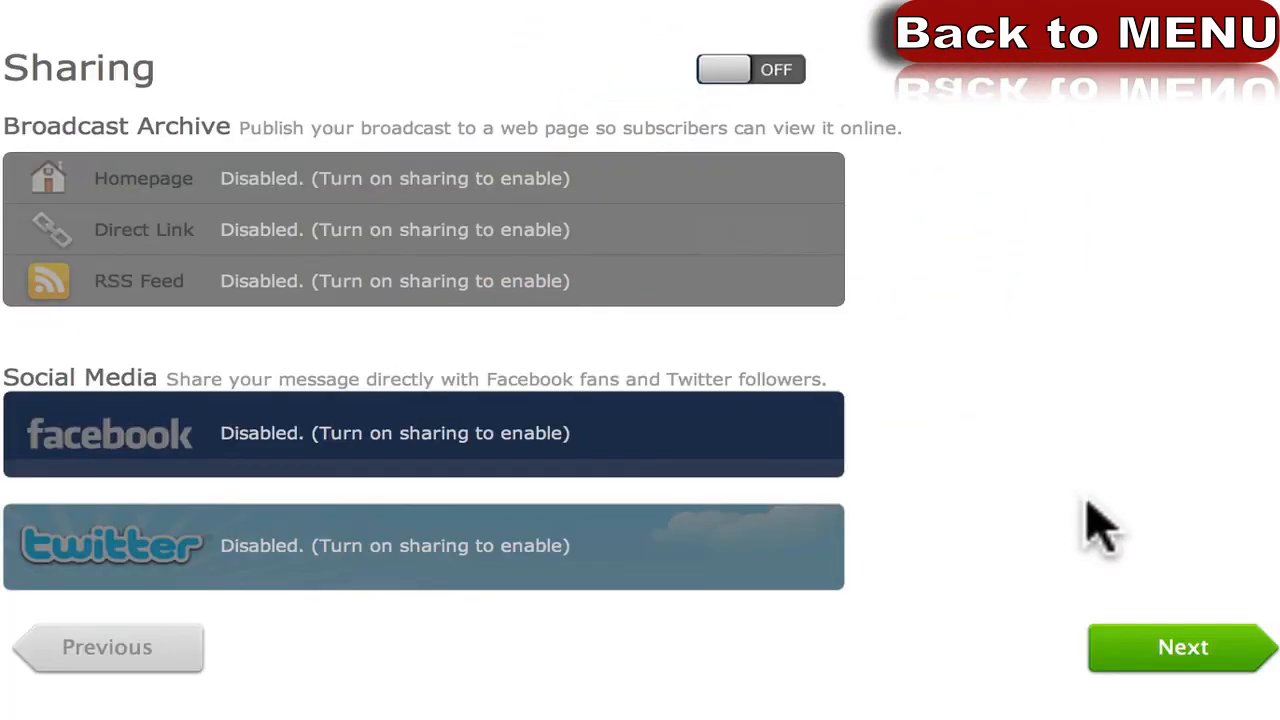
left_click(1168, 648)
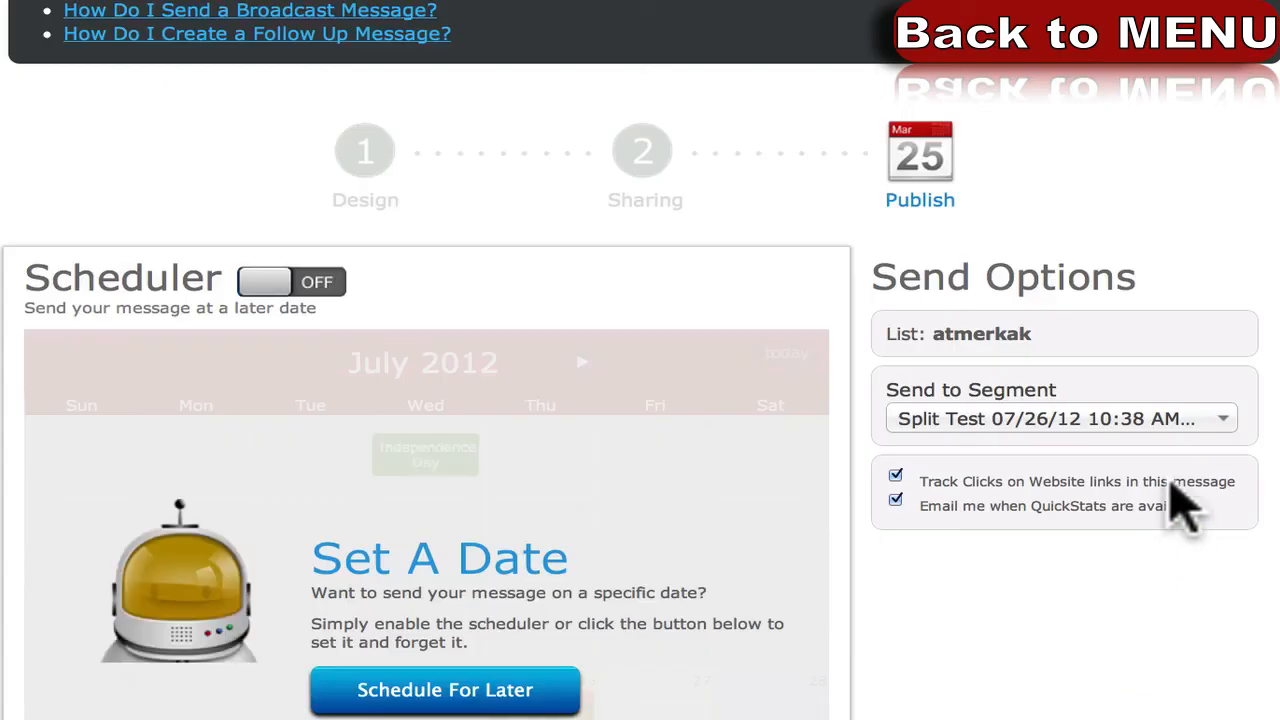
Target the broadcast at the Group 2 50% split test segment.
scroll(400, 330, "down", 2)
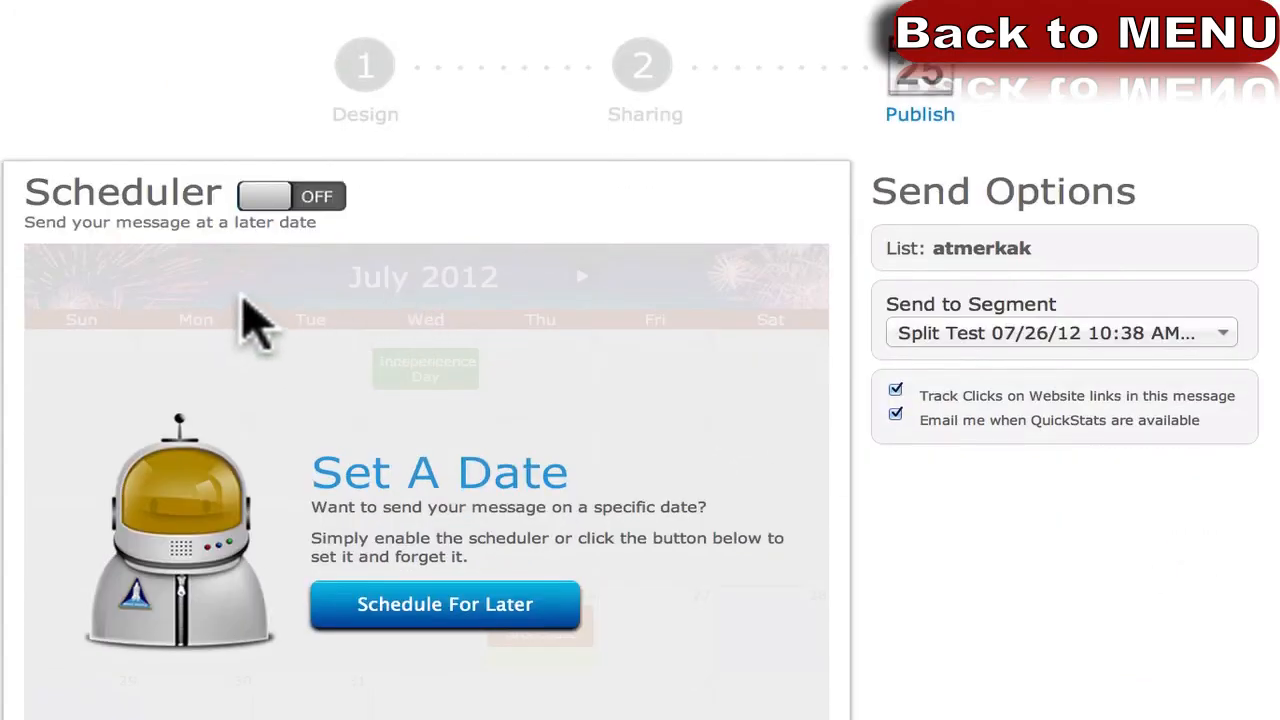
scroll(200, 460, "down", 1)
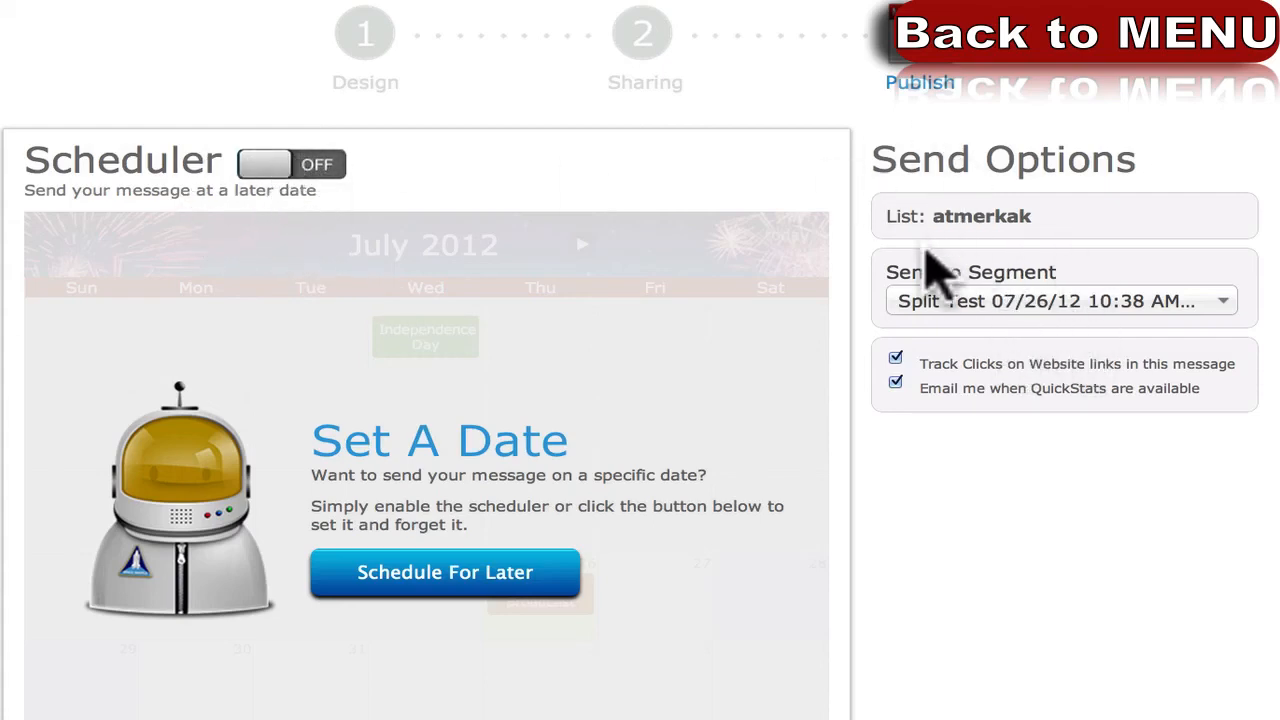
mouse_move(930, 216)
left_mouse_down()
mouse_move(1048, 220)
mouse_move(1066, 251)
left_mouse_up()
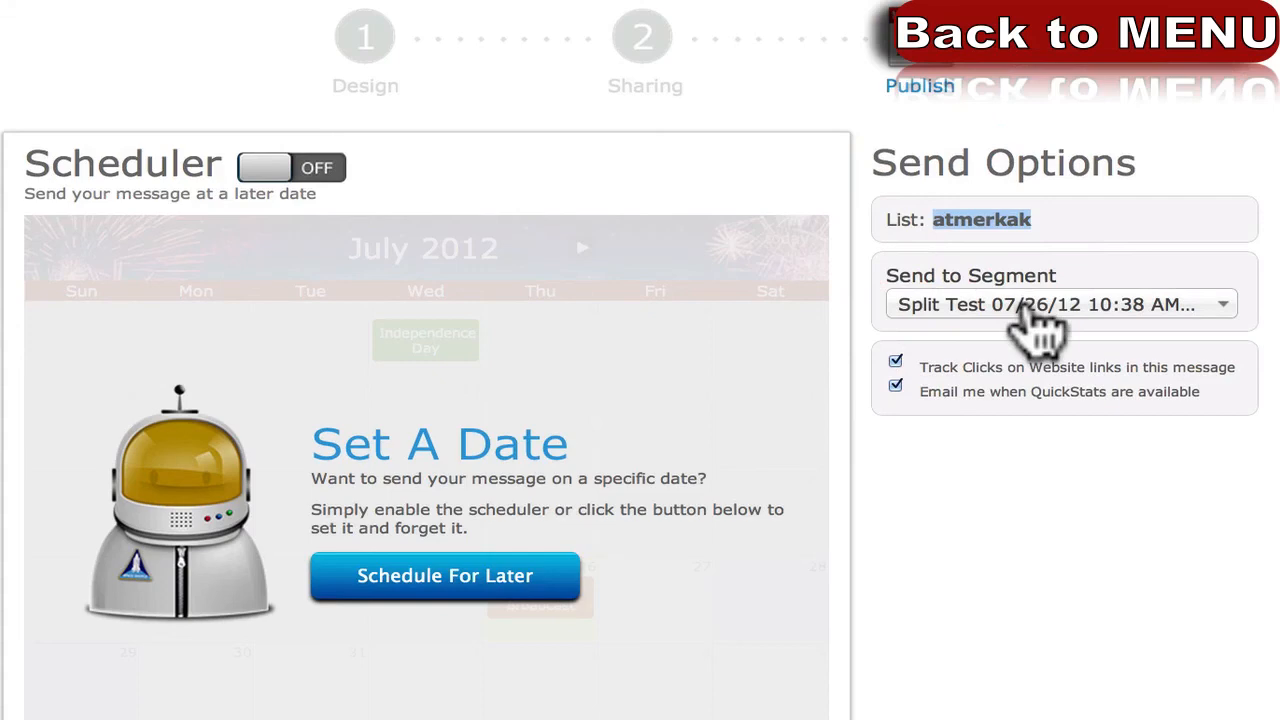
left_click(1030, 317)
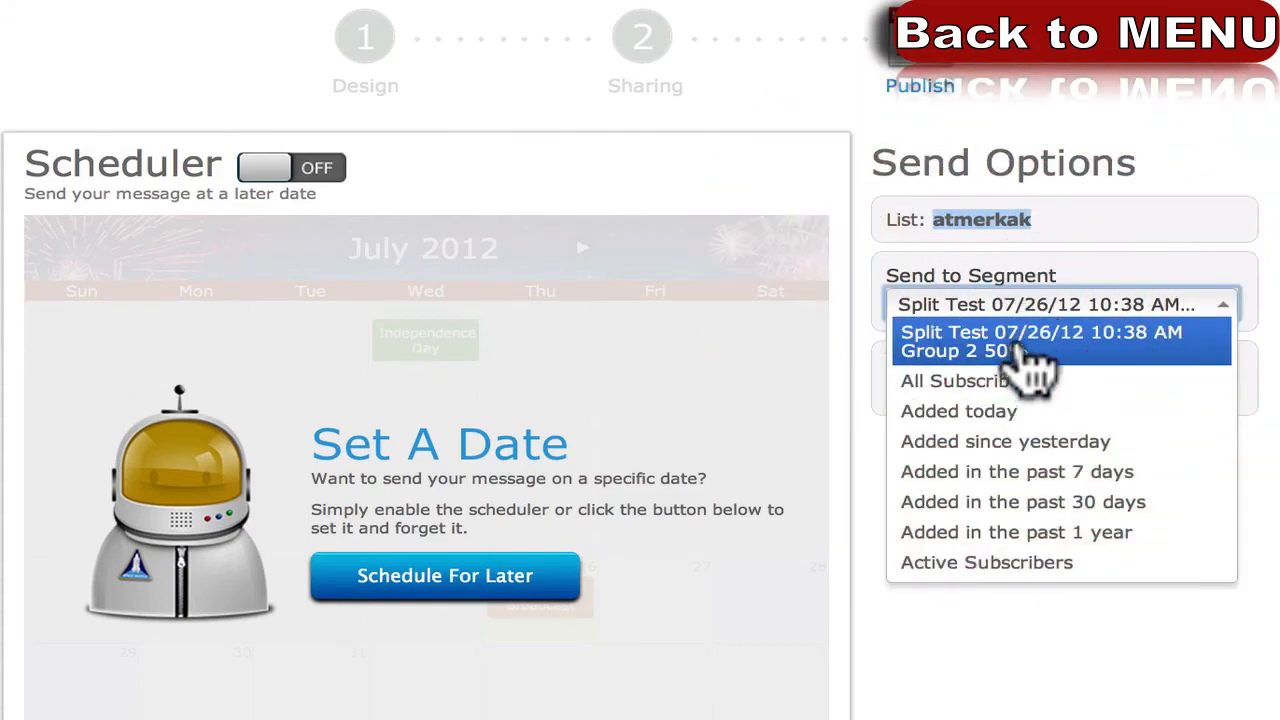
left_click(1025, 345)
left_click(1070, 305)
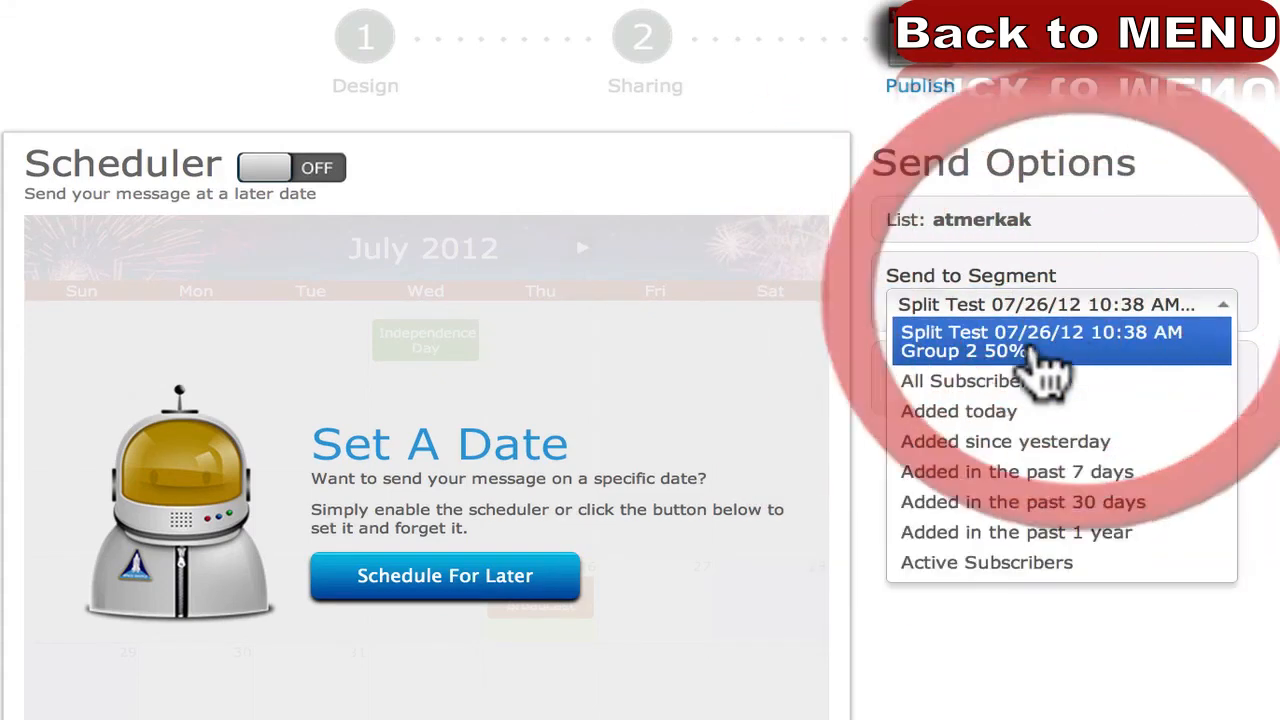
left_click(1030, 352)
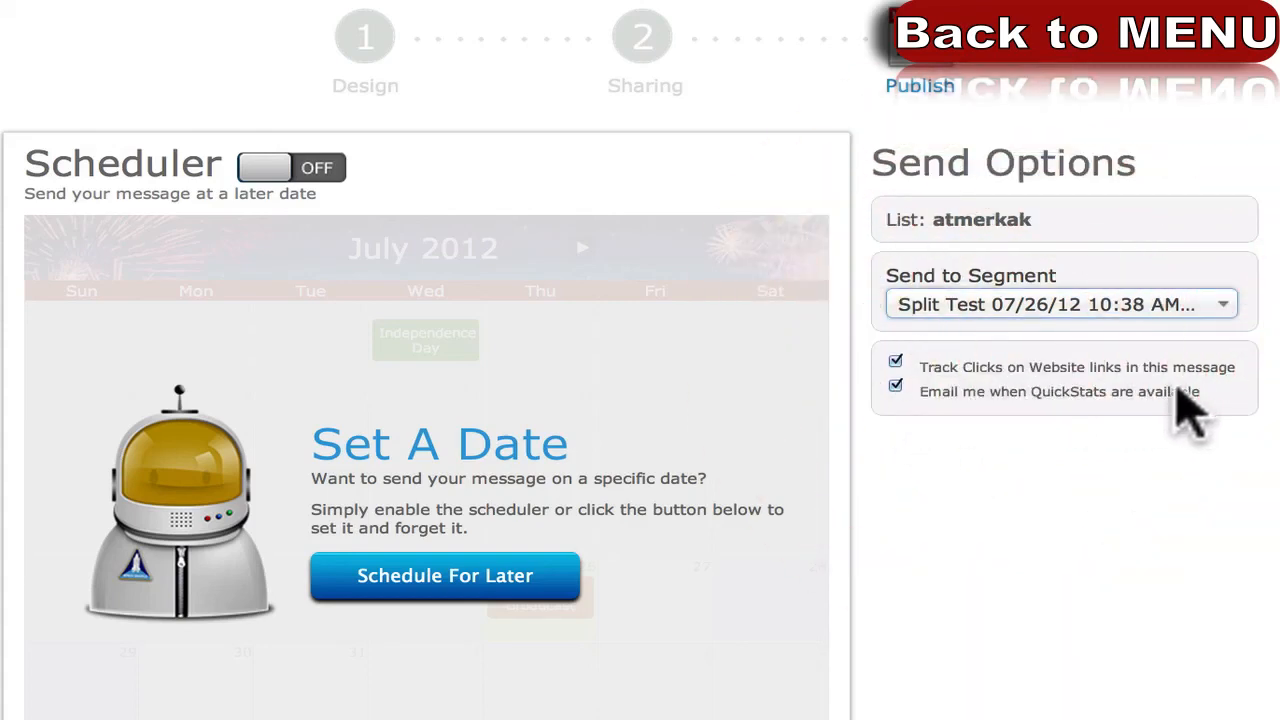
left_click(1185, 391)
left_click_drag(1182, 390, 973, 391)
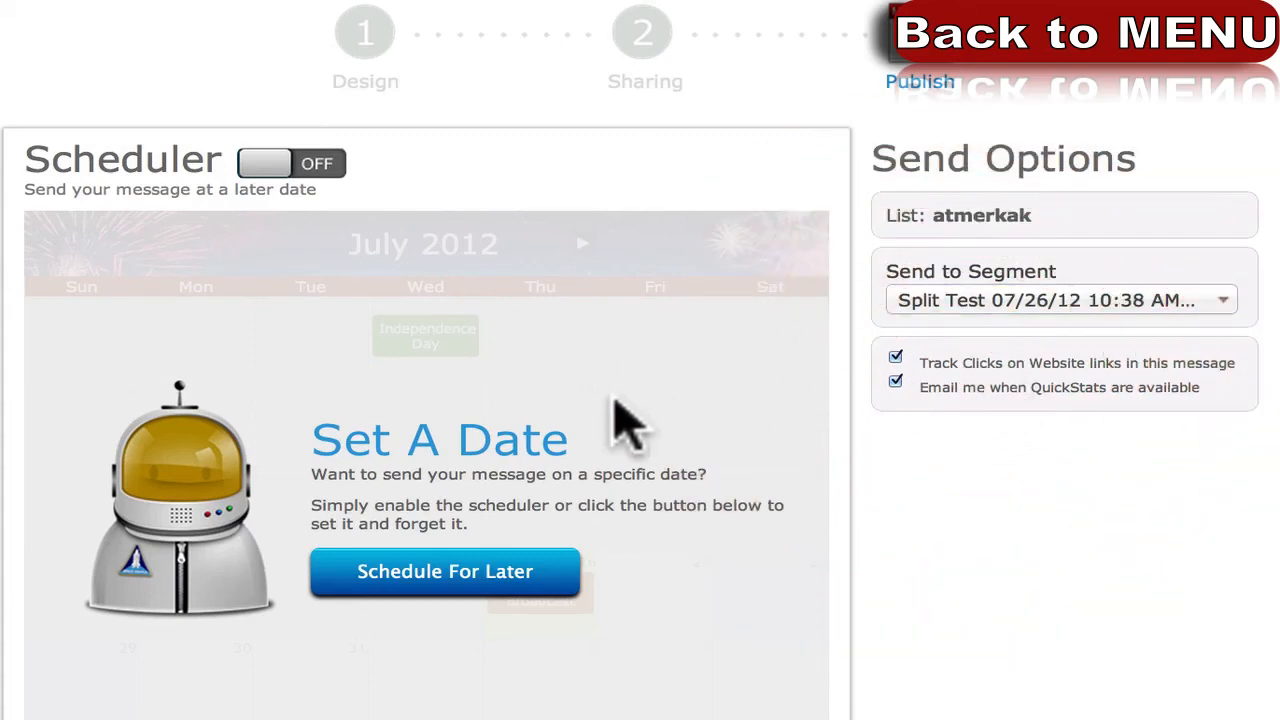
Schedule the broadcast for Saturday, July 28 at 12:10 PM and queue it.
left_click(321, 167)
scroll(55, 315, "down", 3)
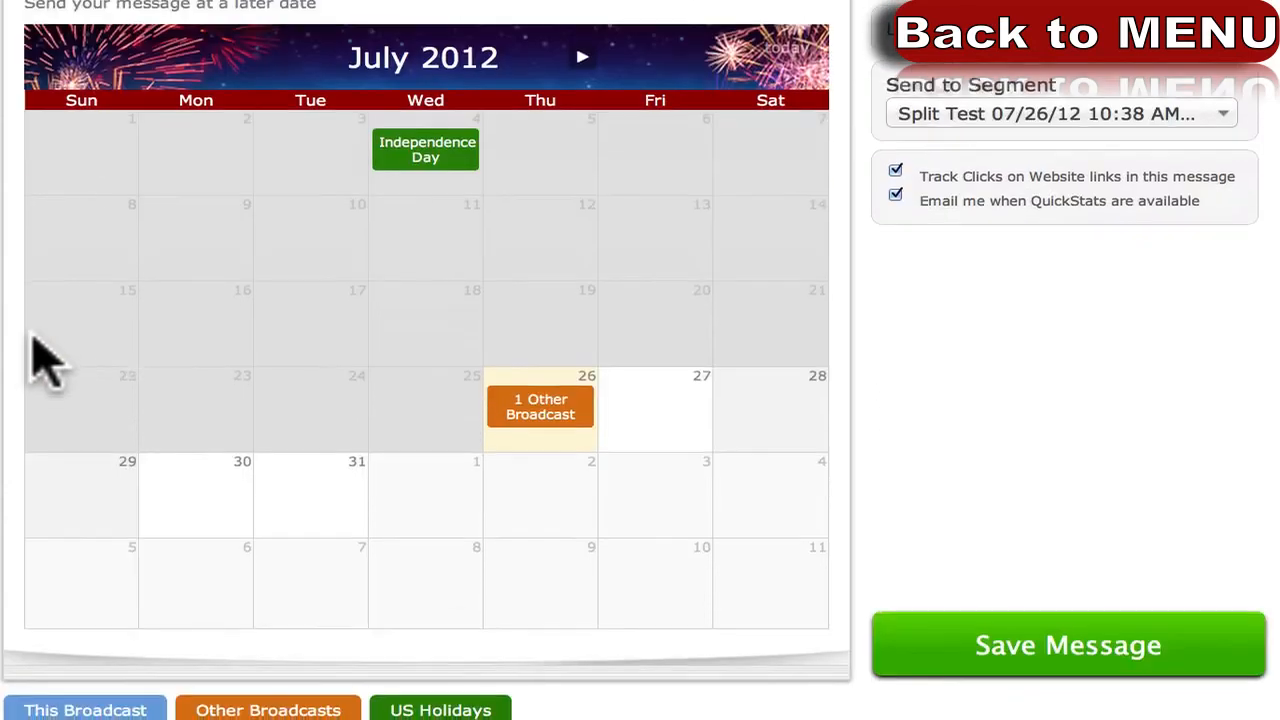
scroll(368, 312, "up", 2)
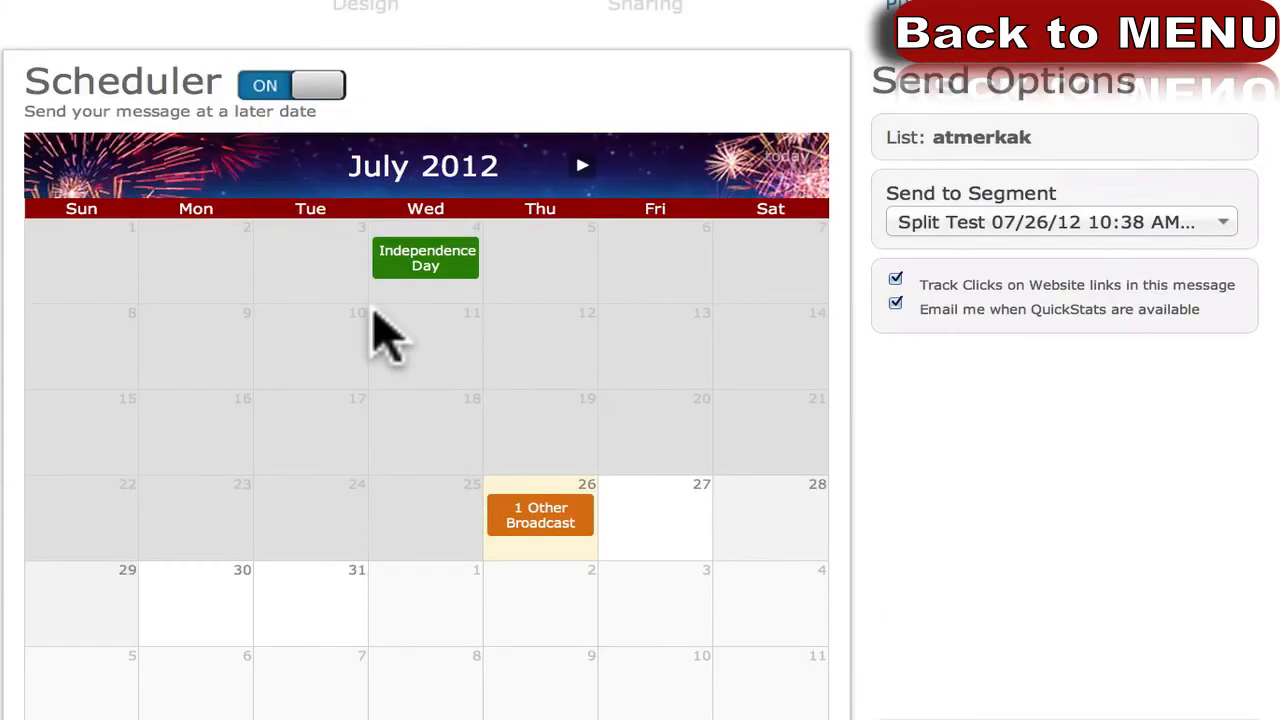
left_click(777, 508)
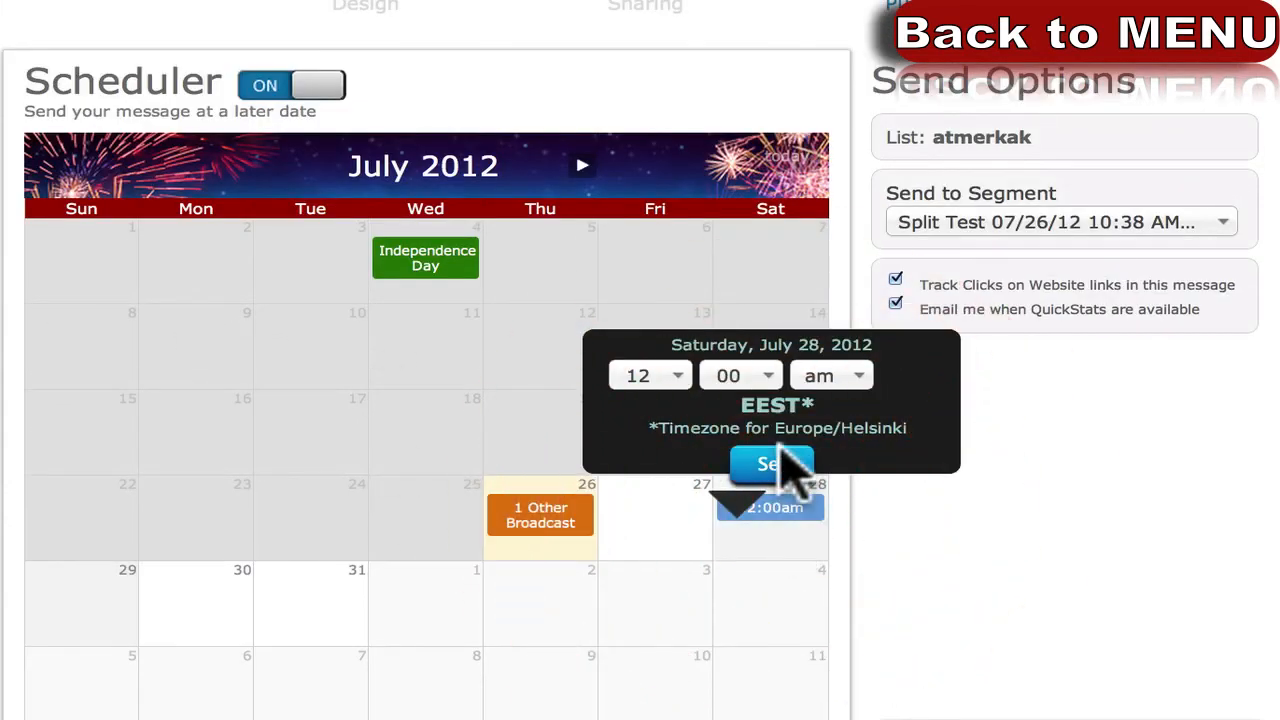
left_click_drag(645, 428, 913, 430)
left_click(912, 428)
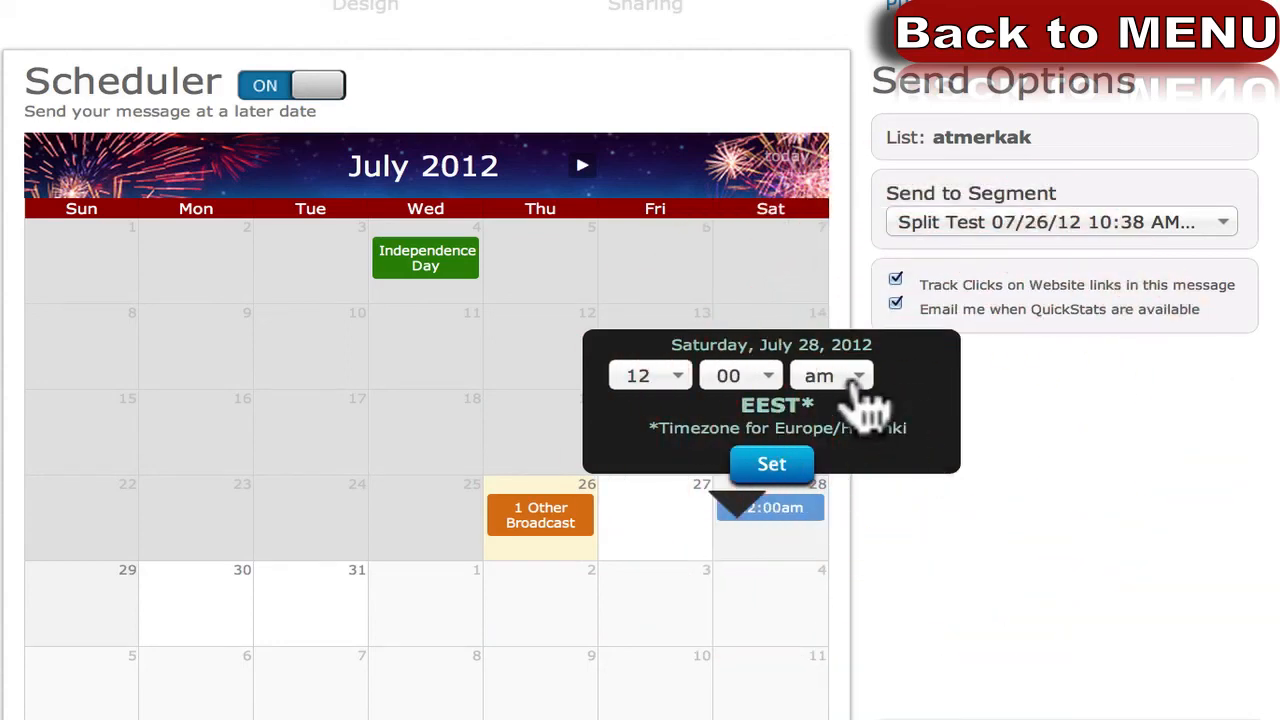
left_click(742, 377)
left_click(740, 463)
left_click(858, 376)
left_click(834, 437)
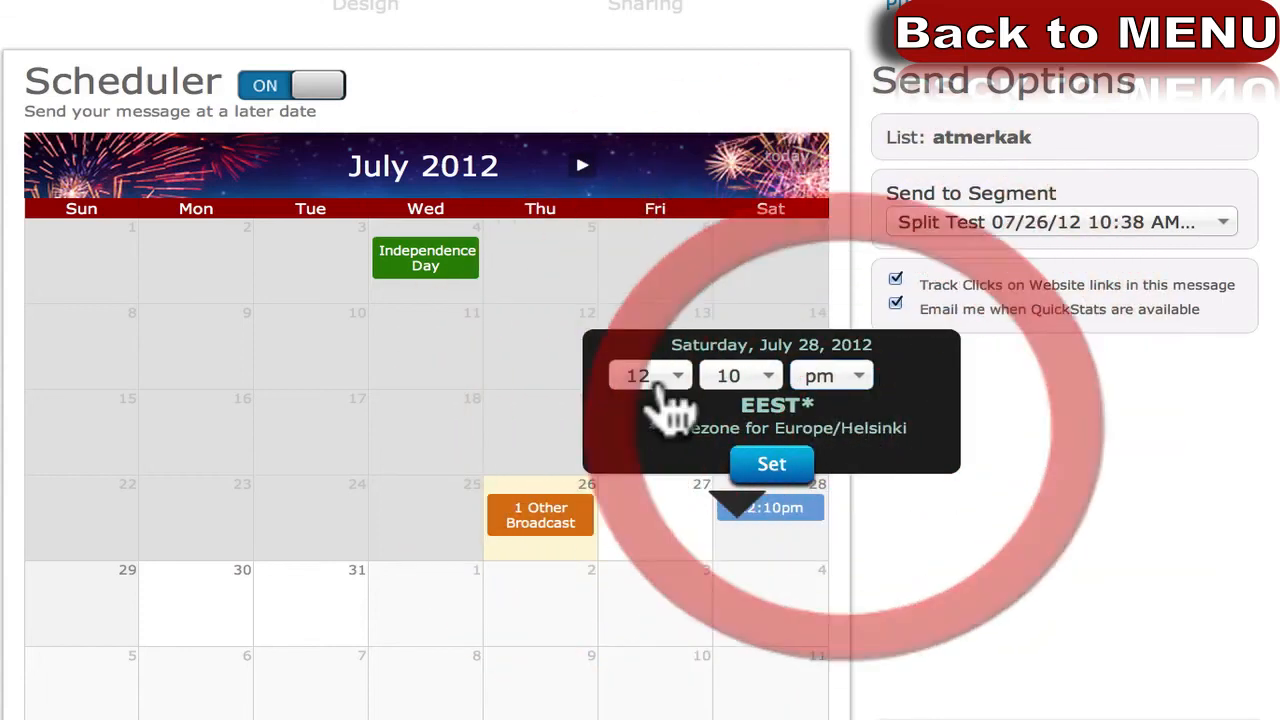
left_click(772, 468)
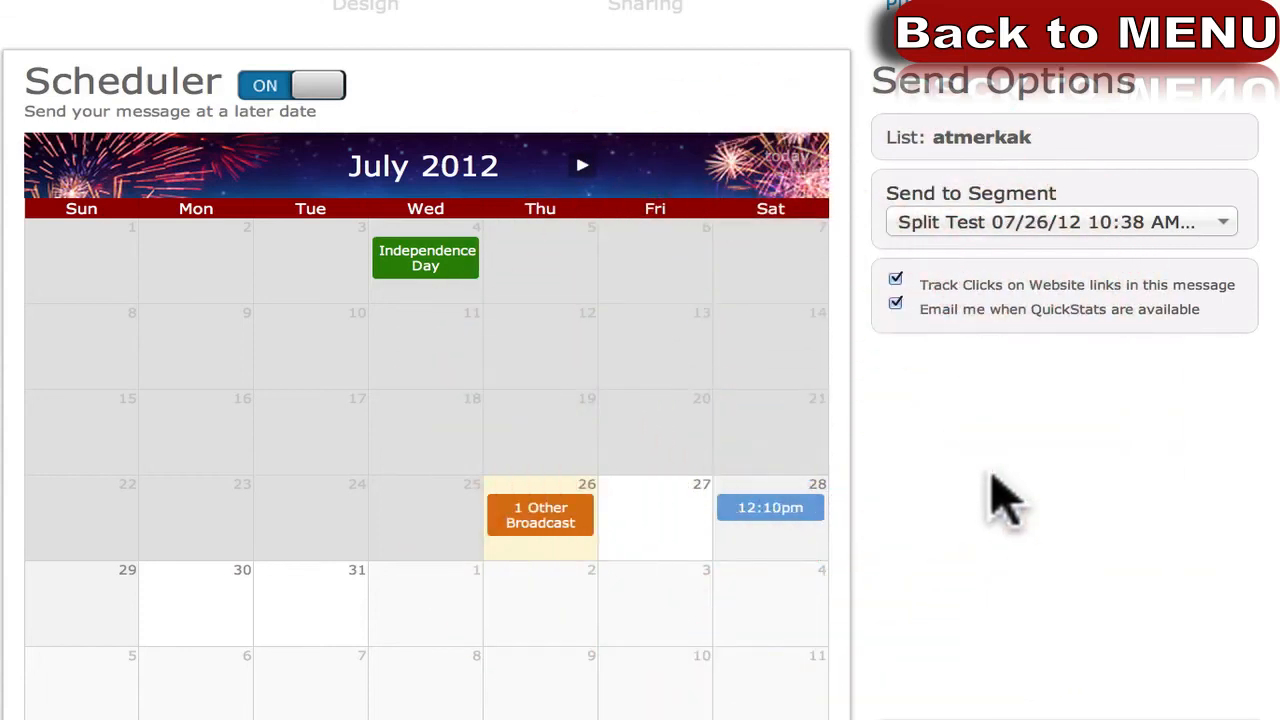
scroll(1000, 491, "down", 3)
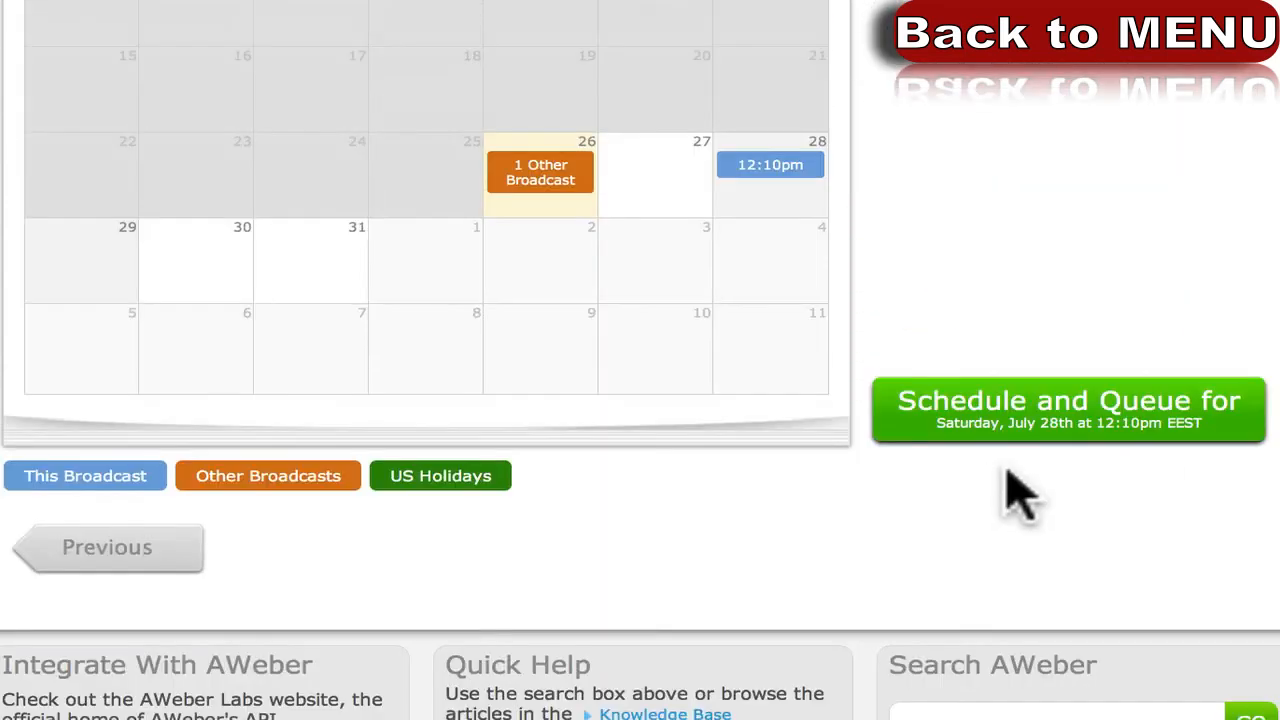
left_click(1050, 413)
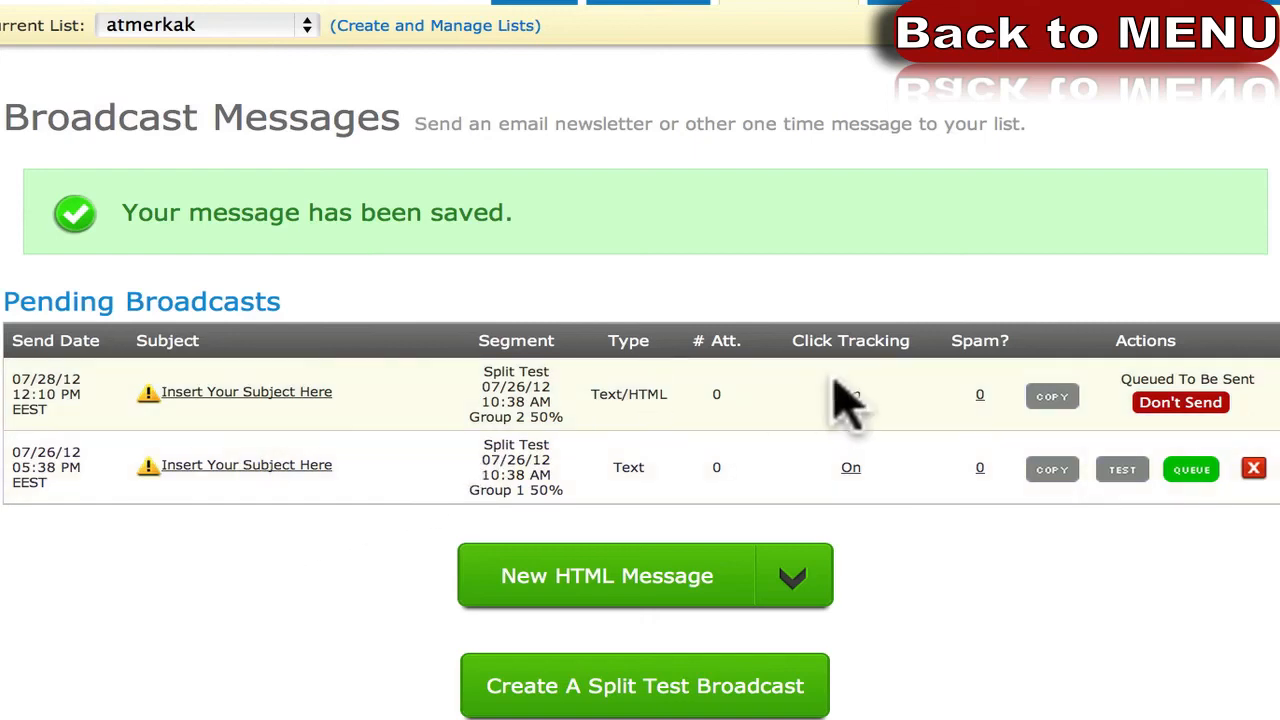
Open the Spam Score Analyzer for the queued broadcast and review its score of 0.
left_click(980, 394)
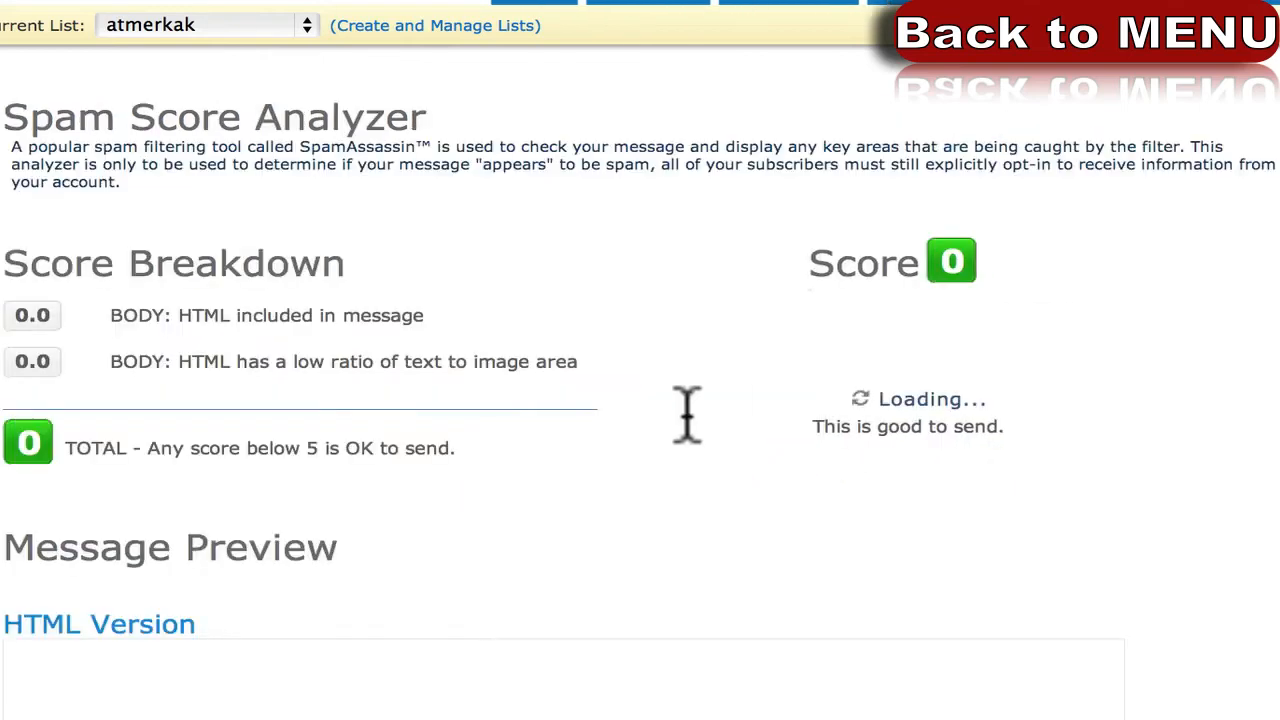
scroll(473, 393, "down", 1)
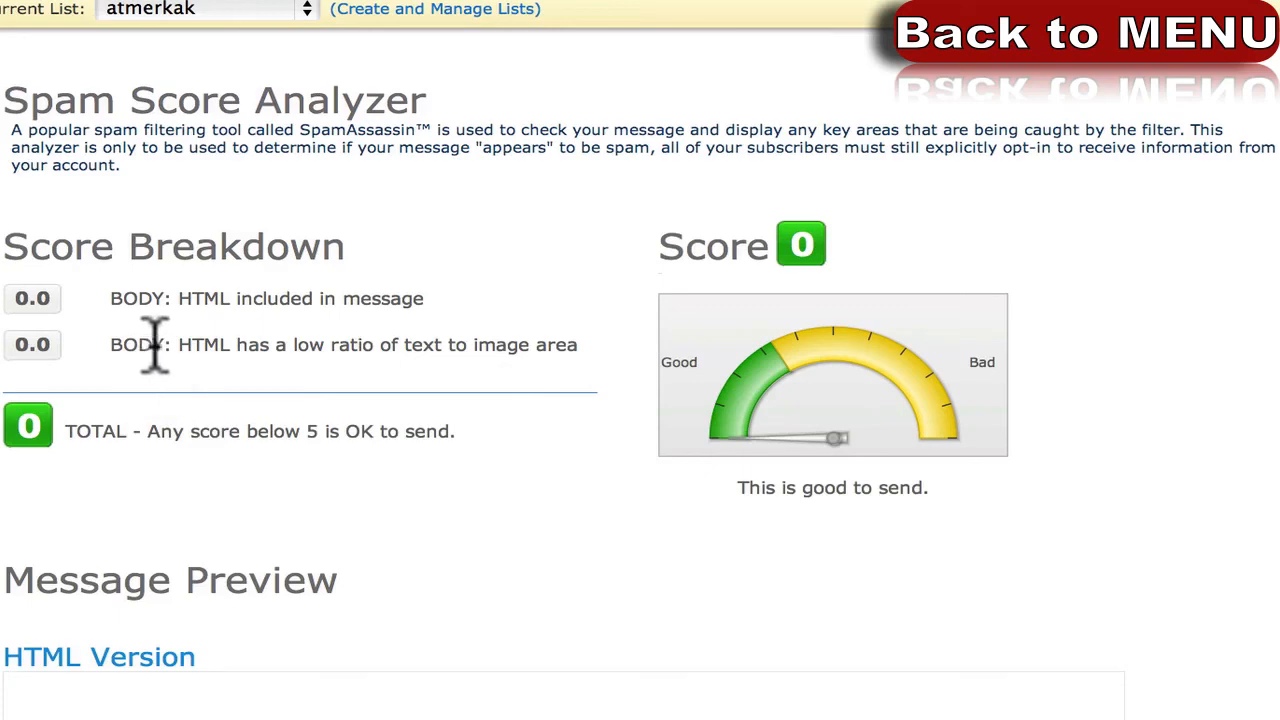
scroll(165, 350, "down", 5)
scroll(214, 337, "up", 5)
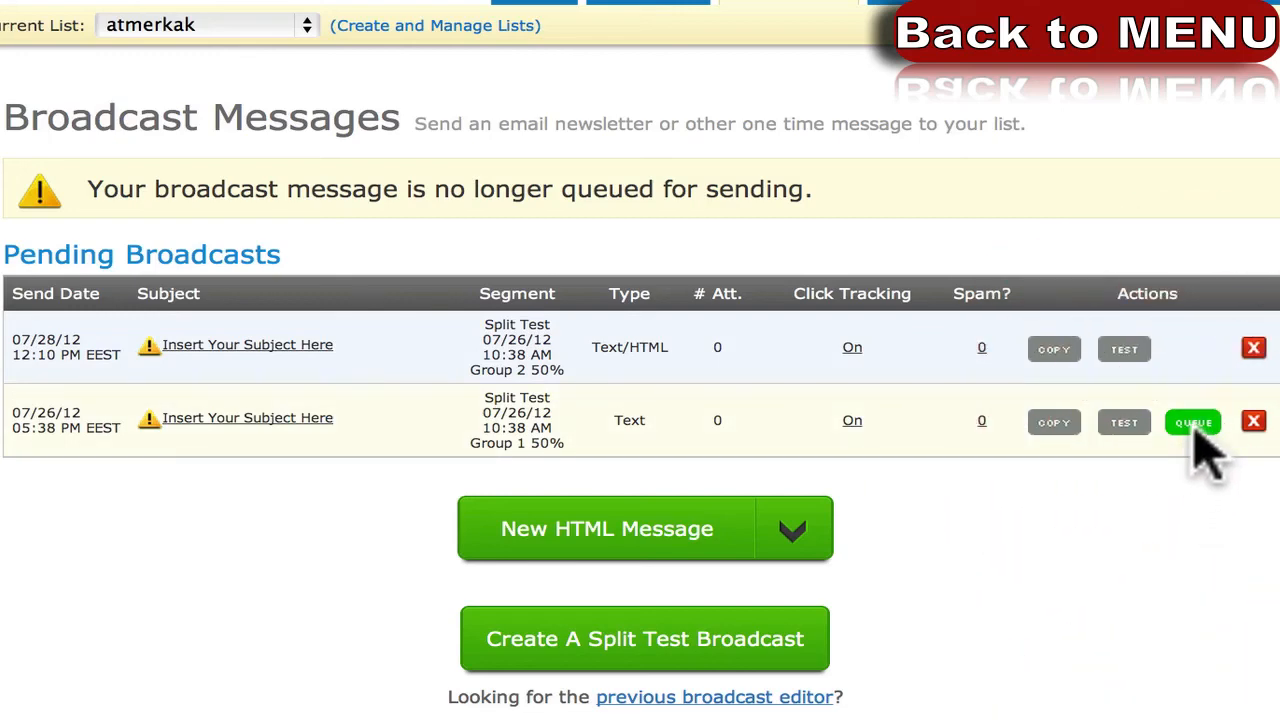
left_click(1126, 423)
left_click(506, 75)
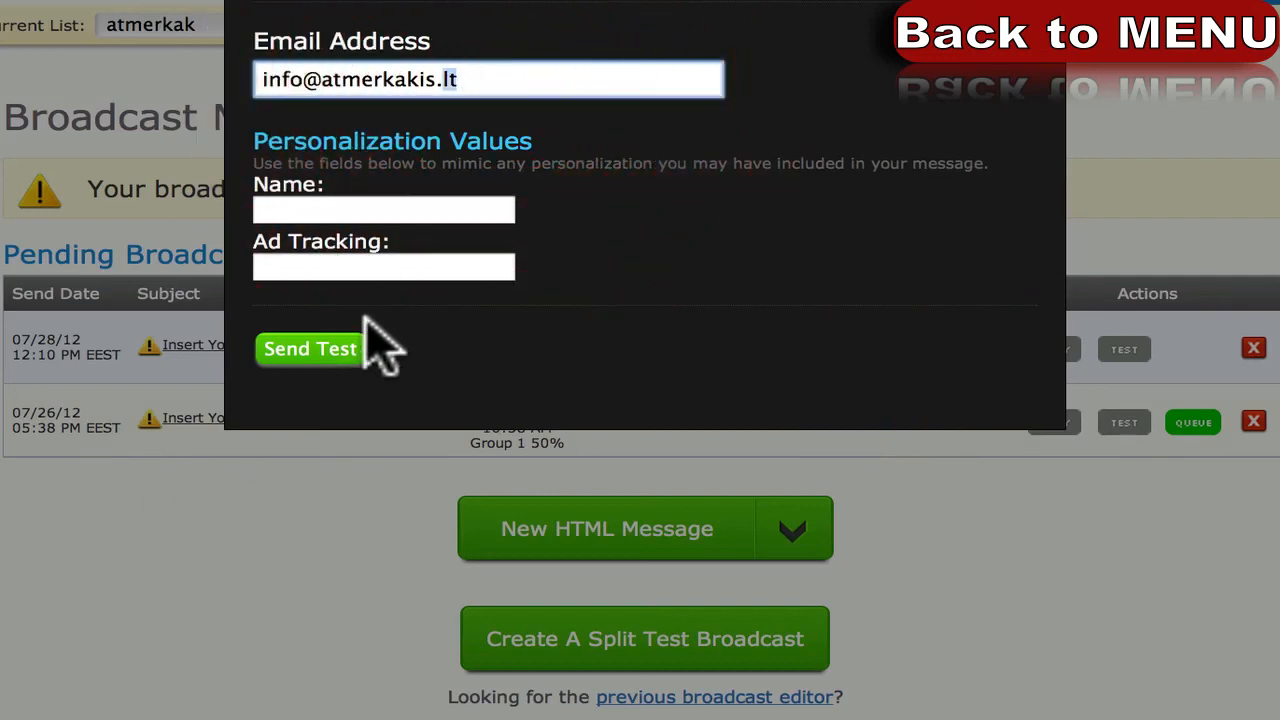
left_click(355, 265)
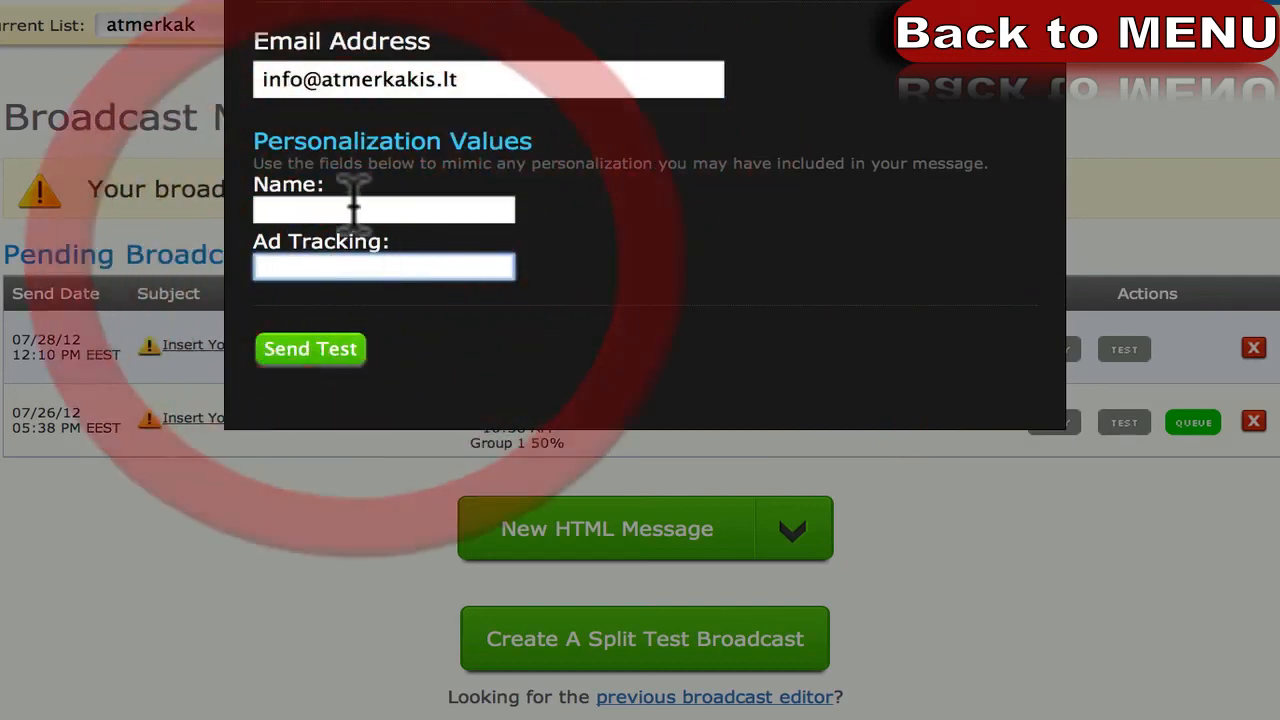
left_click(976, 1)
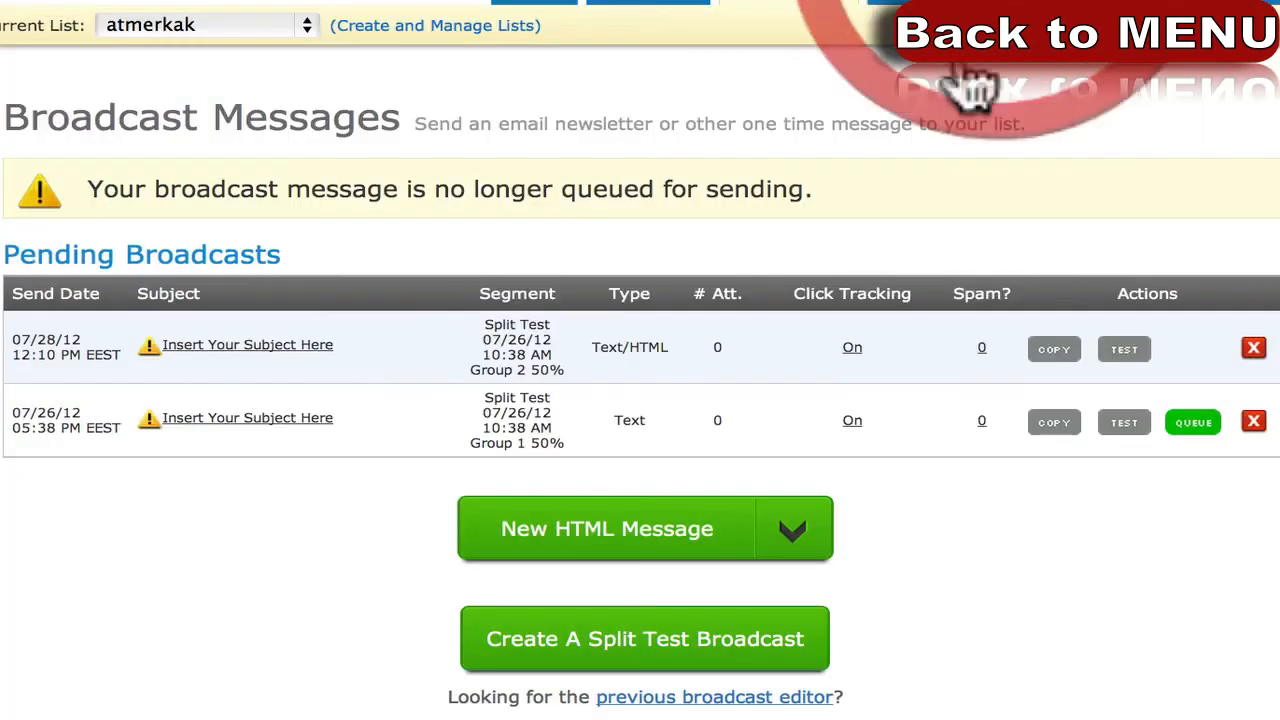
left_click(982, 580)
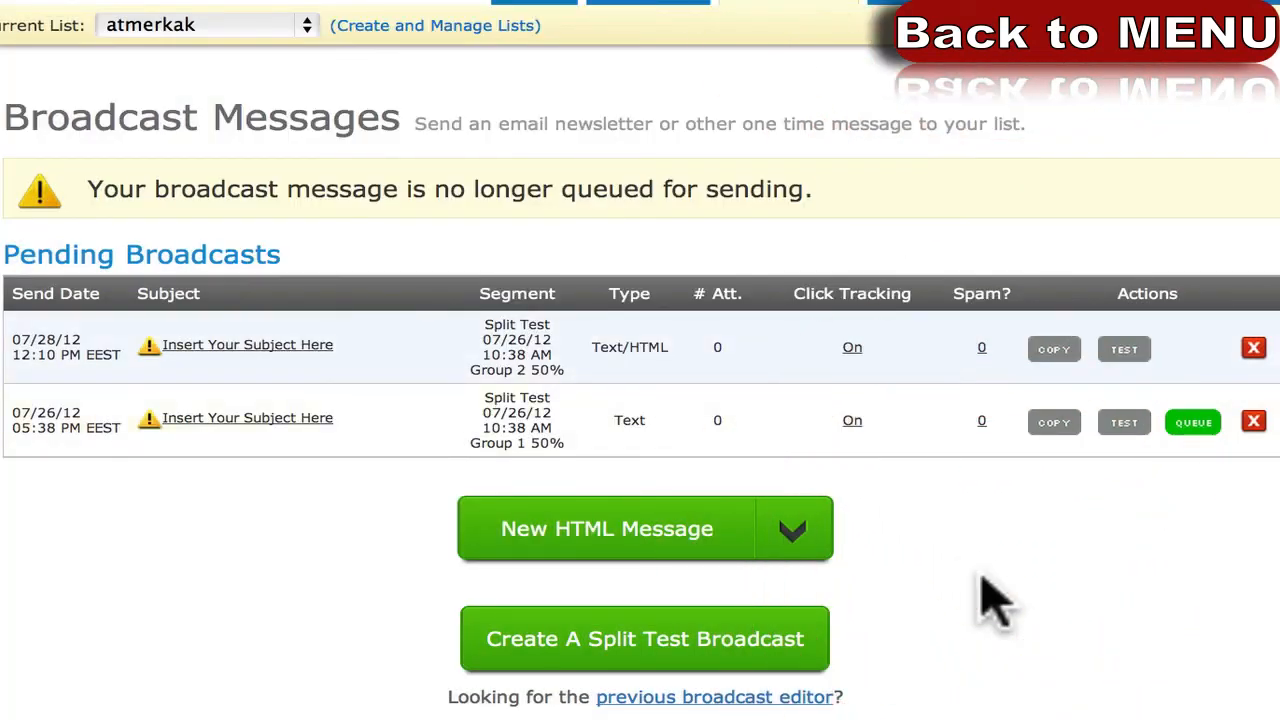
scroll(978, 378, "down", 3)
scroll(790, 20, "up", 3)
mouse_move(822, 3)
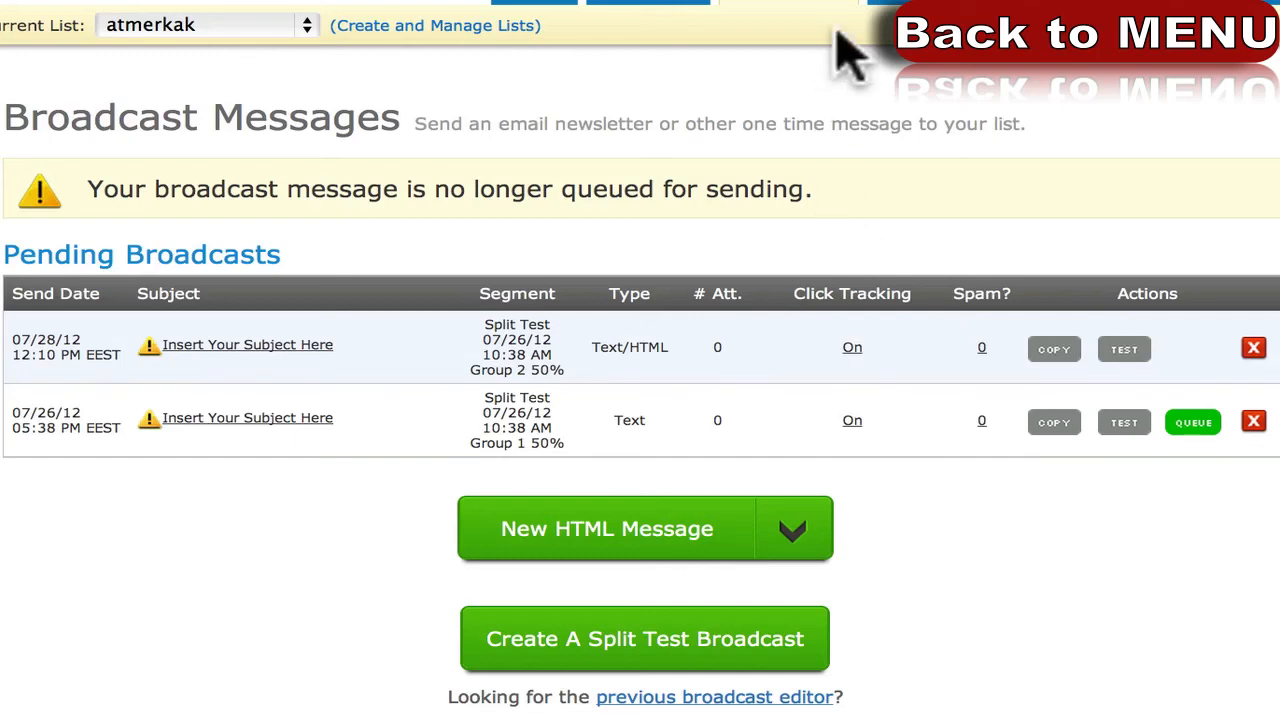
left_click(821, 97)
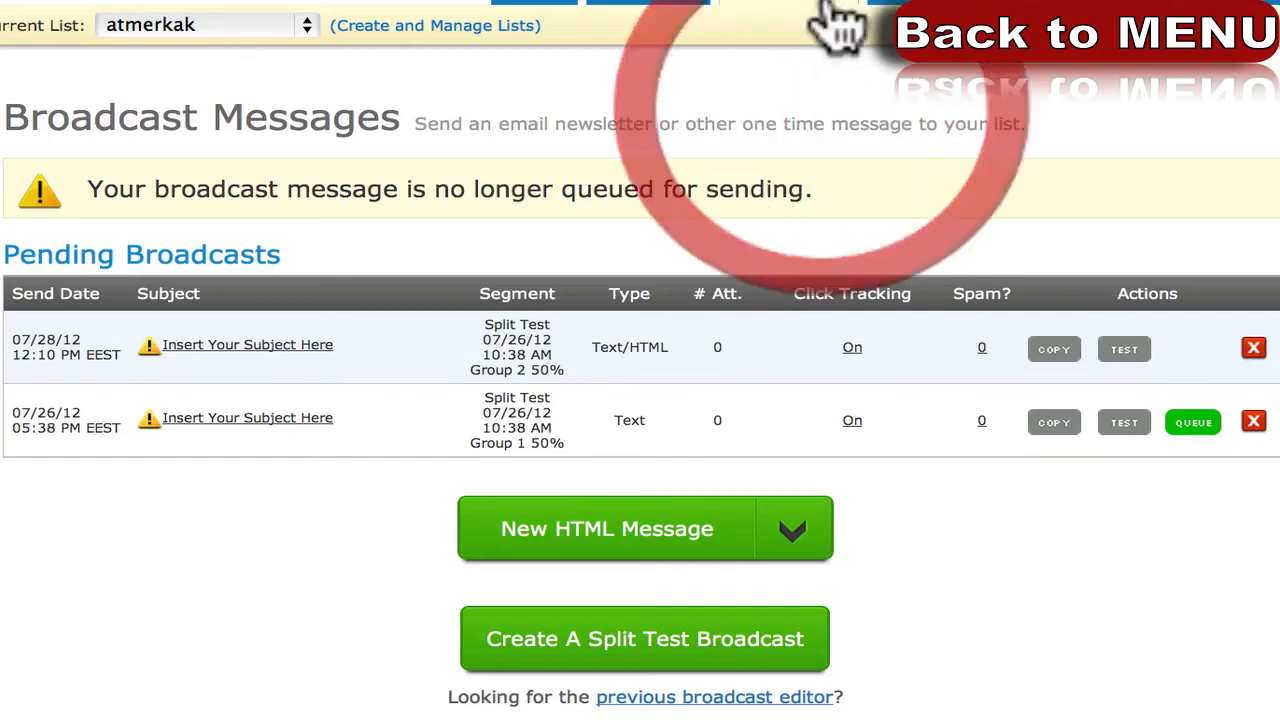
Go to Blog Broadcast and copy the raykarpuska.com/rss feed address from its tab.
mouse_move(829, 34)
left_click(816, 106)
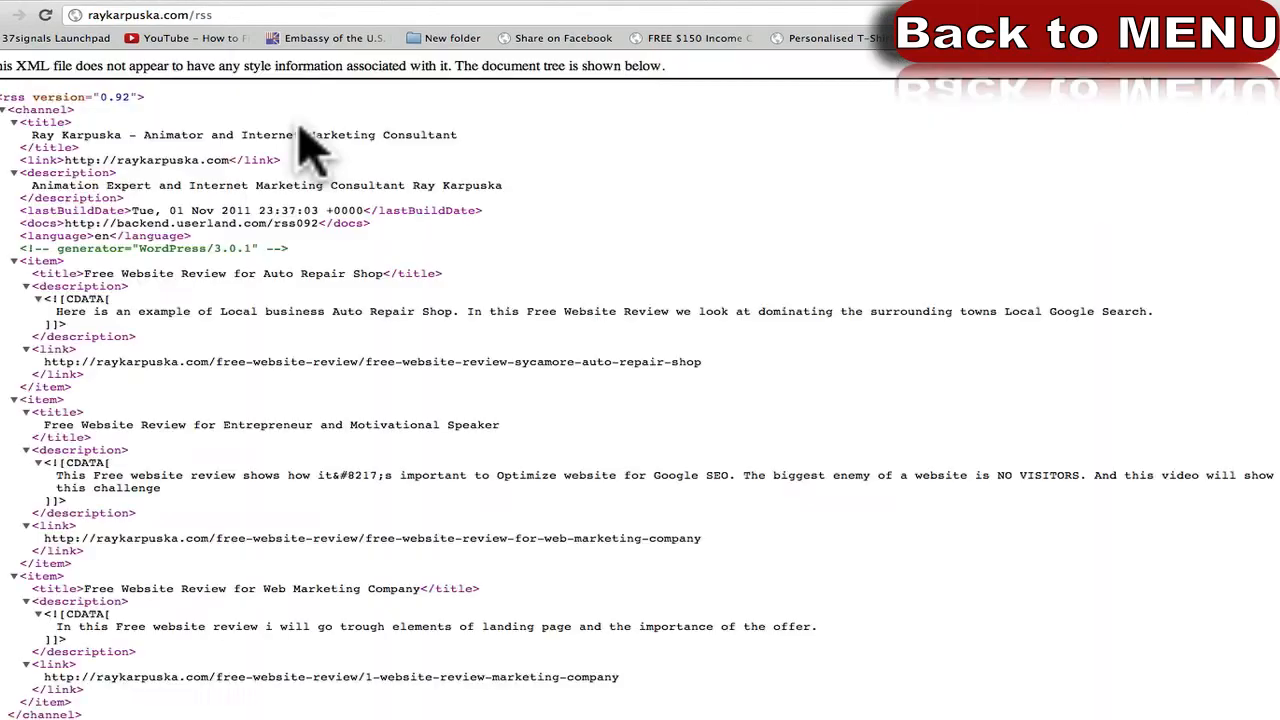
scroll(311, 458, "down", 1)
scroll(311, 458, "up", 1)
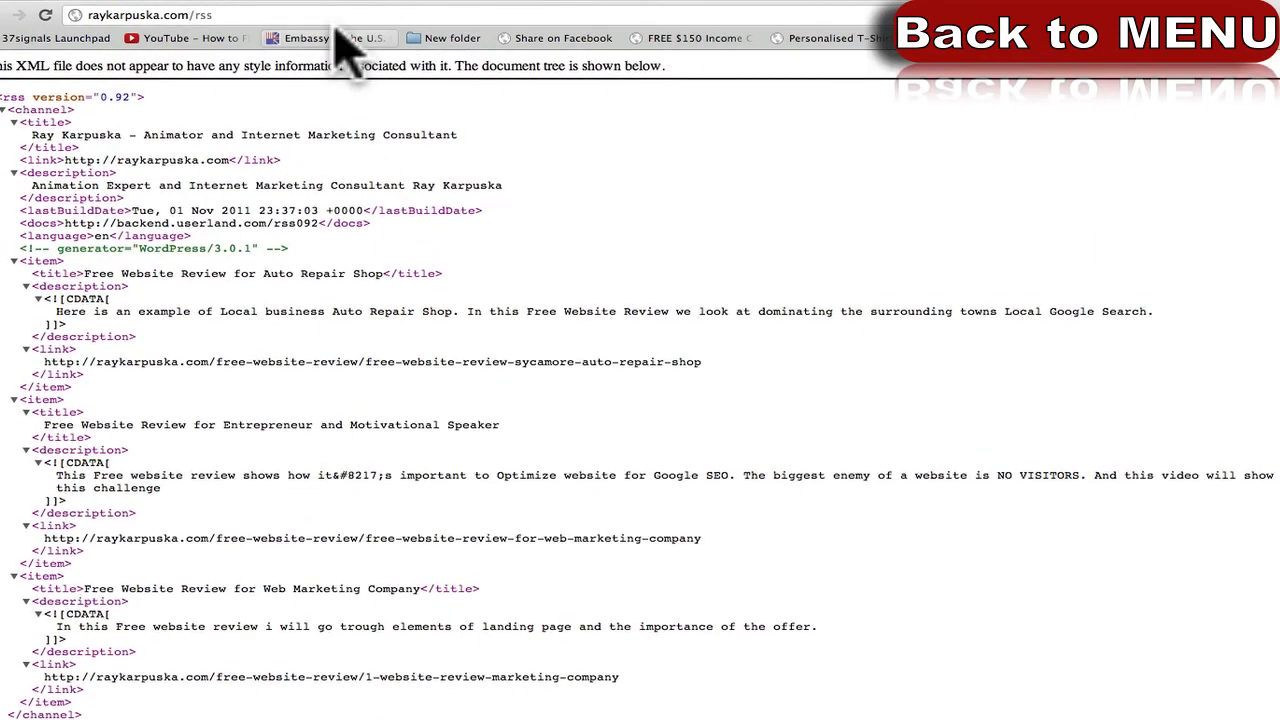
left_click(336, 18)
key("super+c")
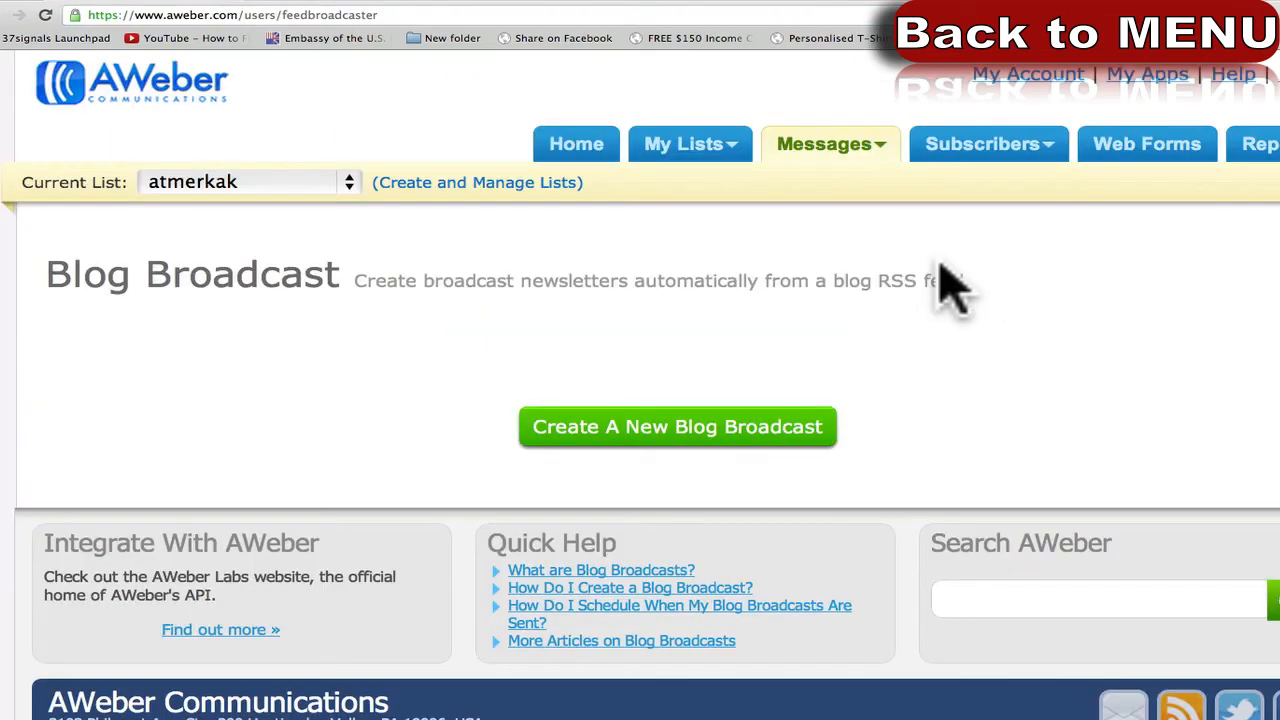
left_click(670, 322)
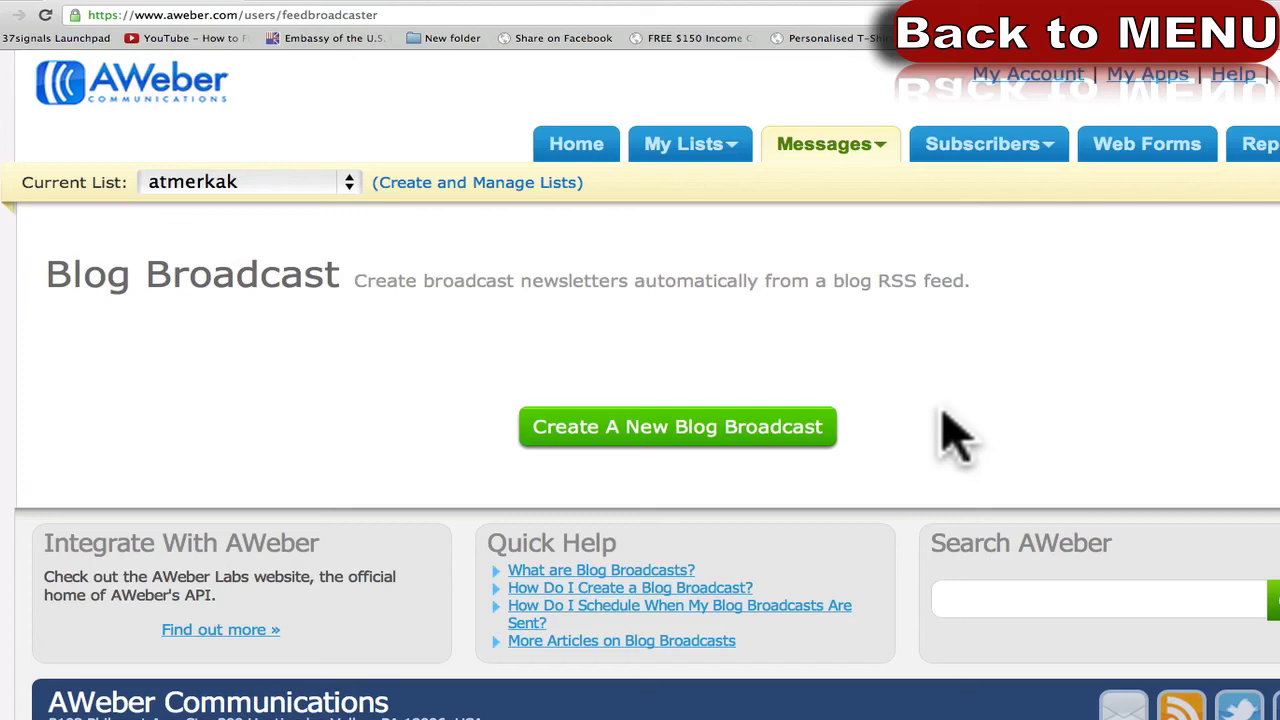
left_click(730, 432)
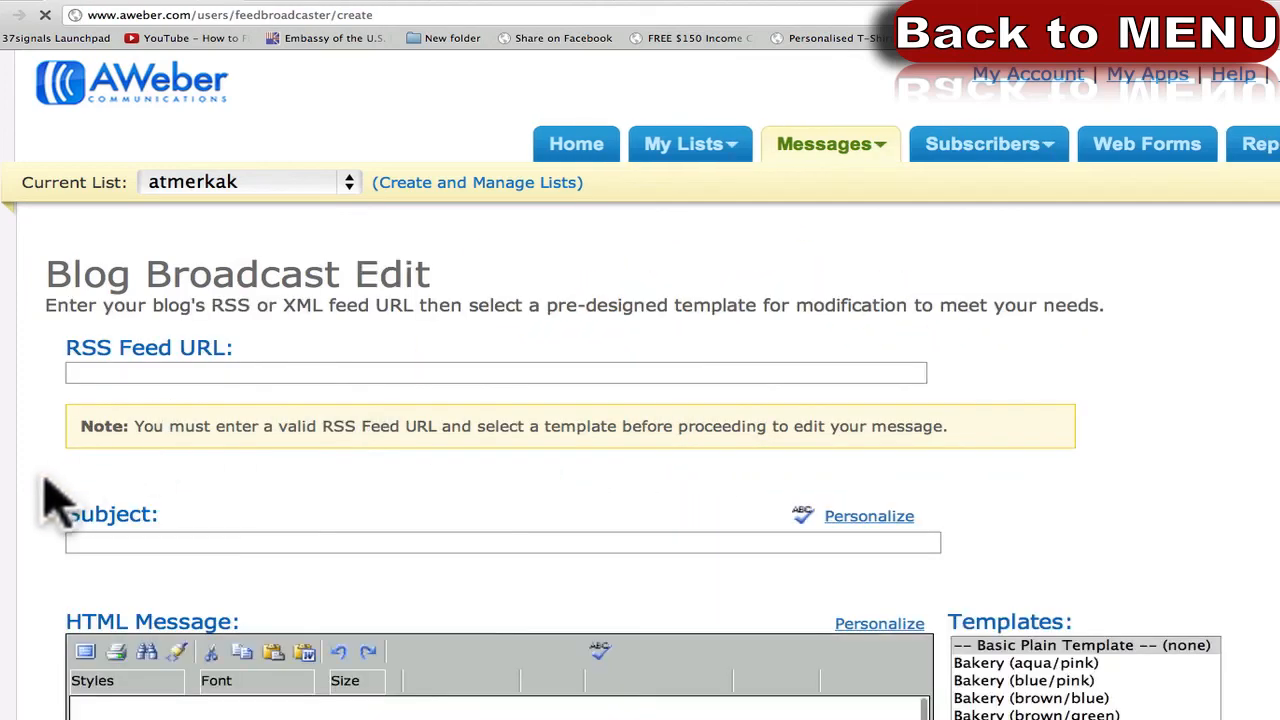
scroll(43, 491, "down", 7)
scroll(43, 491, "down", 10)
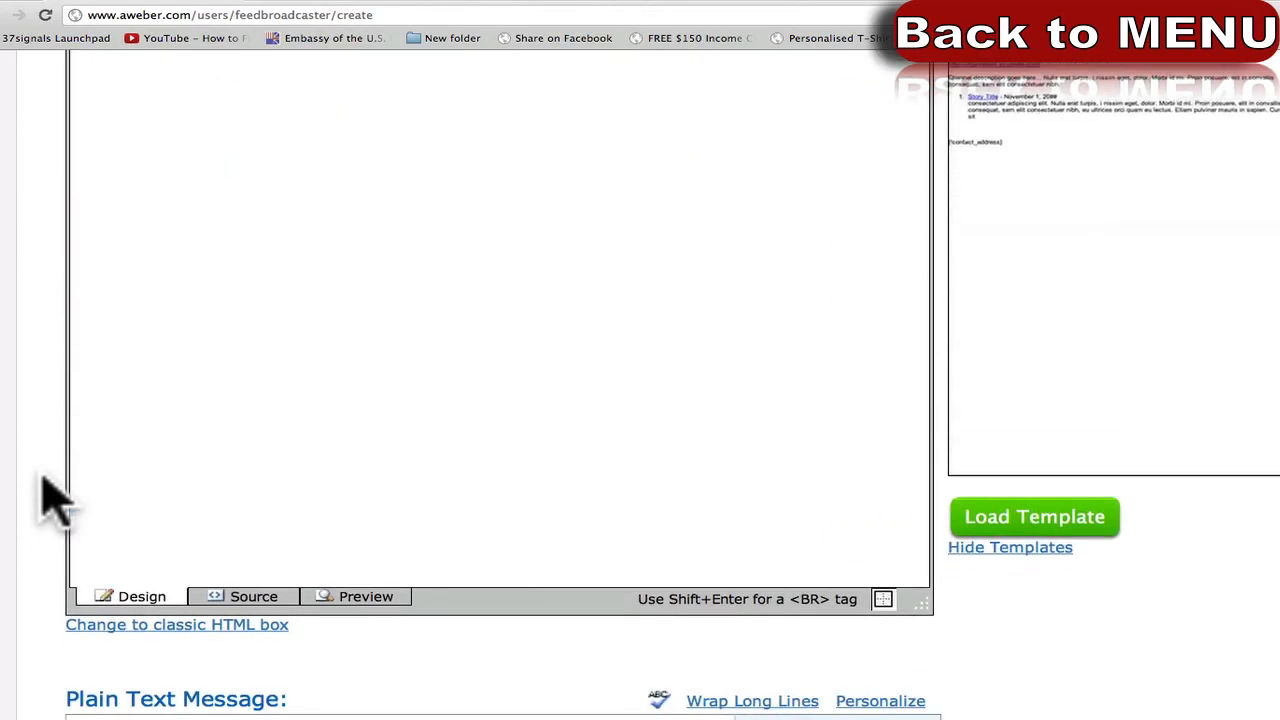
scroll(43, 491, "up", 15)
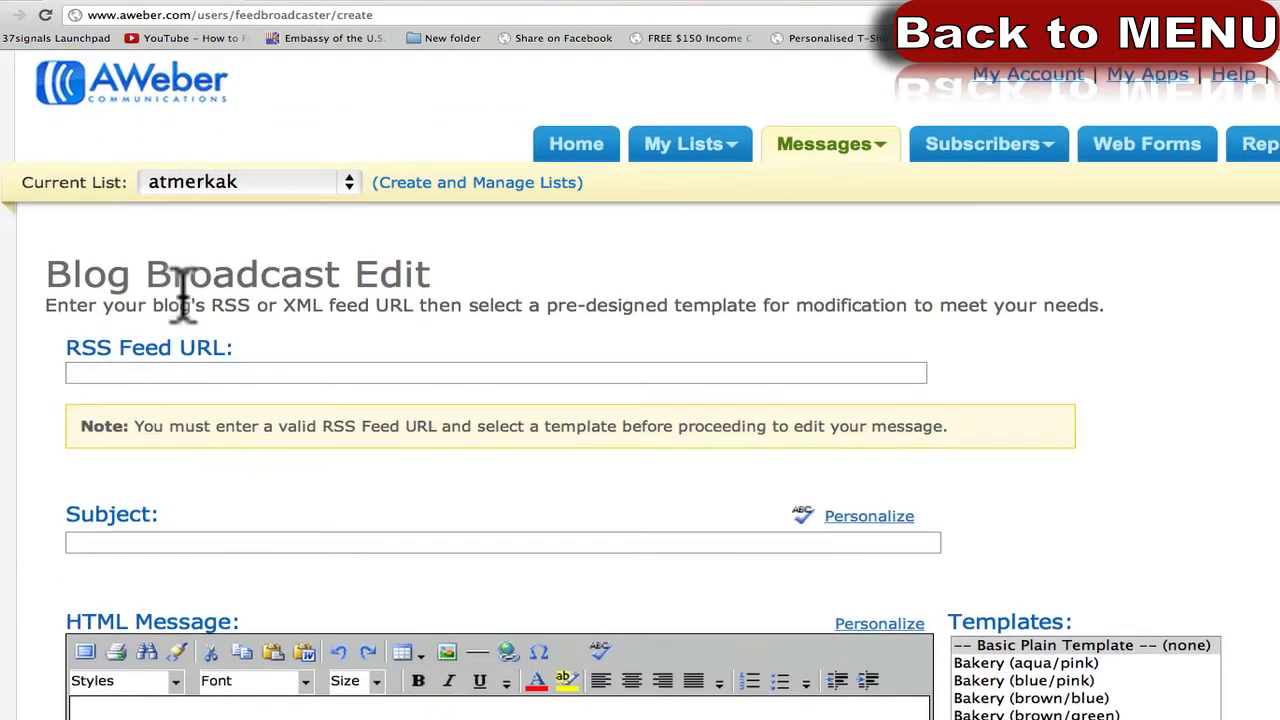
left_click(312, 372)
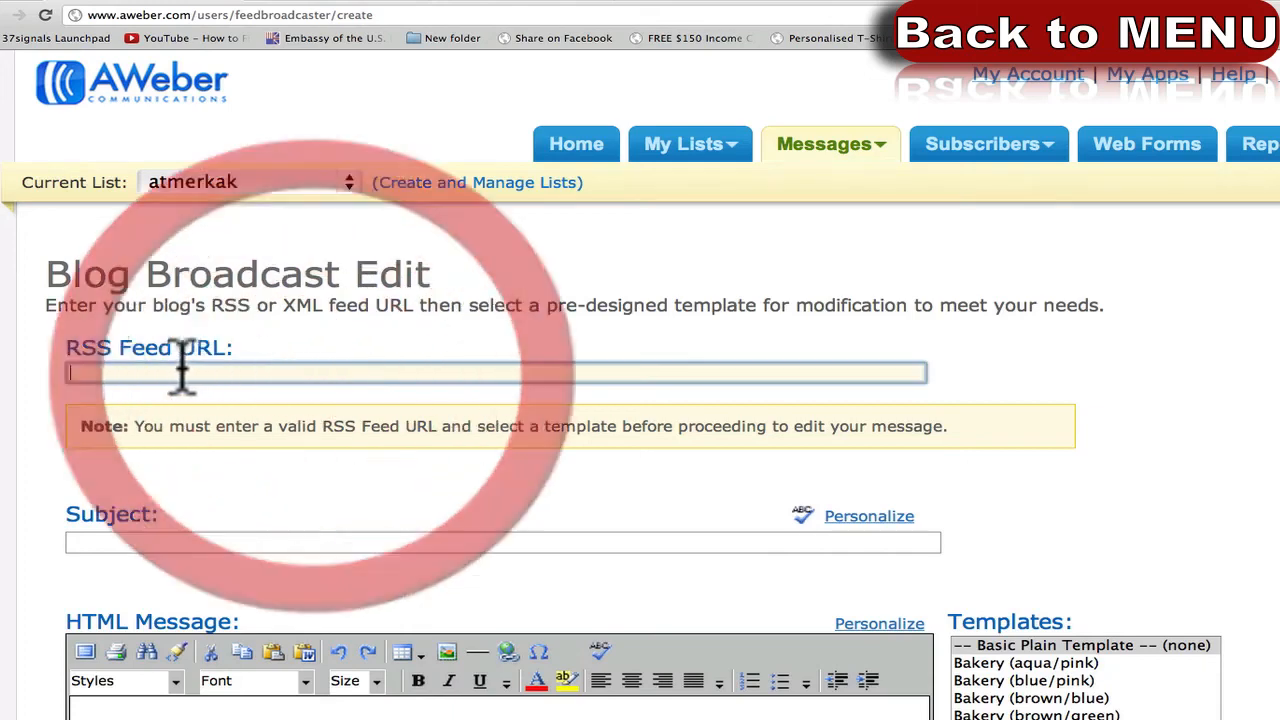
key("super+v")
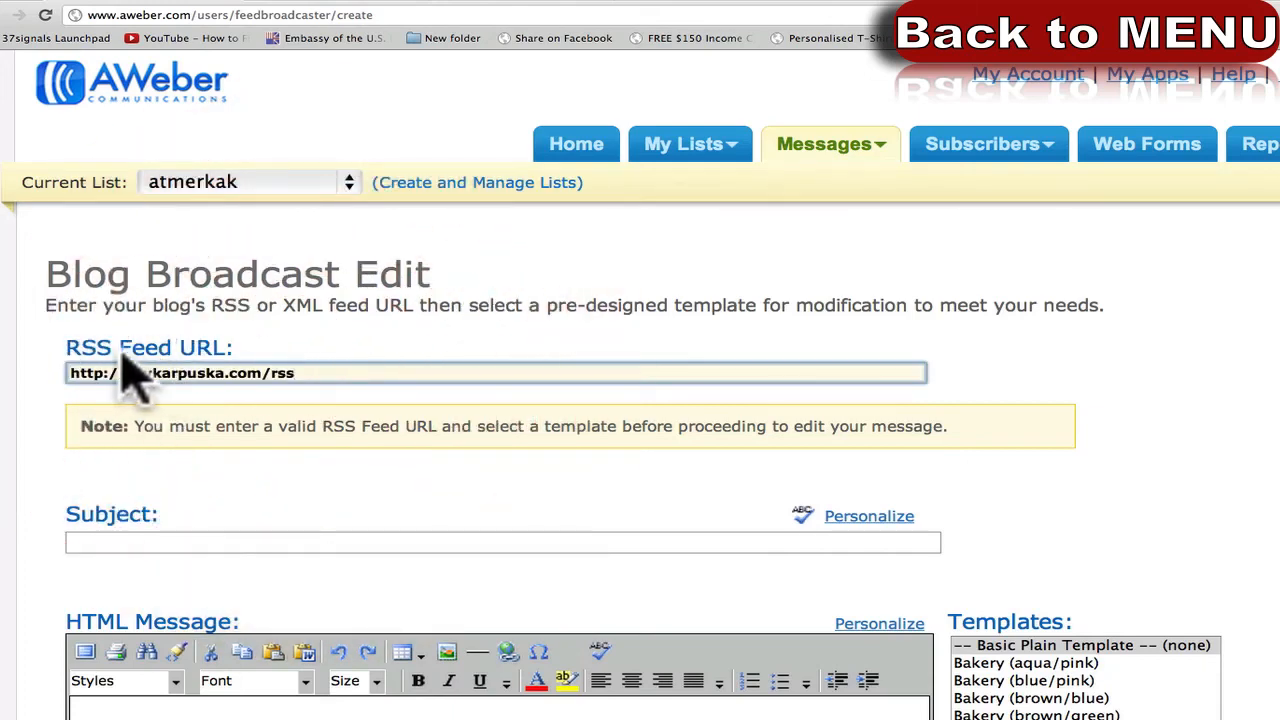
left_click(98, 412)
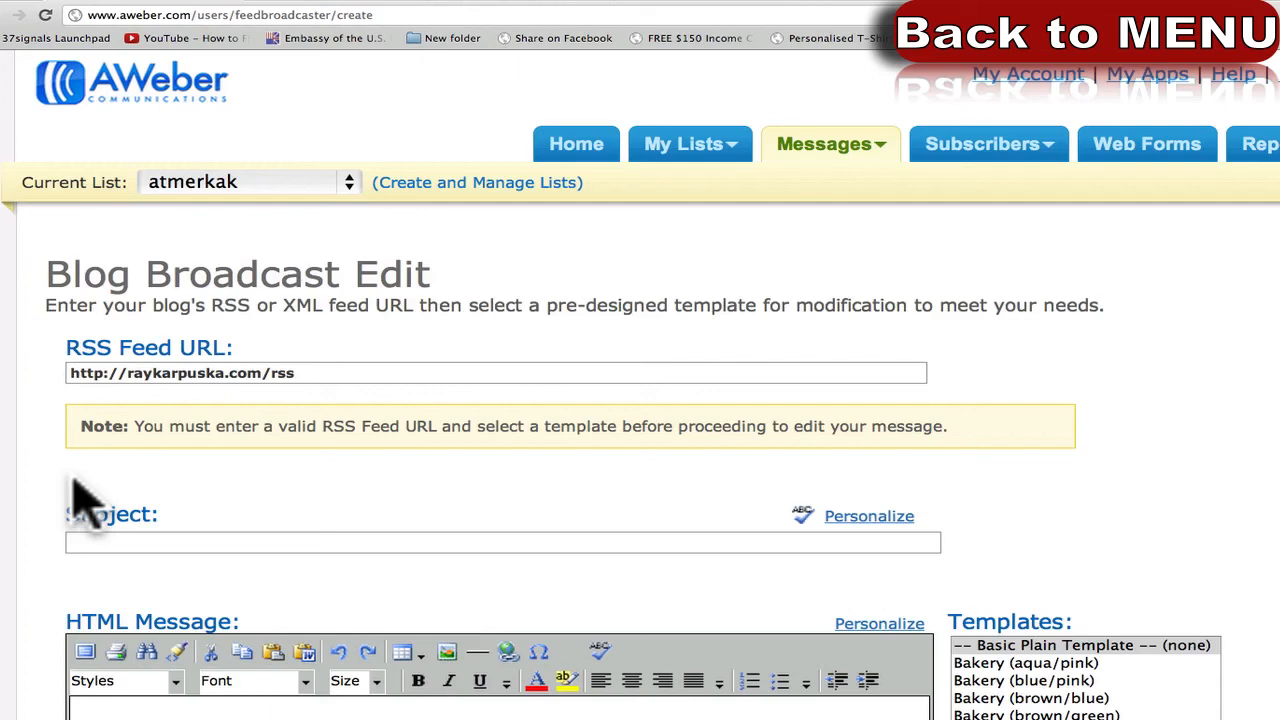
Place the cursor in the Subject field, then scroll the form back to the top.
scroll(63, 505, "down", 3)
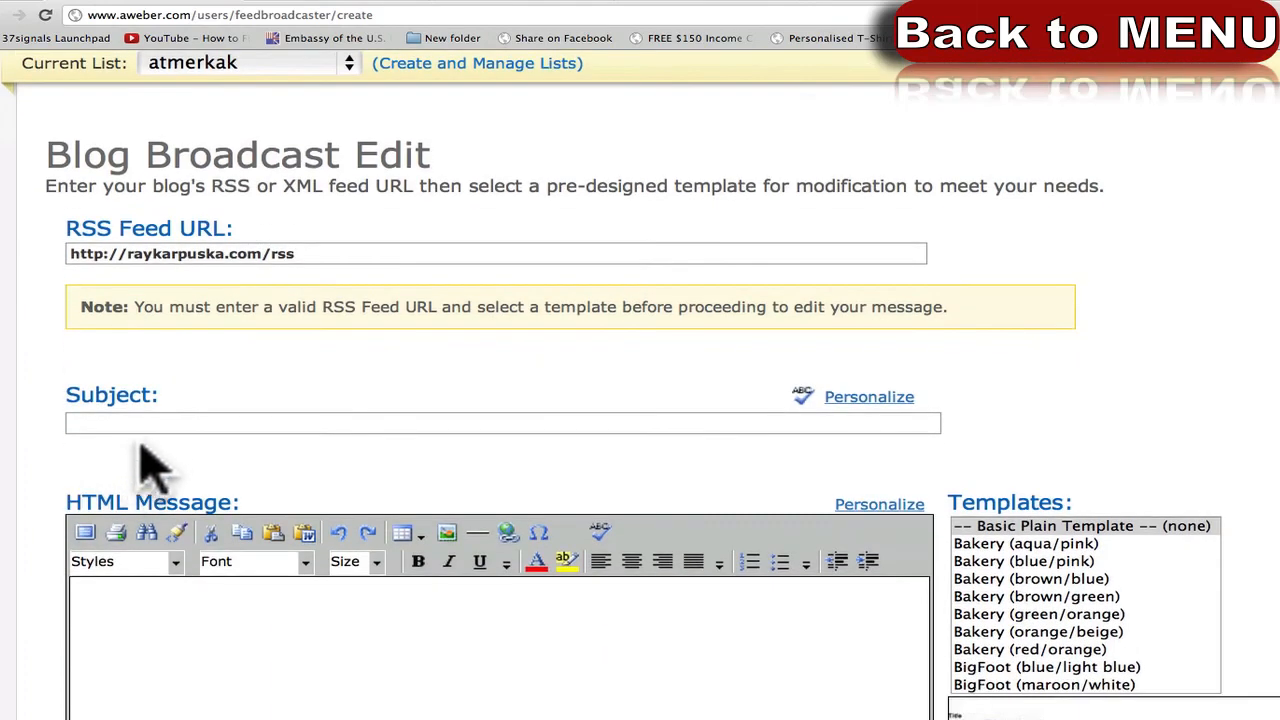
left_click(158, 425)
scroll(60, 545, "down", 10)
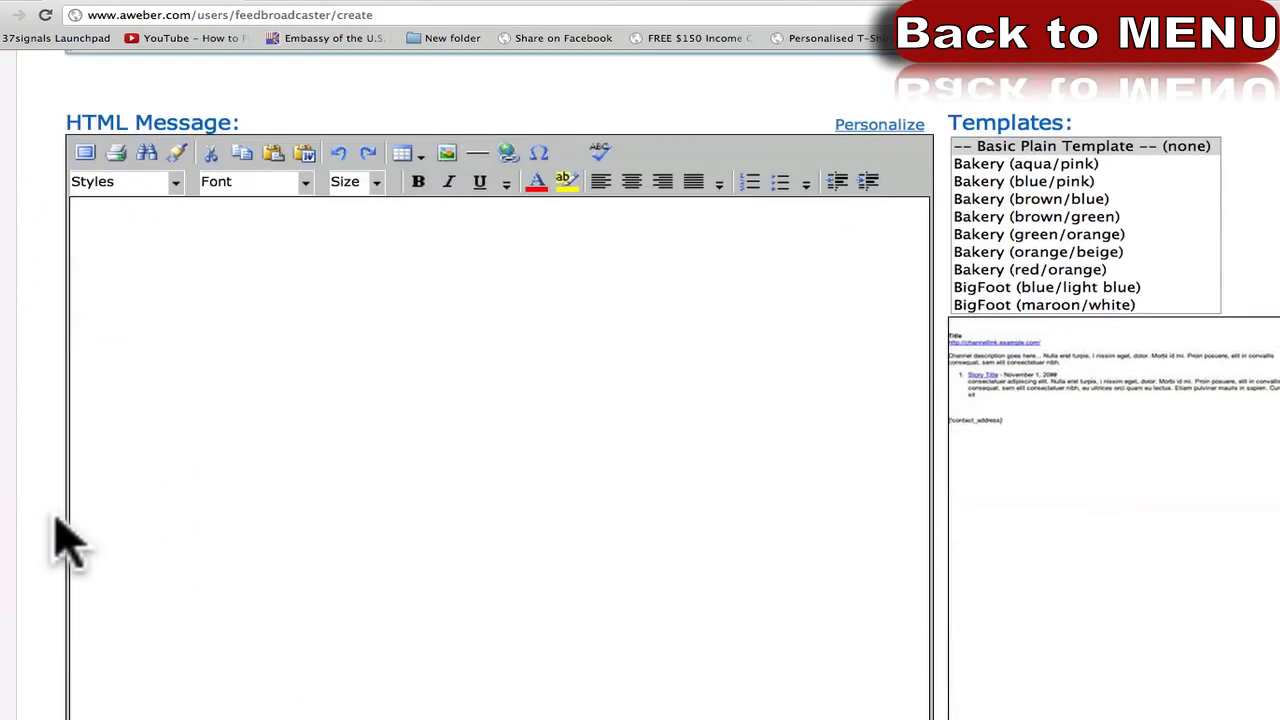
scroll(68, 545, "down", 20)
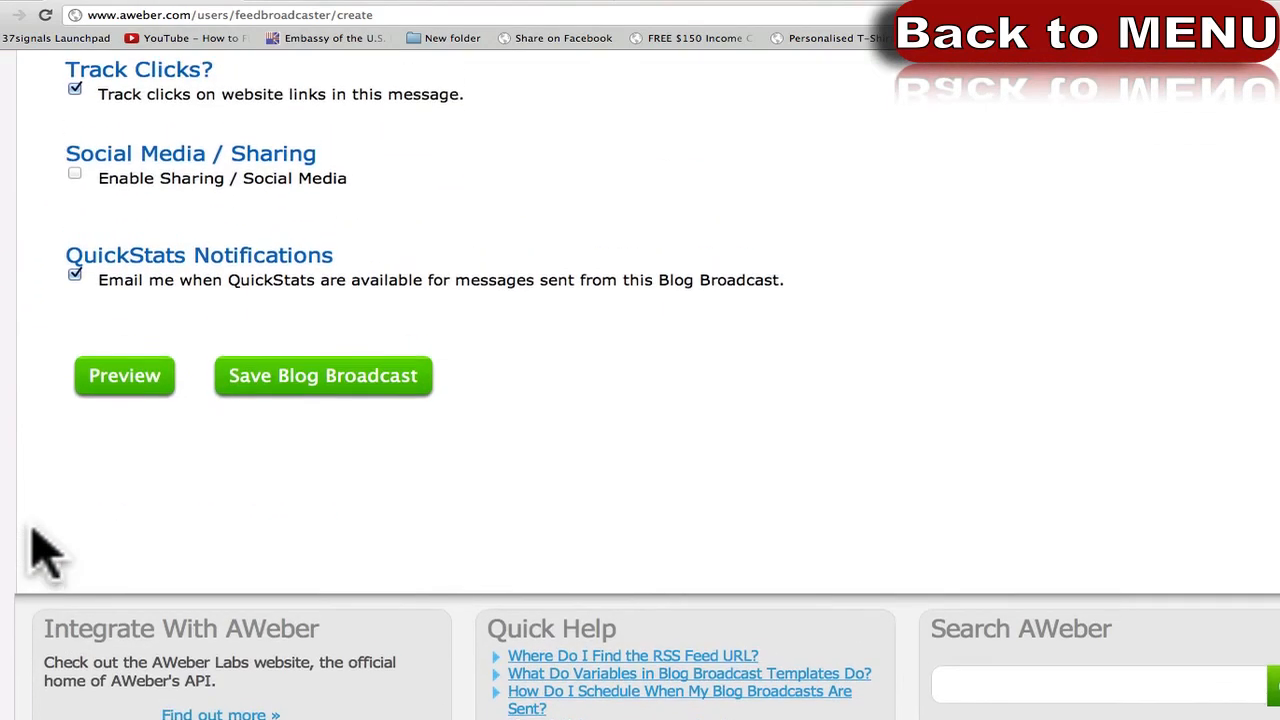
scroll(34, 543, "up", 8)
scroll(40, 550, "up", 3)
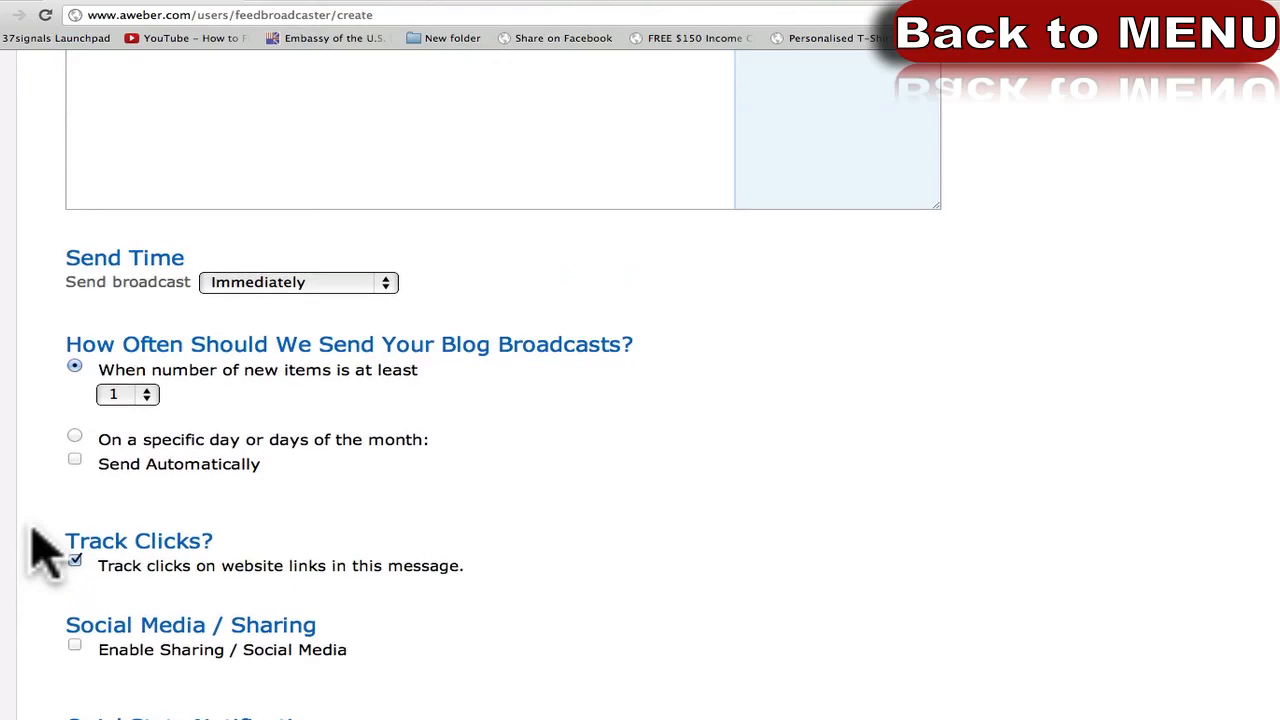
scroll(38, 548, "up", 20)
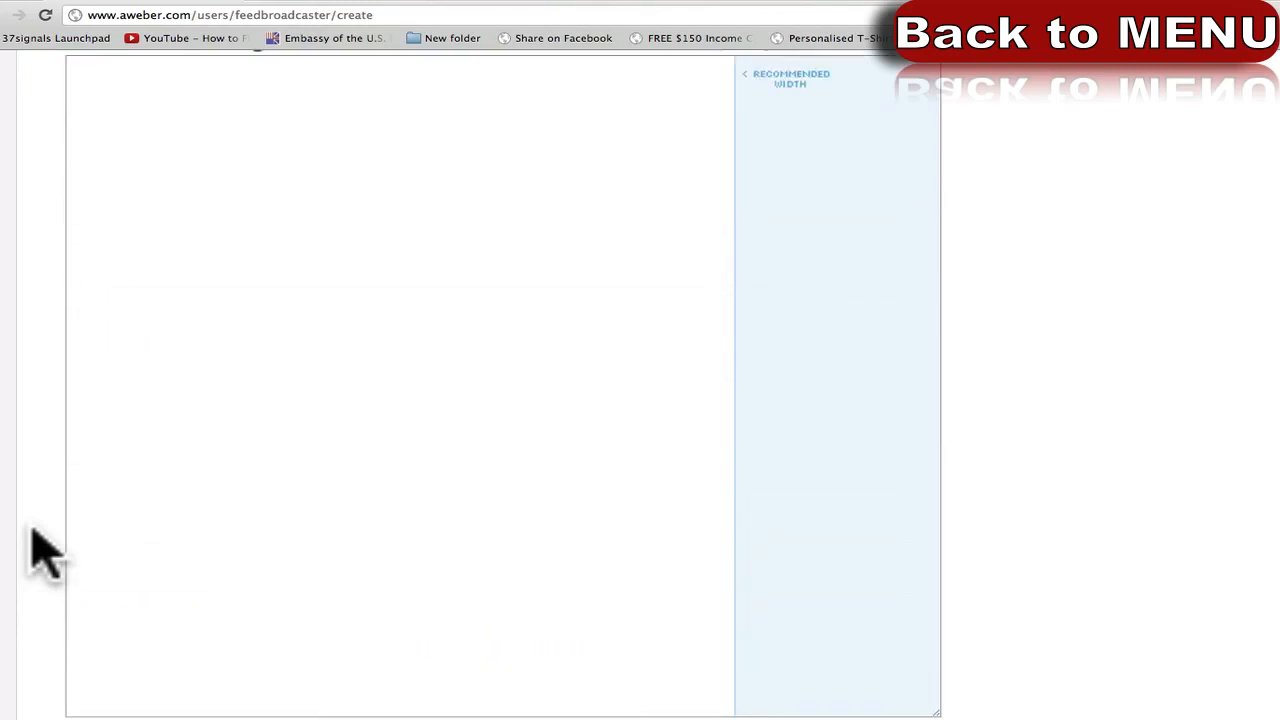
scroll(40, 550, "up", 10)
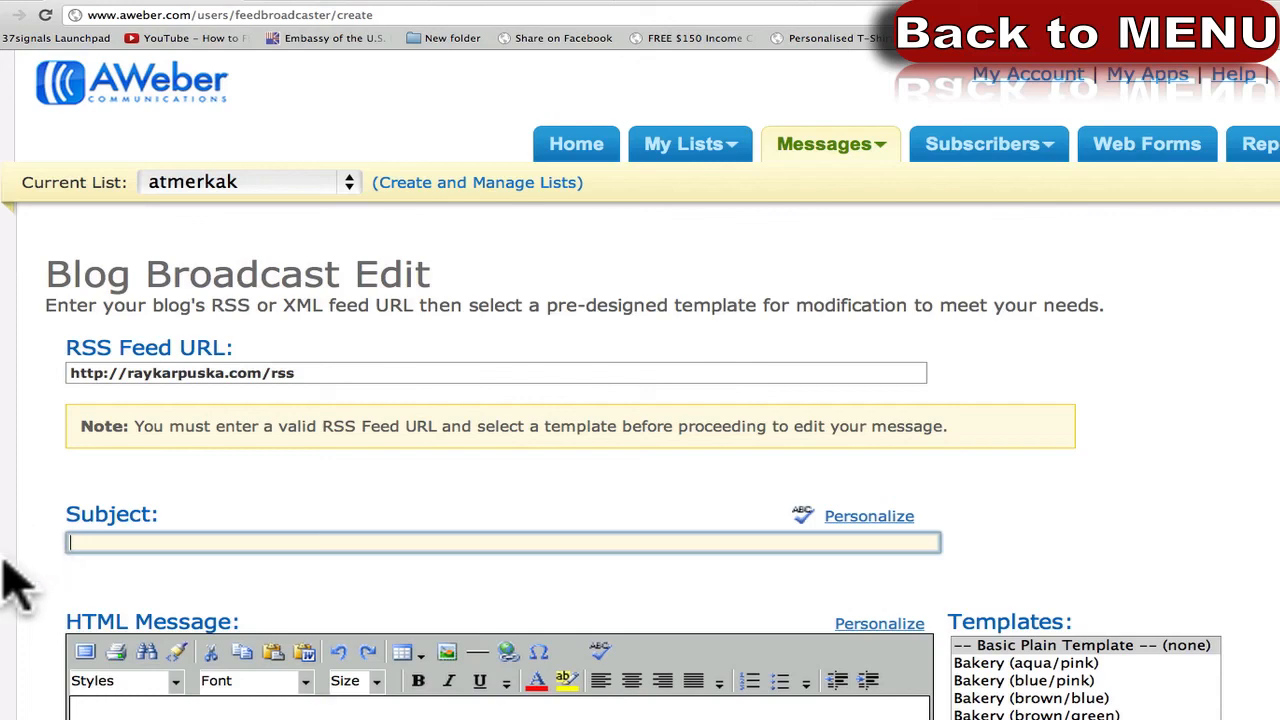
scroll(30, 560, "down", 5)
scroll(28, 560, "down", 6)
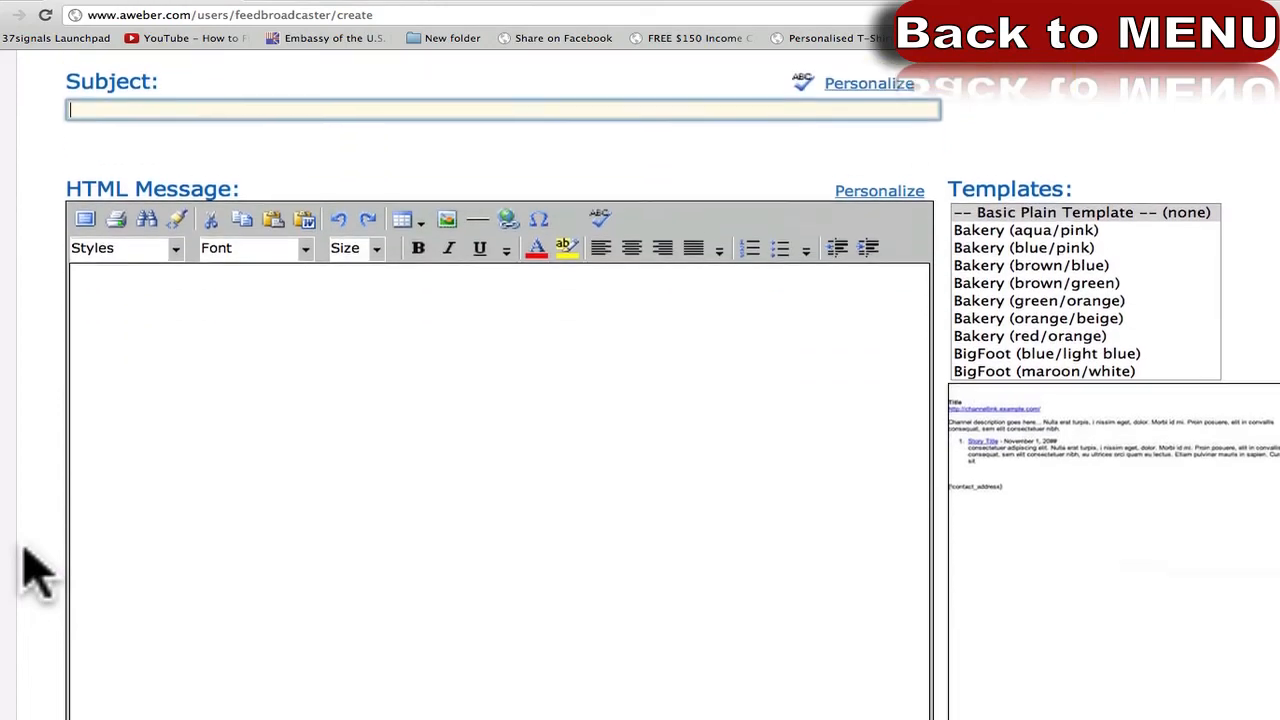
scroll(30, 570, "up", 10)
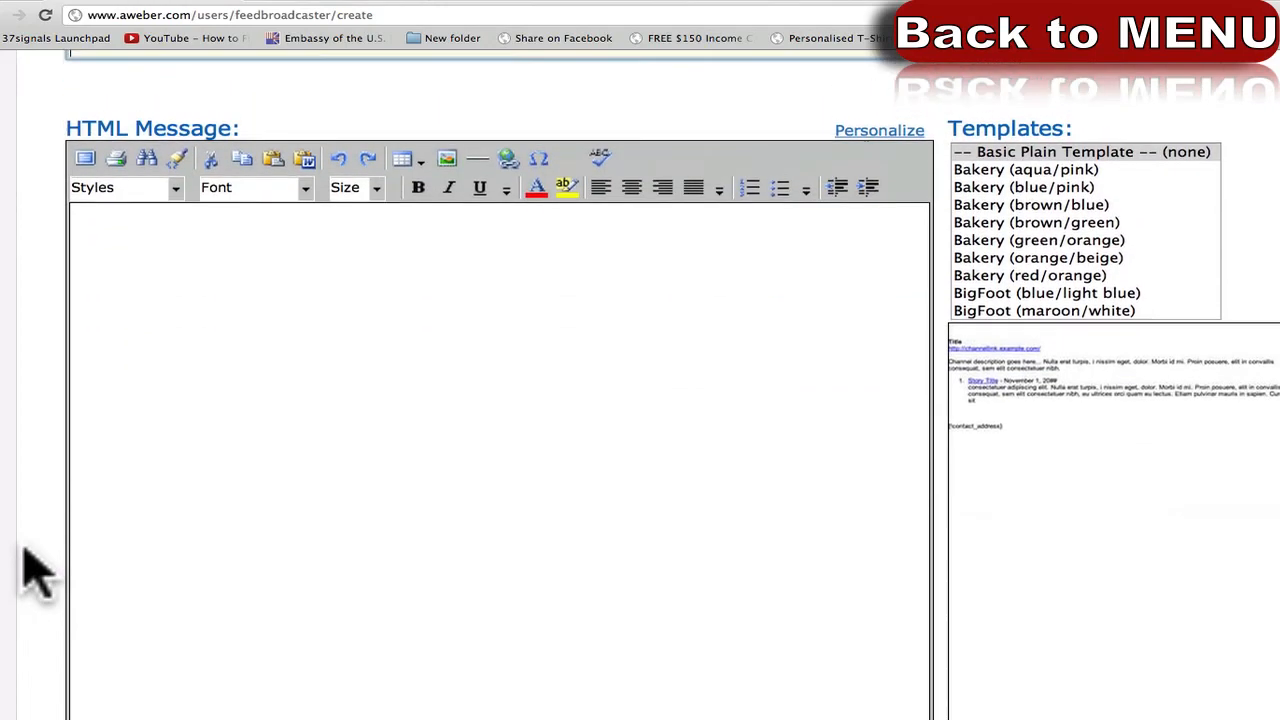
scroll(35, 575, "down", 20)
scroll(38, 575, "up", 8)
scroll(38, 575, "up", 4)
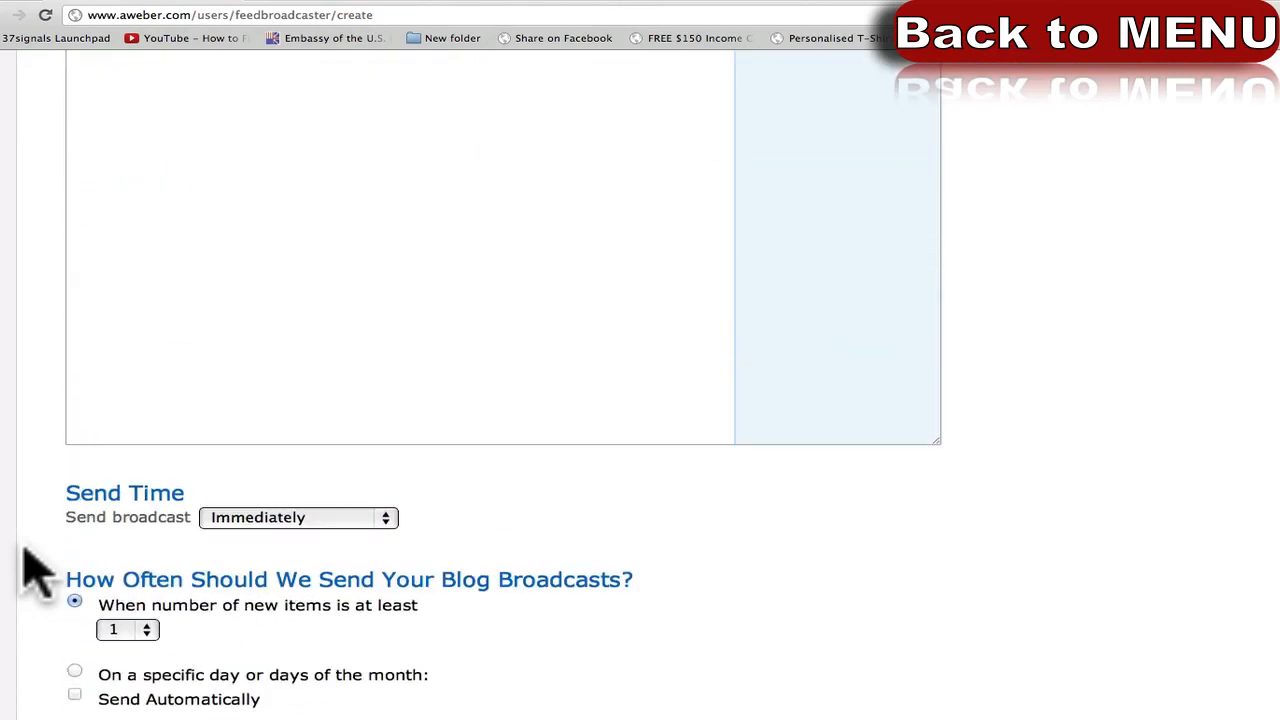
scroll(30, 570, "up", 8)
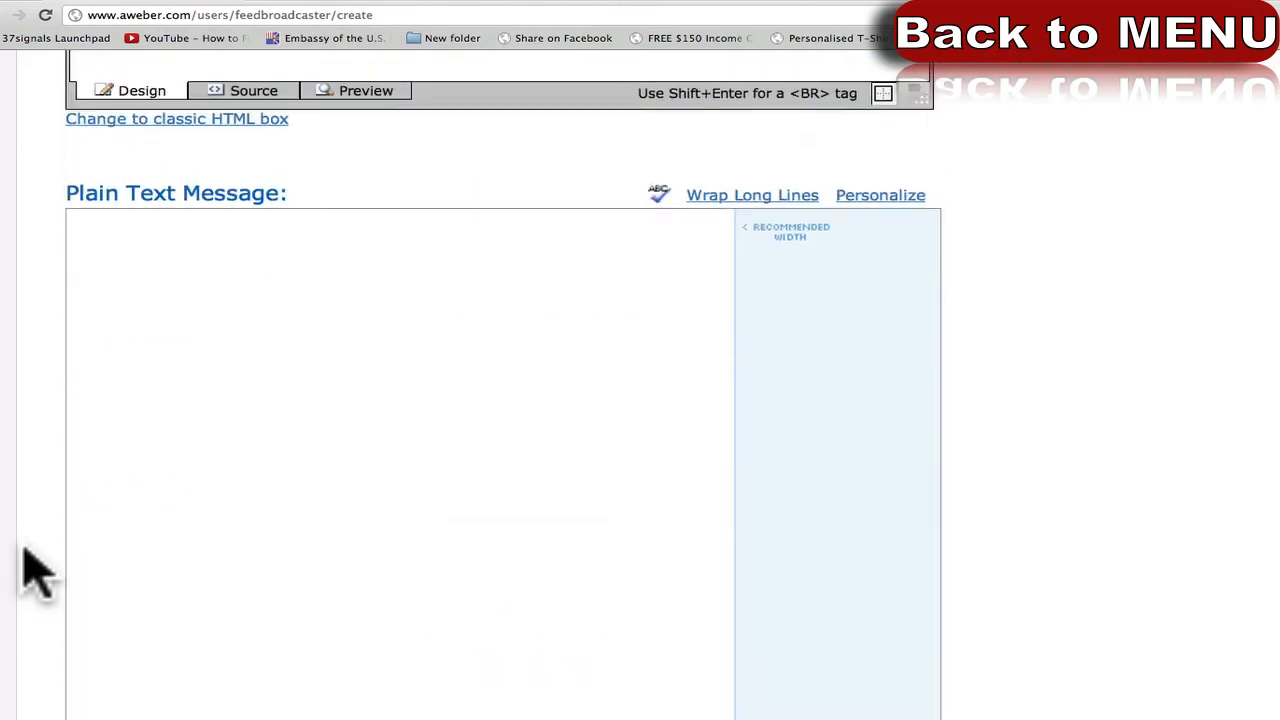
mouse_move(812, 172)
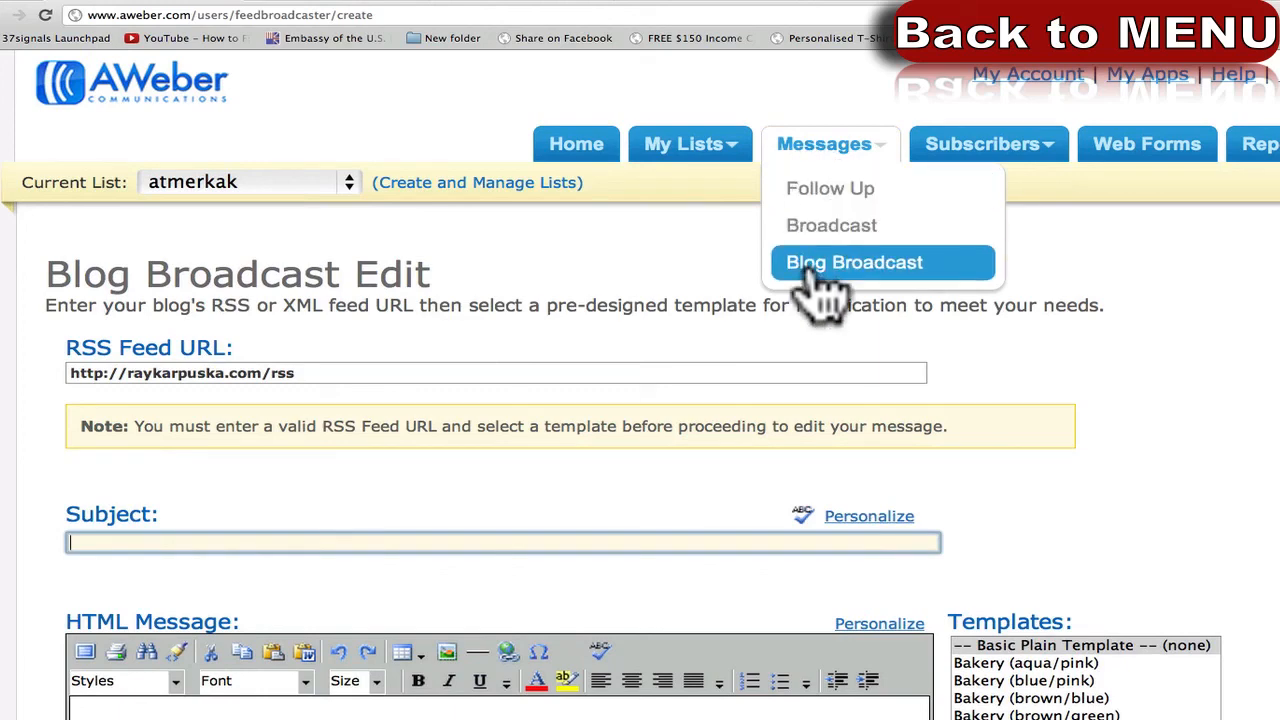
Make video-bookends the current list and go to the account home page.
left_click(240, 183)
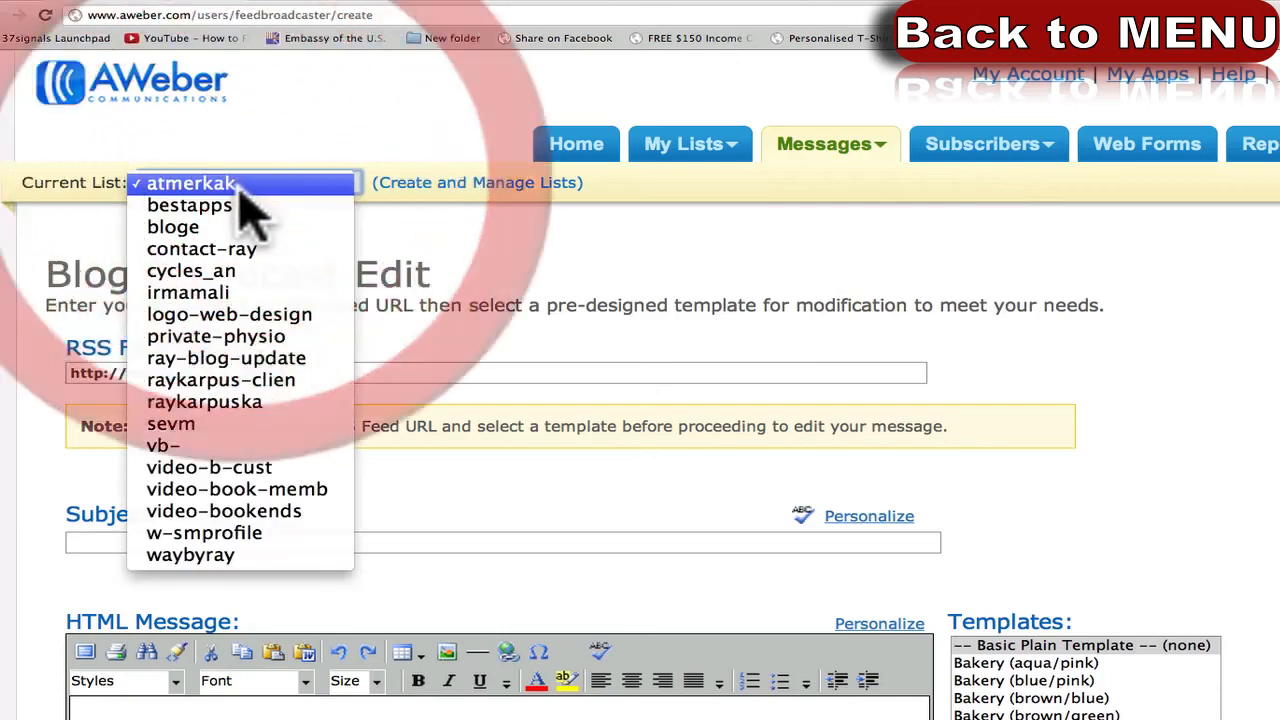
left_click(760, 252)
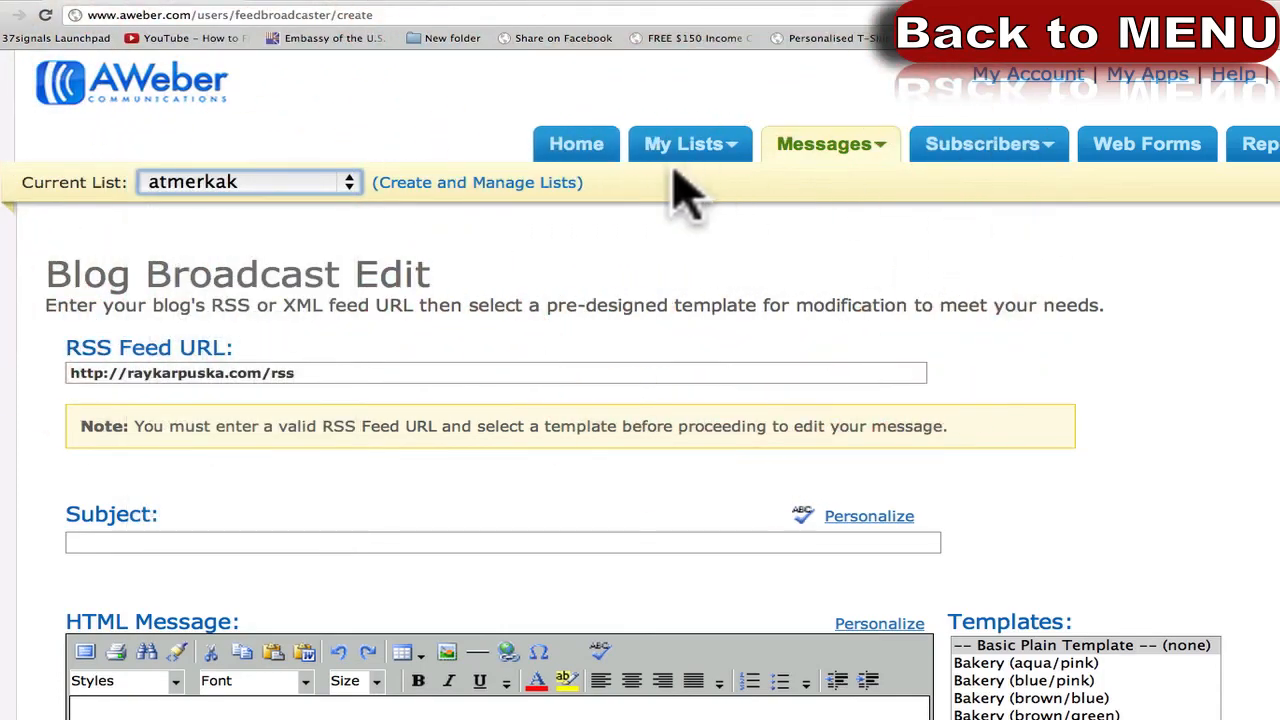
left_click(195, 182)
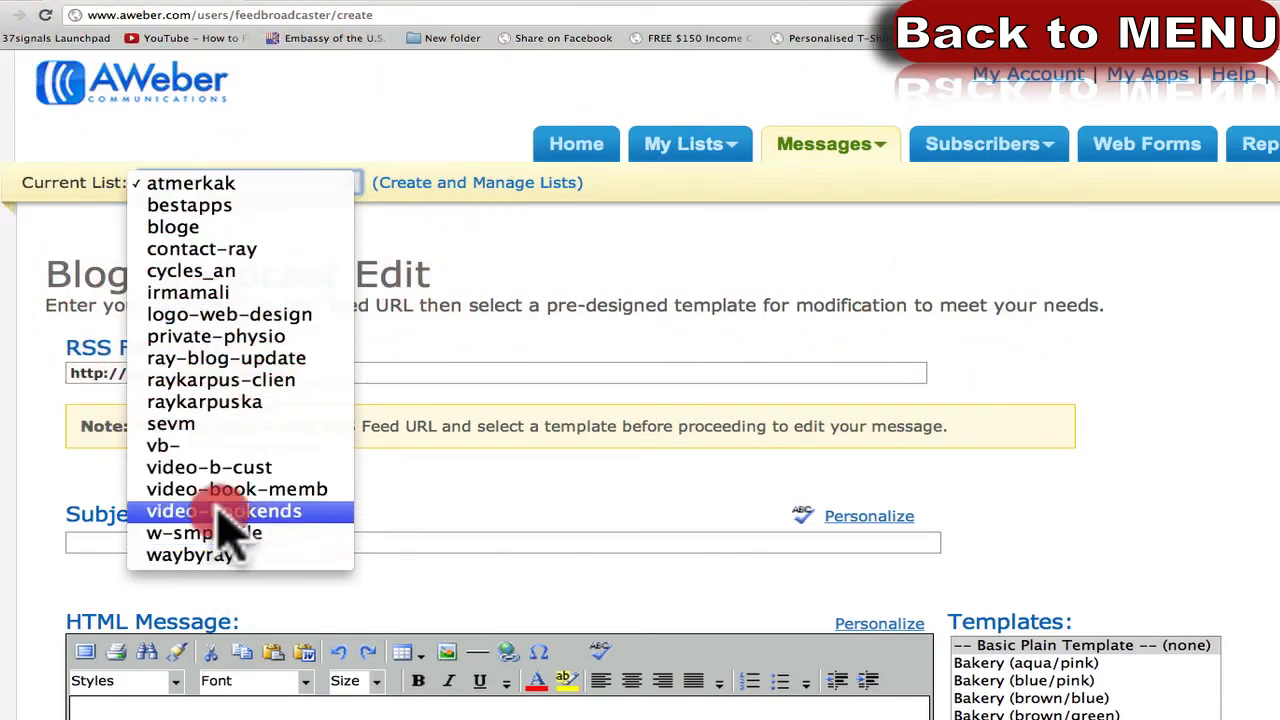
left_click(222, 511)
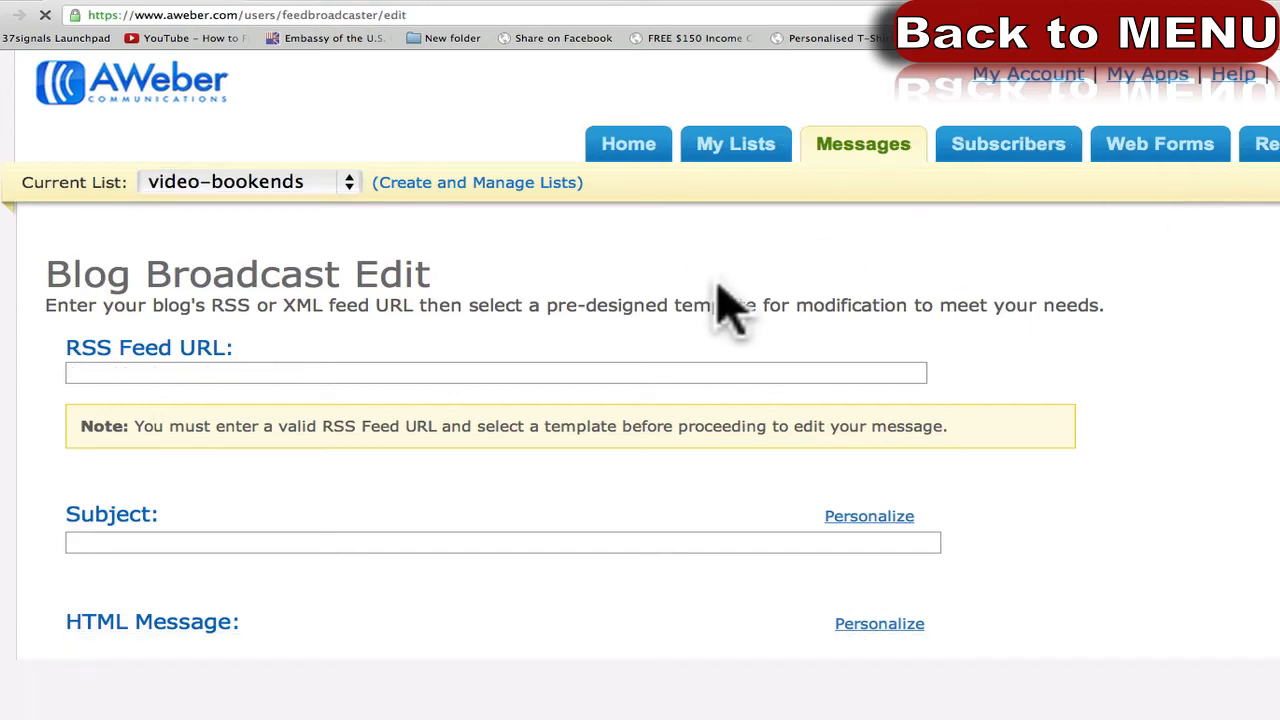
left_click(590, 142)
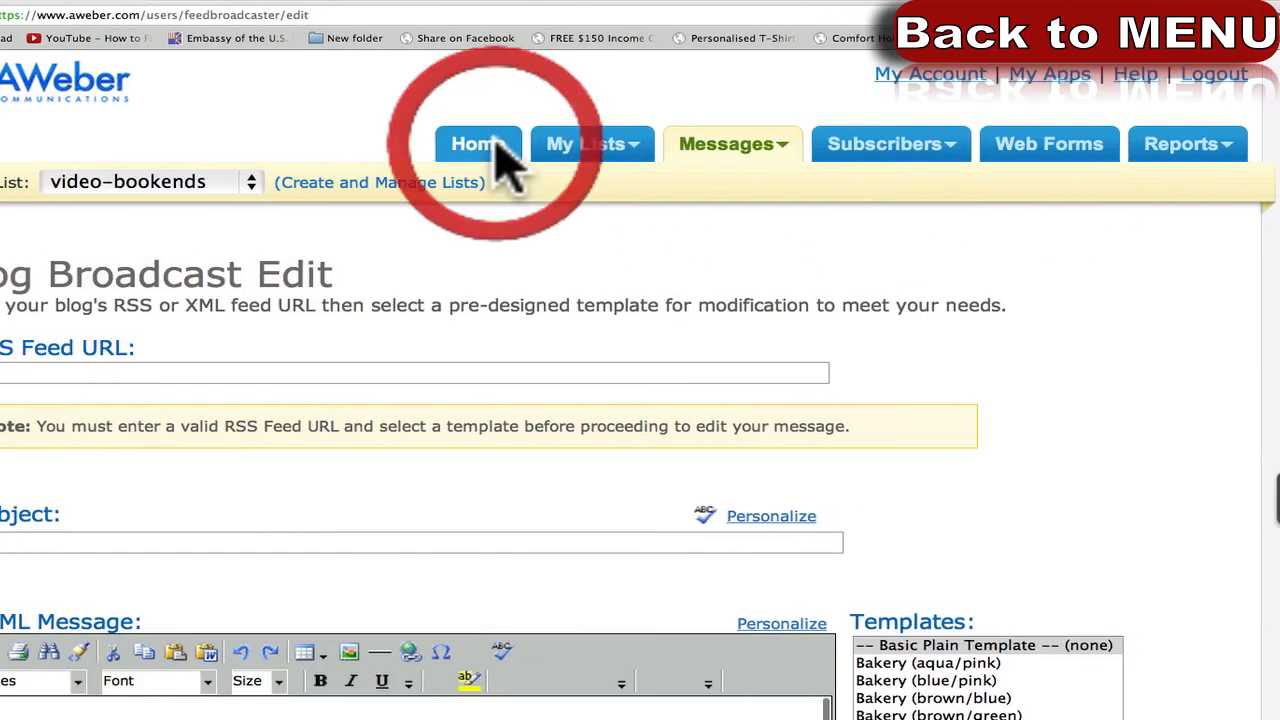
Scroll to the Recent Broadcasts table and highlight its heading.
scroll(640, 386, "down", 1)
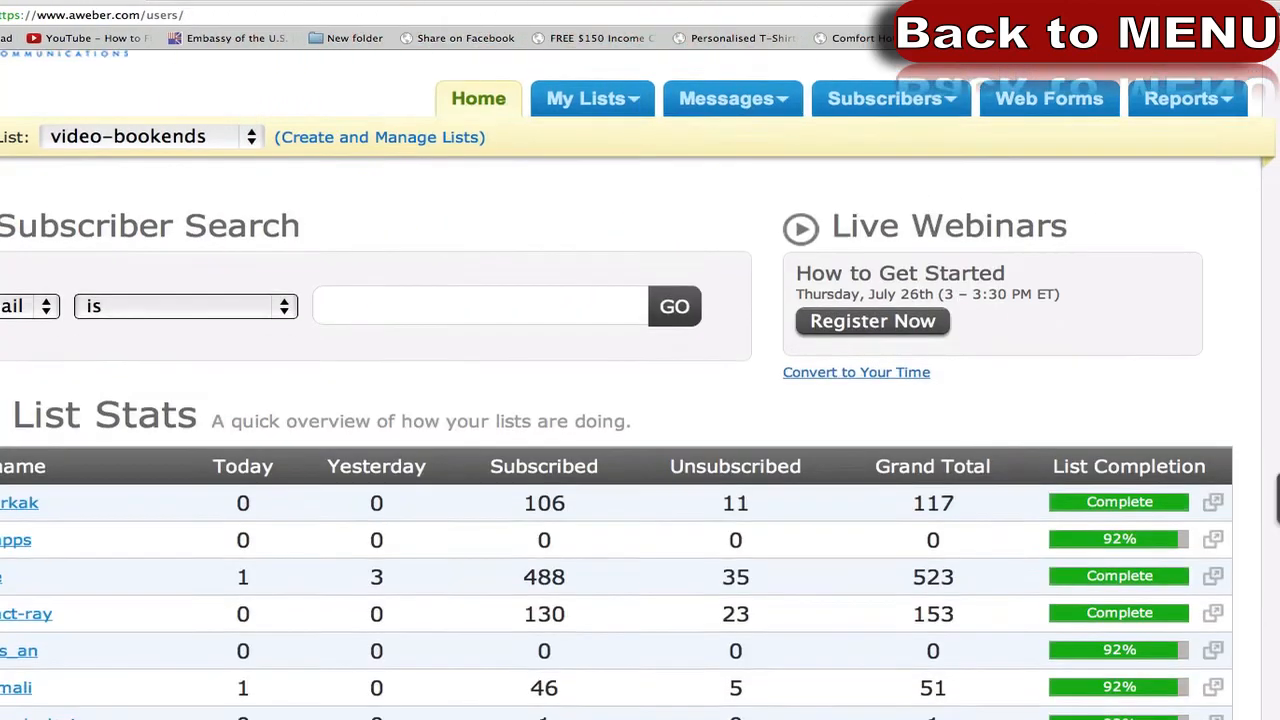
scroll(640, 386, "down", 2)
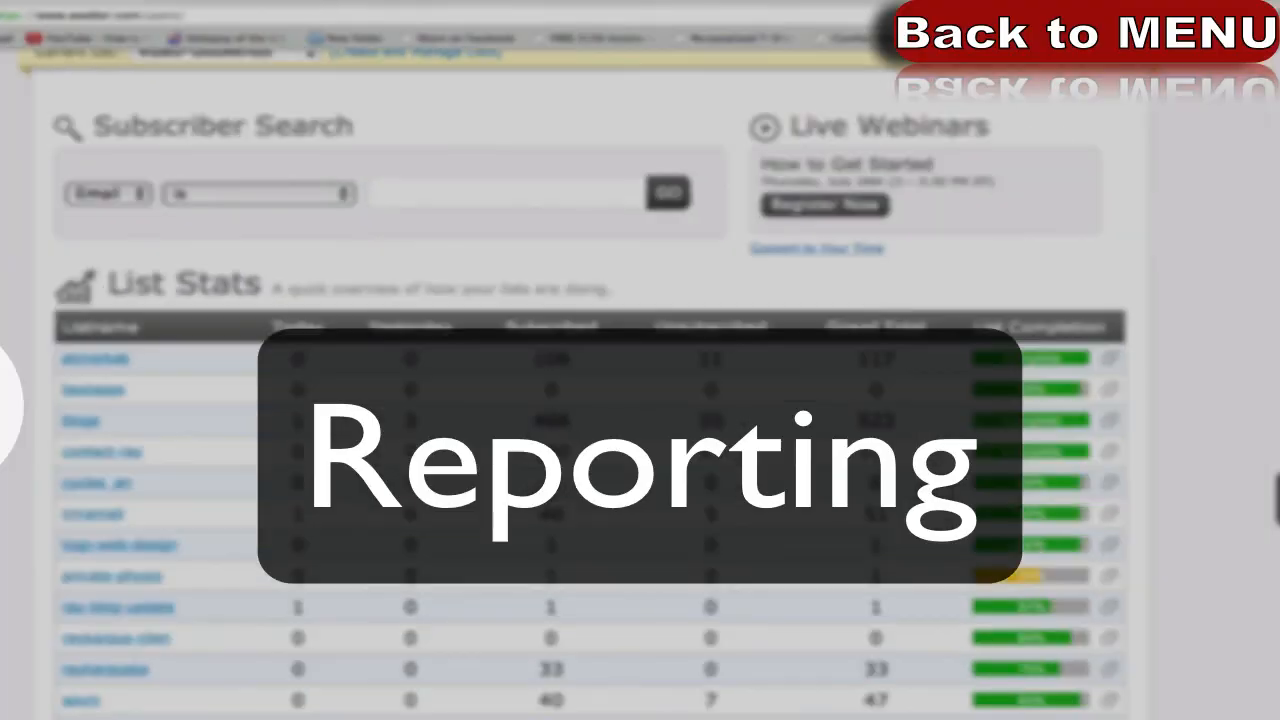
scroll(640, 386, "down", 10)
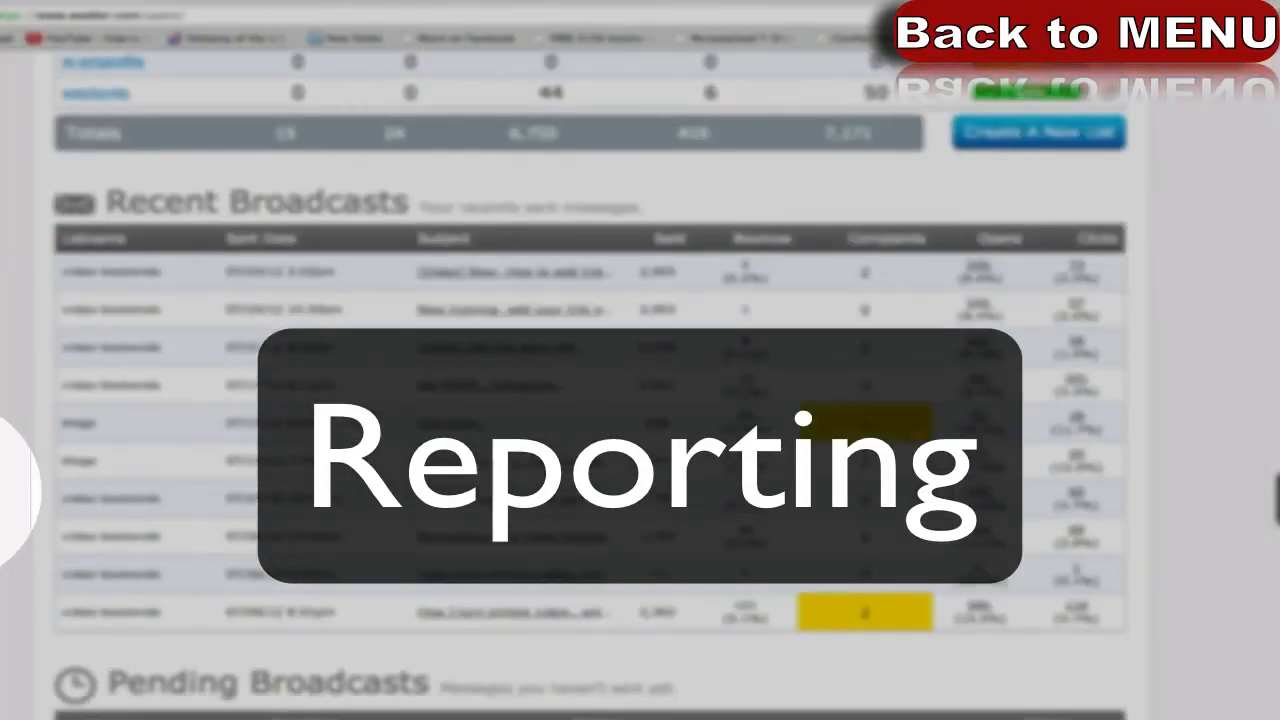
scroll(590, 383, "up", 3)
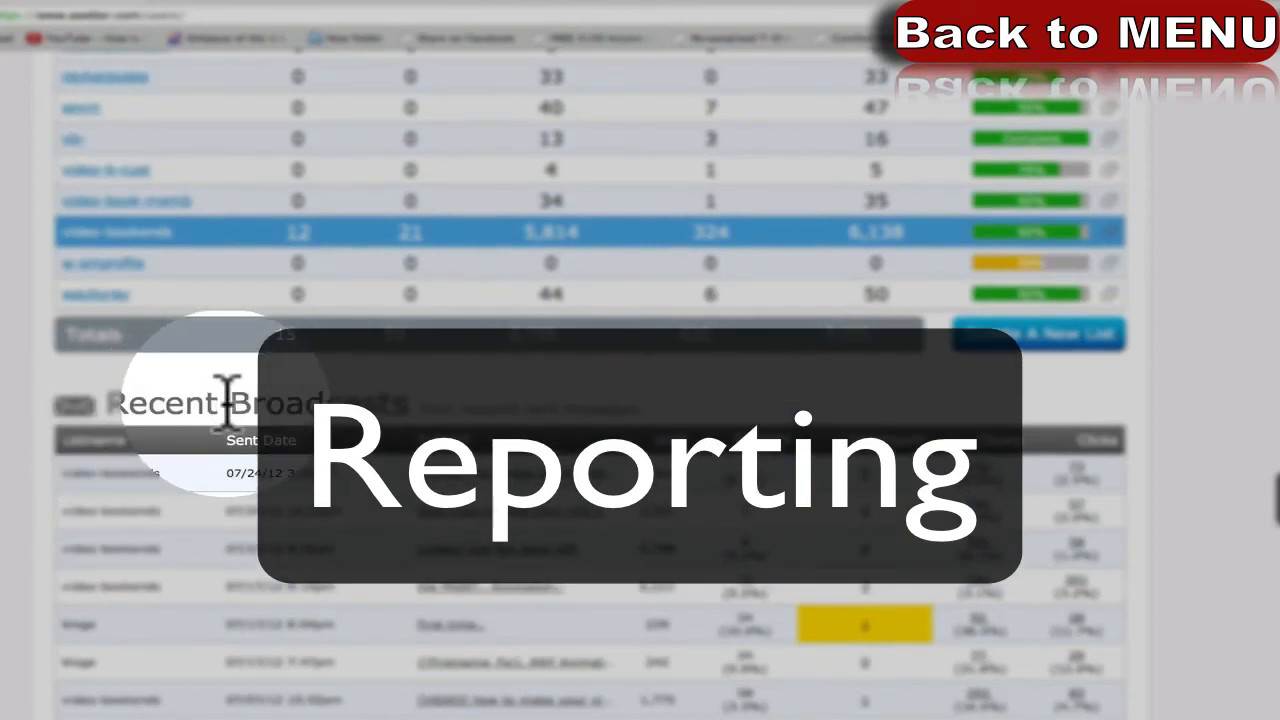
left_click_drag(130, 403, 634, 386)
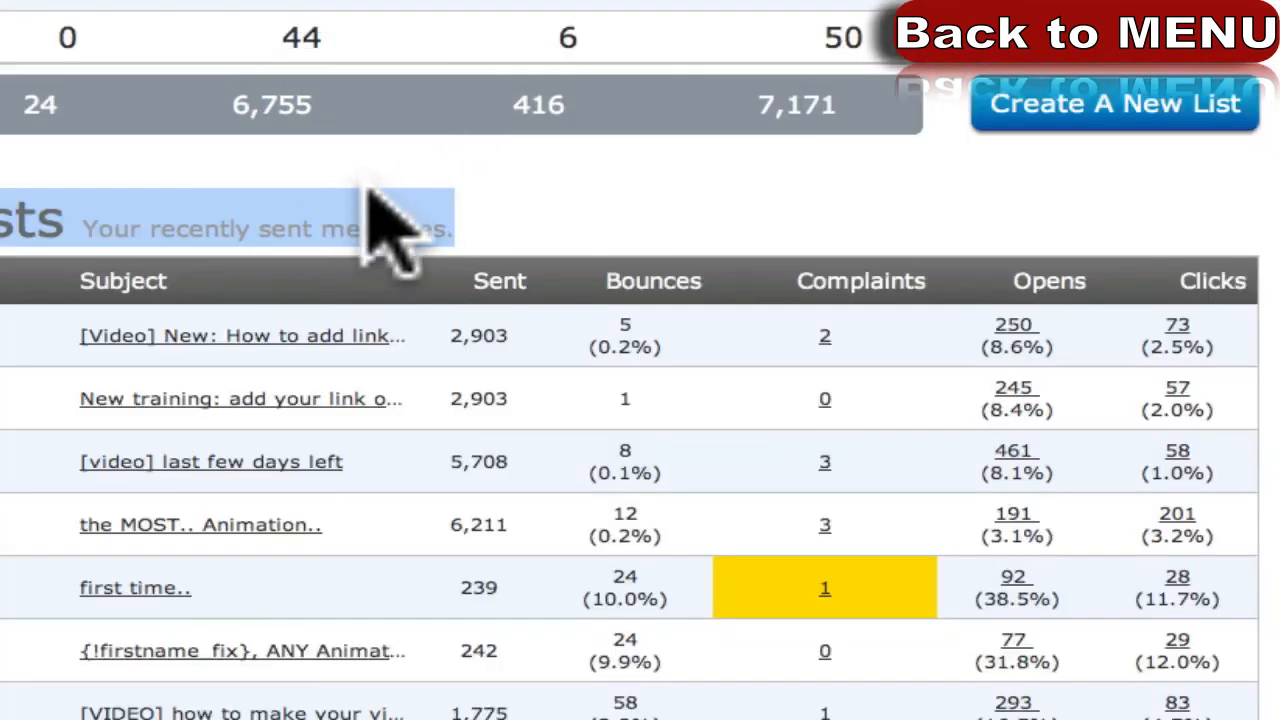
left_click(366, 209)
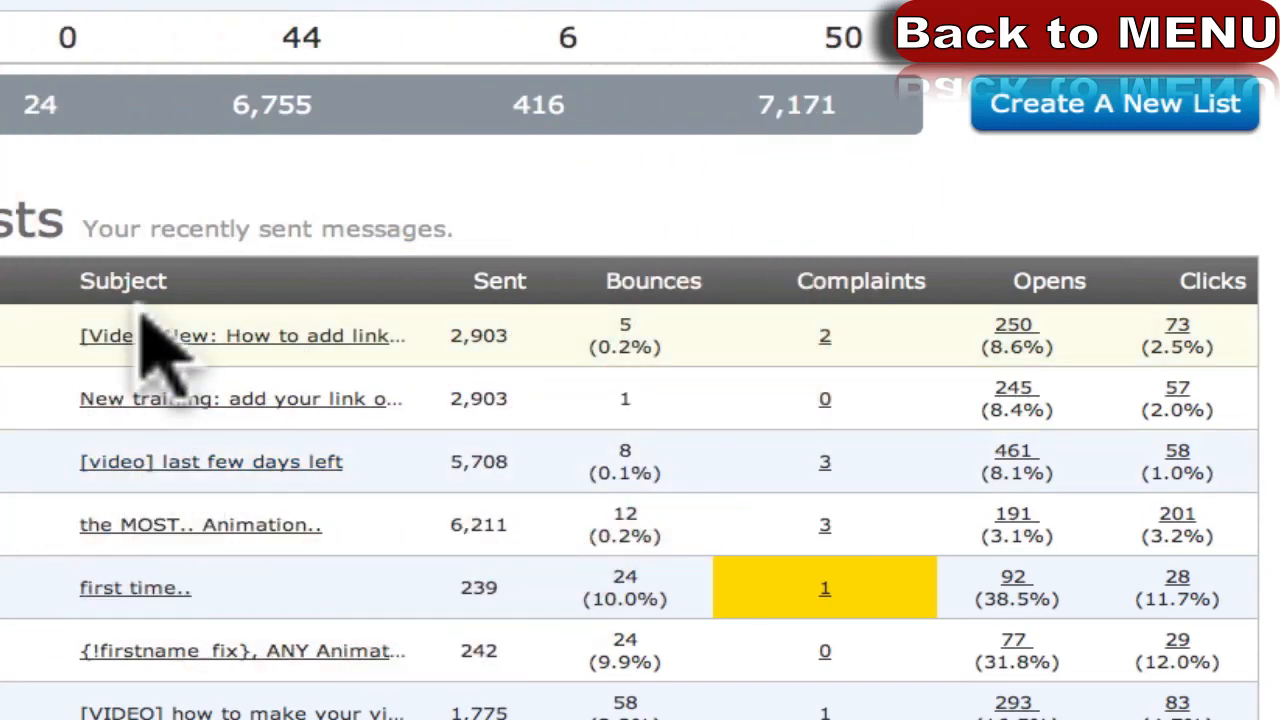
Highlight the first message's 2,903 sent count and 8.6% open rate.
mouse_move(145, 280)
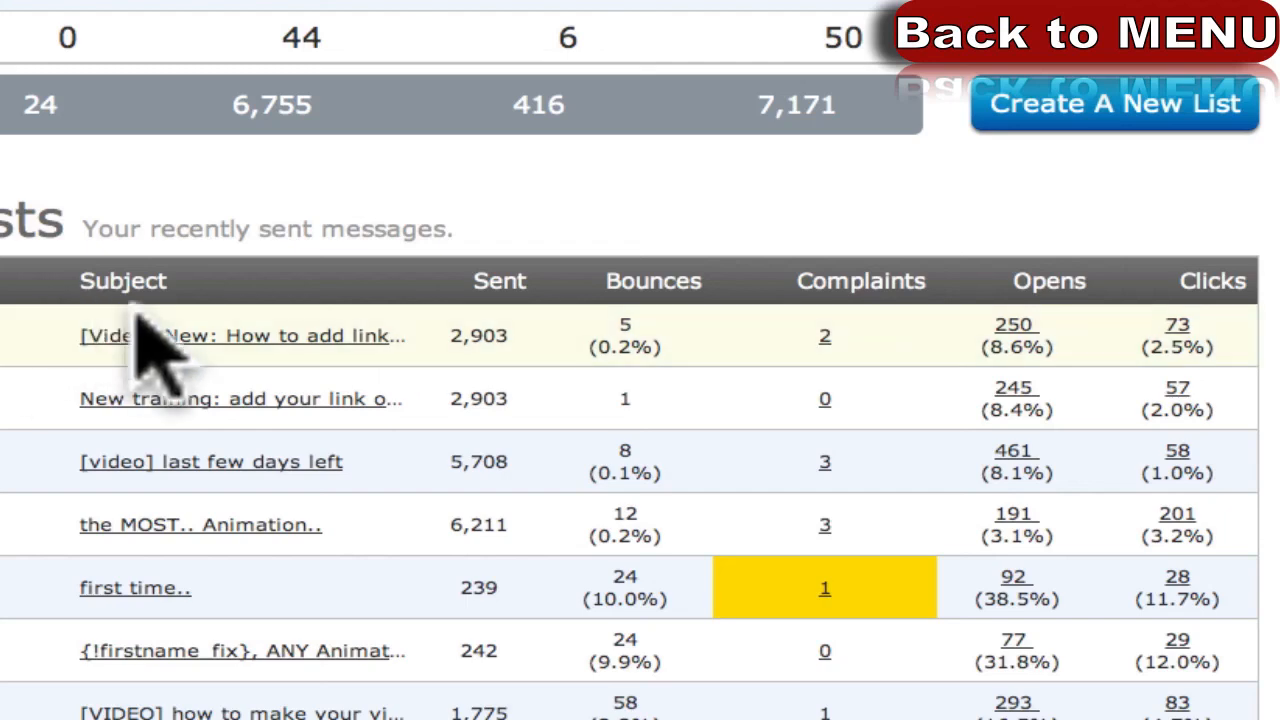
mouse_move(440, 285)
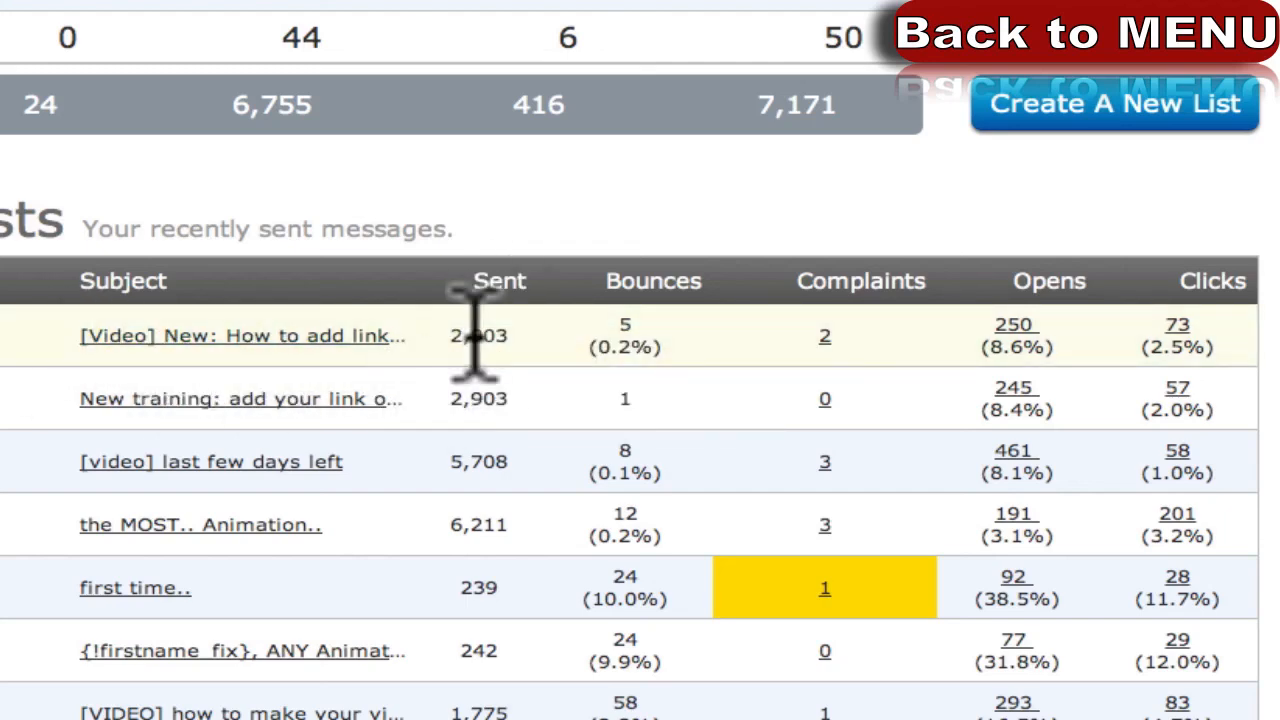
left_click_drag(450, 335, 523, 331)
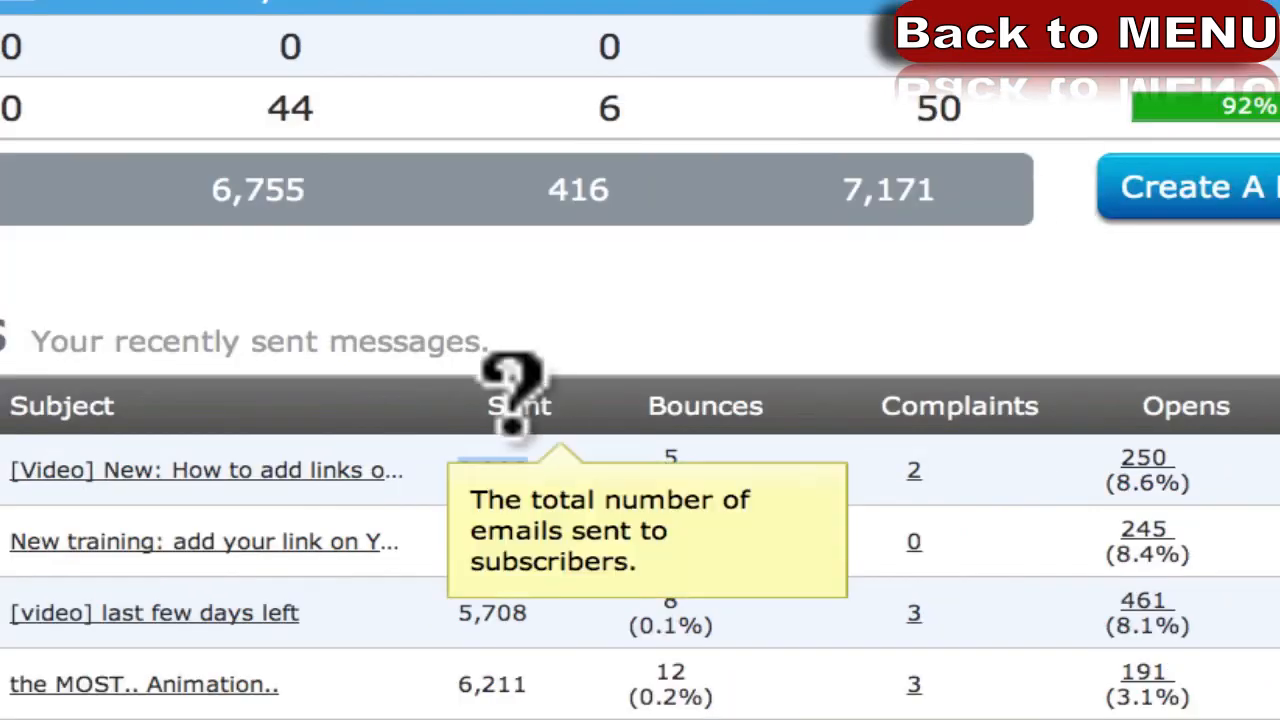
scroll(509, 386, "down", 2)
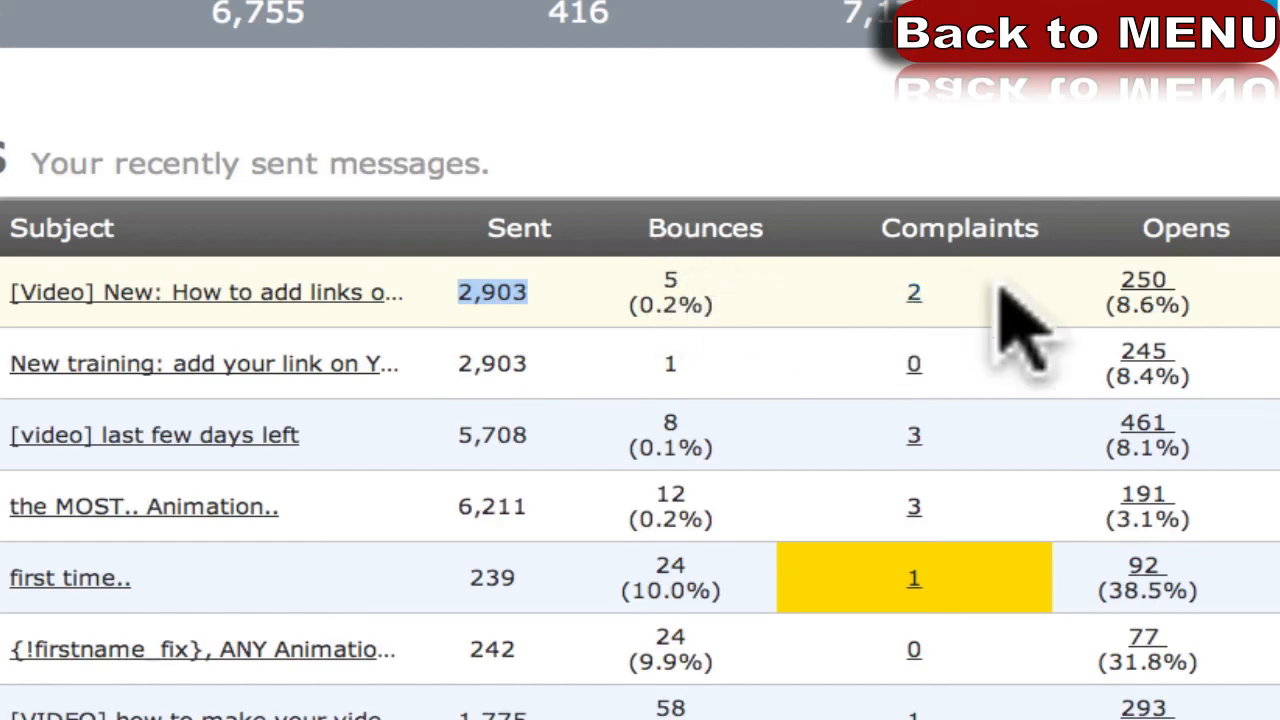
left_click(1163, 287)
left_click_drag(1163, 287, 1102, 308)
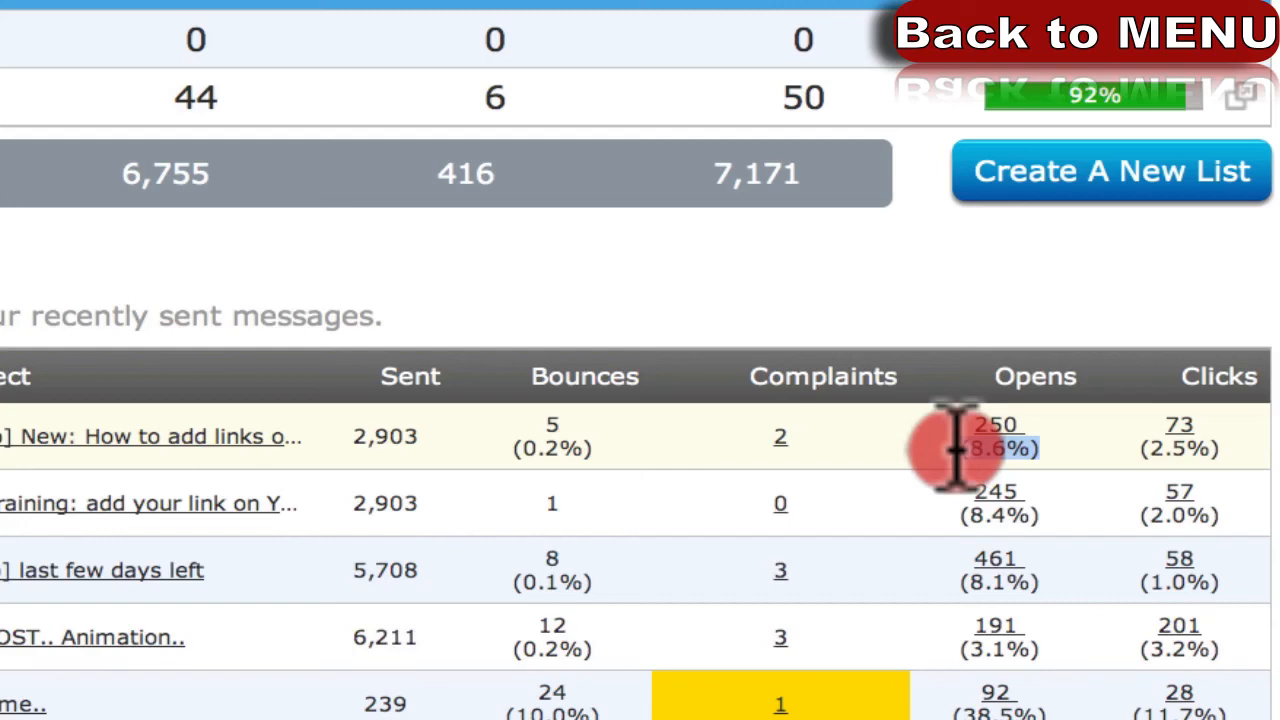
left_click_drag(957, 447, 957, 457)
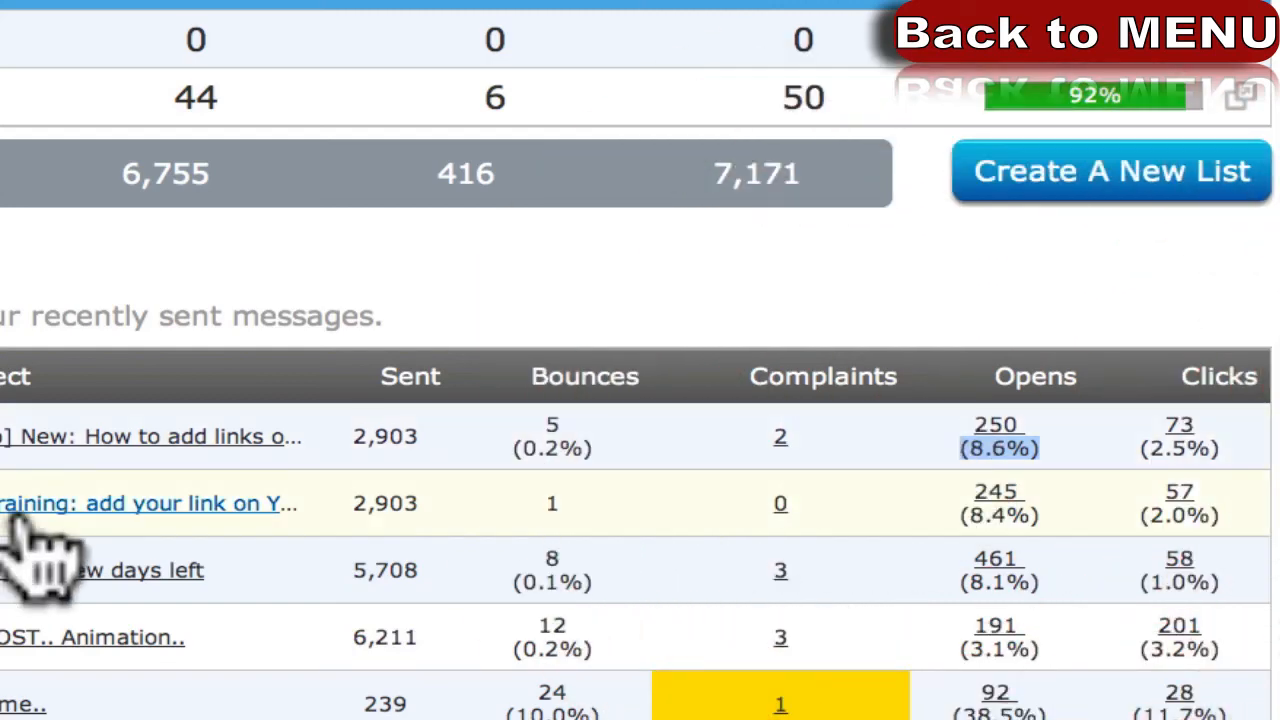
Highlight the first two message rows and their 250 and 245 opens.
left_click_drag(509, 500, 5, 420)
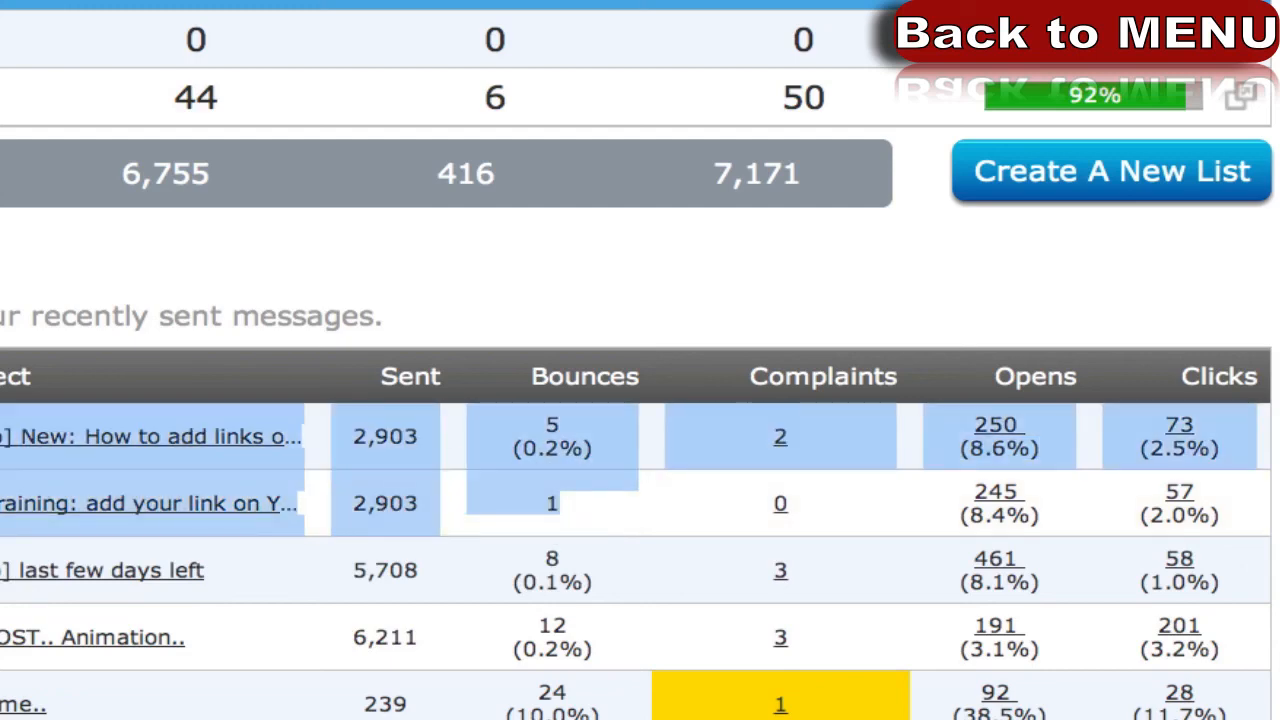
left_click(383, 500)
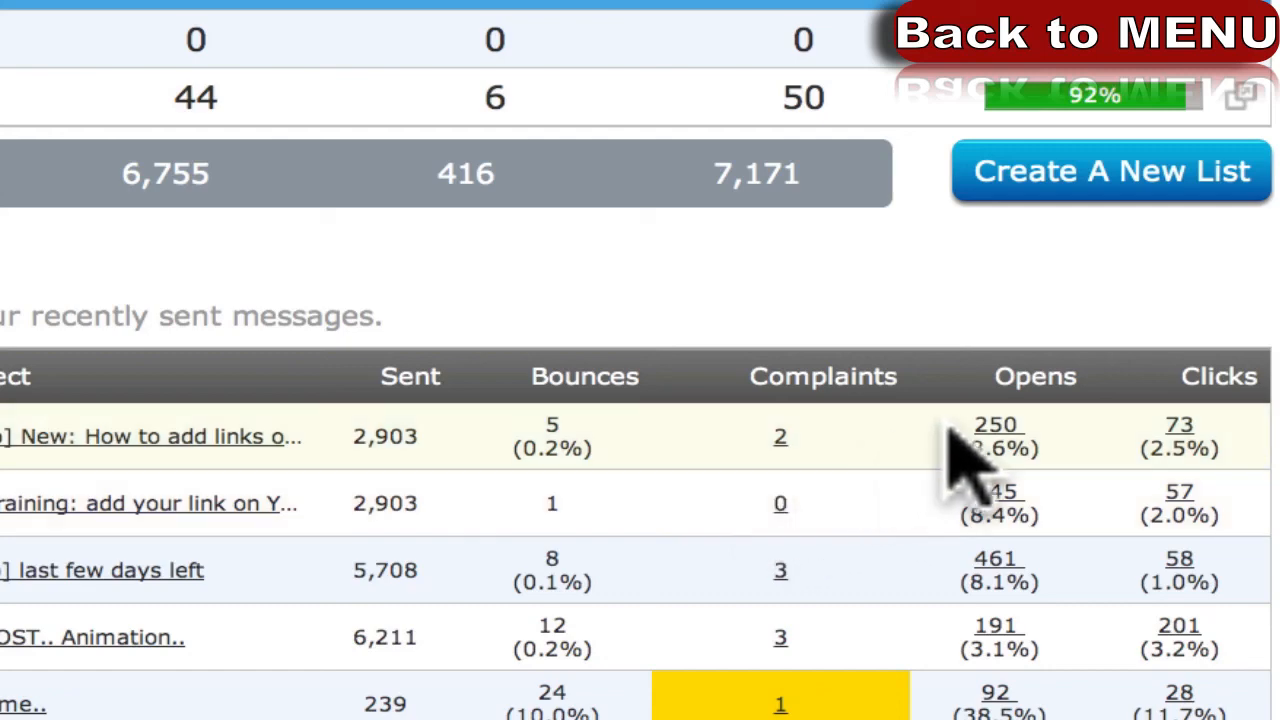
left_click_drag(946, 429, 1048, 440)
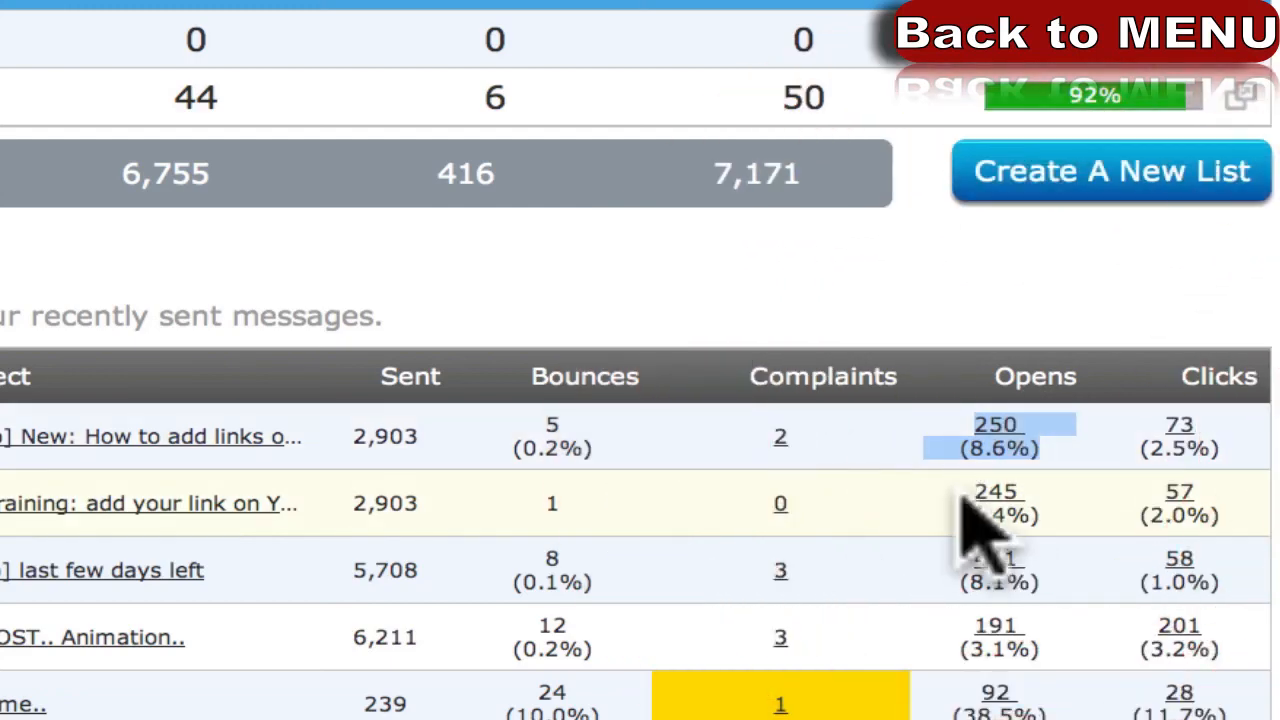
left_click(1022, 497)
double_click(1022, 497)
left_click_drag(1046, 512, 943, 429)
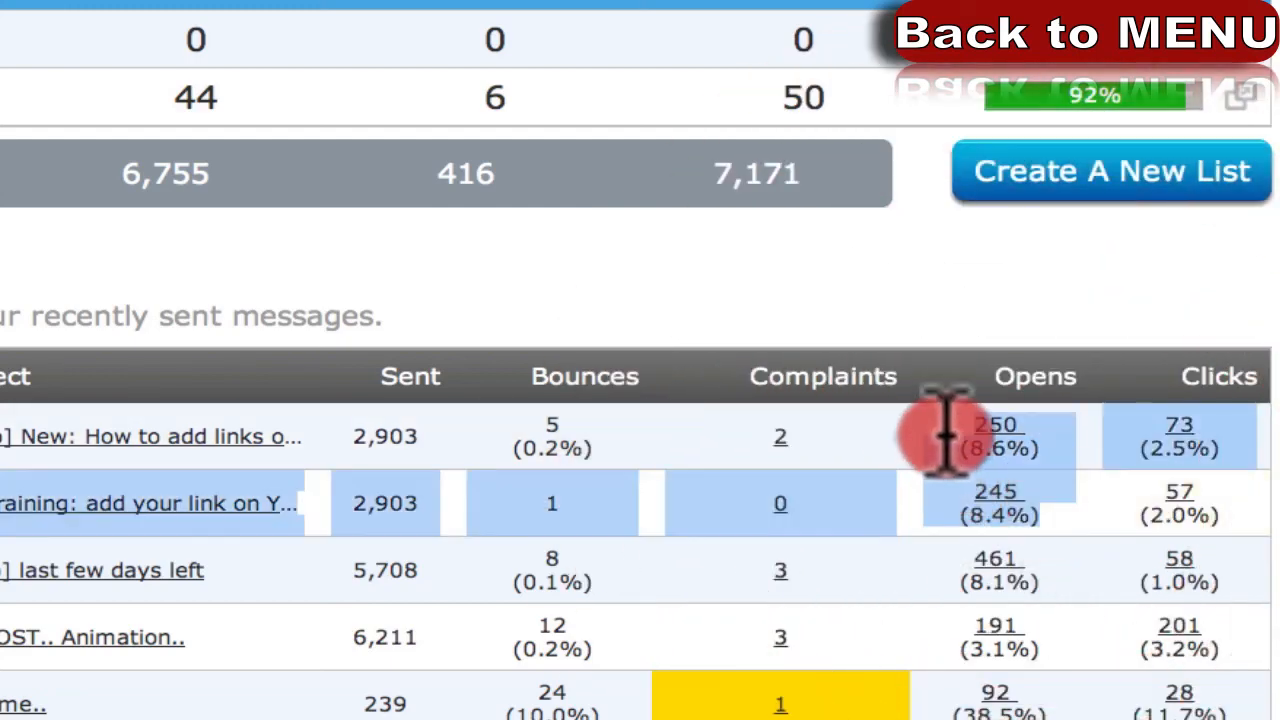
left_click(1108, 510)
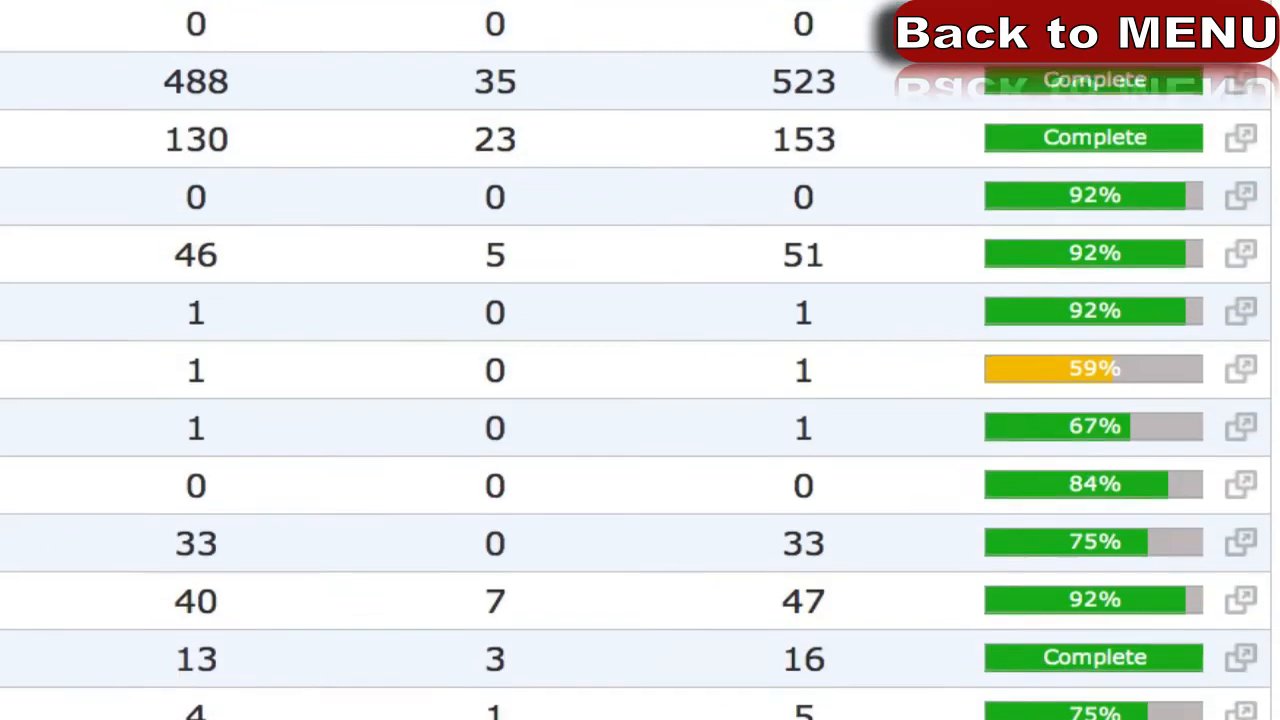
Open the Reports page, keeping video-bookends as the current list.
scroll(463, 314, "up", 6)
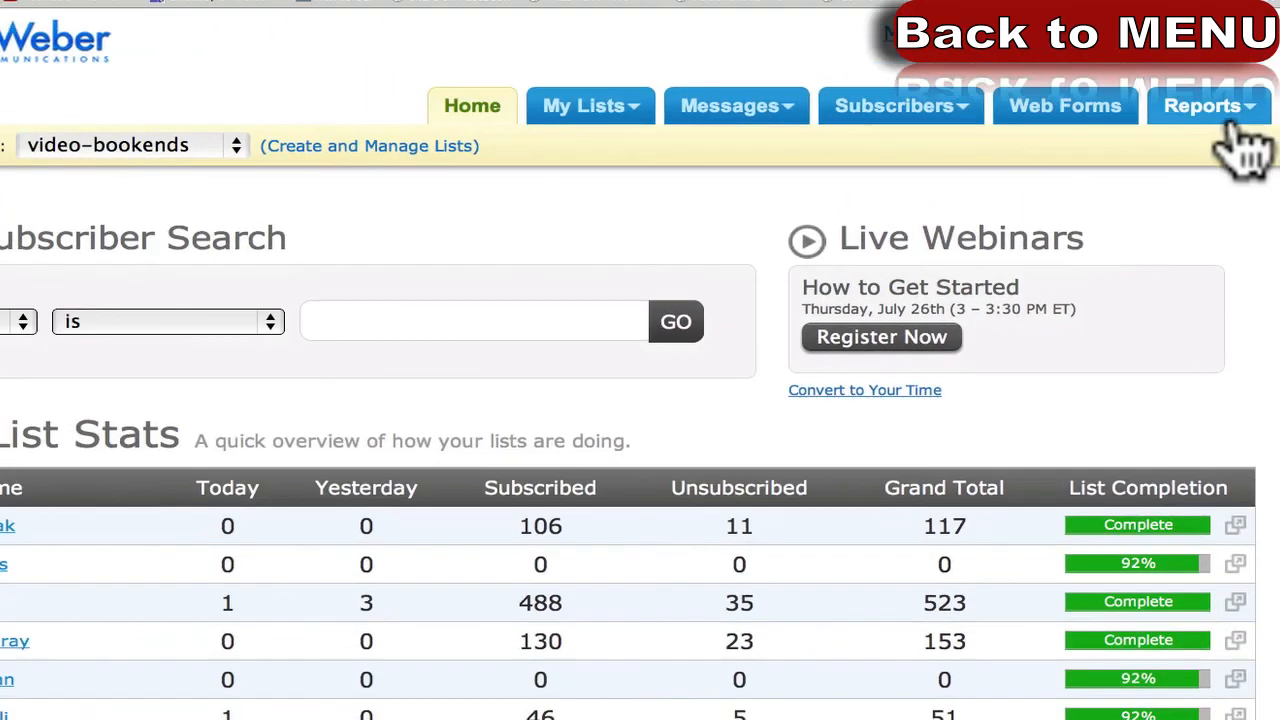
mouse_move(1246, 113)
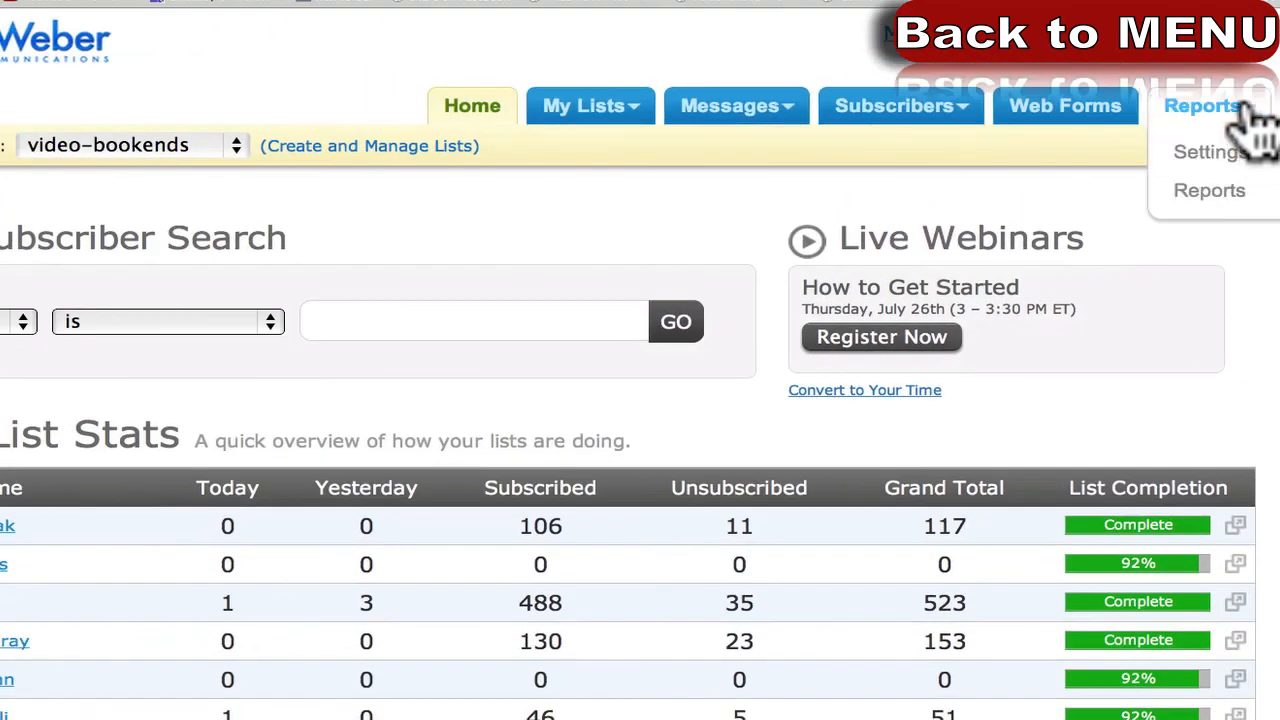
left_click(1228, 192)
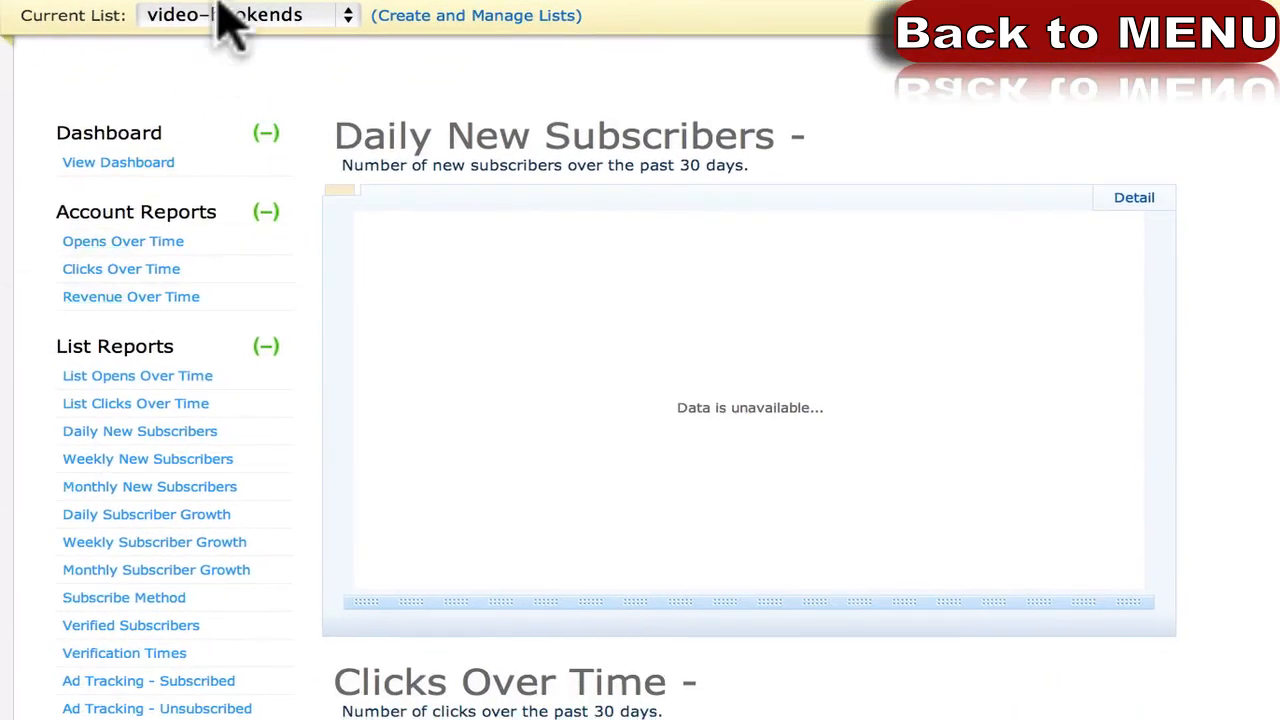
left_click(224, 24)
left_click(250, 20)
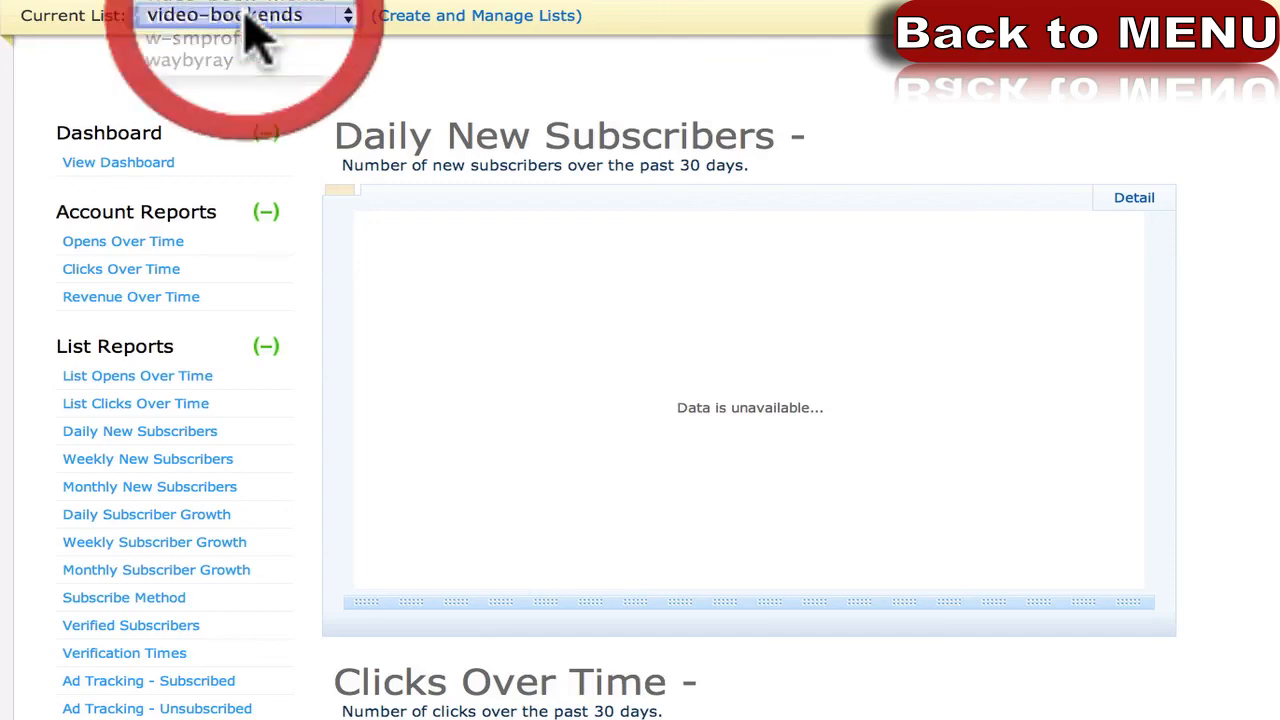
left_click(5, 292)
scroll(5, 290, "down", 5)
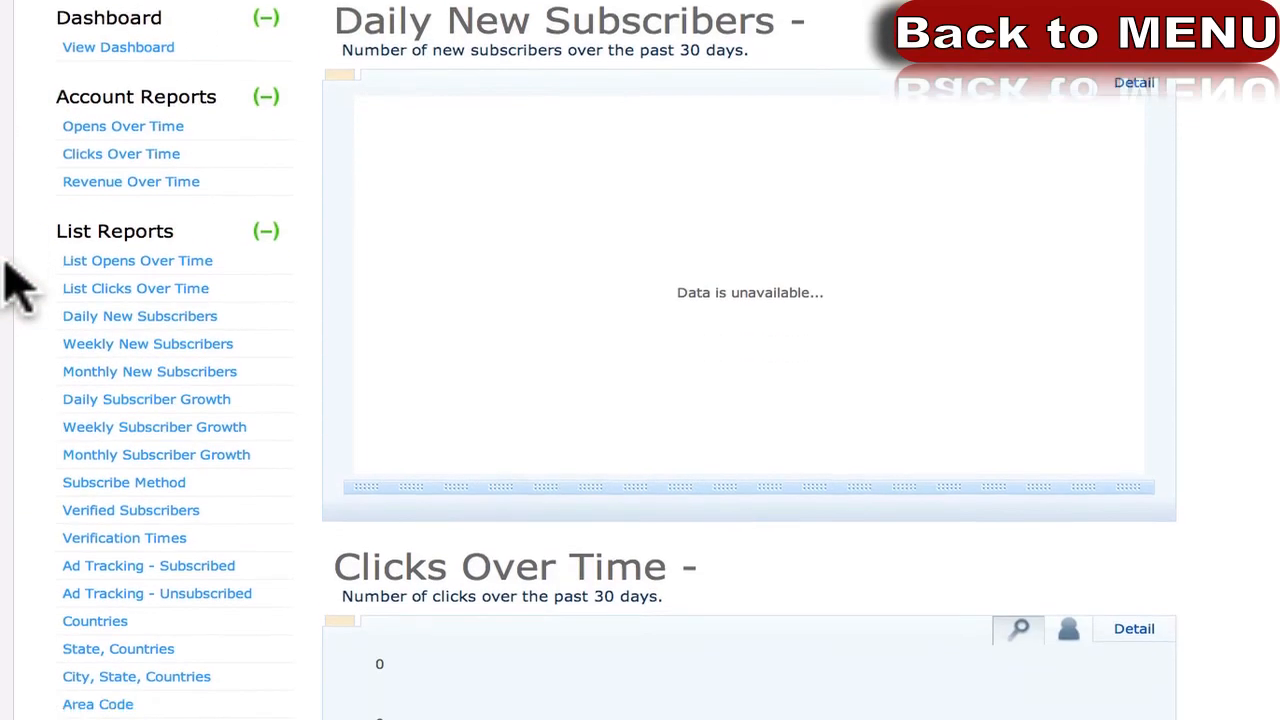
View the Daily New Subscribers 30-day chart and per-day table, then return to Broadcast Messages.
left_click(125, 194)
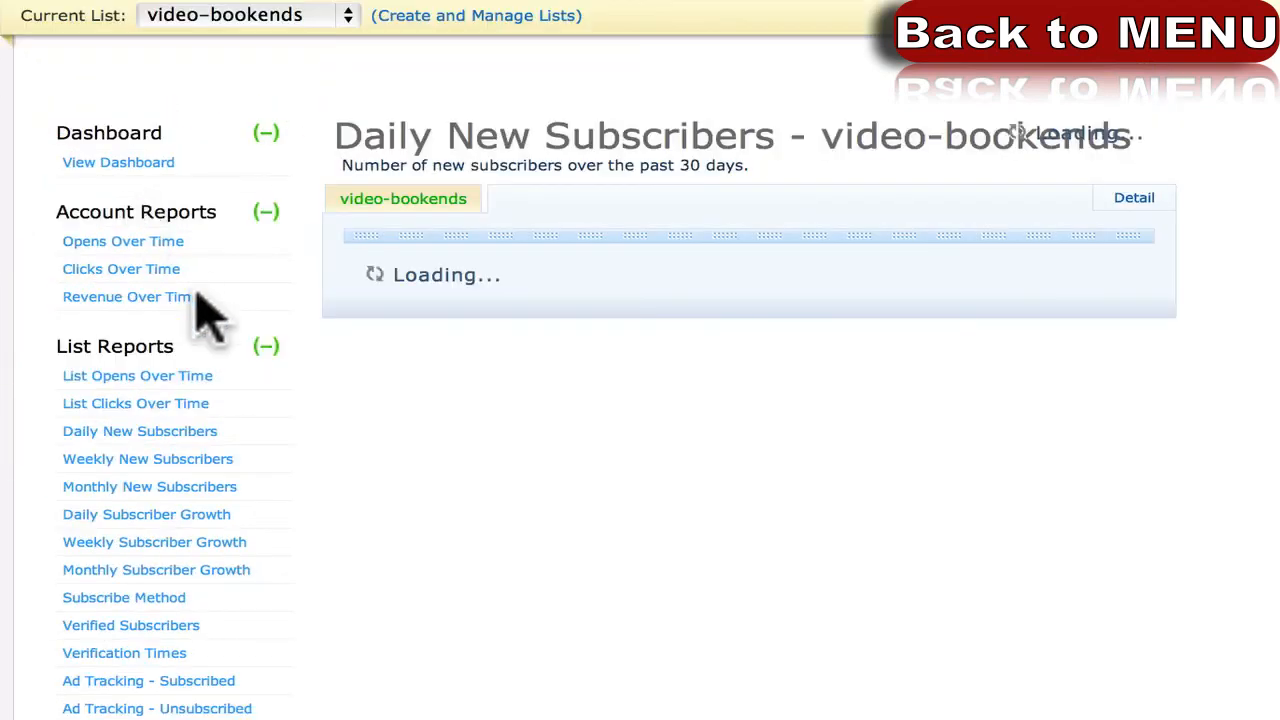
scroll(368, 517, "down", 3)
scroll(368, 517, "down", 1)
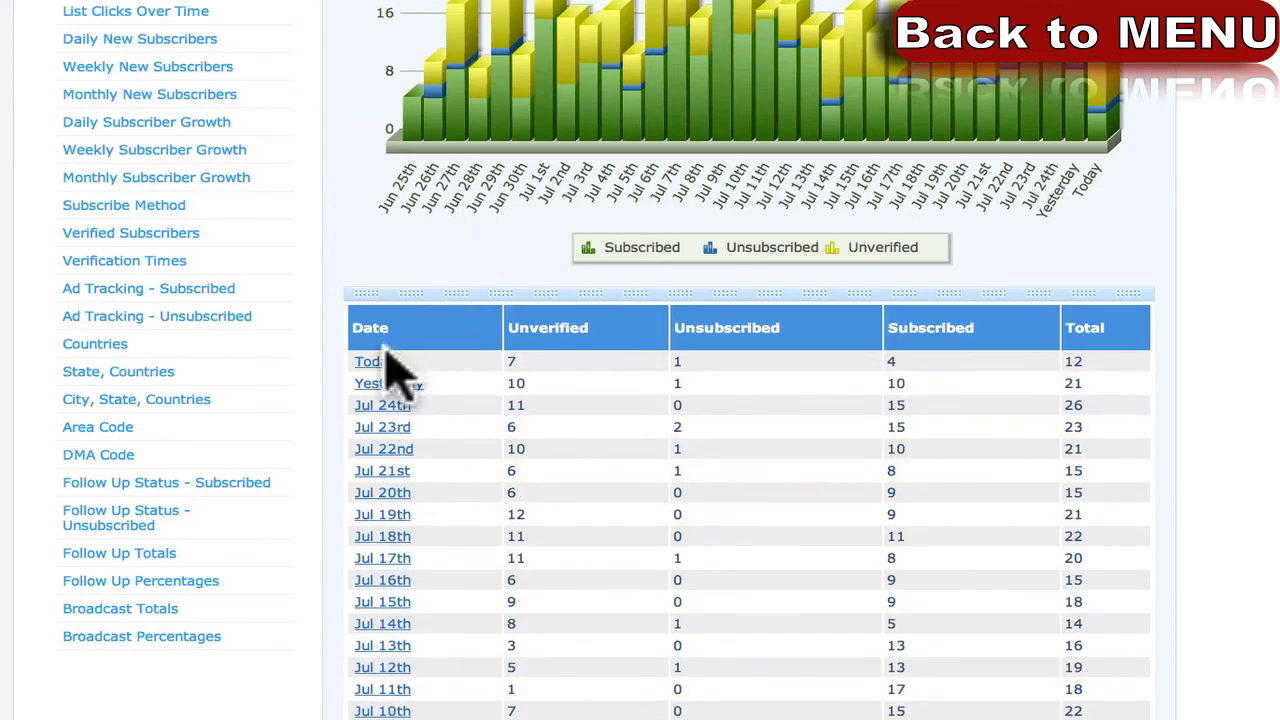
scroll(473, 273, "up", 1)
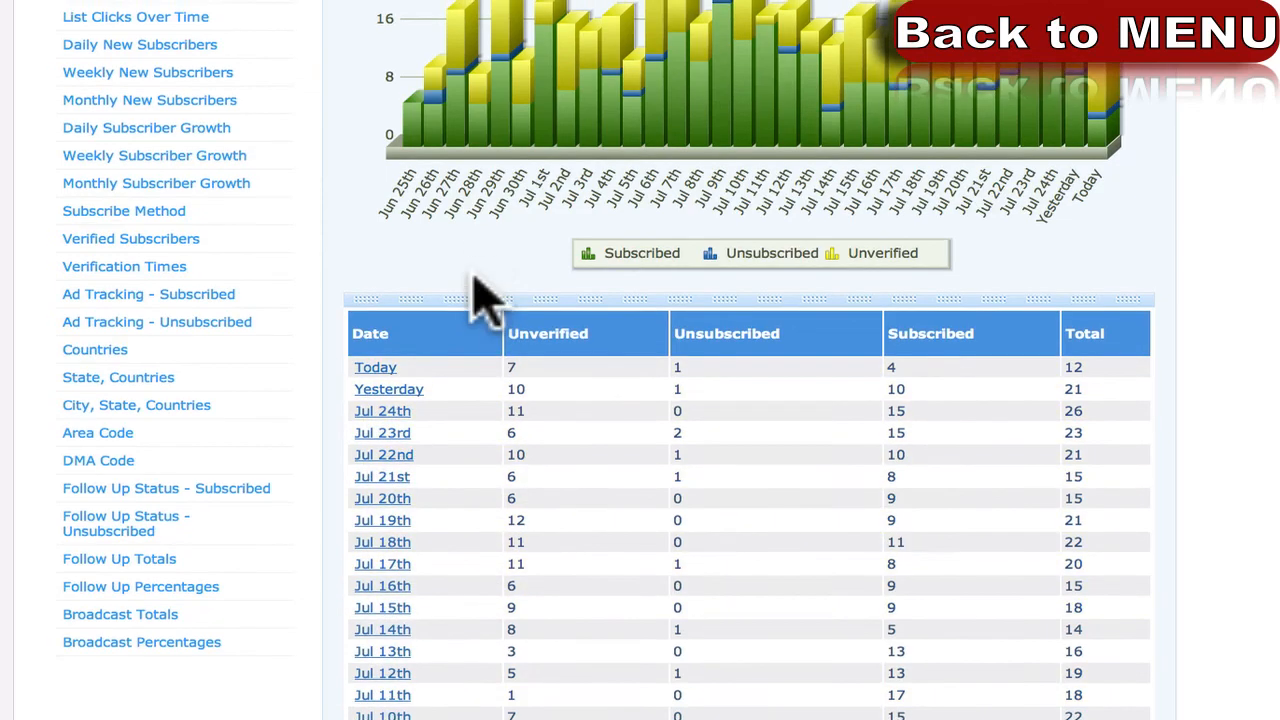
scroll(480, 295, "up", 3)
scroll(410, 190, "up", 5)
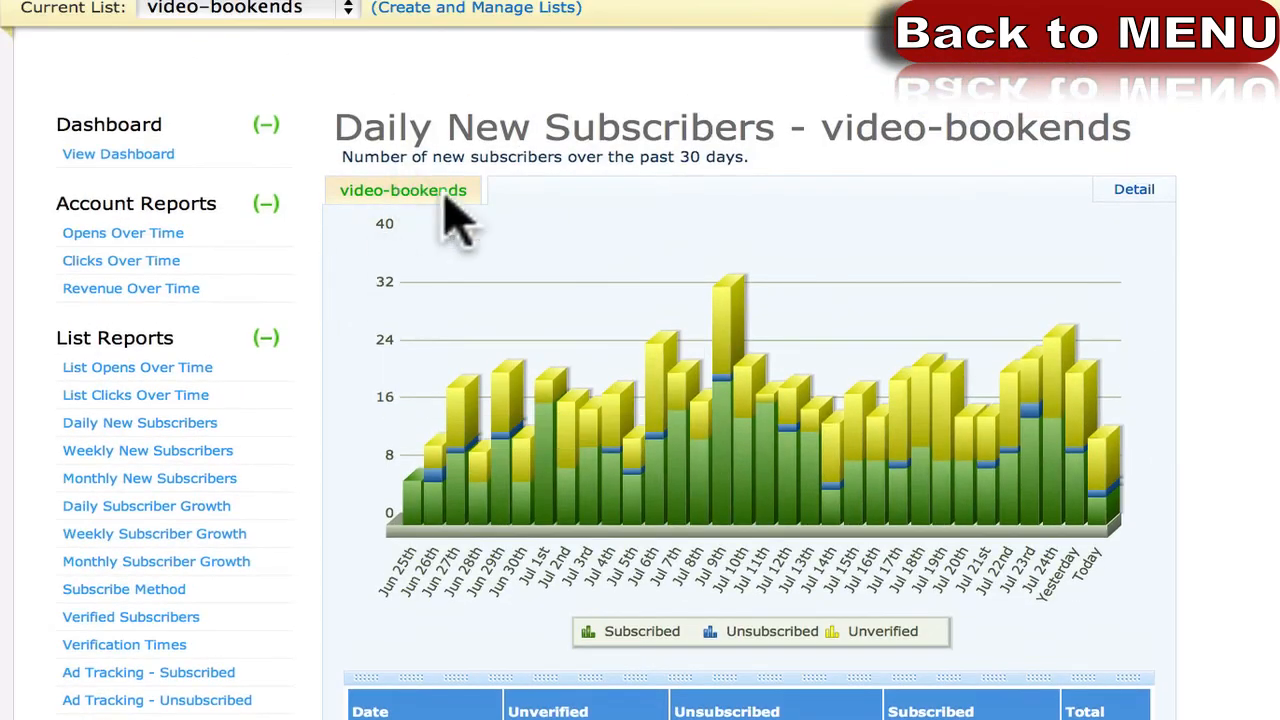
scroll(430, 350, "down", 5)
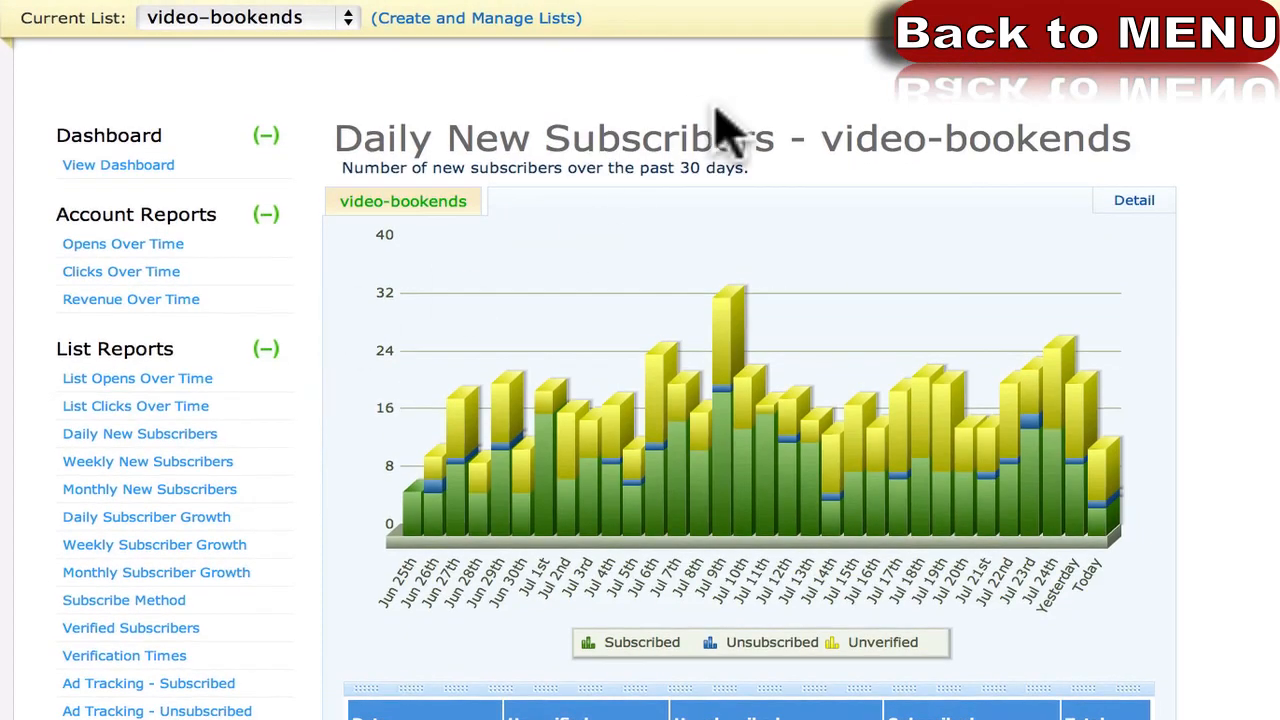
scroll(768, 88, "down", 1)
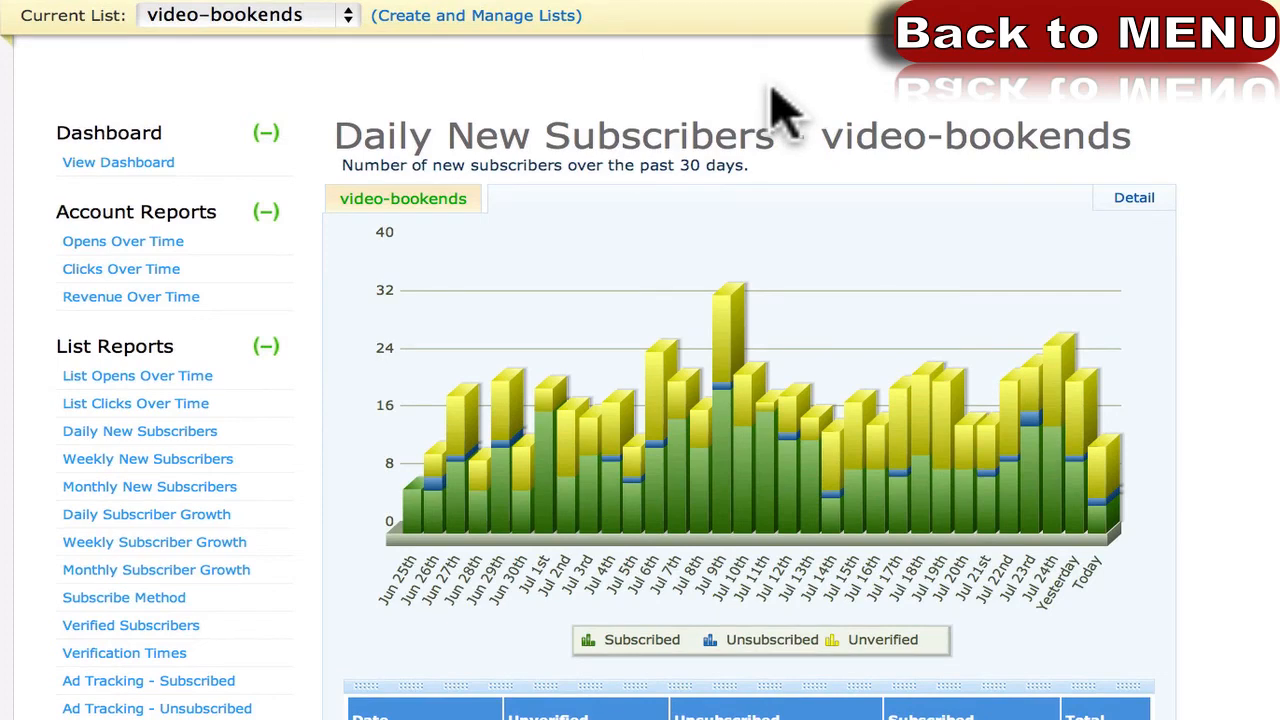
mouse_move(872, 6)
left_click(840, 57)
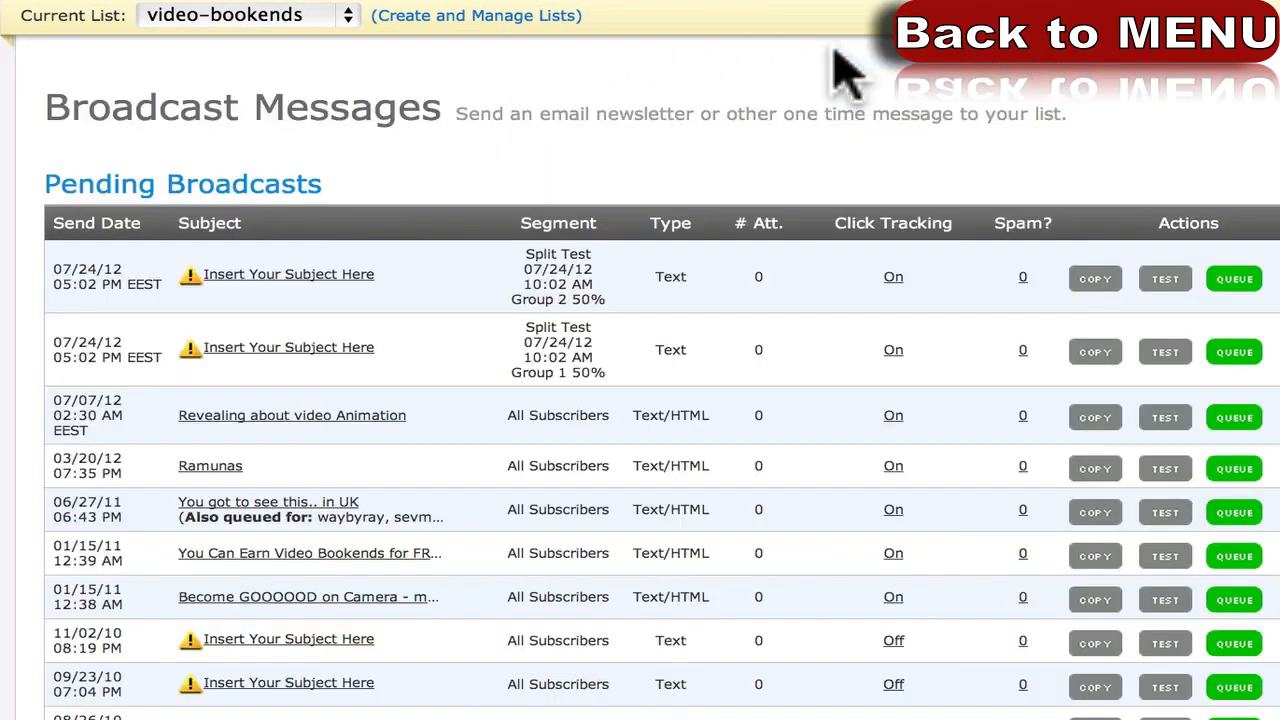
Scroll down to Sent Broadcasts, showing the Group 2 message's 2,903 sent and 250 opens.
scroll(430, 340, "down", 3)
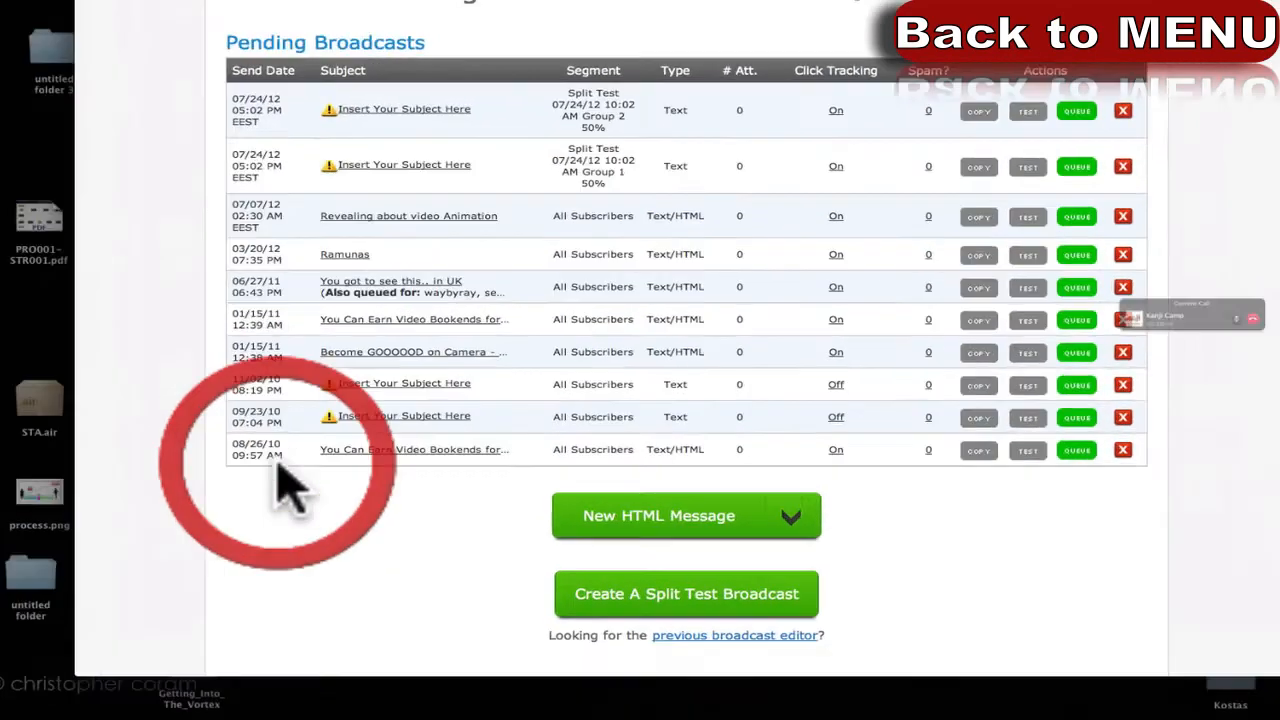
scroll(286, 500, "down", 10)
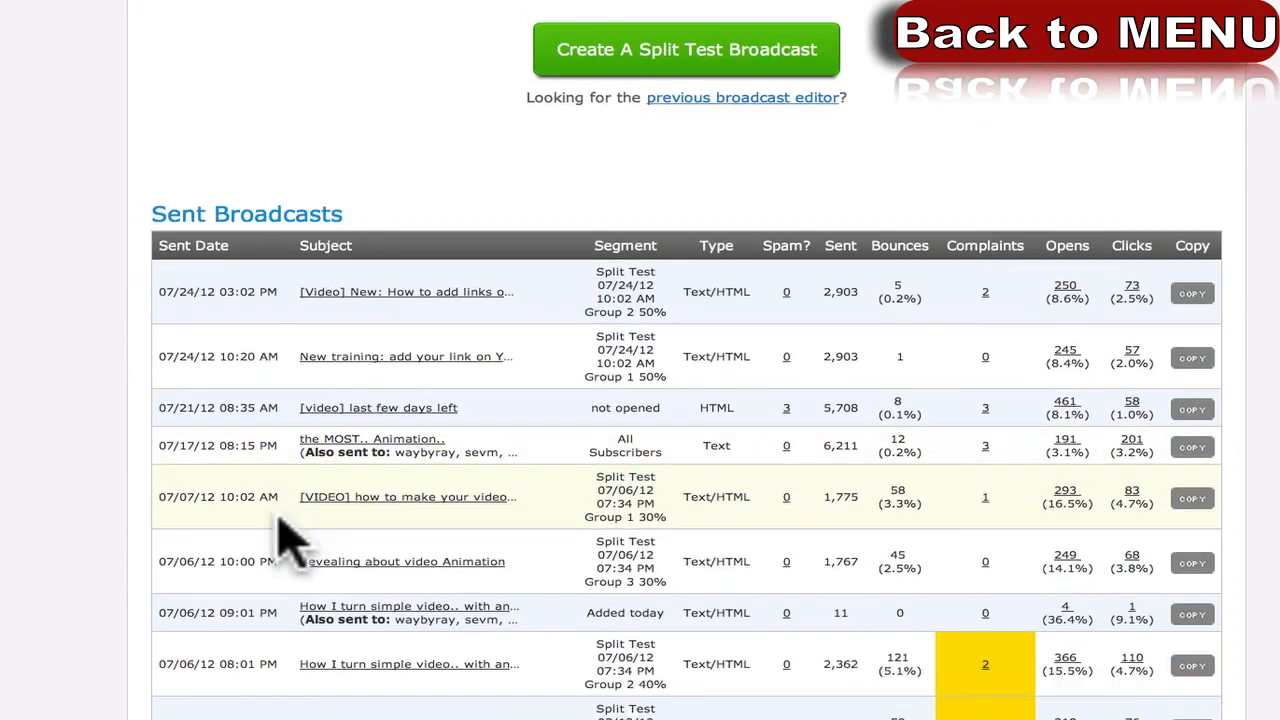
scroll(555, 195, "down", 3)
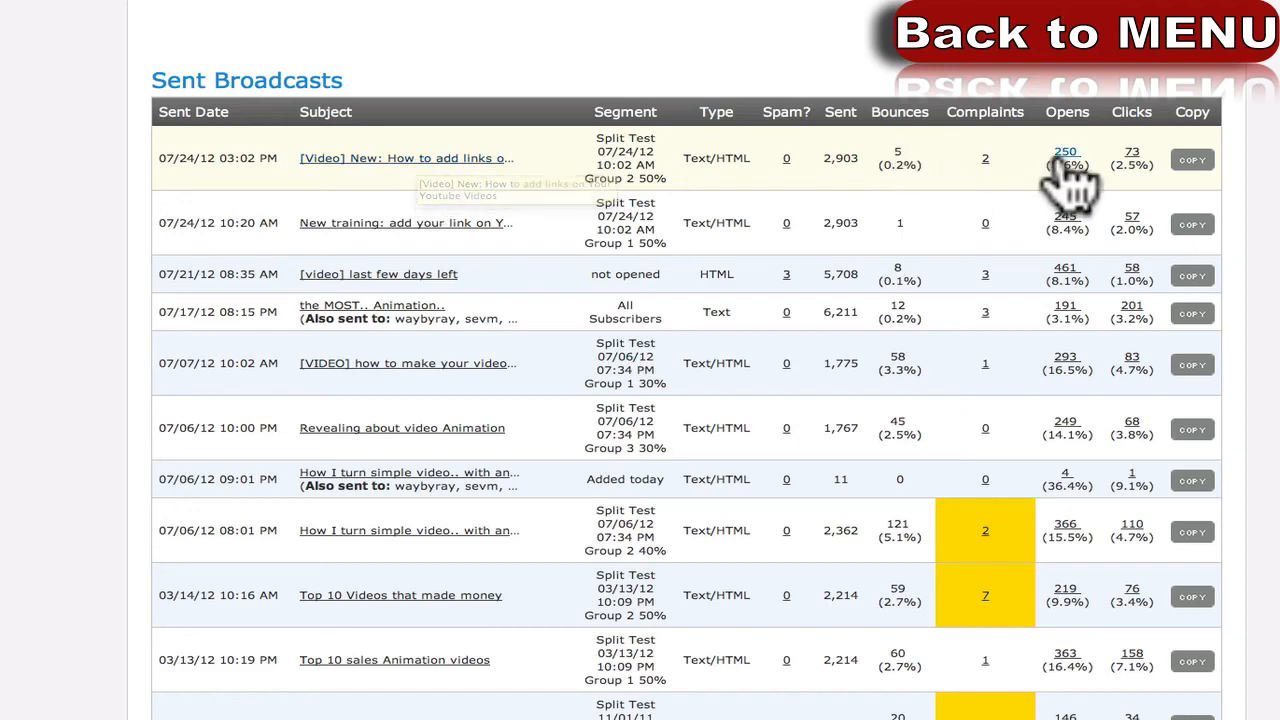
Open the newest sent broadcast's report and highlight a 6 Opens and a 1 Click count.
left_click(390, 160)
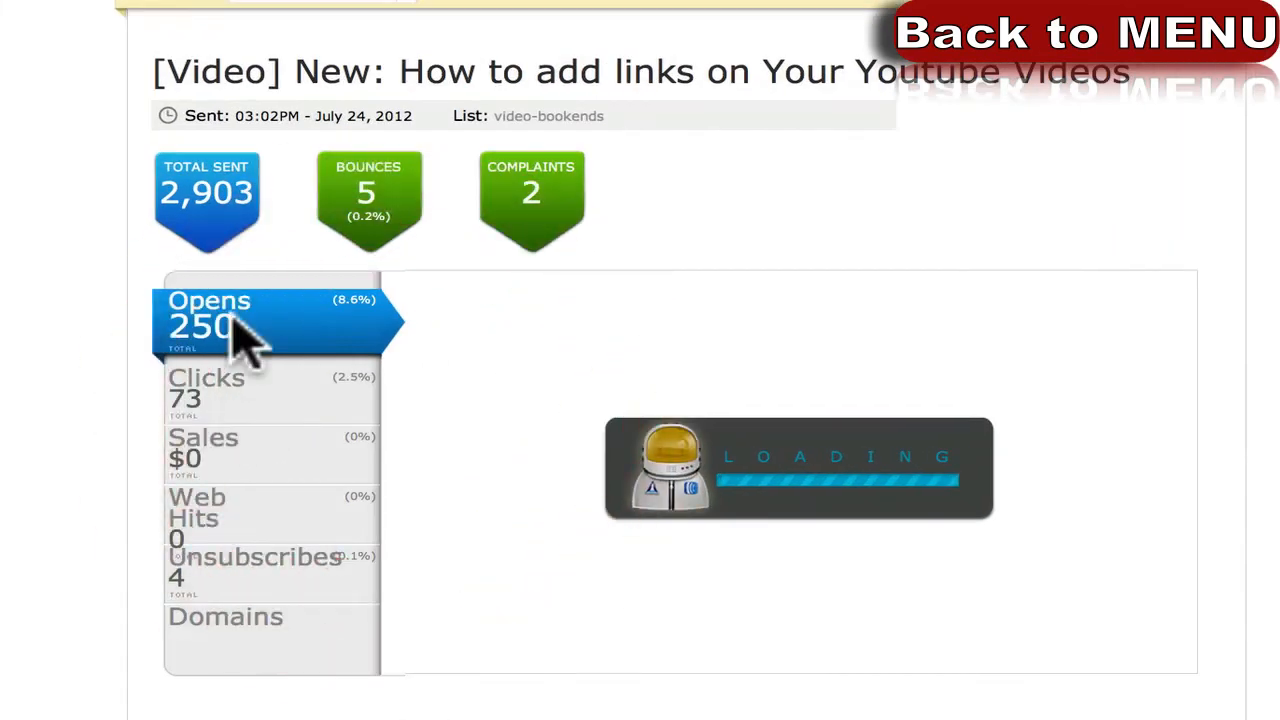
scroll(171, 400, "down", 5)
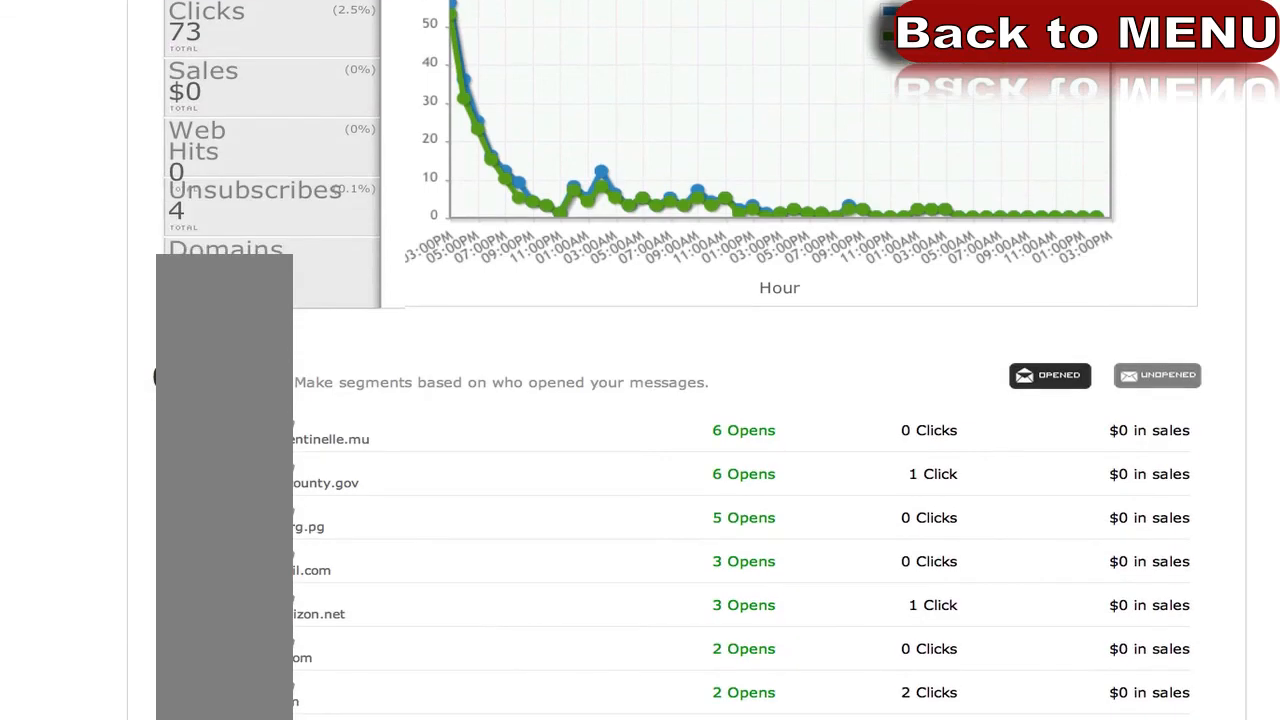
scroll(314, 486, "down", 1)
scroll(309, 457, "up", 1)
scroll(309, 455, "down", 2)
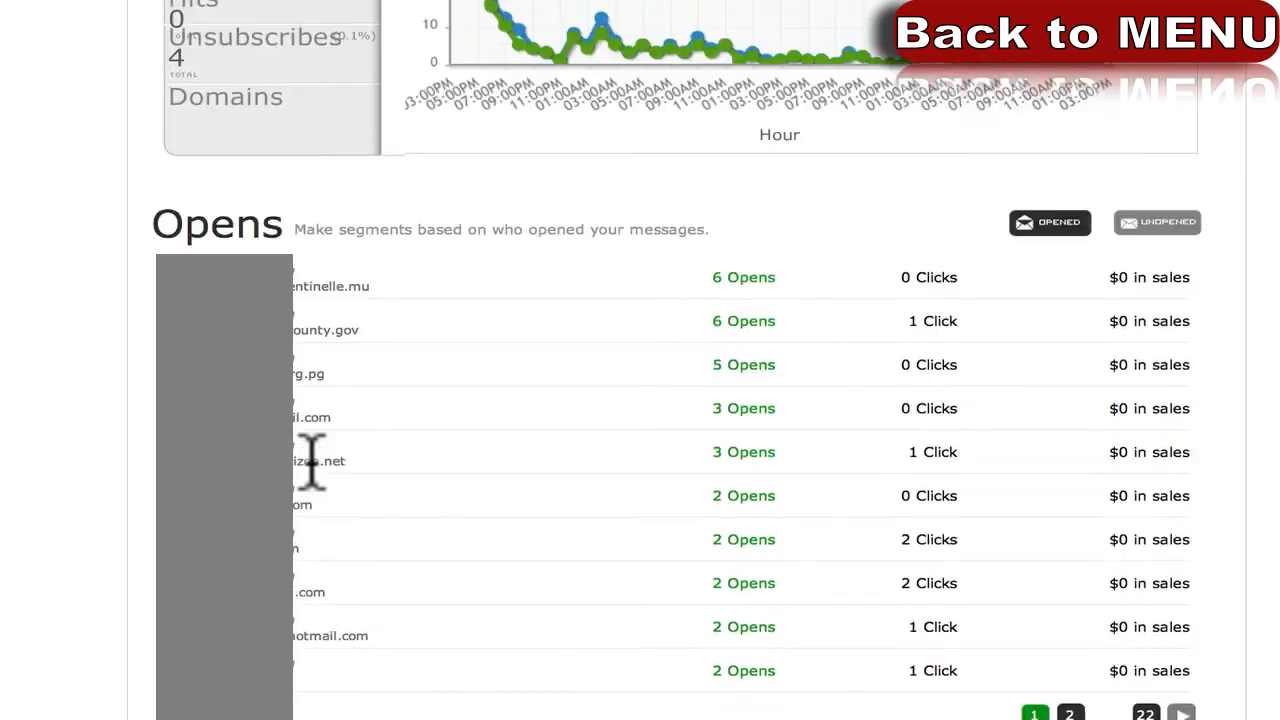
left_click_drag(712, 250, 764, 248)
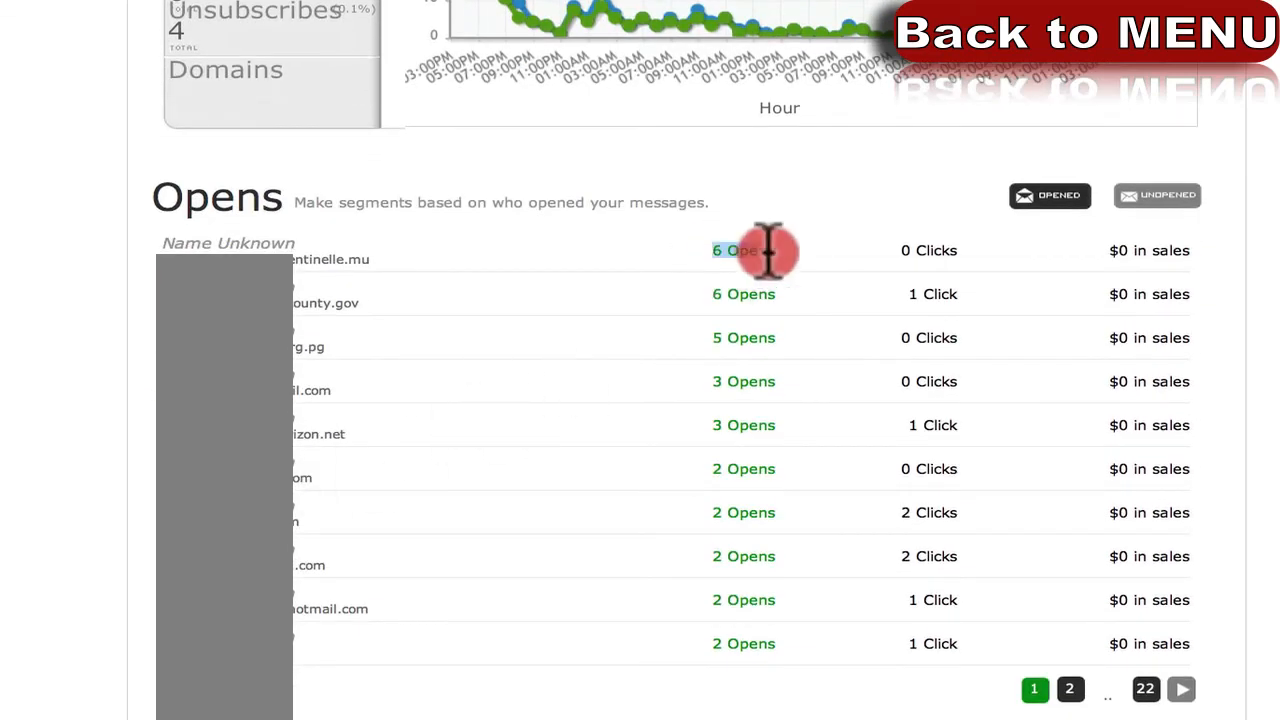
left_click_drag(906, 424, 967, 430)
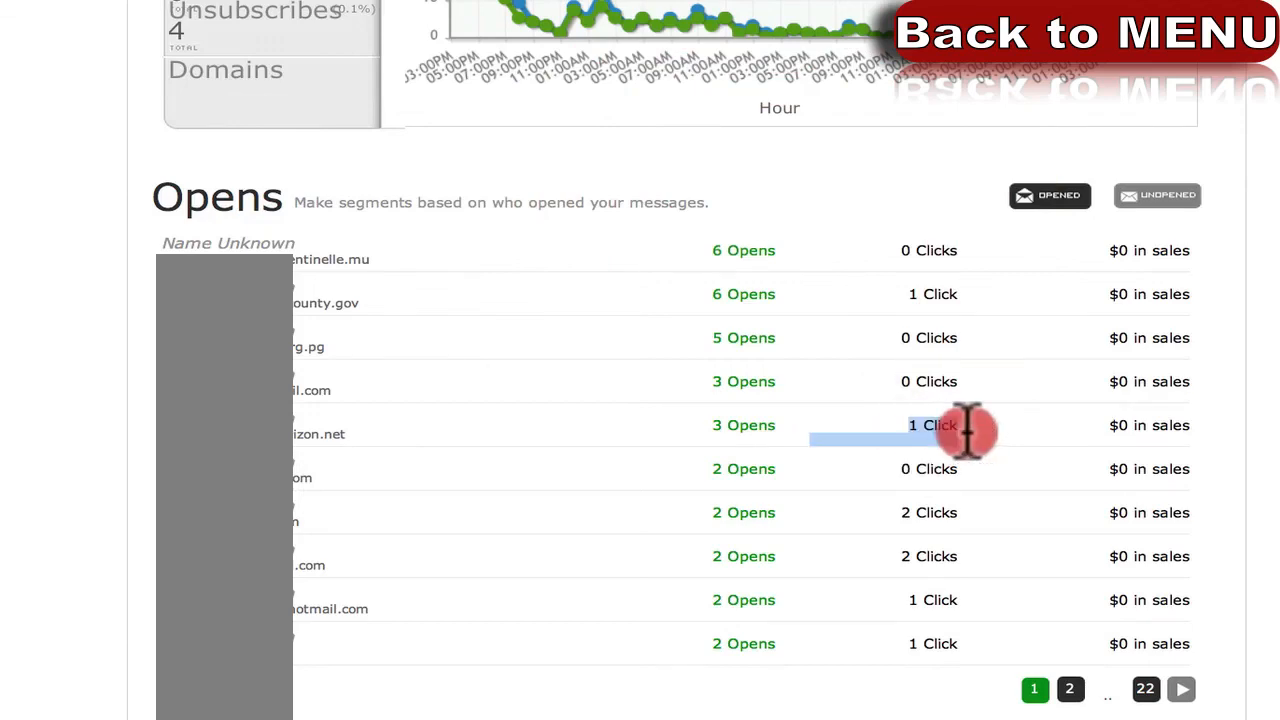
left_click(917, 429)
Review the Opens list, then switch to the UNOPENED subscribers view.
scroll(900, 440, "down", 2)
scroll(857, 451, "up", 2)
scroll(857, 445, "up", 3)
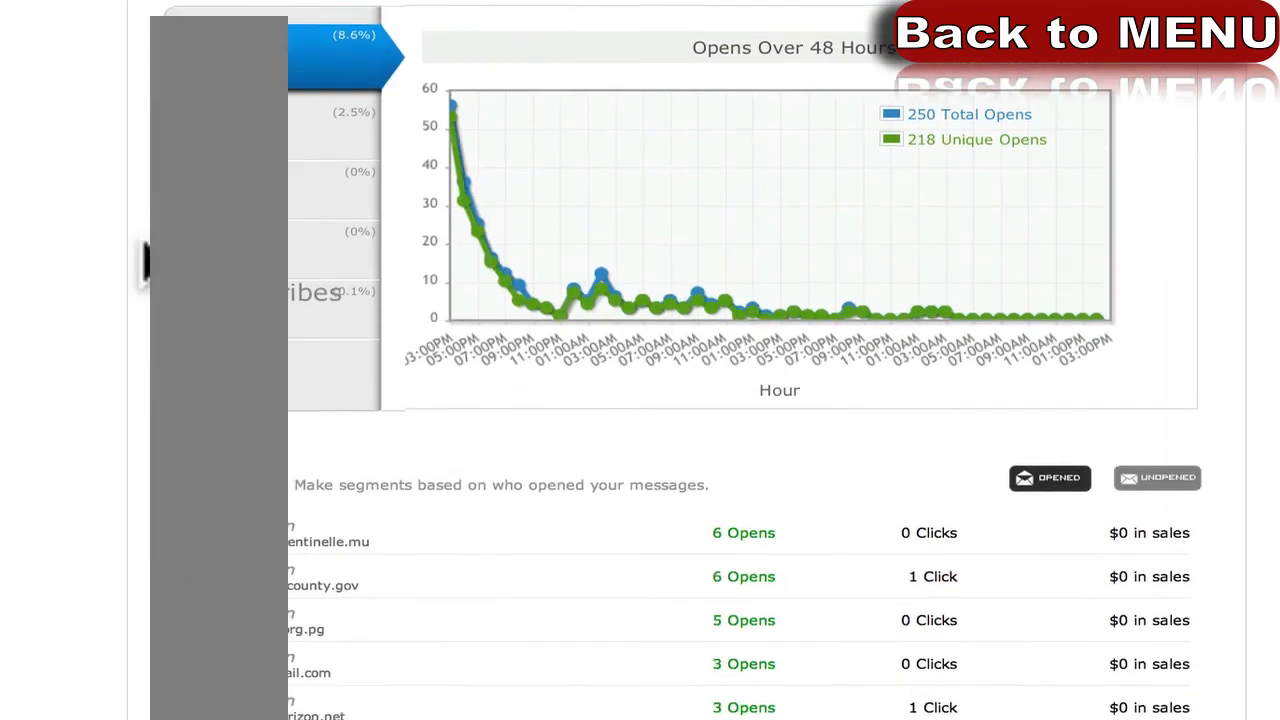
scroll(143, 263, "down", 5)
scroll(143, 263, "down", 3)
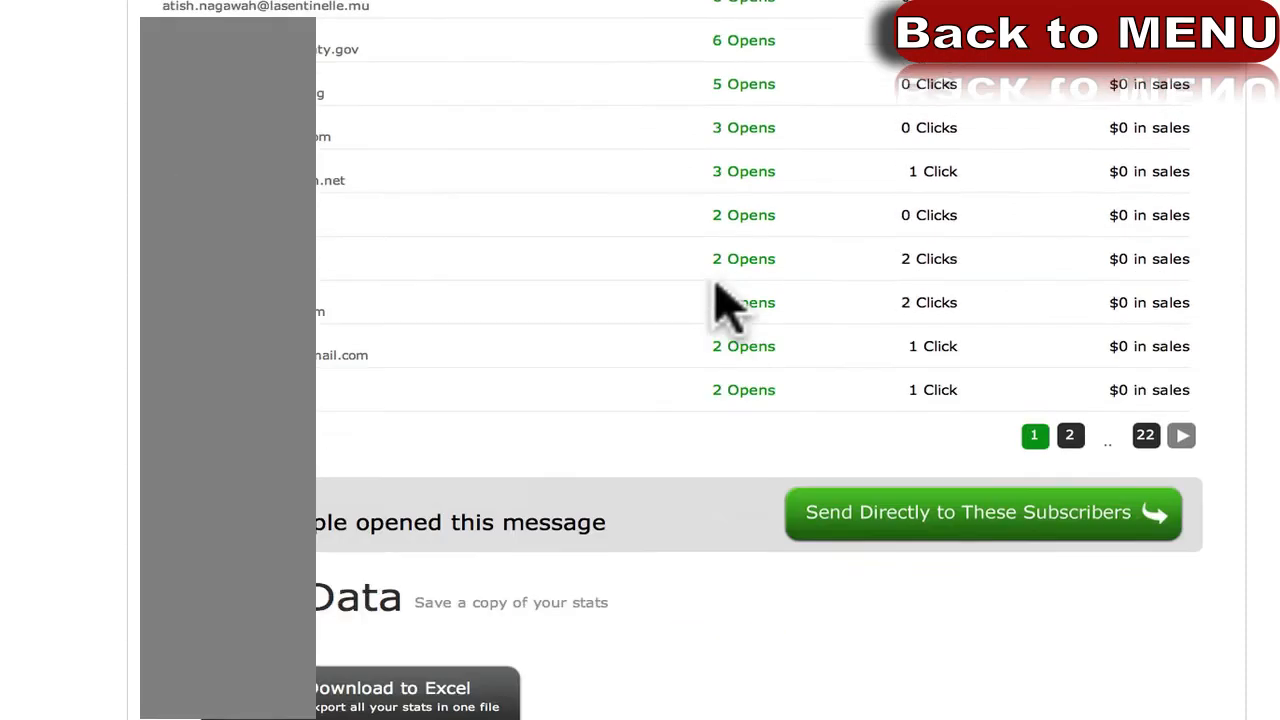
scroll(723, 306, "up", 6)
scroll(400, 220, "up", 2)
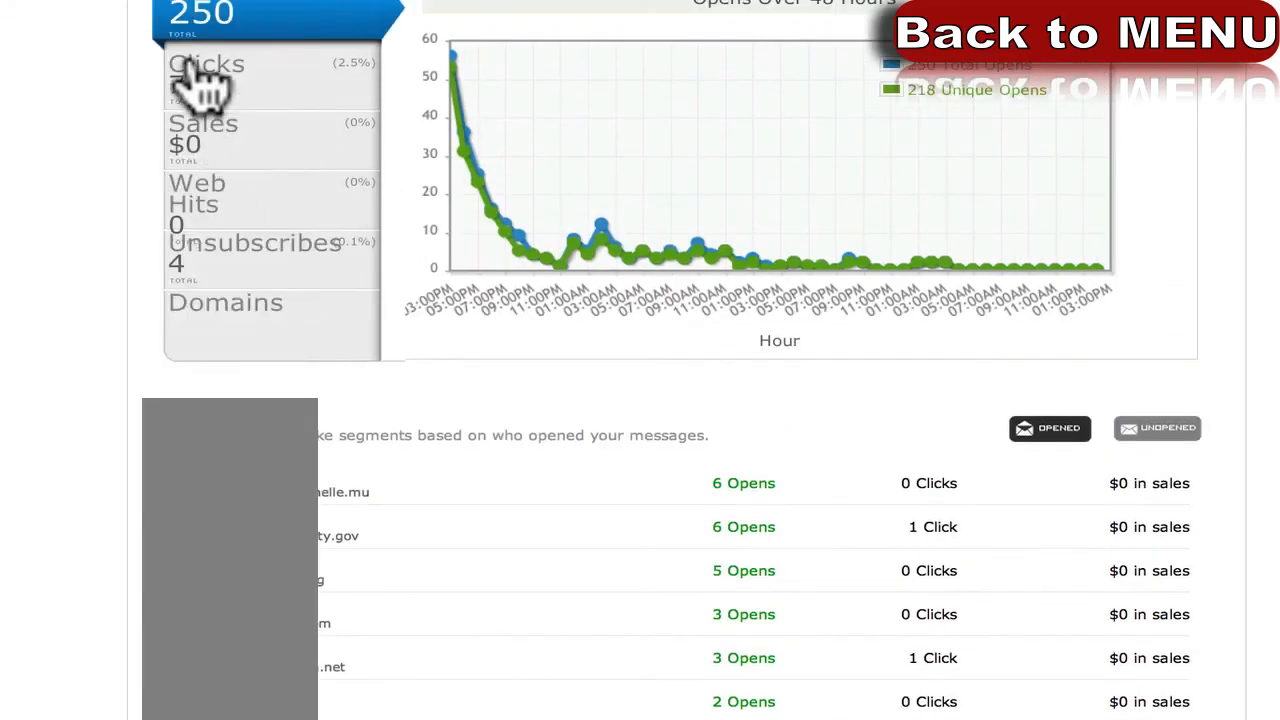
left_click(1168, 429)
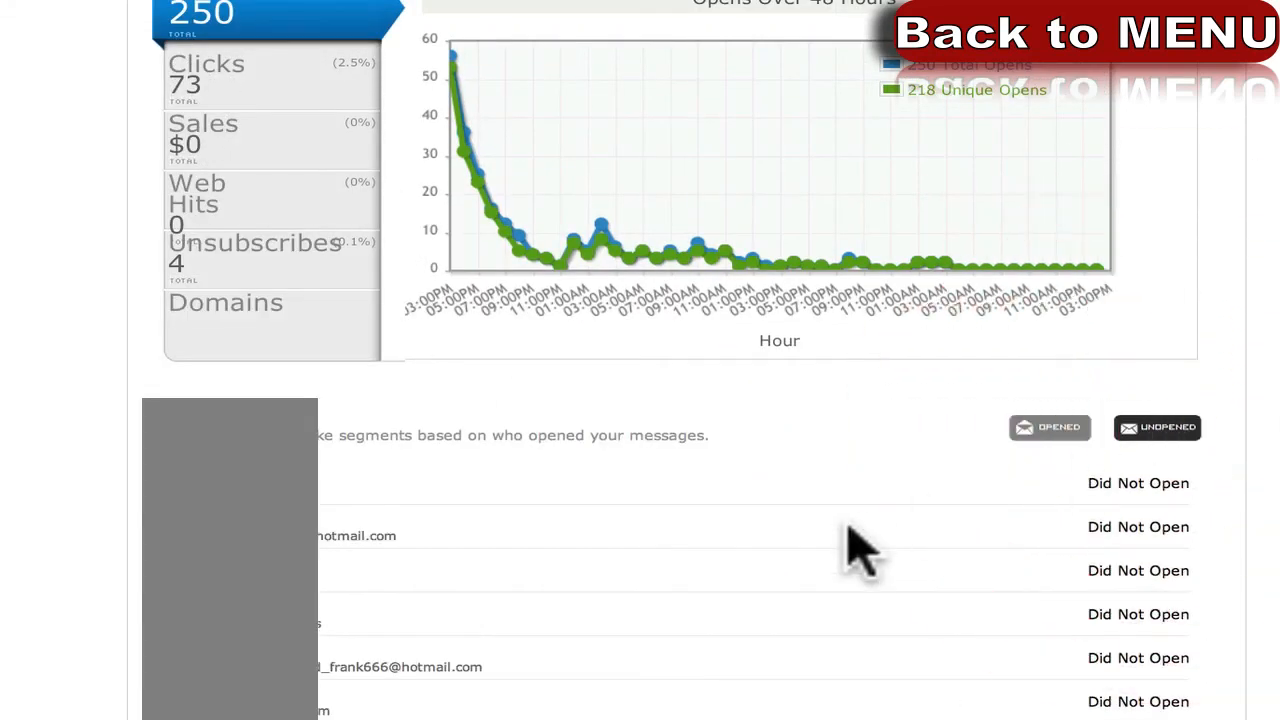
scroll(816, 548, "down", 8)
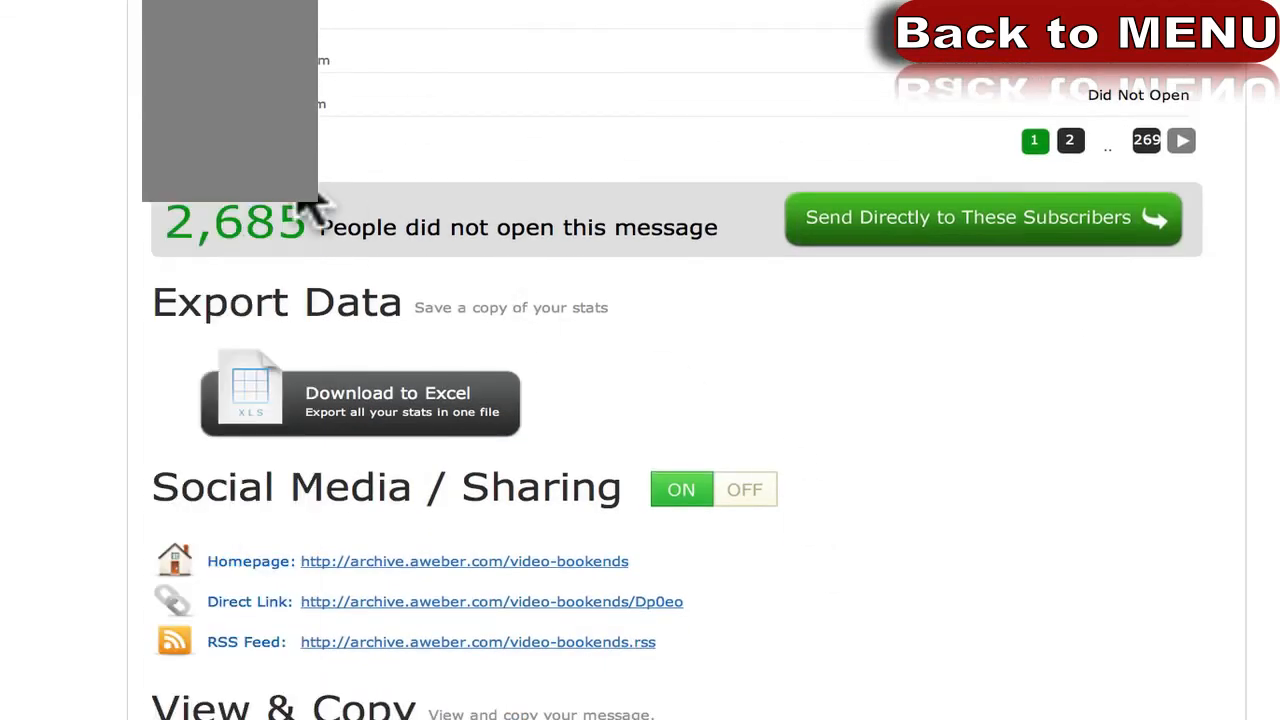
scroll(473, 227, "up", 2)
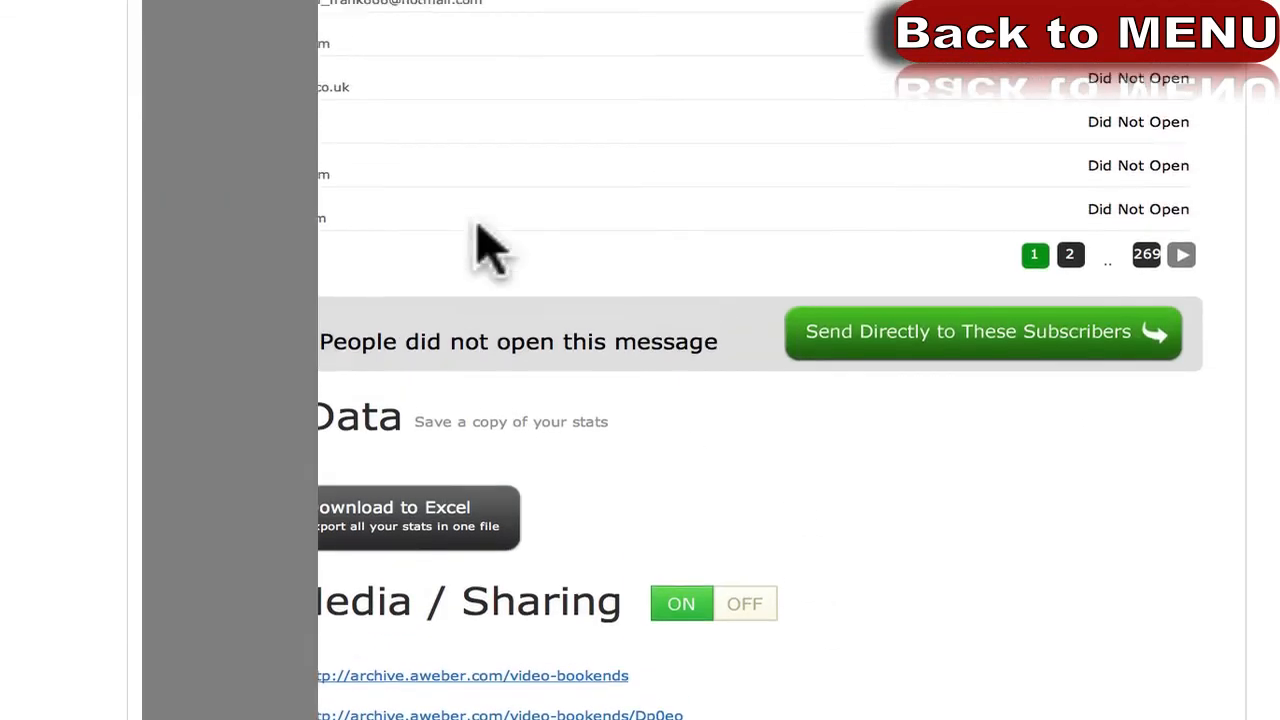
scroll(519, 380, "up", 2)
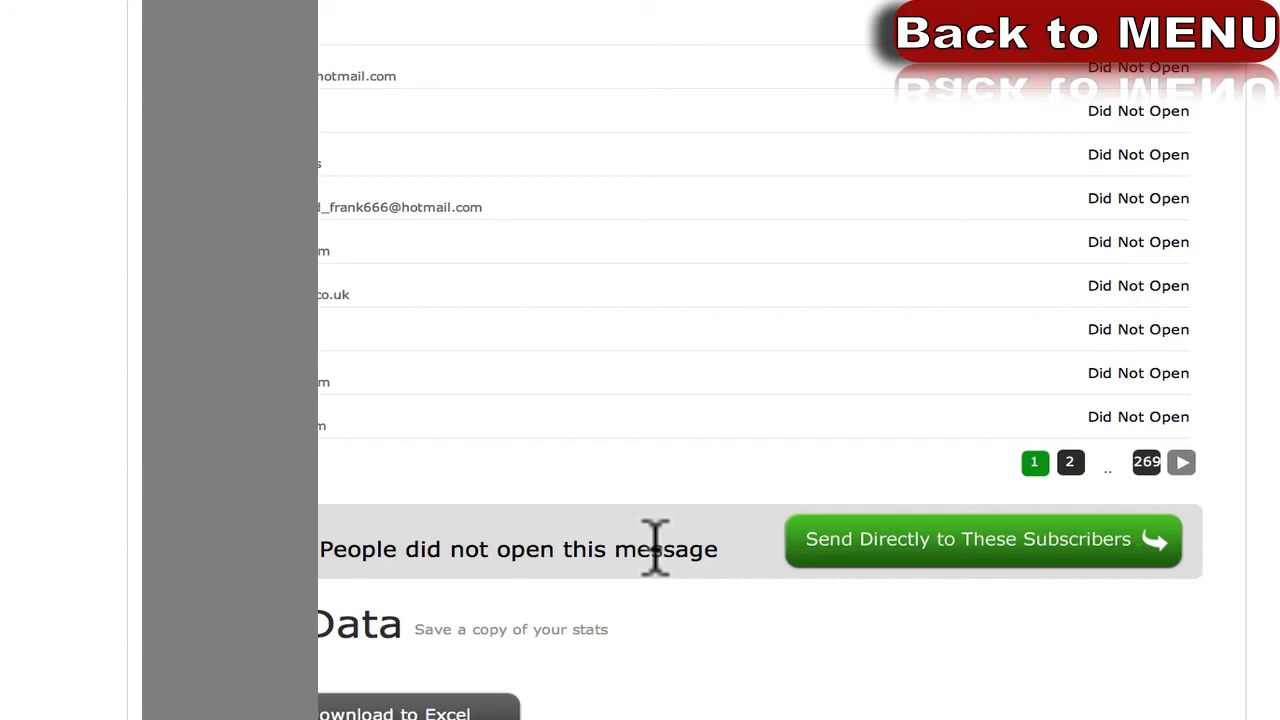
scroll(655, 545, "up", 2)
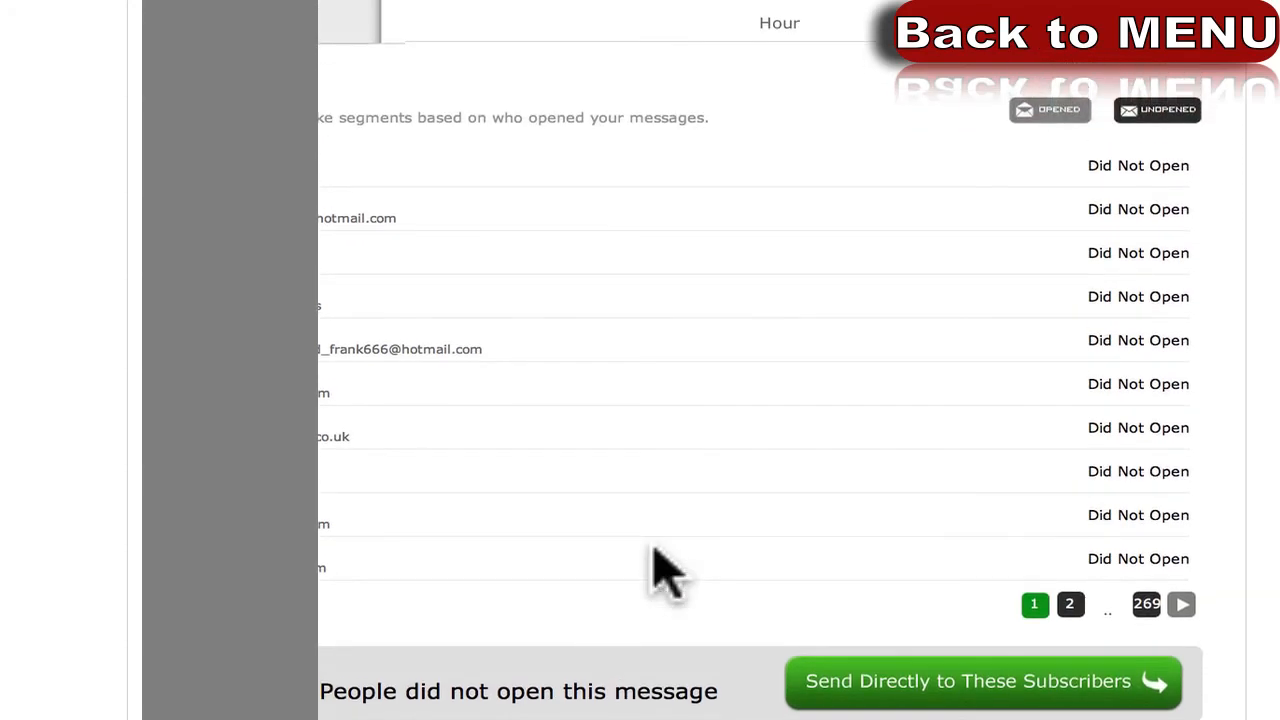
scroll(655, 548, "up", 8)
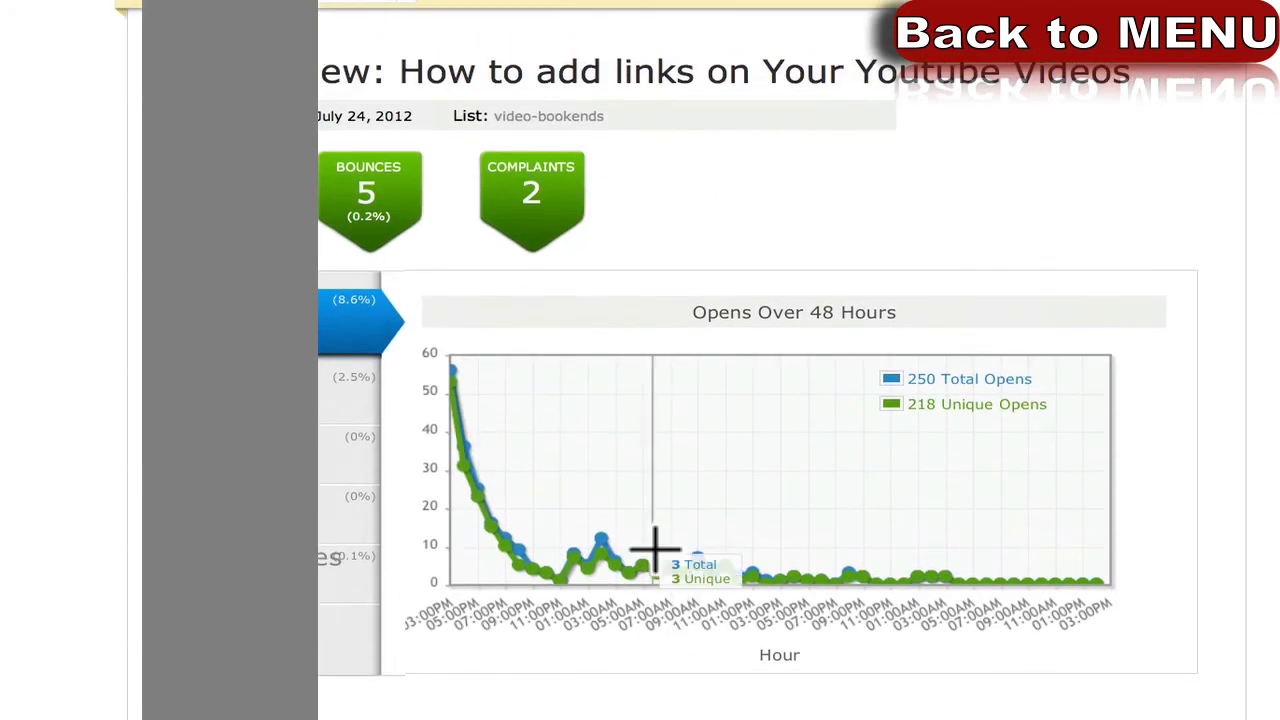